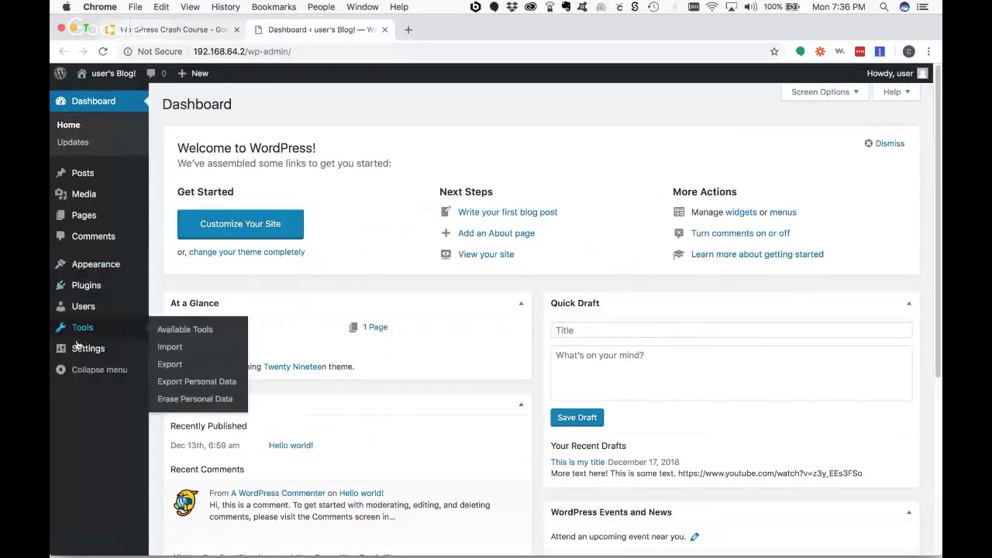
- In General Settings, set the Site Title to 'Primate Project' and the Tagline to 'Where apes are great!'
mouse_move(80, 348)
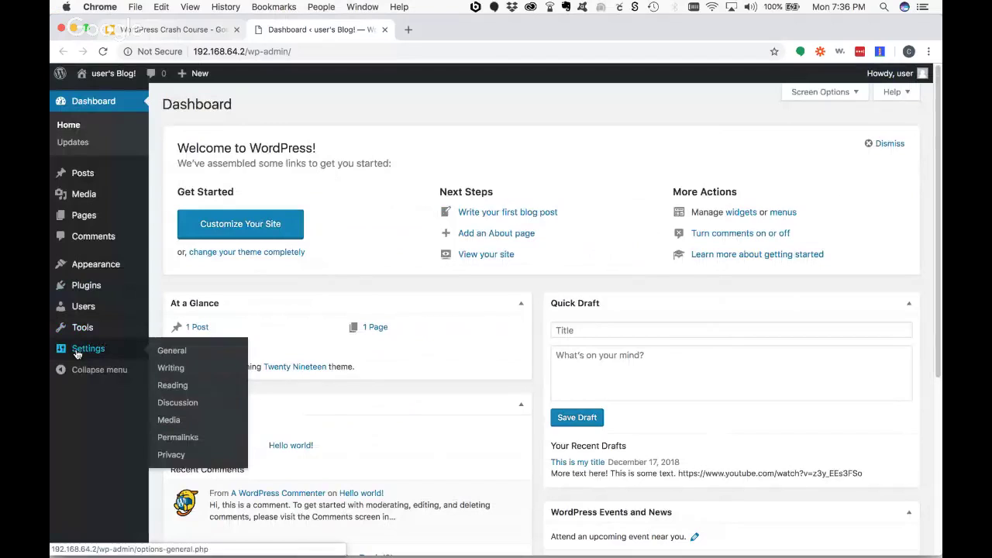
left_click(183, 355)
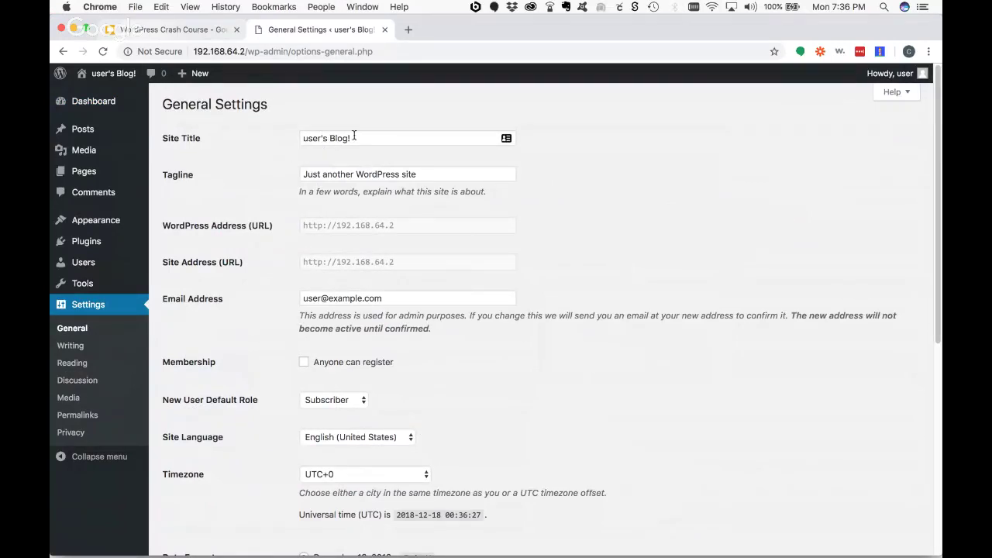
left_click_drag(354, 136, 217, 145)
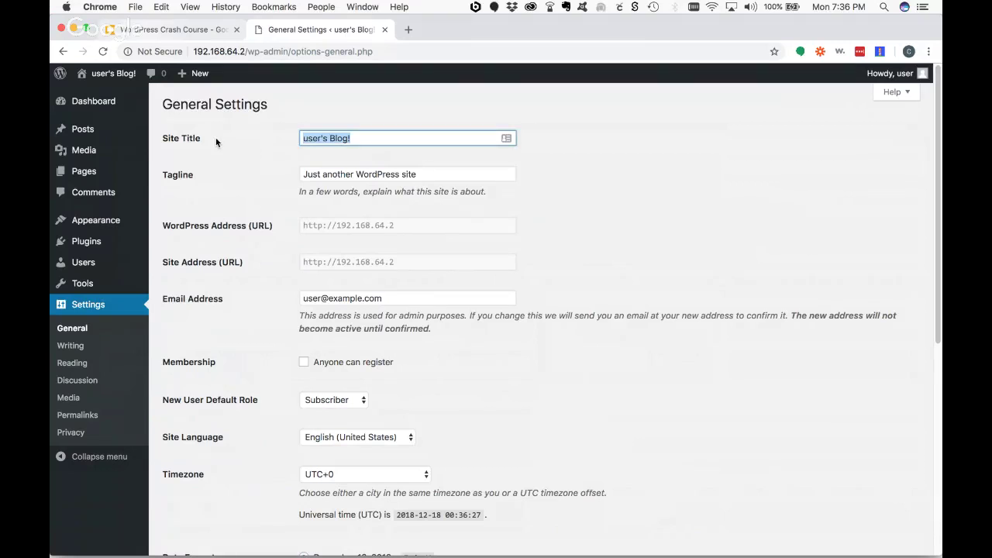
type("Primate Project")
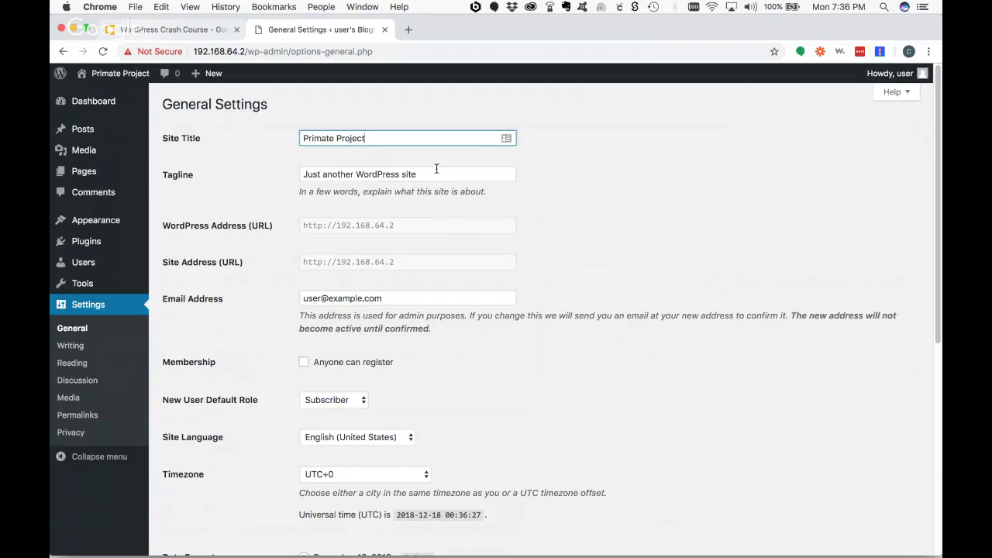
left_click_drag(436, 171, 297, 178)
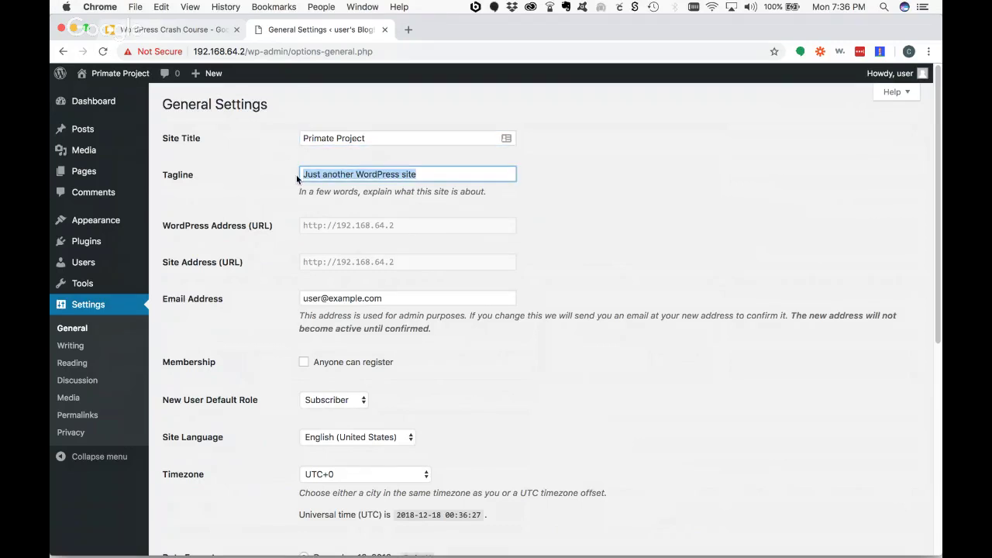
type("Where apes a")
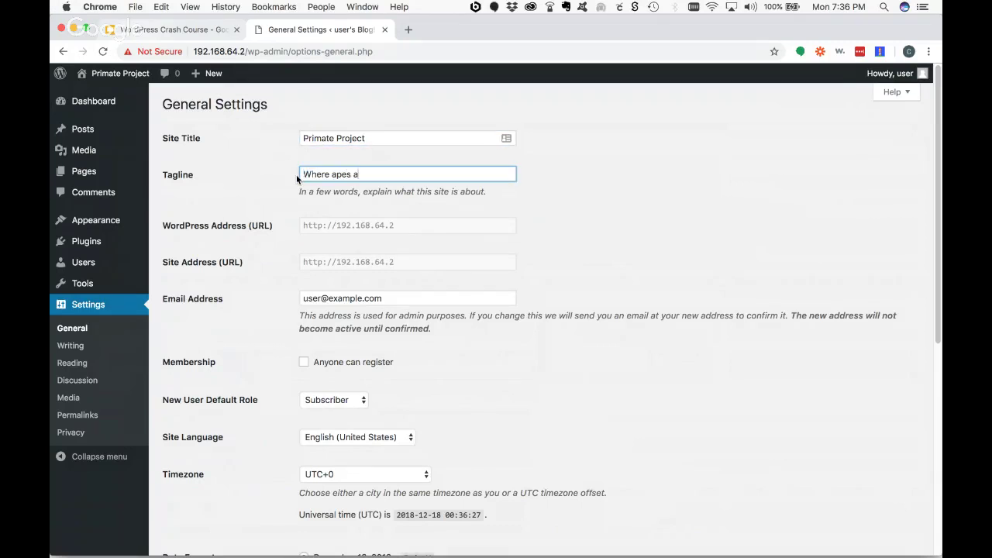
type("re great!")
- Replace the admin Email Address with the new address, changing its name part to 'info'
scroll(526, 193, "down", 5)
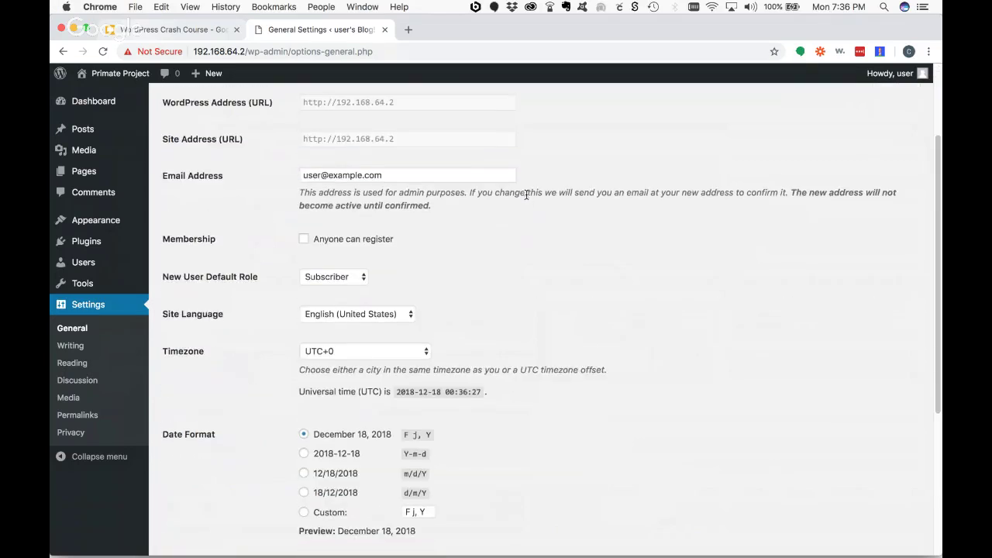
left_click_drag(405, 178, 287, 176)
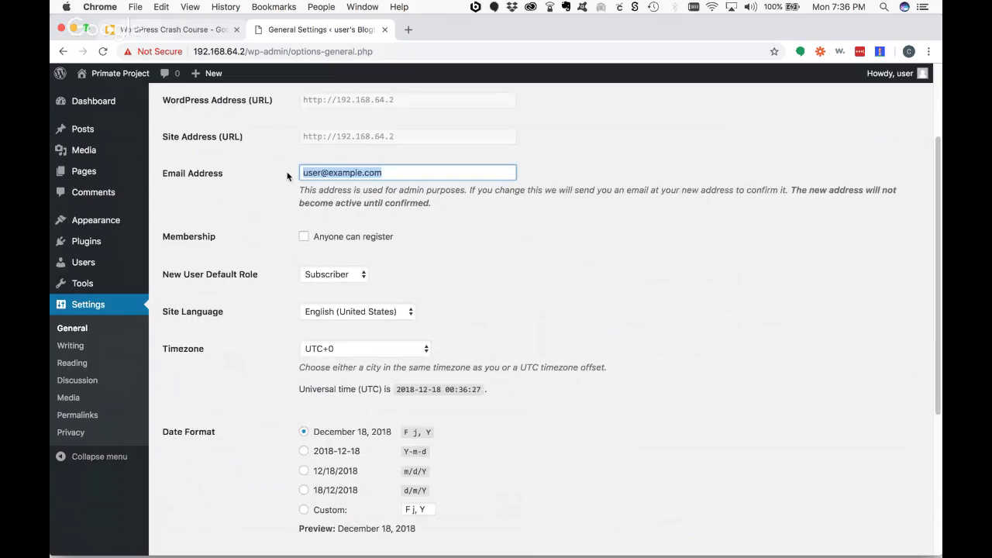
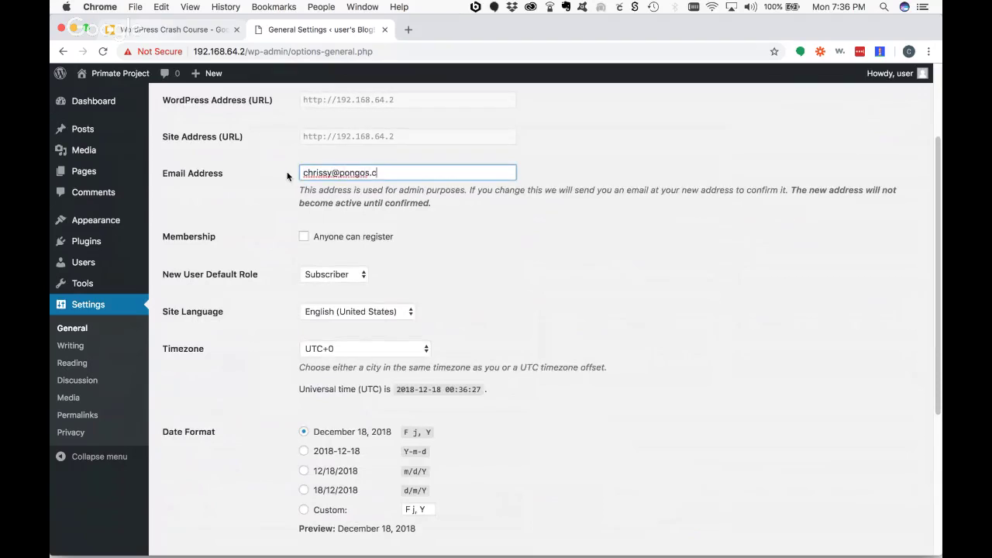
left_click_drag(402, 172, 306, 176)
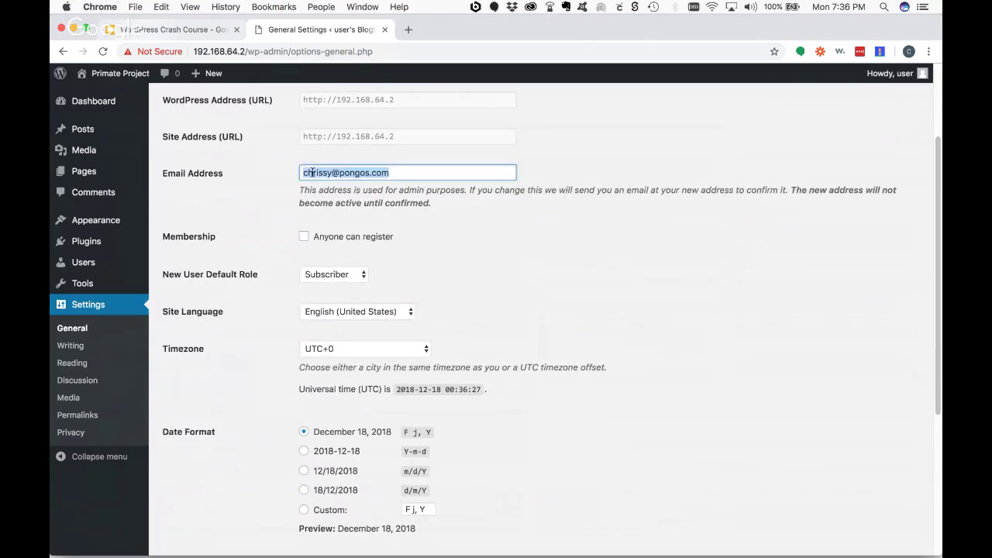
double_click(313, 172)
type("info")
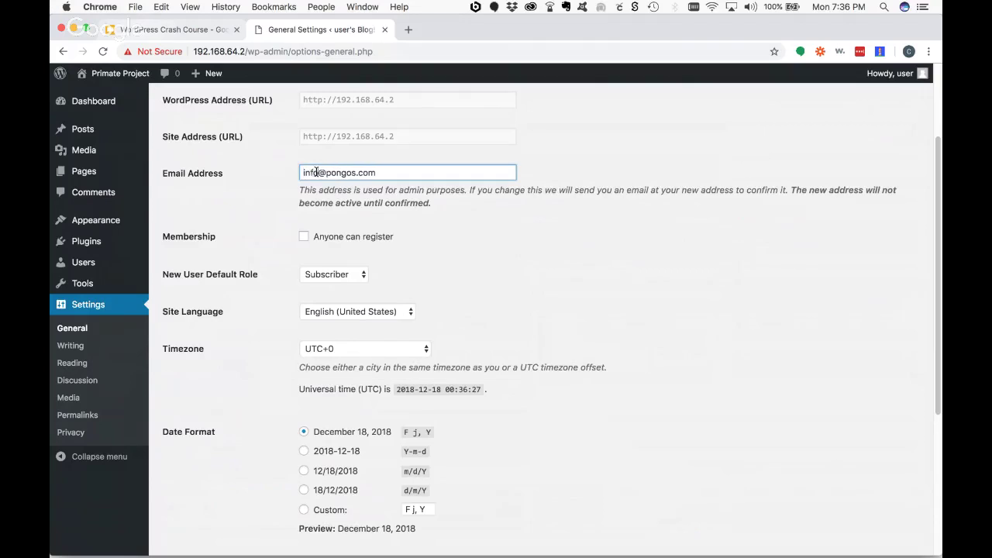
left_click(543, 209)
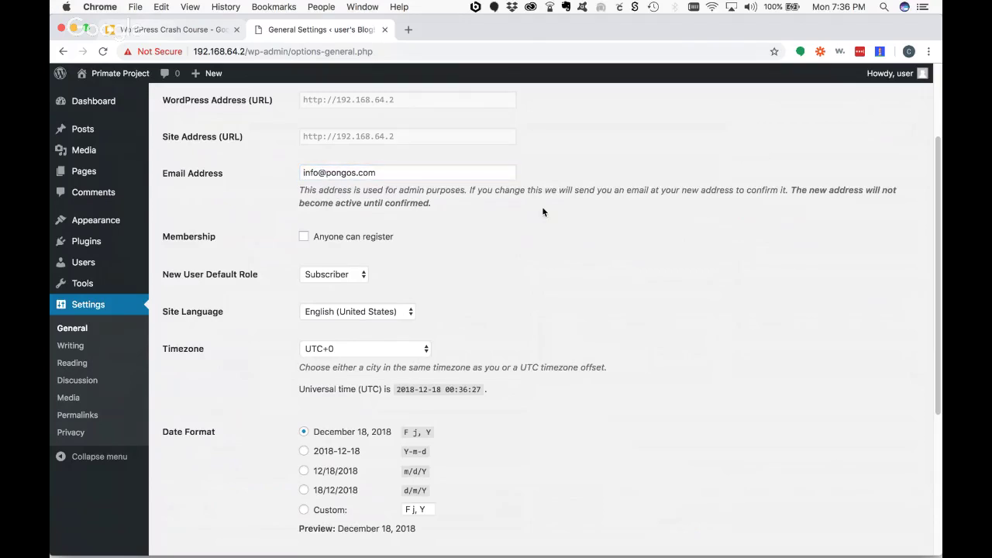
scroll(543, 210, "down", 5)
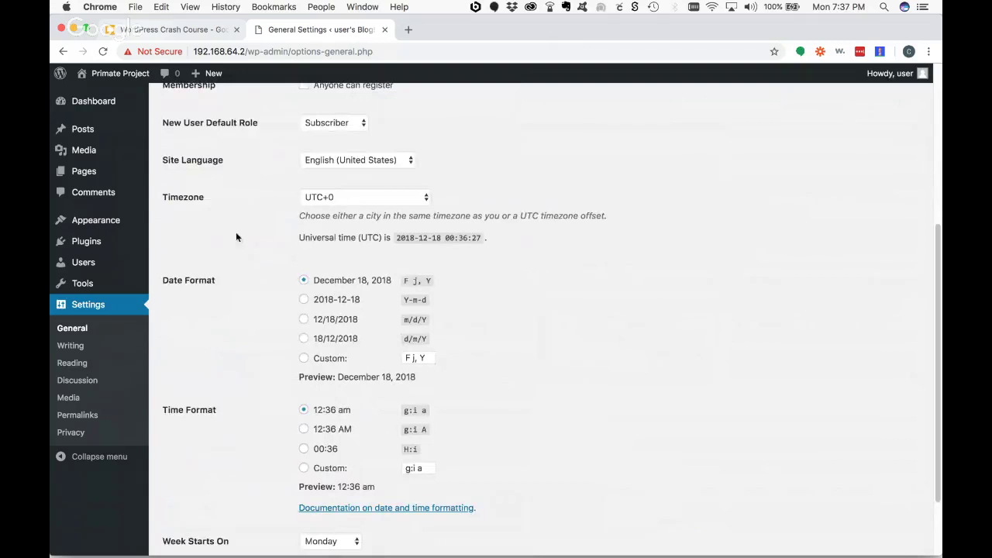
- Set the site Timezone to New York
left_click(358, 199)
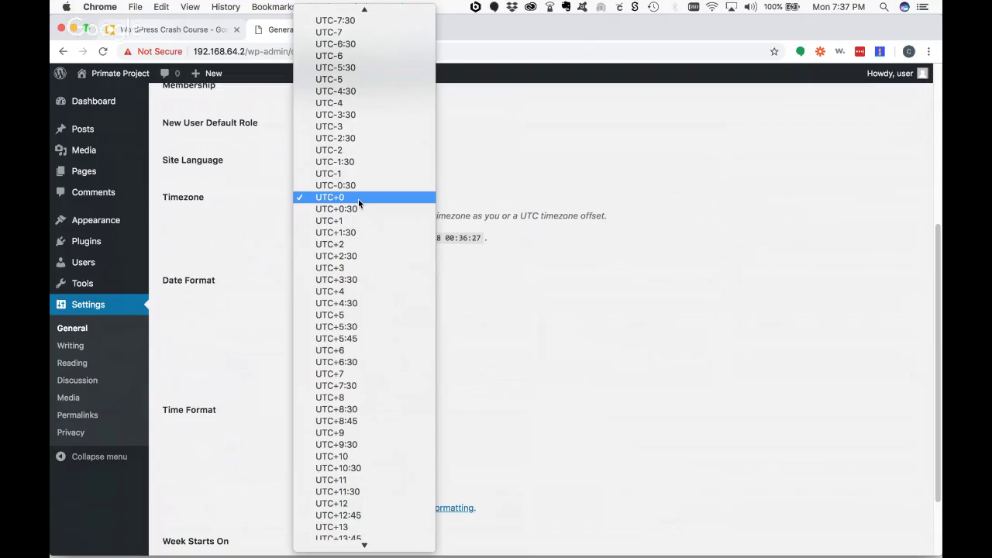
type("ne")
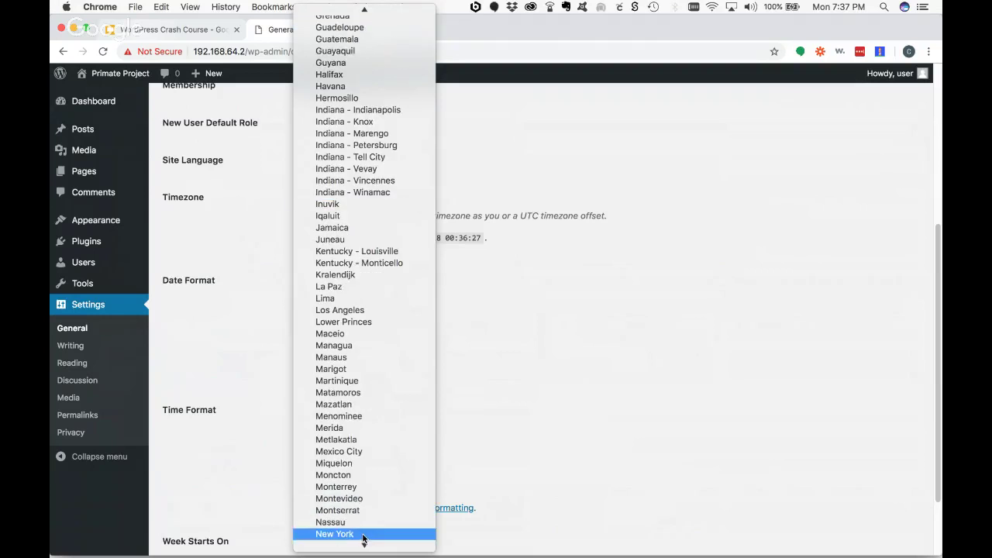
left_click(364, 535)
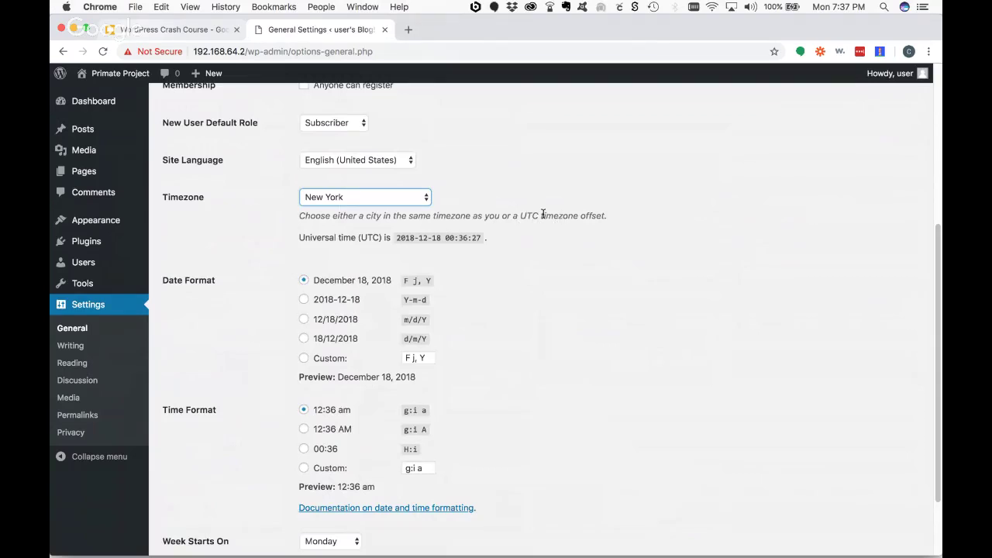
left_click(582, 232)
- Set Week Starts On to Sunday and save the general settings
scroll(583, 234, "down", 3)
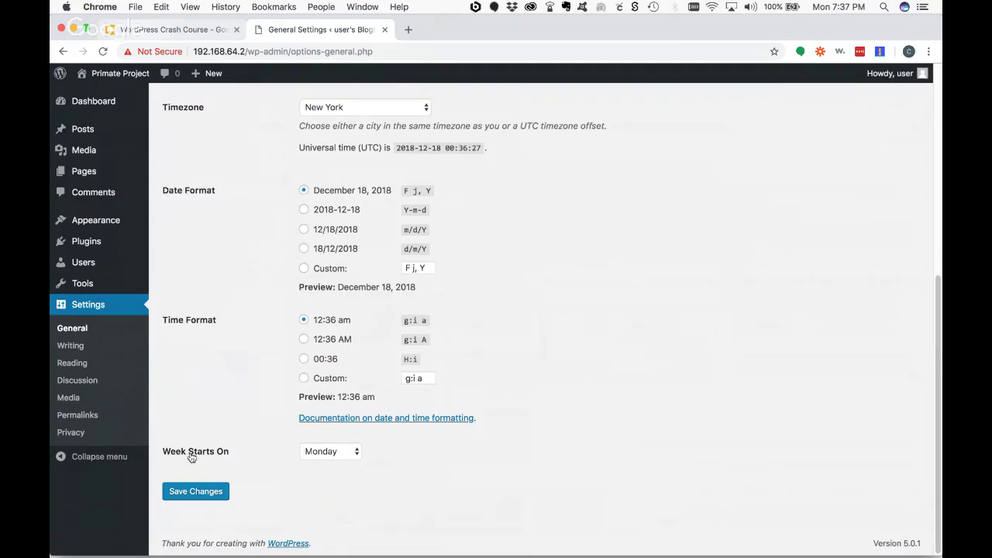
left_click(336, 457)
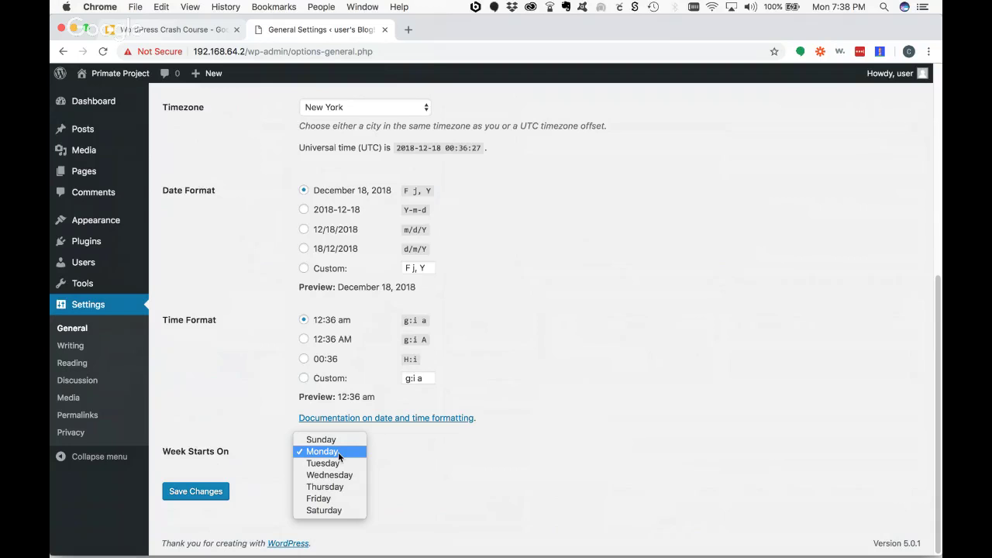
left_click(334, 447)
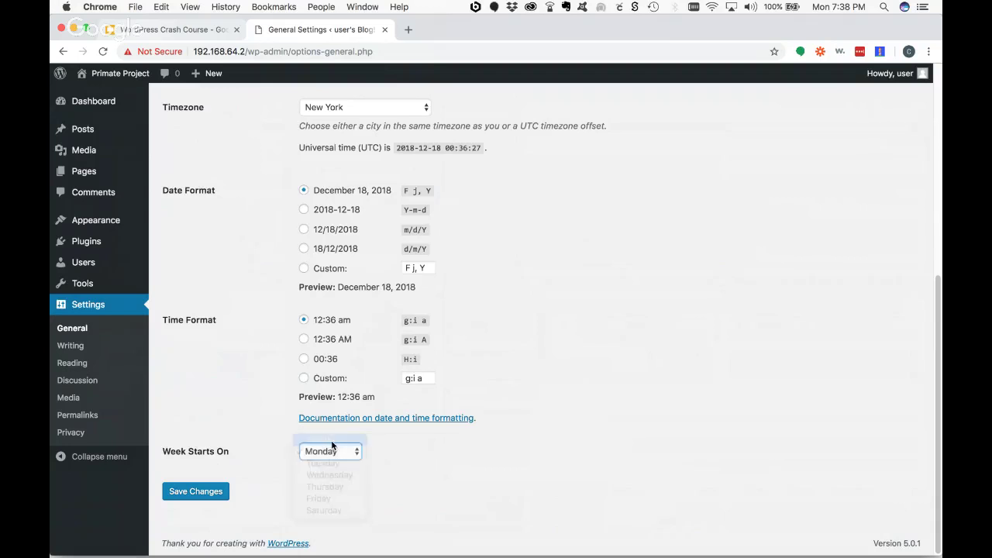
left_click(374, 475)
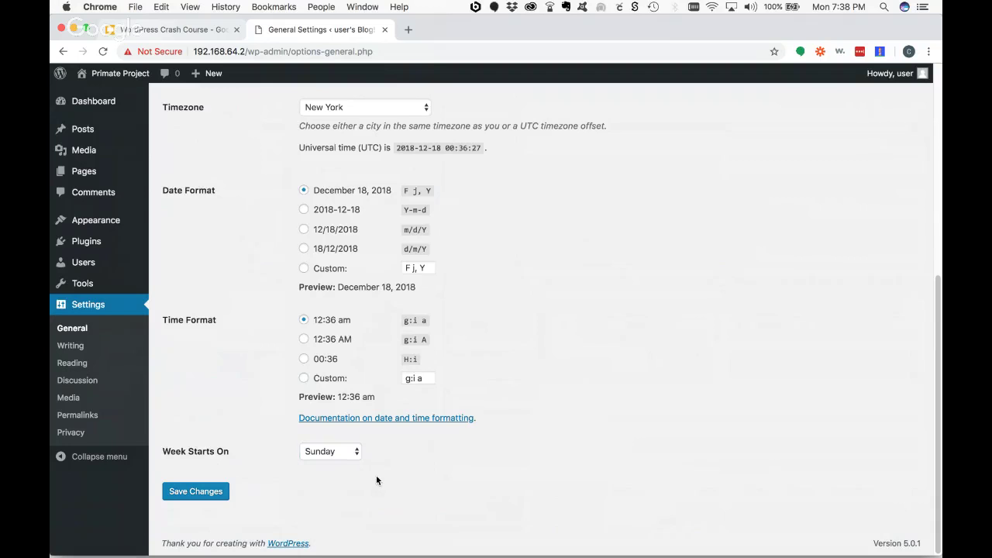
left_click(207, 495)
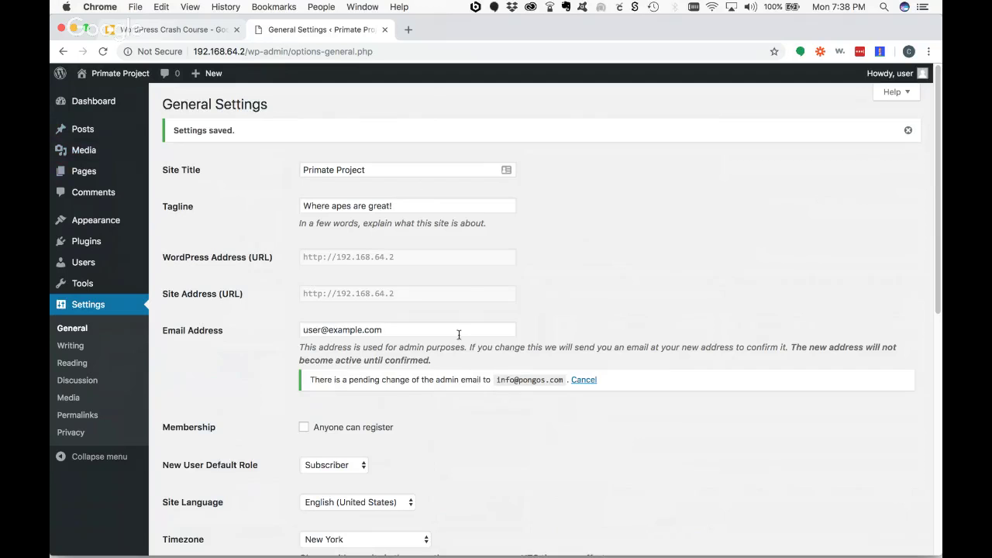
- Go to the Settings > Permalinks page in the admin menu
scroll(214, 341, "down", 1)
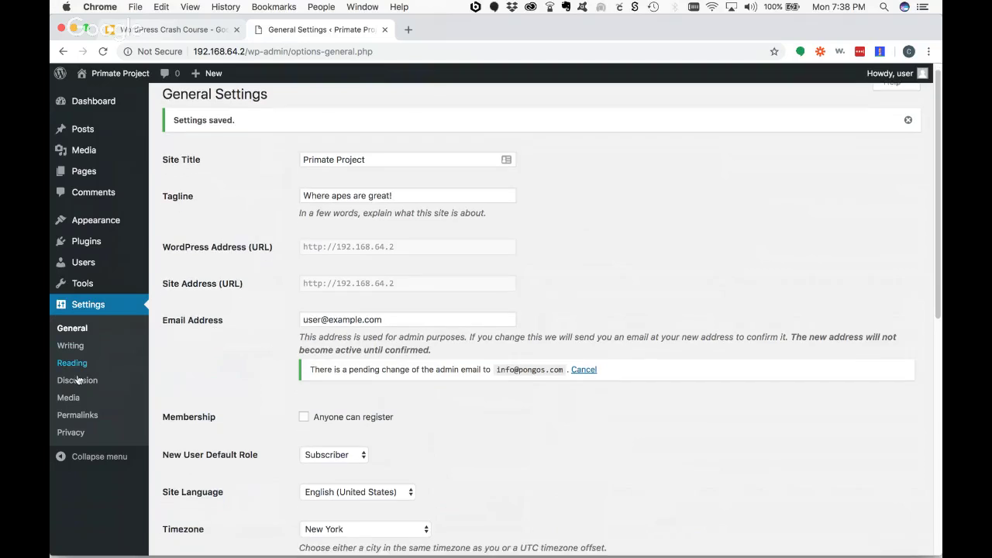
left_click(77, 417)
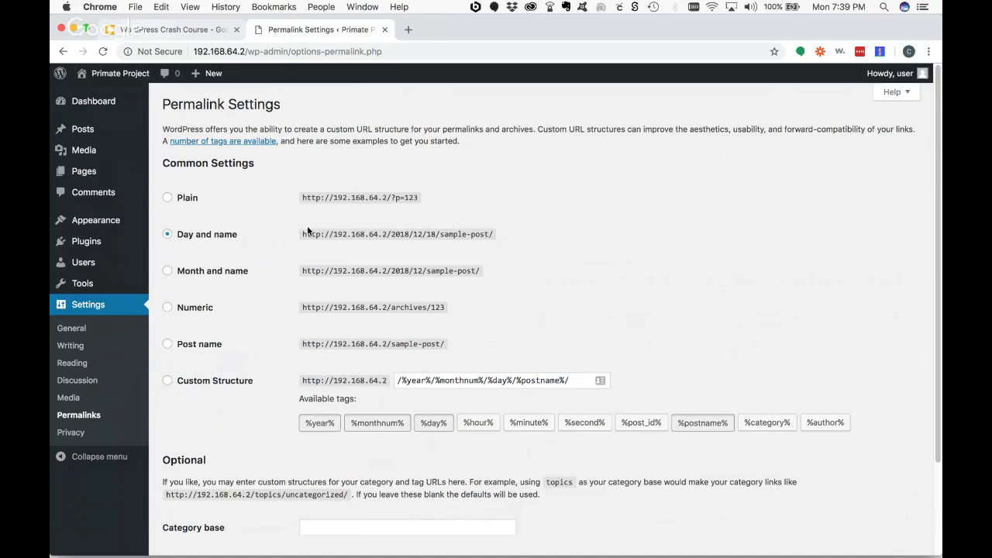
- Save the Day and name permalink structure
left_click_drag(492, 233, 303, 237)
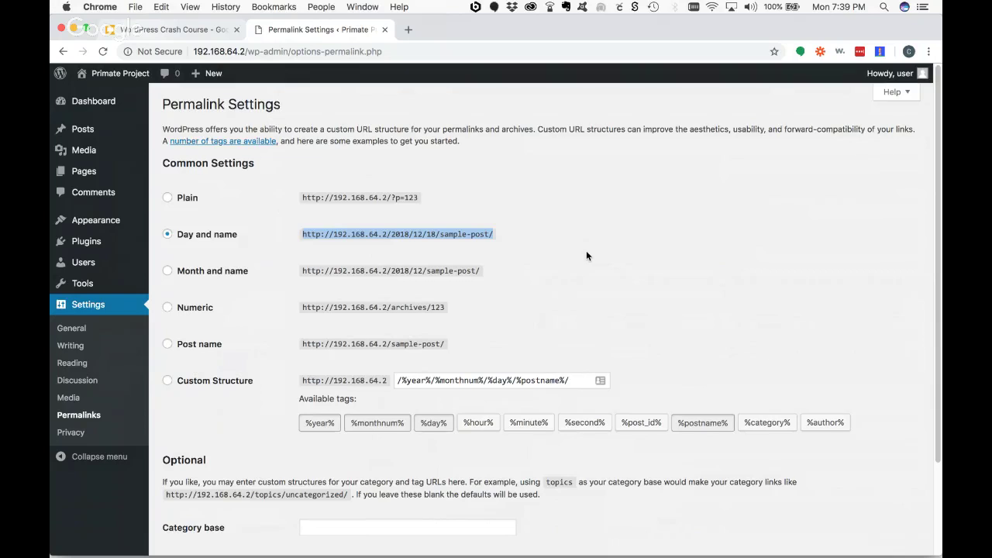
scroll(587, 255, "down", 3)
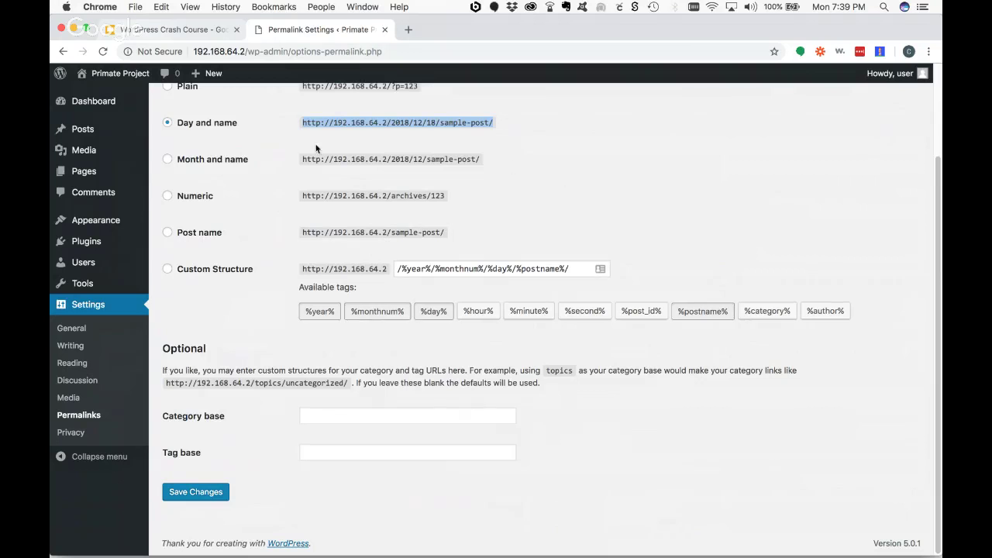
left_click(207, 491)
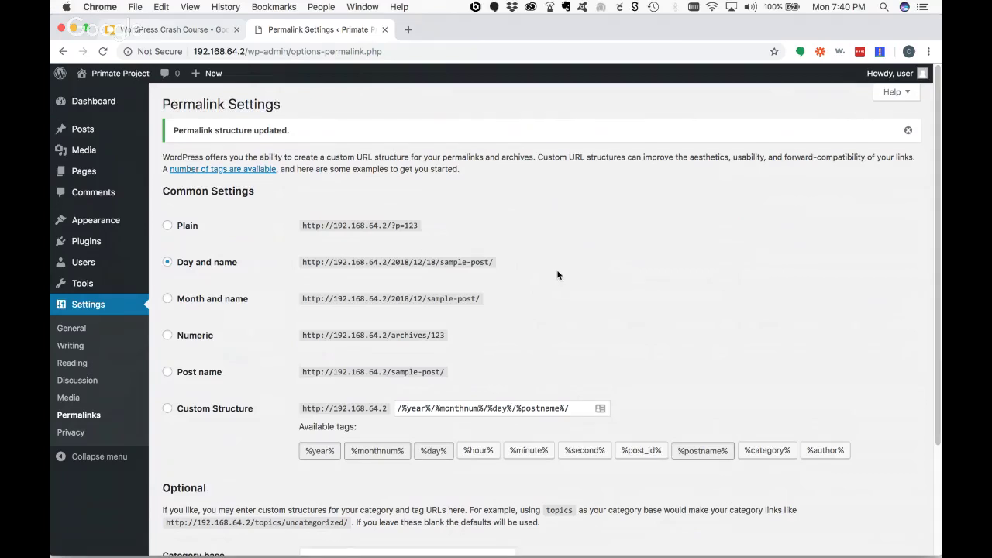
- Go to the Settings > Privacy page
scroll(556, 274, "down", 1)
scroll(557, 274, "down", 5)
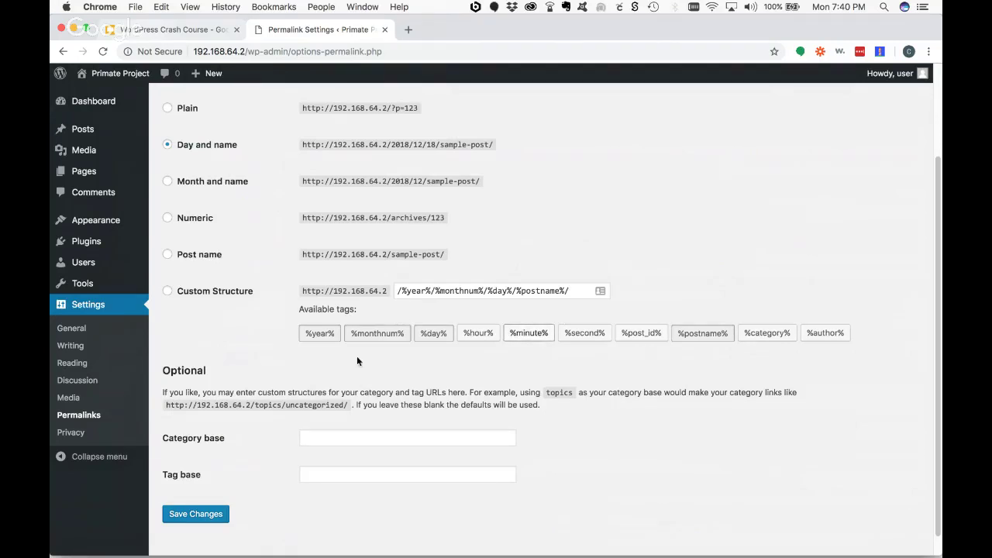
left_click(83, 433)
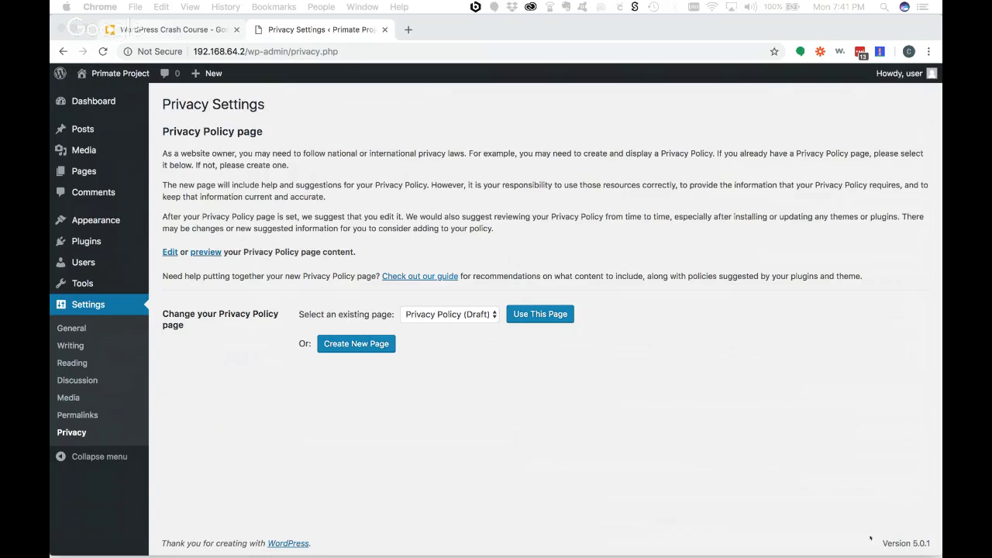
- Switch to the WordPress Crash Course slides in Google Slides
left_click(147, 29)
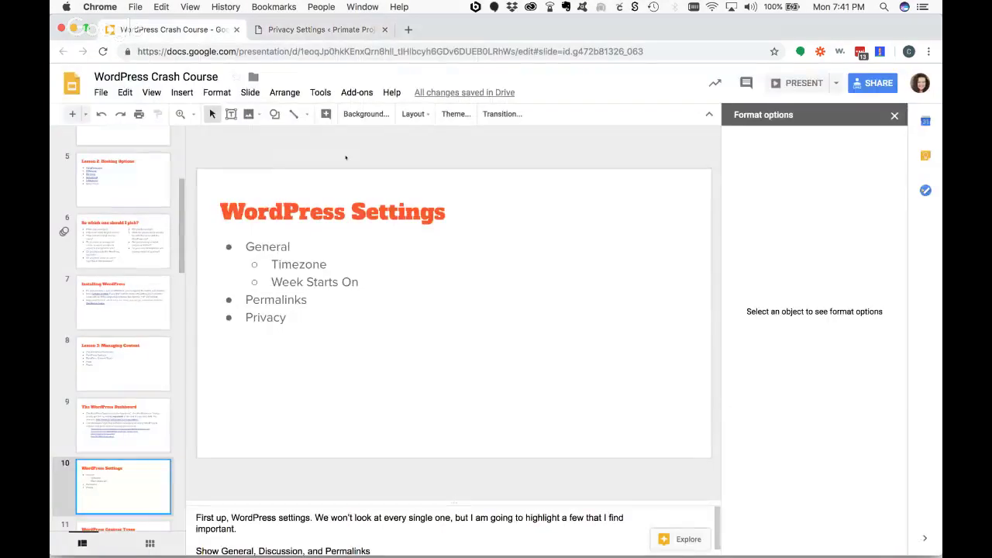
- Present the deck full screen from slide 11, WordPress Content Types
scroll(149, 458, "down", 3)
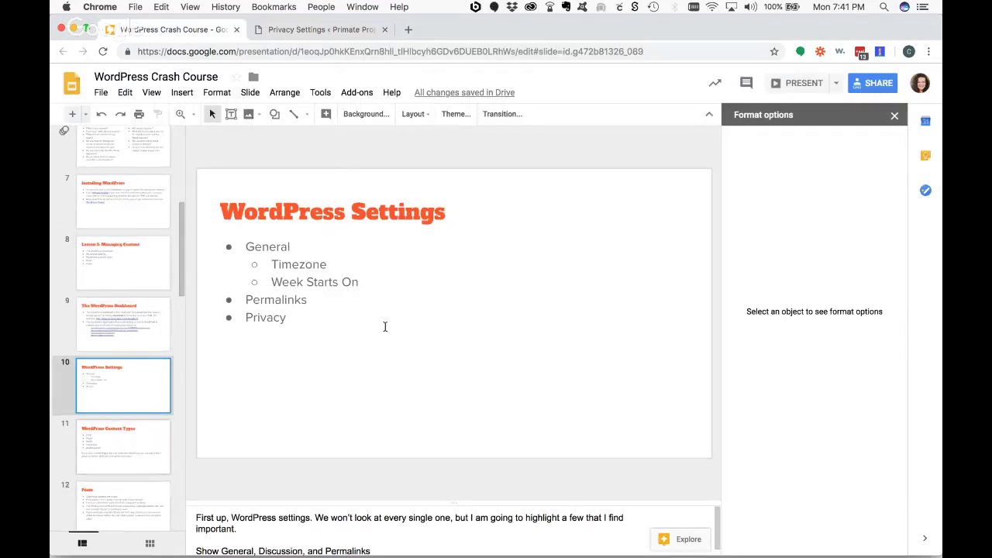
key("Down")
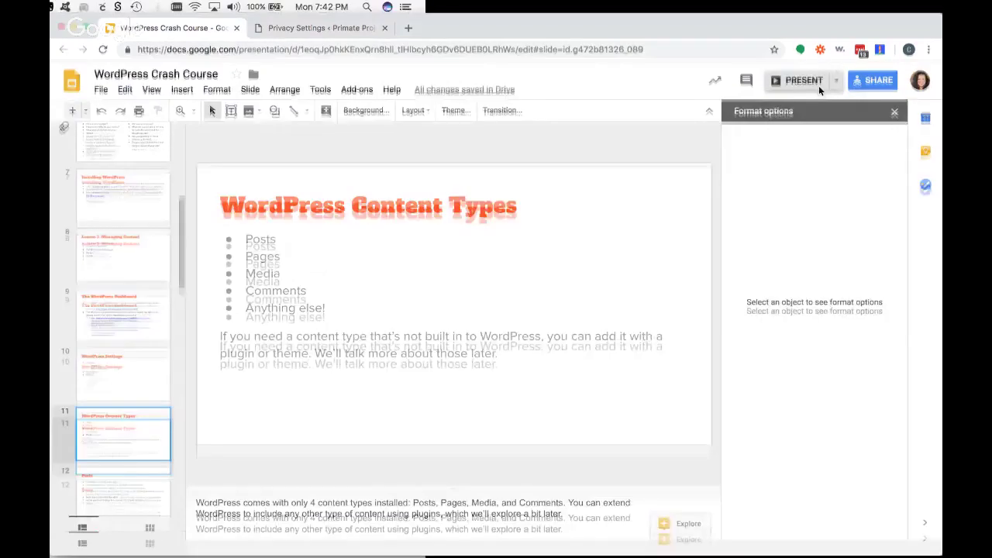
left_click(803, 81)
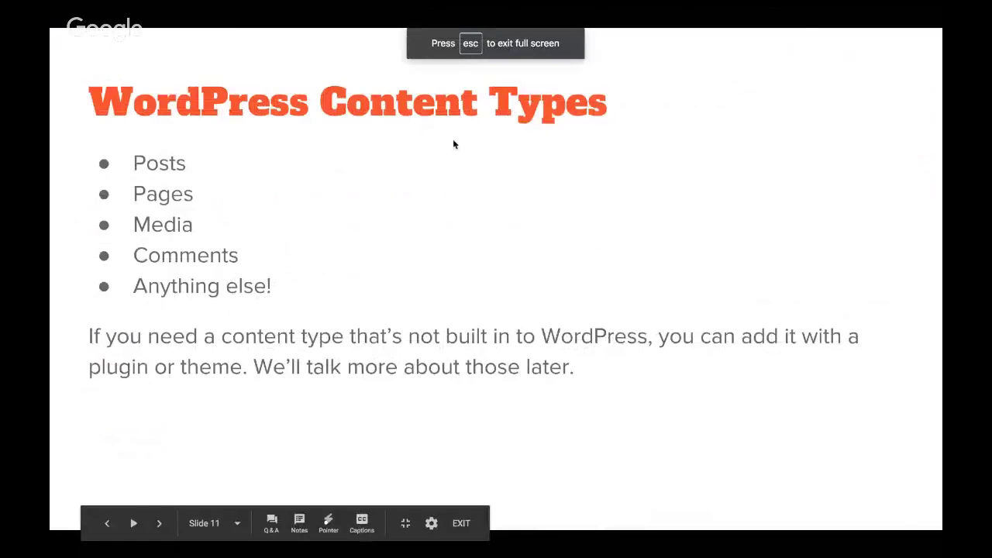
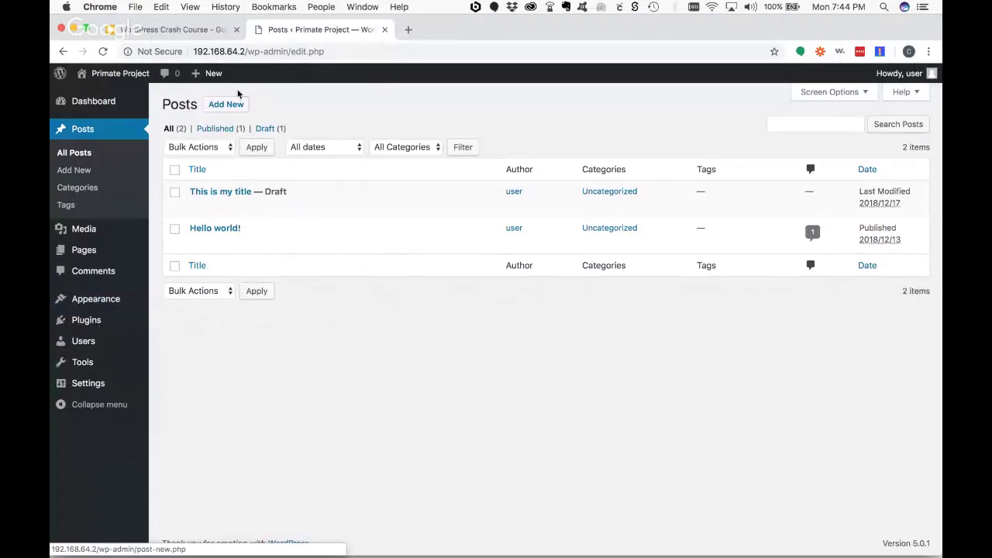
- Open a blank new post in the block editor from the Posts screen
left_click(231, 106)
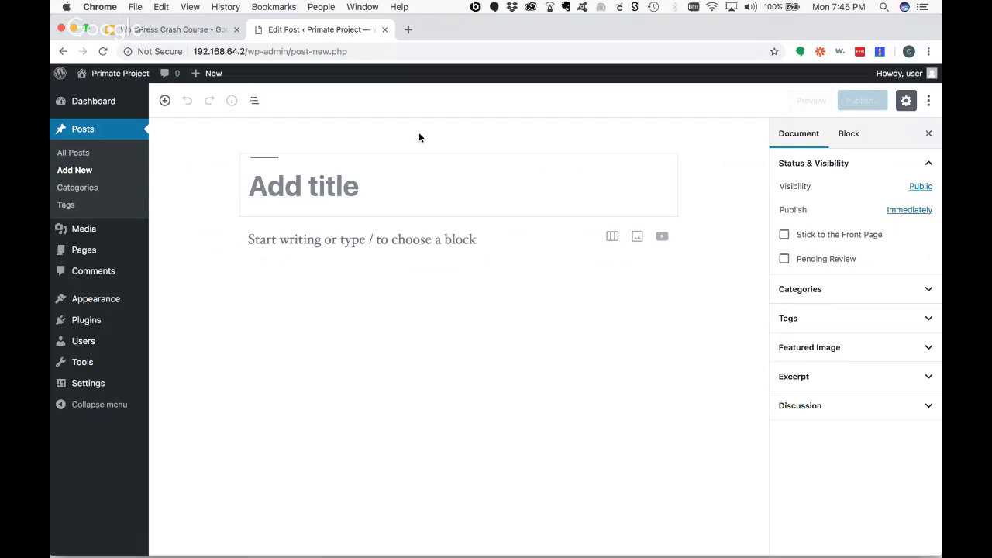
- Title the post 'Orangutans are Cool!'
left_click(351, 188)
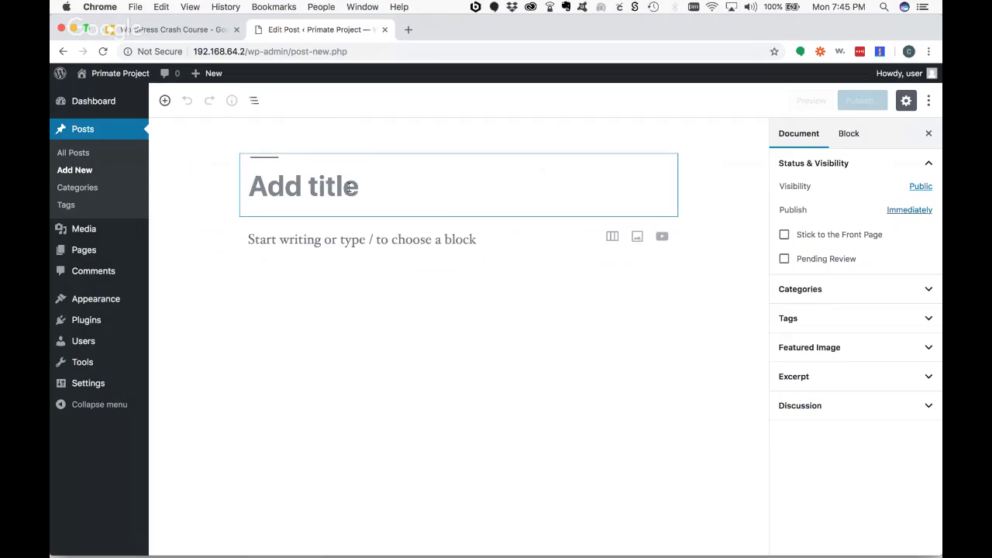
type("Orangu")
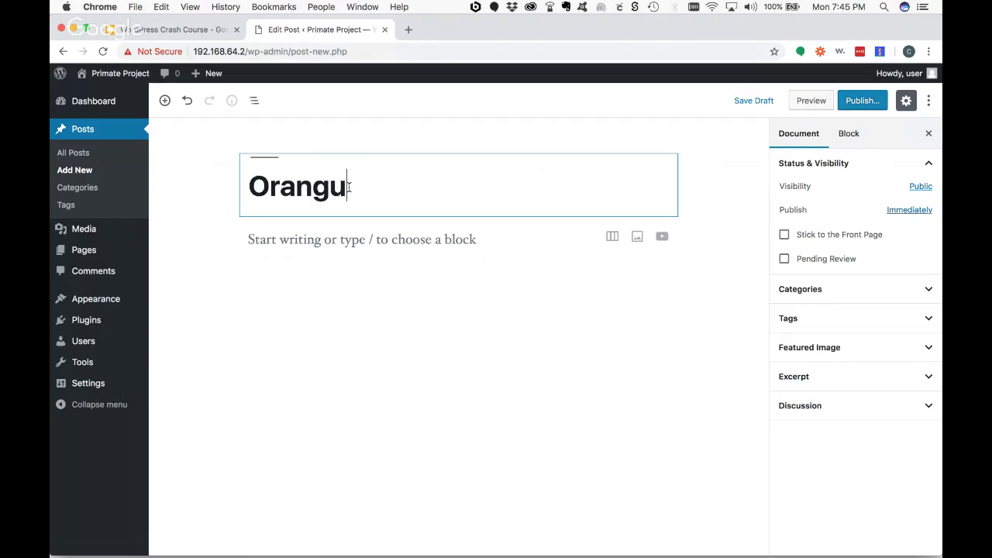
type("tans a")
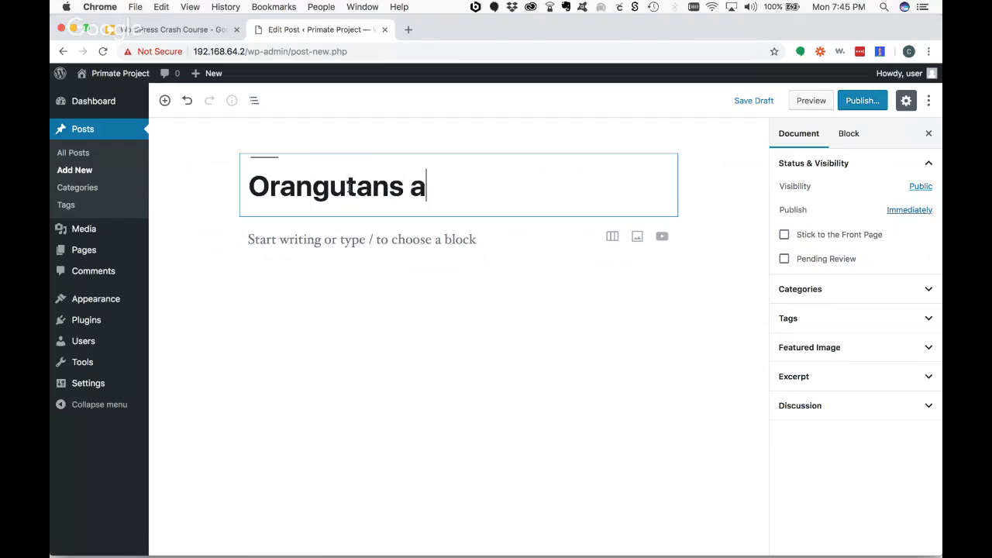
type("re c")
key("BackSpace")
type("C")
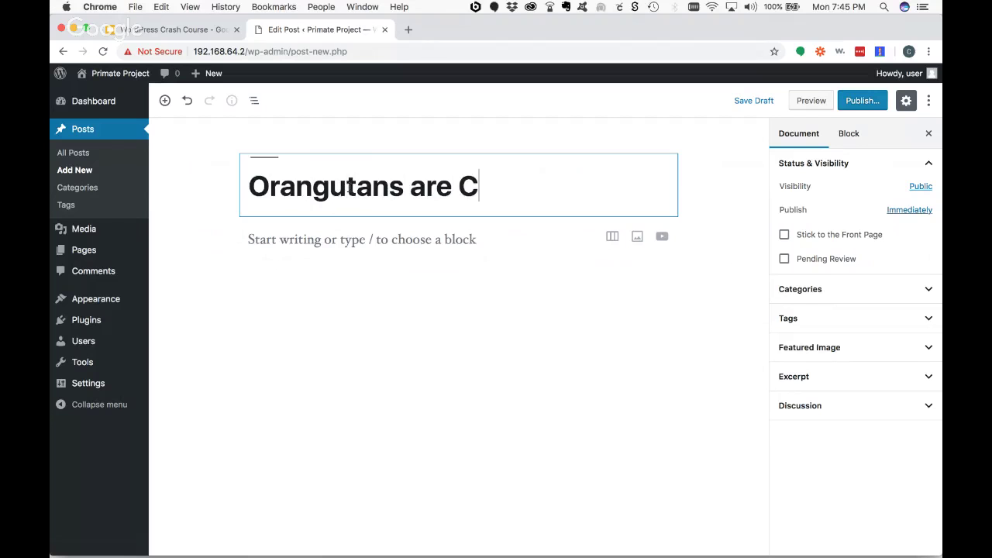
type("ool!")
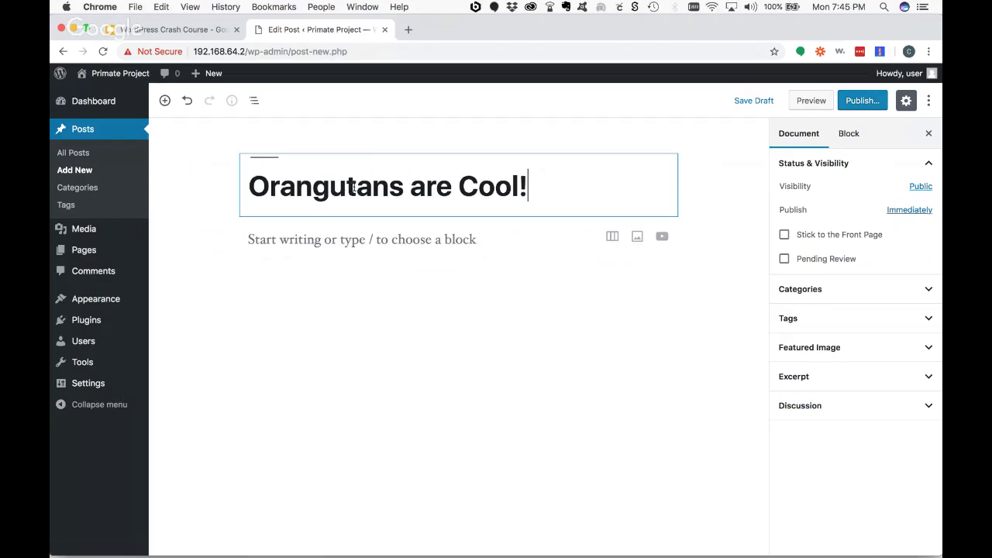
- Write the body paragraph 'This is a block of text.' and start a new empty paragraph
left_click(348, 243)
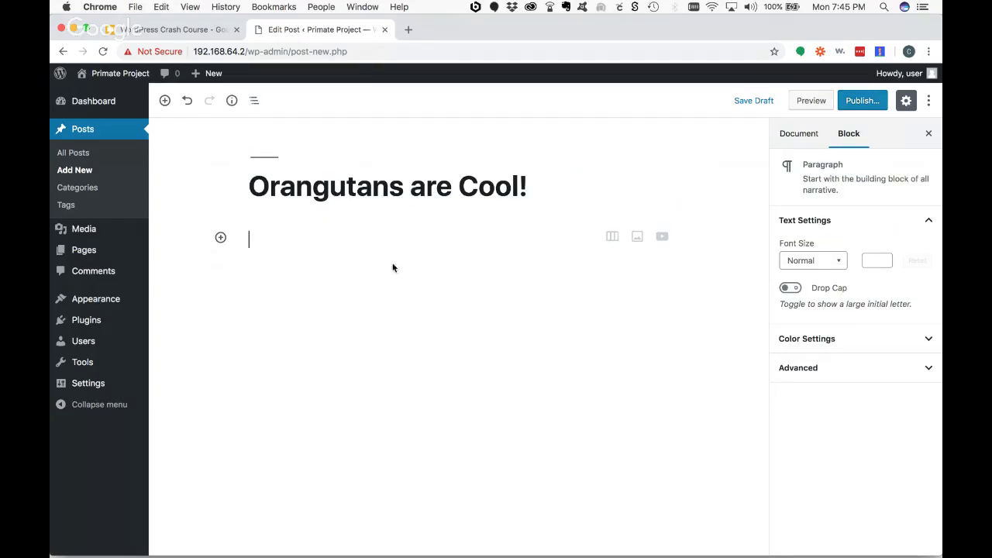
left_click(405, 205)
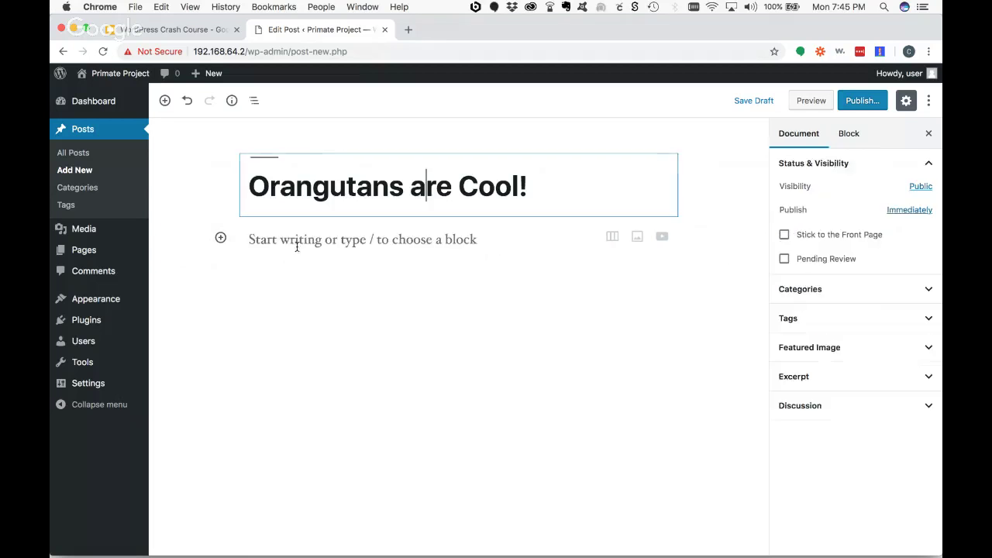
left_click(310, 244)
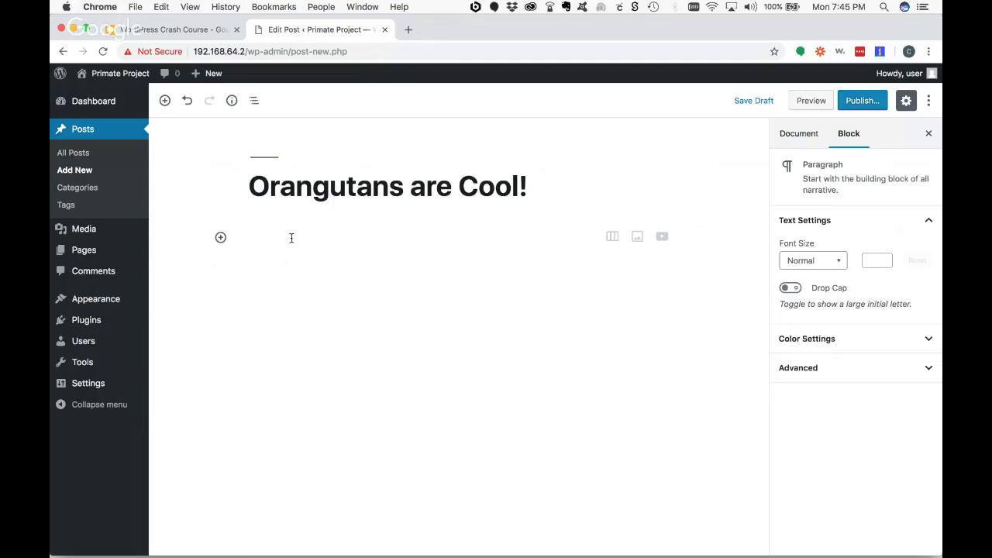
type("This is a ")
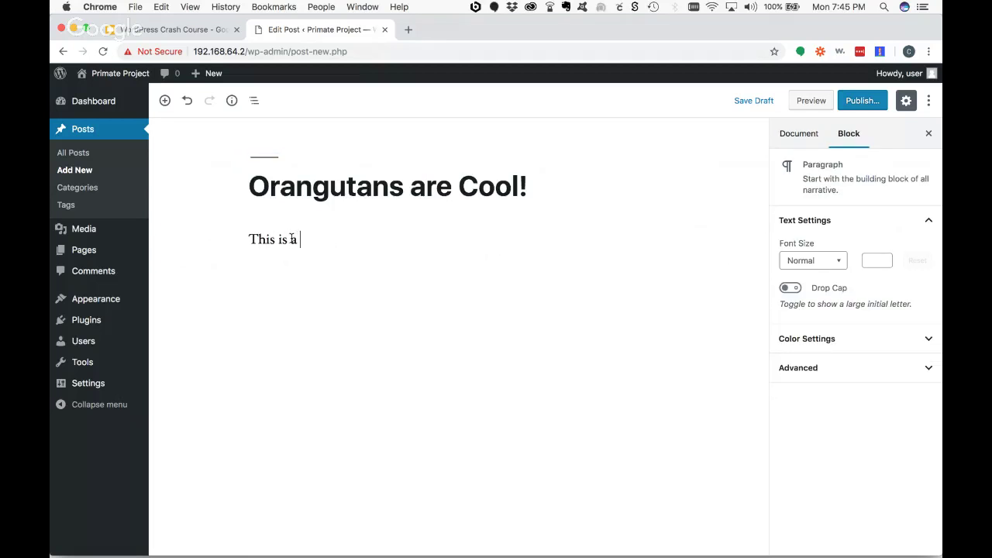
type("block of text/")
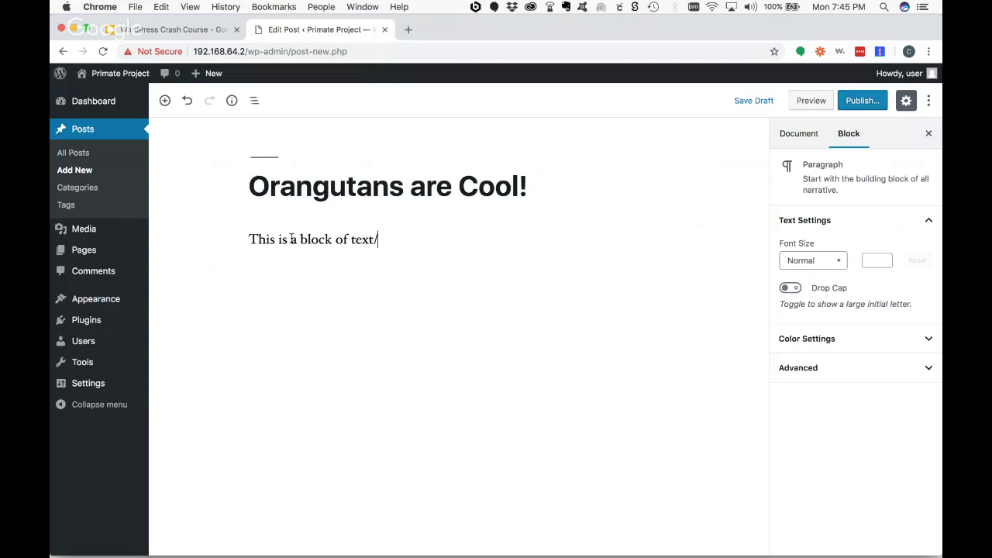
key("BackSpace")
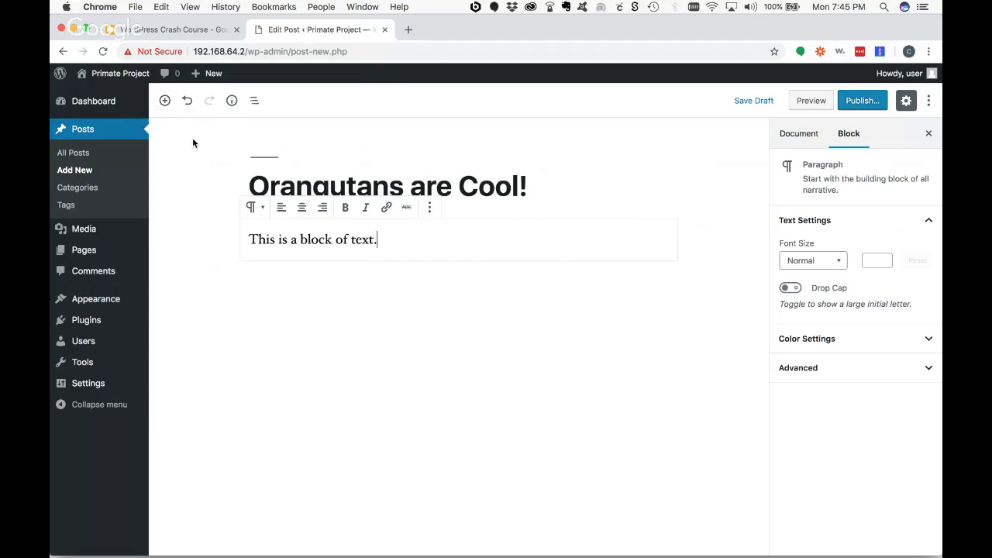
key("Return")
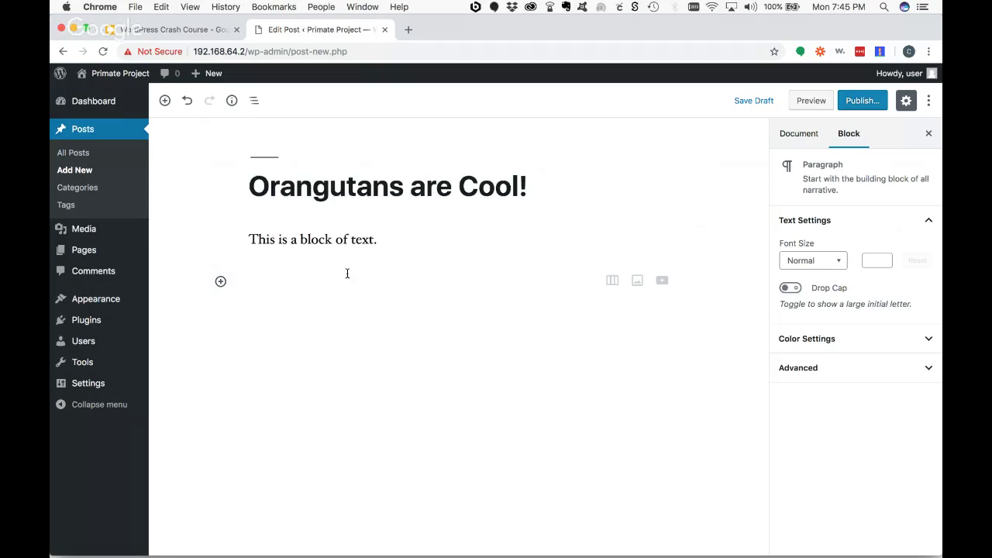
- Insert an empty Image block below the first paragraph
left_click(401, 239)
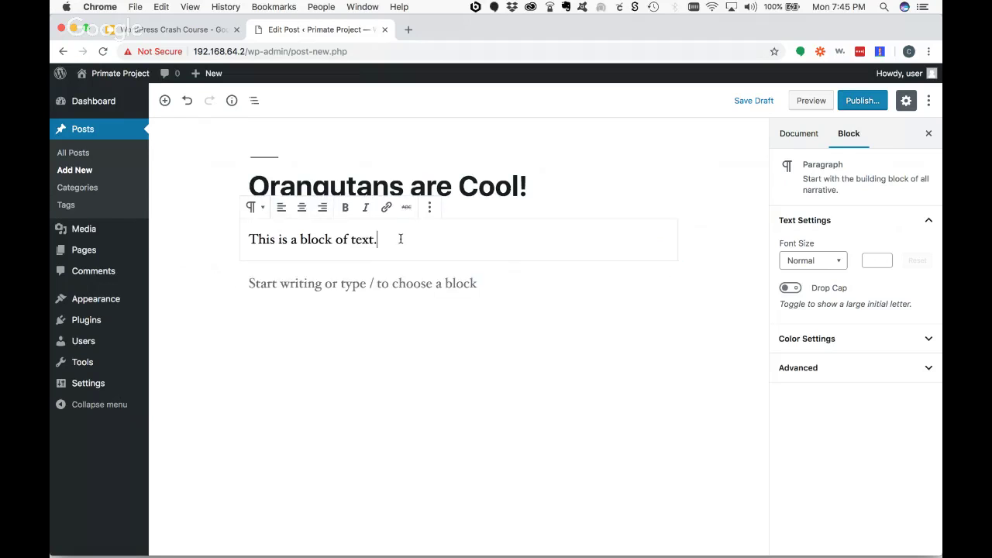
key("Return")
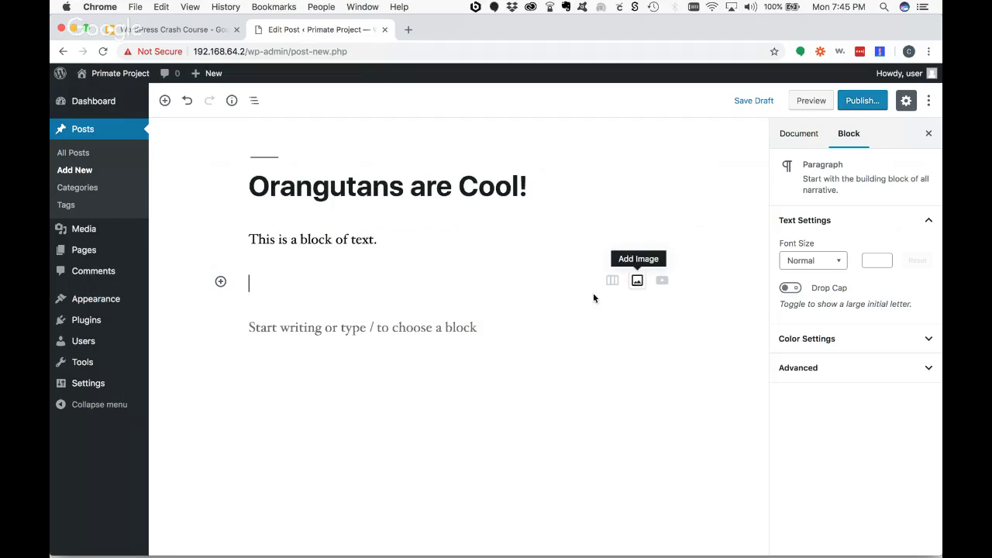
left_click(165, 102)
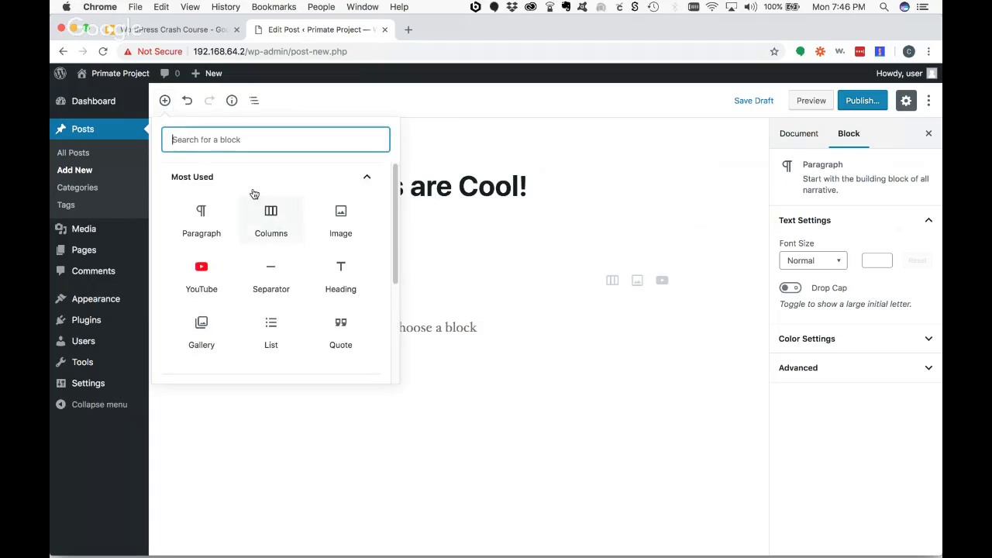
left_click(345, 216)
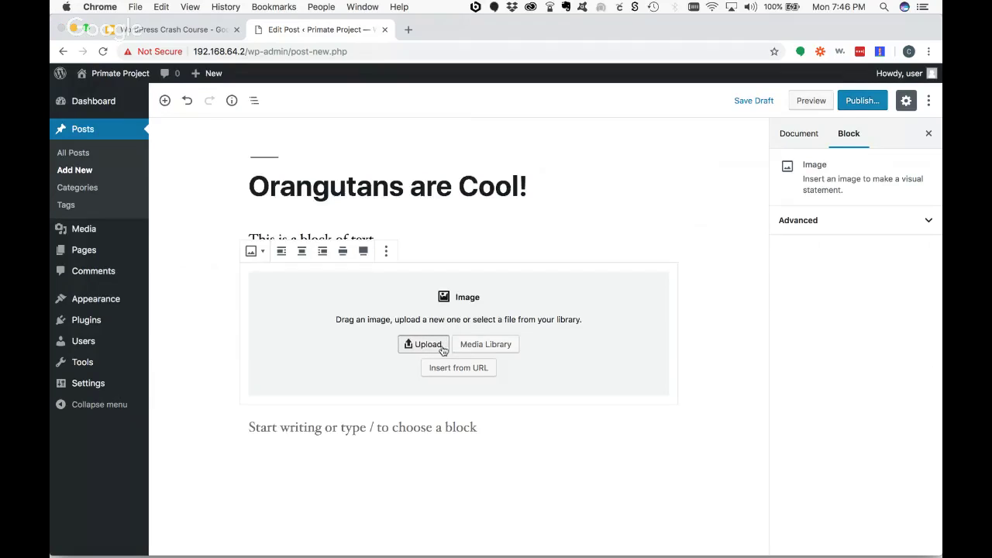
- Upload Orangutan_feeding.jpg from Desktop > WordPress Crash Course > media into the image block
left_click(444, 351)
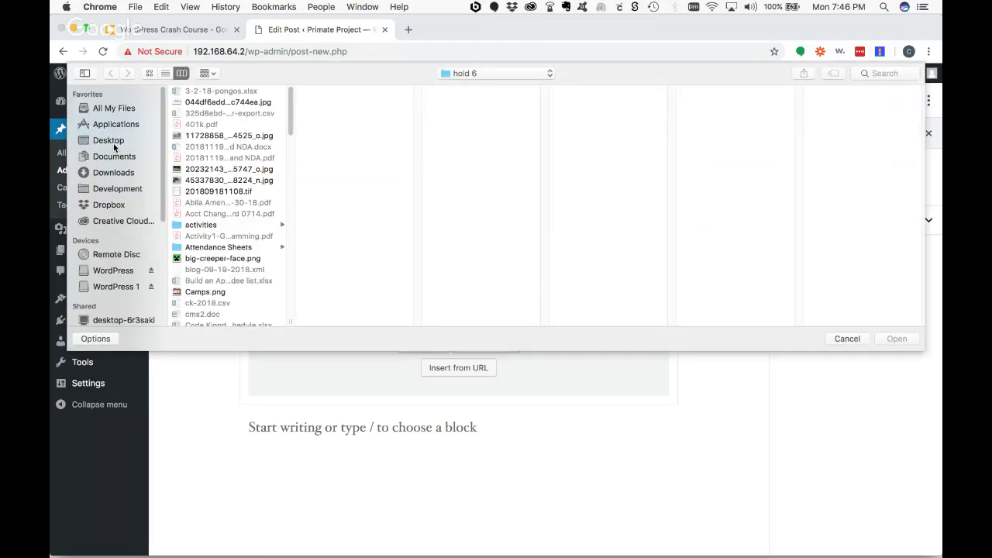
left_click(112, 142)
left_click(225, 102)
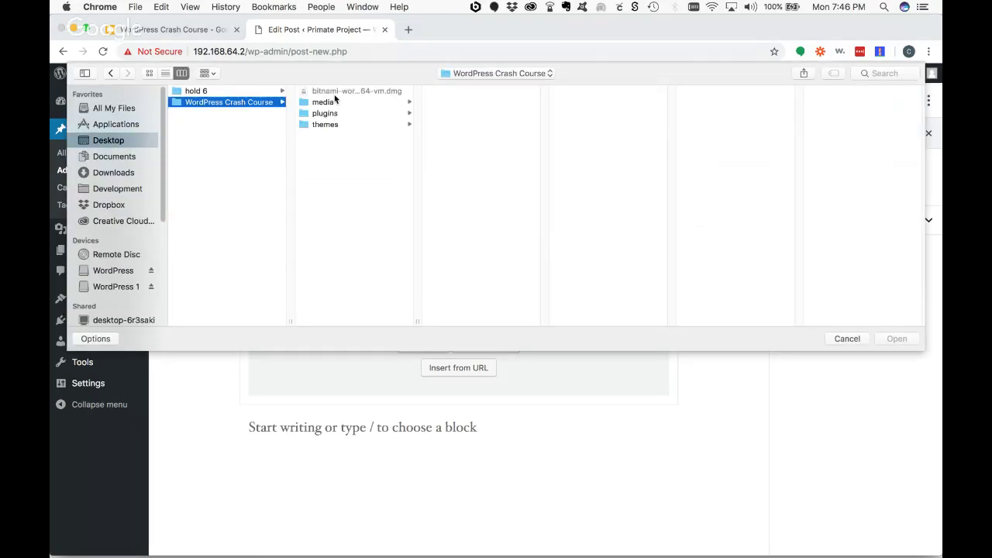
left_click(335, 101)
left_click(462, 92)
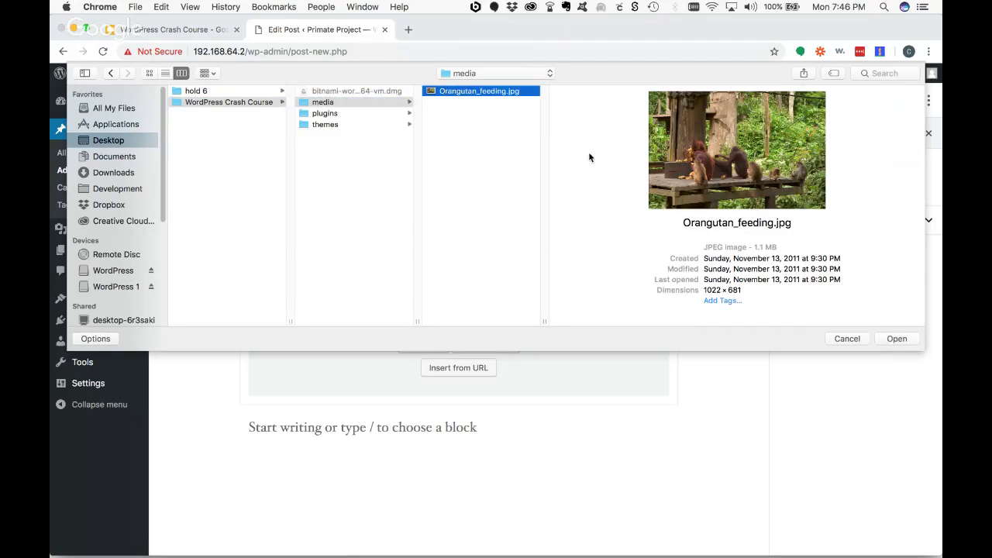
left_click(894, 338)
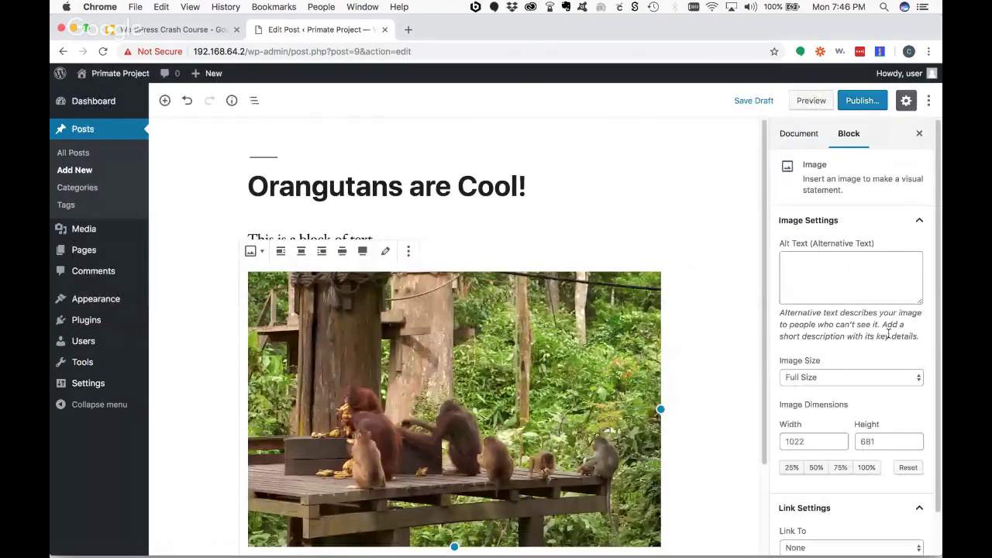
scroll(681, 308, "down", 3)
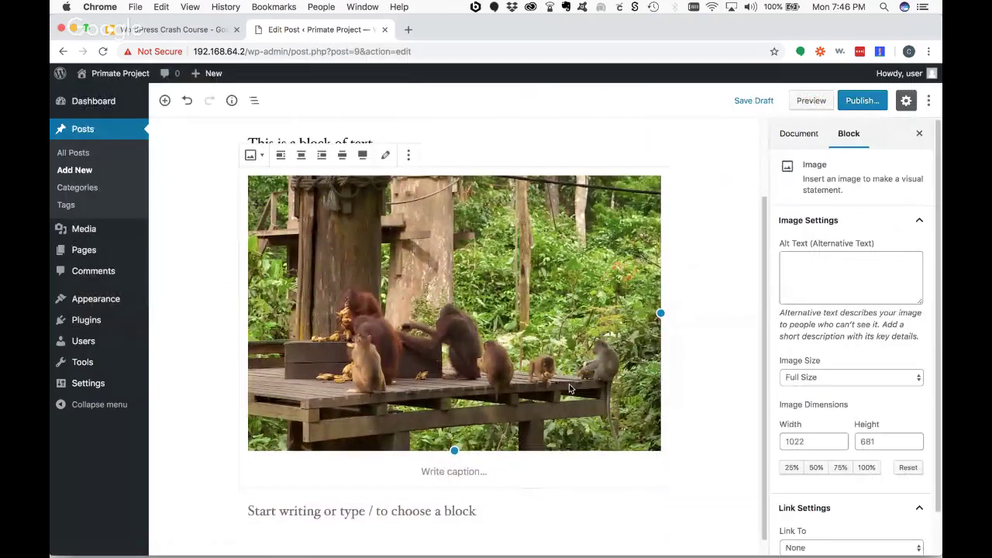
- Caption the photo 'Lunch time!' and try moving it above the paragraph and back below
left_click(477, 451)
type("Lunch time!")
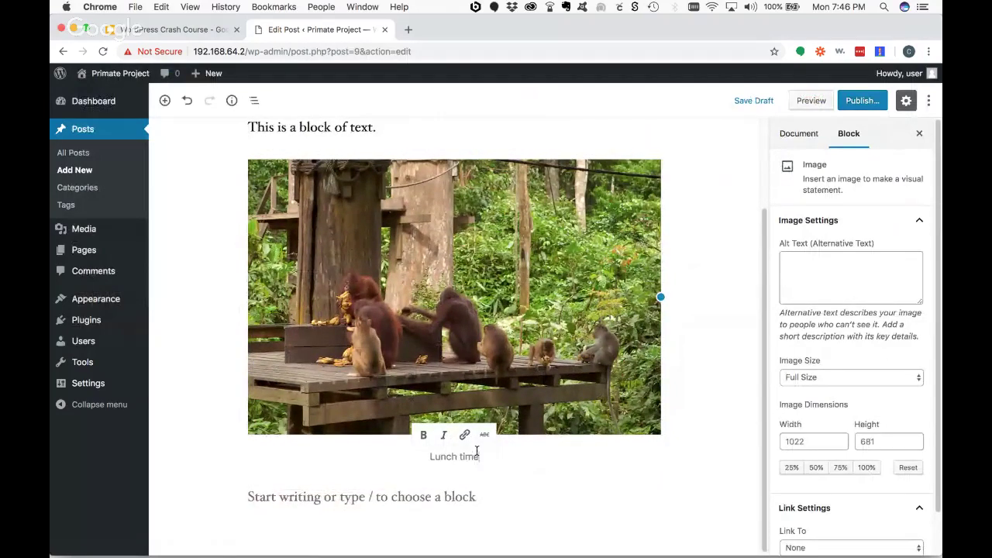
left_click(715, 296)
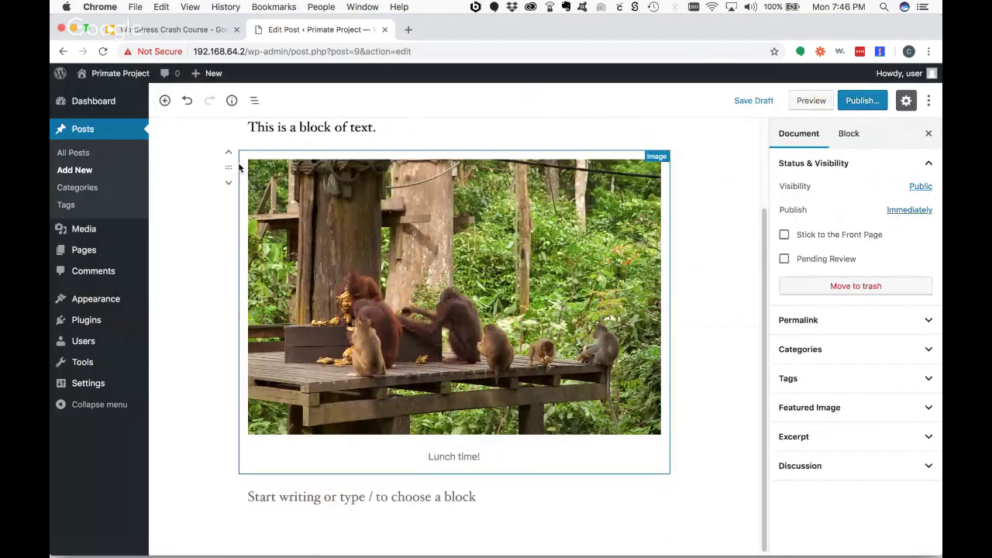
left_click_drag(239, 166, 226, 209)
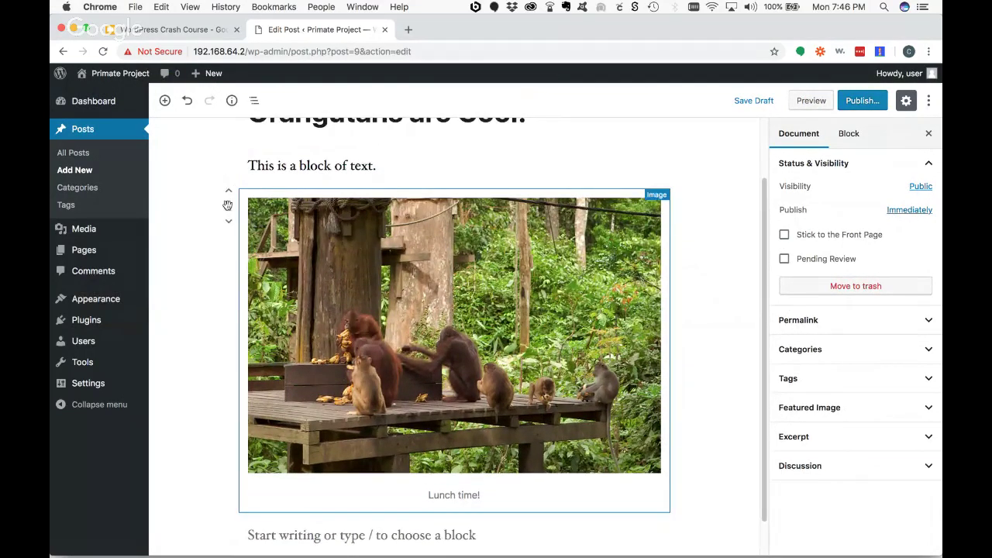
left_click(230, 191)
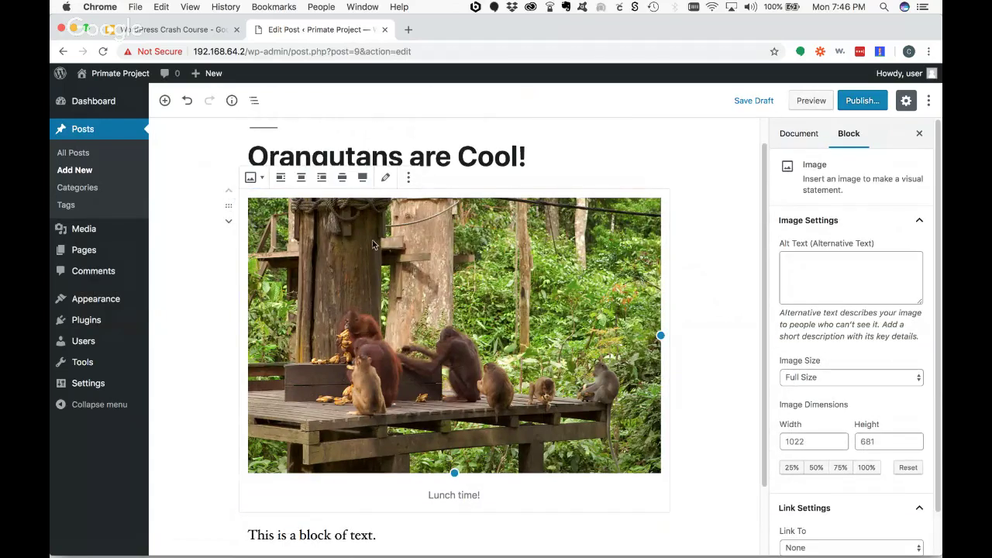
left_click(229, 222)
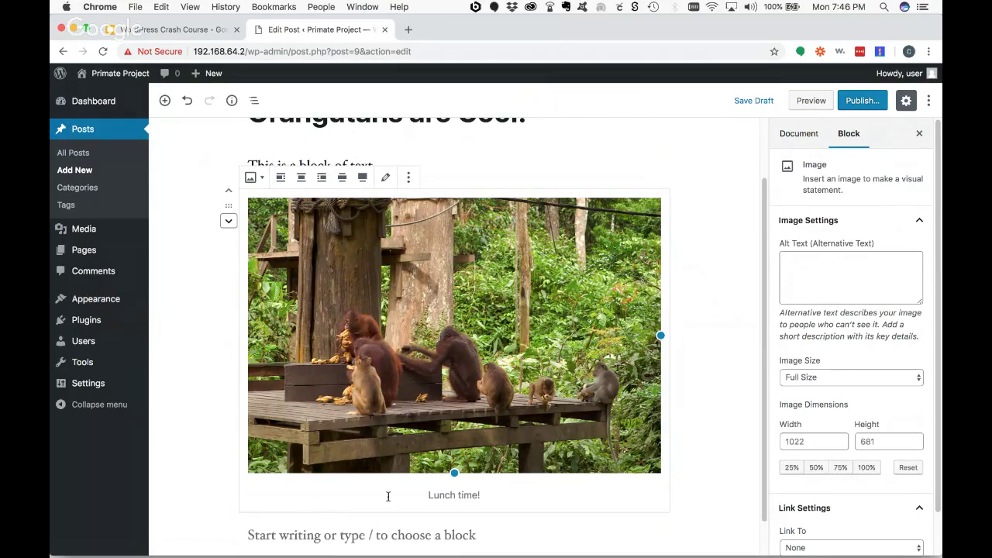
- Add the paragraph 'Here is another block' below the image
left_click(387, 528)
type("Her")
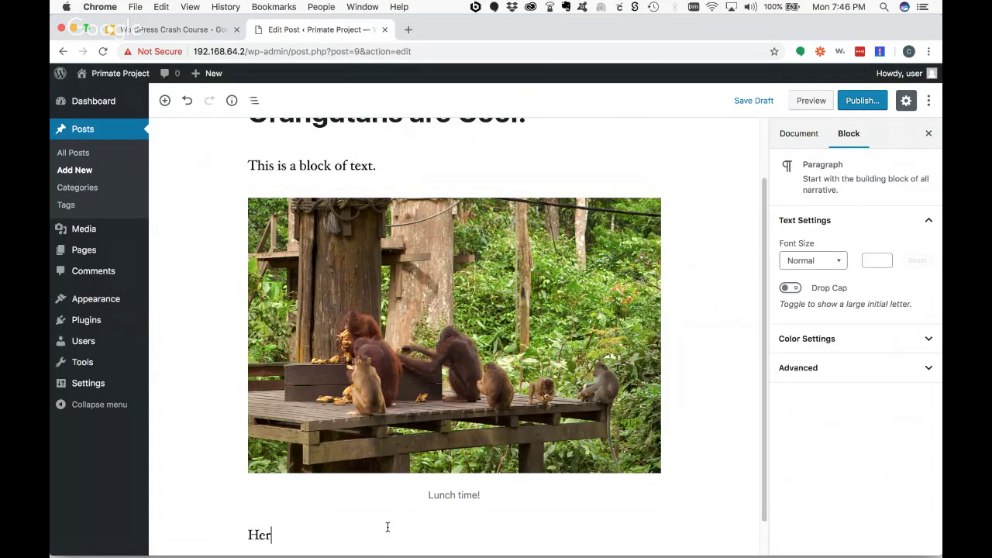
type("e is another block.")
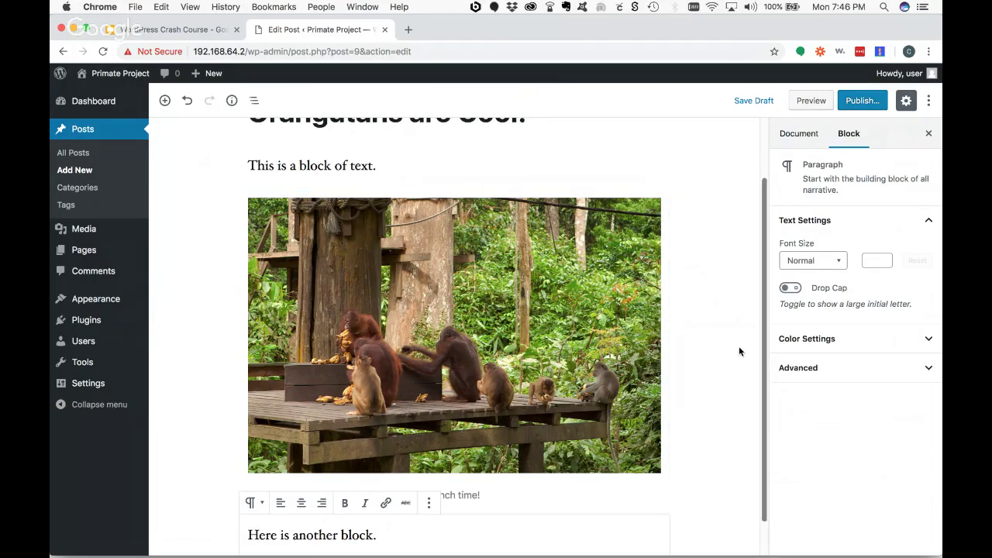
scroll(735, 353, "down", 1)
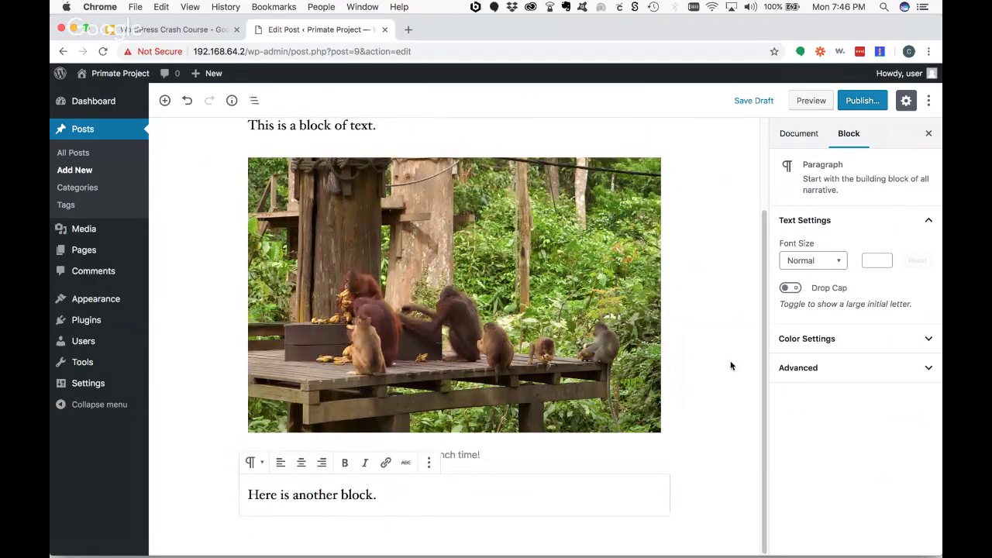
- Insert a two-column Columns block below the paragraph
left_click(165, 101)
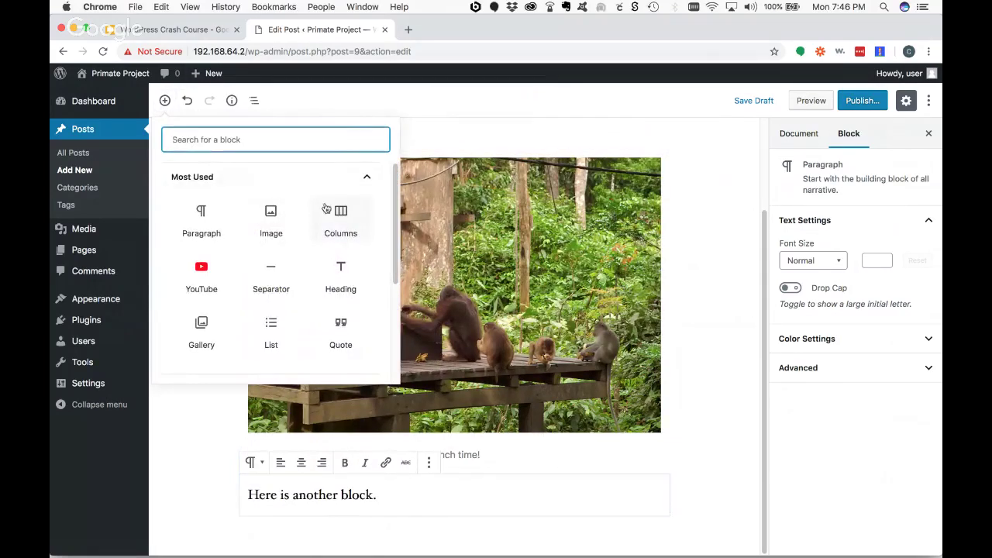
left_click(346, 219)
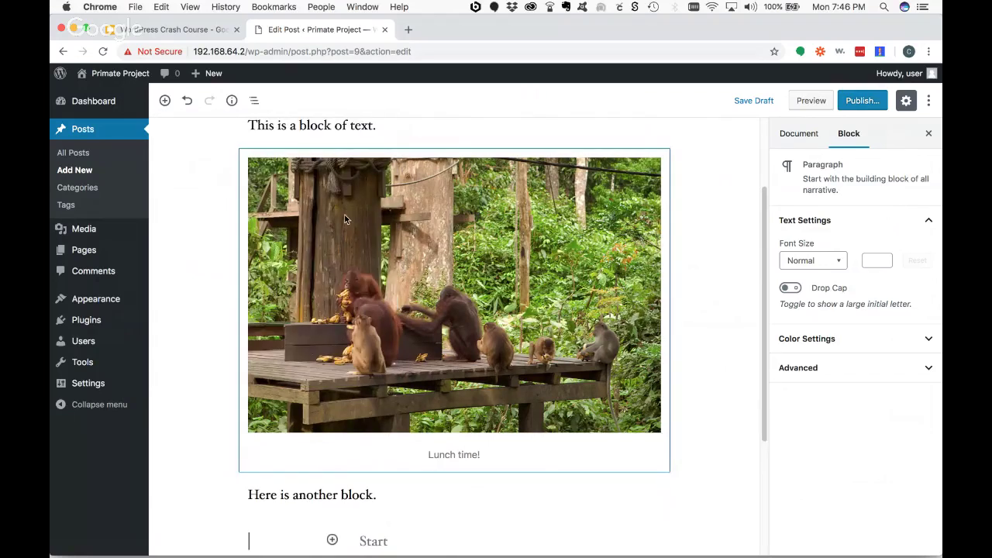
scroll(755, 356, "down", 3)
scroll(473, 349, "down", 1)
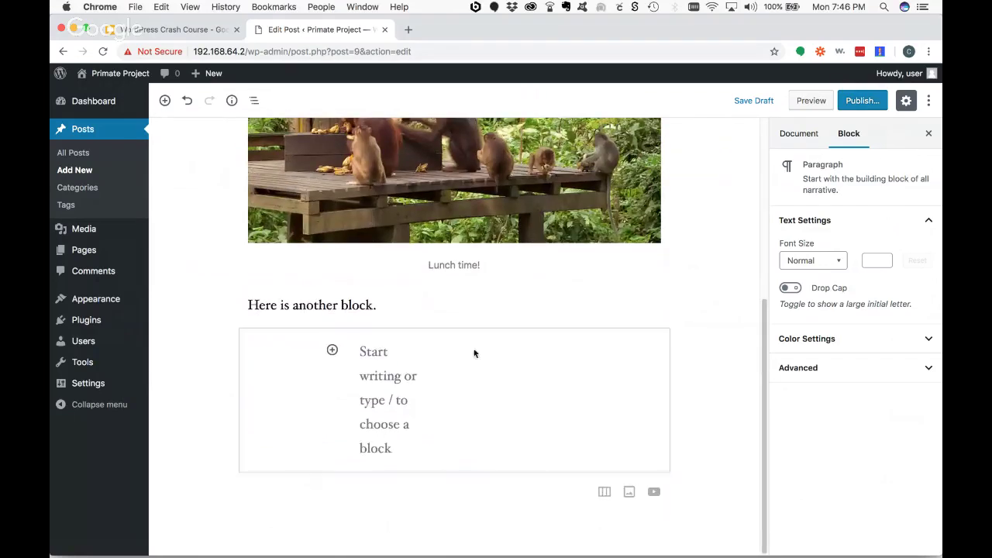
- Put an Image block with Orangutan_feeding.jpg in the first column
left_click(333, 358)
left_click(332, 351)
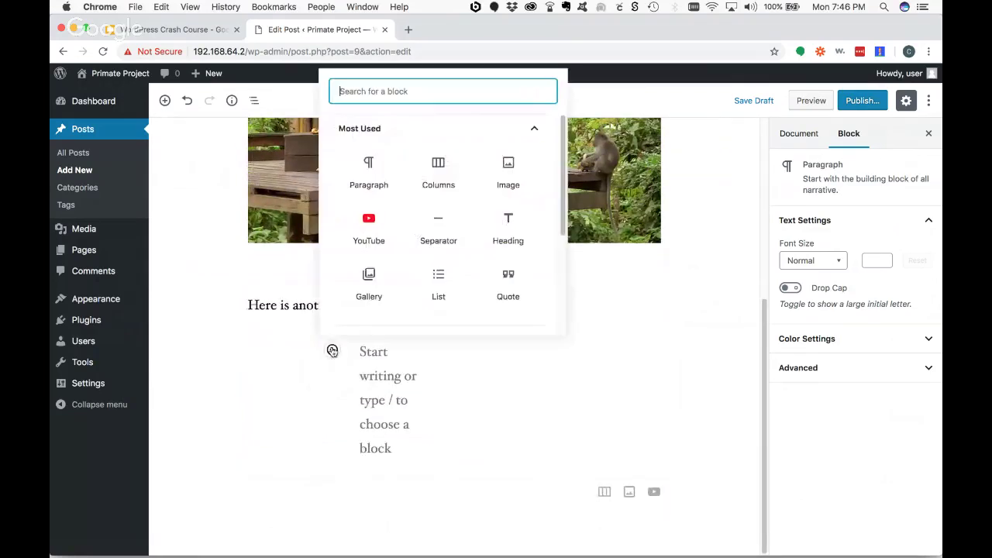
left_click(502, 177)
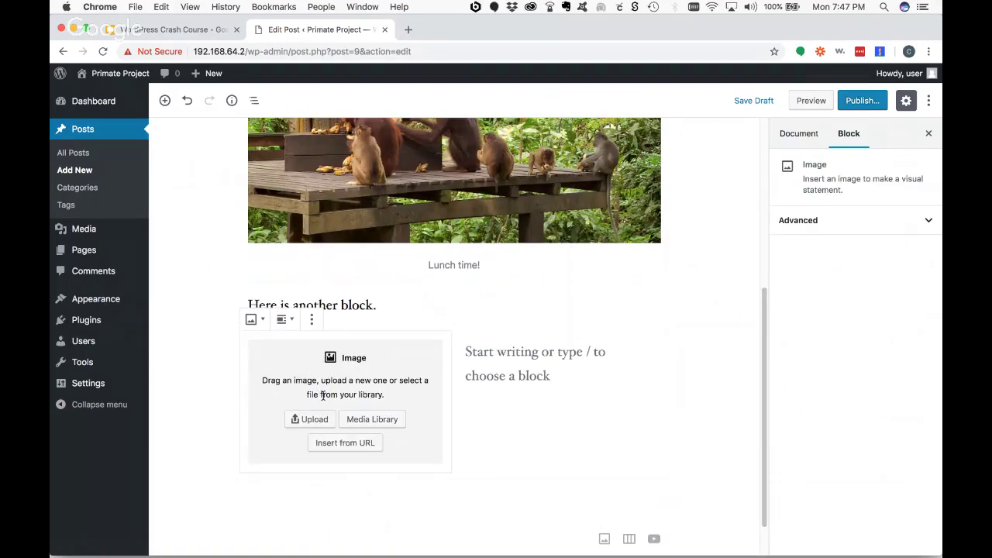
left_click(314, 421)
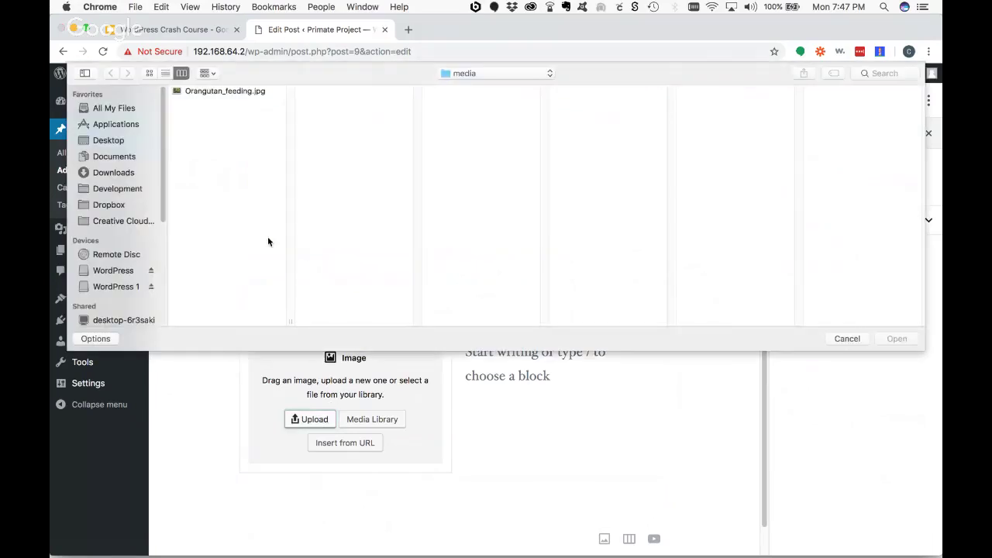
left_click(233, 93)
double_click(233, 93)
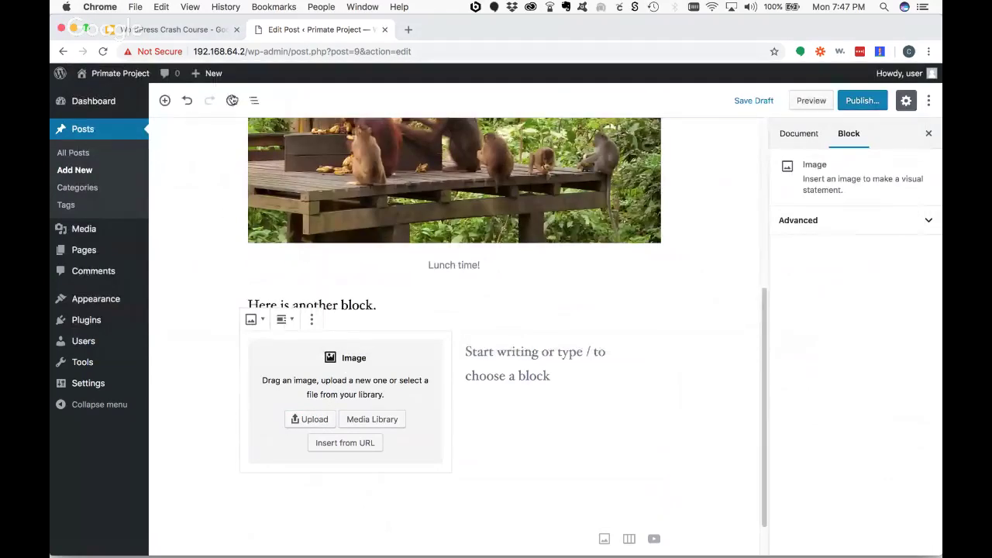
- Put an Image block with the same Orangutan_feeding.jpg in the second column
left_click(531, 379)
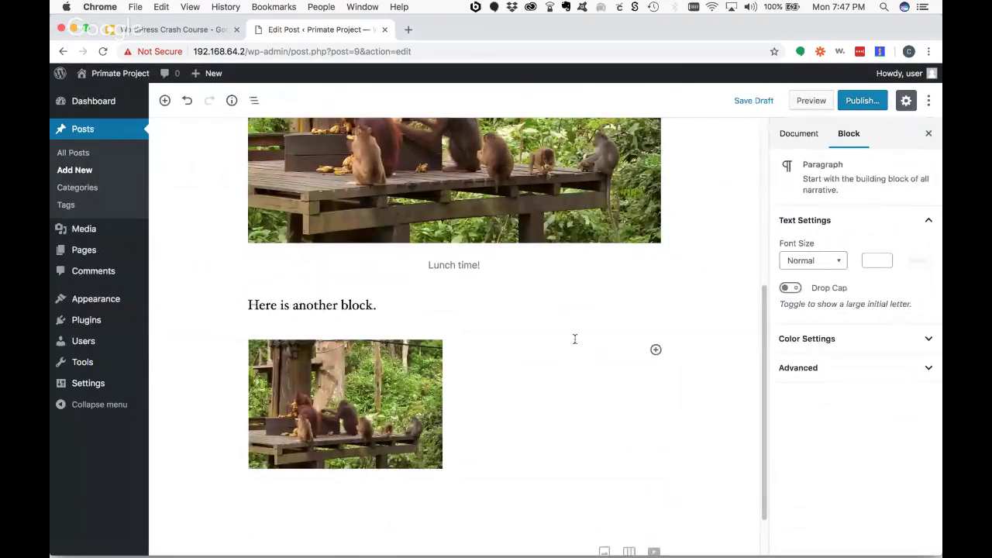
left_click(654, 349)
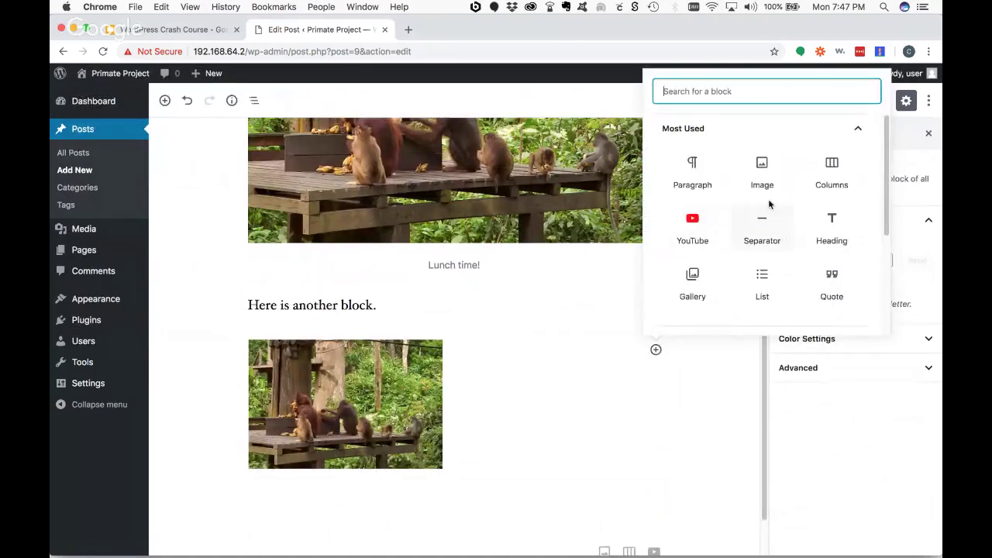
left_click(761, 167)
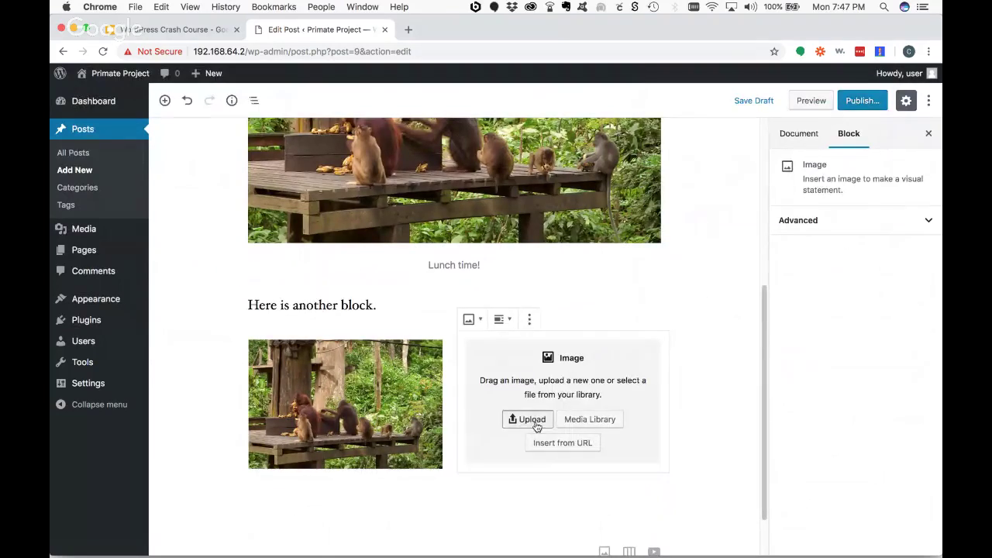
left_click(513, 423)
left_click(232, 91)
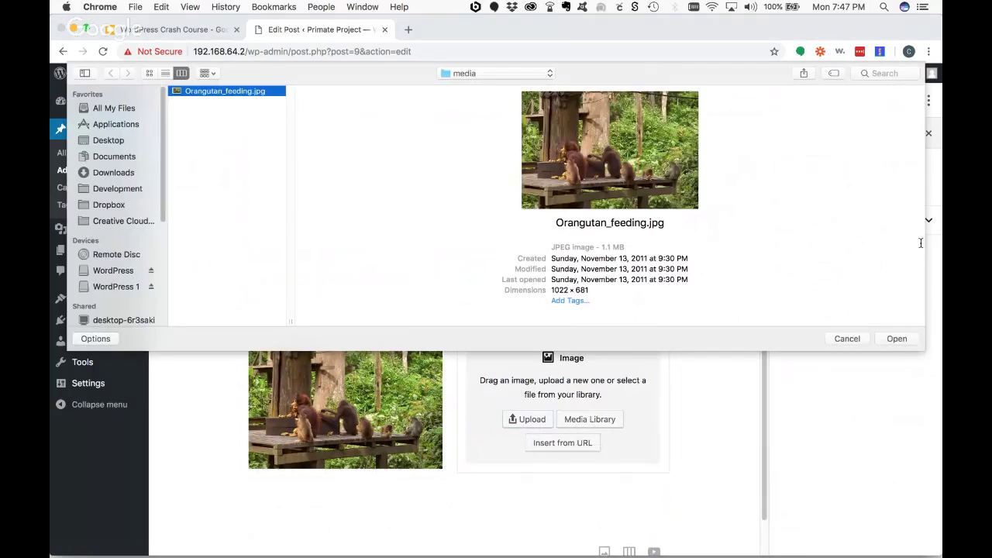
left_click(896, 339)
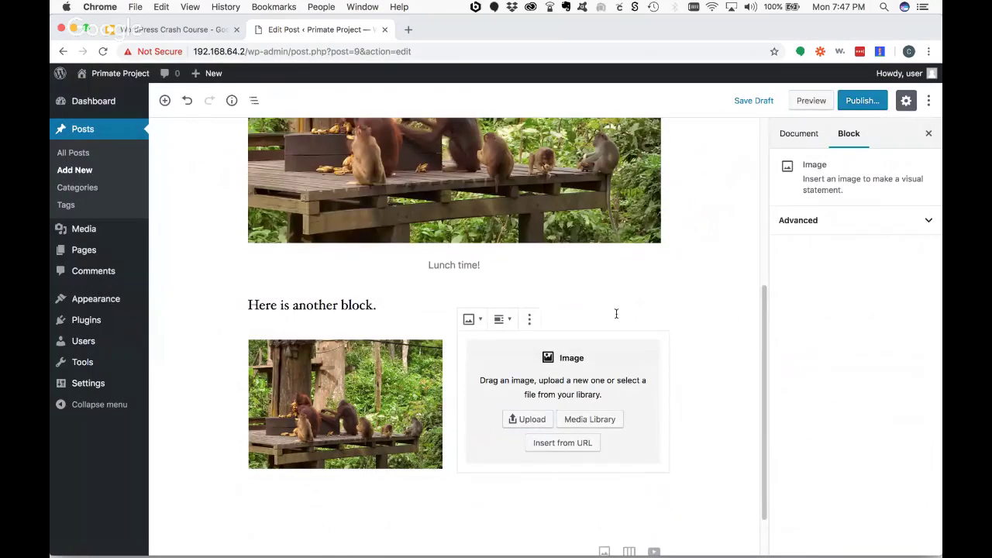
scroll(721, 372, "down", 2)
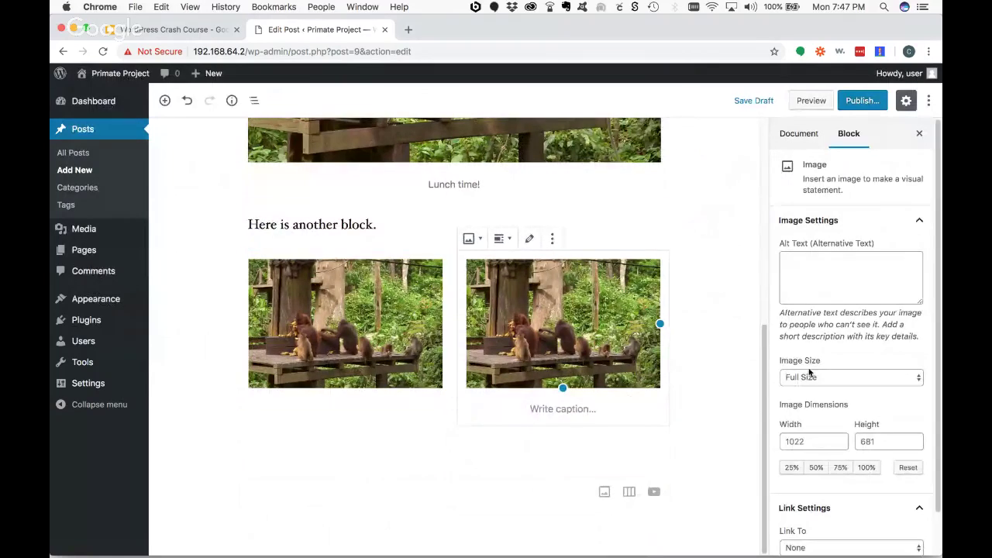
- Add an empty YouTube embed block below the columns
left_click(678, 310)
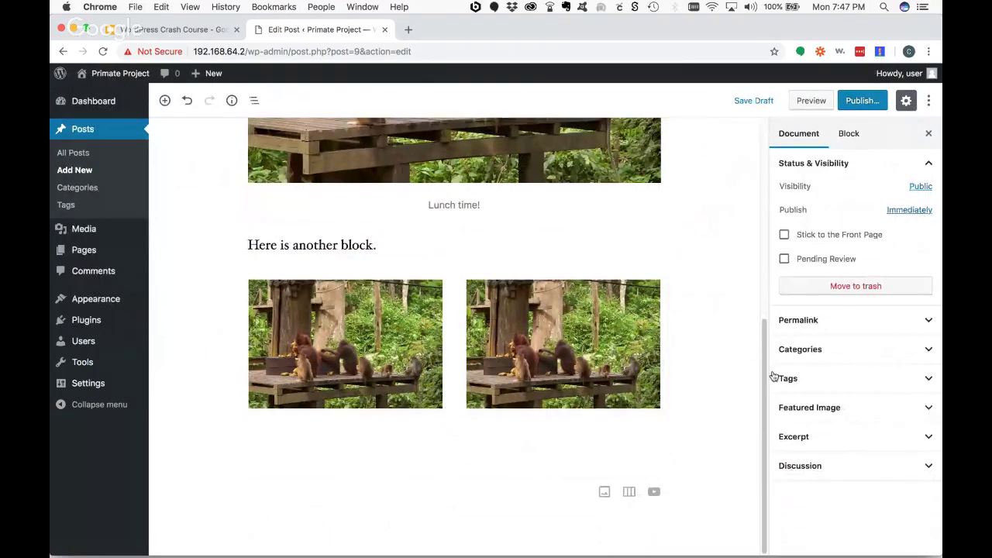
scroll(768, 367, "up", 4)
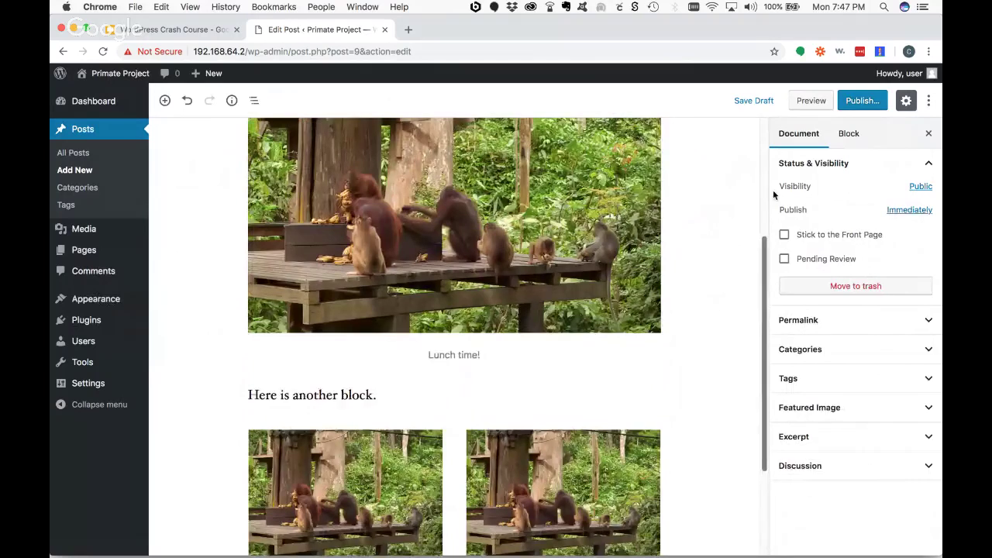
scroll(773, 190, "down", 4)
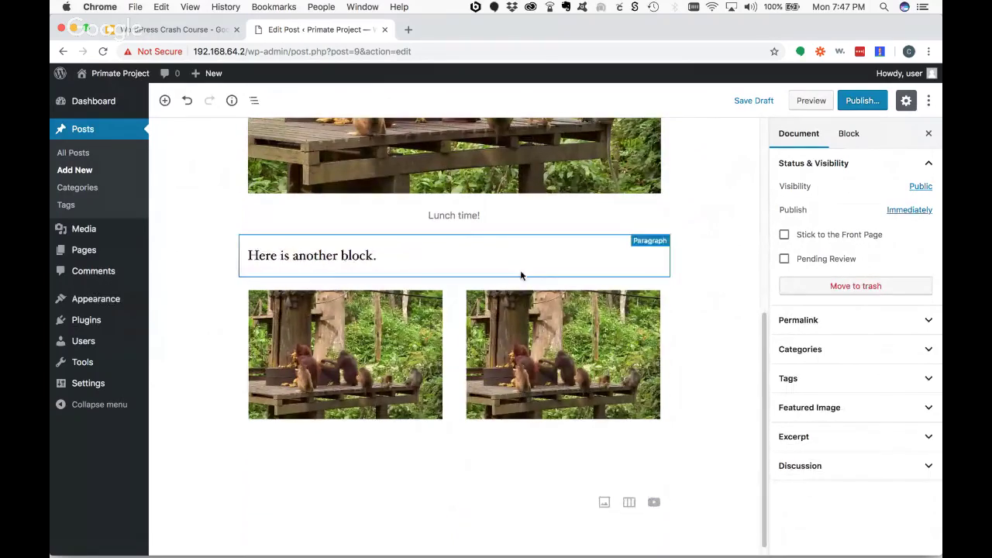
left_click(164, 100)
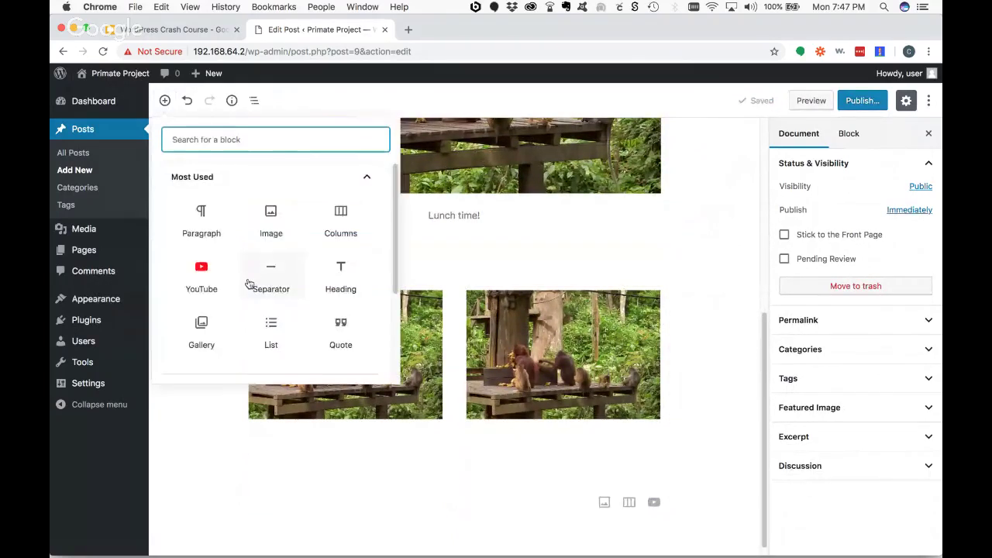
left_click(198, 274)
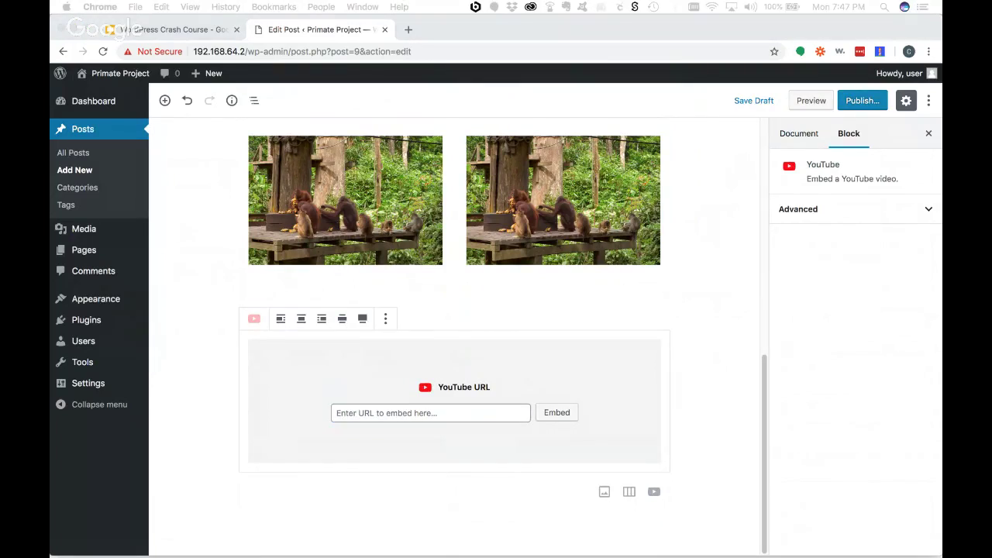
- Paste the 'Building an App with WordPress' video link into the YouTube block and embed it
left_click(395, 412)
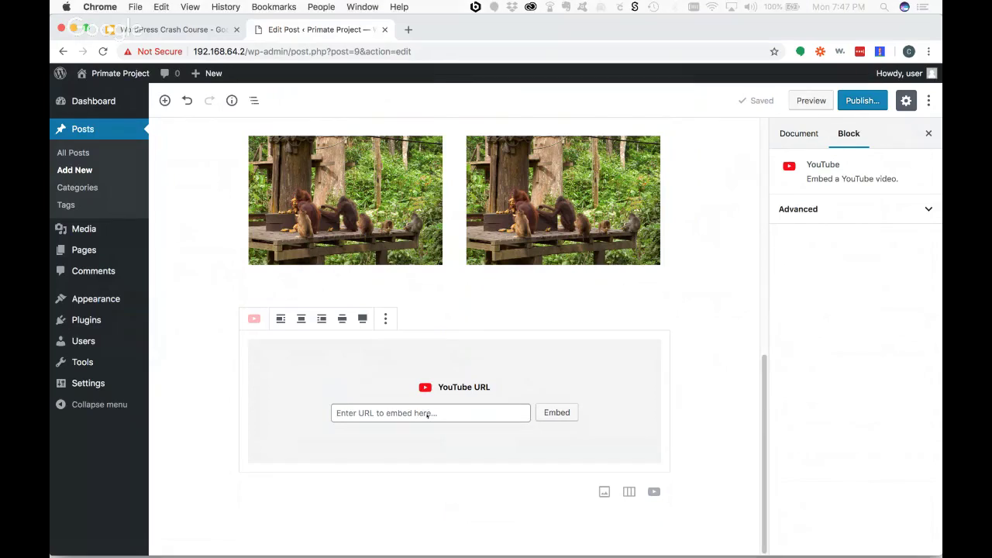
type("https://www.youtube.com/watch?v=z3y_EEs3FSo")
left_click(557, 418)
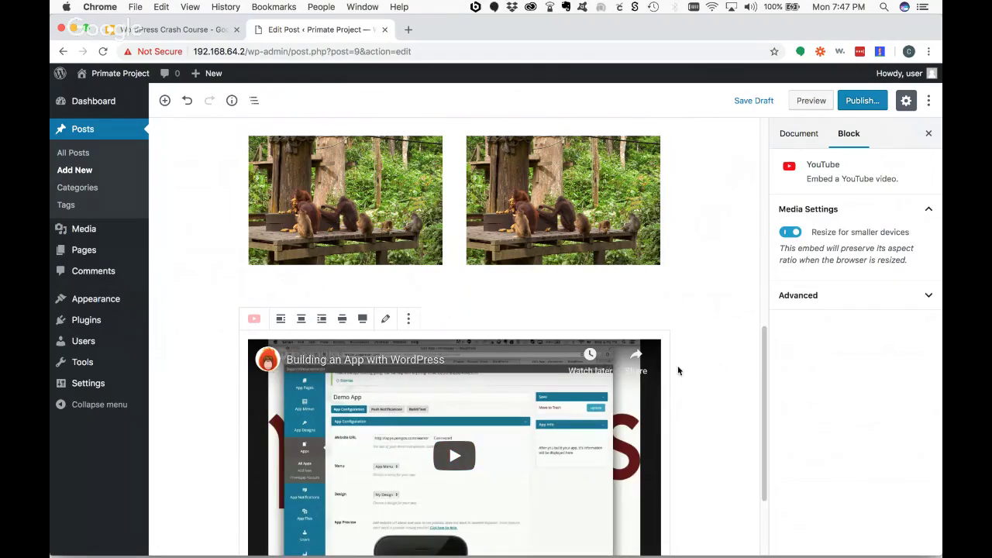
left_click(165, 100)
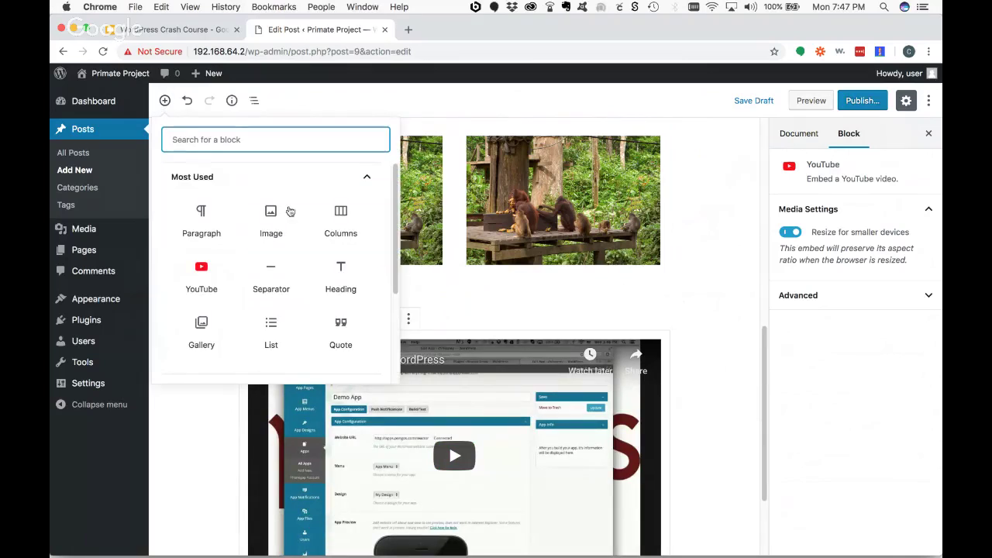
- Add a quote 'Gutenberg is pretty cool.' with the author's name as its citation
scroll(325, 270, "down", 4)
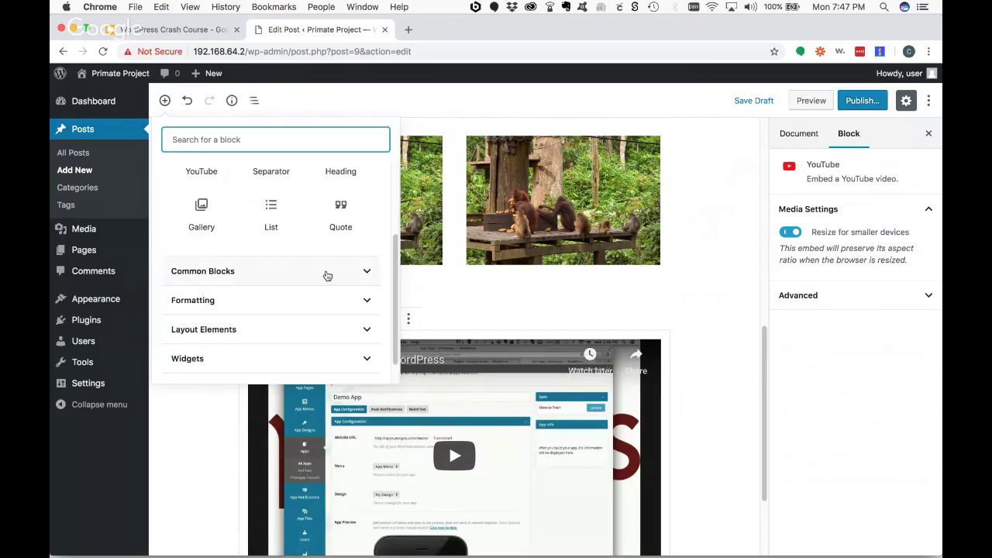
left_click(341, 211)
type("G")
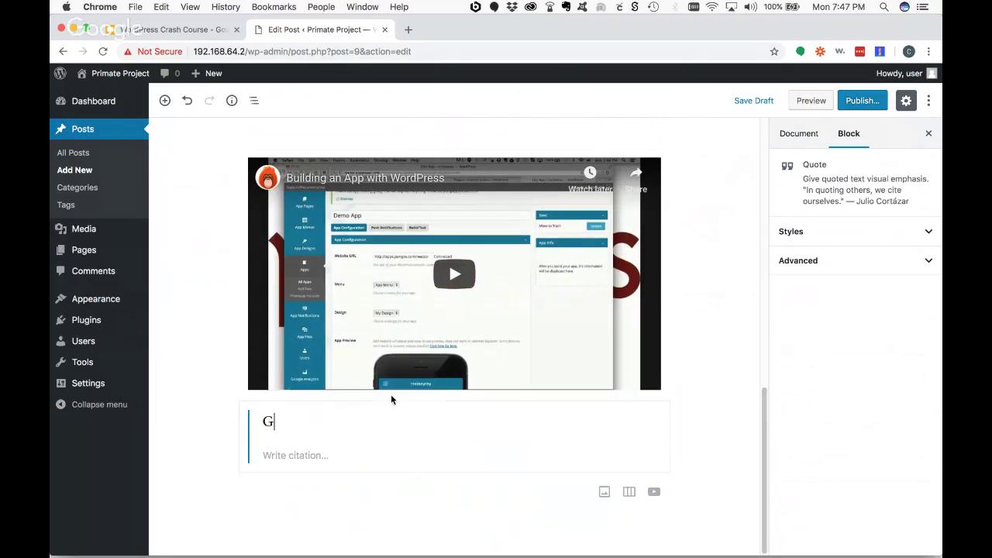
type("utenberg ")
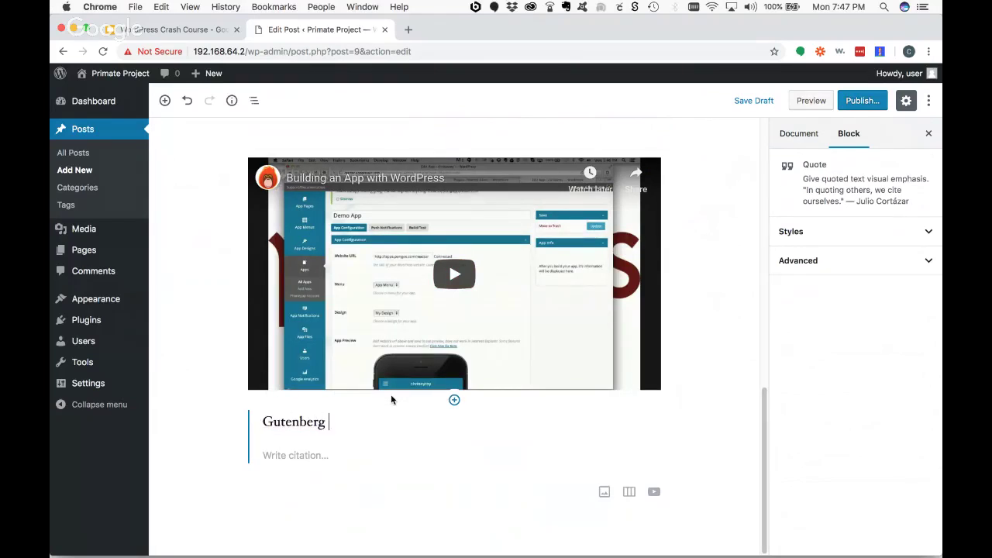
type("is pretty cool.")
left_click(291, 453)
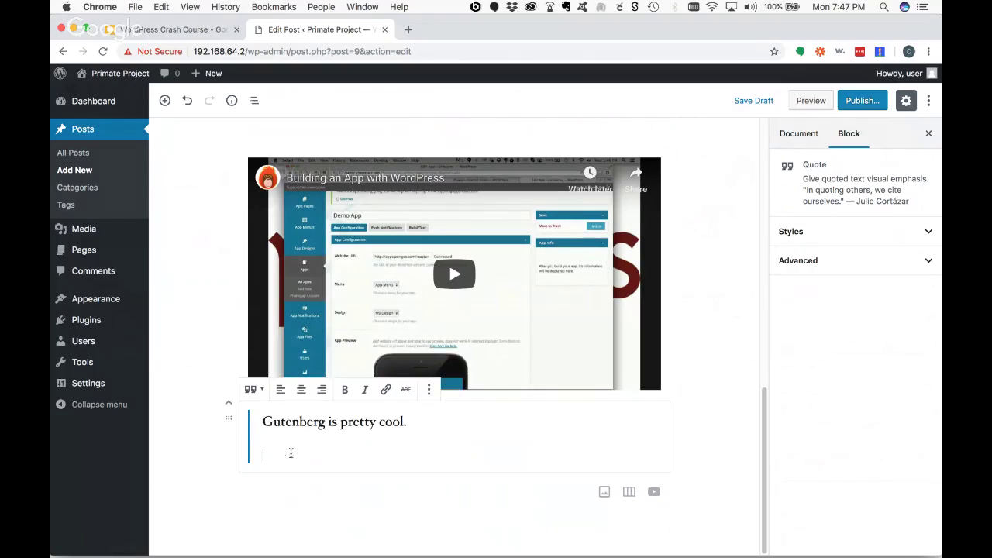
type("Chrissy")
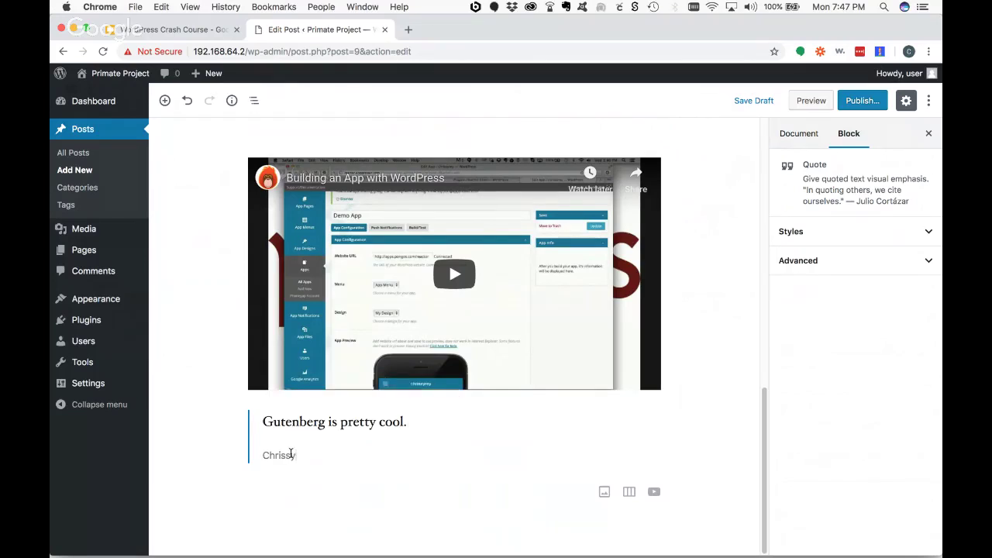
left_click(164, 100)
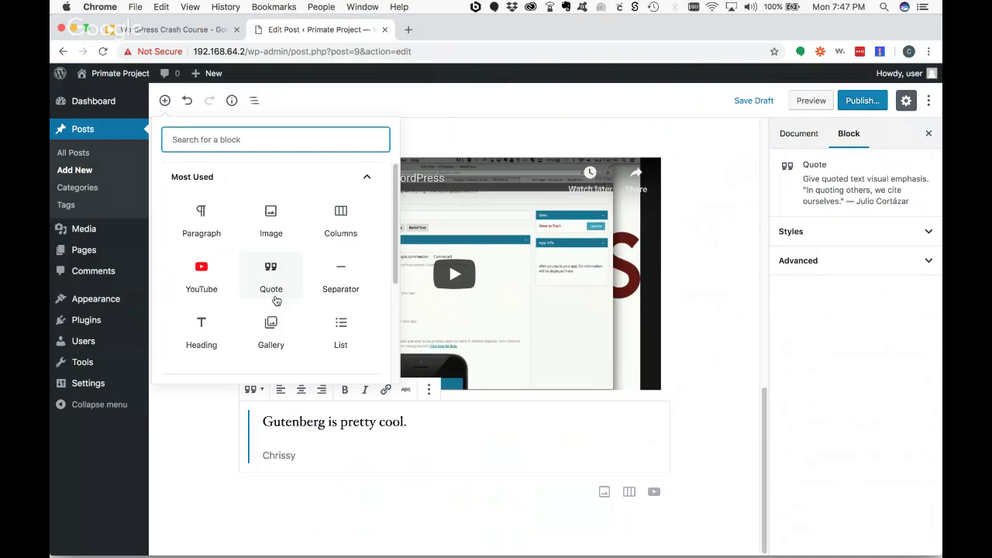
- Browse the inserter's Inline Elements, Common Blocks, Formatting and Layout Elements categories
scroll(276, 300, "down", 4)
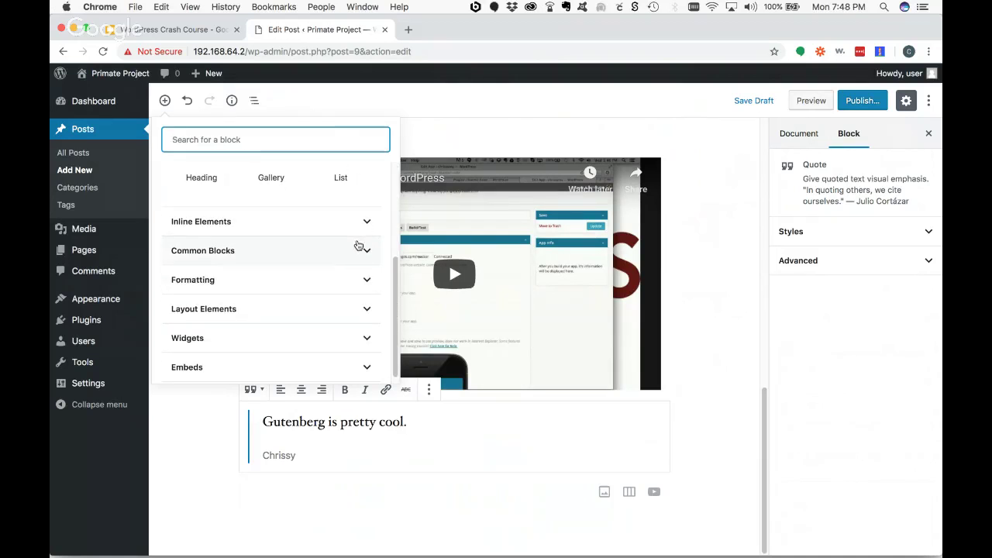
left_click(365, 223)
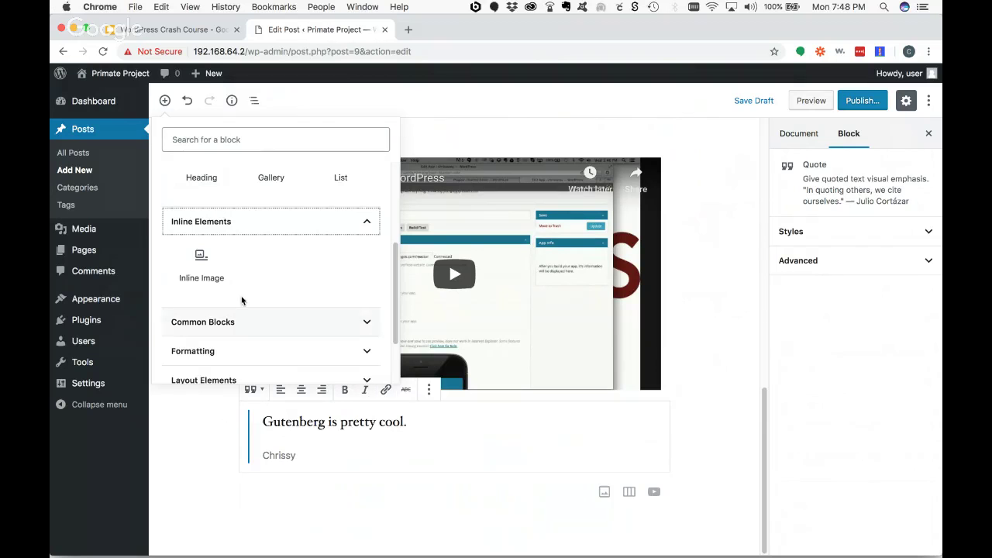
left_click(366, 222)
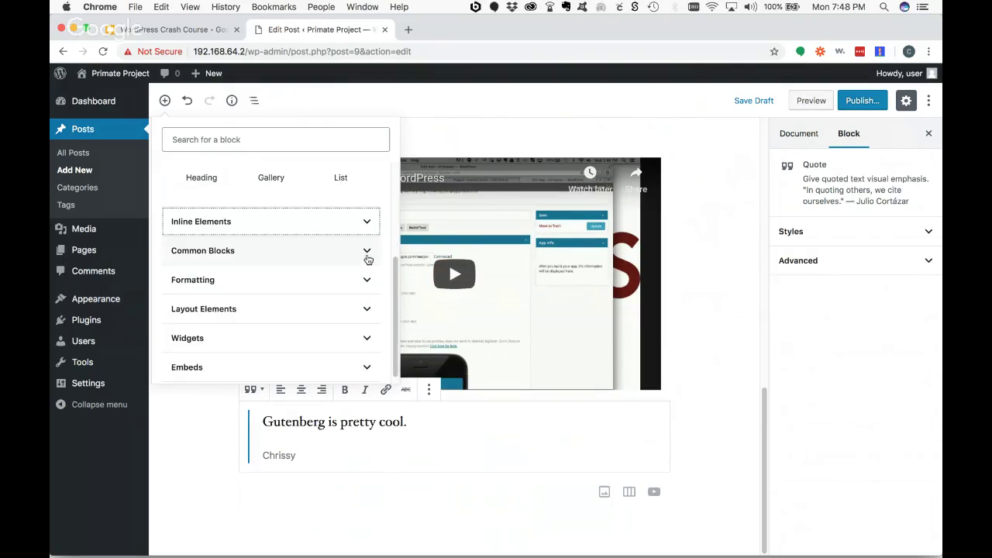
left_click(368, 256)
scroll(341, 273, "down", 3)
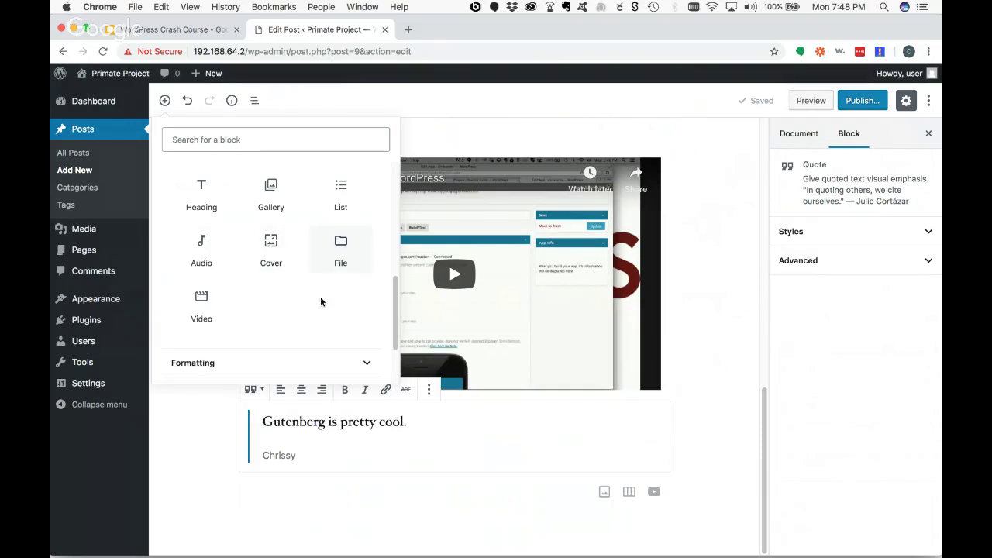
scroll(380, 283, "down", 1)
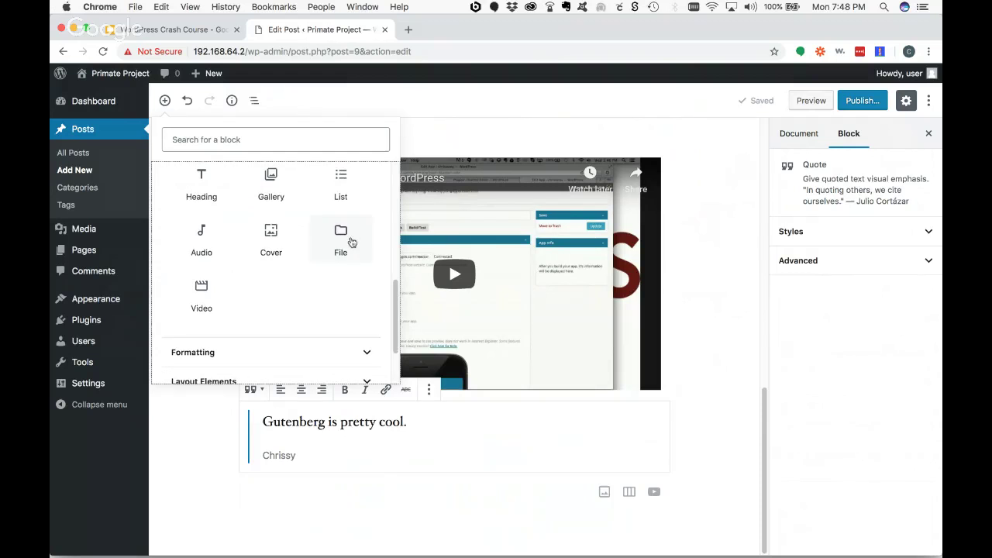
scroll(384, 275, "up", 5)
left_click(368, 256)
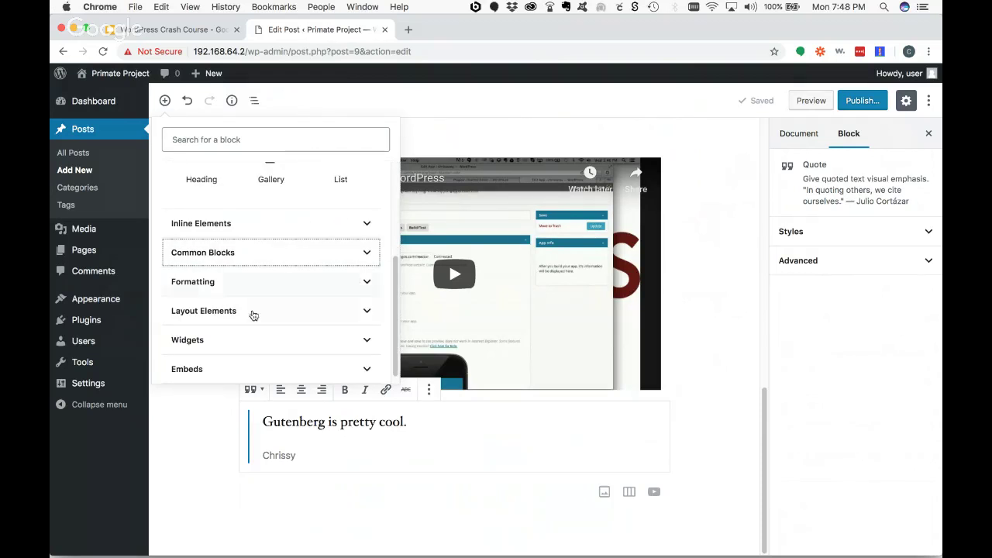
left_click(363, 275)
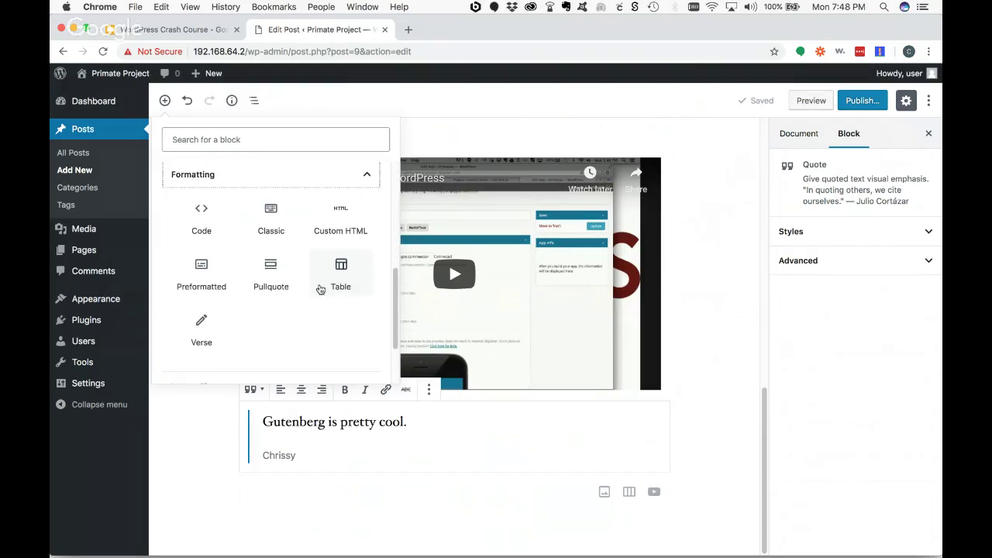
left_click(370, 175)
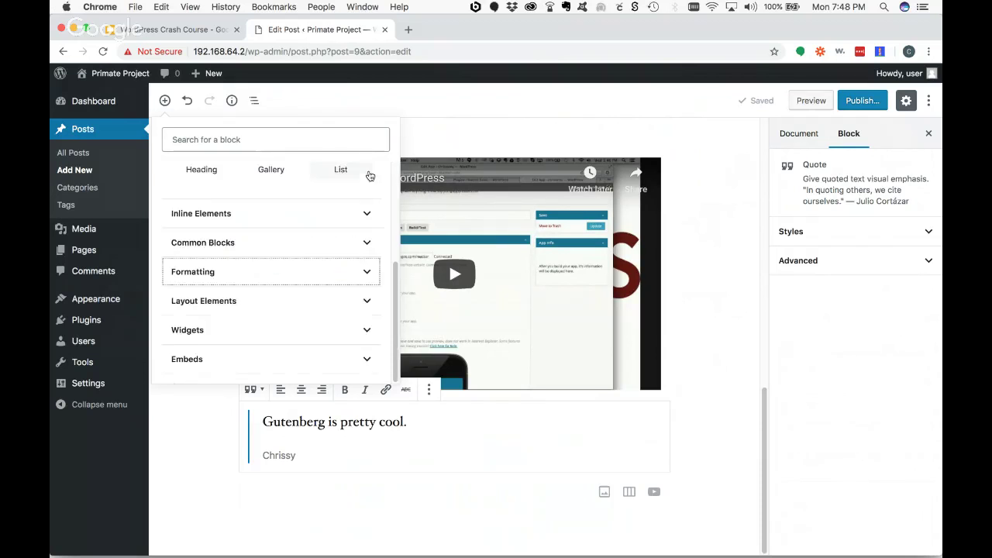
left_click(366, 300)
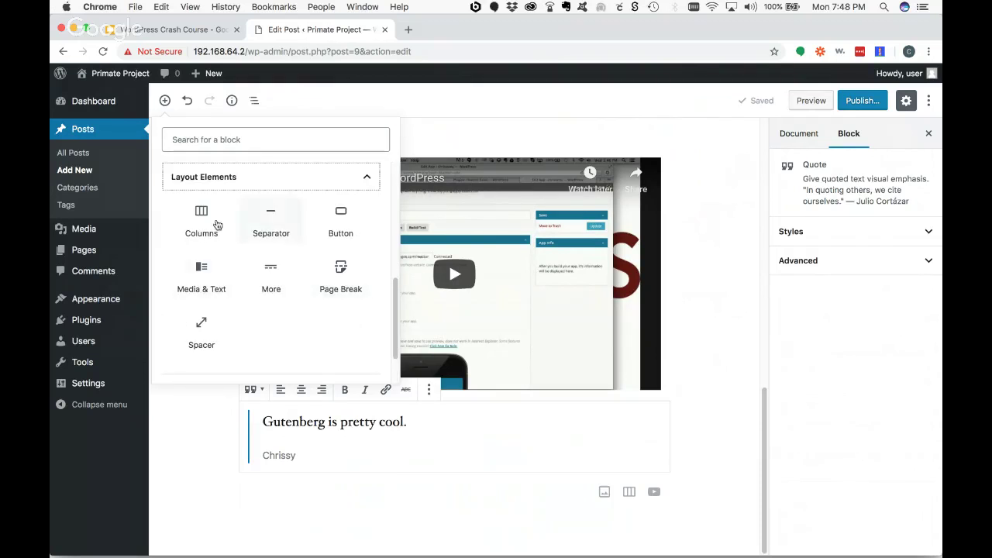
left_click(367, 177)
- Add a Latest Posts block from Widgets below the quote, then remove it
left_click(365, 331)
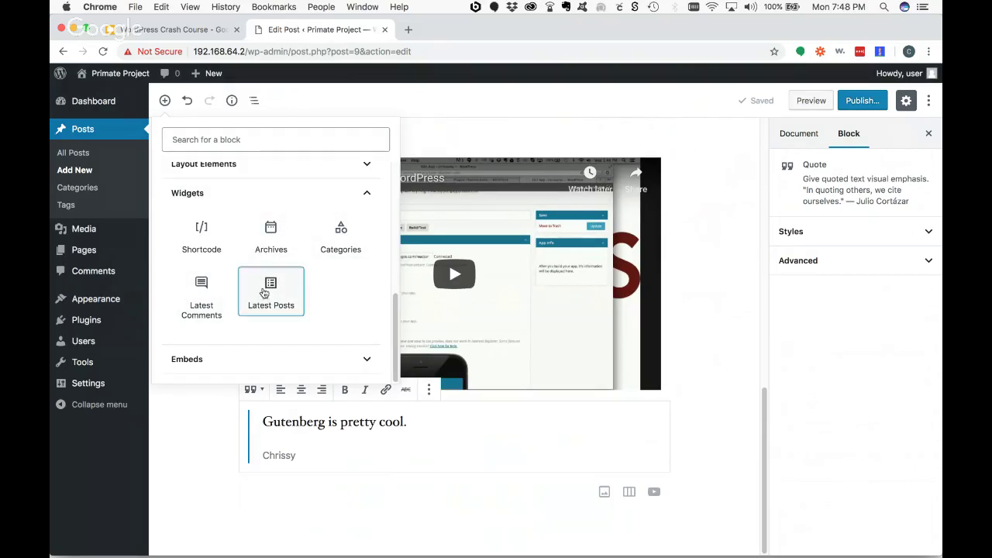
left_click(268, 293)
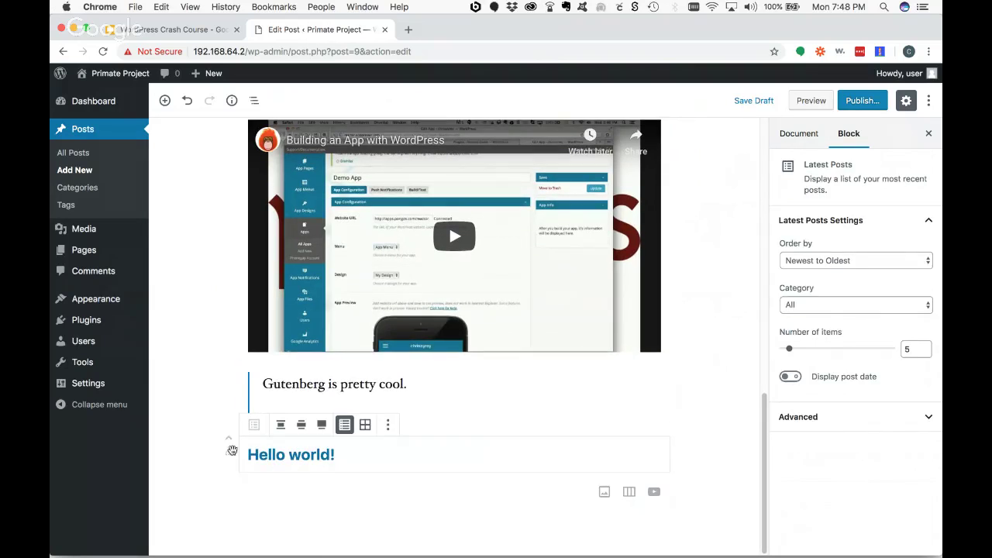
left_click(388, 424)
left_click(434, 396)
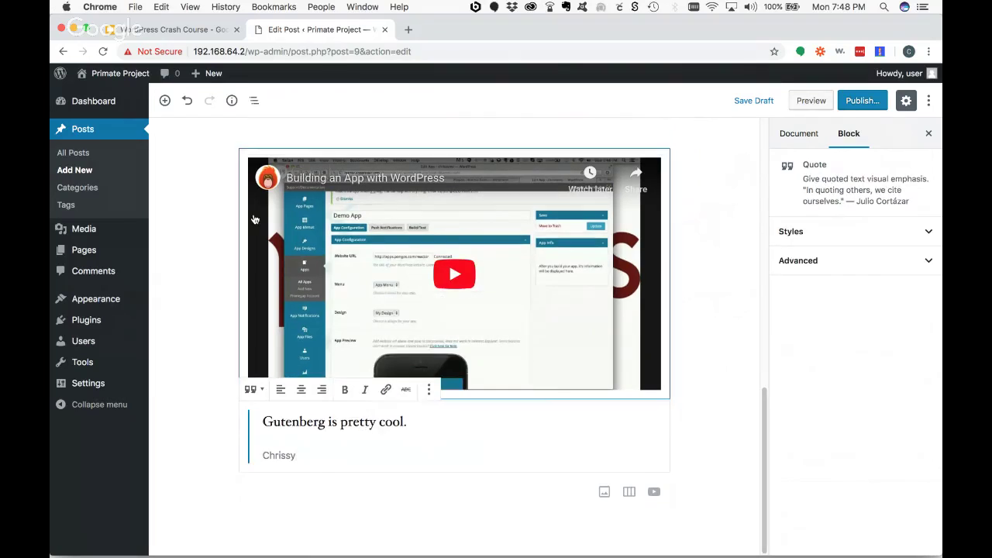
left_click(165, 100)
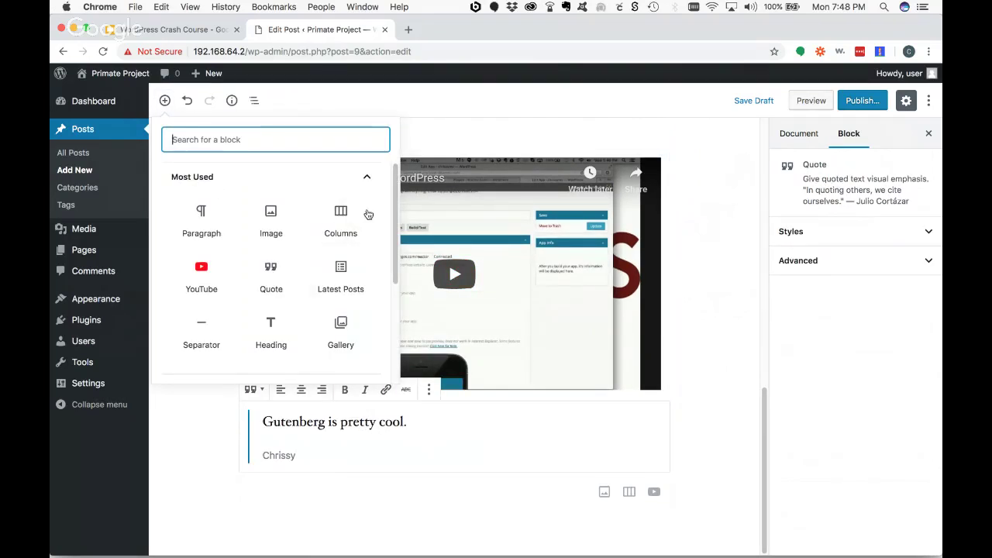
left_click(370, 177)
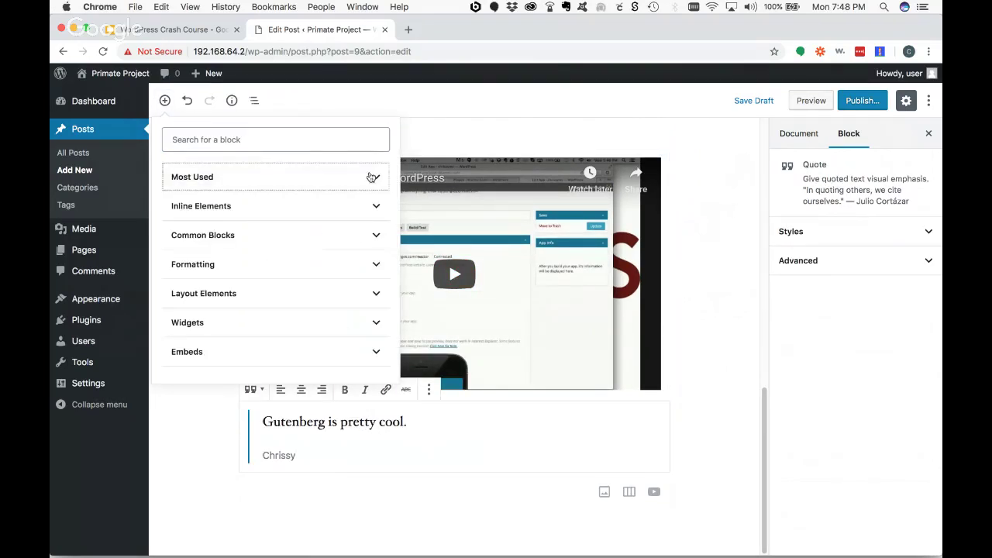
left_click(374, 351)
scroll(310, 321, "down", 2)
scroll(377, 272, "up", 4)
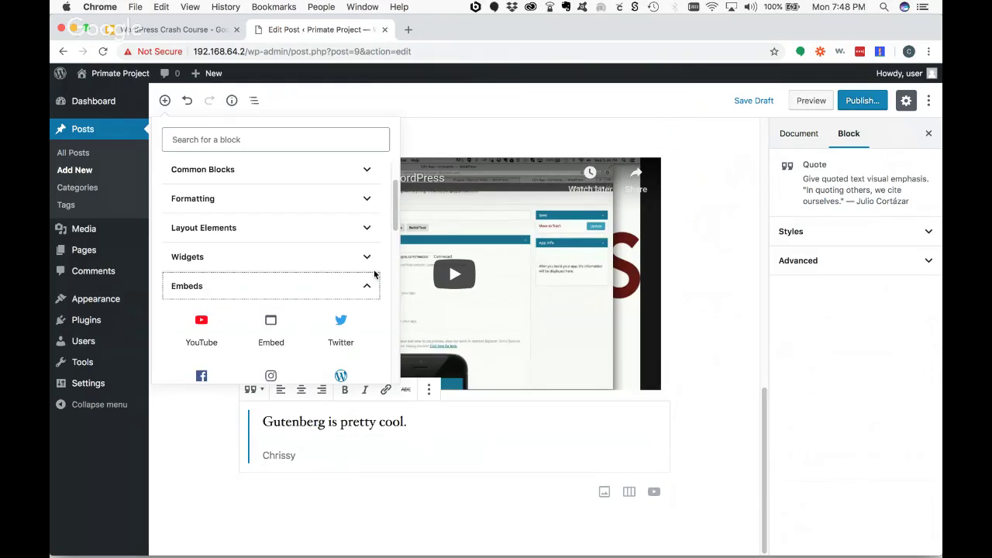
scroll(295, 324, "down", 1)
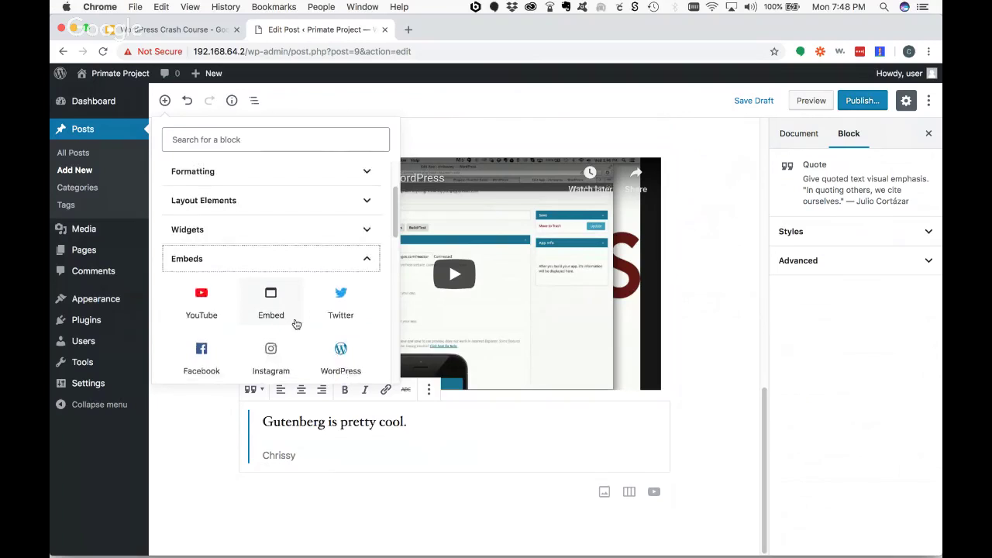
scroll(295, 324, "down", 5)
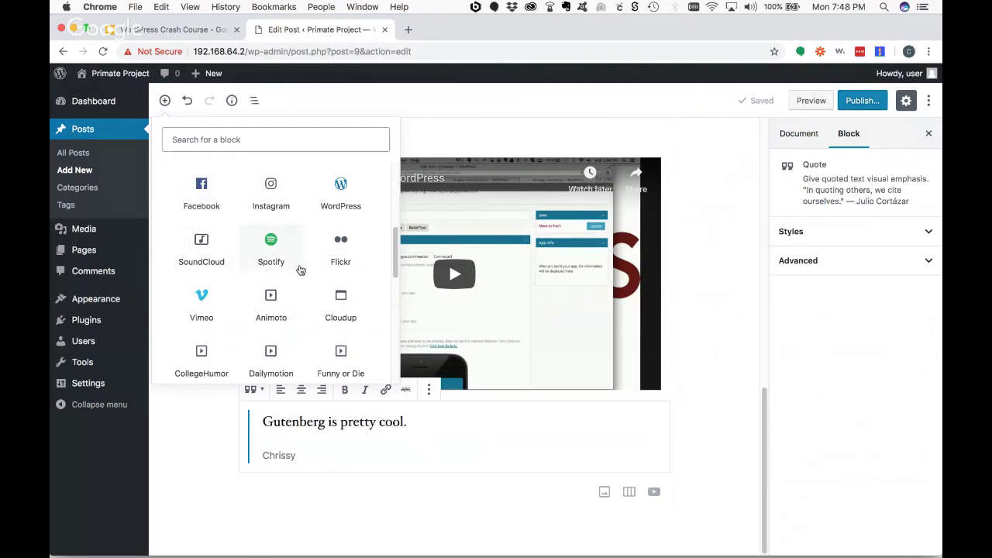
scroll(301, 269, "down", 6)
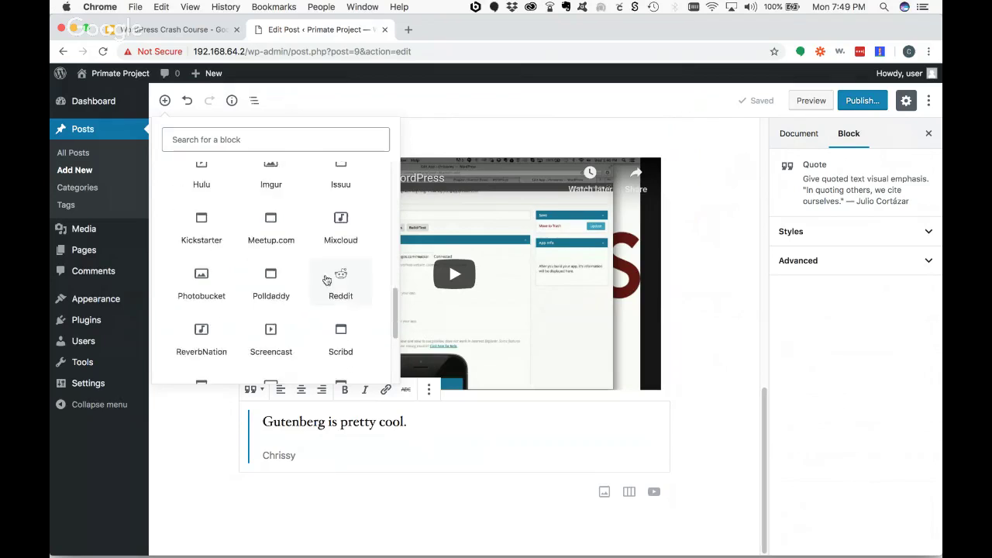
scroll(326, 280, "down", 4)
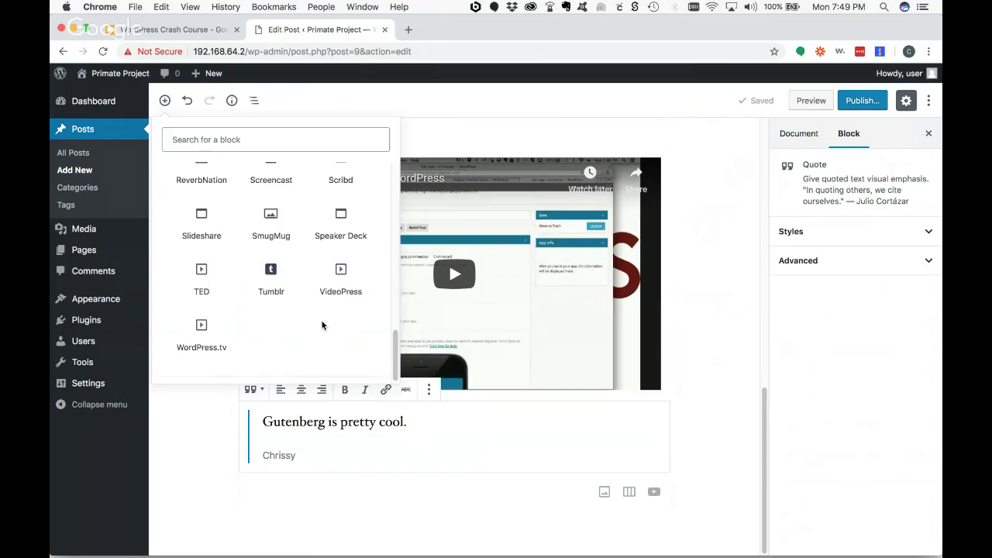
scroll(323, 324, "up", 10)
left_click(369, 303)
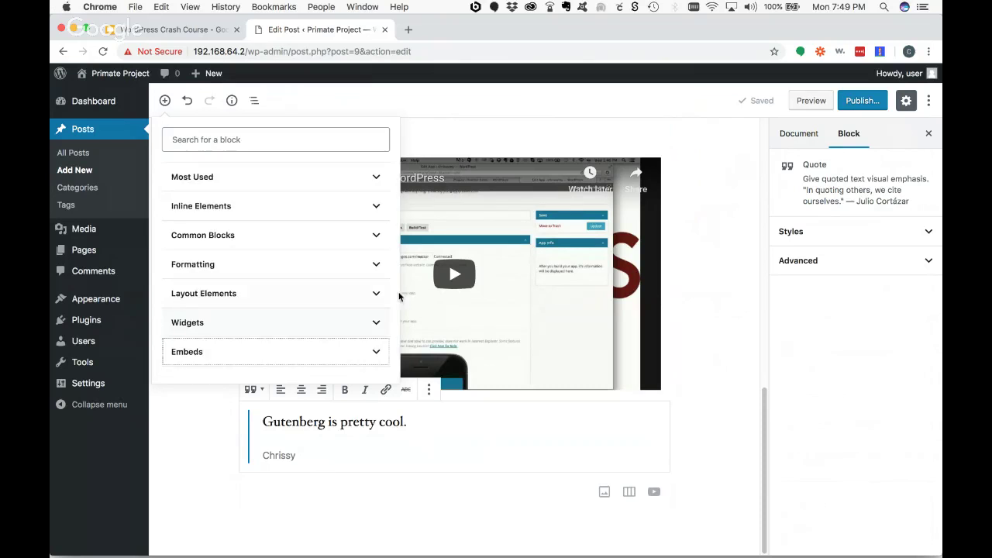
left_click(386, 330)
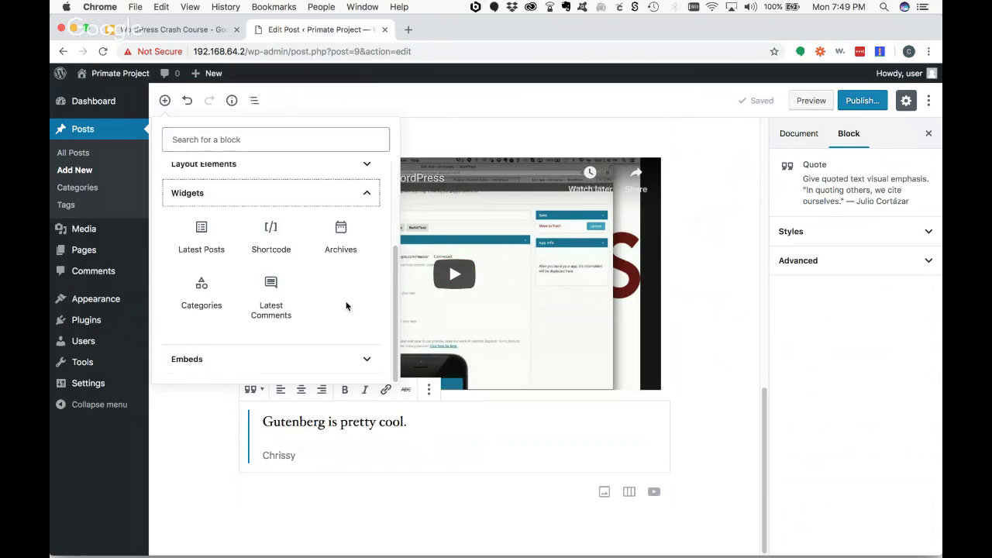
scroll(352, 295, "up", 2)
left_click(366, 269)
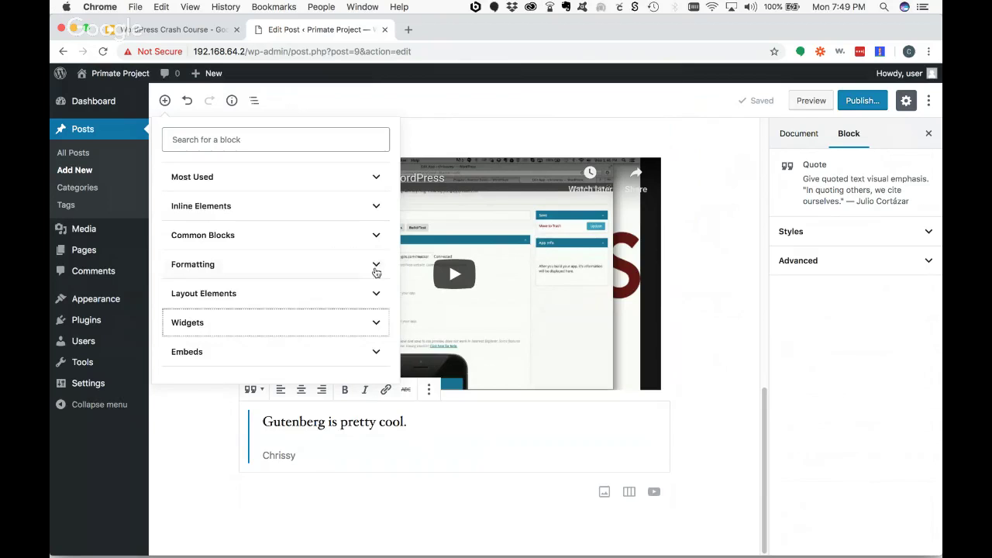
left_click(254, 137)
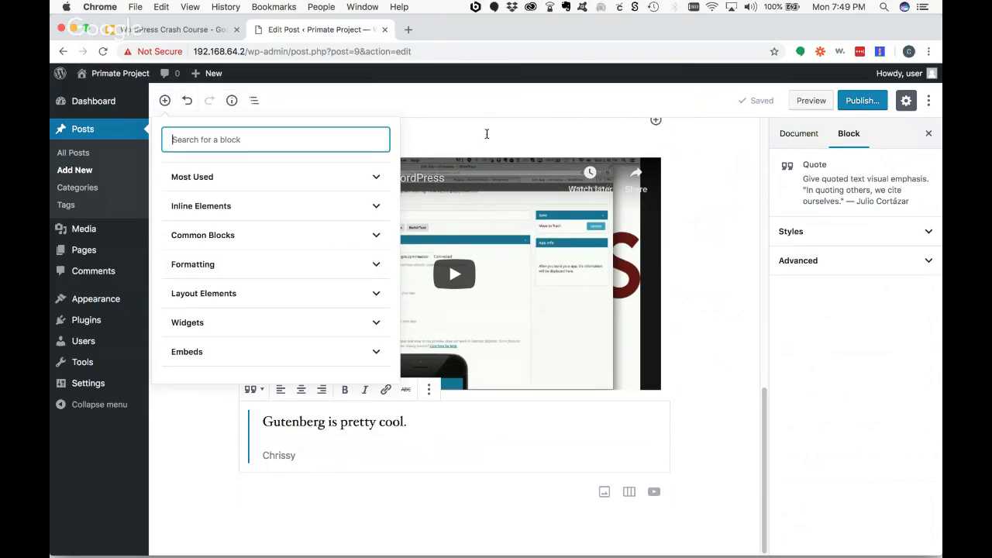
scroll(729, 181, "up", 3)
left_click(729, 181)
- Select the gallery images, the opening paragraph and the orangutan image block in turn
left_click(729, 178)
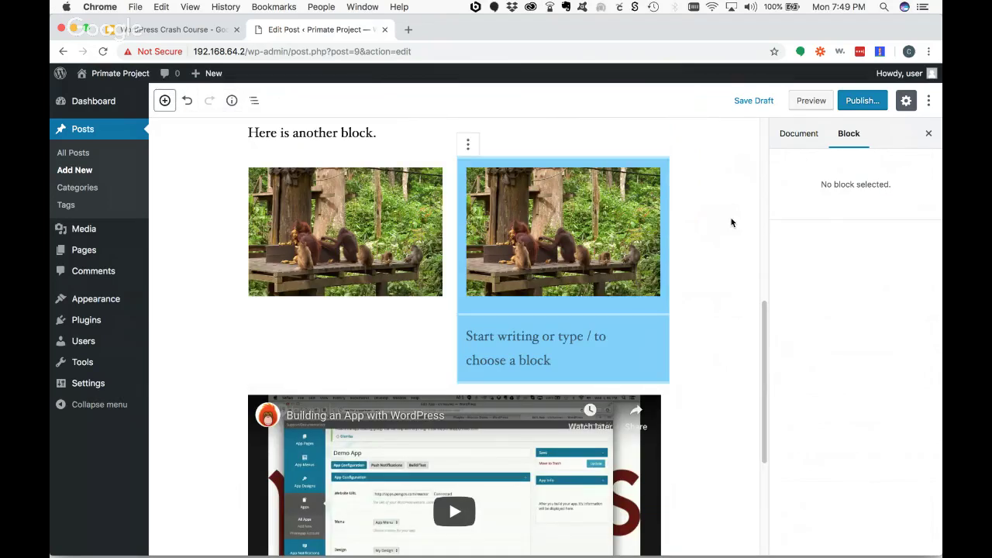
left_click(697, 225)
left_click(554, 223)
left_click(391, 238)
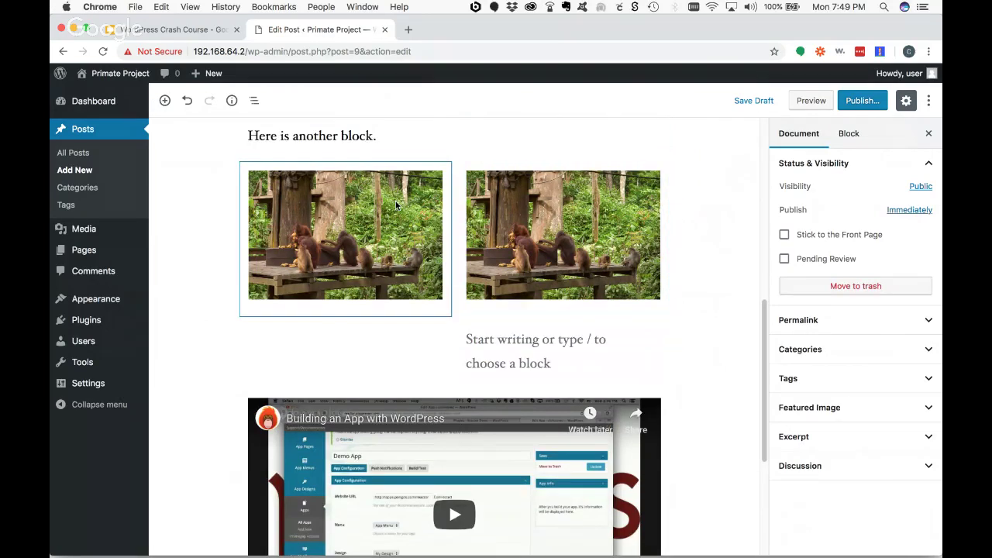
scroll(391, 238, "up", 5)
scroll(392, 238, "up", 2)
left_click(310, 203)
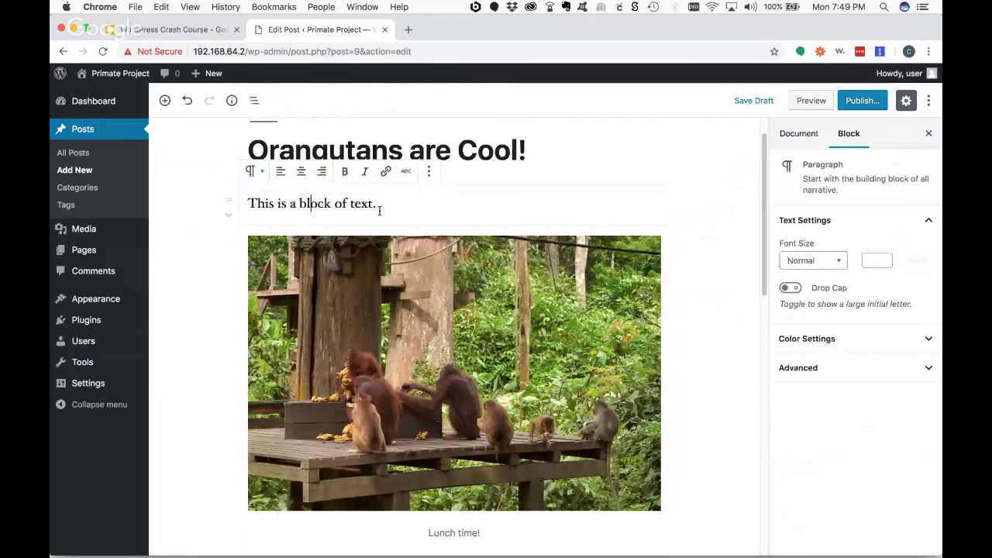
left_click(411, 243)
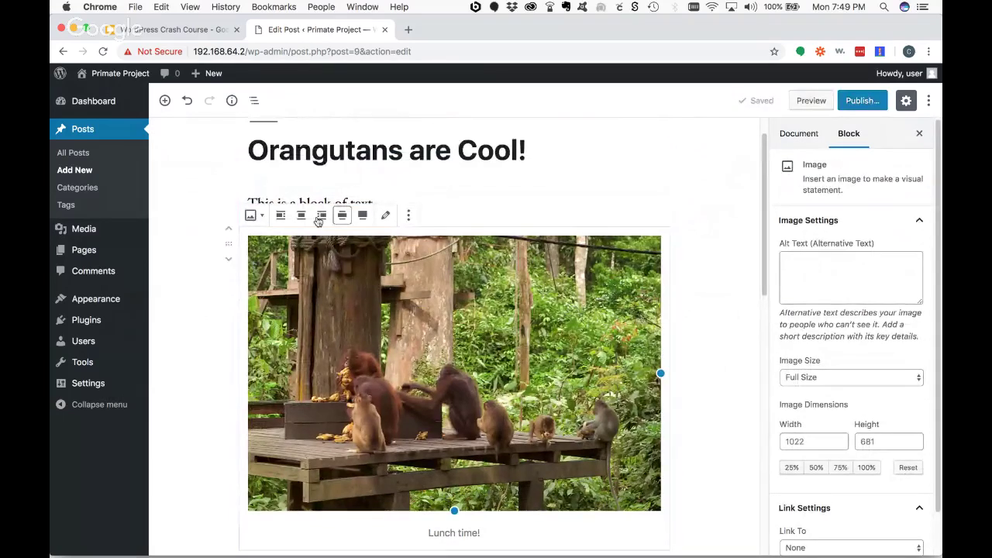
left_click(347, 203)
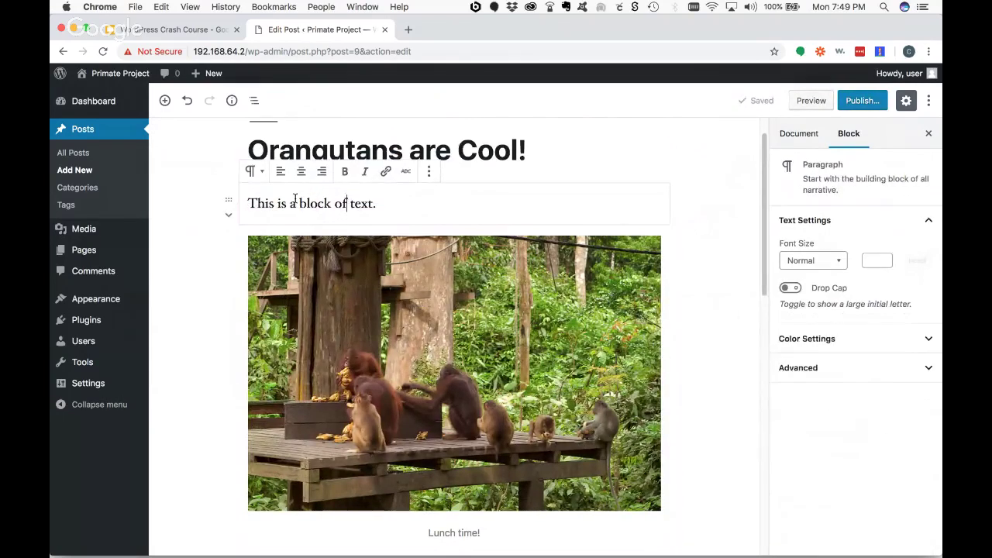
left_click(357, 253)
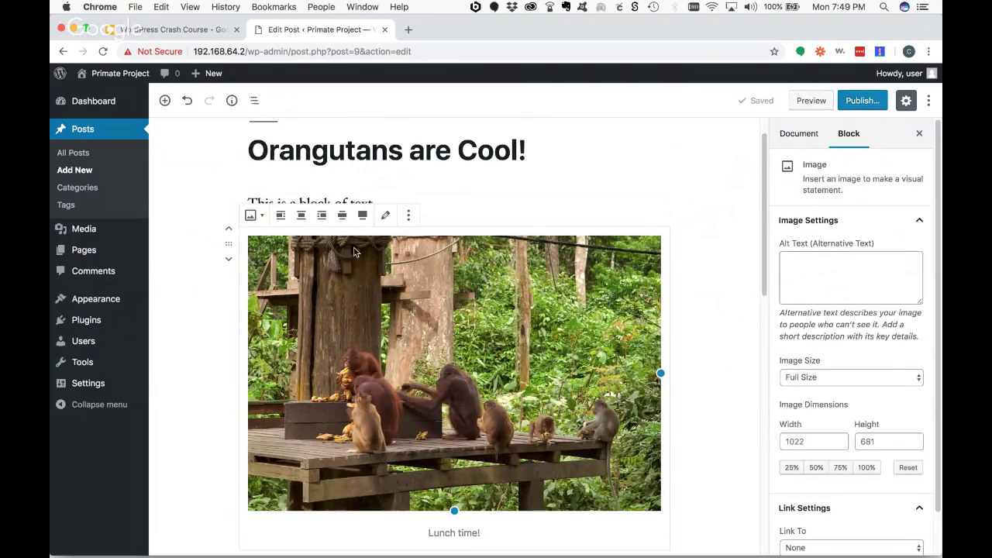
left_click(418, 200)
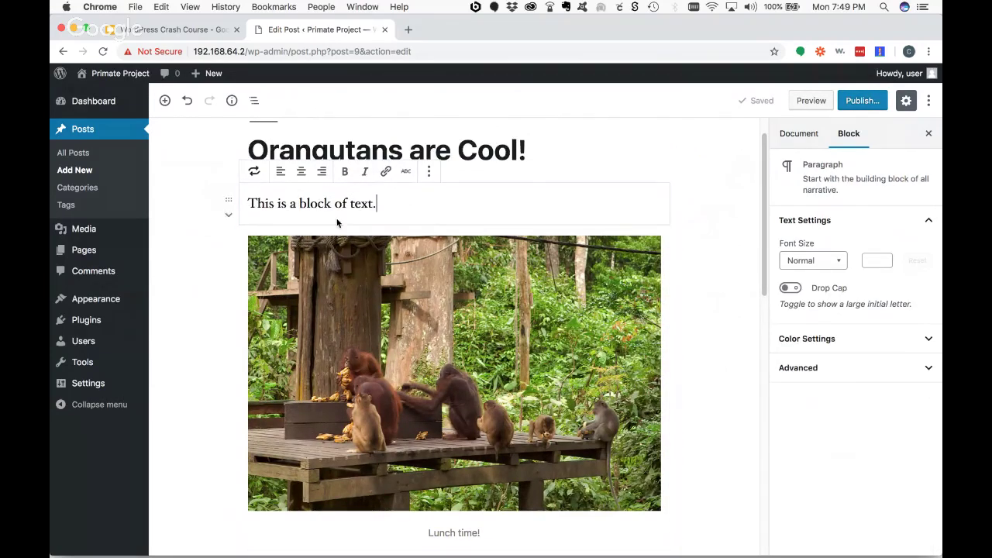
- Start playing the embedded 'Building an App with WordPress' video in the editor
scroll(353, 248, "down", 6)
left_click(353, 248)
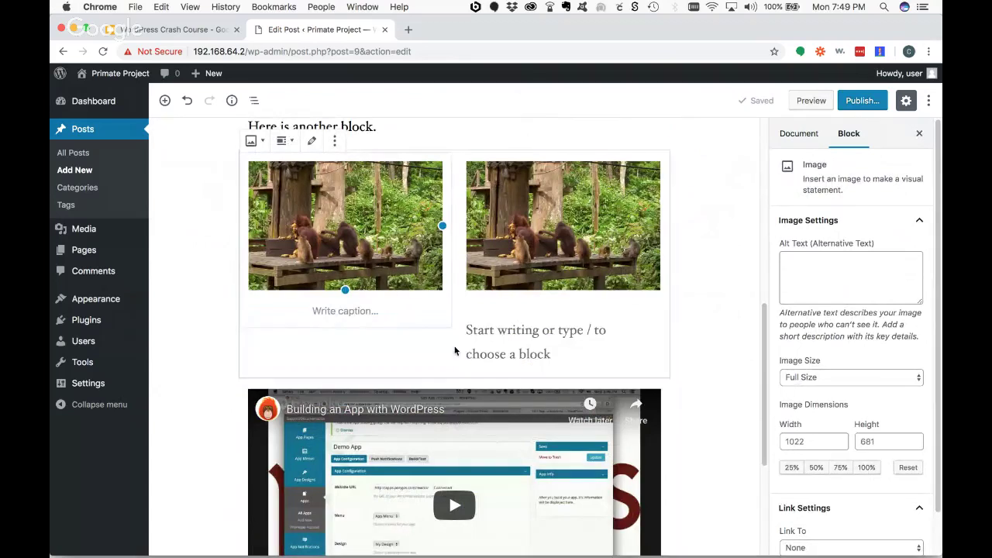
scroll(454, 348, "down", 3)
left_click(403, 268)
left_click(403, 266)
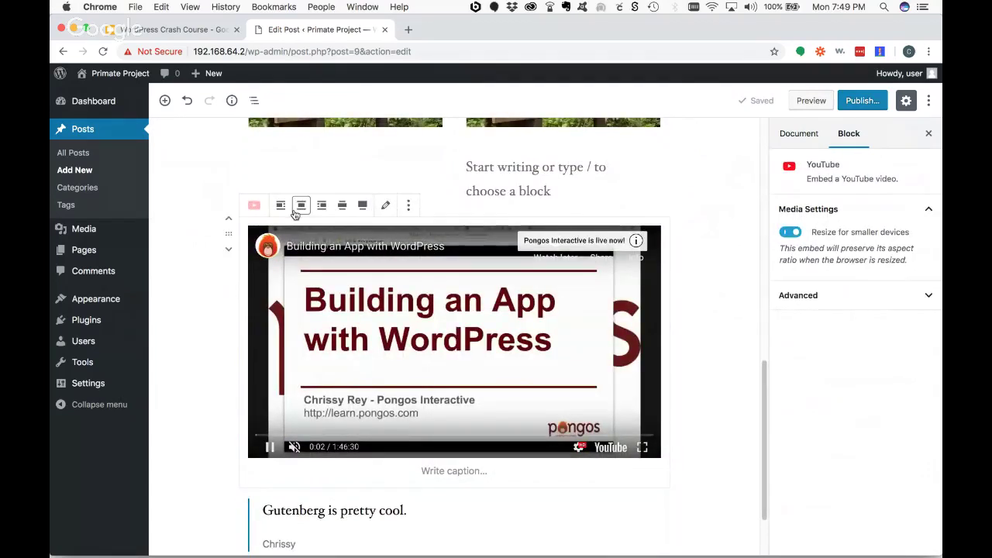
- Convert the video block into a reusable block named 'App Video'
left_click(409, 206)
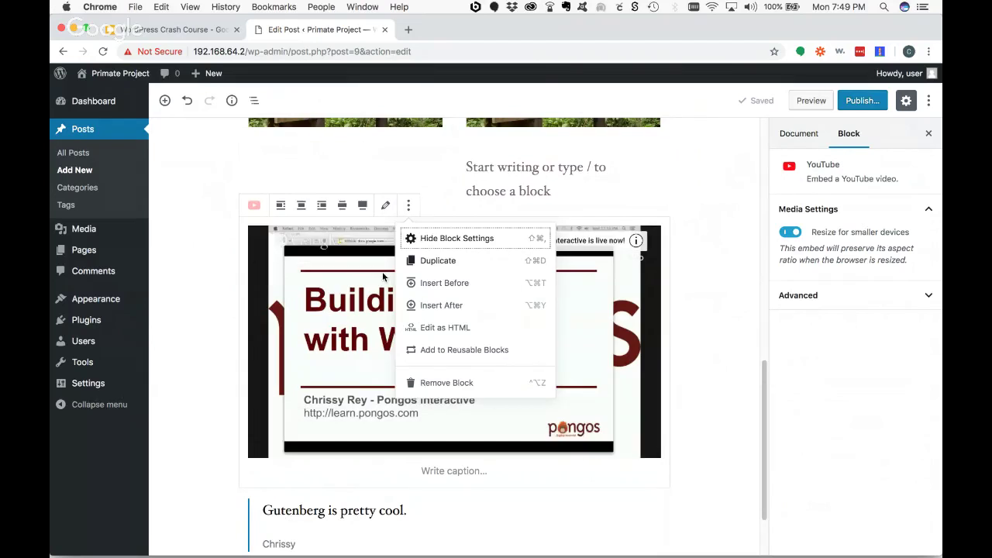
left_click(439, 352)
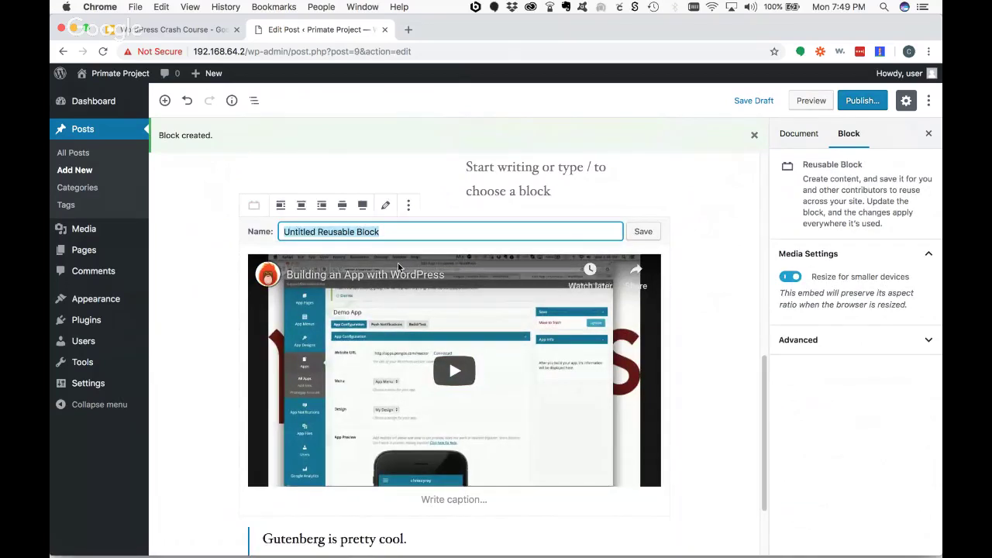
key("BackSpace")
type("App Video")
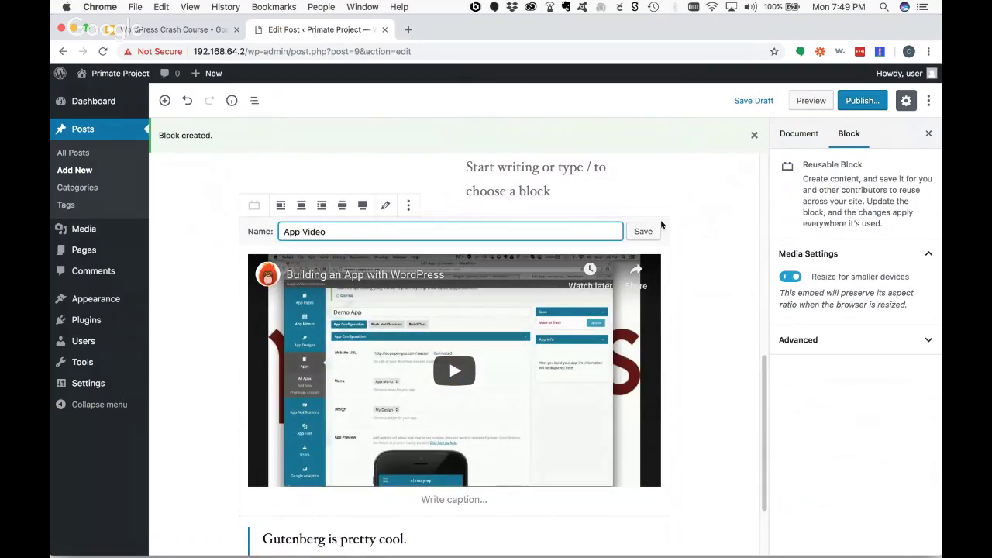
left_click(655, 231)
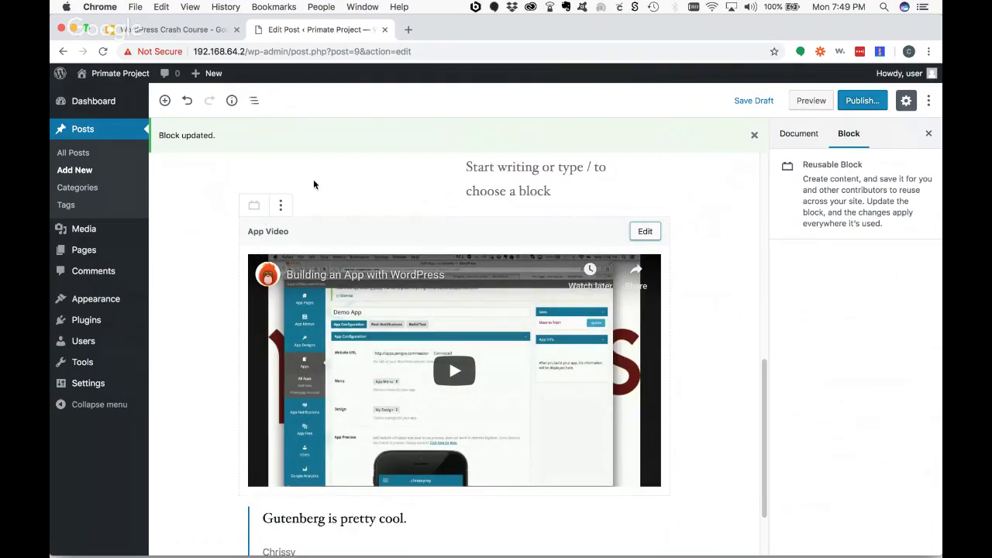
- Search 'app' in the block library to confirm App Video, then return to the opening paragraph
left_click(164, 100)
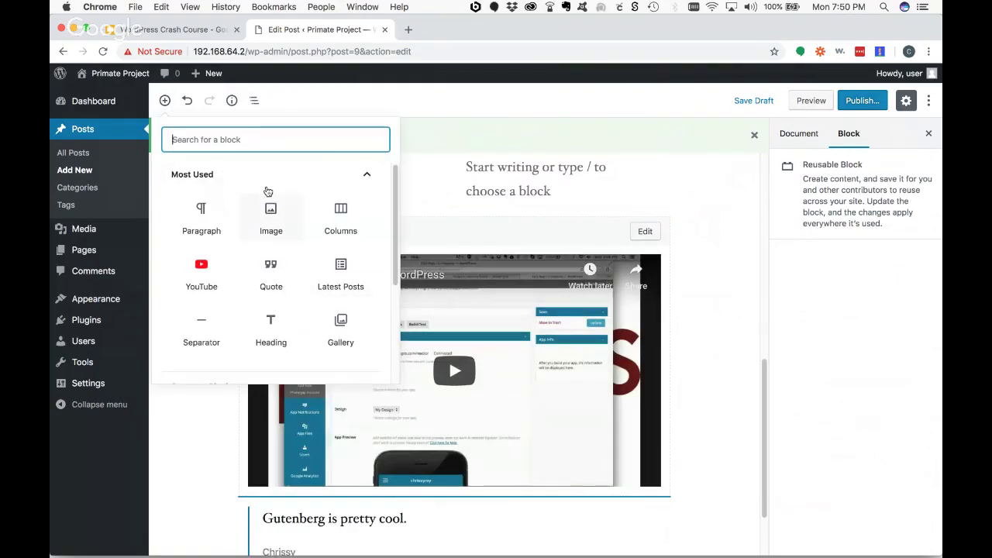
type("app")
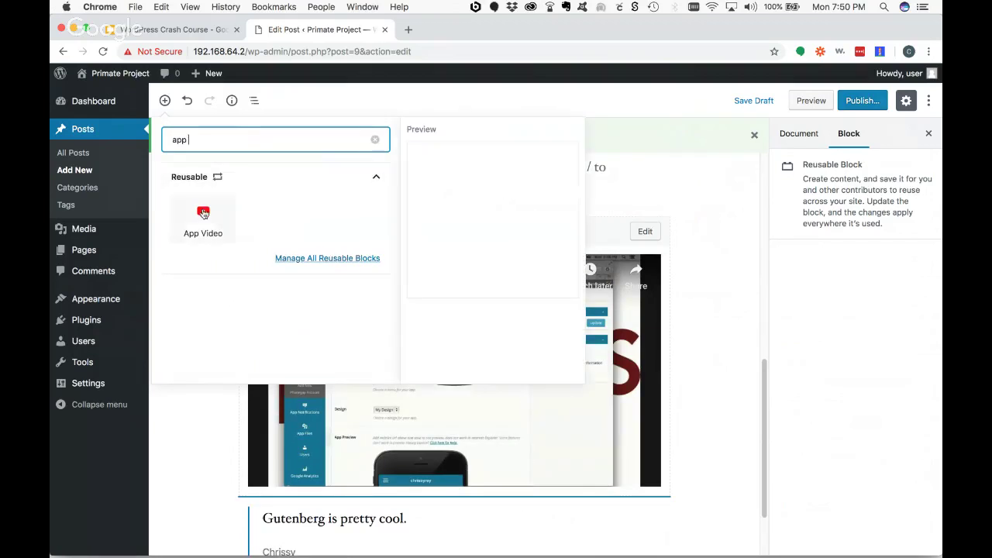
mouse_move(195, 216)
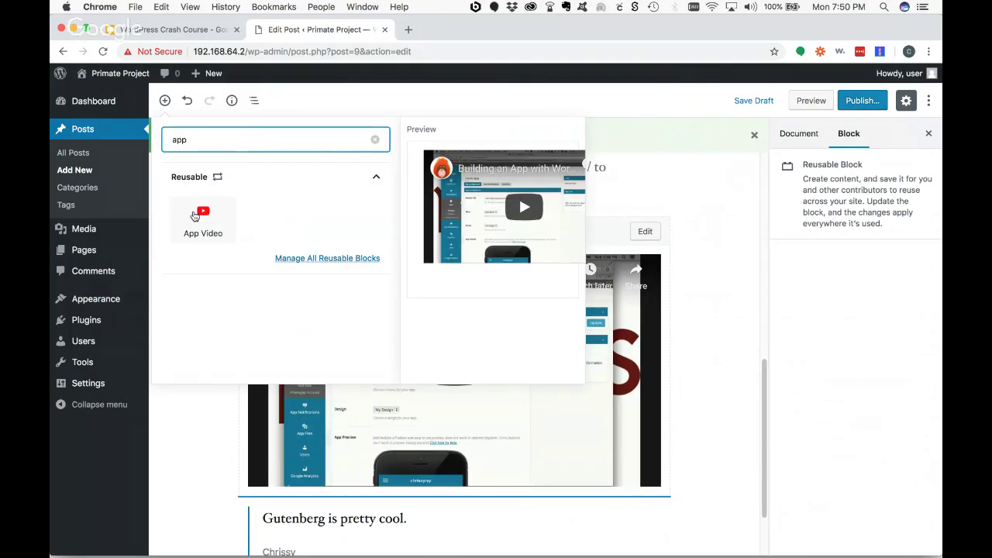
left_click(385, 101)
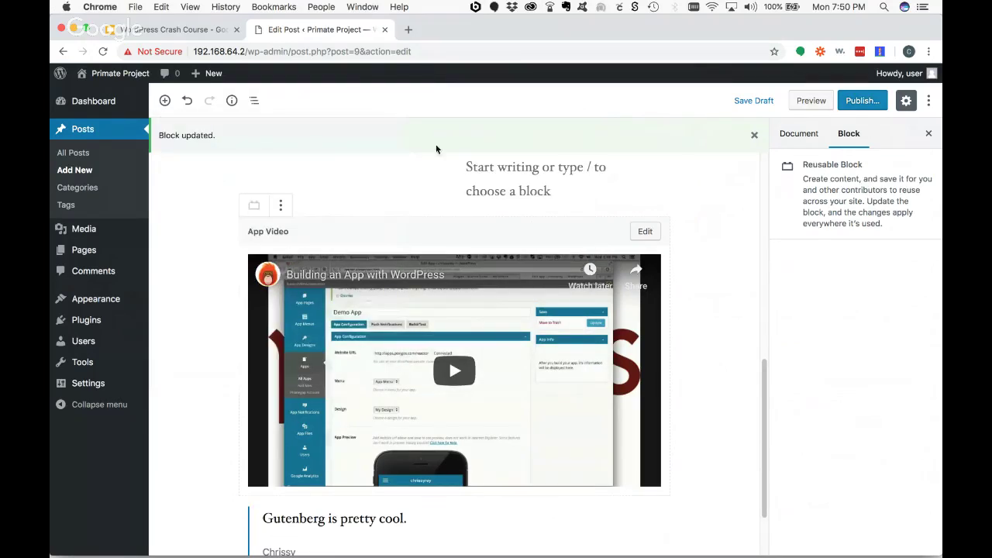
scroll(485, 209, "up", 5)
scroll(485, 208, "up", 8)
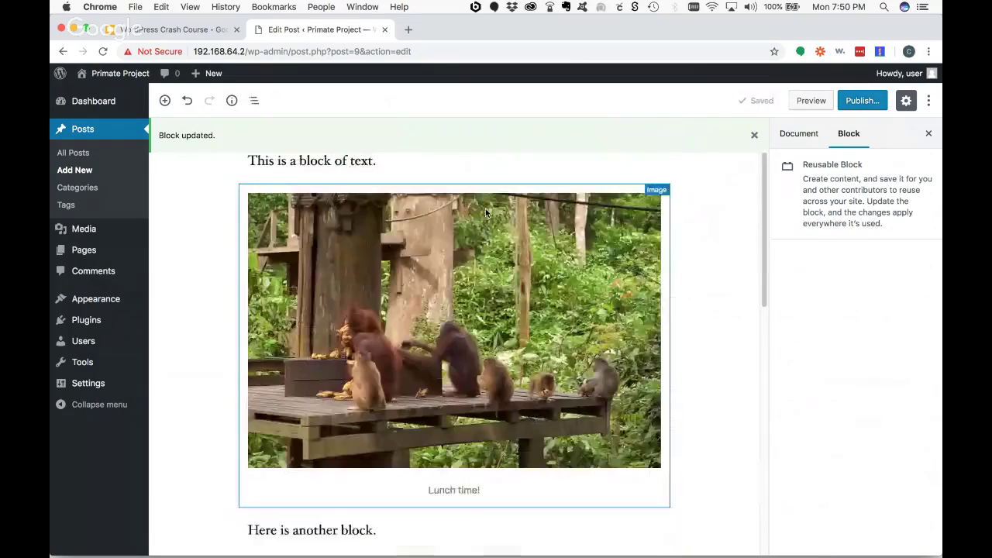
- Bold the word 'text' and strike through 'block' in 'This is a block of text.'
left_click(392, 239)
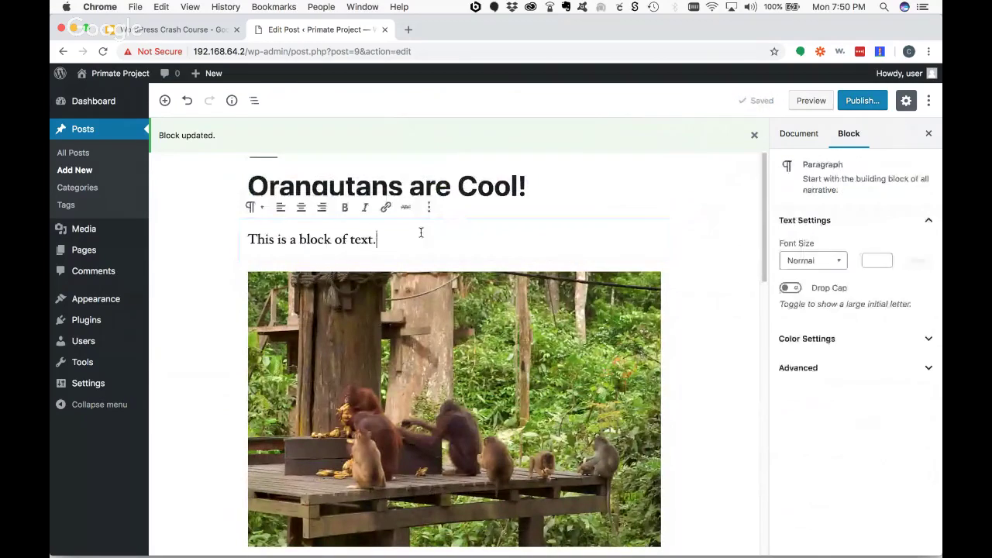
double_click(360, 240)
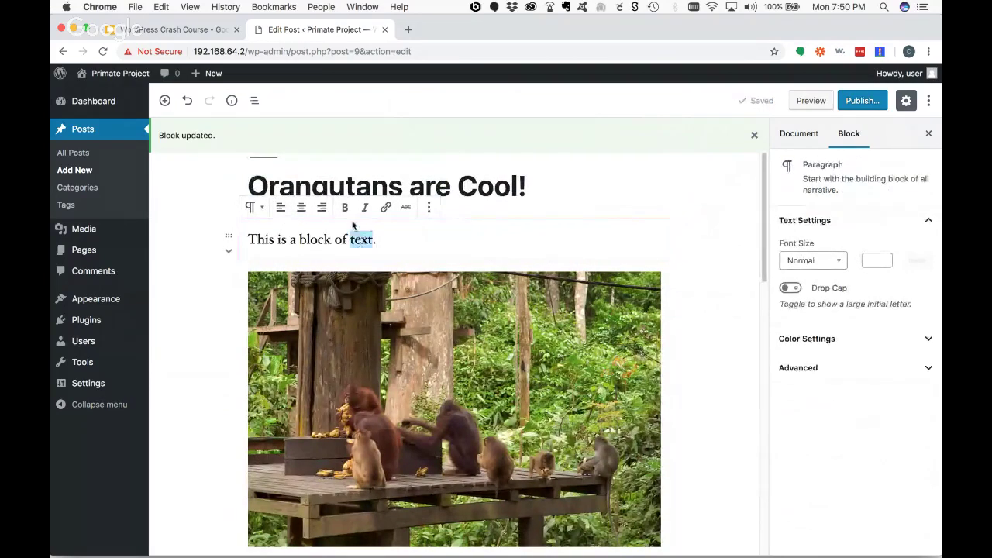
left_click(345, 206)
left_click(292, 239)
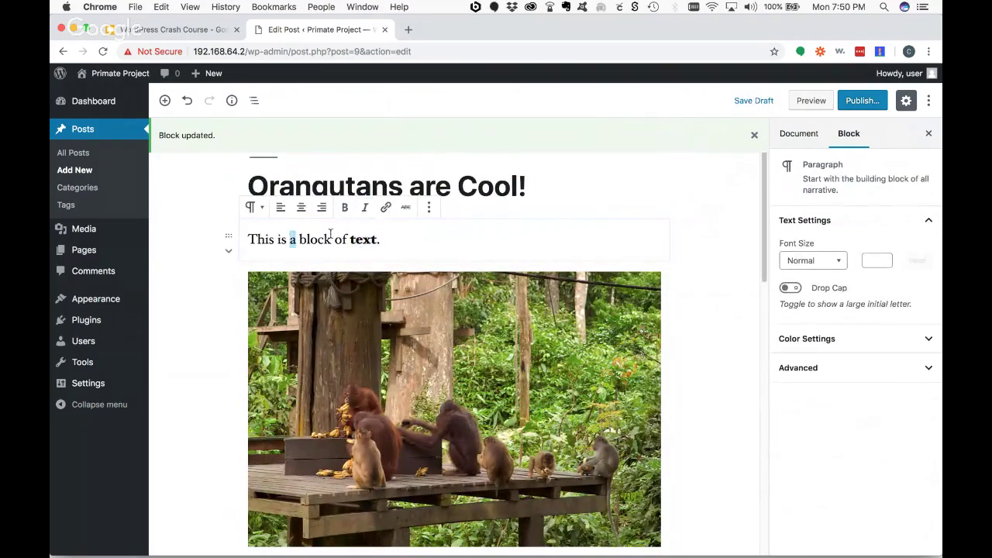
double_click(318, 239)
left_click(405, 208)
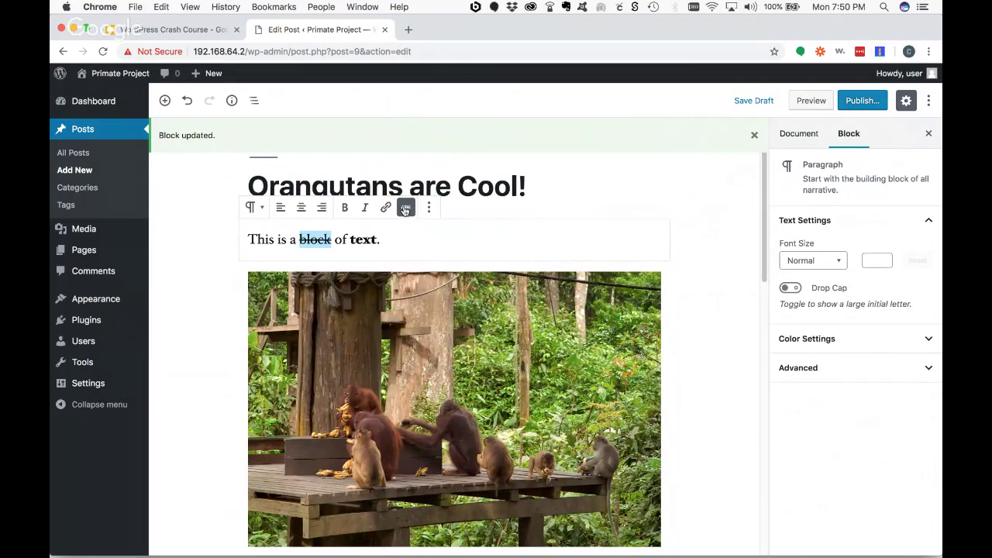
- View the paragraph as HTML, then switch it back to visual editing
left_click(429, 208)
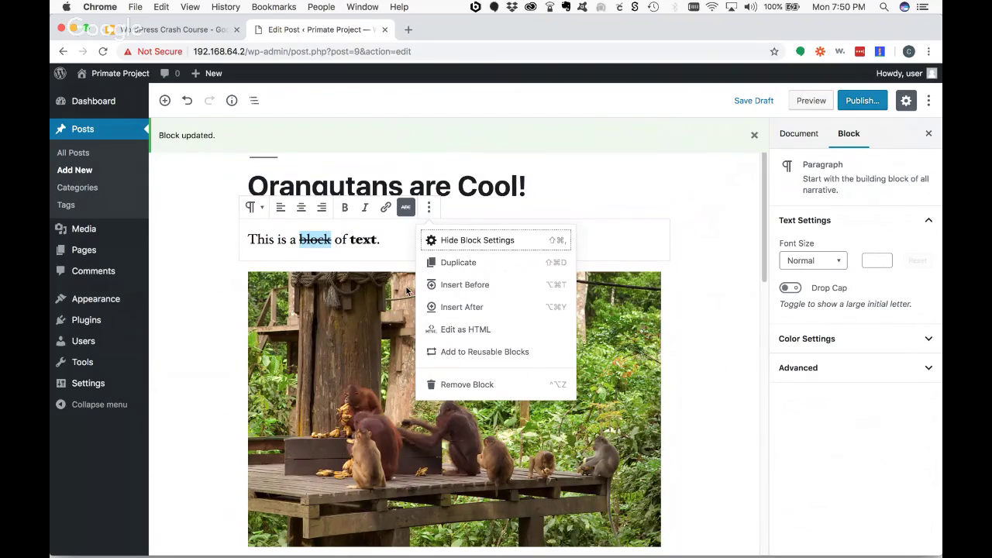
left_click(473, 330)
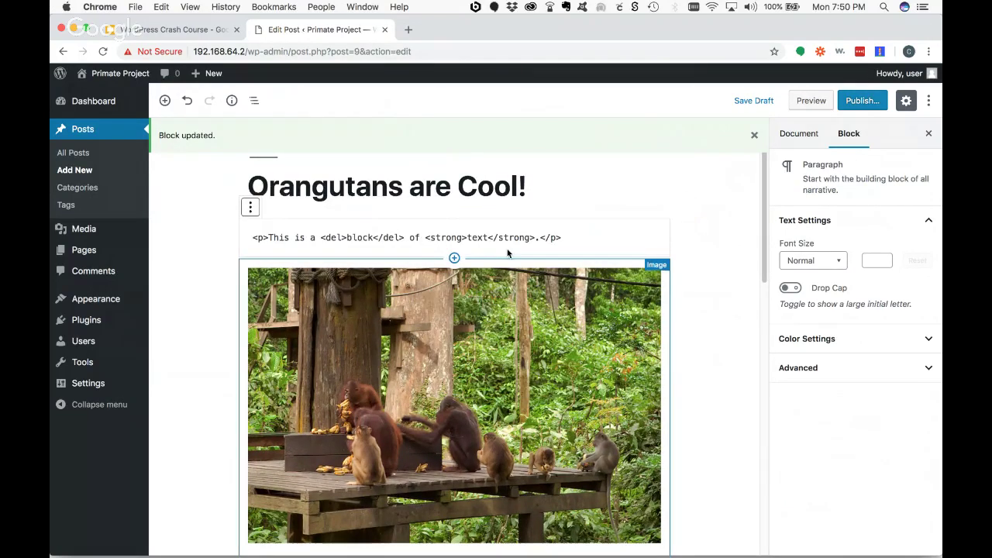
left_click(249, 208)
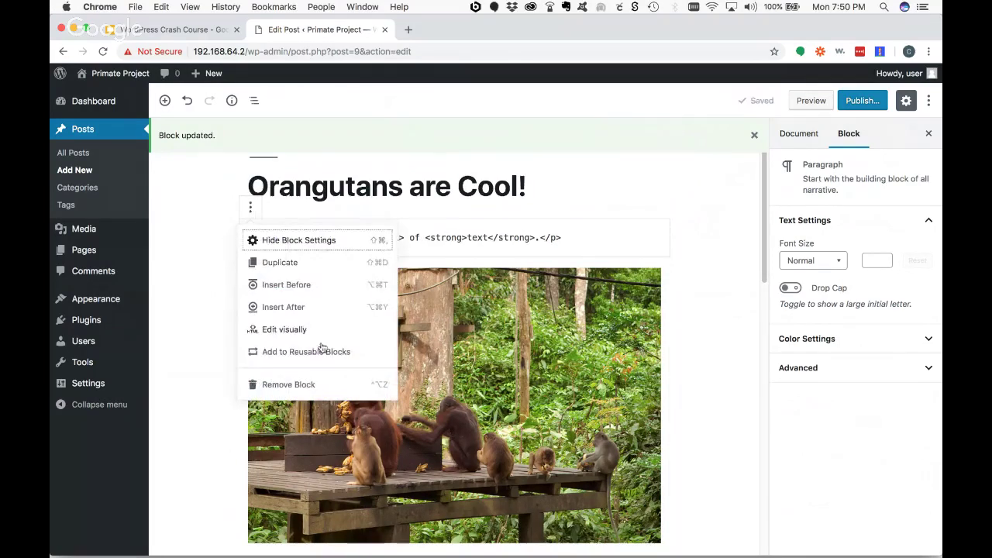
left_click(302, 331)
left_click(463, 239)
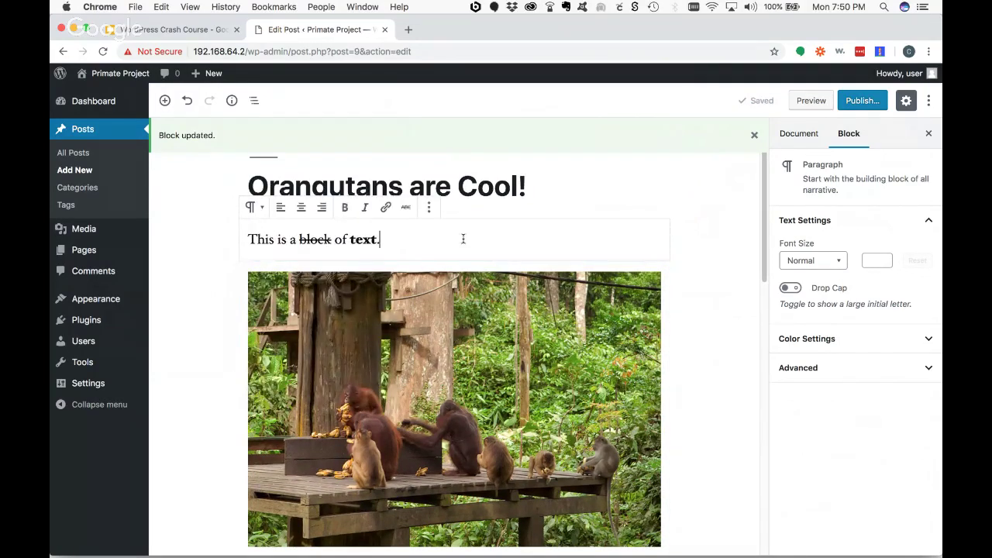
left_click(429, 207)
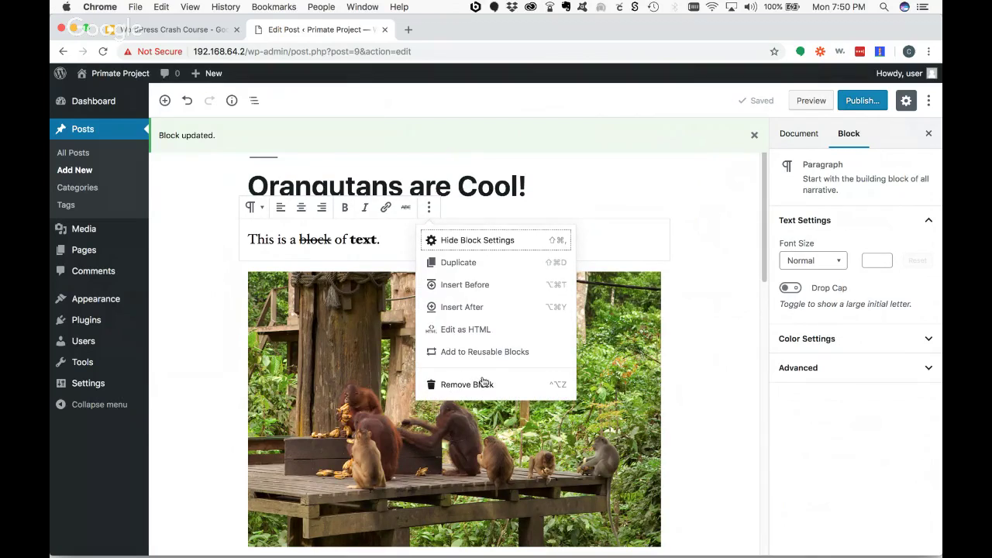
left_click(623, 233)
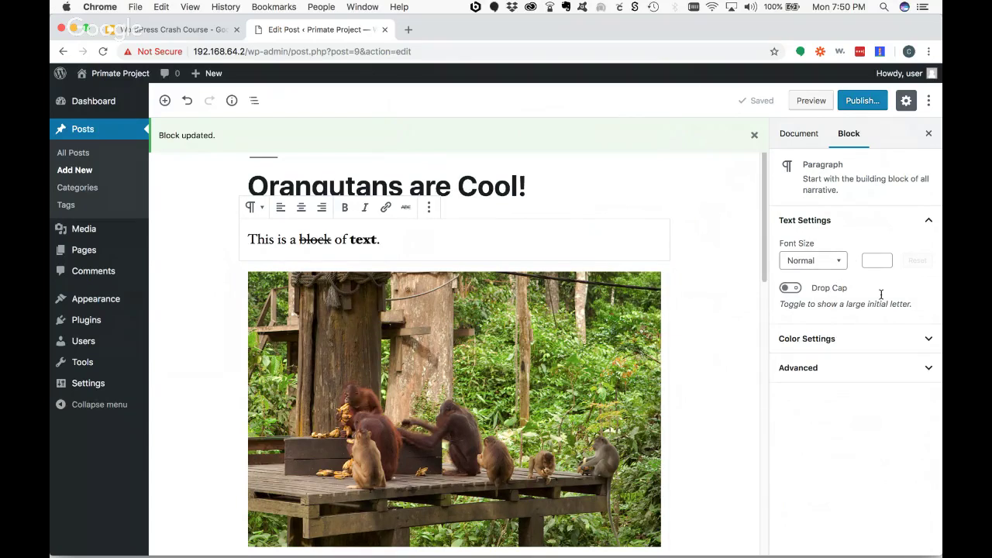
- Toggle the paragraph's Text, Color and Advanced settings panels, then select the orangutan image block
left_click(928, 222)
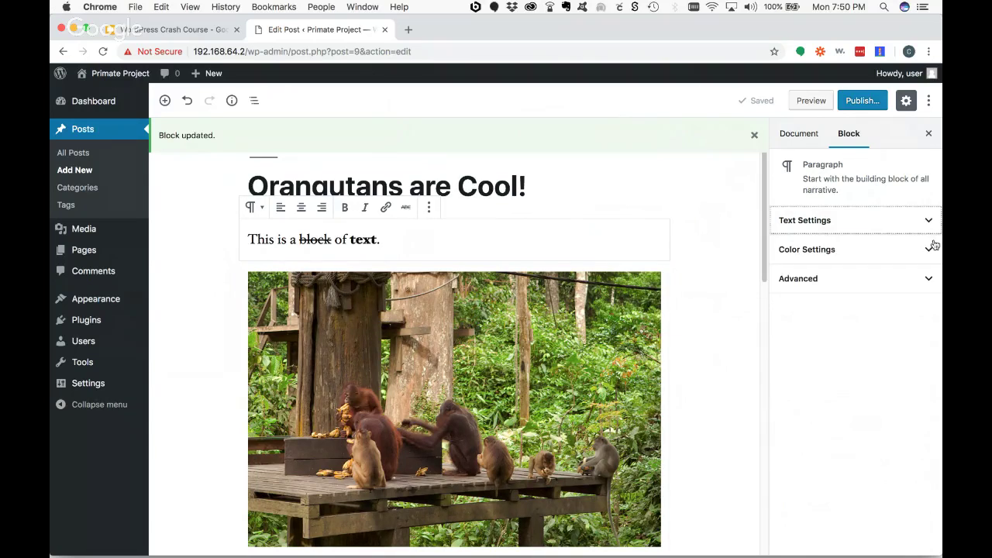
left_click(931, 248)
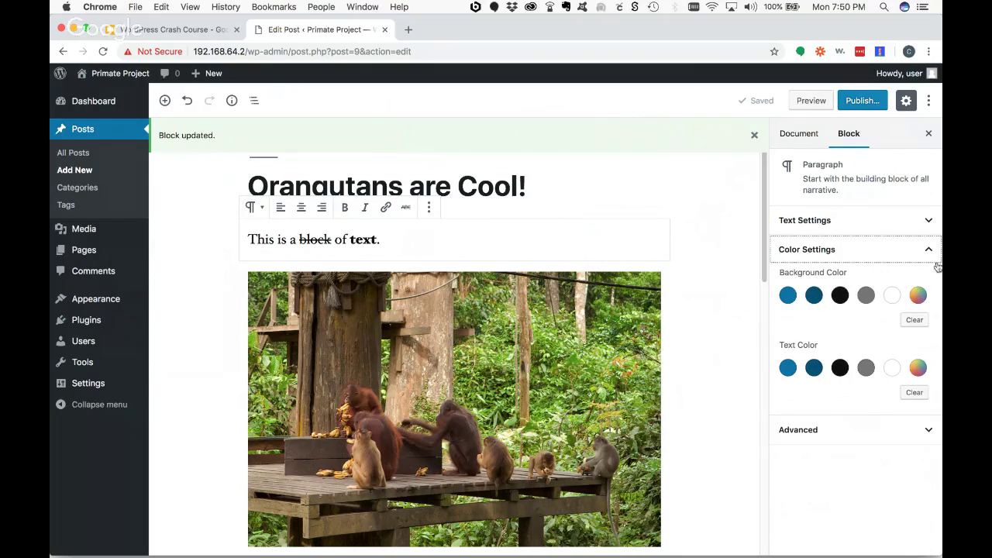
left_click(930, 254)
left_click(888, 281)
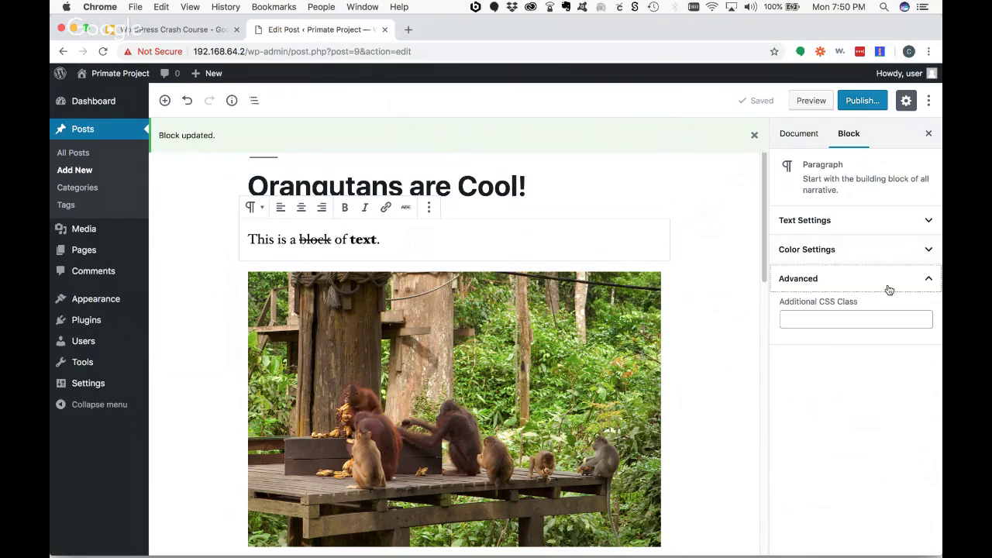
left_click(836, 317)
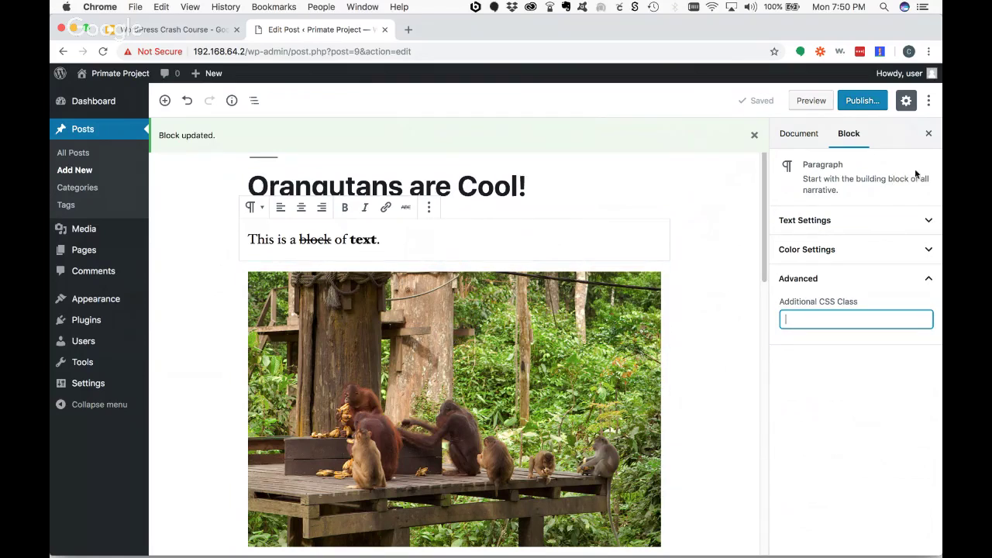
left_click(932, 221)
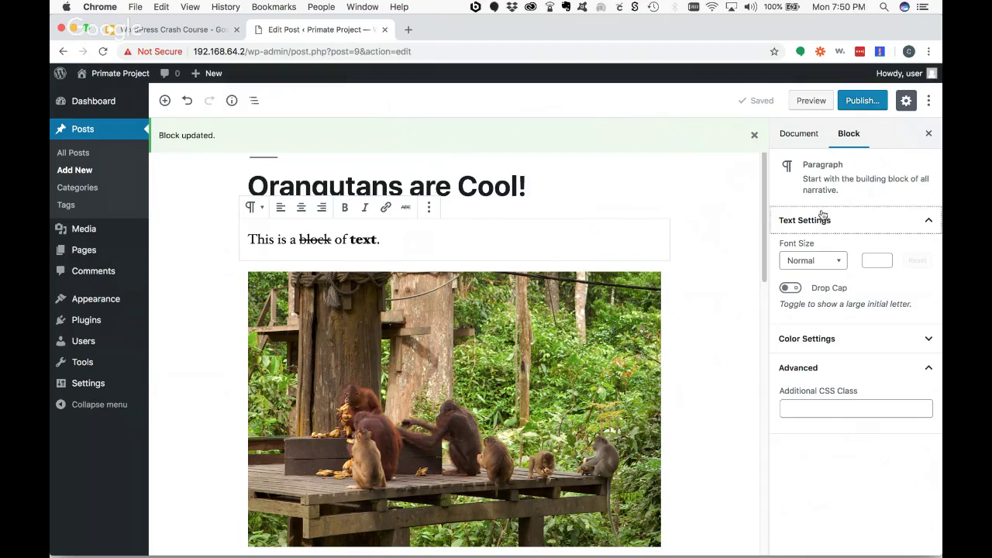
left_click(451, 370)
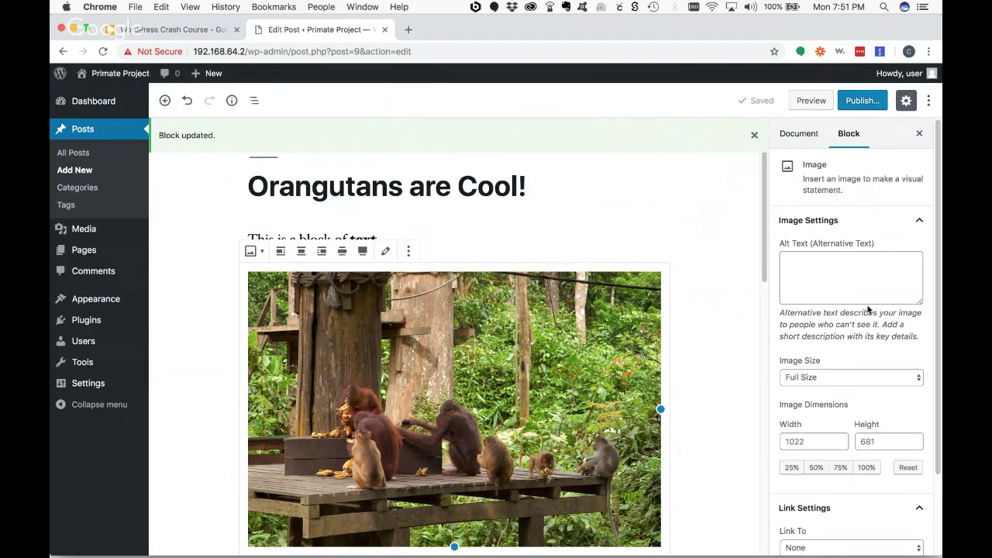
- Check the image block's extra options and transform choices, and focus its alt text field
left_click(408, 250)
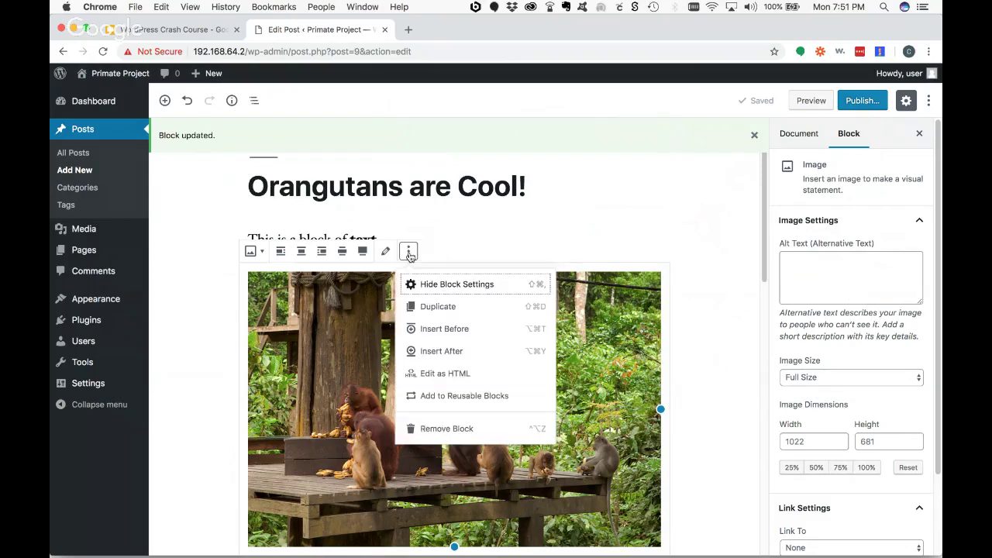
key("Escape")
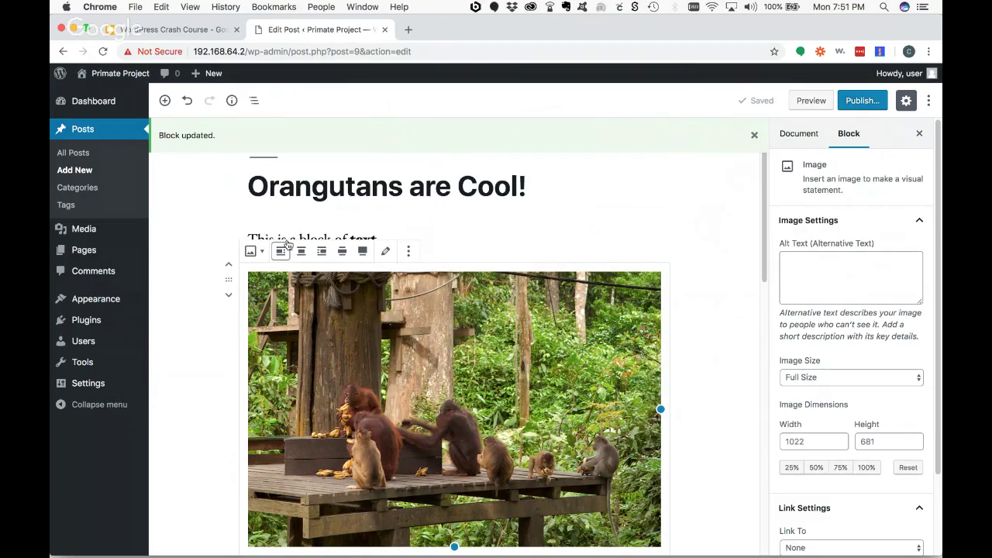
left_click(253, 251)
key("Escape")
left_click(857, 265)
scroll(855, 268, "down", 1)
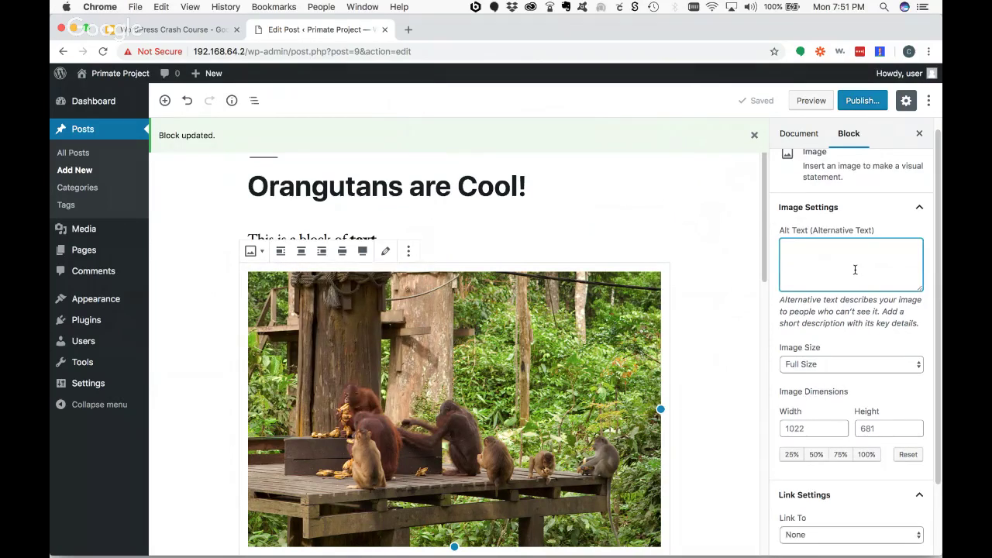
scroll(862, 276, "down", 1)
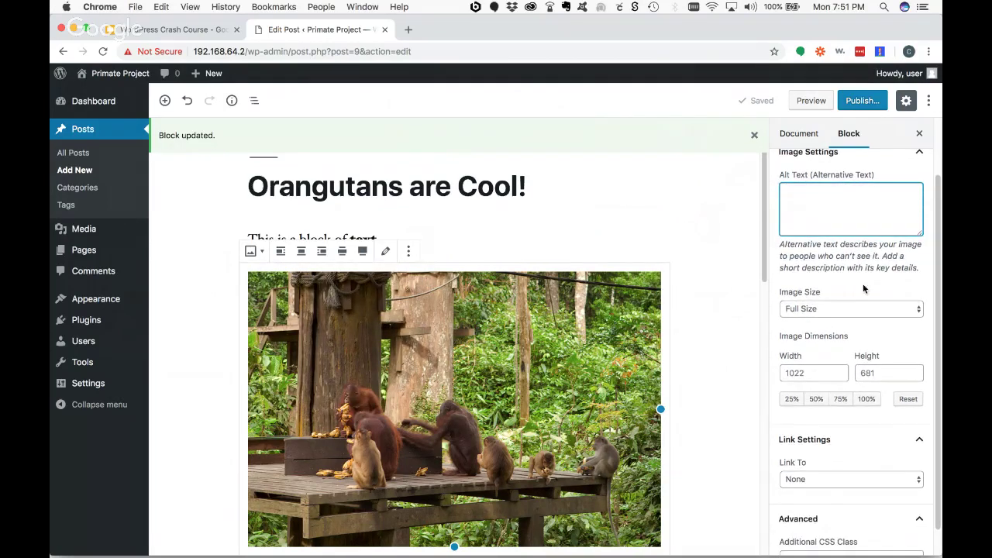
- Switch the image through Medium, Thumbnail and Medium sizes, ending at Full Size
left_click(849, 310)
left_click(837, 299)
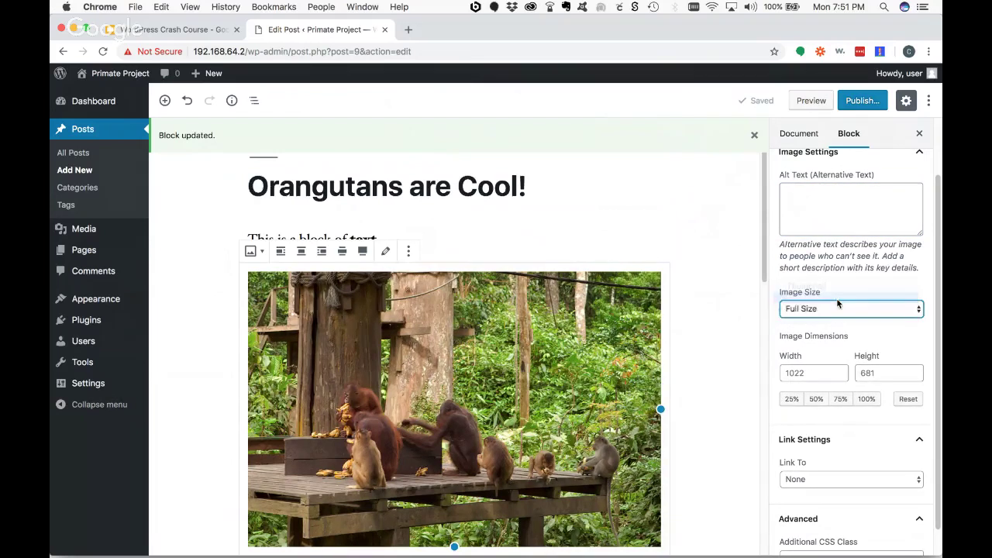
left_click(834, 308)
left_click(831, 298)
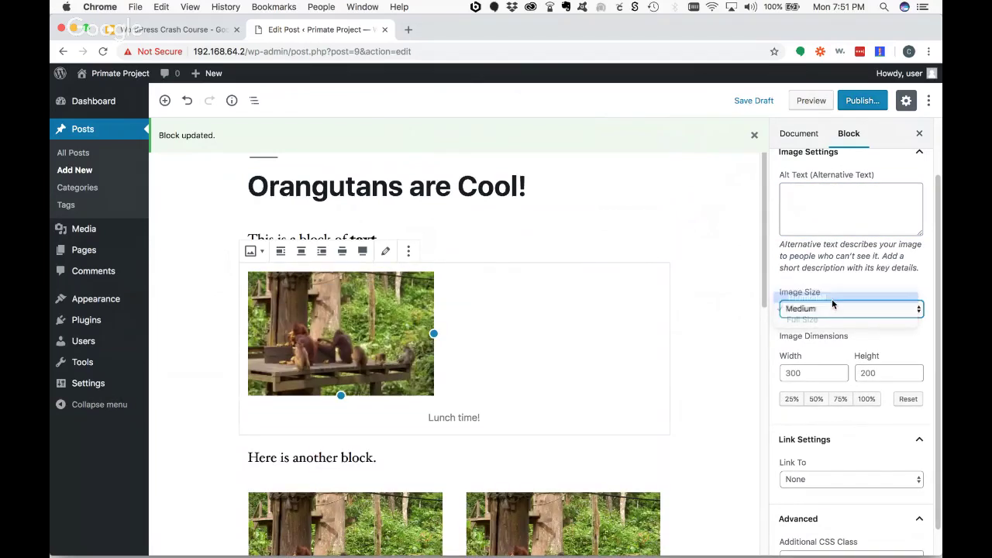
left_click(832, 299)
left_click(840, 319)
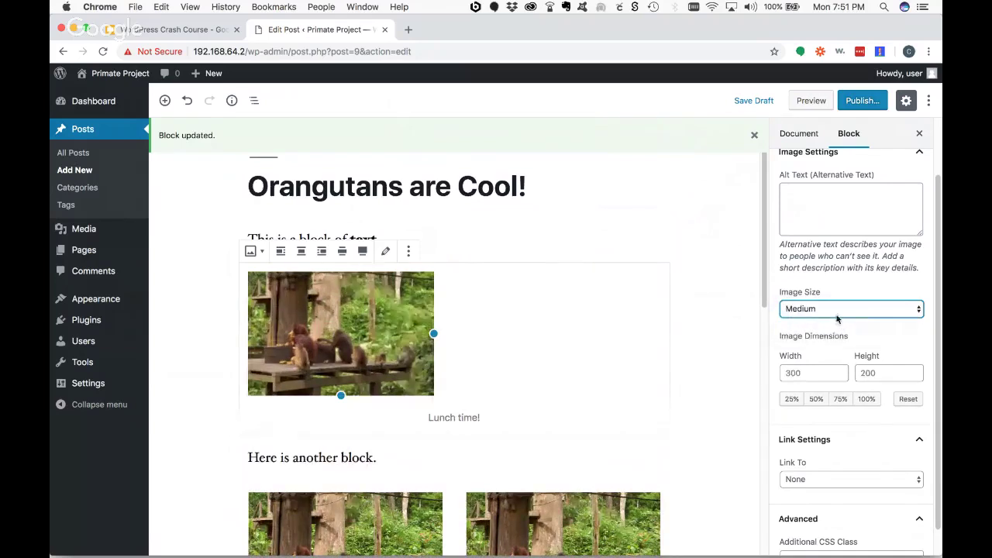
left_click(837, 310)
left_click(842, 317)
- Scroll down to the App Video reusable block and select it
scroll(872, 411, "down", 1)
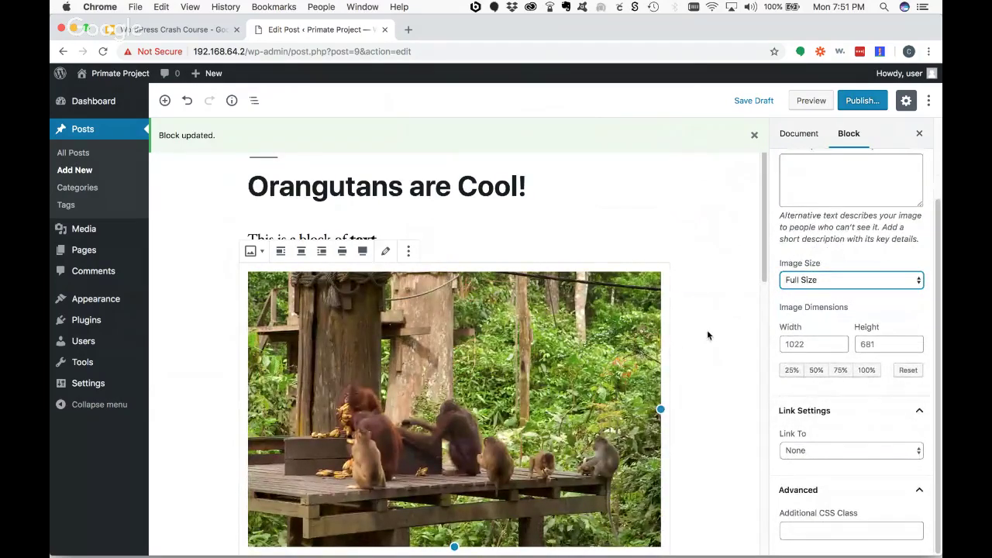
scroll(707, 330, "down", 10)
left_click(415, 359)
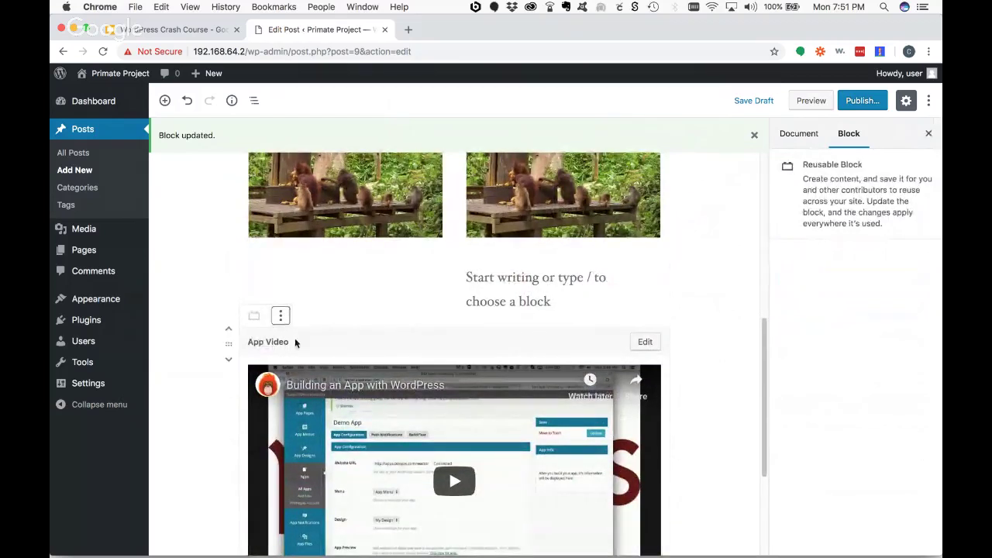
- Delete the App Video reusable block, then undo to restore it above the quote
left_click(280, 315)
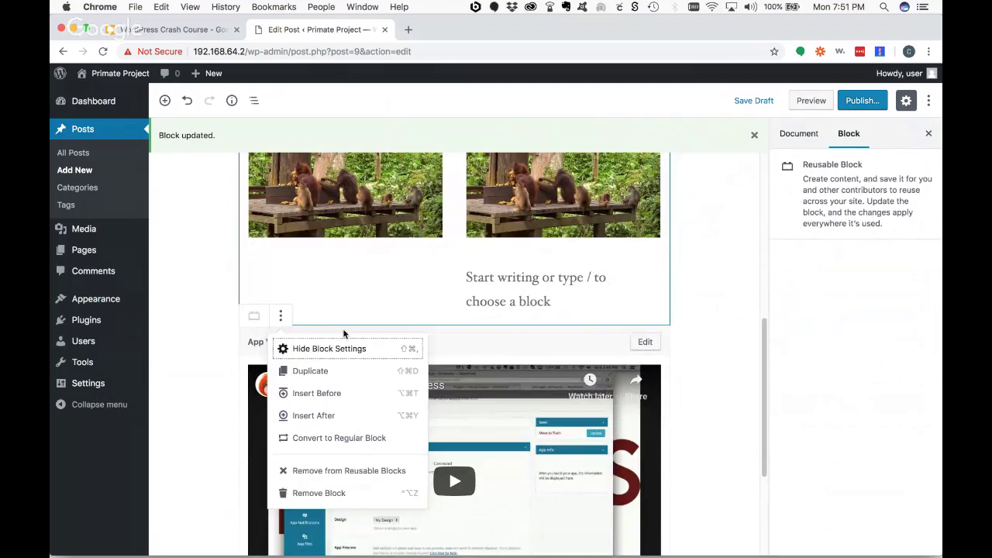
left_click(528, 434)
left_click(280, 318)
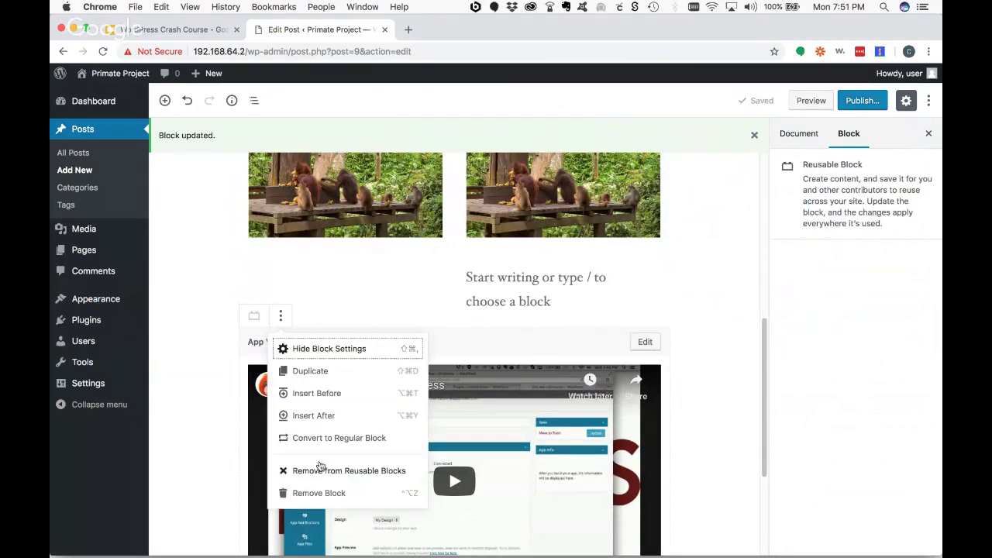
left_click(320, 471)
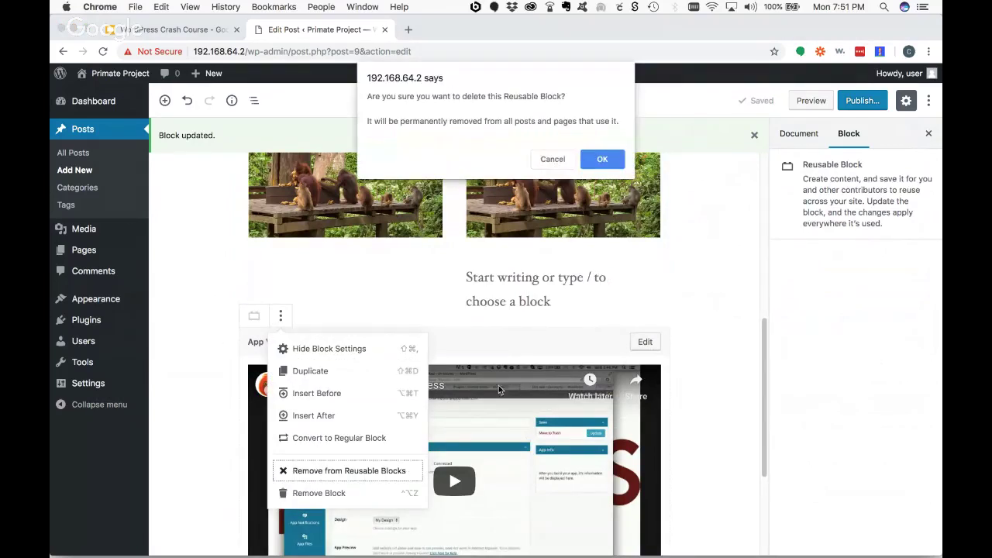
left_click(601, 160)
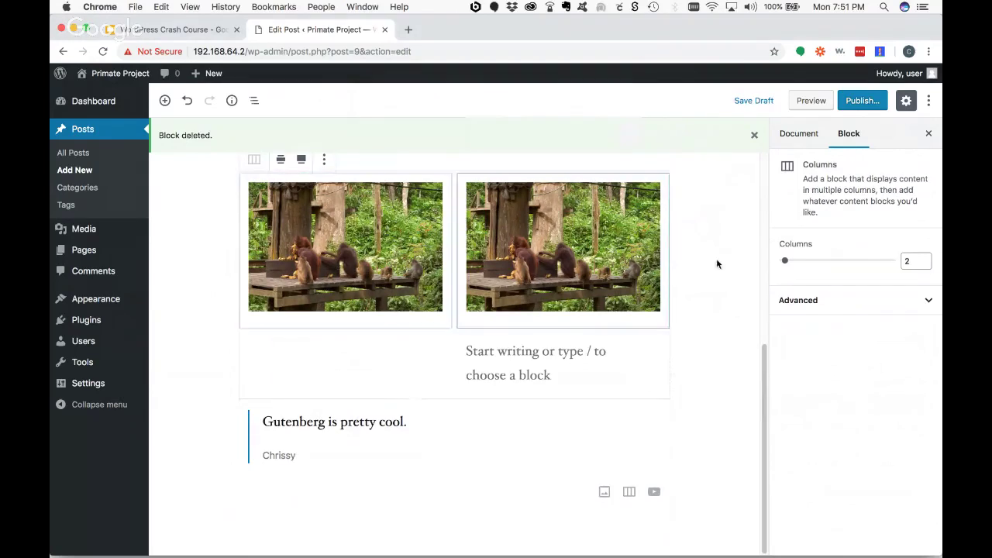
left_click(401, 422)
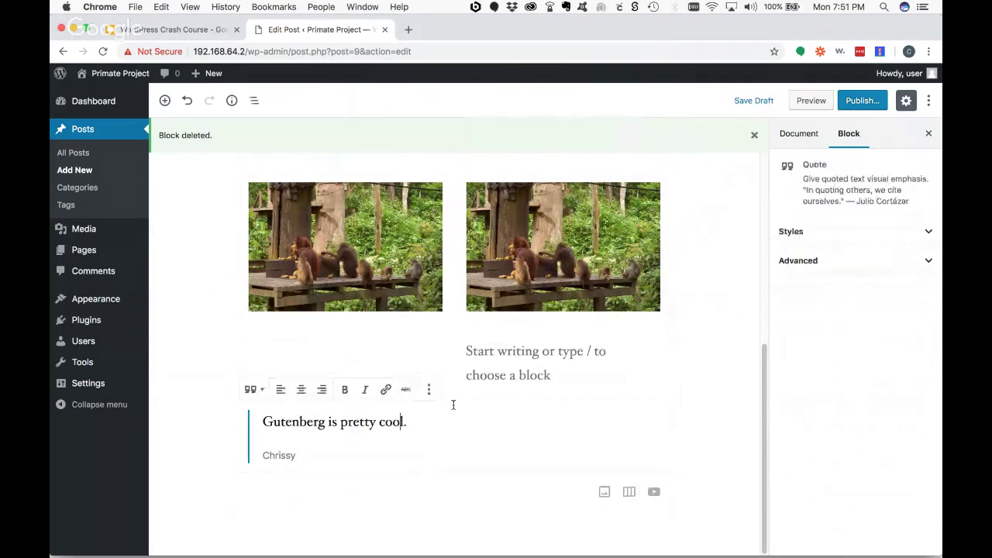
left_click(164, 100)
left_click(186, 101)
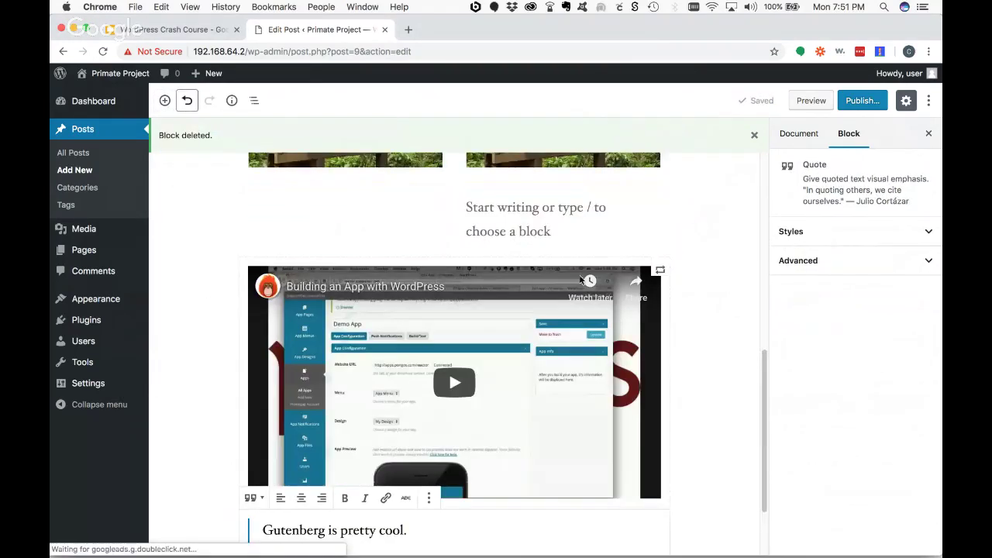
- Edit the App Video reusable block and save it under the same name
left_click(321, 286)
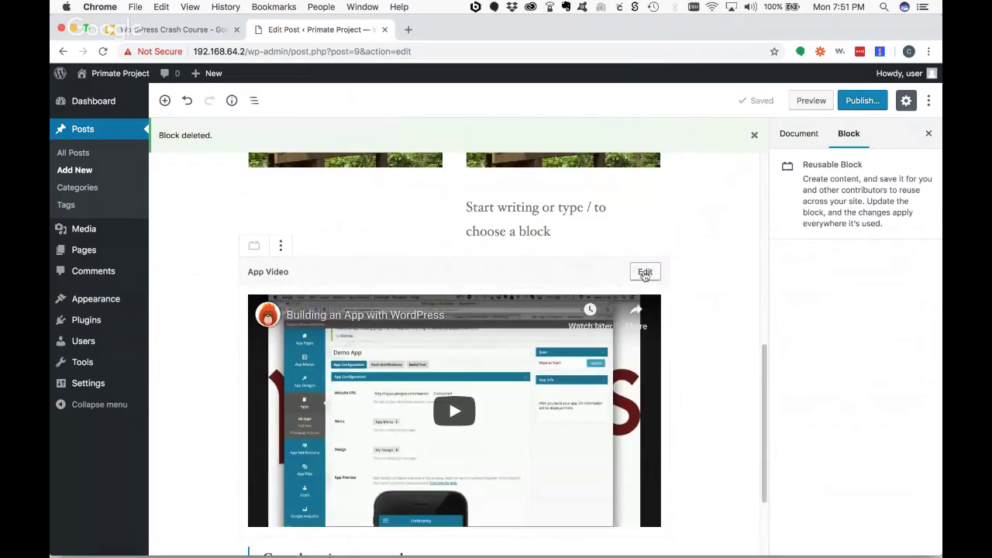
left_click(644, 271)
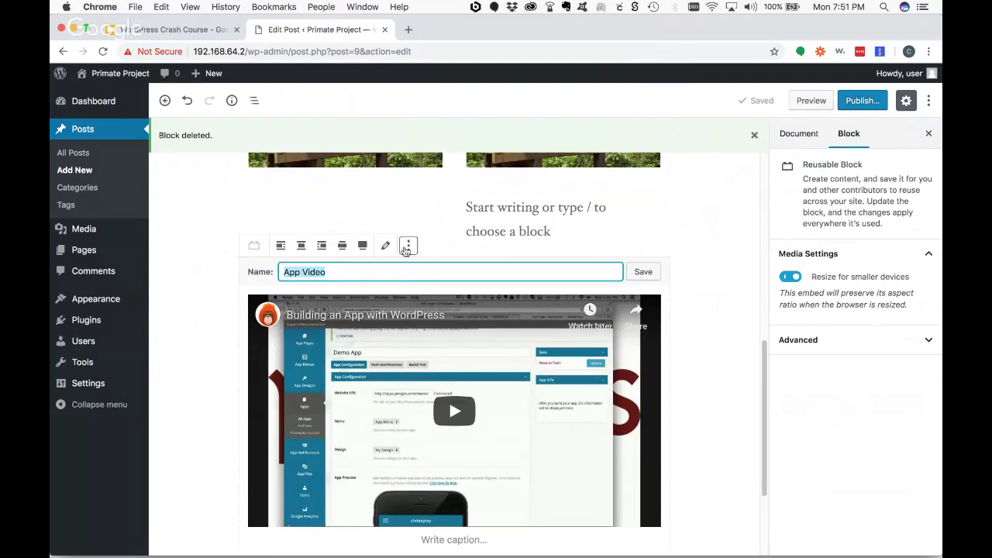
left_click(643, 271)
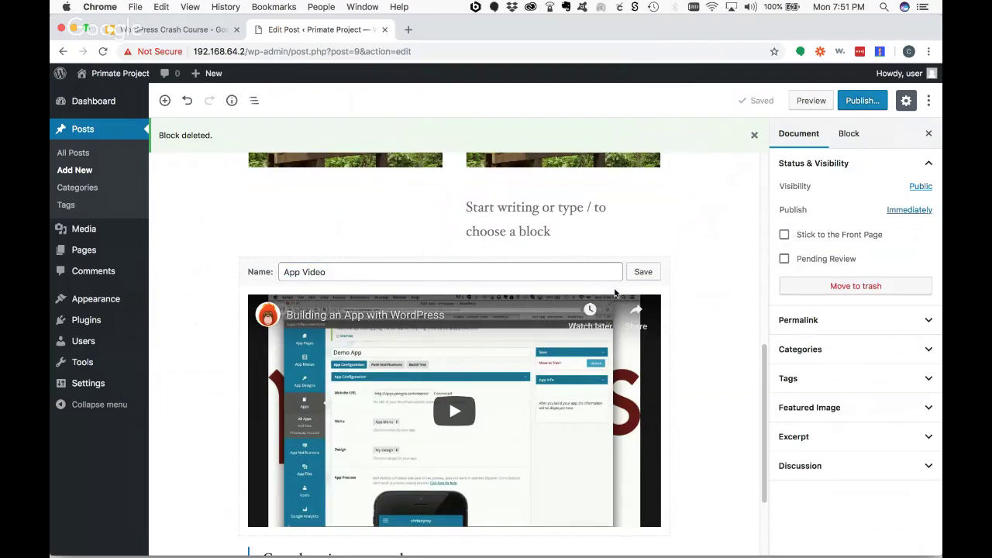
left_click(642, 272)
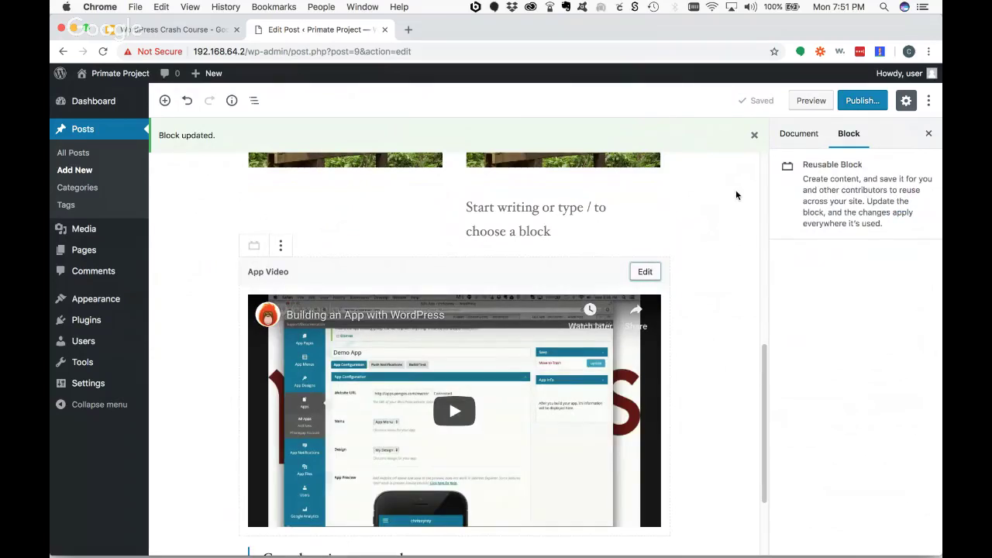
left_click(737, 196)
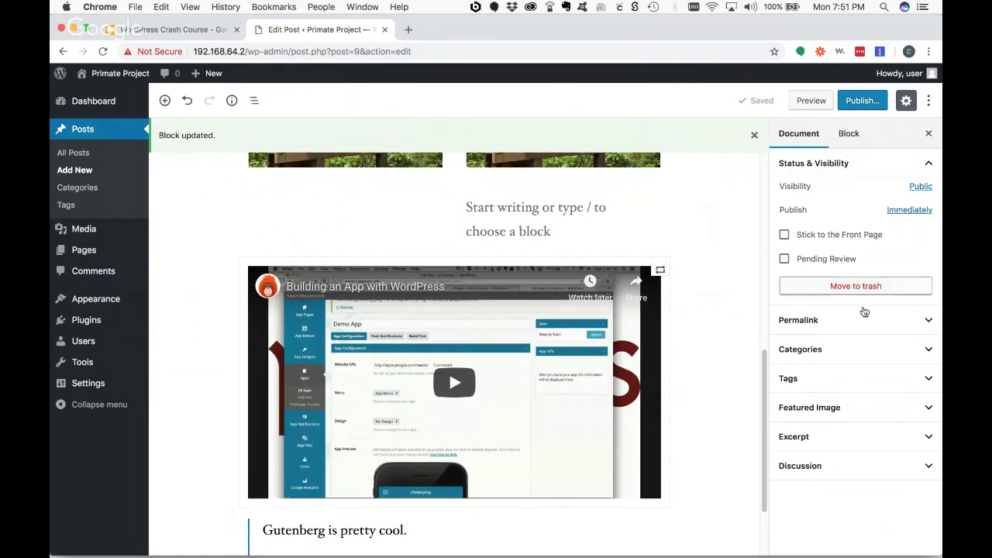
- Open the post's permalink to view the live 'Orangutans are Cool!' page, then close that tab
left_click(927, 323)
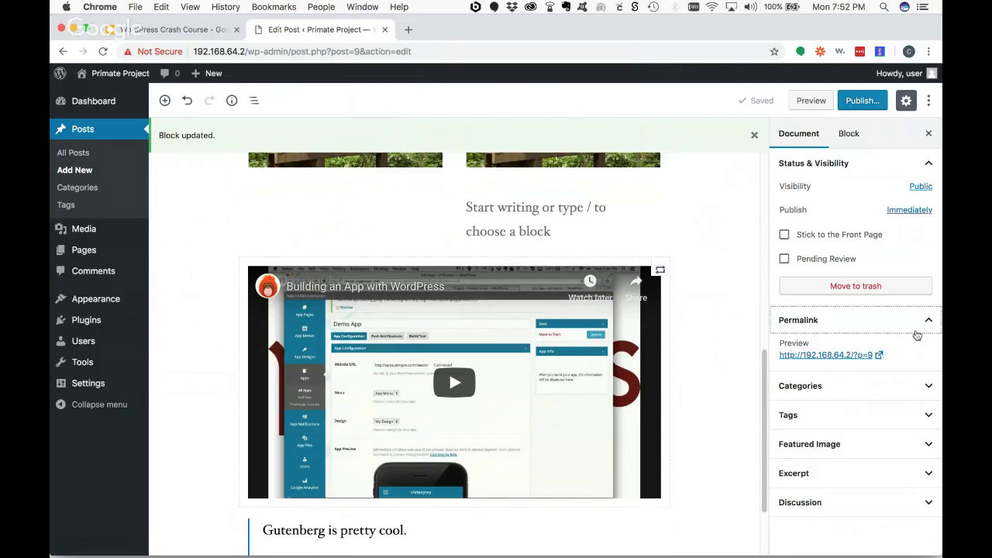
left_click(877, 355)
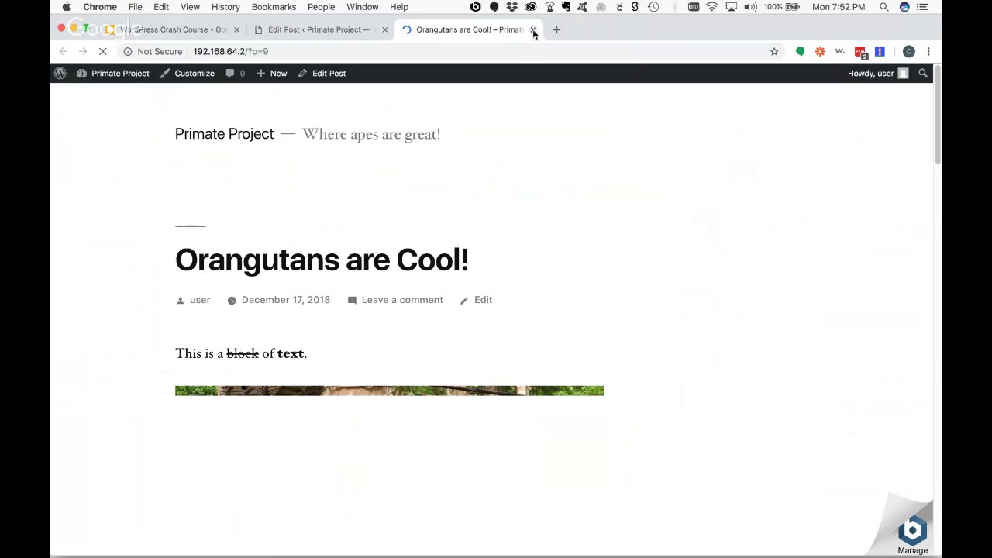
key("super+w")
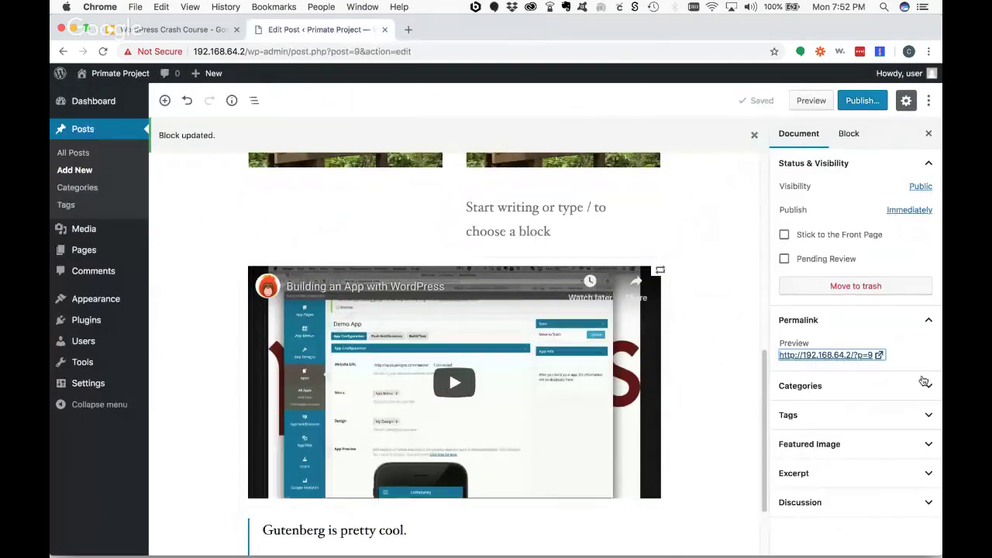
- Create a new 'Great Apes' category and assign it to the post, then bring up the Tags field
left_click(924, 385)
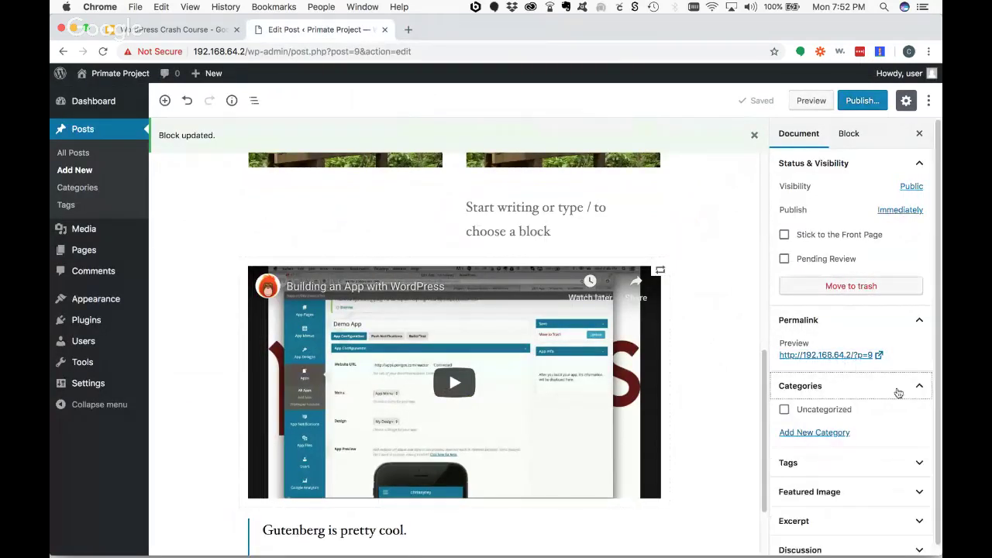
left_click(785, 401)
left_click(785, 403)
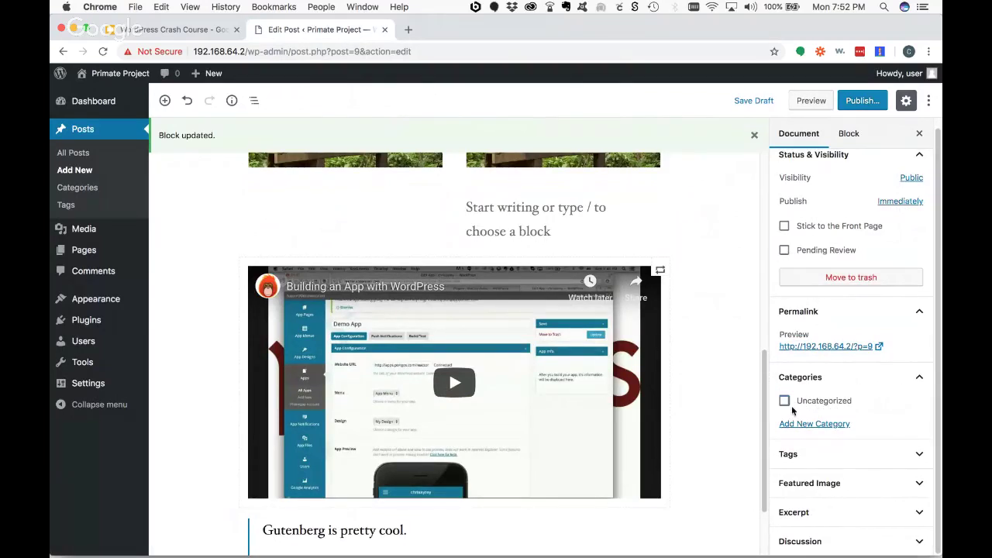
left_click(814, 424)
left_click(815, 457)
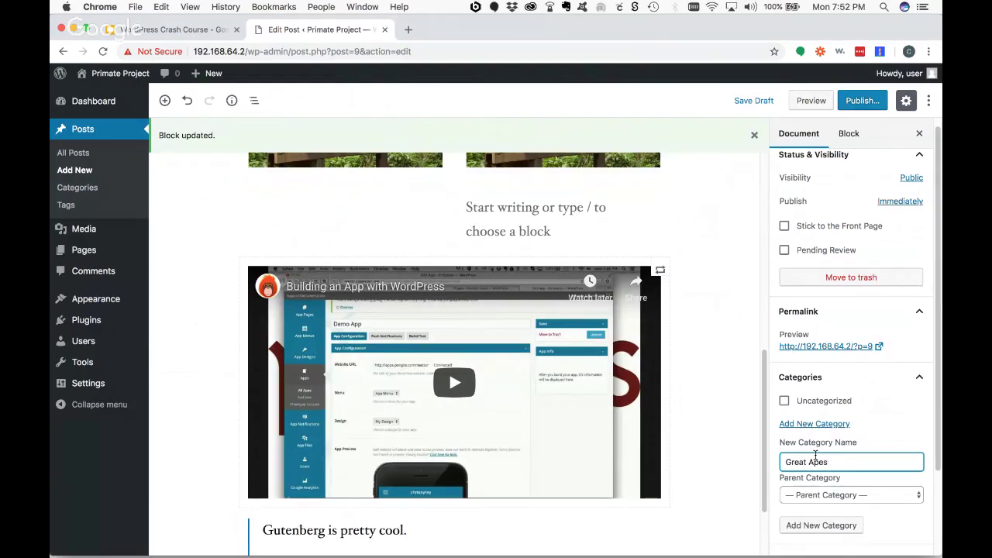
key("Return")
scroll(907, 319, "down", 3)
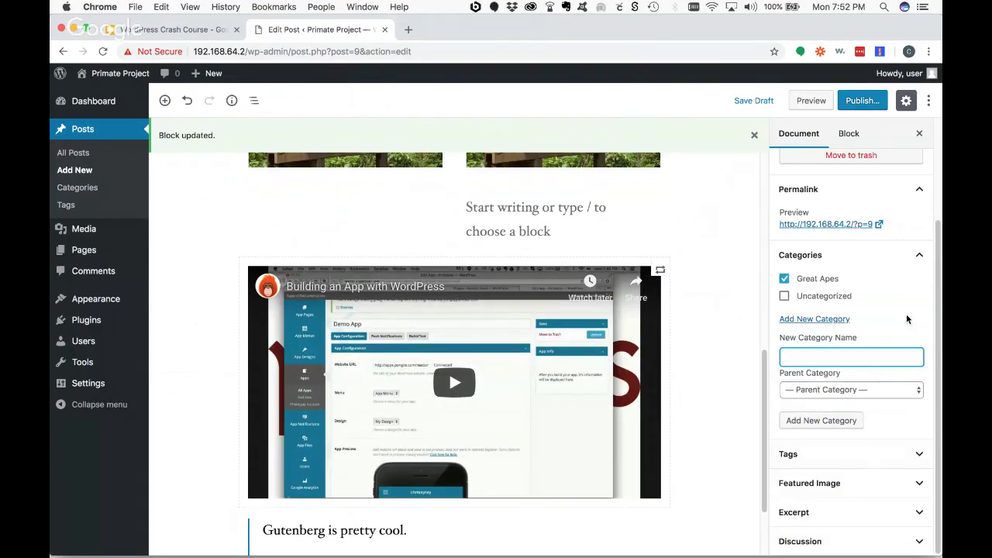
left_click(918, 259)
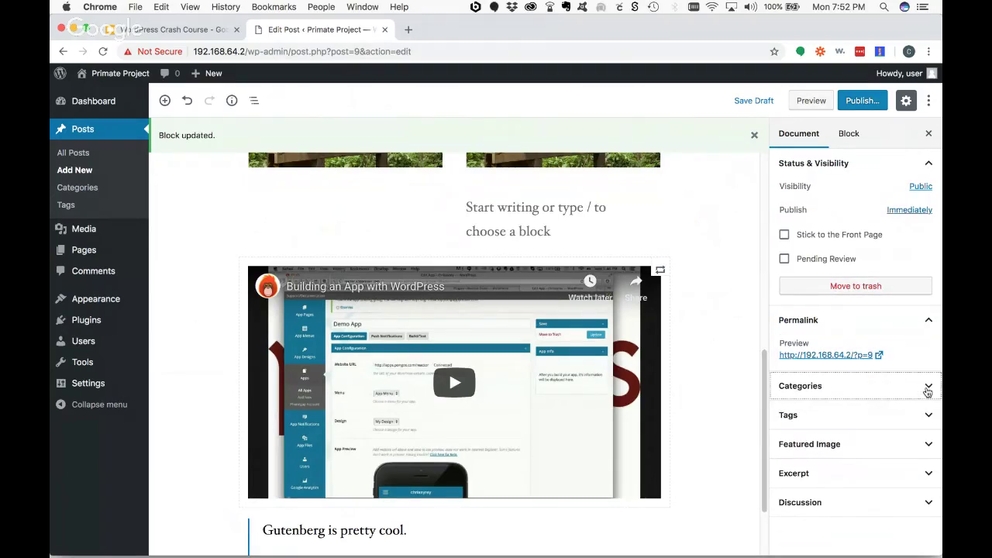
left_click(927, 390)
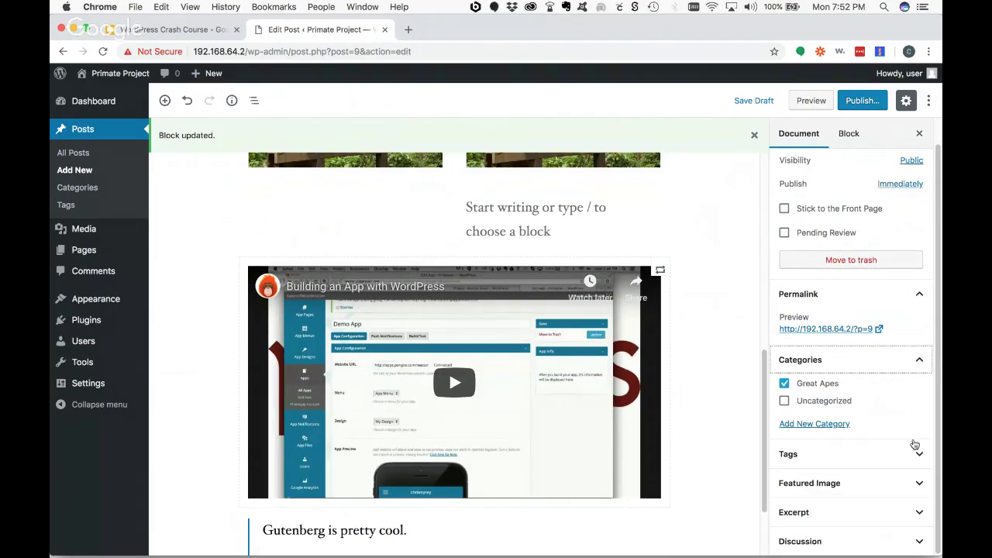
left_click(919, 451)
left_click(826, 447)
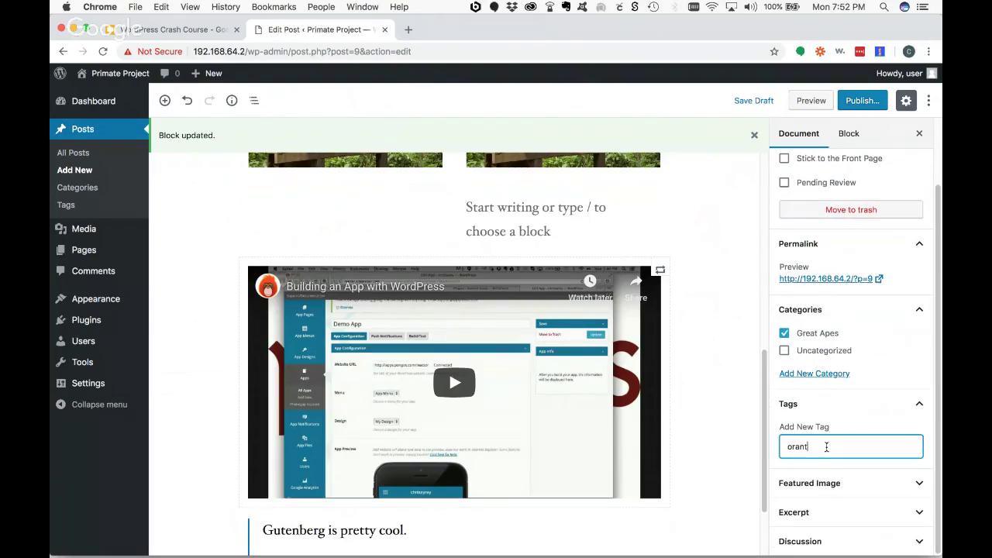
- Add the tag 'orangutans' to the post
type("orangutans")
key("Return")
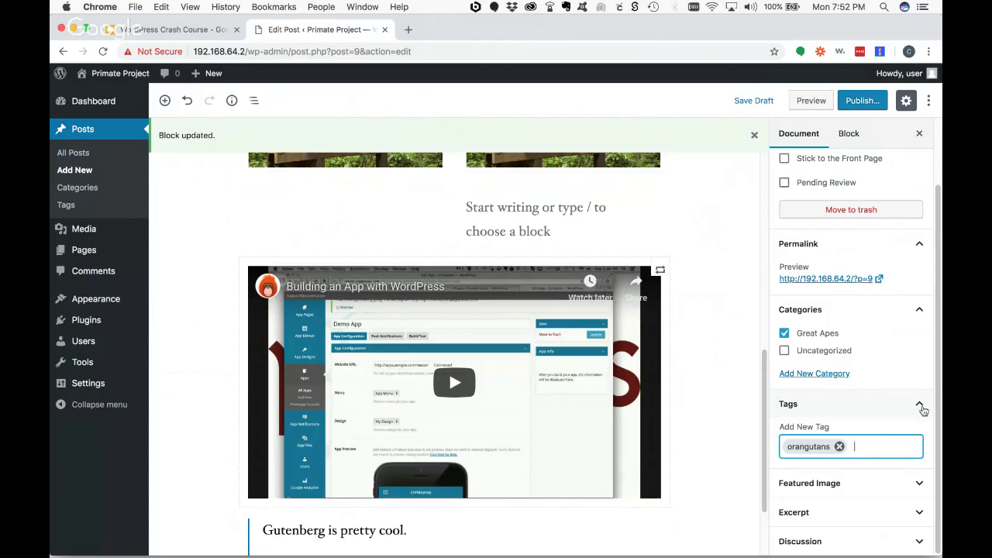
left_click(919, 404)
- Set Orangutan_feeding.jpg from the Media Library as the featured image
left_click(920, 363)
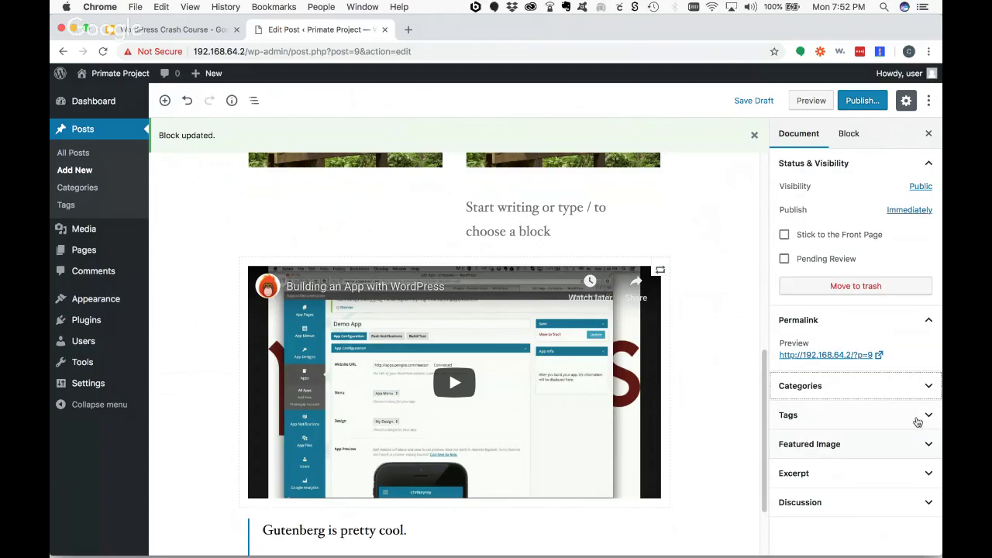
left_click(927, 445)
left_click(860, 482)
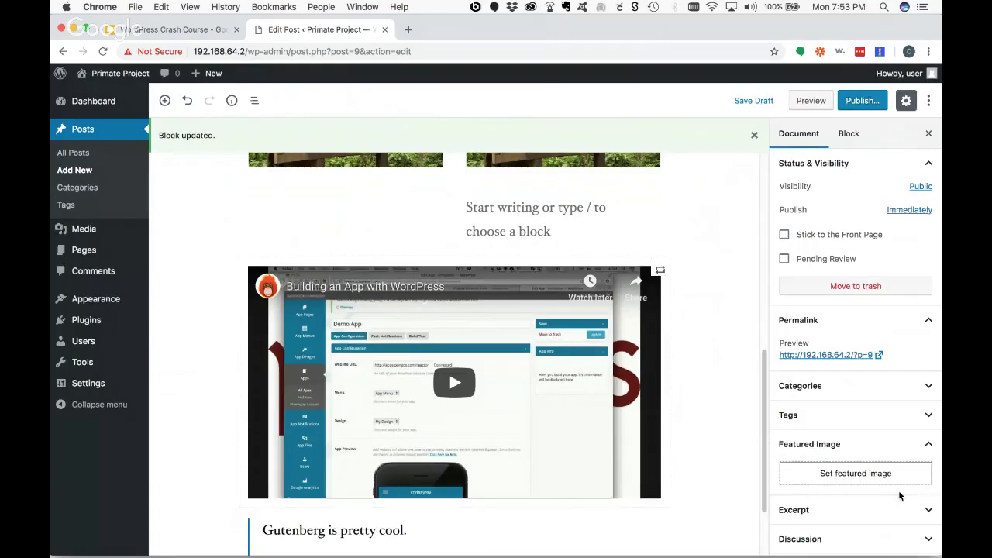
left_click(400, 223)
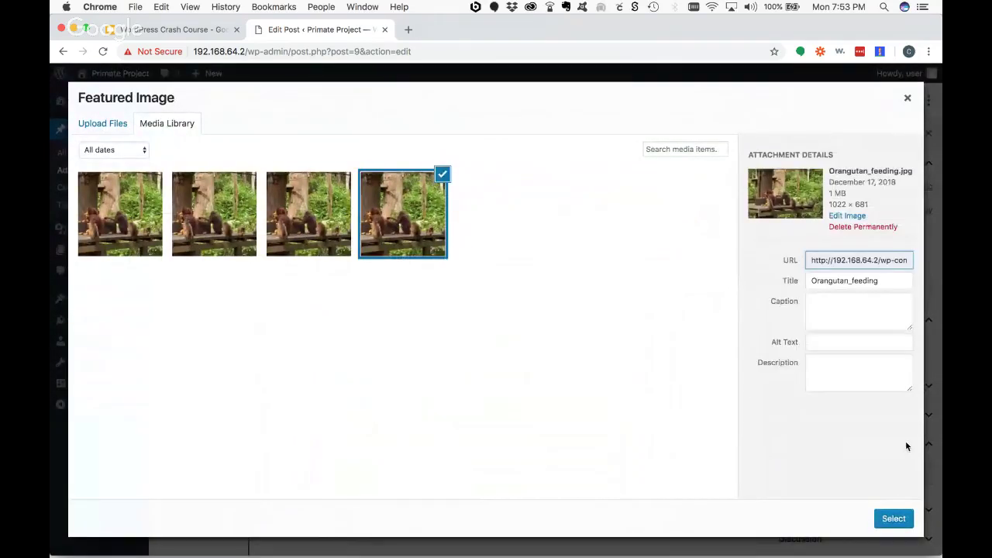
left_click(895, 518)
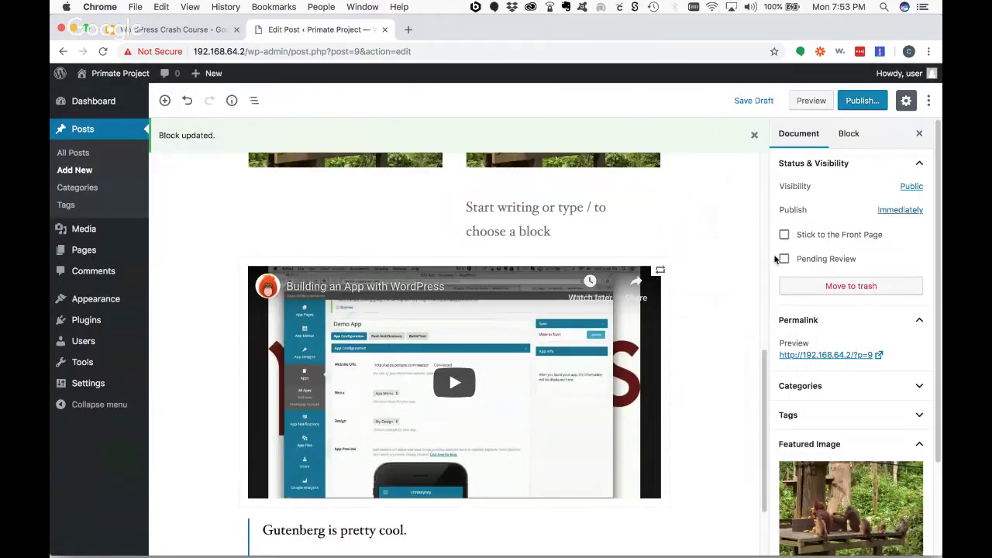
- Look over the Excerpt and Discussion panels, then preview the post in a new tab
scroll(845, 440, "down", 3)
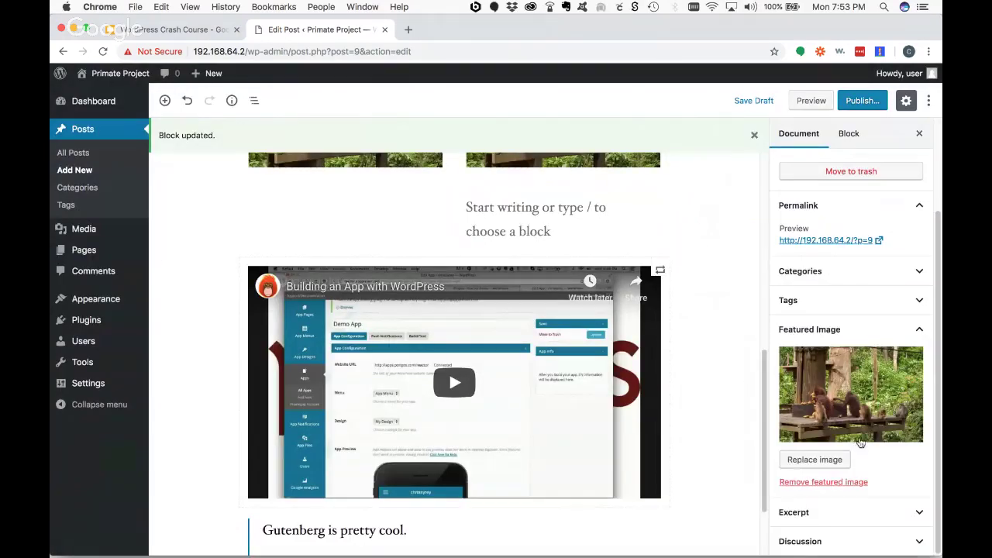
left_click(919, 512)
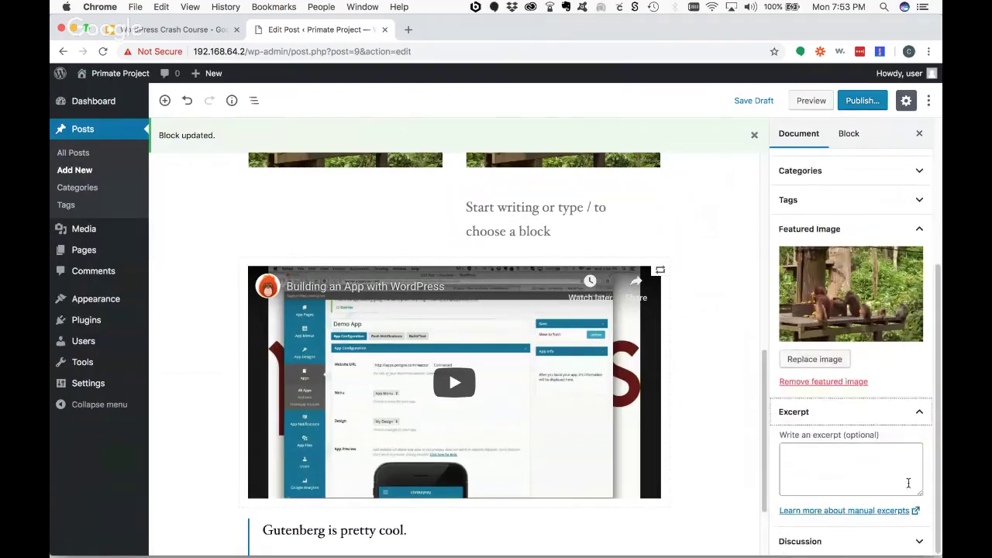
left_click(918, 412)
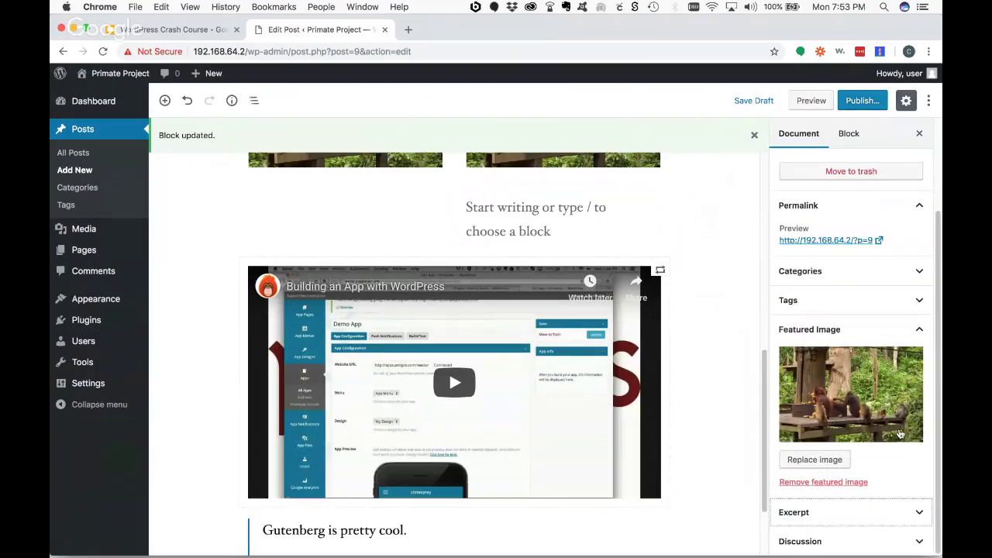
left_click(919, 540)
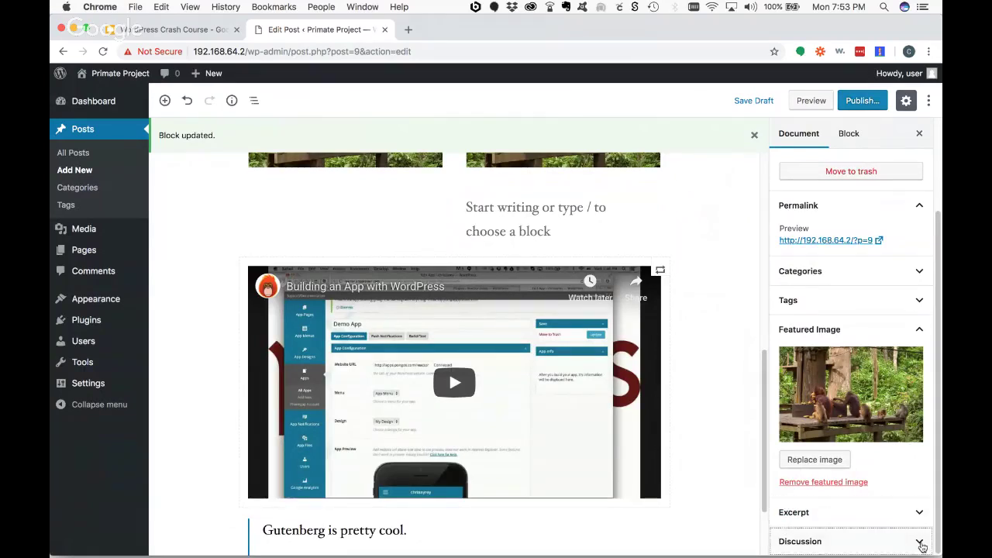
left_click(809, 101)
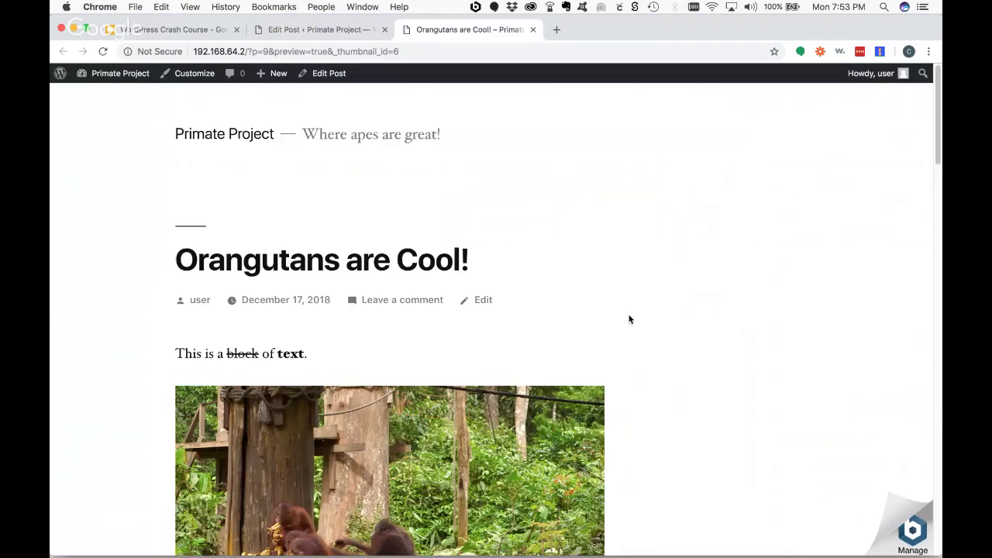
scroll(630, 320, "down", 5)
scroll(630, 319, "down", 8)
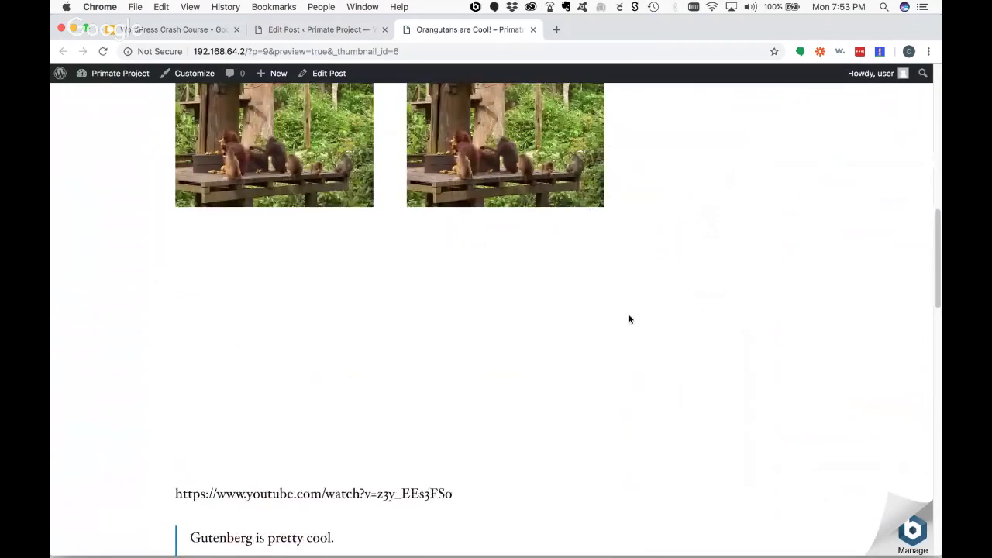
scroll(630, 320, "down", 8)
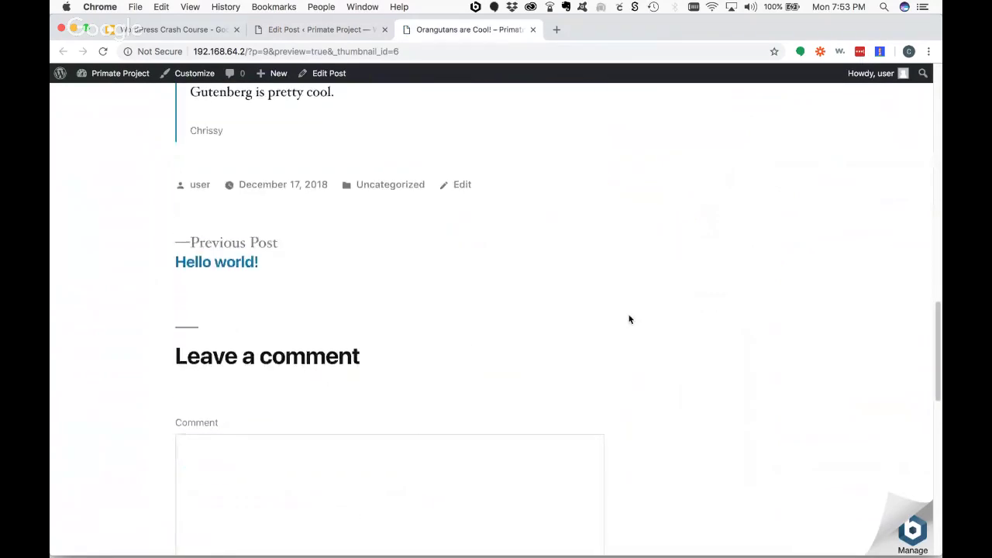
scroll(629, 319, "up", 10)
scroll(629, 320, "up", 12)
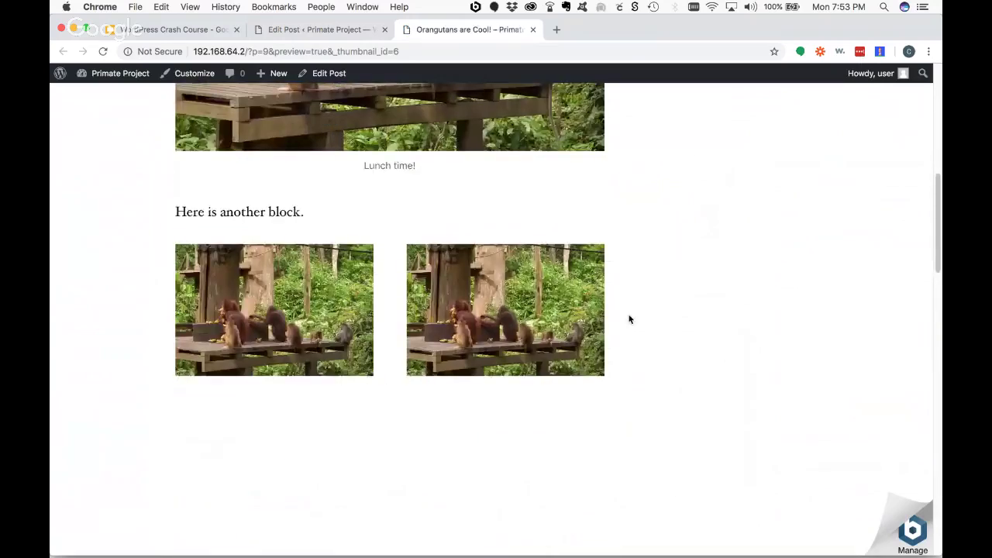
scroll(629, 319, "up", 3)
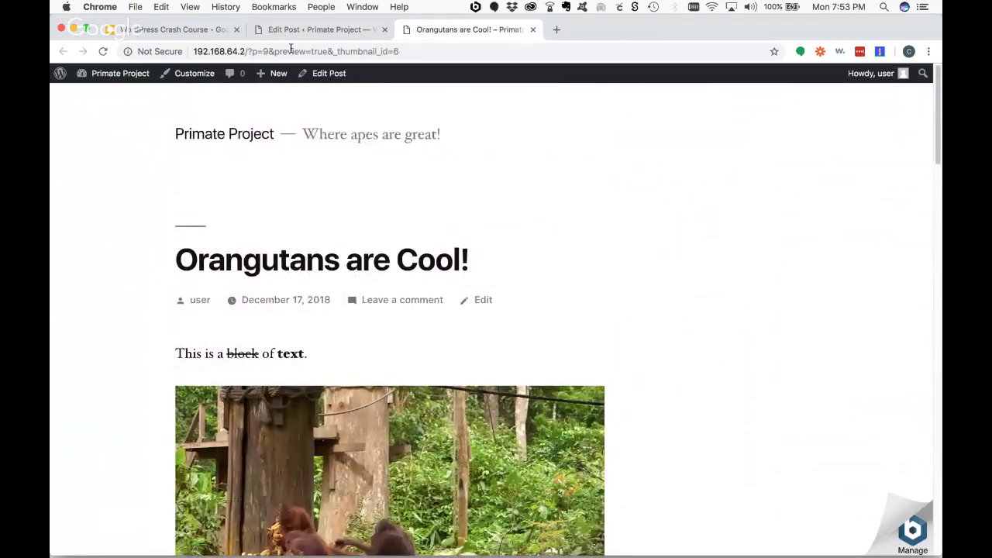
key("super+w")
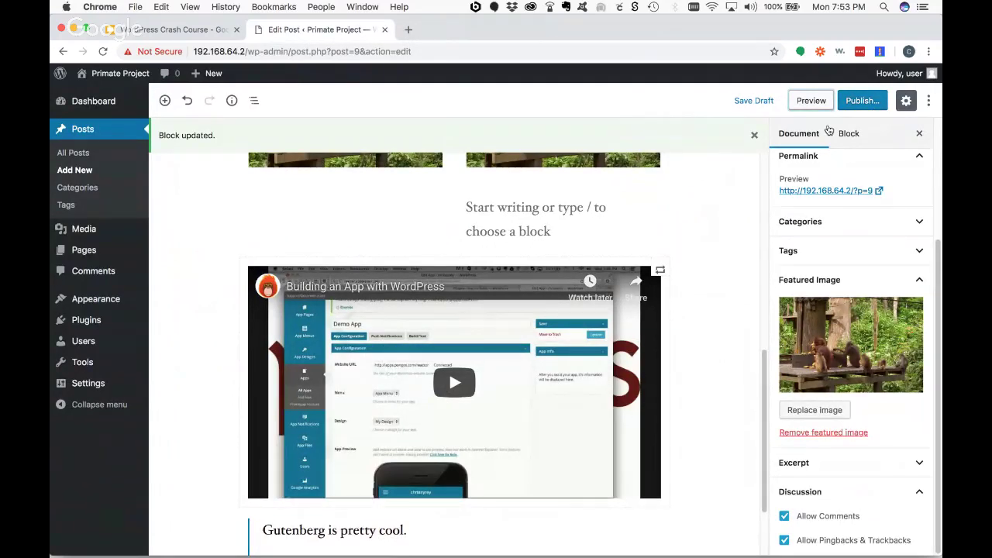
- Publish 'Orangutans are Cool!' through the pre-publish panel and open the live post
left_click(854, 108)
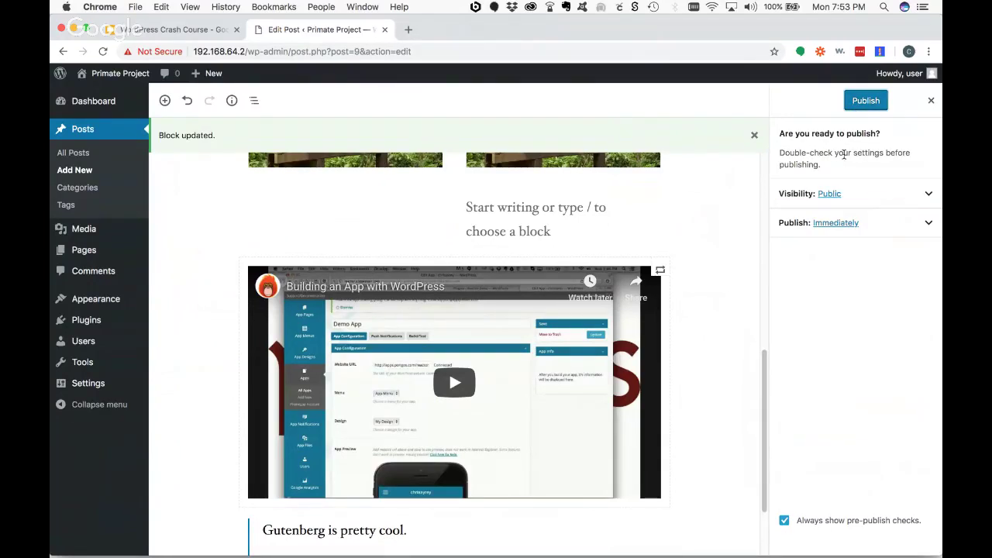
left_click(871, 100)
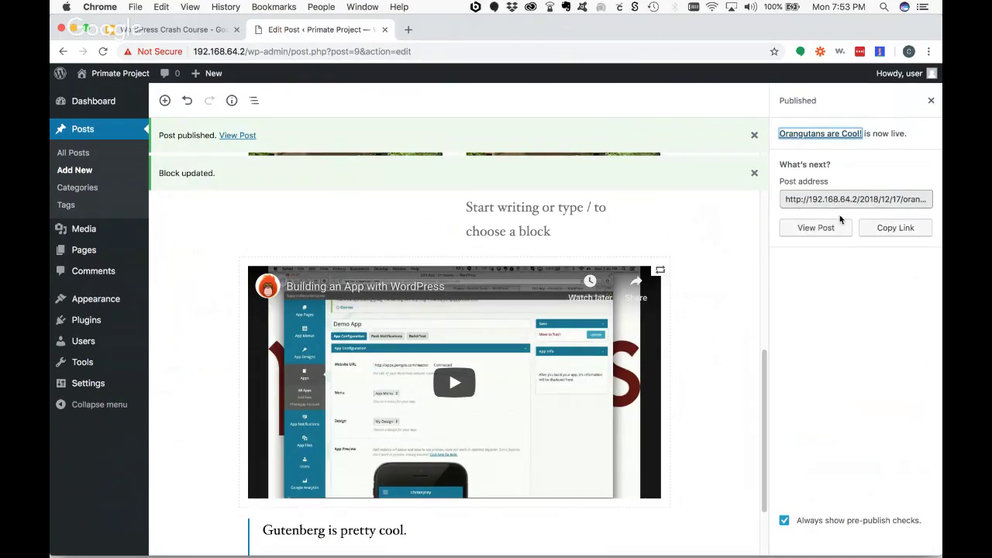
left_click(804, 235)
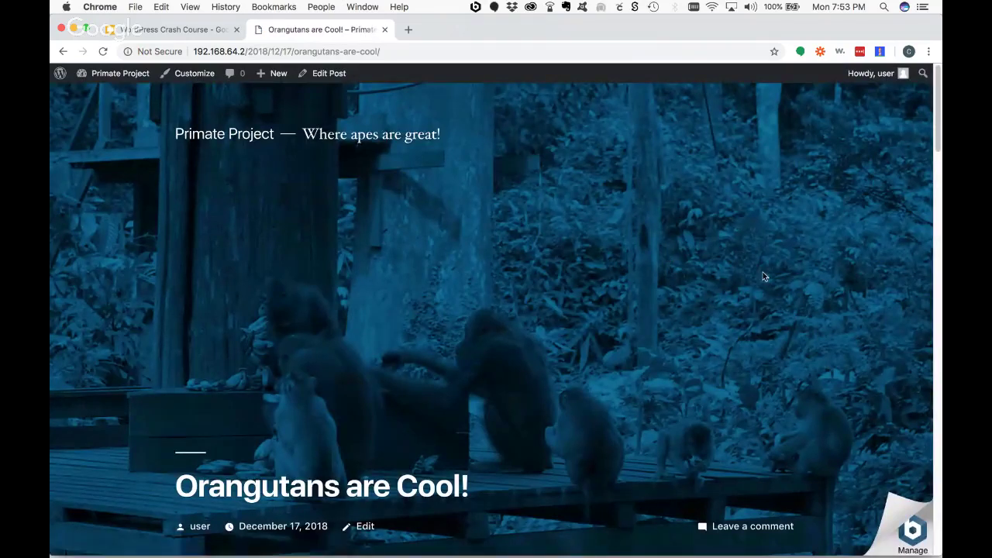
- Scroll through the live 'Orangutans are Cool!' page, then reopen it in the block editor
scroll(763, 275, "down", 4)
scroll(763, 275, "down", 1)
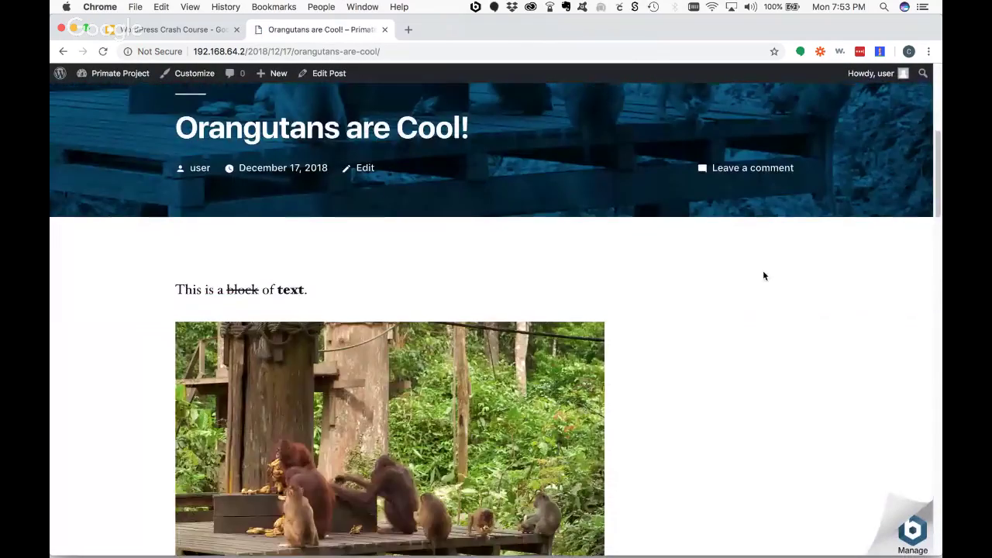
scroll(764, 276, "up", 5)
scroll(763, 275, "down", 2)
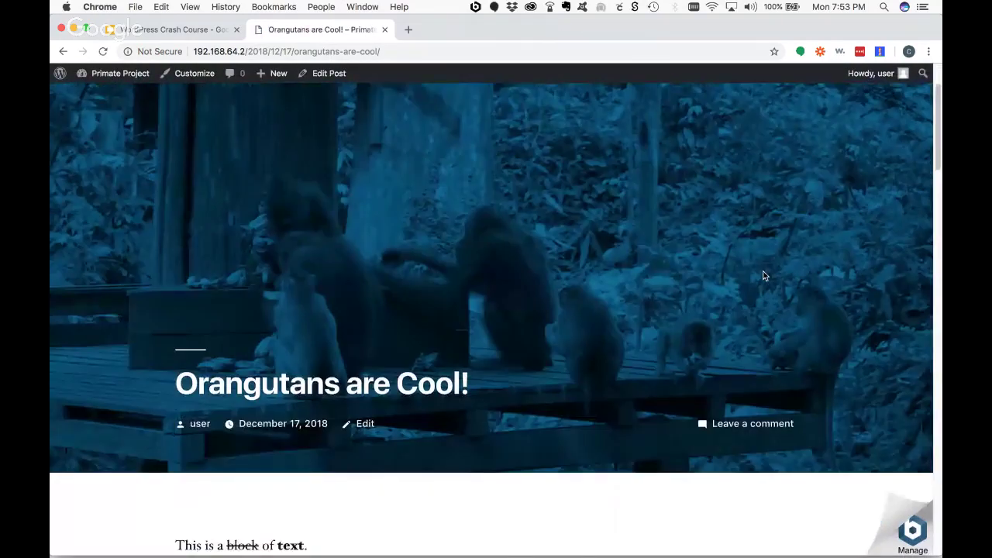
scroll(763, 275, "down", 4)
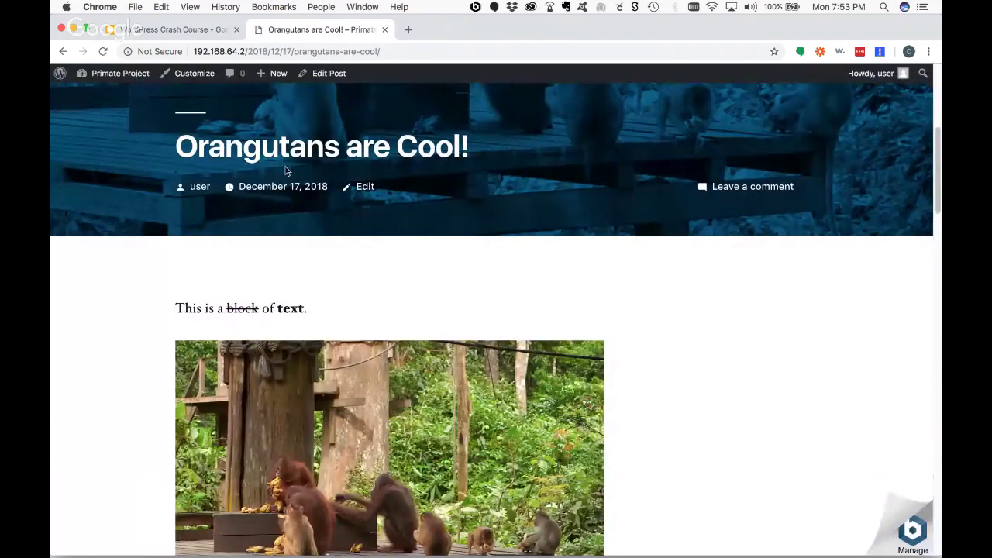
scroll(454, 153, "up", 6)
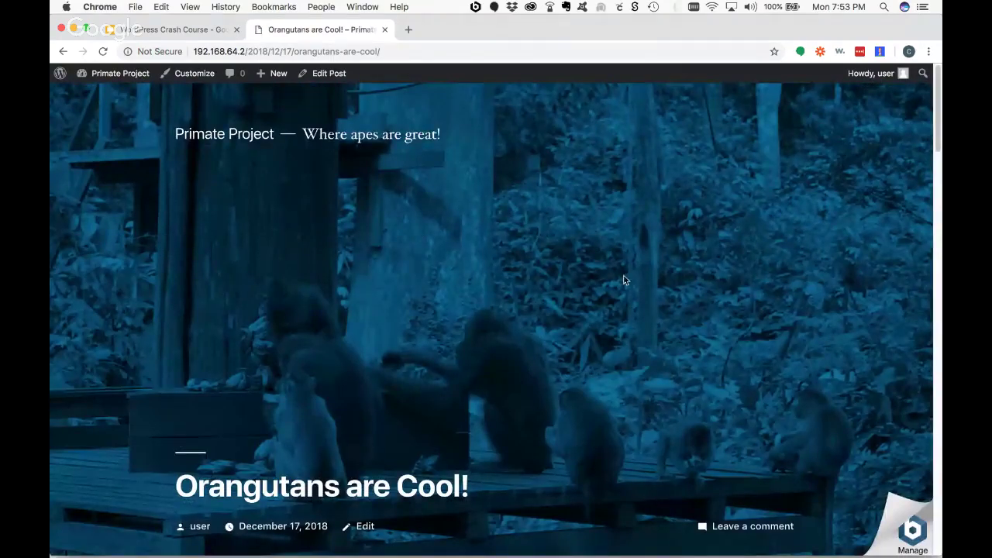
scroll(562, 240, "down", 12)
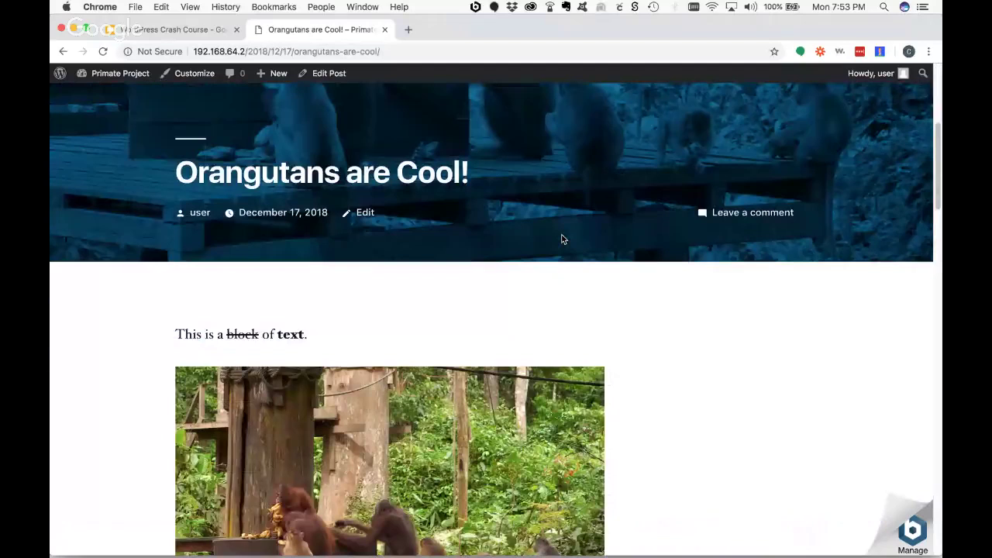
scroll(561, 239, "down", 4)
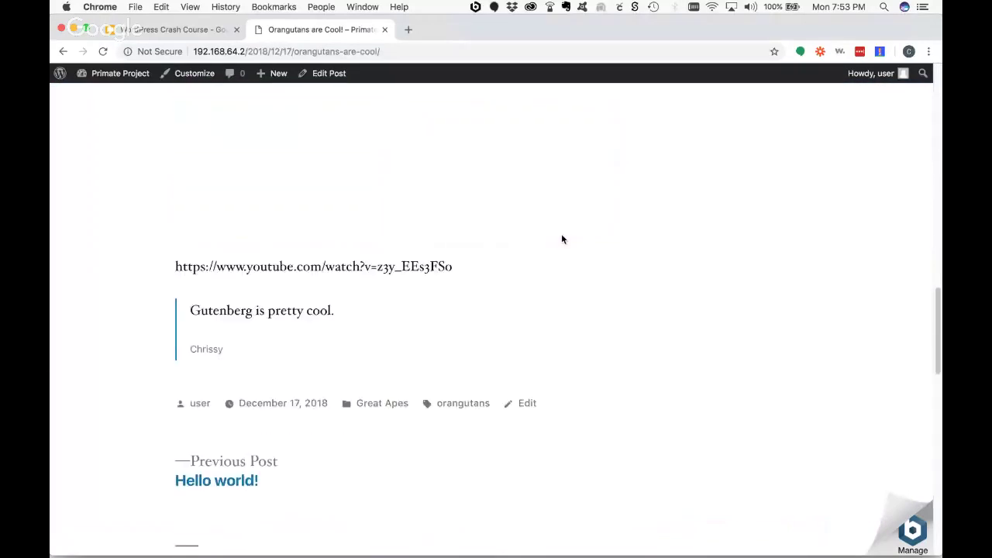
scroll(527, 239, "up", 1)
scroll(379, 229, "up", 5)
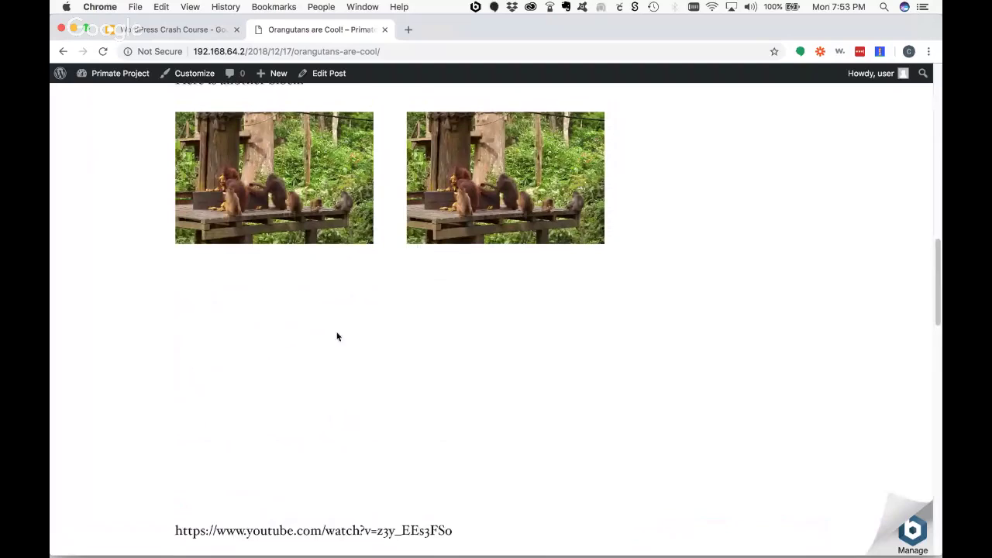
scroll(589, 370, "down", 3)
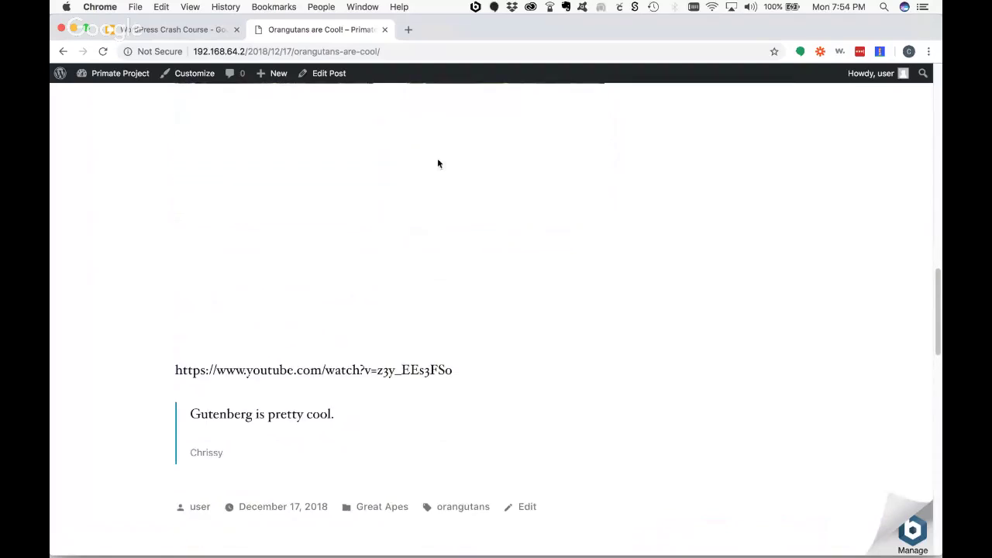
scroll(494, 183, "up", 10)
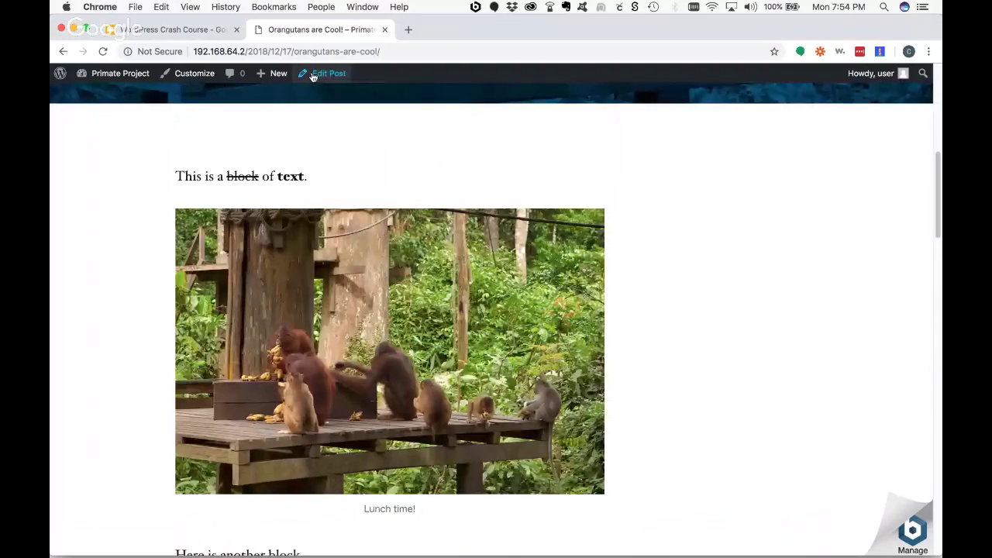
scroll(312, 76, "up", 3)
left_click(326, 73)
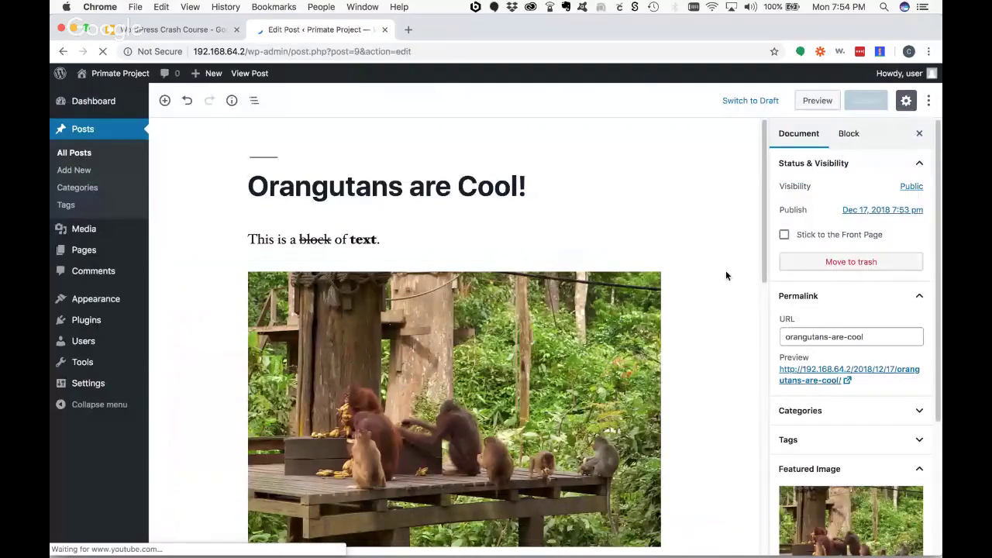
scroll(725, 273, "down", 3)
left_click(867, 335)
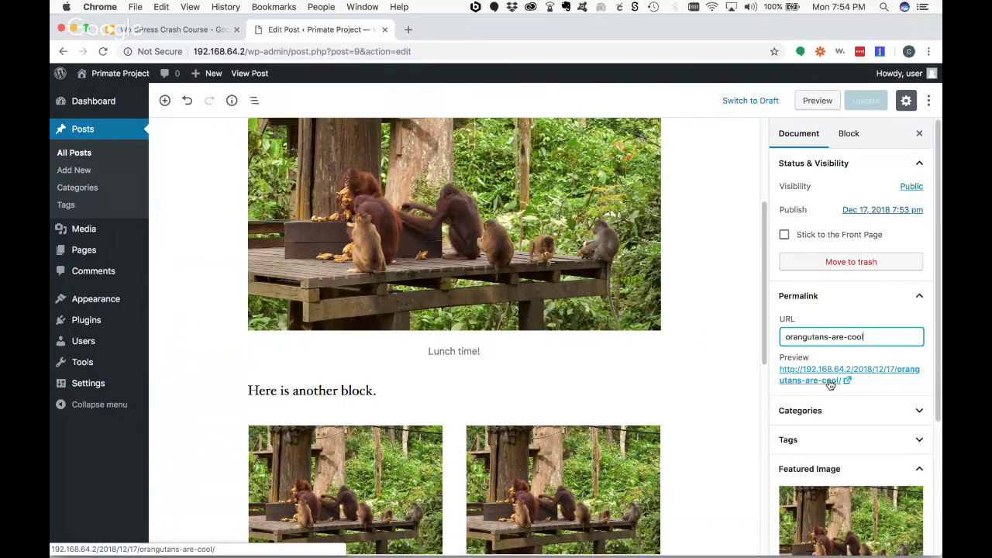
left_click_drag(869, 336, 783, 338)
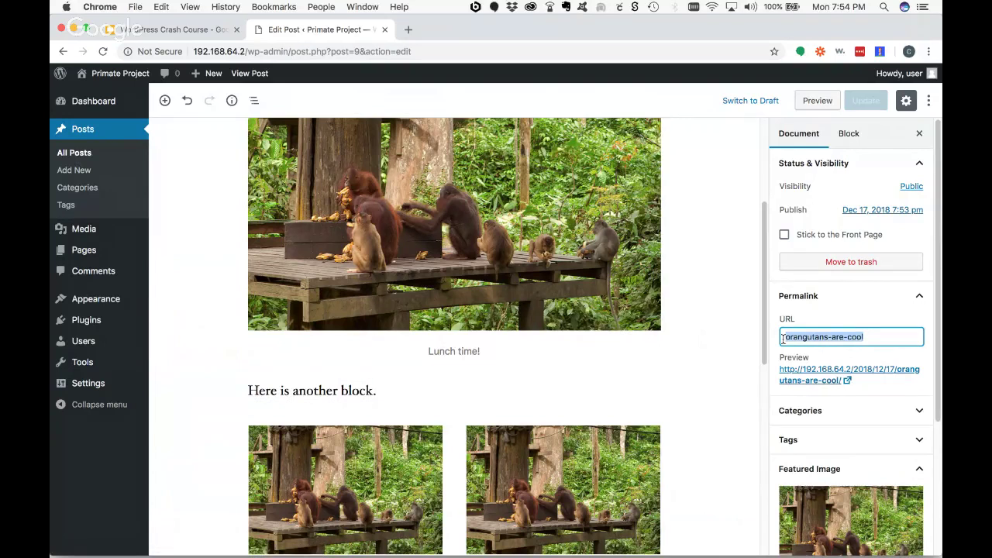
left_click_drag(869, 337, 787, 331)
scroll(721, 247, "up", 5)
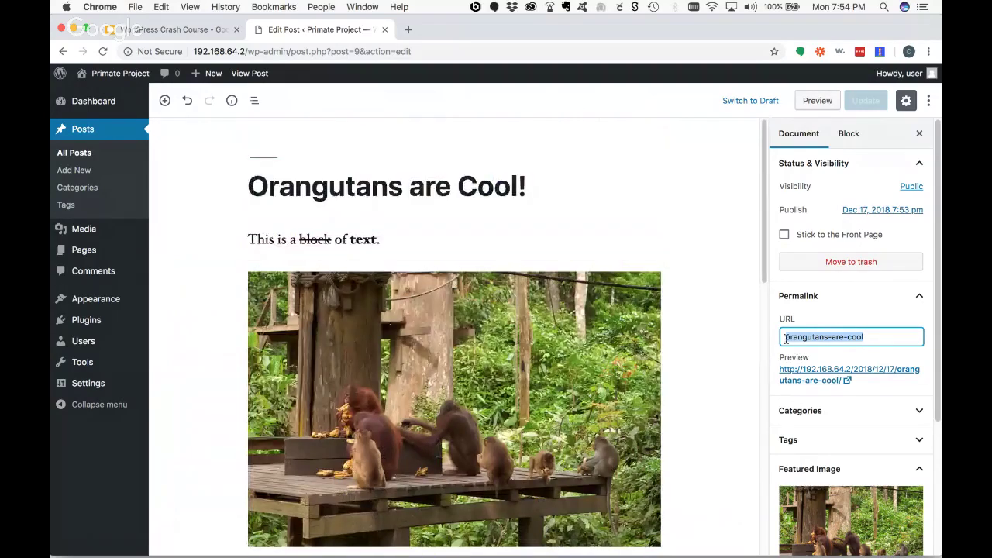
left_click(880, 338)
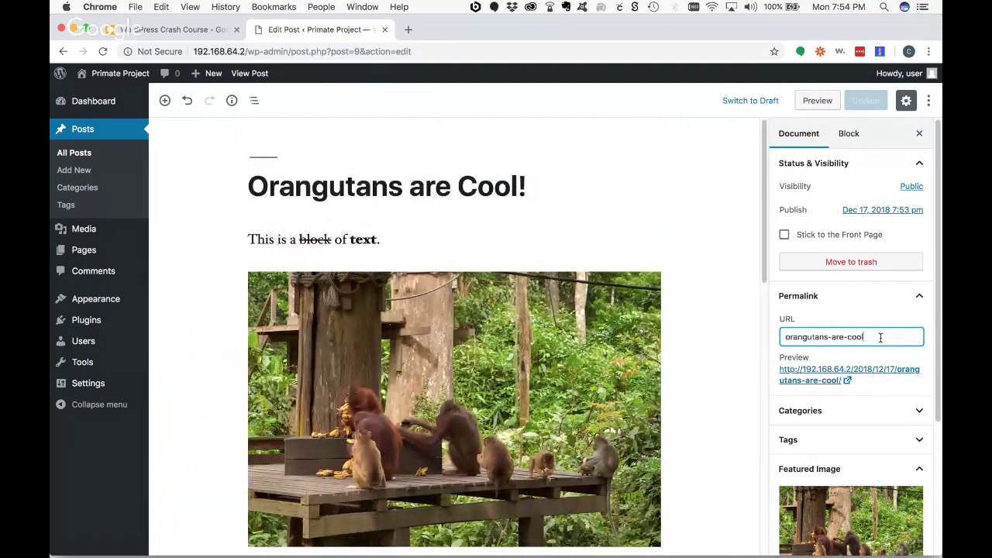
left_click_drag(881, 338, 781, 331)
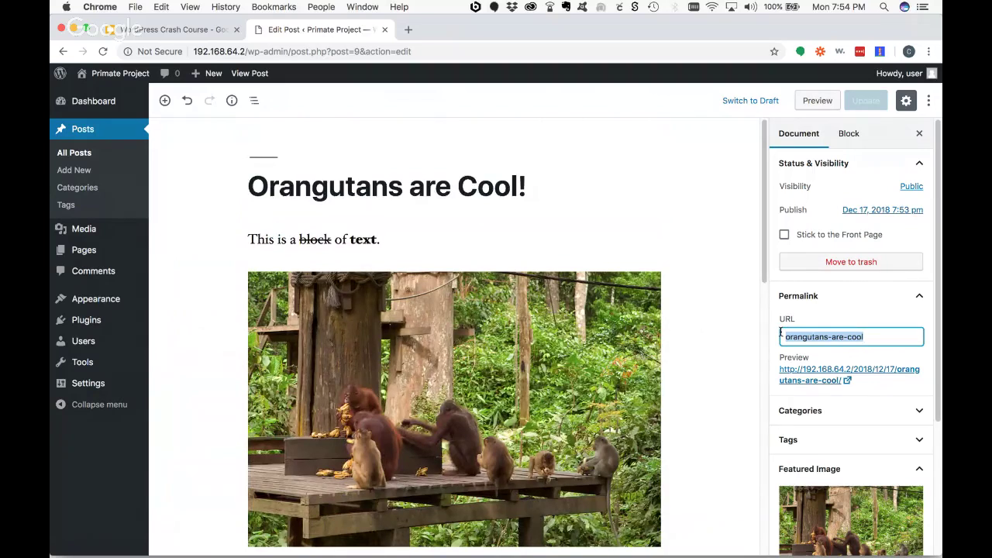
left_click(871, 336)
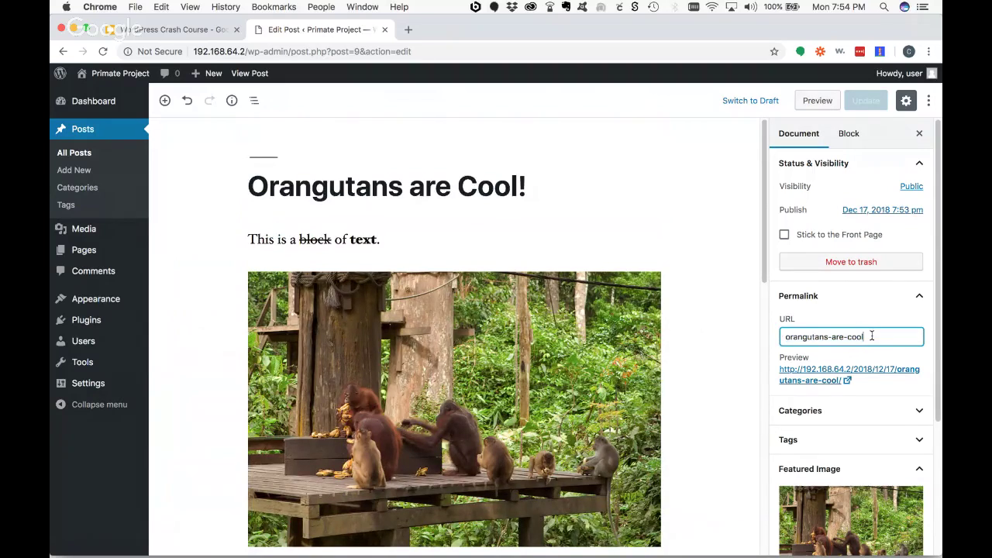
left_click_drag(871, 337, 768, 335)
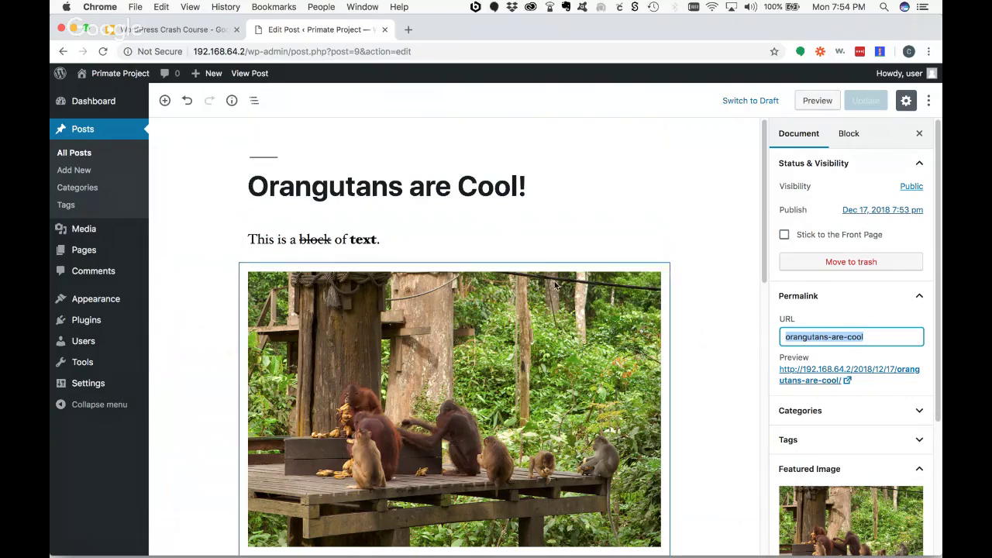
left_click(911, 186)
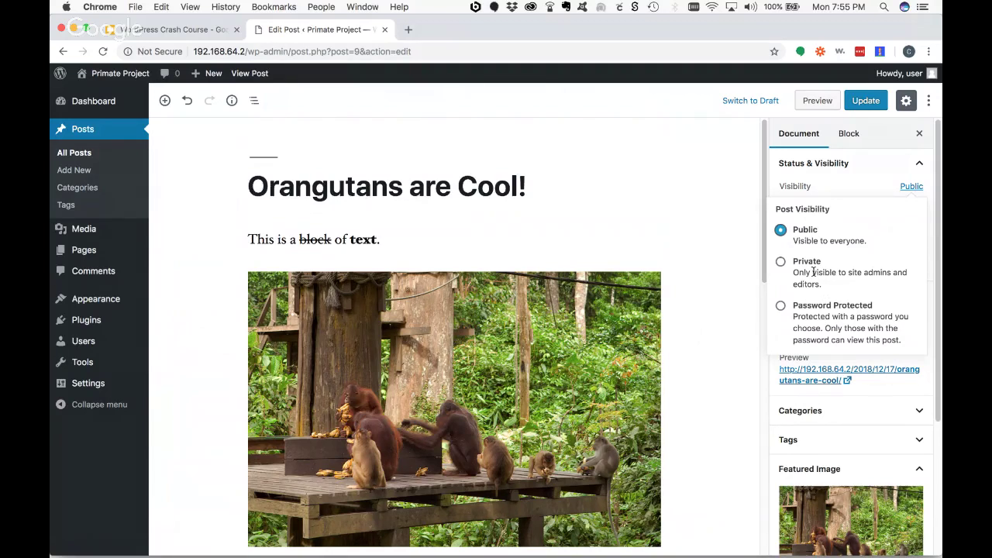
mouse_move(100, 345)
left_click(780, 309)
left_click(833, 357)
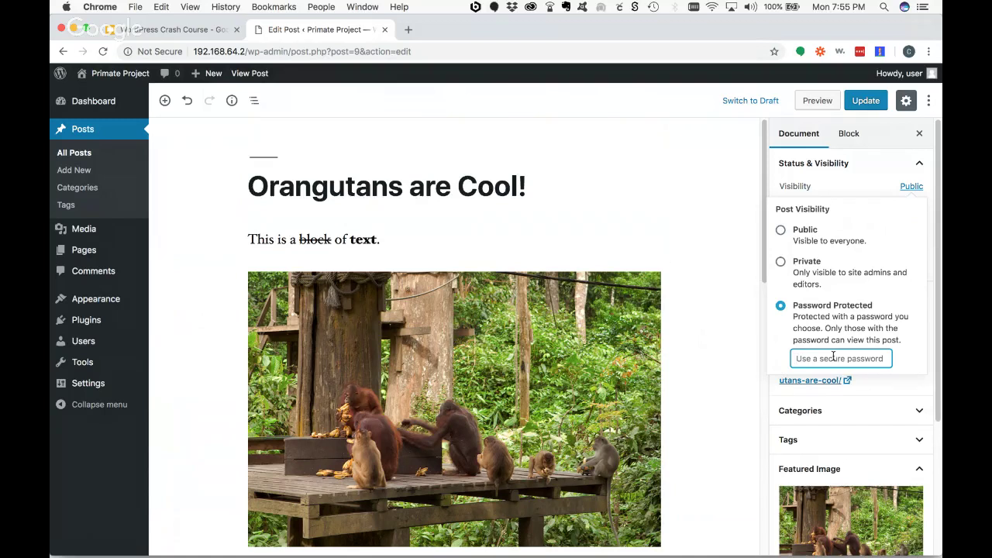
left_click(920, 170)
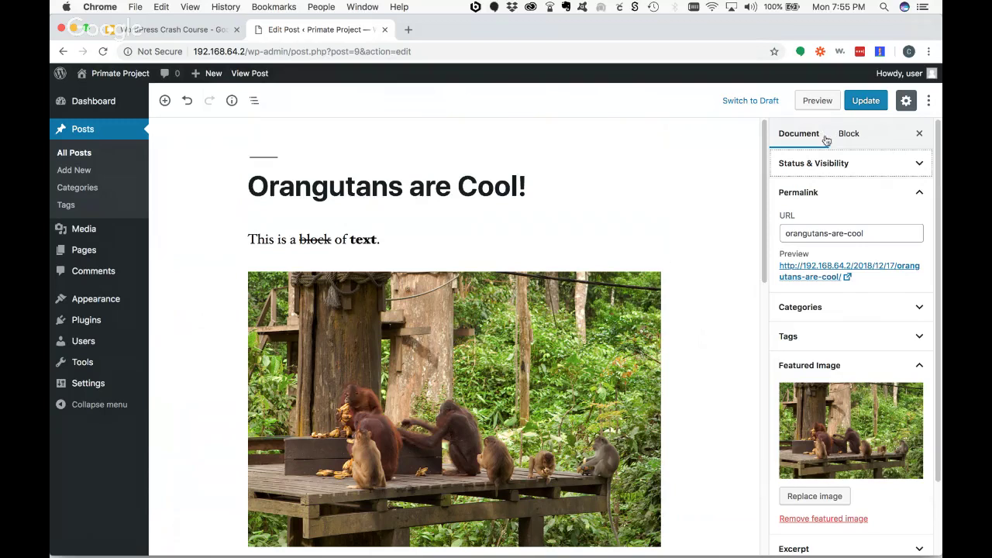
left_click(915, 164)
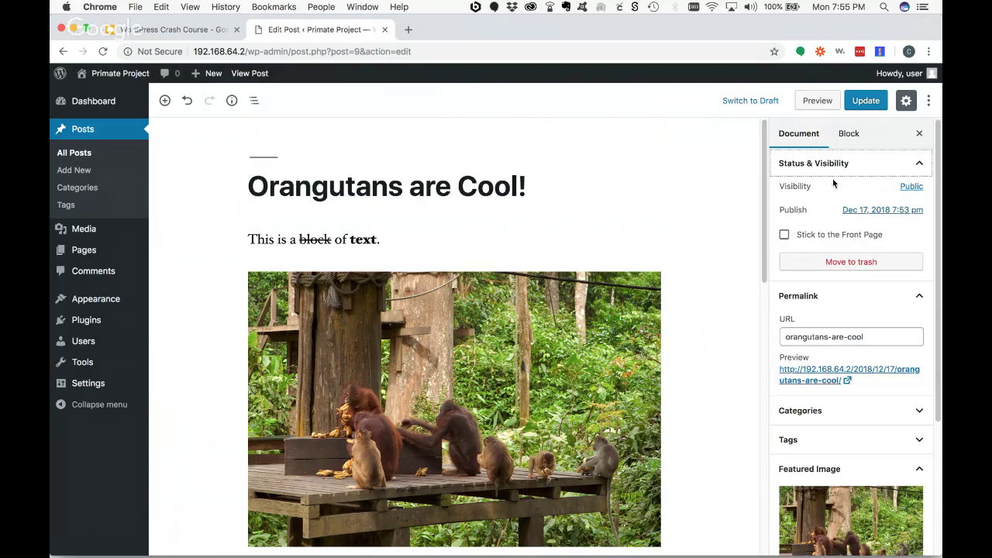
- Change the post's publish date to December 18 at 08:00 PM and update the post
left_click(859, 217)
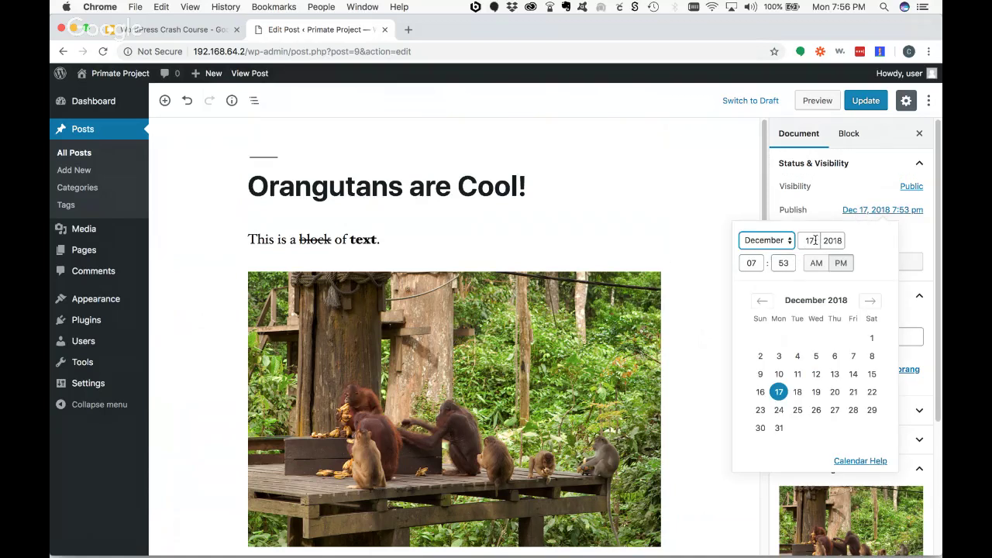
left_click(797, 392)
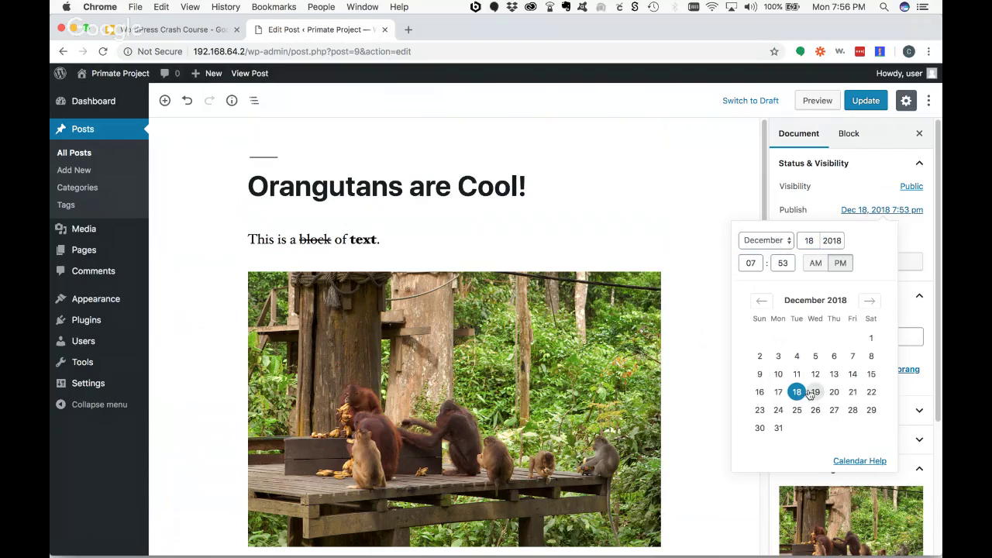
double_click(743, 263)
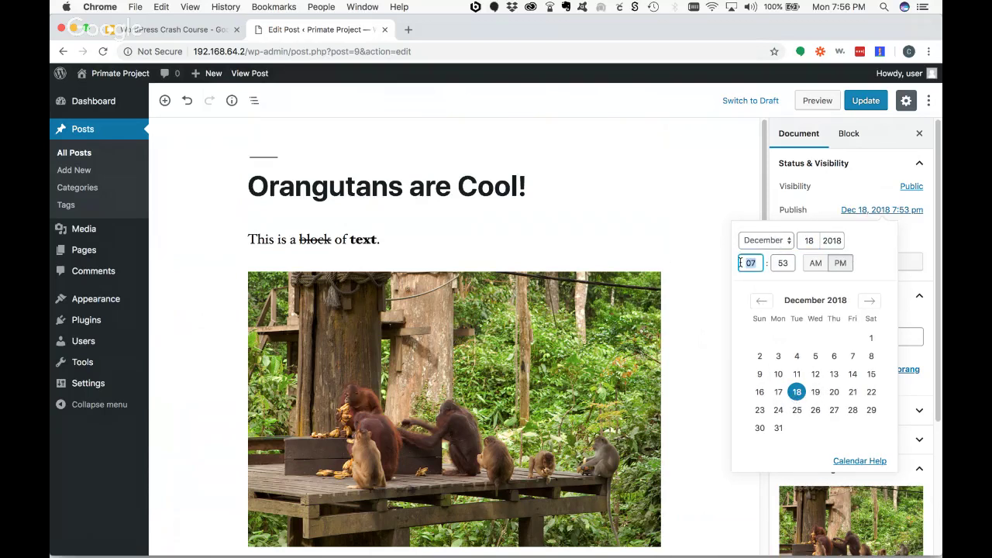
type("08")
key("Tab")
type("00")
key("Tab")
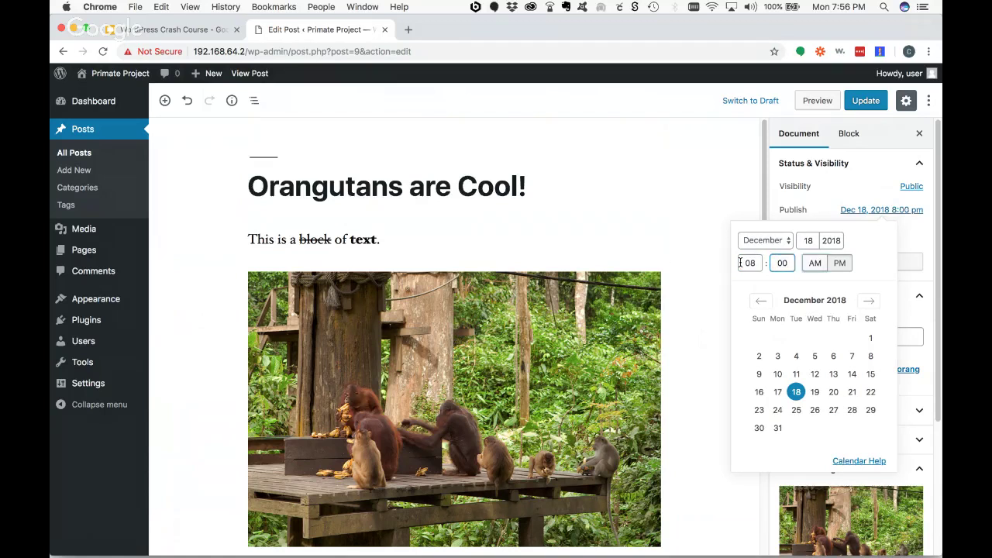
left_click(916, 231)
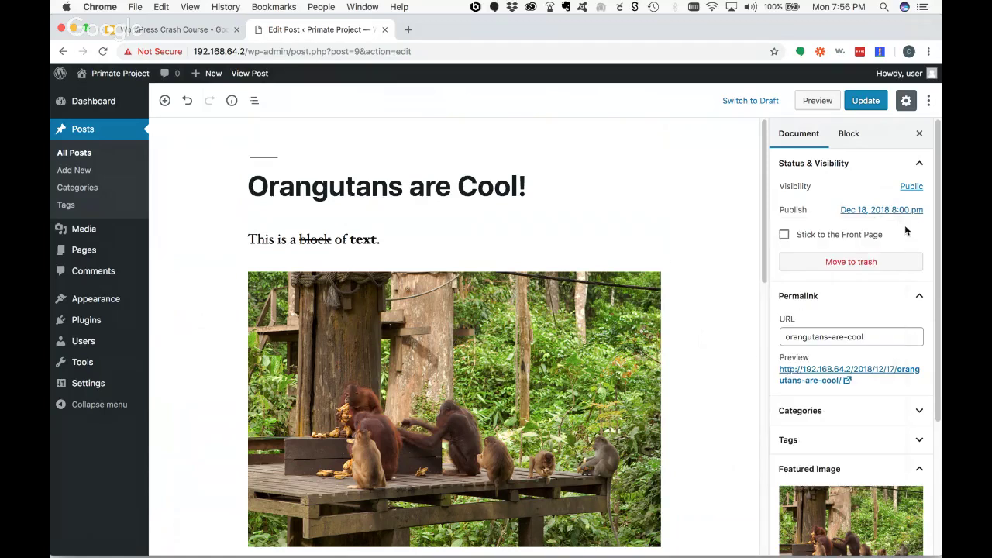
left_click(872, 106)
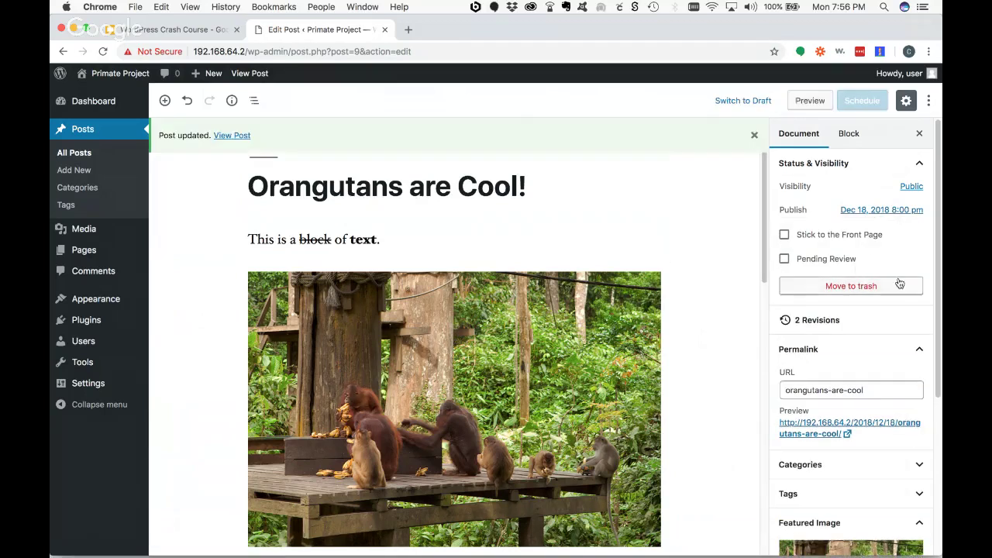
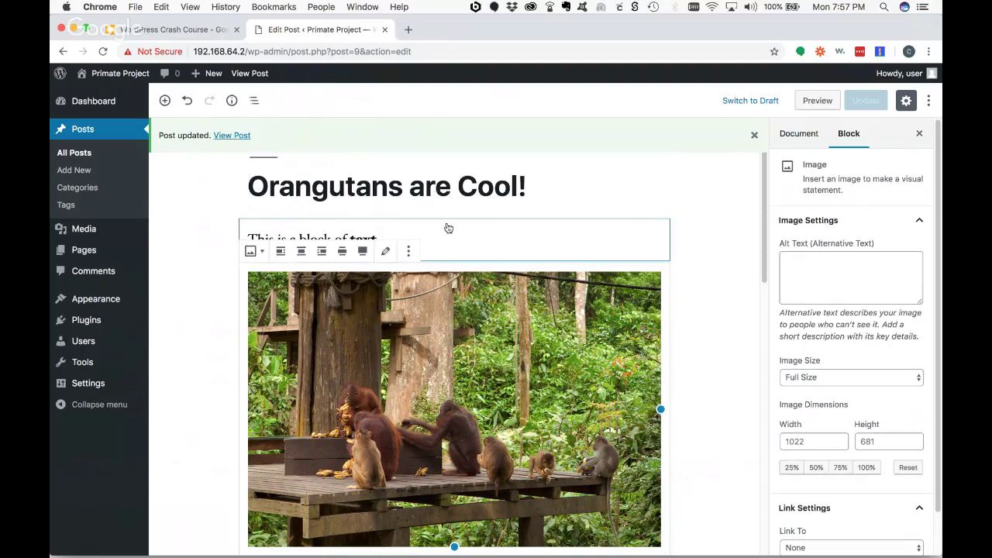
- Select the text paragraph and review the post-wide Document settings
left_click(454, 216)
left_click(632, 237)
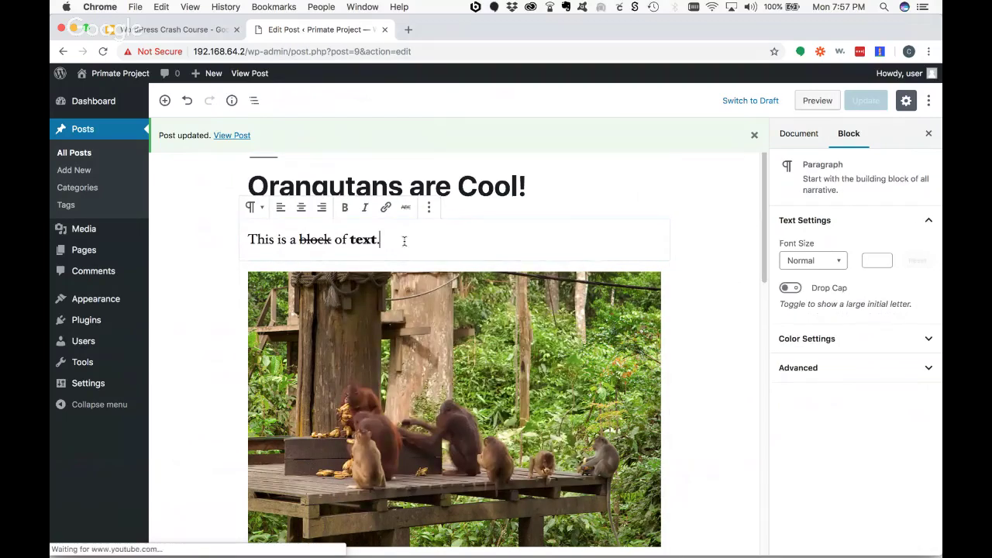
left_click(796, 134)
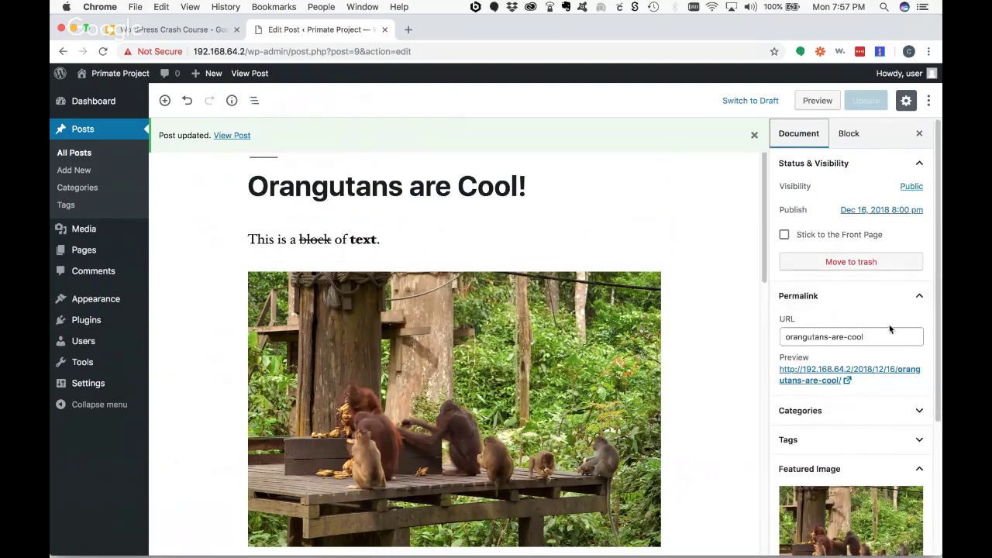
scroll(891, 328, "down", 5)
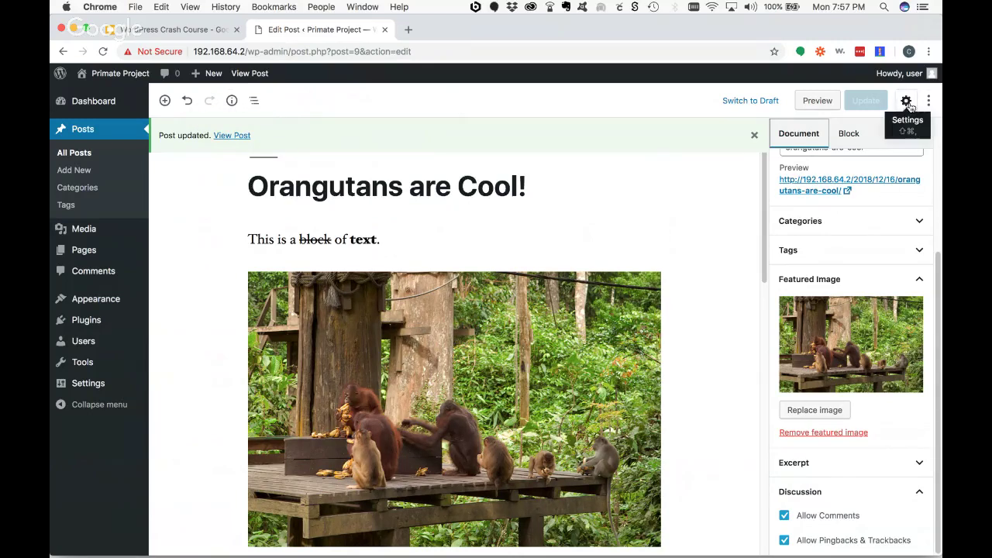
- Toggle the settings sidebar off and on, leaving it hidden
left_click(906, 101)
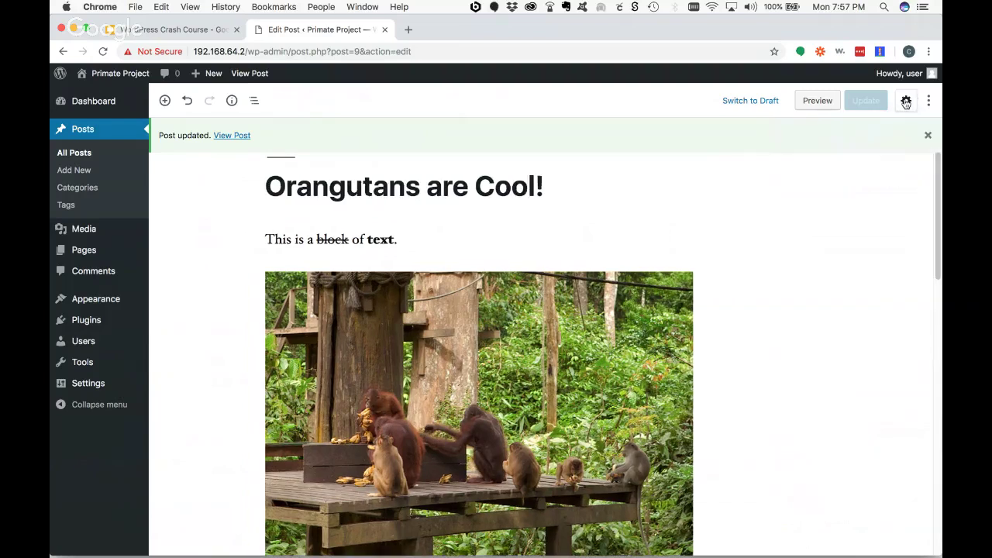
left_click(907, 102)
left_click(907, 102)
left_click(907, 102)
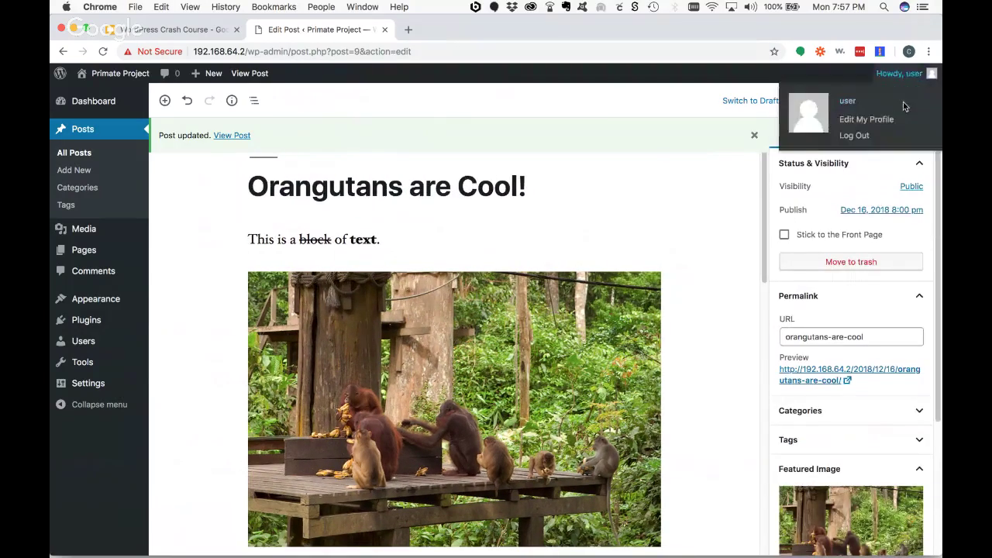
left_click(907, 102)
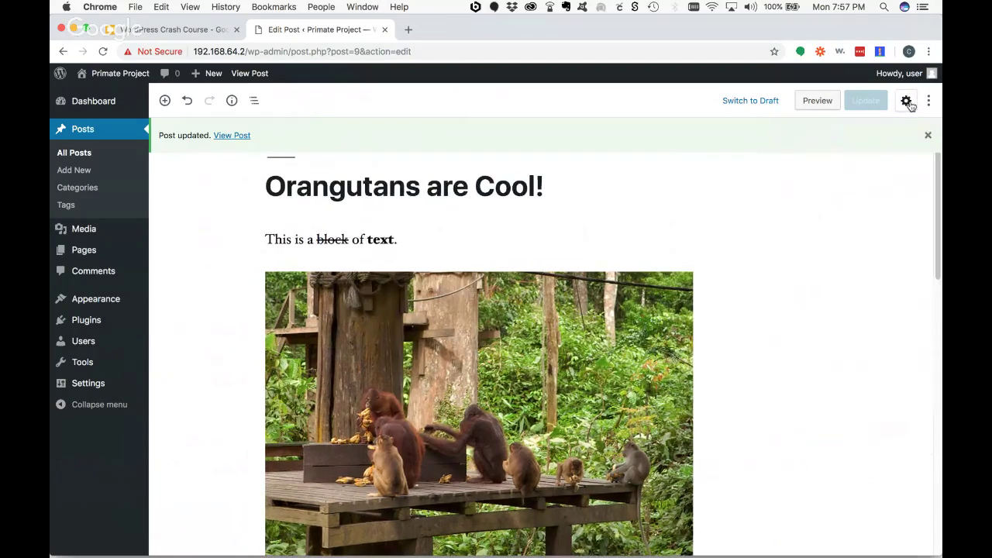
left_click(907, 102)
left_click(906, 102)
left_click(929, 102)
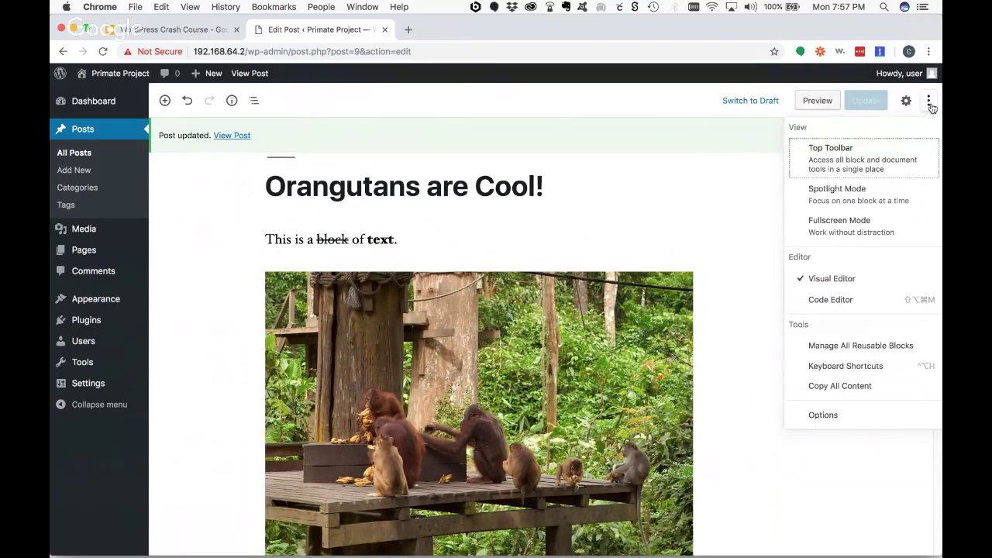
- Switch to the Code Editor and review the paragraph block comments
left_click(820, 302)
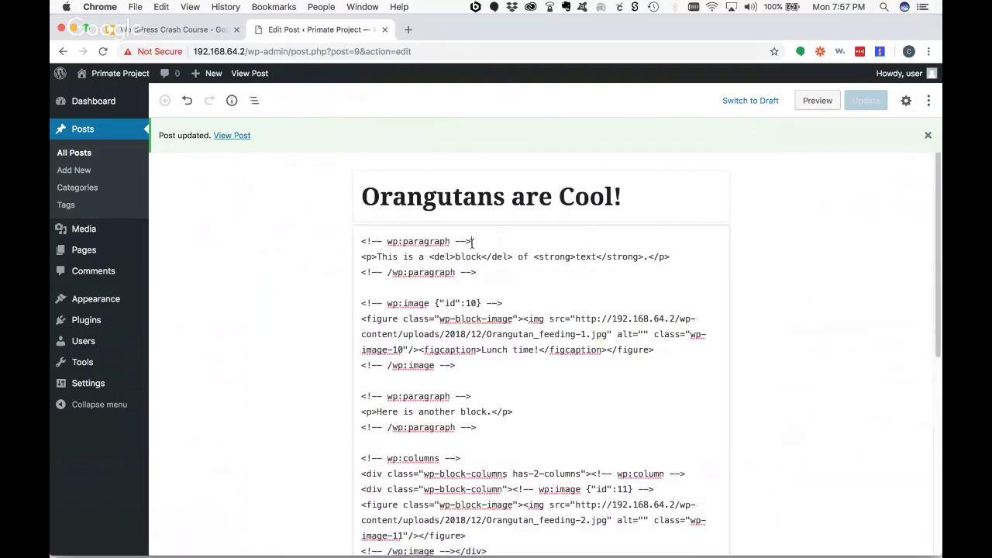
left_click_drag(474, 241, 359, 240)
left_click_drag(492, 269, 357, 272)
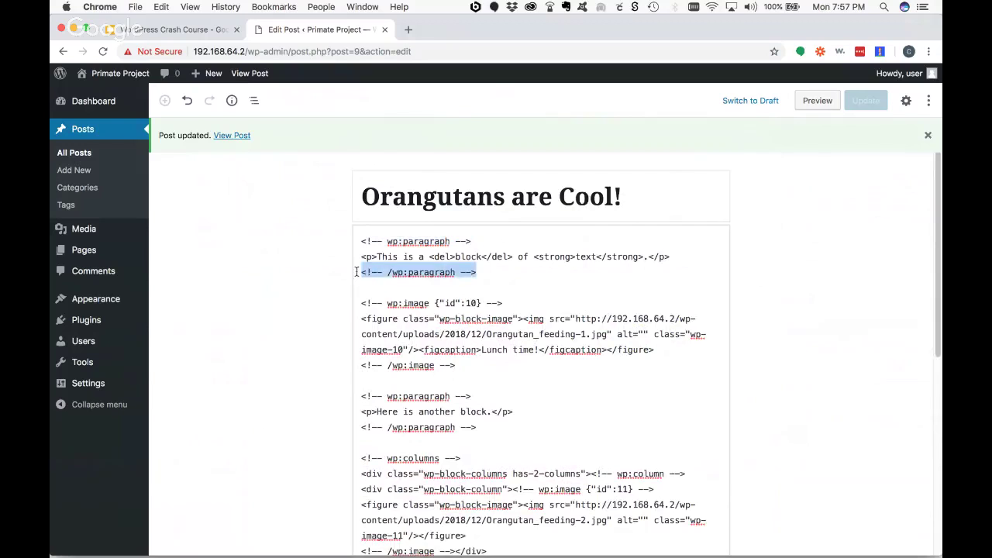
scroll(480, 290, "down", 1)
left_click_drag(523, 281, 358, 277)
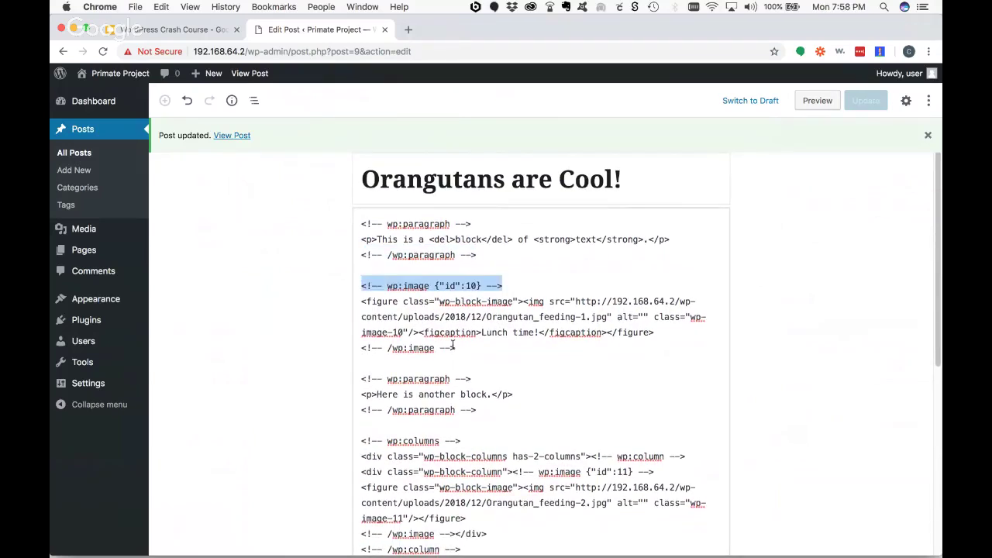
left_click_drag(455, 348, 355, 347)
scroll(462, 342, "down", 3)
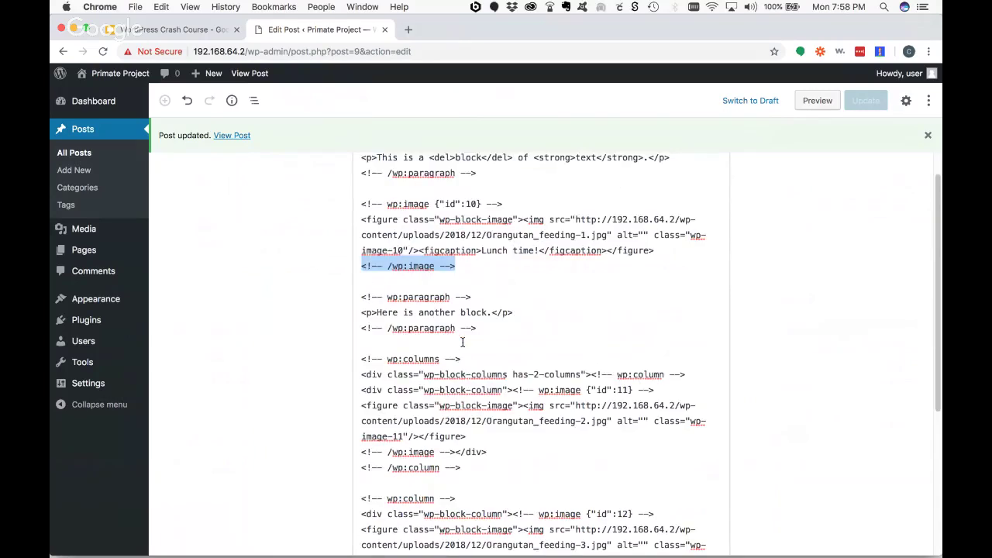
scroll(462, 342, "down", 10)
scroll(507, 337, "up", 13)
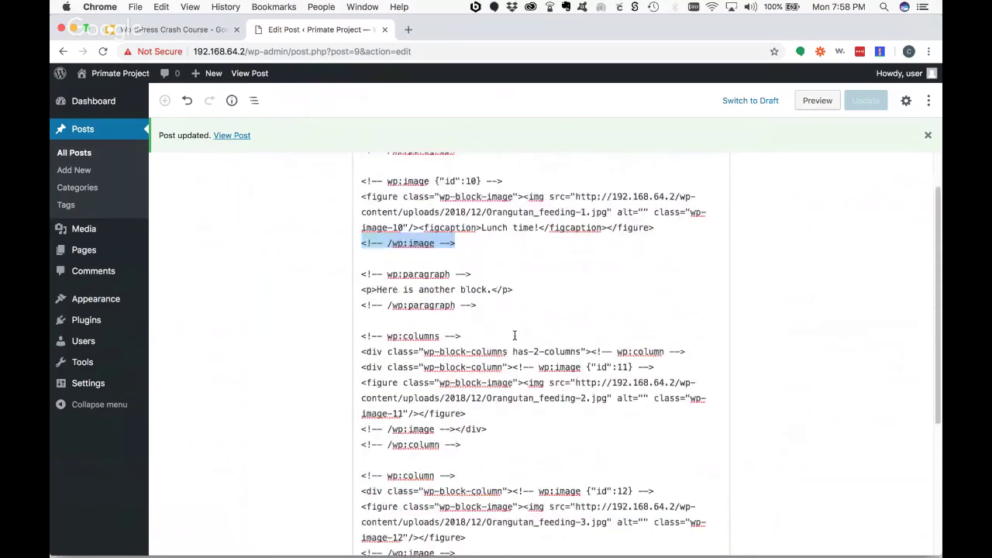
- Return to the Visual Editor and enable Fullscreen Mode
left_click(929, 101)
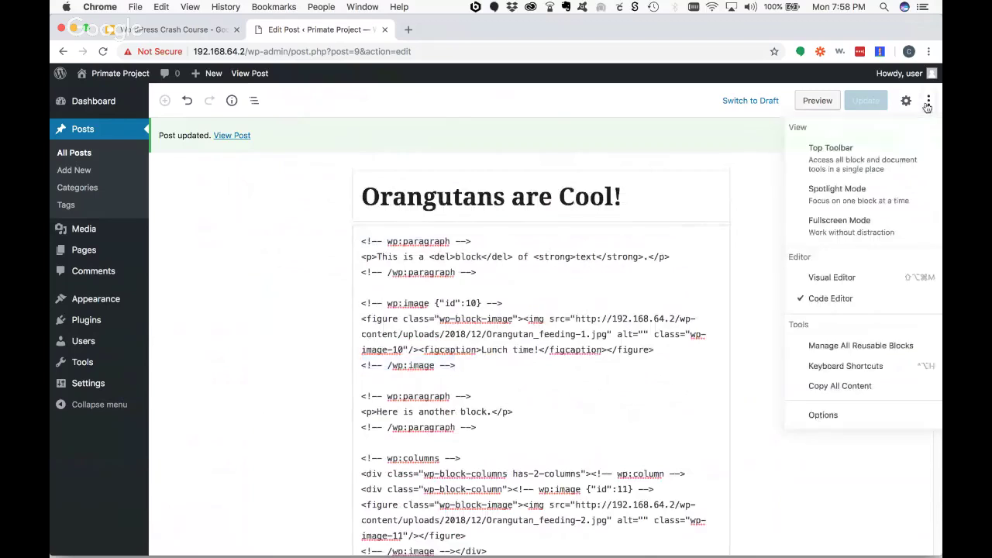
left_click(843, 279)
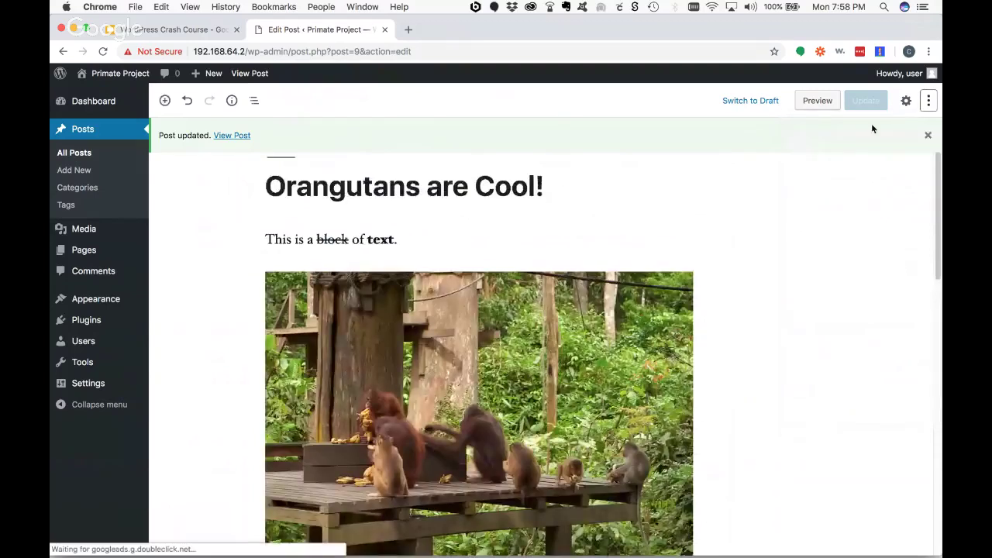
left_click(929, 102)
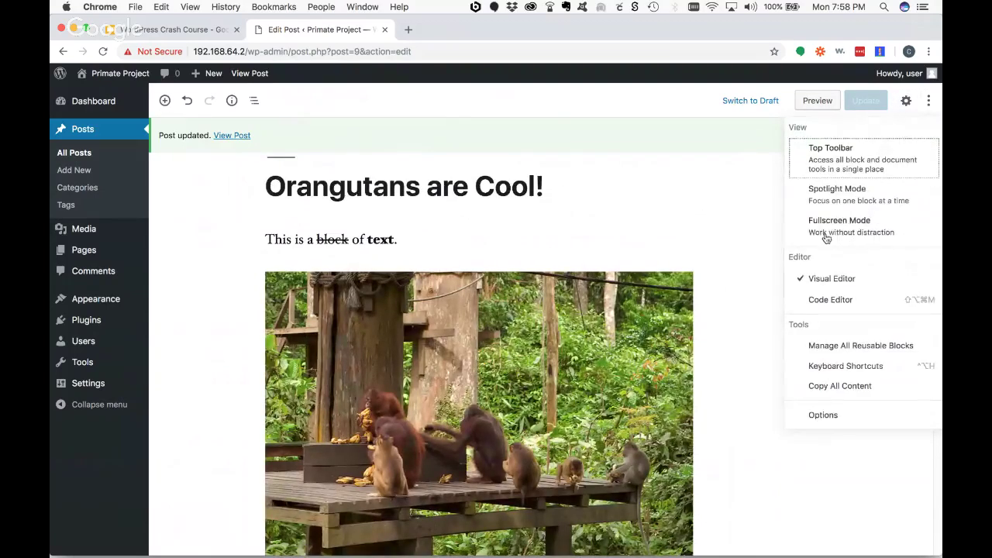
left_click(863, 222)
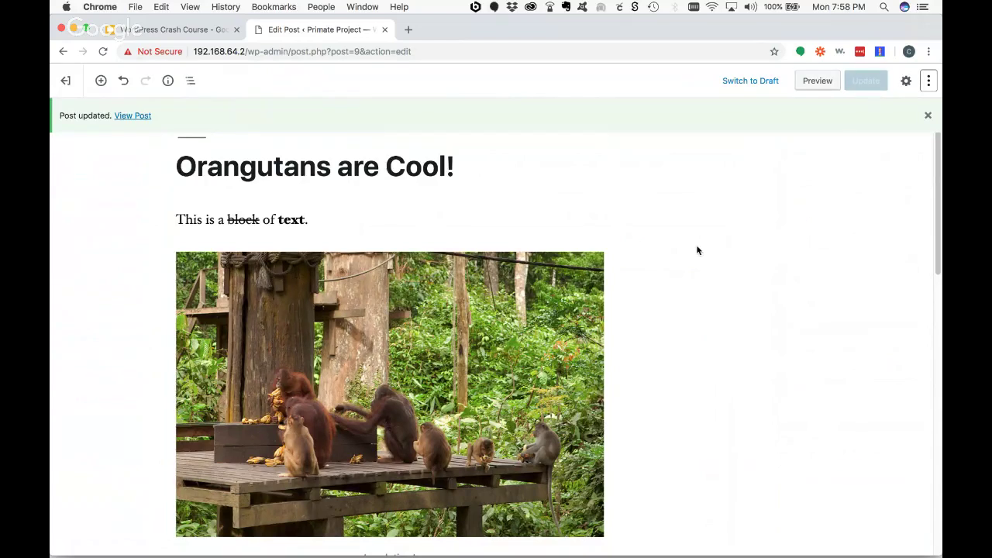
- Dismiss the options menu and exit the editor back to All Posts
left_click(928, 80)
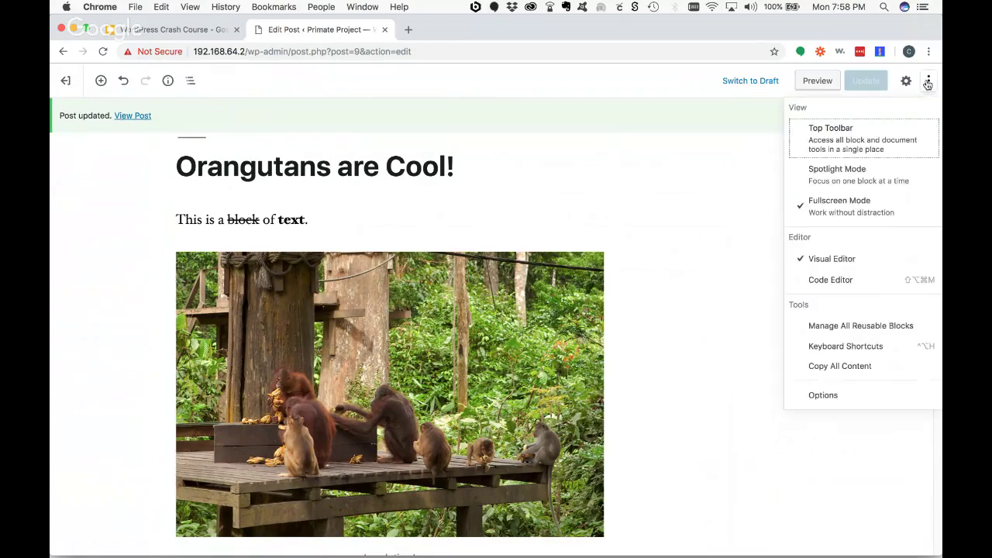
left_click(852, 143)
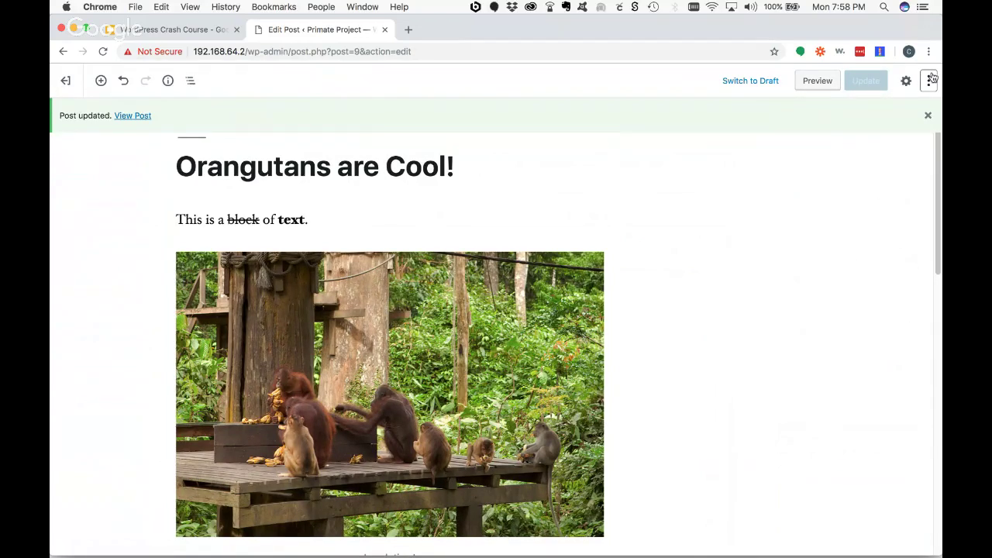
left_click(68, 83)
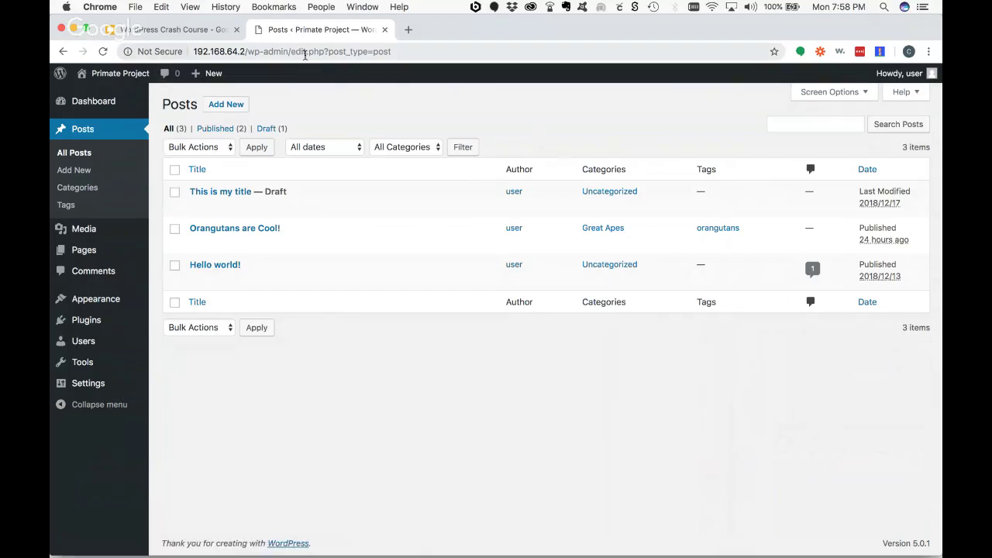
- Trash the draft 'This is my title', then restore it from Trash
left_click(100, 132)
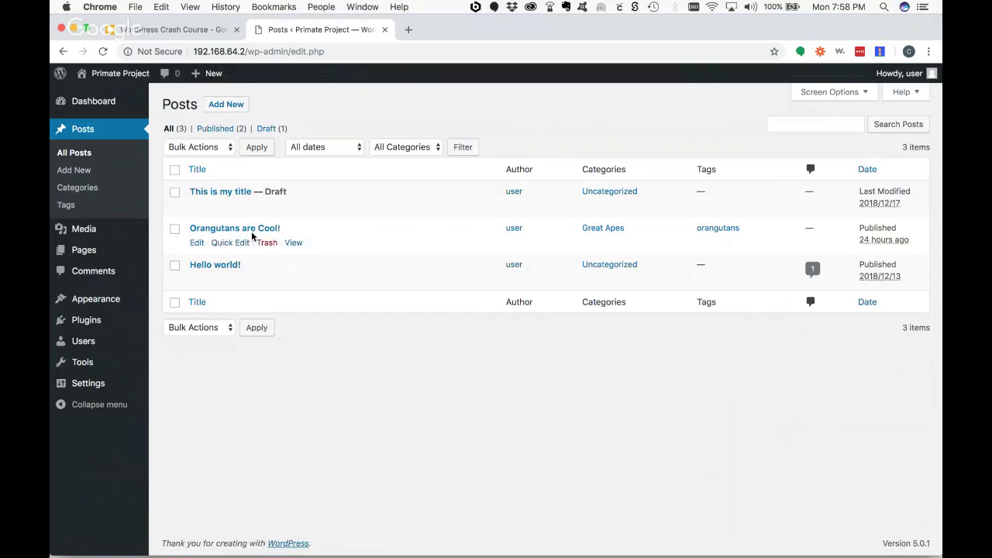
left_click(267, 206)
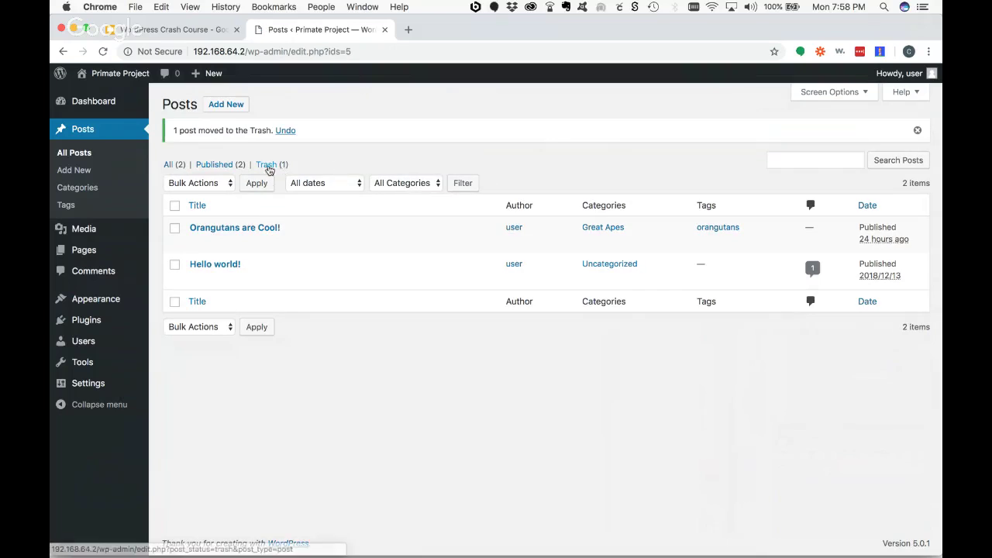
left_click(271, 165)
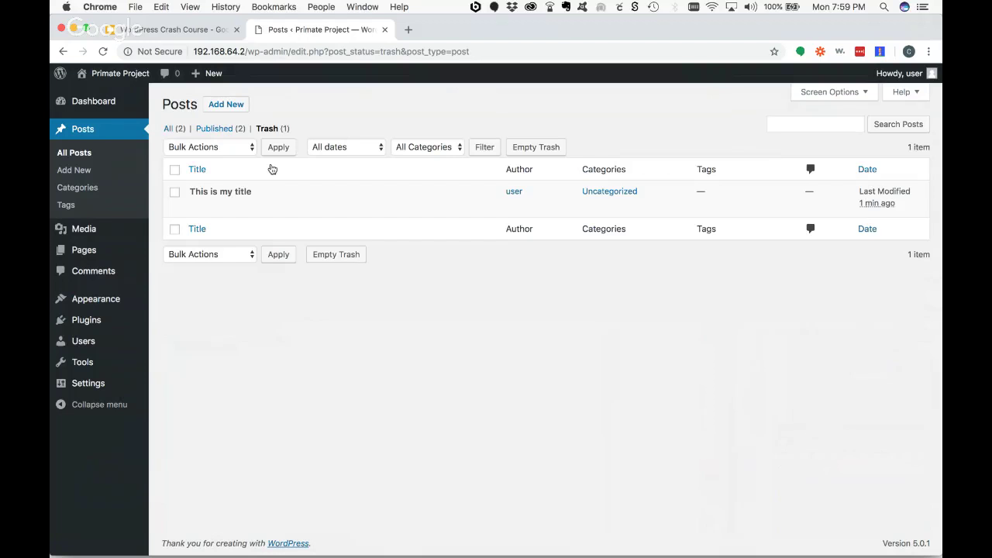
mouse_move(232, 208)
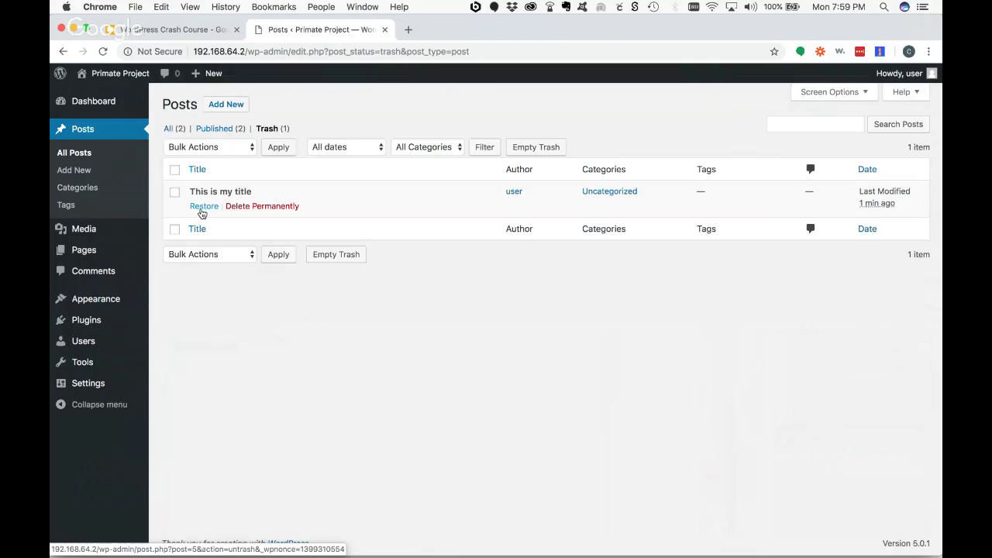
left_click(202, 208)
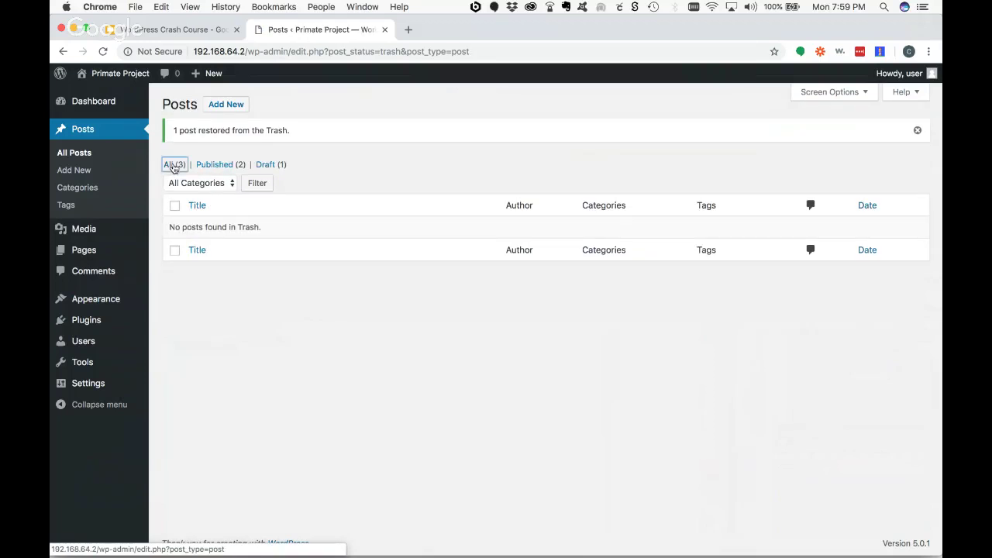
left_click(171, 164)
- Trash the draft again, delete it permanently, and open 'Hello world!' for editing
mouse_move(262, 206)
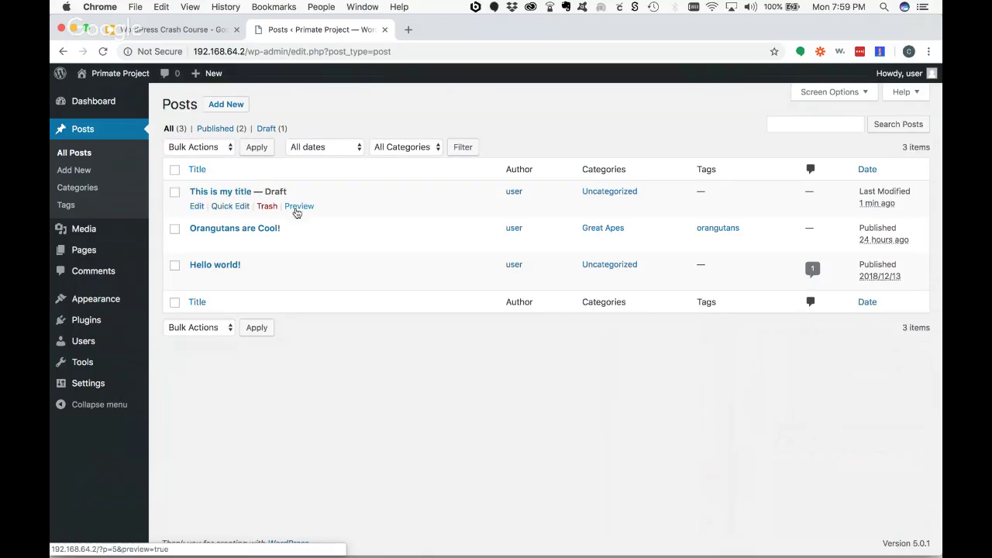
left_click(267, 207)
left_click(271, 164)
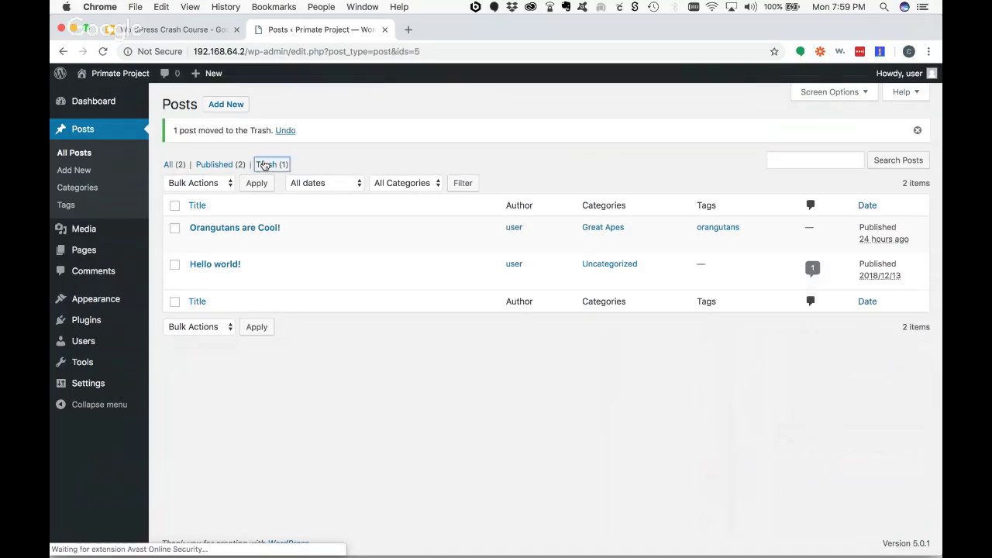
mouse_move(240, 209)
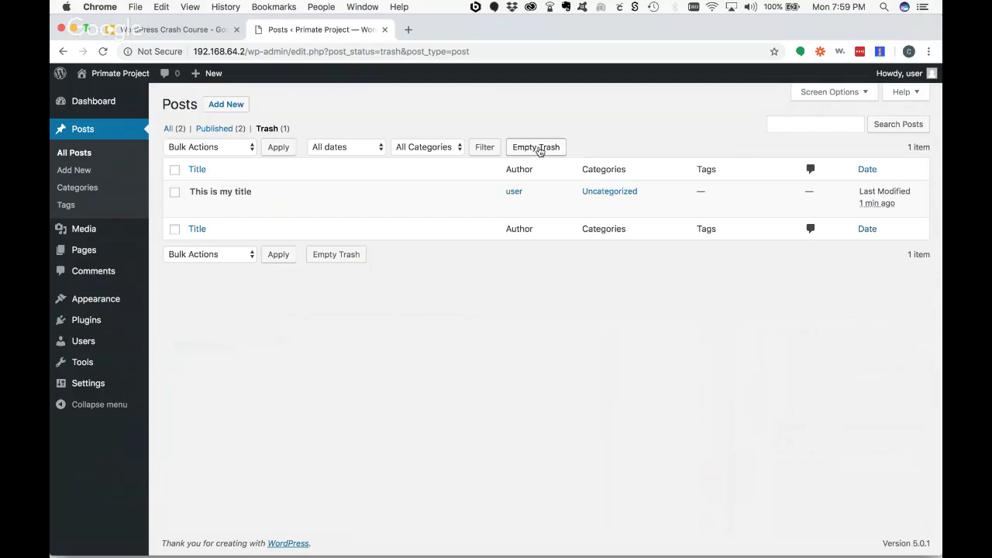
mouse_move(302, 207)
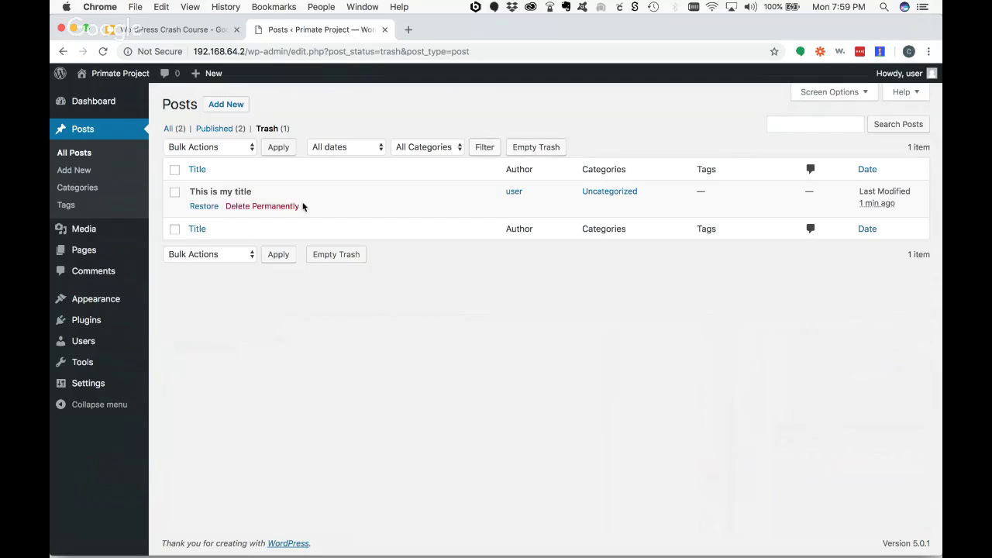
left_click(261, 206)
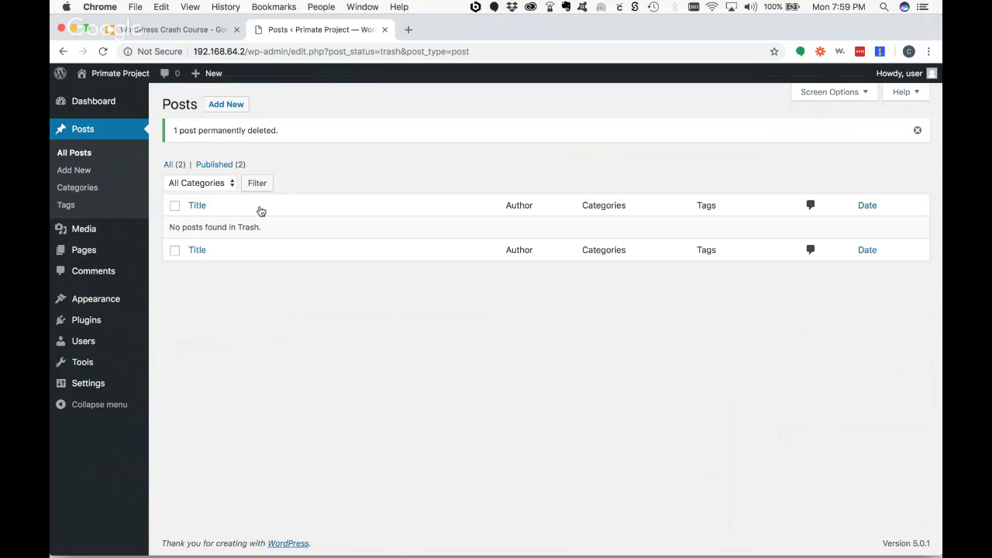
left_click(168, 164)
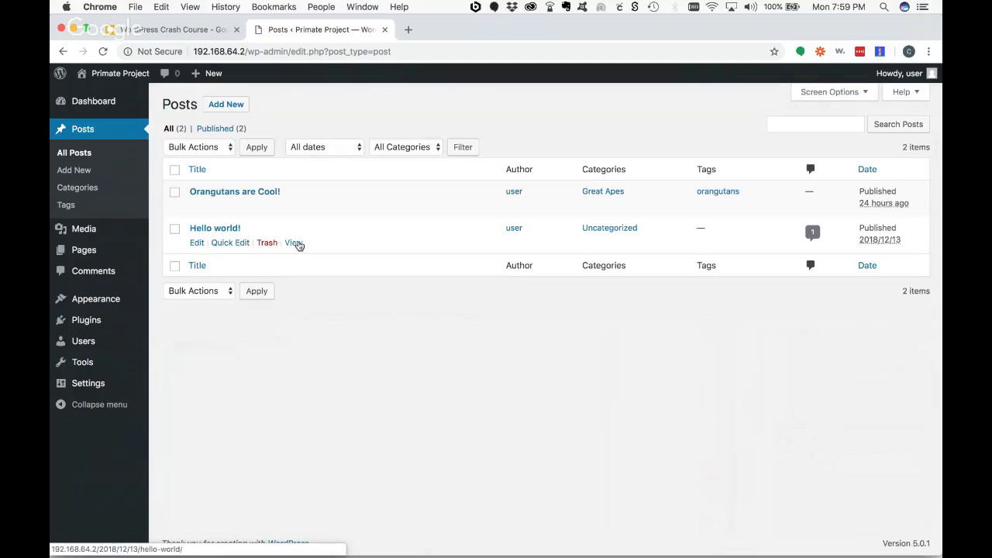
left_click(197, 243)
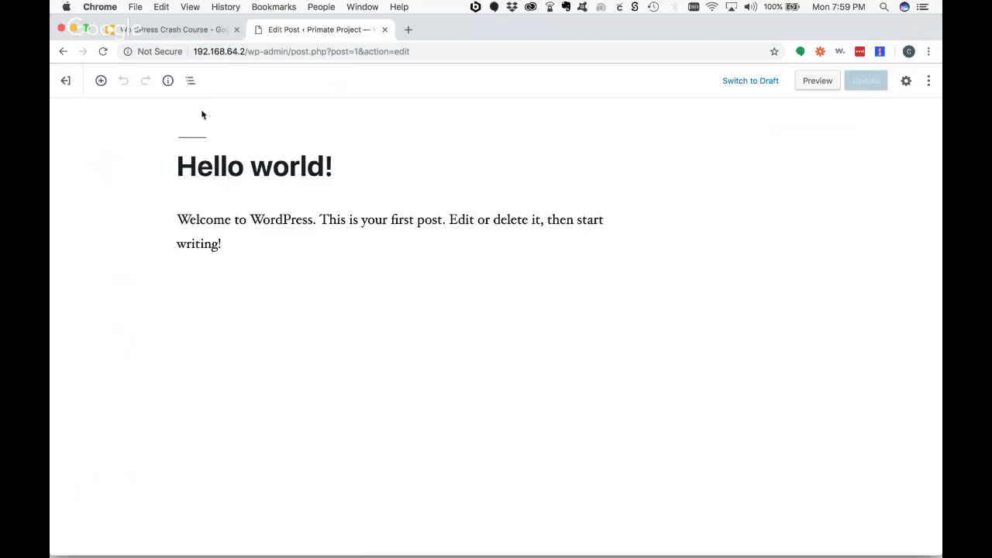
- Leave 'Hello world!' unchanged and go to Posts > Categories
left_click(65, 80)
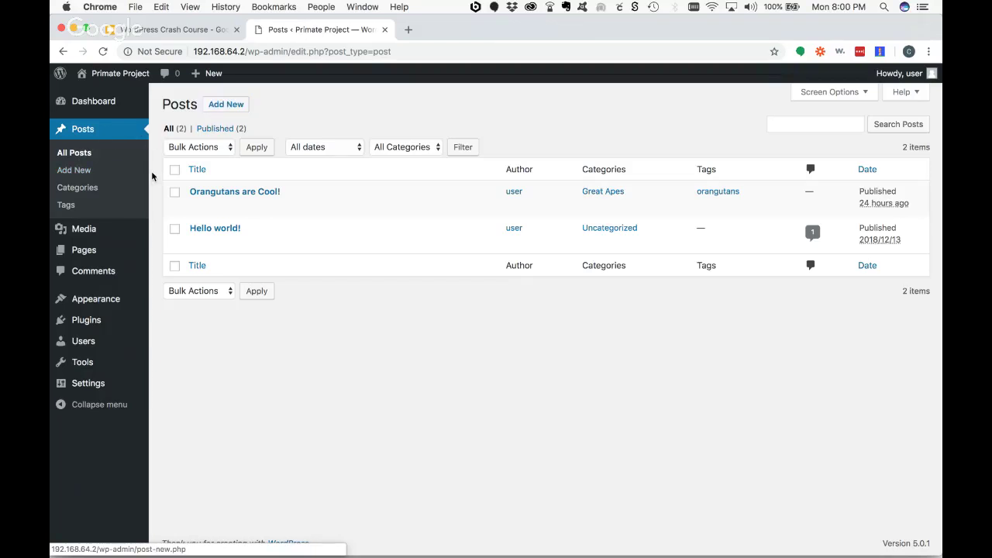
left_click(93, 189)
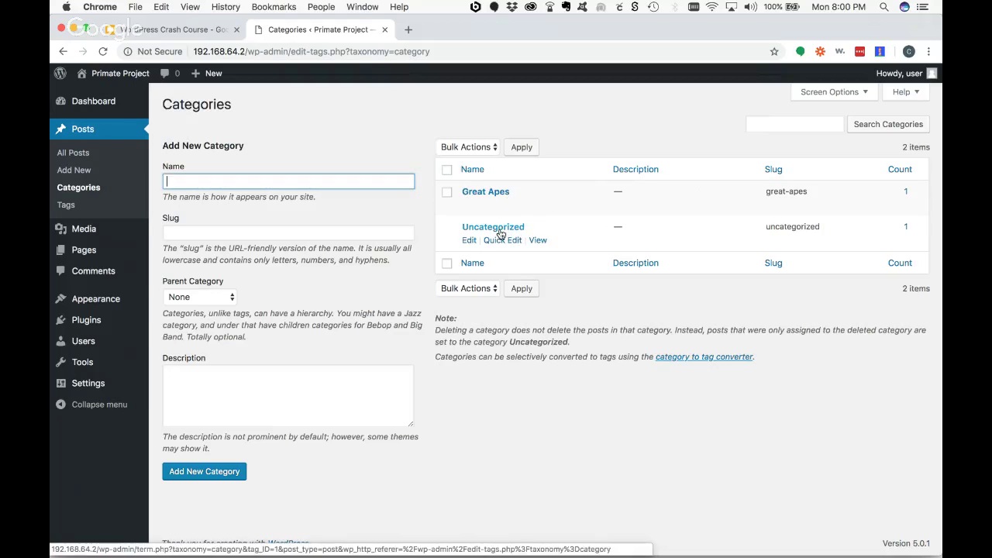
- Rename the Uncategorized category to News with slug news using Quick Edit
left_click(480, 193)
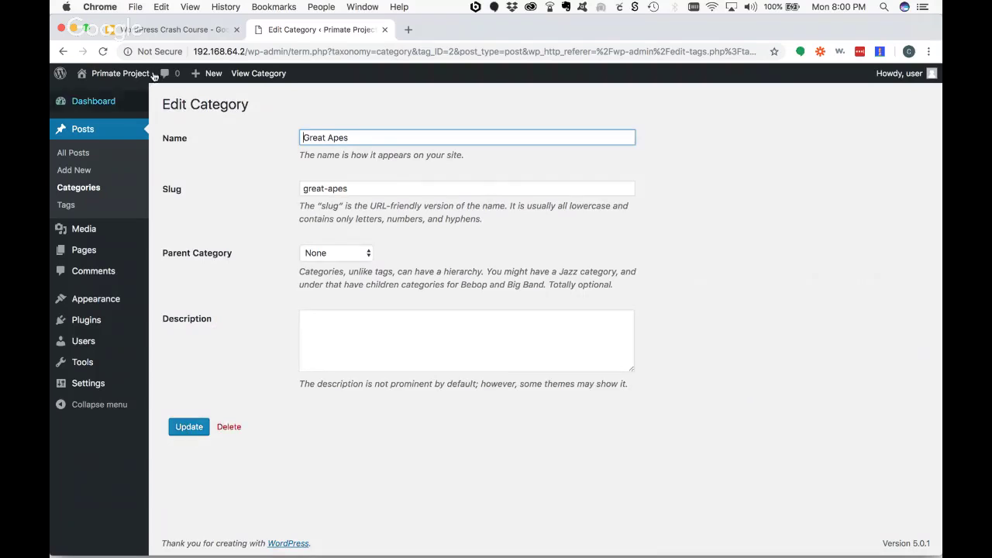
left_click(65, 51)
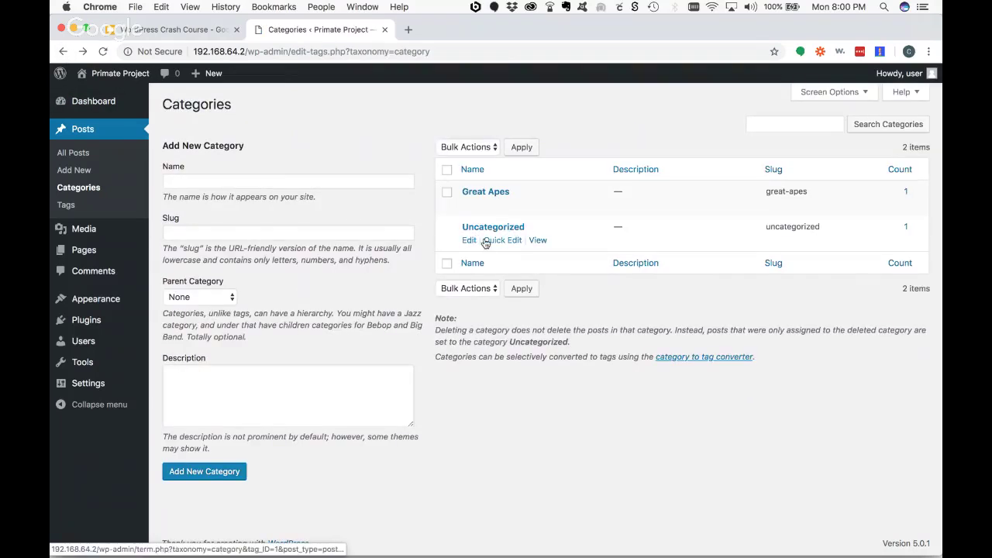
left_click(494, 241)
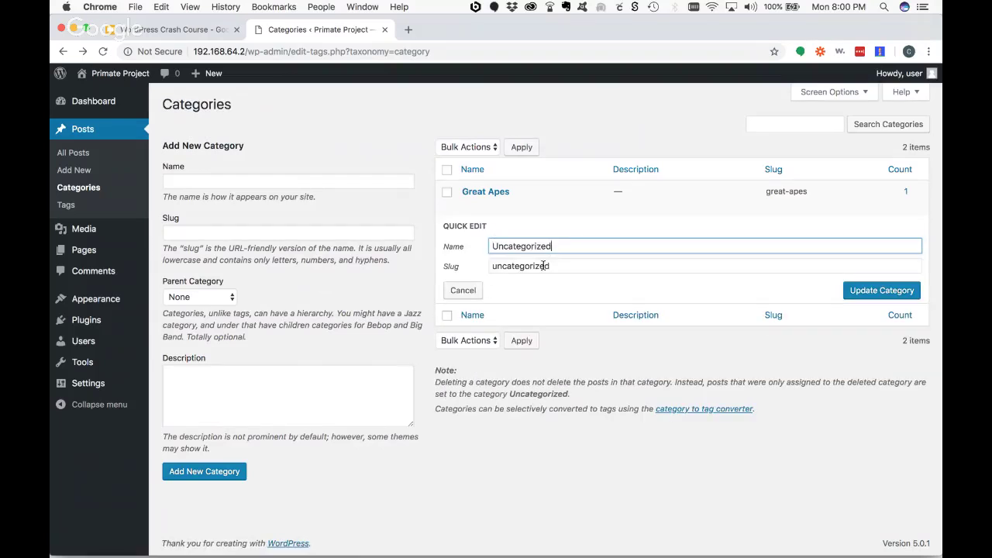
left_click_drag(569, 244, 473, 243)
type("News")
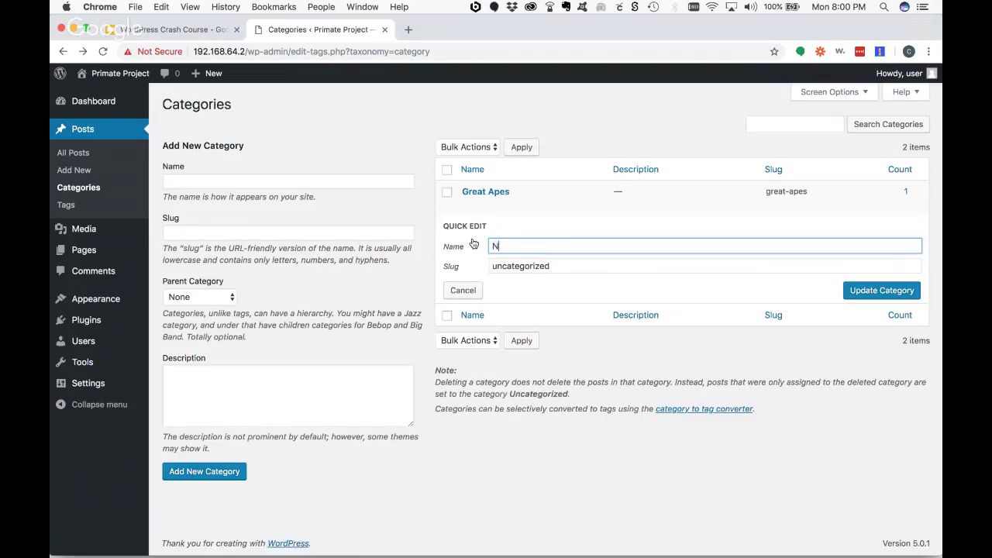
key("Tab")
type("ne")
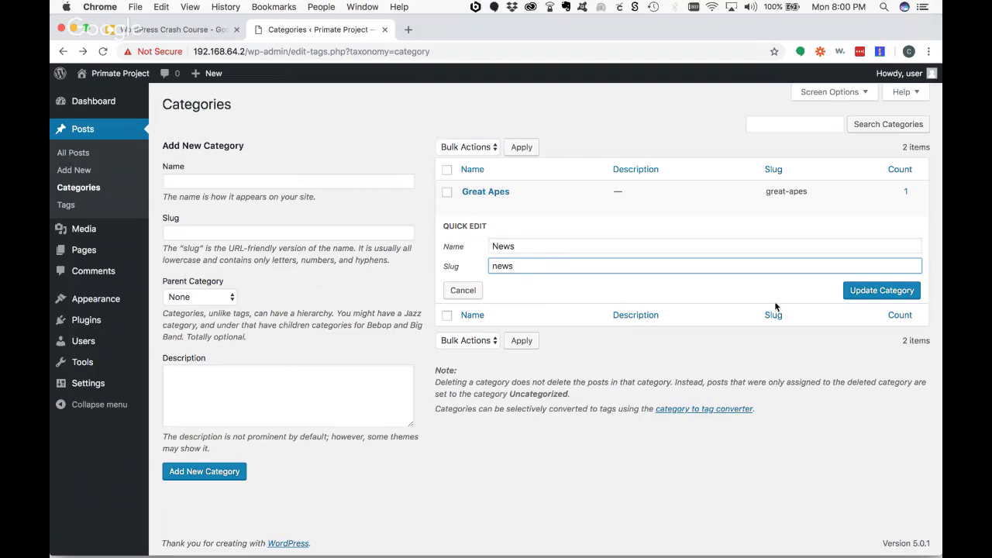
left_click(852, 290)
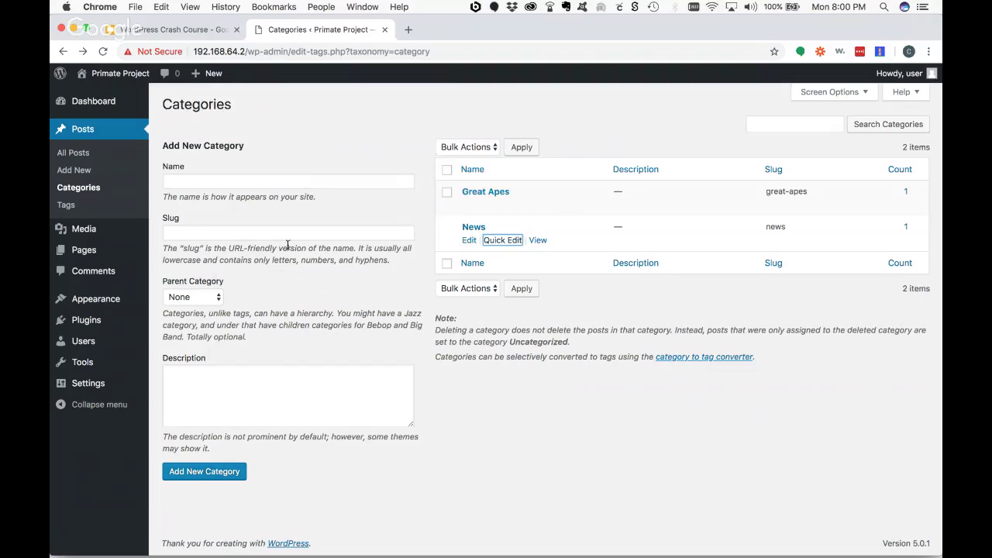
- Leave the parent category at None and go to the Tags page
left_click(214, 297)
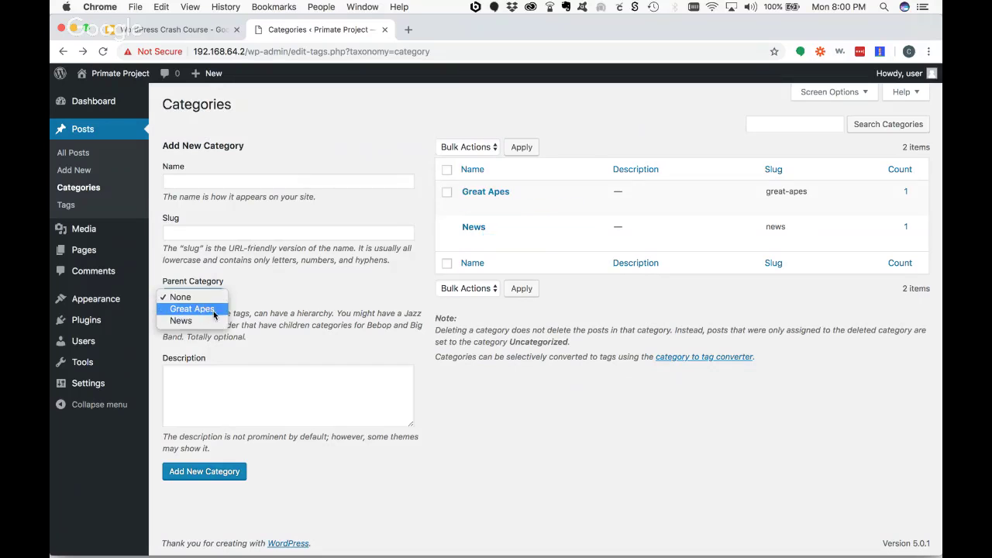
left_click(462, 411)
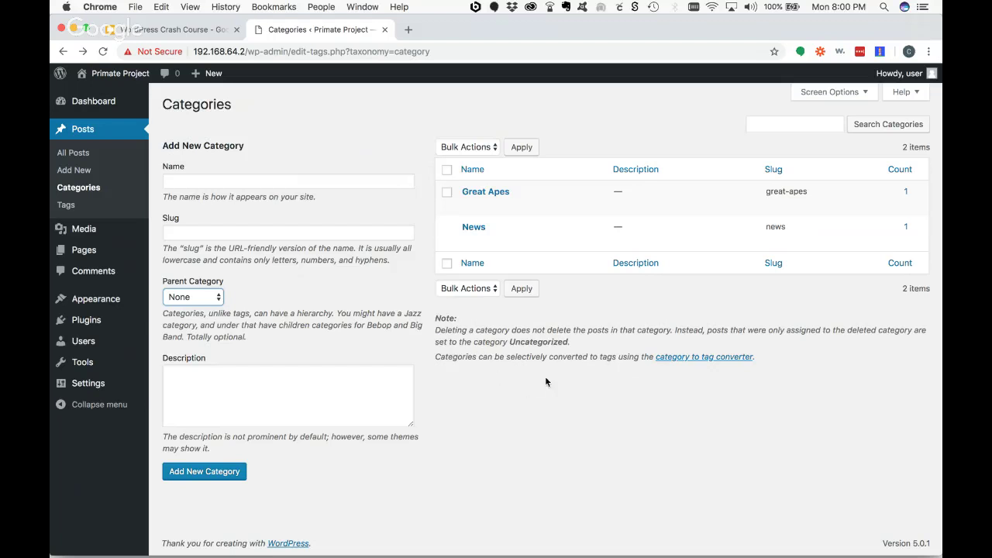
left_click(66, 205)
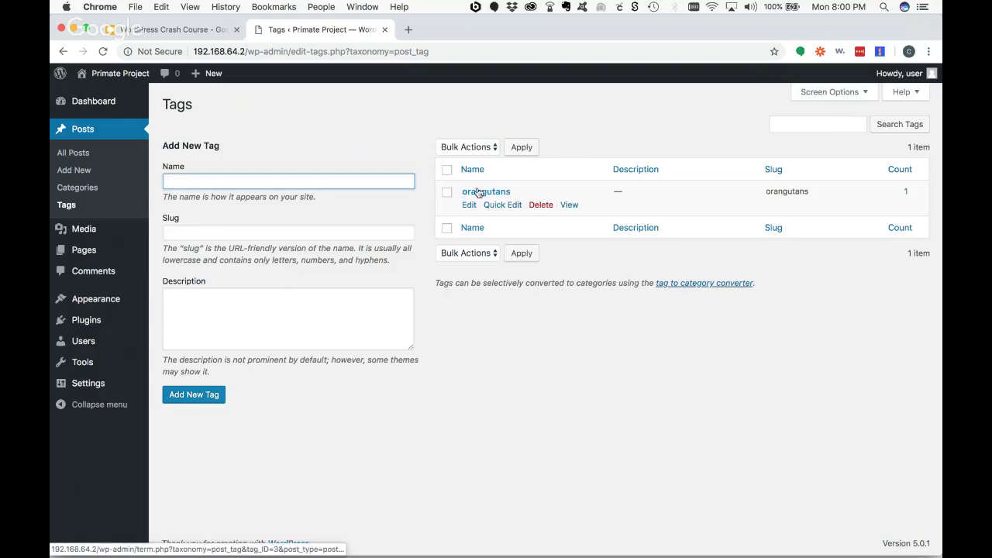
- Check the orangutans tag without changes, then present the WordPress Crash Course slides full screen
left_click(469, 205)
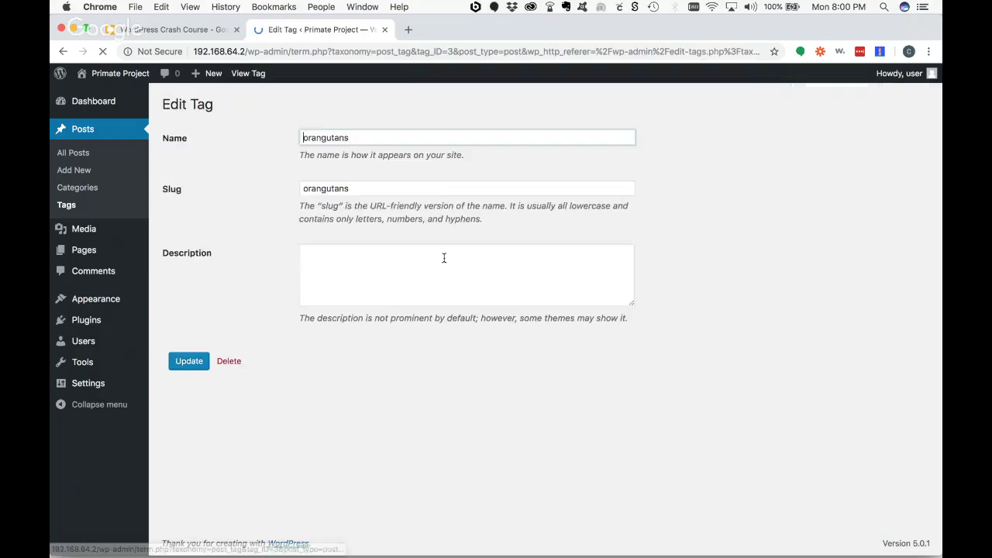
left_click(356, 192)
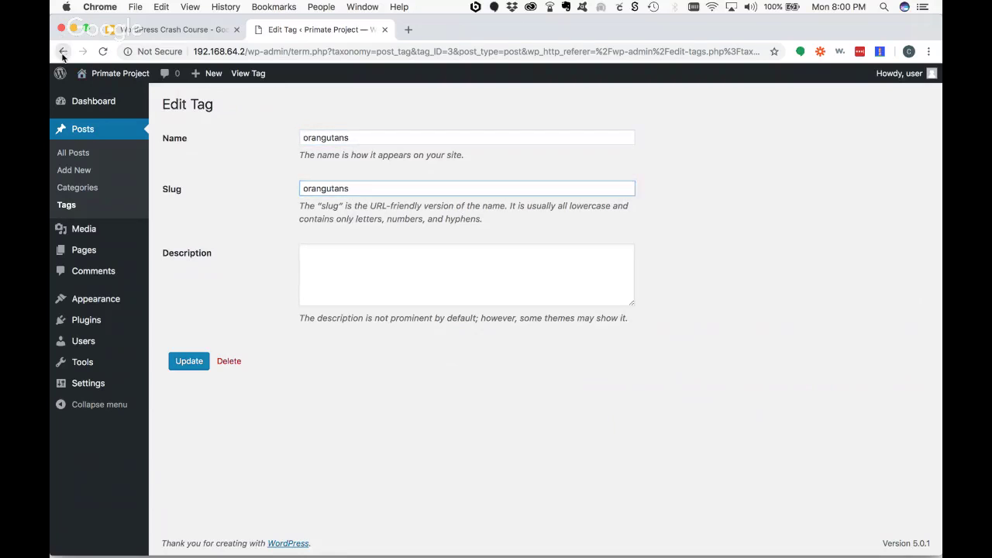
left_click(63, 51)
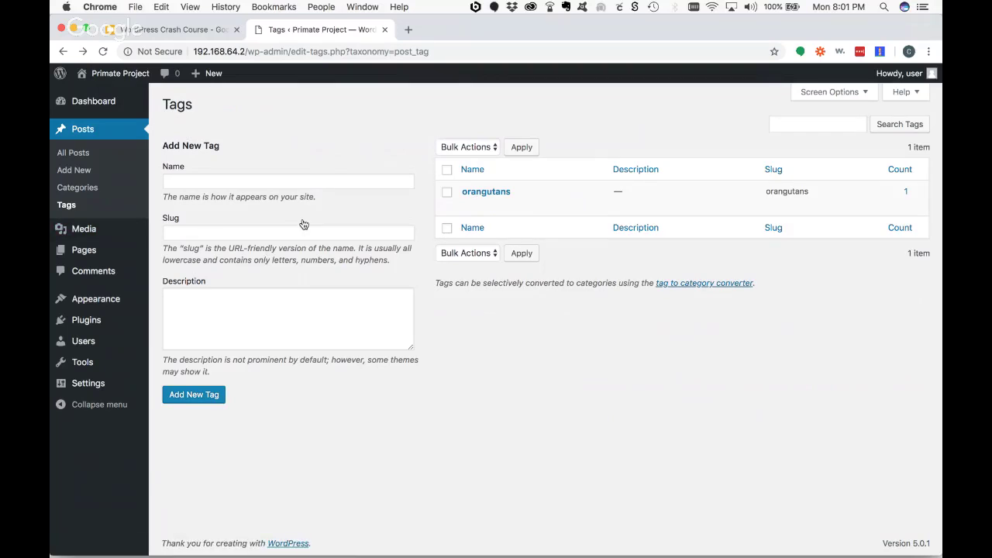
left_click(190, 29)
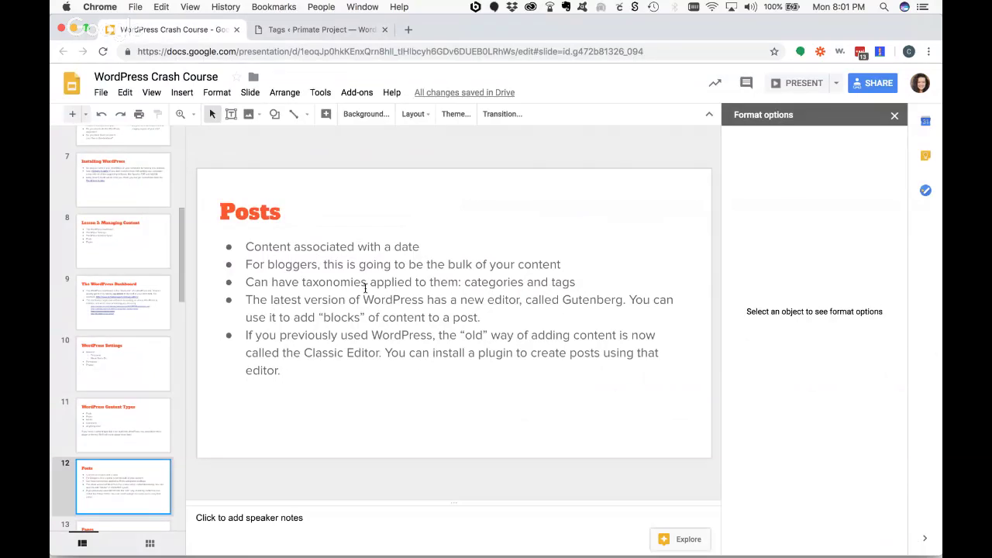
left_click(798, 86)
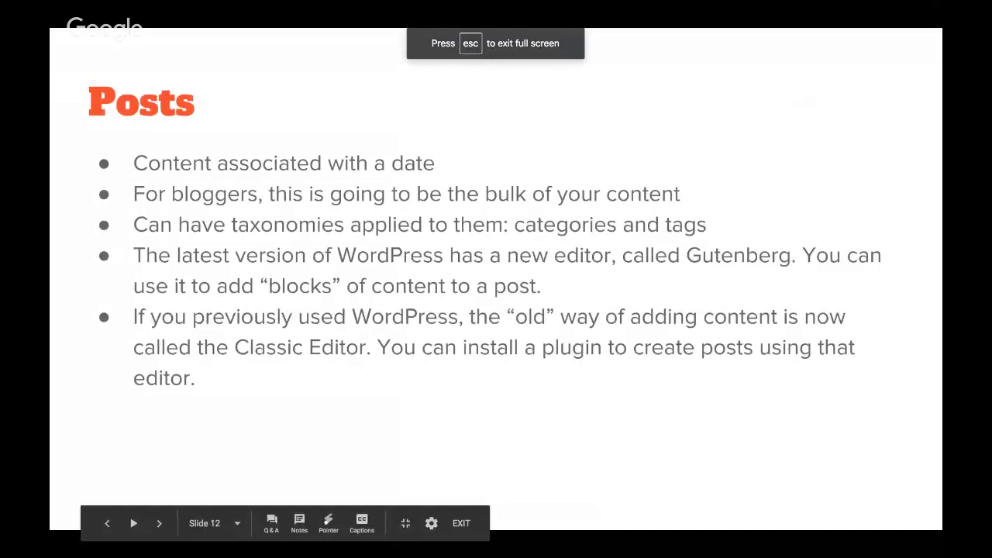
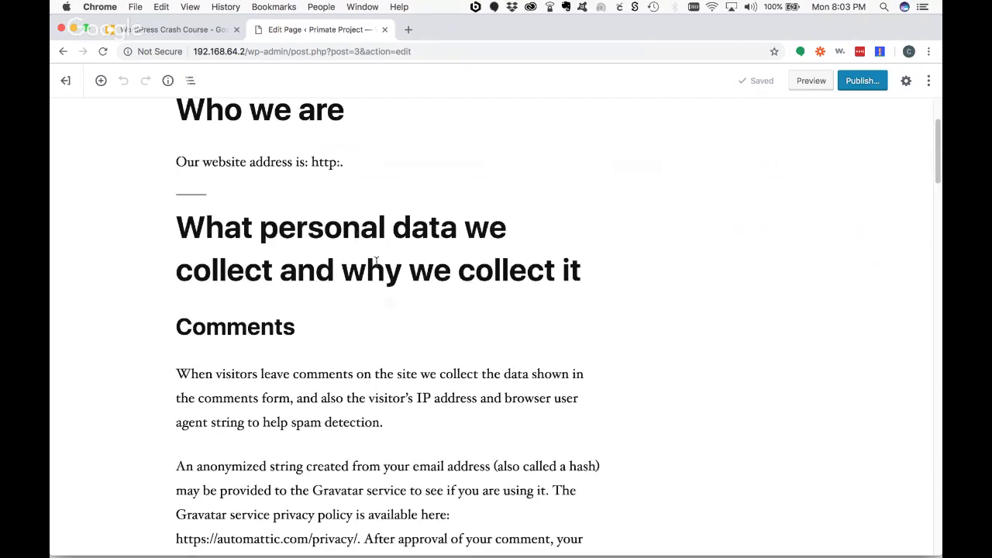
- Scroll through the Privacy Policy draft, then go back to the All Pages list
scroll(376, 260, "down", 10)
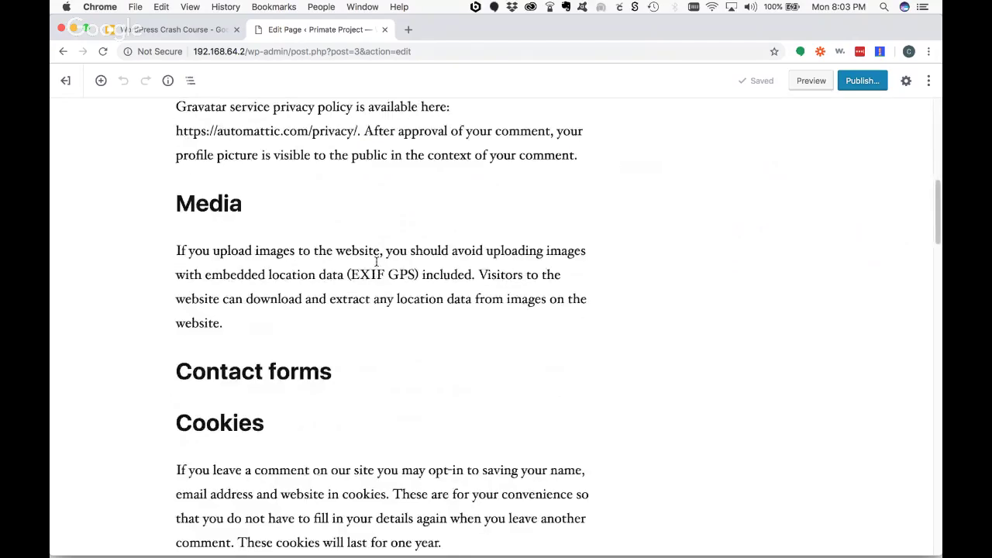
scroll(376, 260, "down", 20)
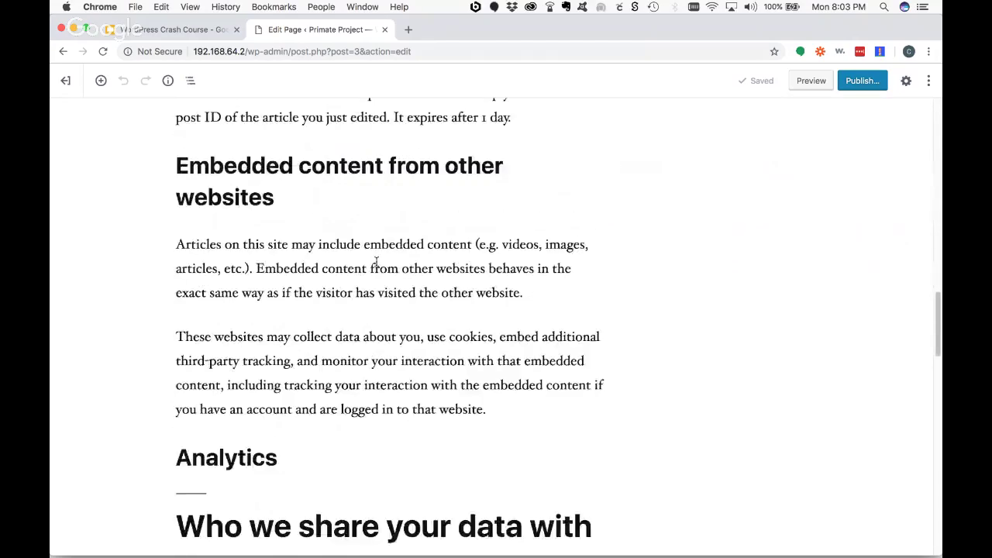
scroll(376, 261, "down", 15)
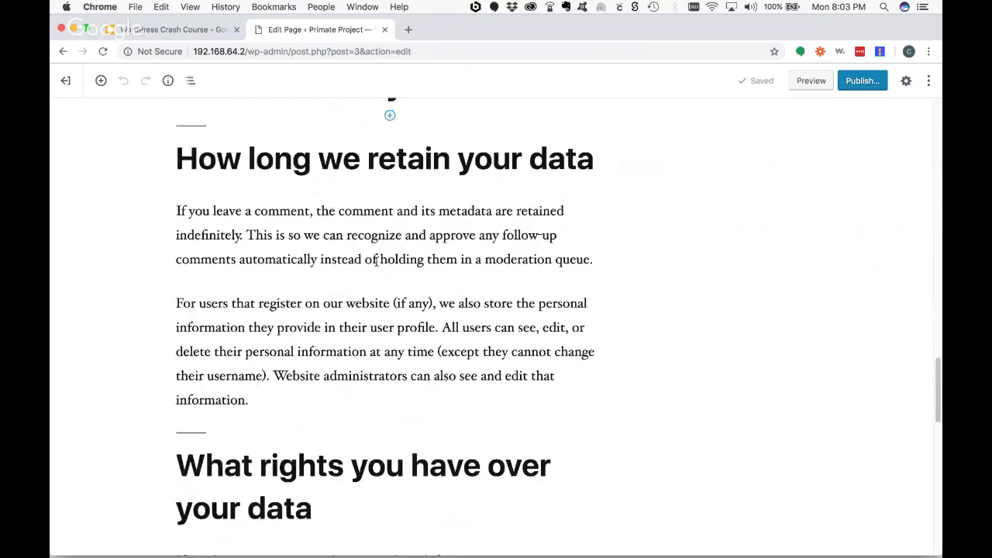
scroll(376, 261, "down", 20)
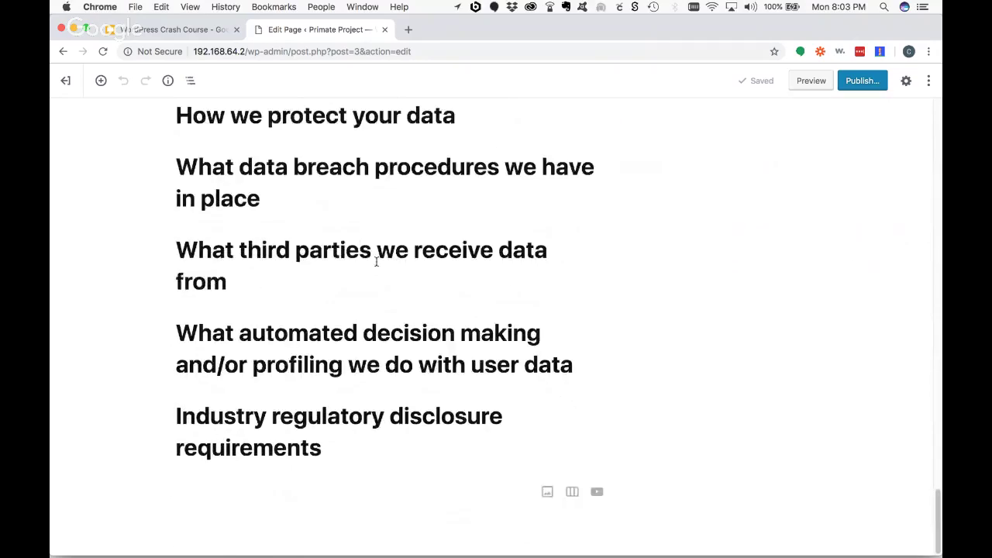
scroll(403, 356, "up", 20)
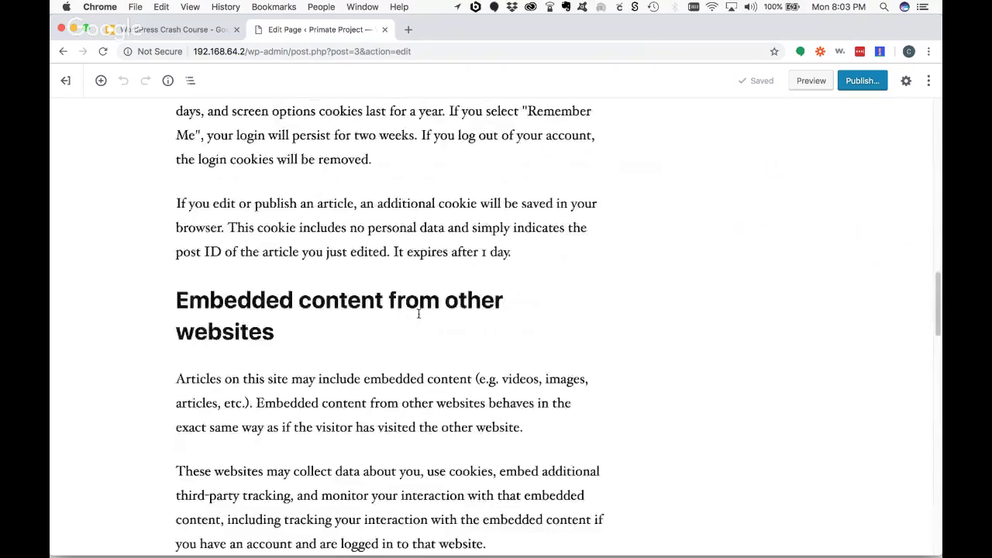
left_click(66, 80)
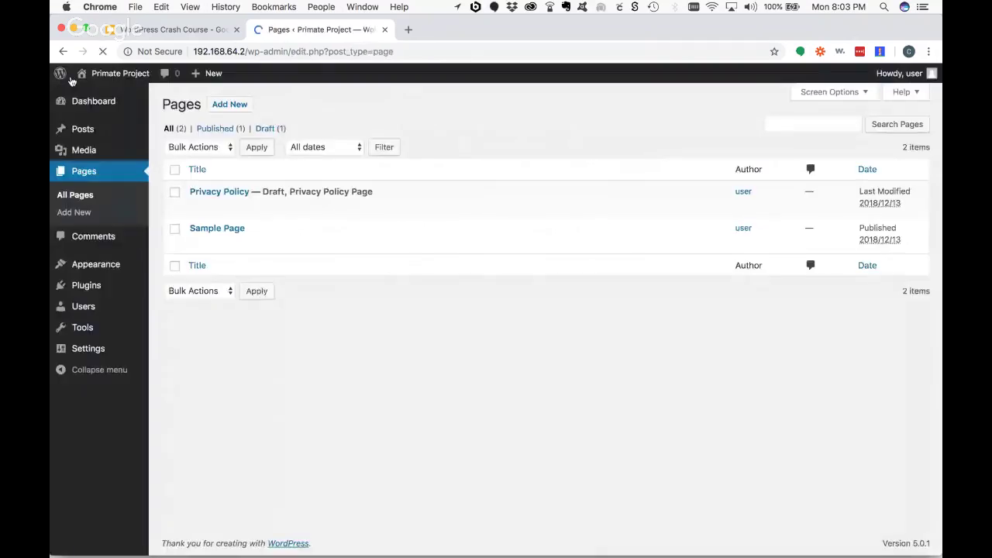
- Add a new page titled 'Contact Us' with the line 'You can email us at' plus the site's contact e-mail
left_click(238, 106)
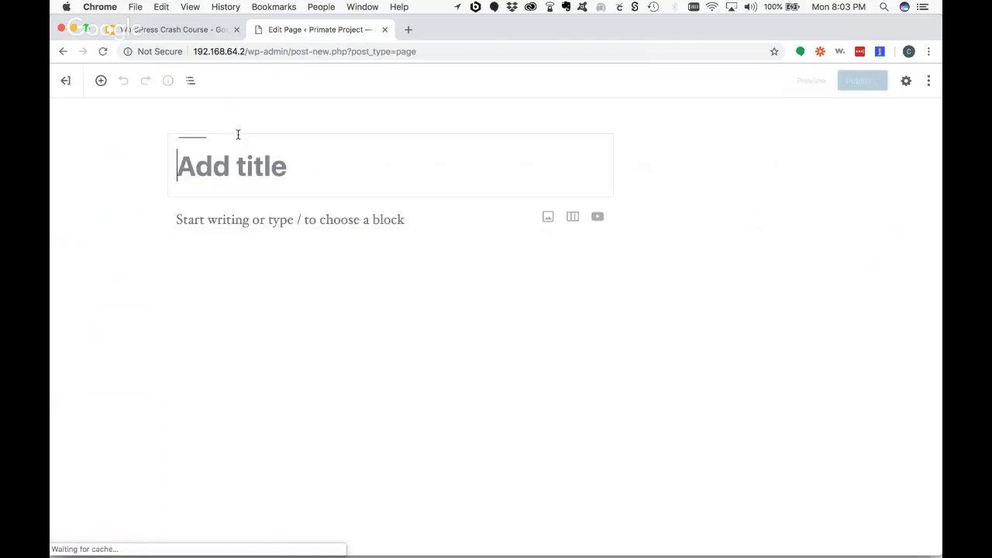
type("Contact Us")
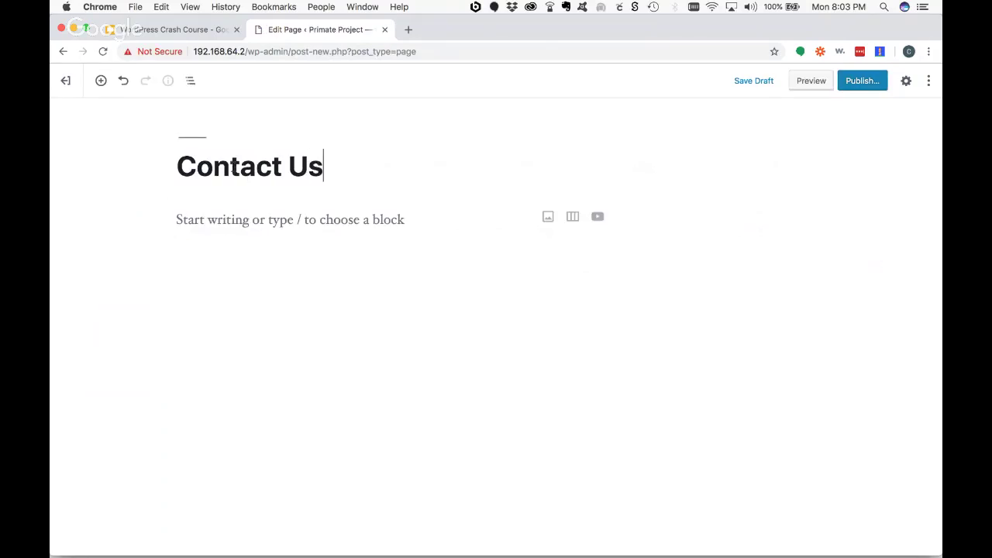
key("Return")
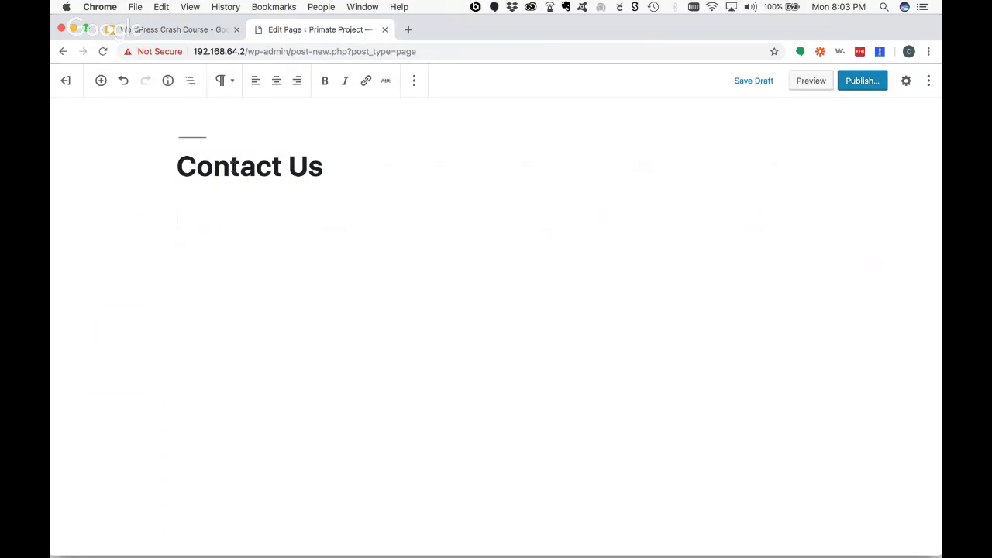
type("You can email us a")
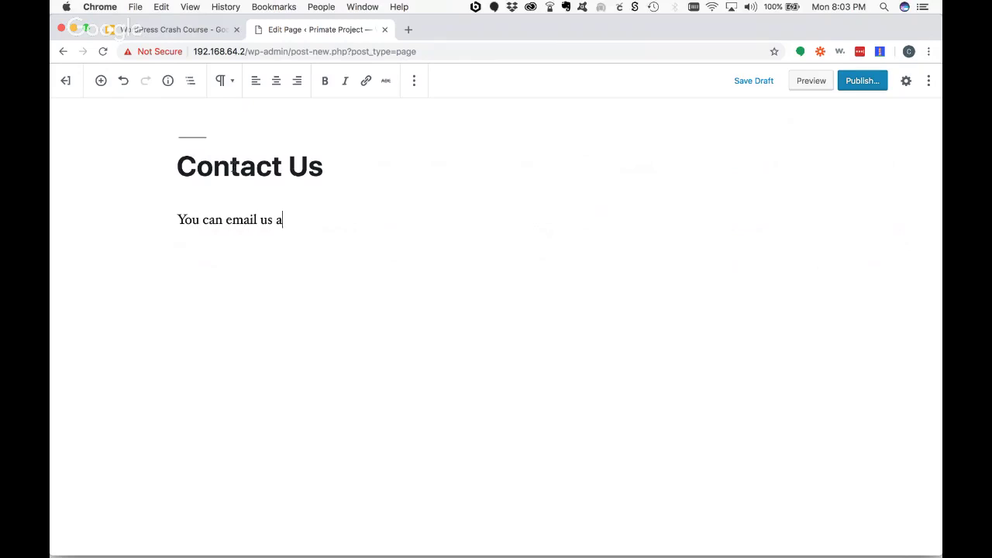
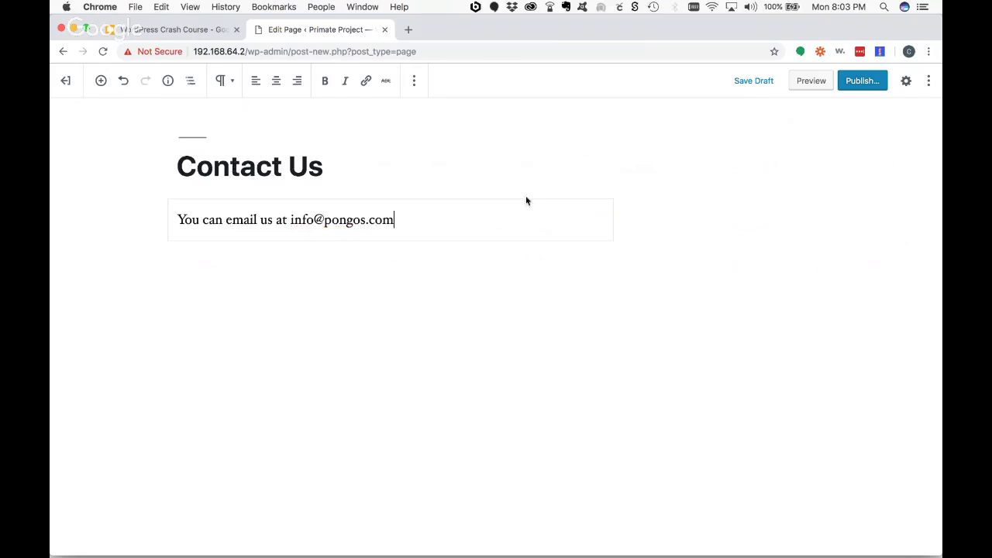
- Preview the Contact Us page, then close the preview
left_click(803, 85)
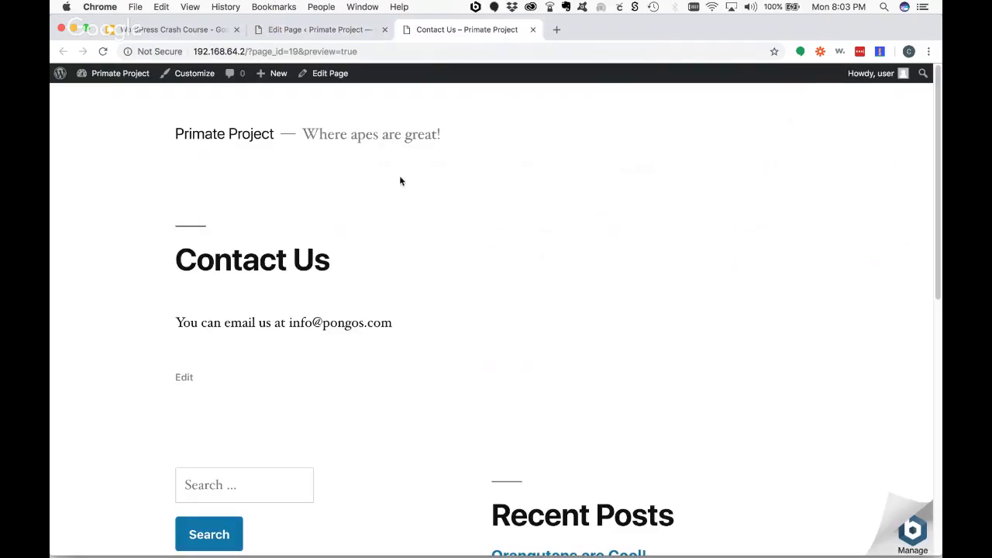
scroll(461, 231, "down", 2)
scroll(462, 230, "up", 2)
left_click(532, 29)
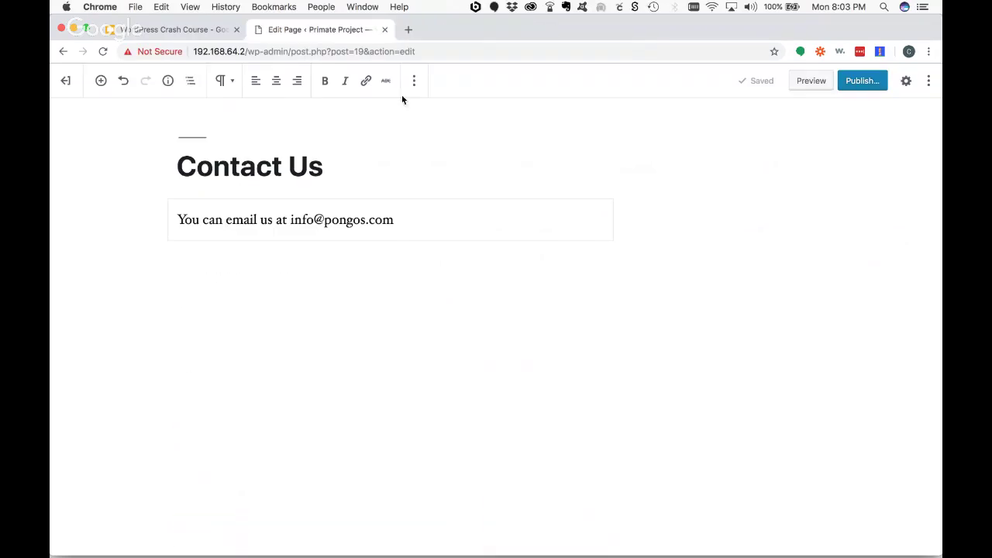
- Open the Document settings and check the Visibility (Public) and Publish options
left_click(928, 81)
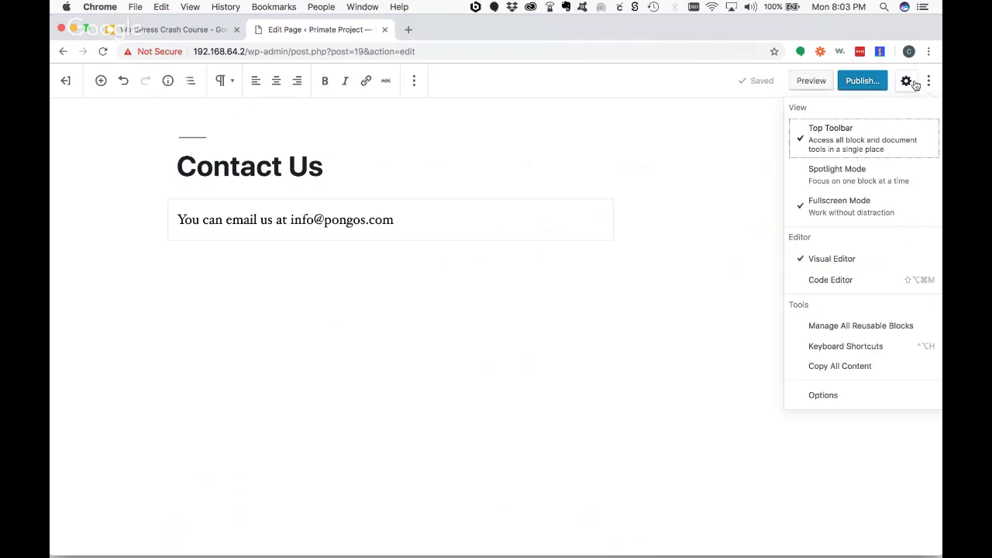
left_click(905, 81)
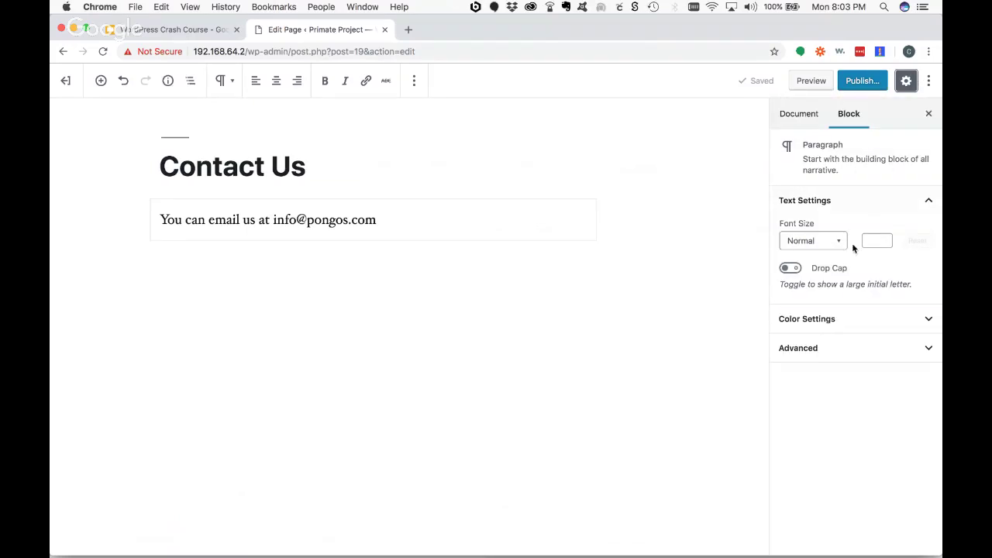
left_click(792, 118)
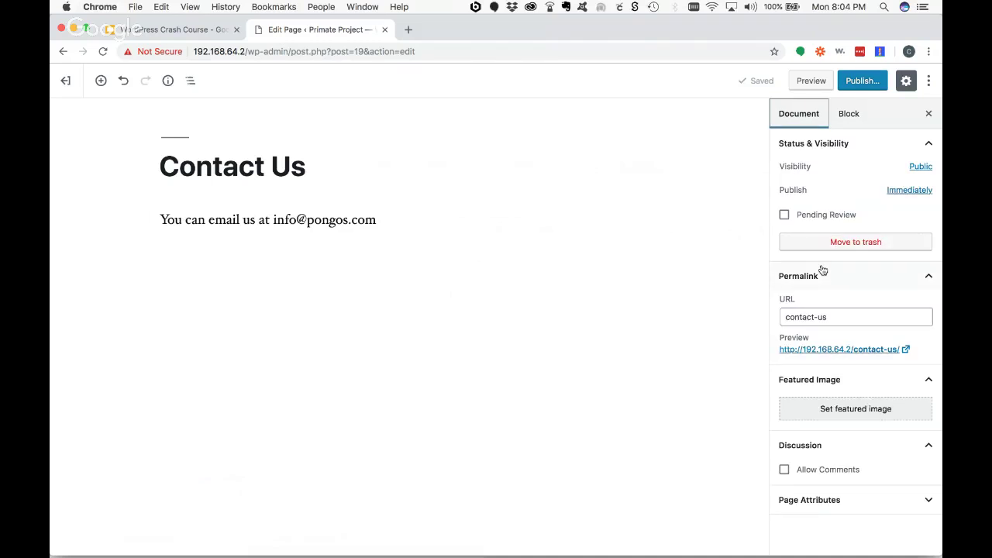
left_click(917, 171)
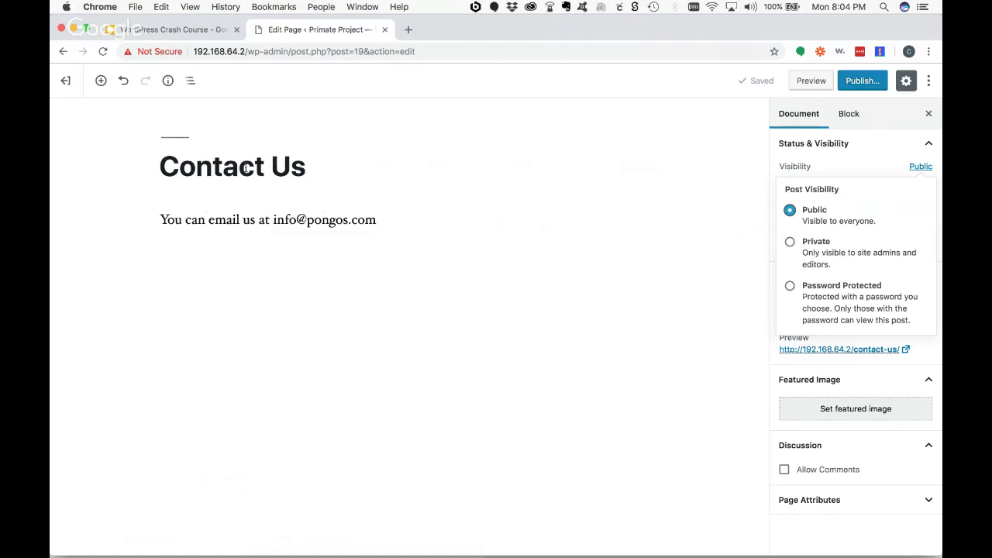
left_click(926, 166)
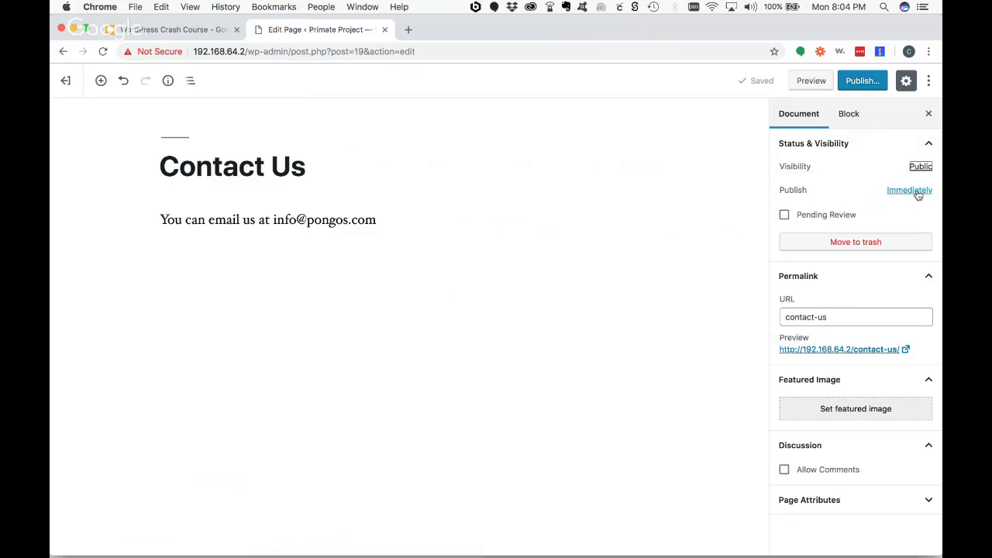
left_click(916, 194)
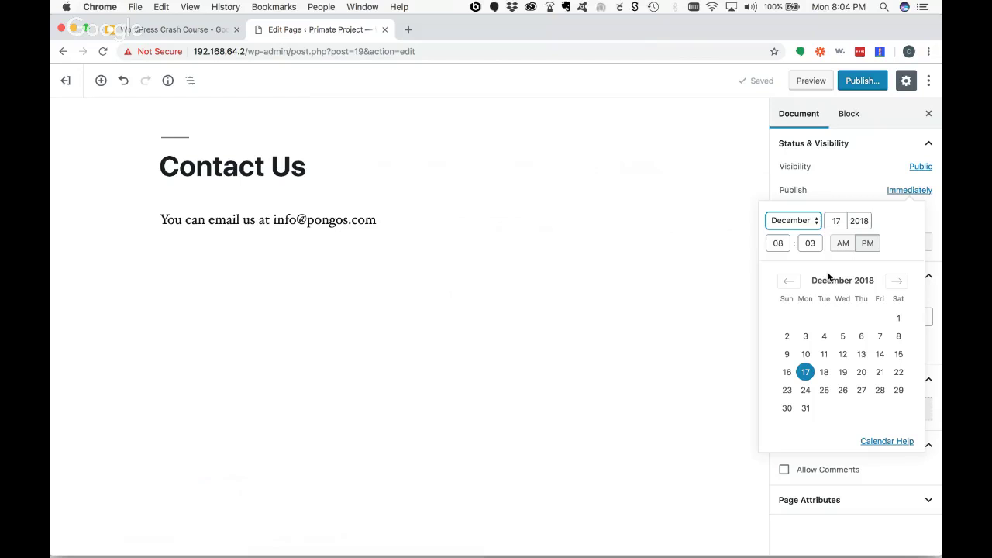
left_click(900, 194)
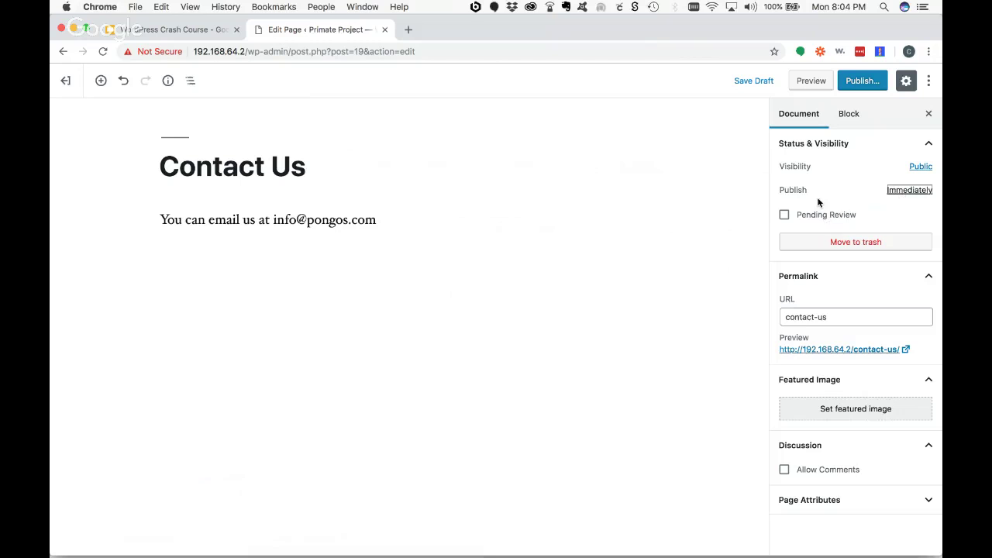
- Tick the Pending Review checkbox for the Contact Us page
left_click(783, 215)
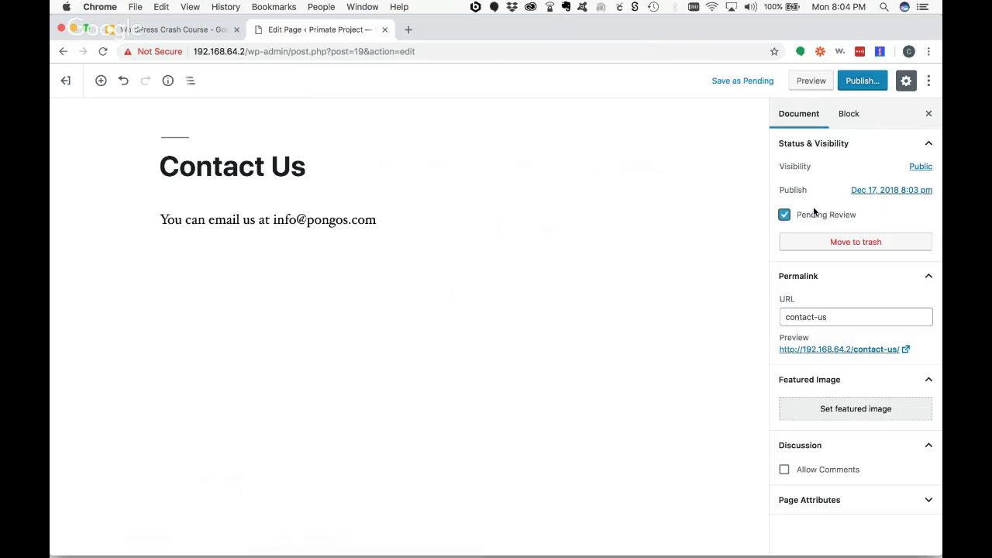
left_click(783, 216)
left_click(784, 216)
- Clear Pending Review and shorten the URL slug from contact-us to contact
left_click(784, 215)
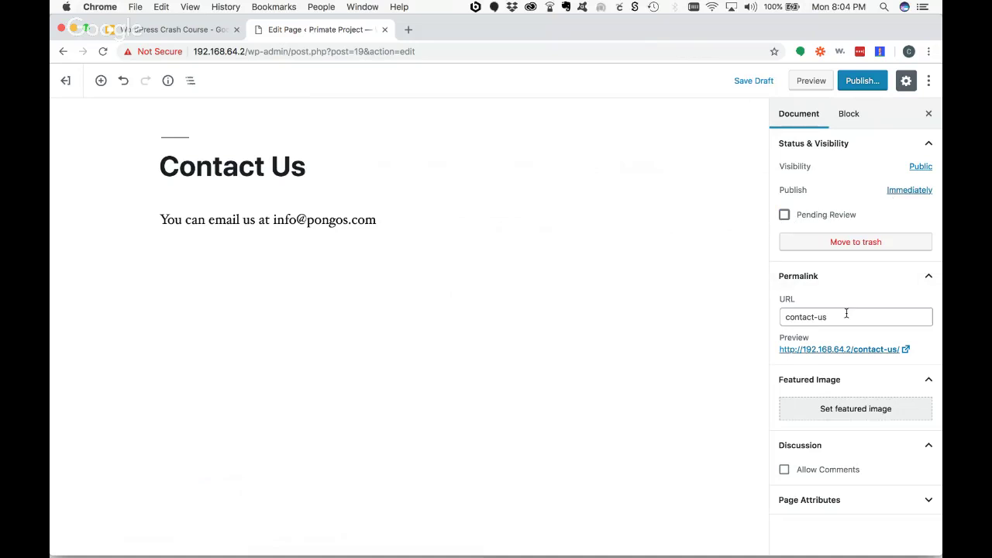
left_click_drag(824, 316, 814, 318)
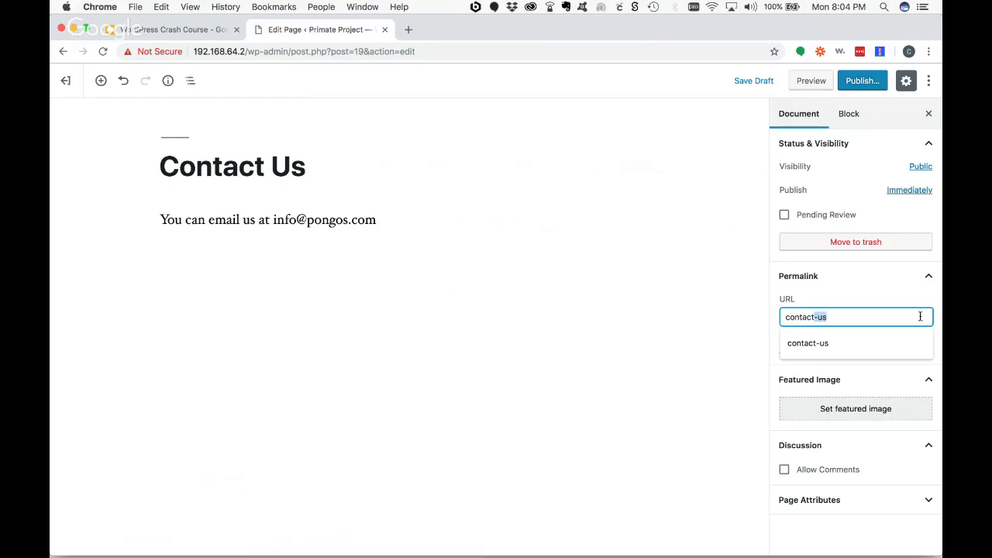
key("BackSpace")
left_click(832, 284)
left_click(891, 288)
left_click(868, 318)
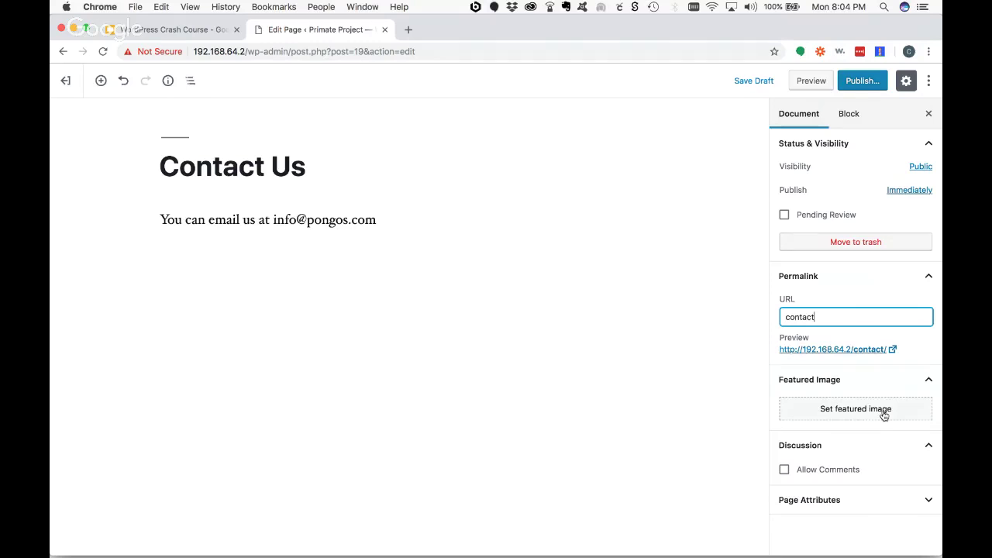
- Set the first ape photo from the media library as the featured image
left_click(883, 416)
left_click(87, 215)
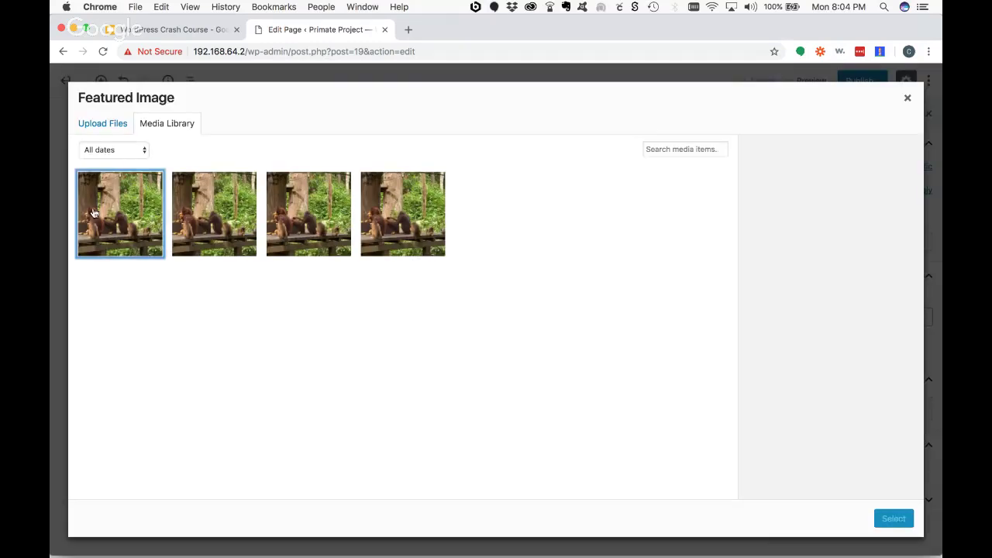
left_click(901, 525)
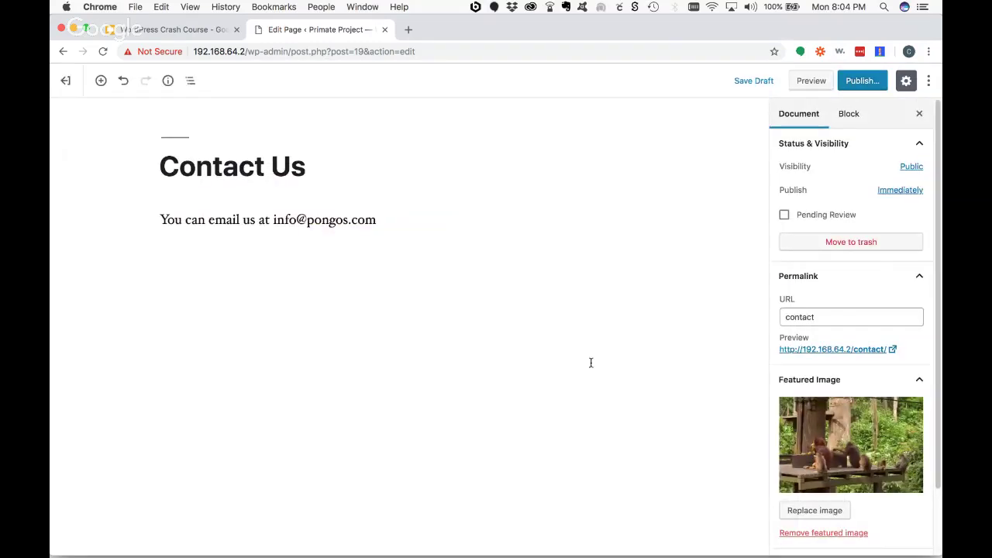
scroll(868, 469, "down", 2)
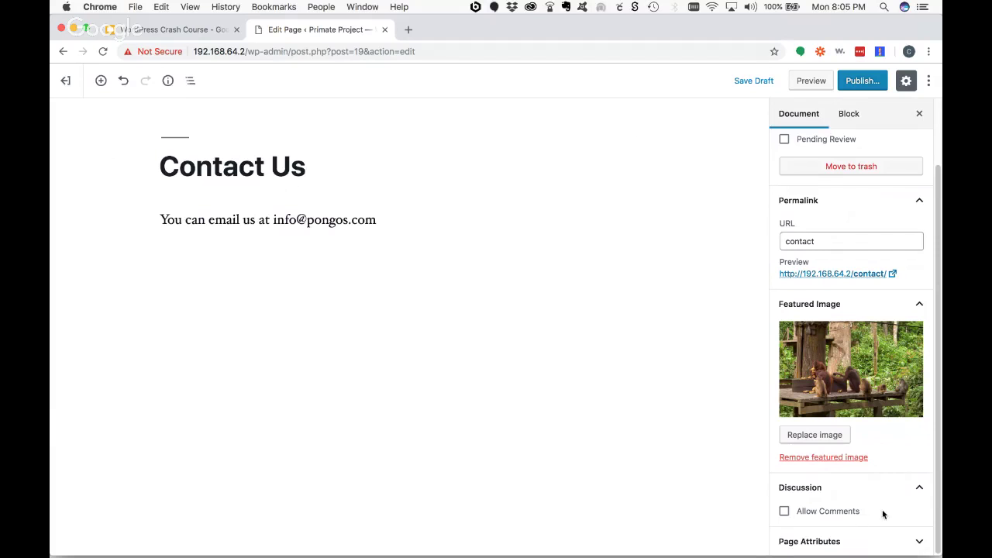
- In Page Attributes, keep Parent Page as (no parent) and select the Order value 0
left_click(919, 542)
scroll(936, 474, "down", 2)
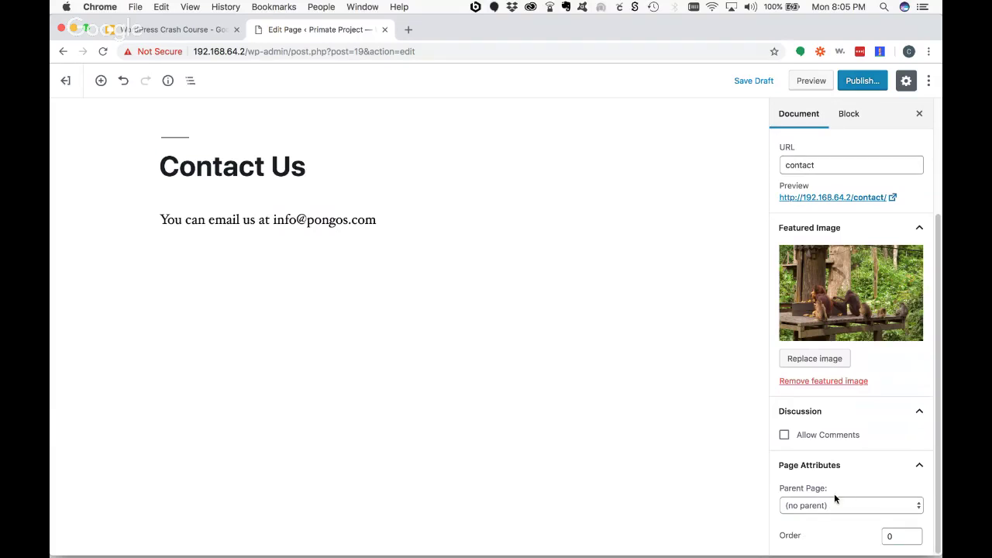
left_click(822, 506)
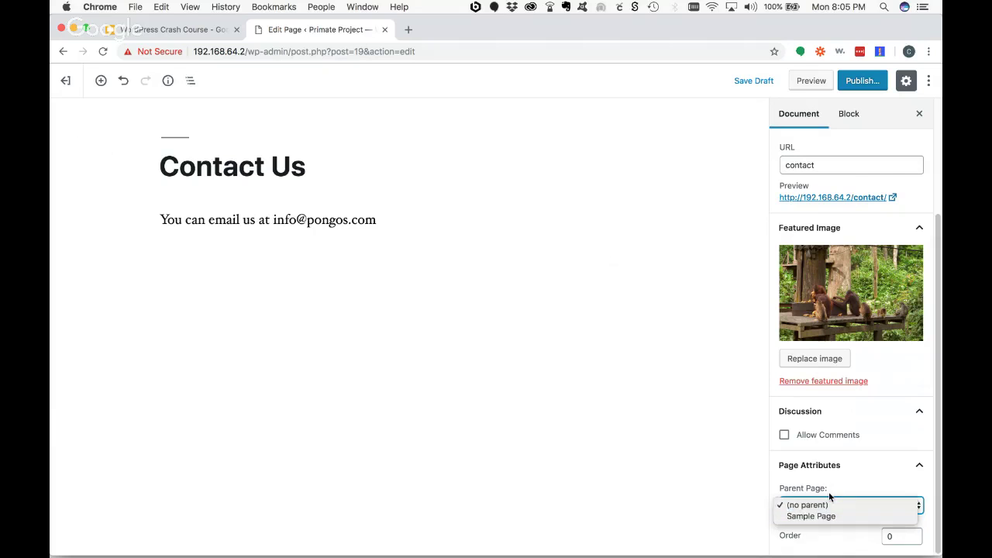
left_click(829, 494)
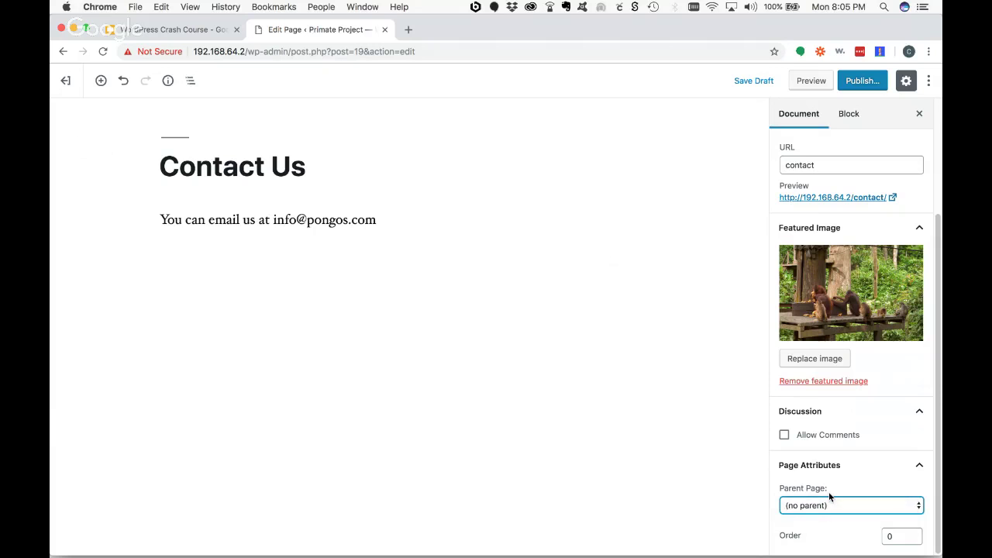
left_click(891, 536)
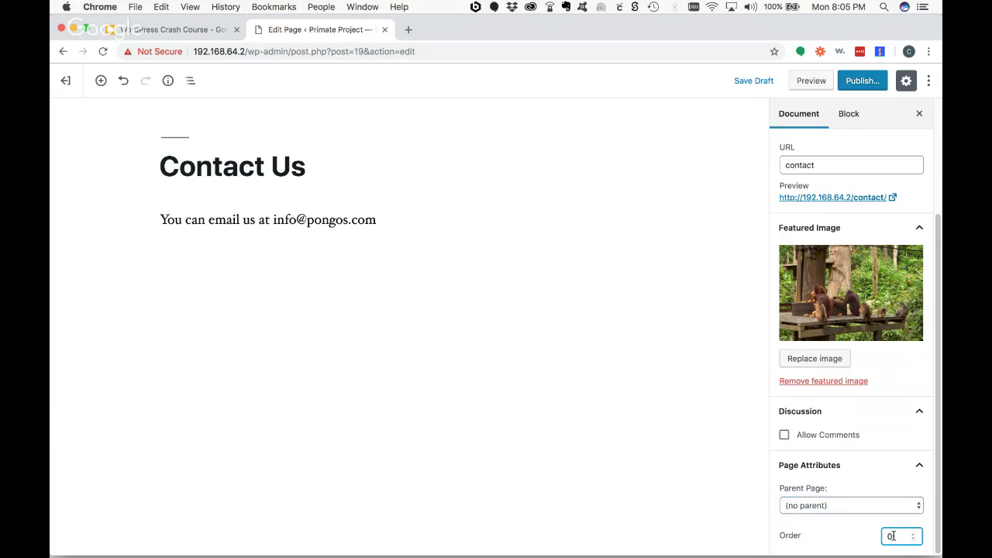
left_click_drag(892, 537, 876, 539)
- Insert the reusable App Video block below the email paragraph
left_click(919, 465)
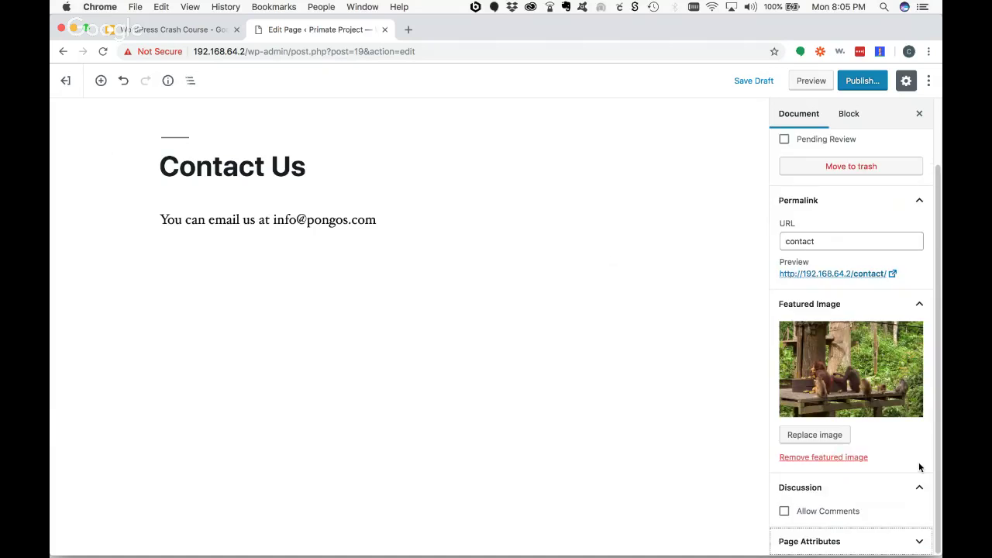
left_click(848, 115)
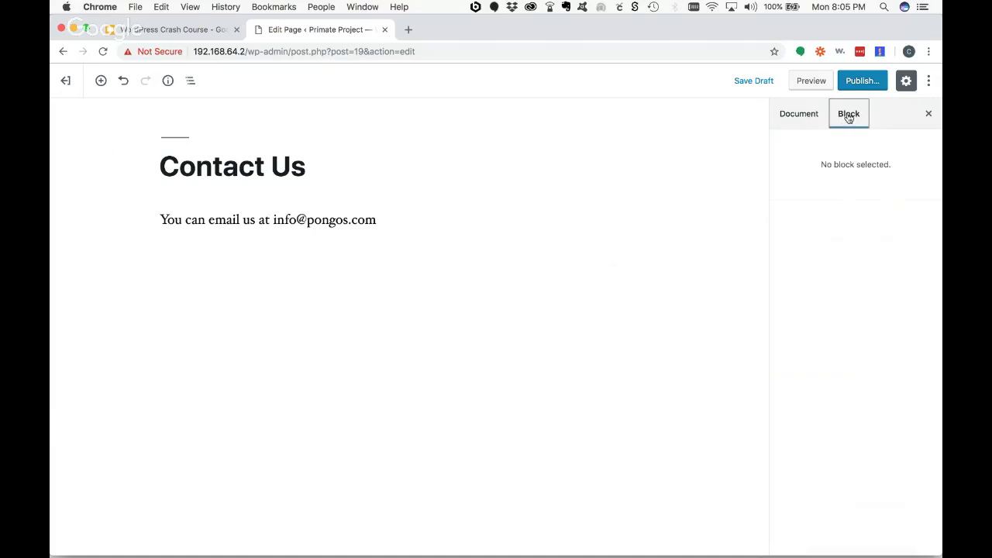
left_click(296, 219)
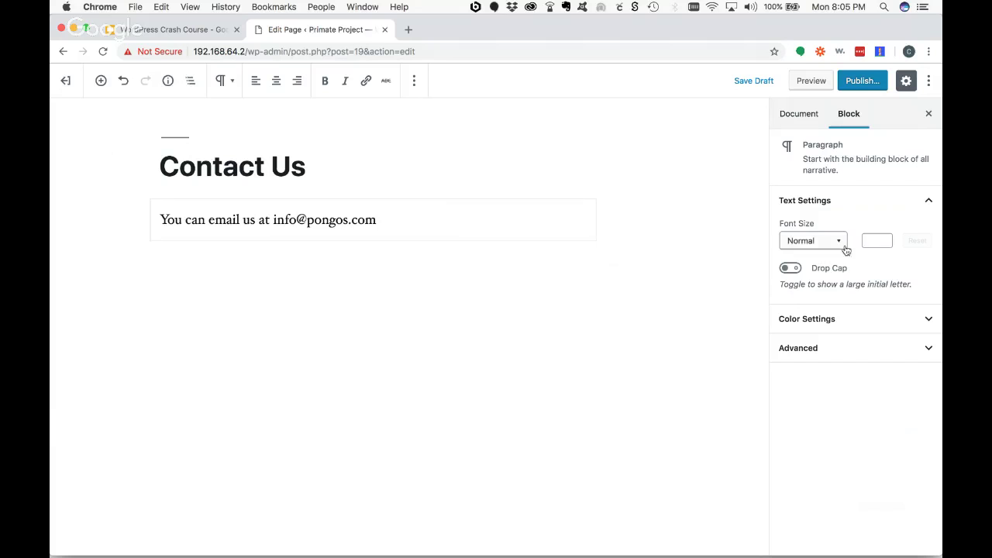
left_click(102, 81)
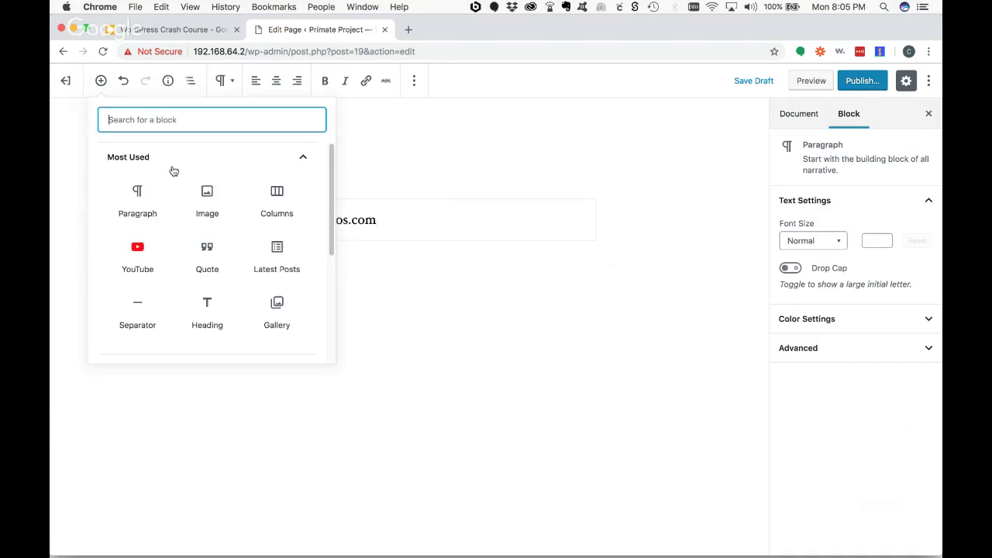
scroll(276, 264, "down", 2)
scroll(277, 271, "down", 5)
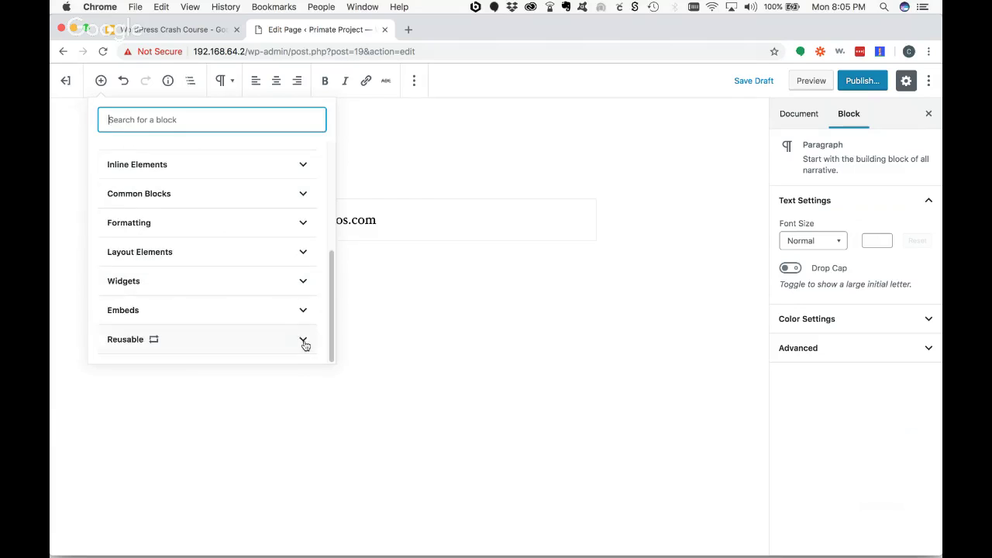
left_click(302, 338)
left_click(135, 293)
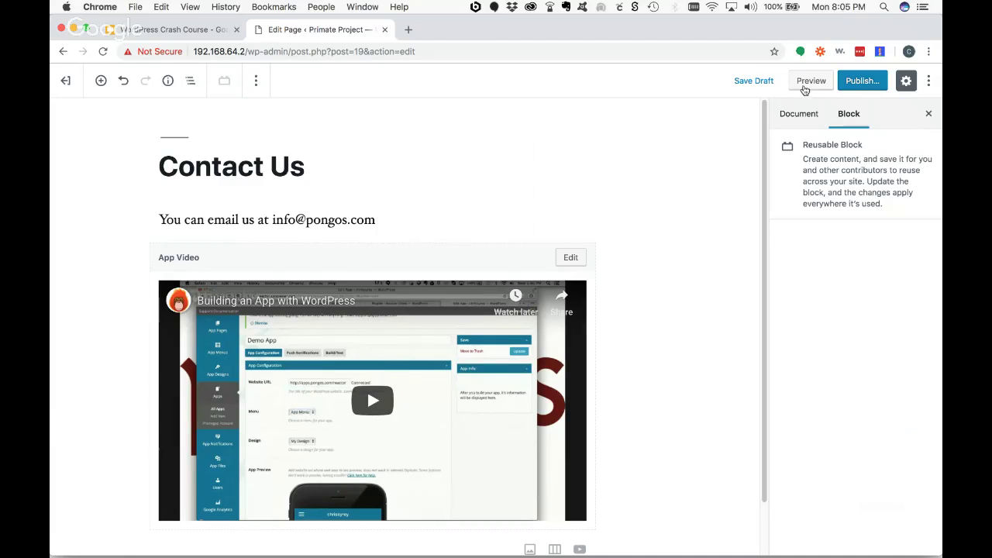
- Publish the Contact Us page and open its live /contact/ address
left_click(862, 81)
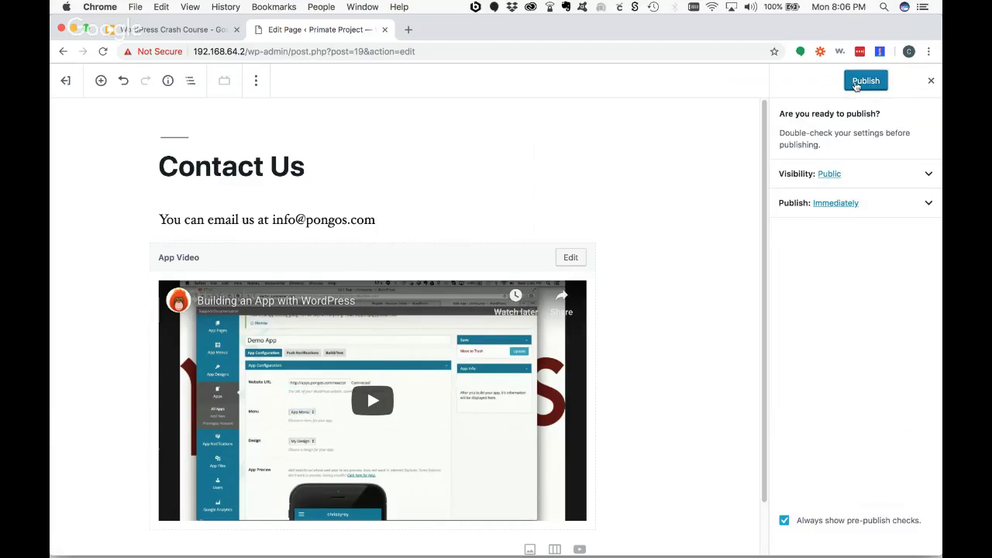
left_click(855, 86)
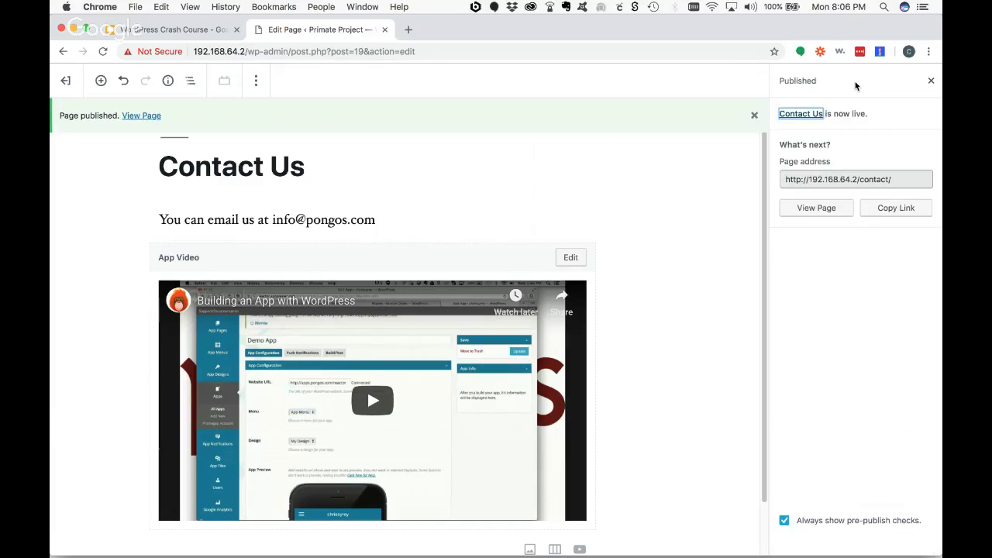
left_click(825, 210)
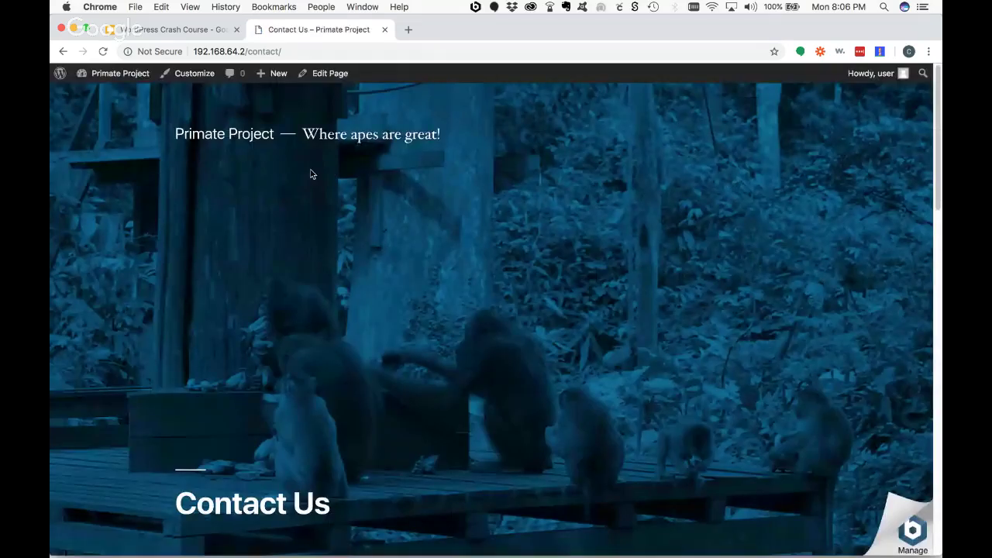
- Scroll through the live Contact Us page, then reopen it via Edit Page
scroll(514, 276, "down", 5)
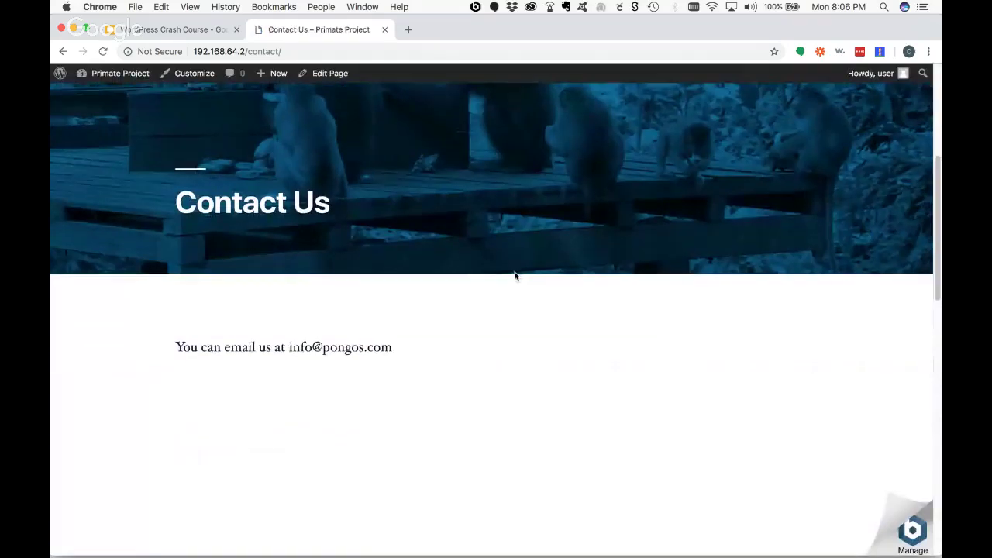
scroll(588, 284, "down", 3)
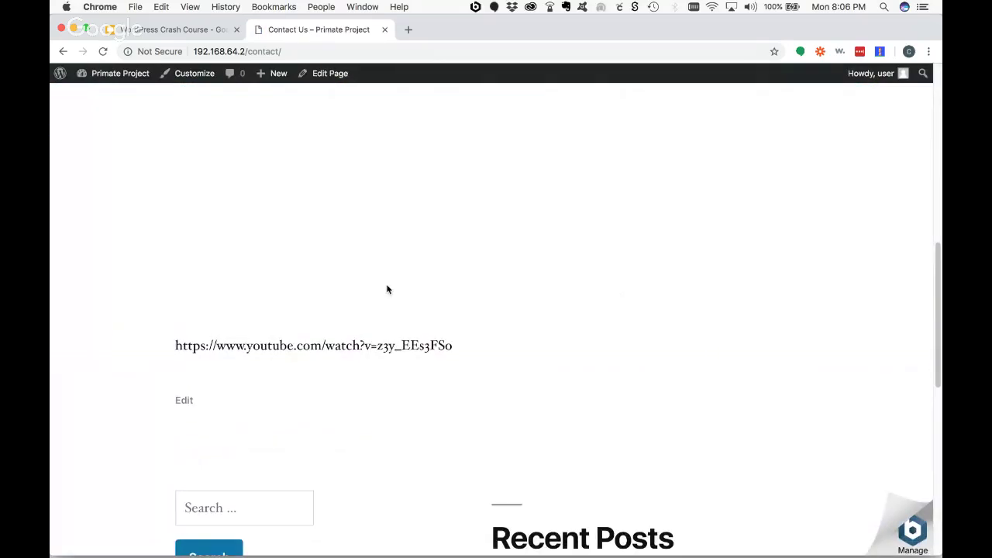
scroll(388, 288, "up", 2)
scroll(388, 302, "down", 2)
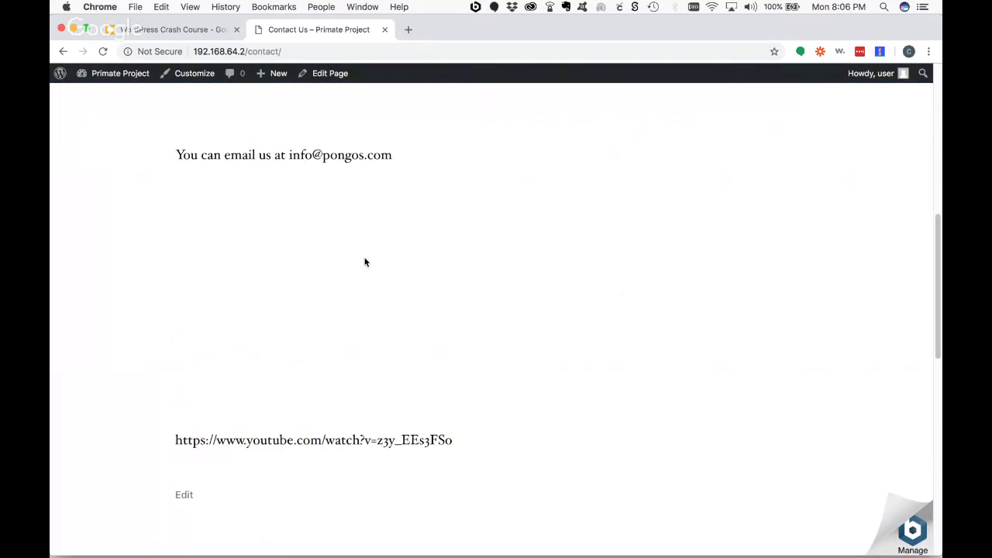
scroll(366, 262, "up", 2)
scroll(369, 259, "up", 5)
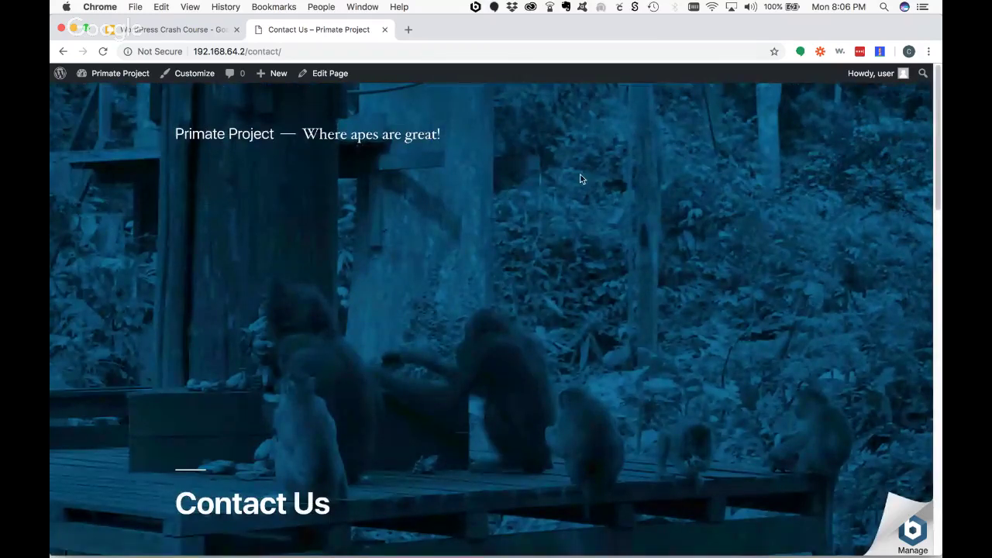
scroll(607, 293, "down", 15)
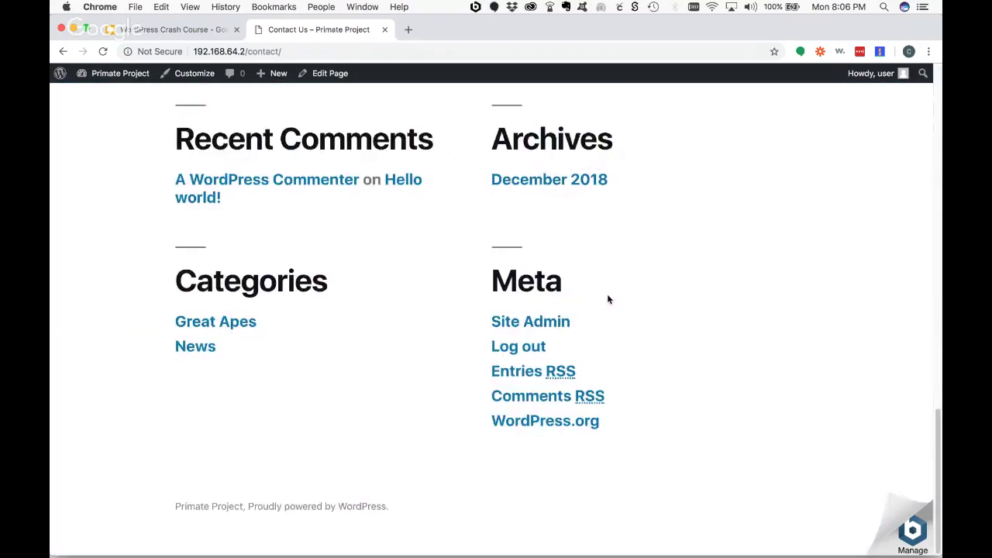
scroll(608, 300, "up", 15)
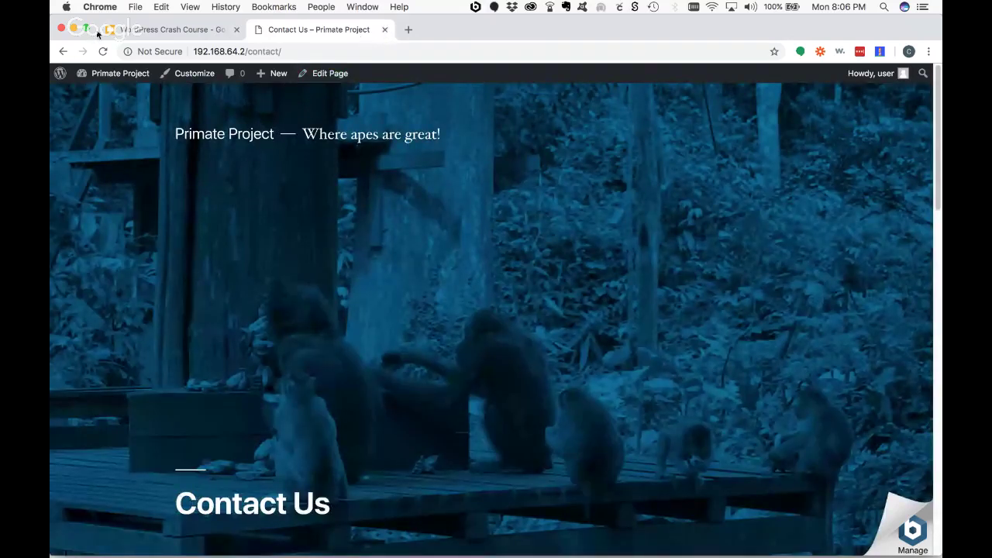
left_click(330, 73)
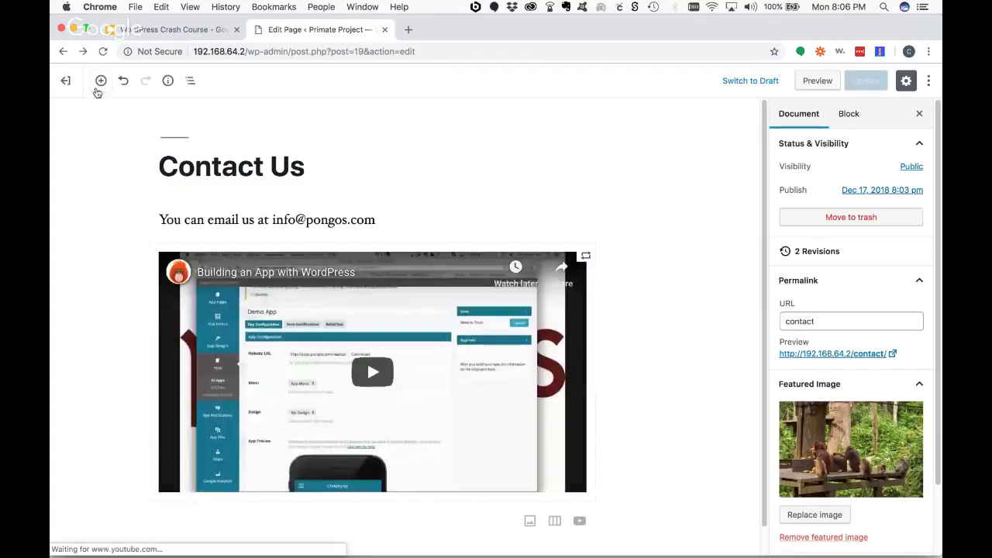
- Return to the Pages list and go to Appearance > Menus
left_click(66, 81)
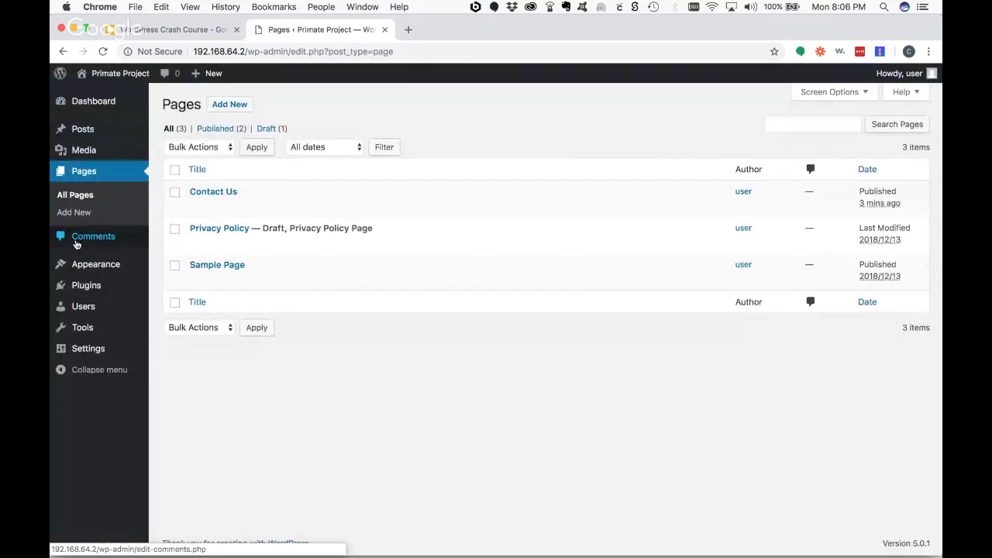
mouse_move(86, 270)
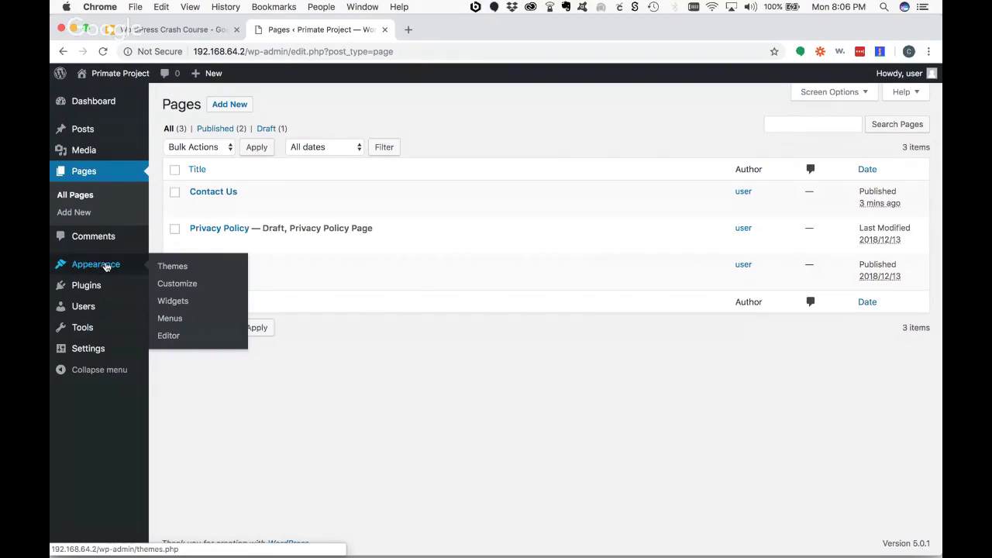
left_click(170, 318)
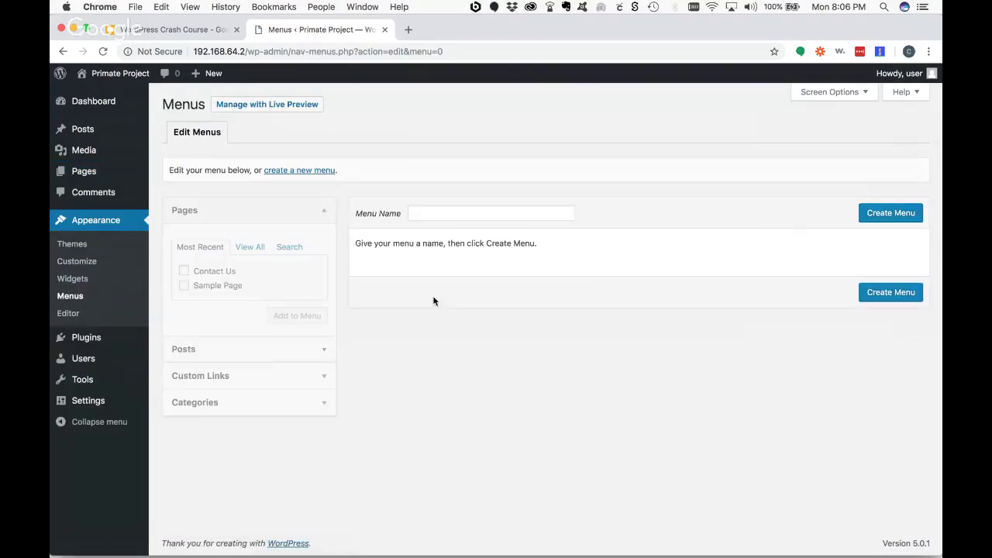
- Create 'Main Menu' as the Primary menu, add the Contact Us page, and save it
left_click(288, 177)
left_click(328, 172)
left_click(426, 210)
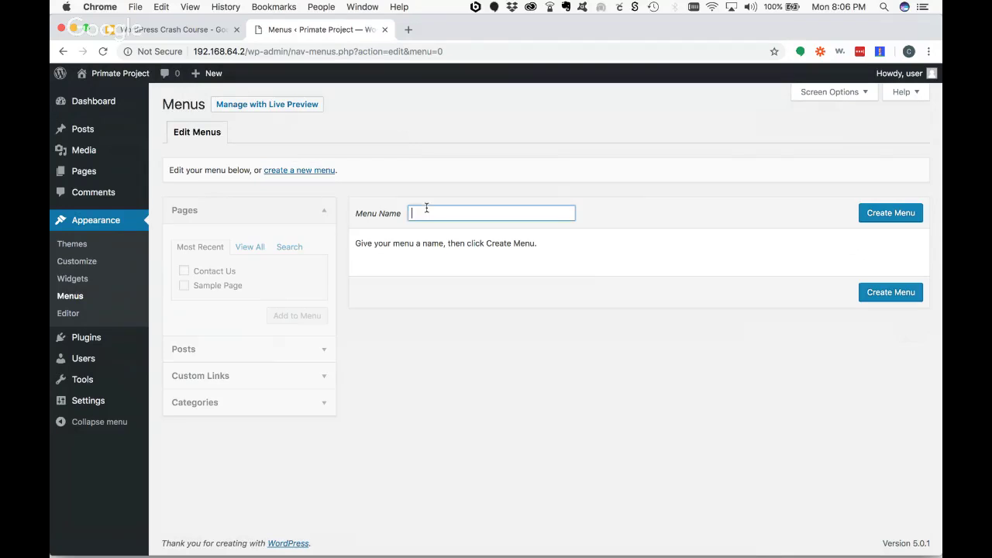
type("Main Menu")
left_click(885, 212)
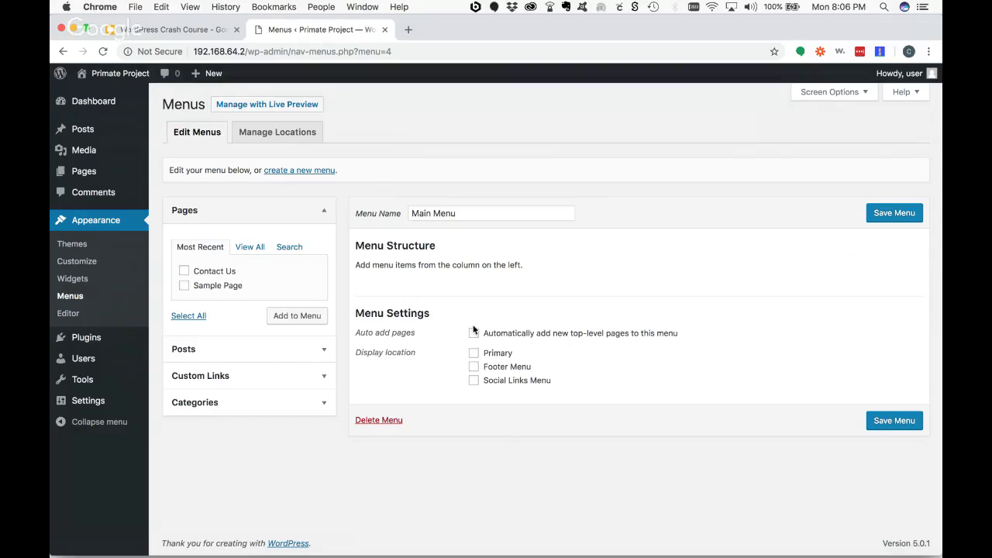
left_click(473, 353)
left_click(184, 272)
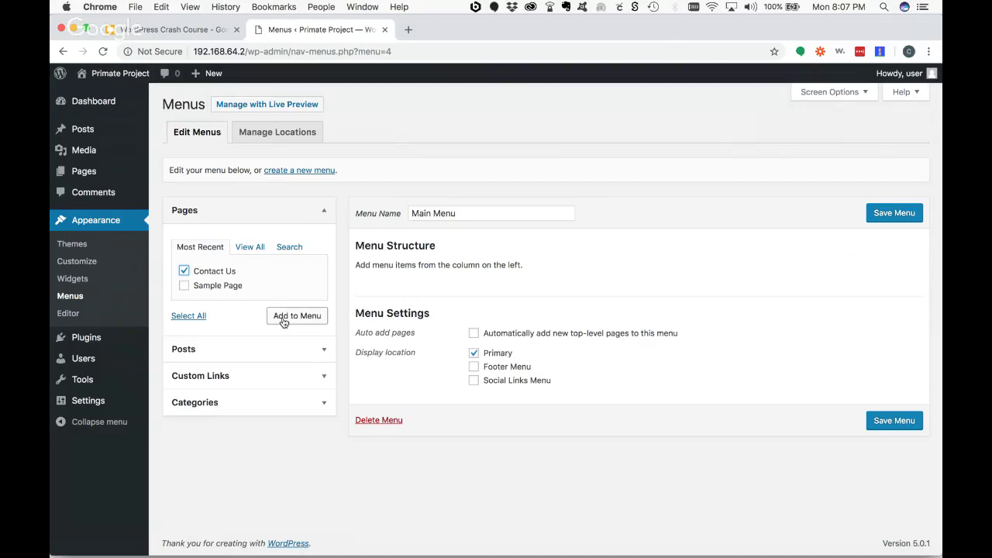
left_click(284, 319)
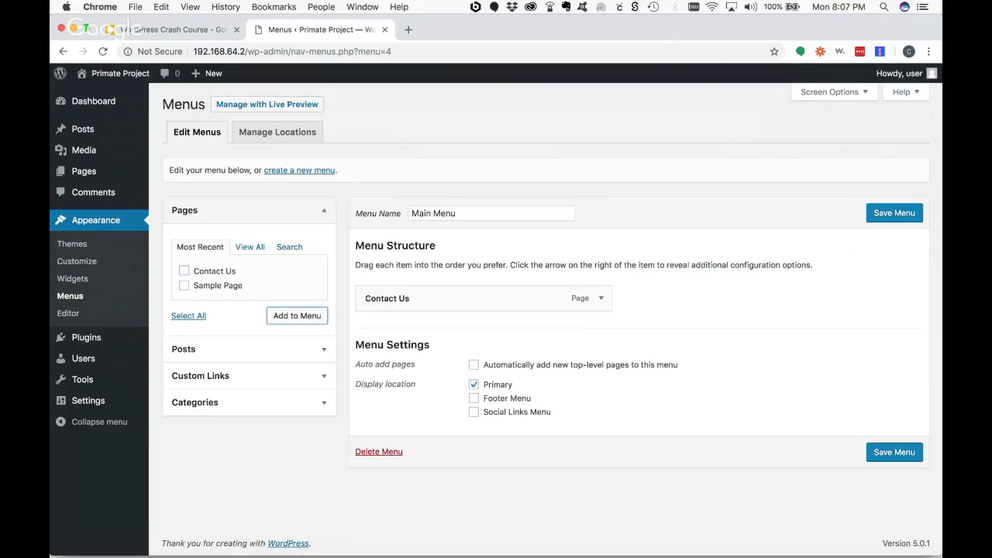
left_click(879, 220)
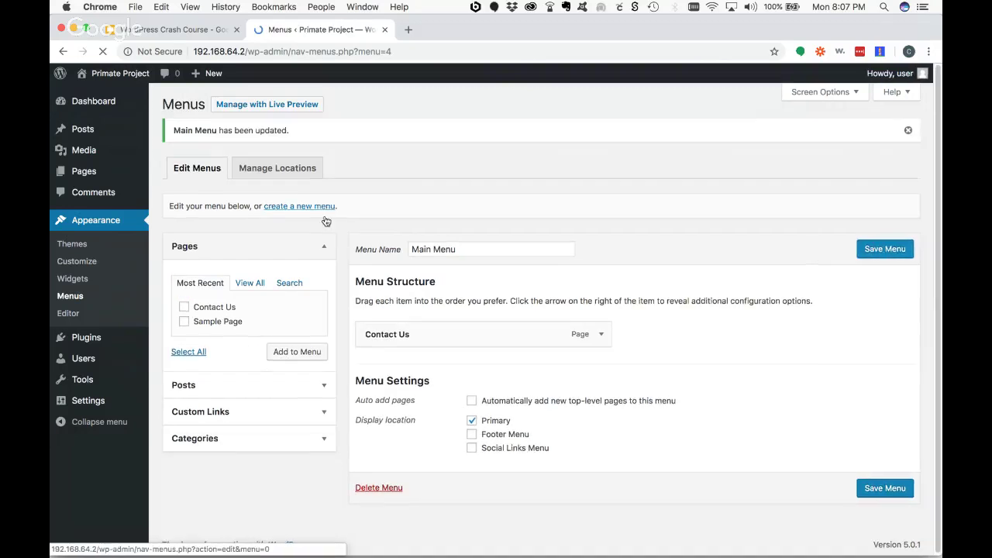
- Open the live site in a new tab and switch to it
mouse_move(101, 75)
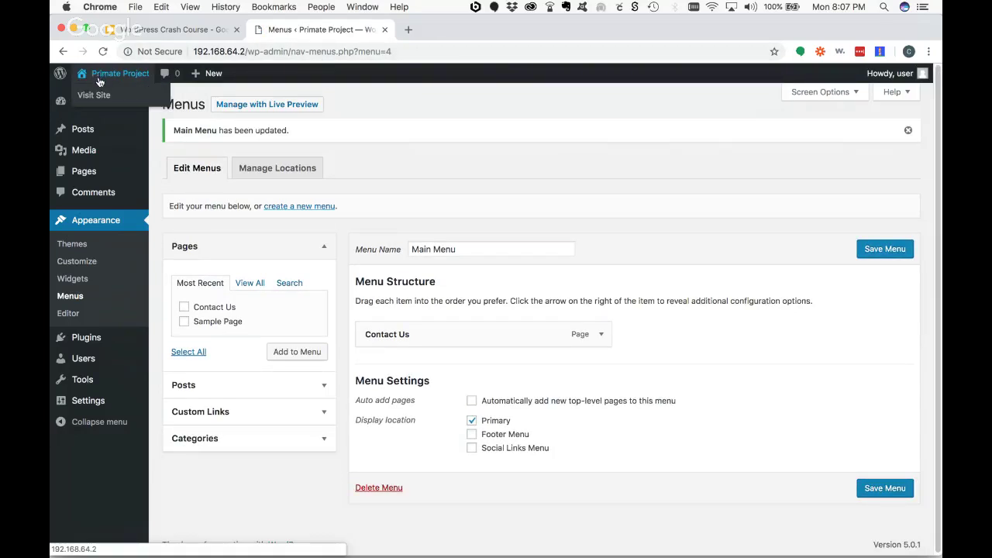
right_click(99, 95)
left_click(112, 99)
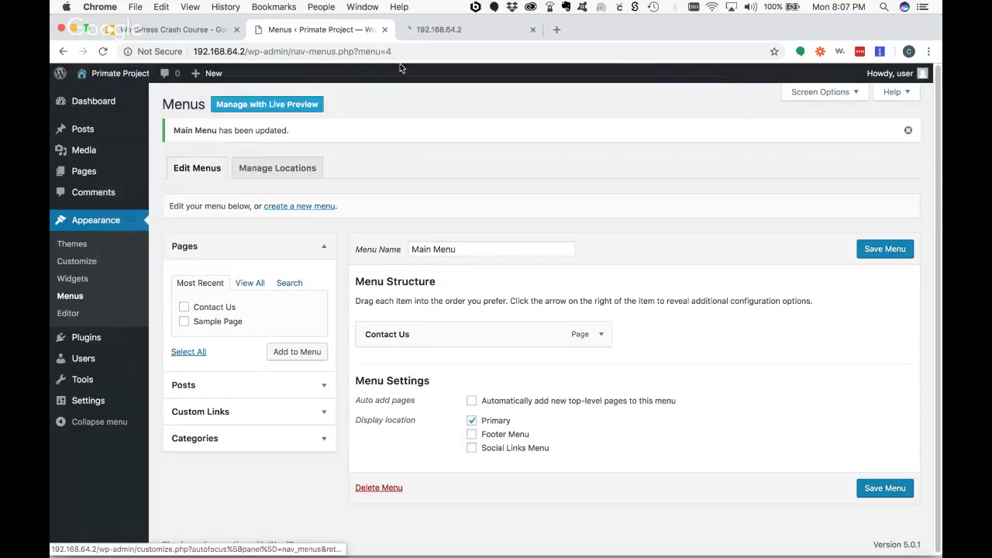
left_click(464, 31)
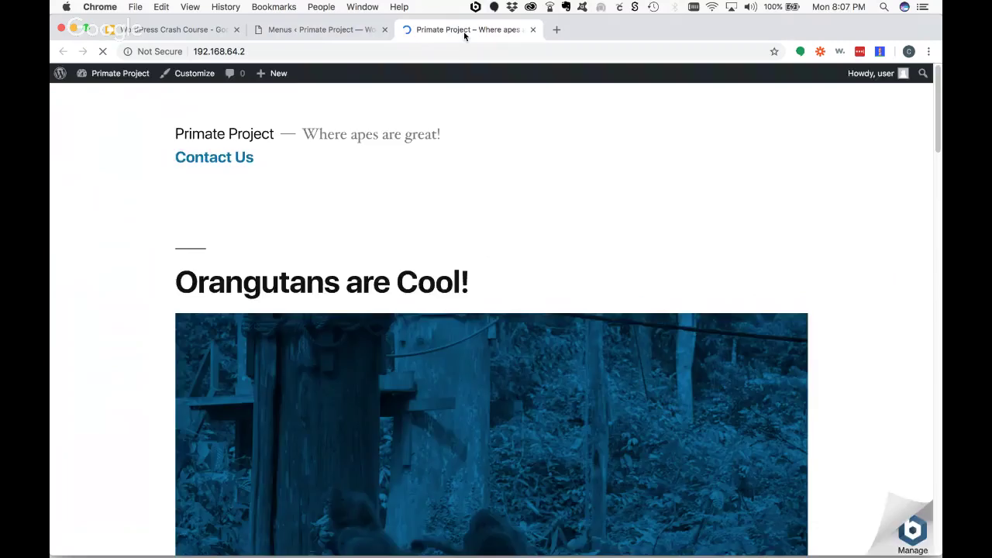
- Follow the Contact Us menu link to its page, then return to the WordPress Crash Course slides
left_click(214, 157)
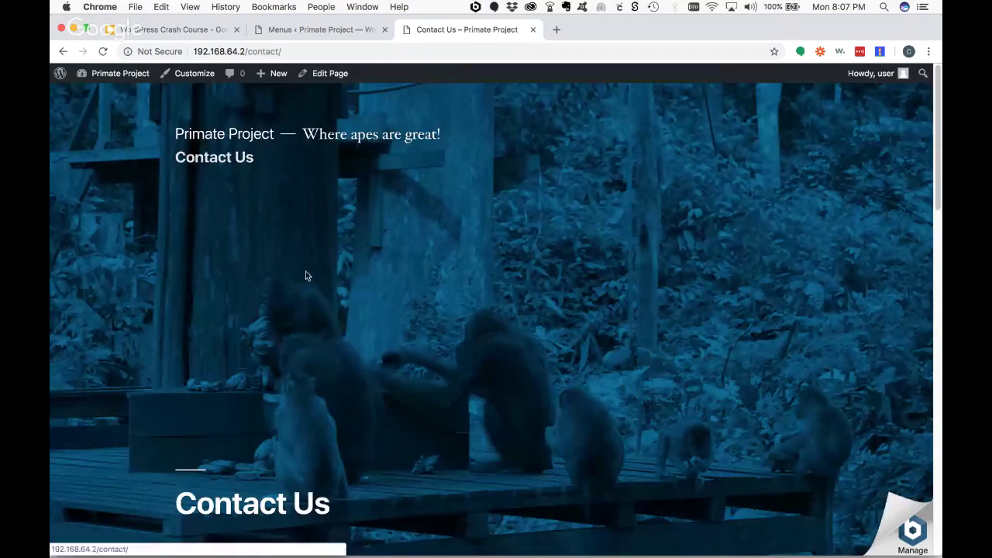
scroll(337, 284, "down", 4)
scroll(336, 283, "up", 4)
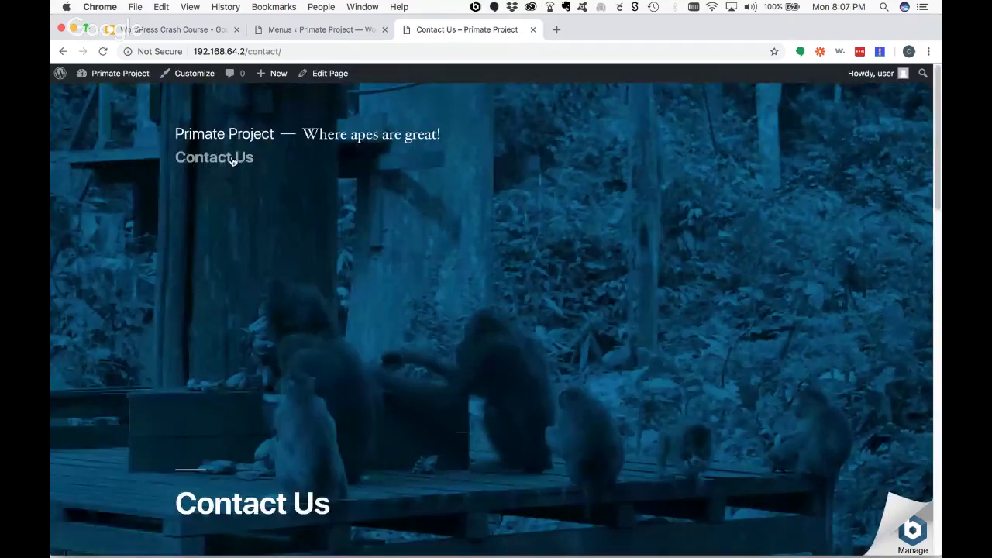
left_click(297, 29)
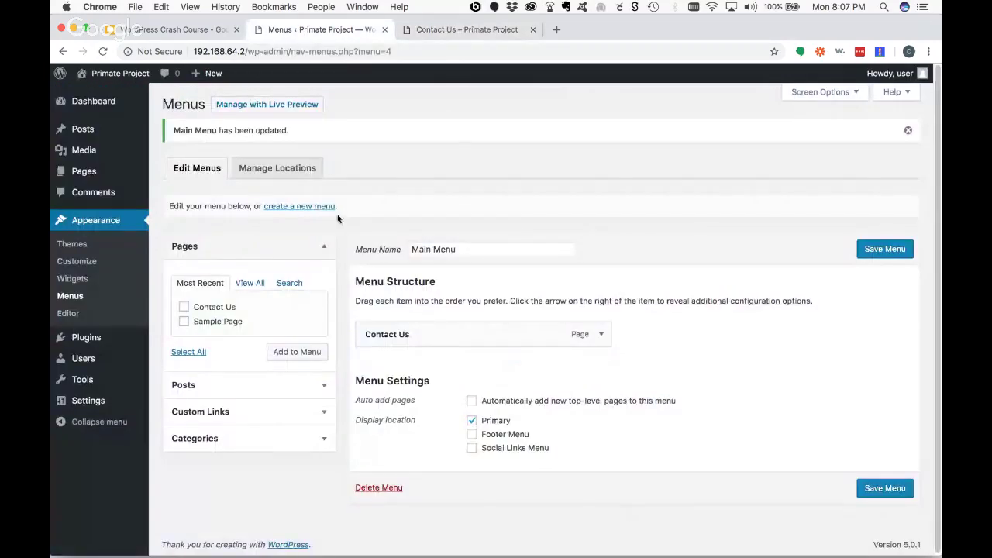
left_click(170, 29)
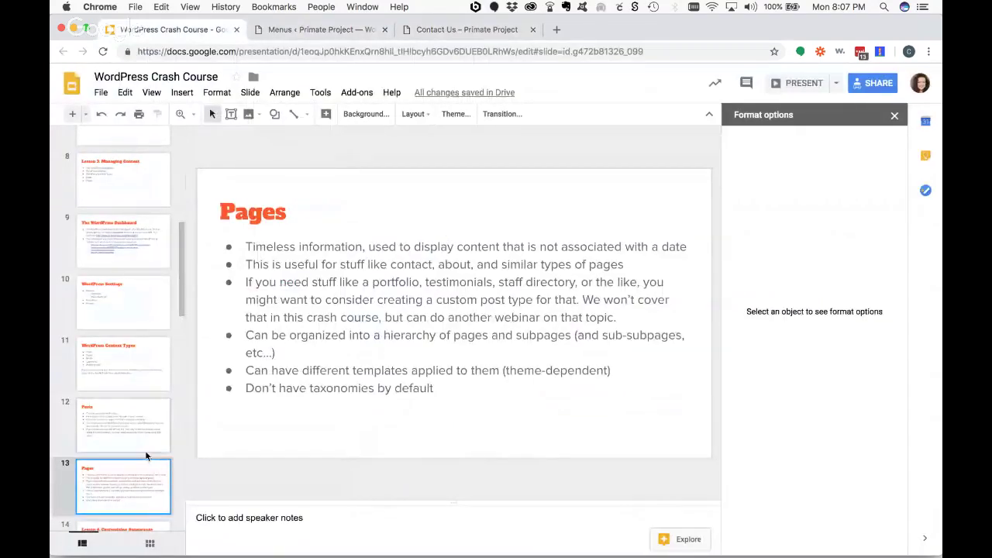
- Present the deck full screen starting from slide 14, 'Lesson 4: Customizing Appearance'
scroll(145, 450, "down", 1)
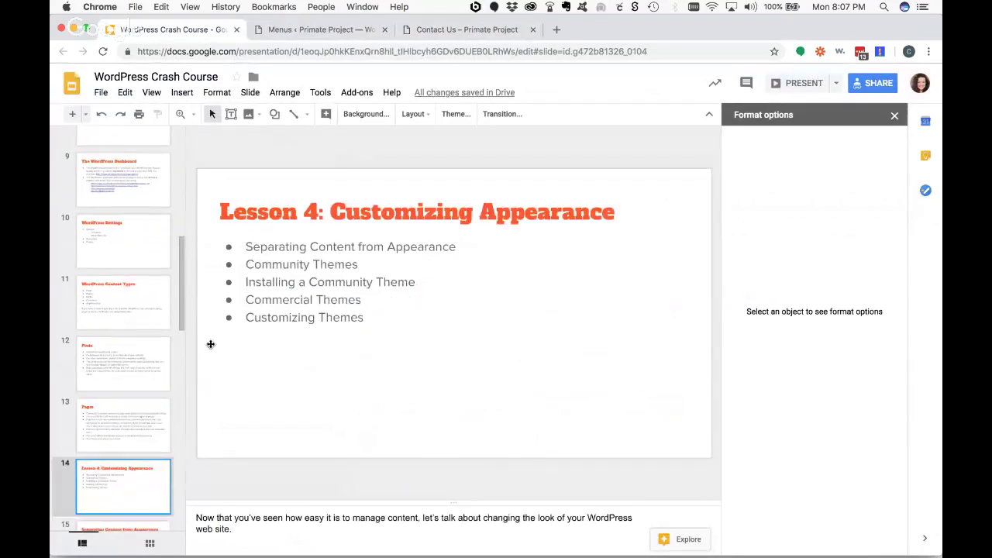
left_click(132, 500)
left_click(797, 89)
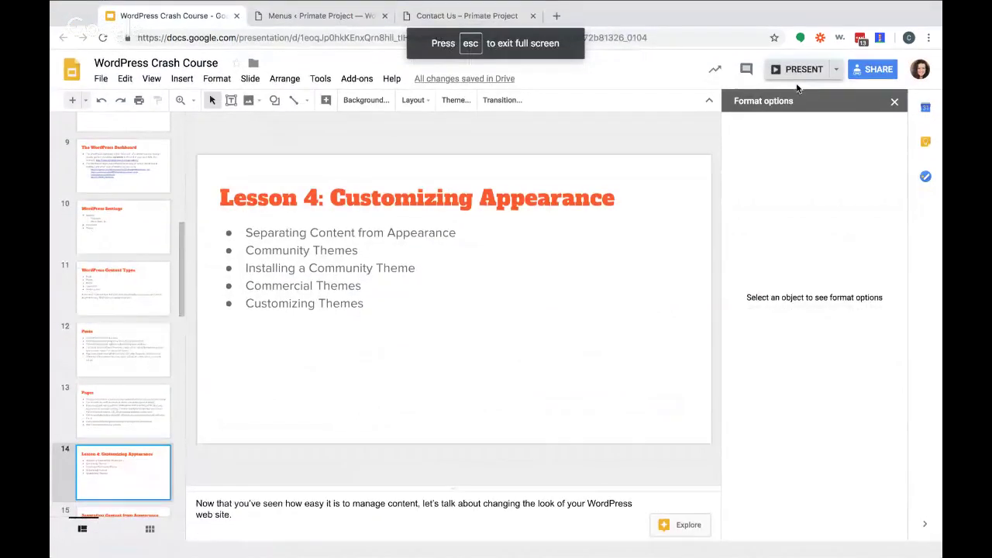
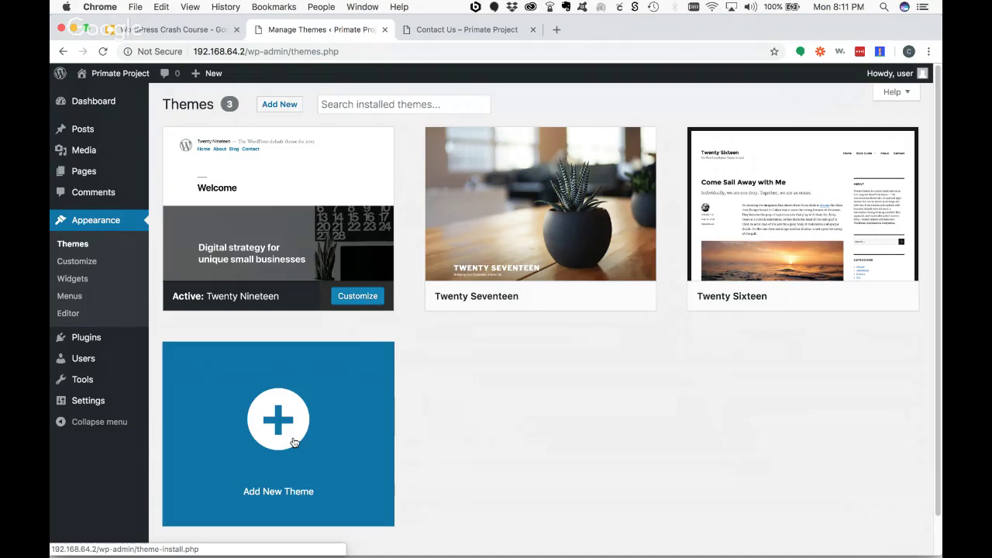
- Open the Add Themes catalogue and scroll through the featured themes
left_click(292, 442)
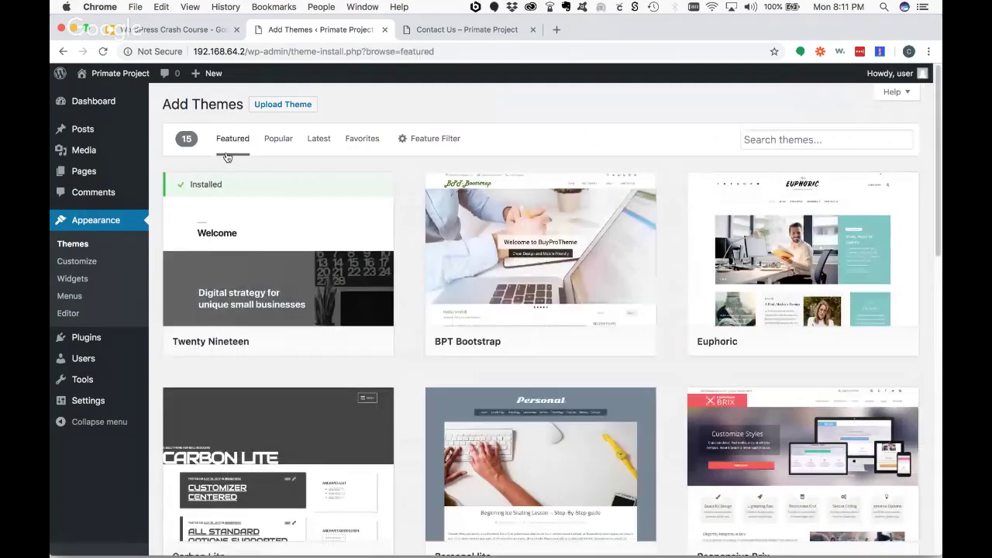
left_click(81, 244)
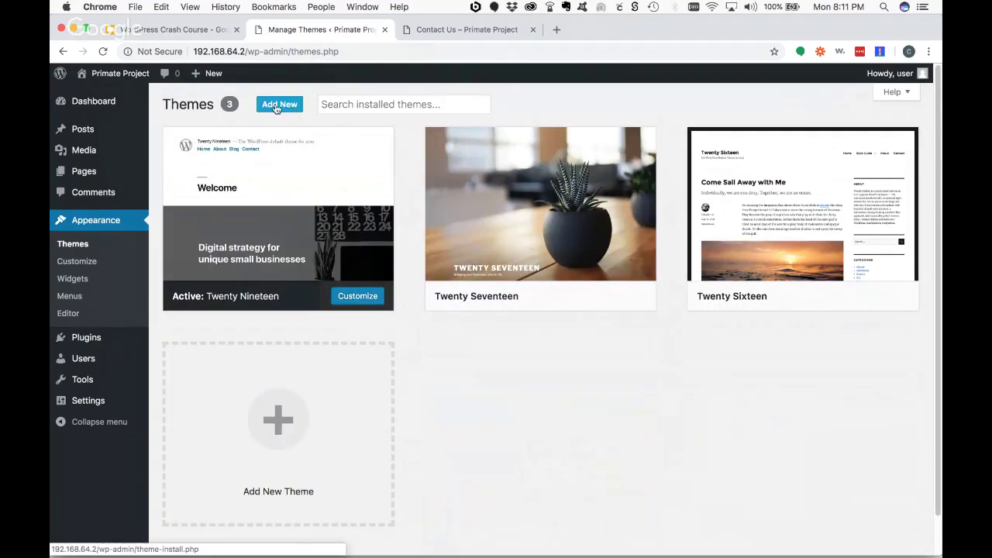
left_click(284, 425)
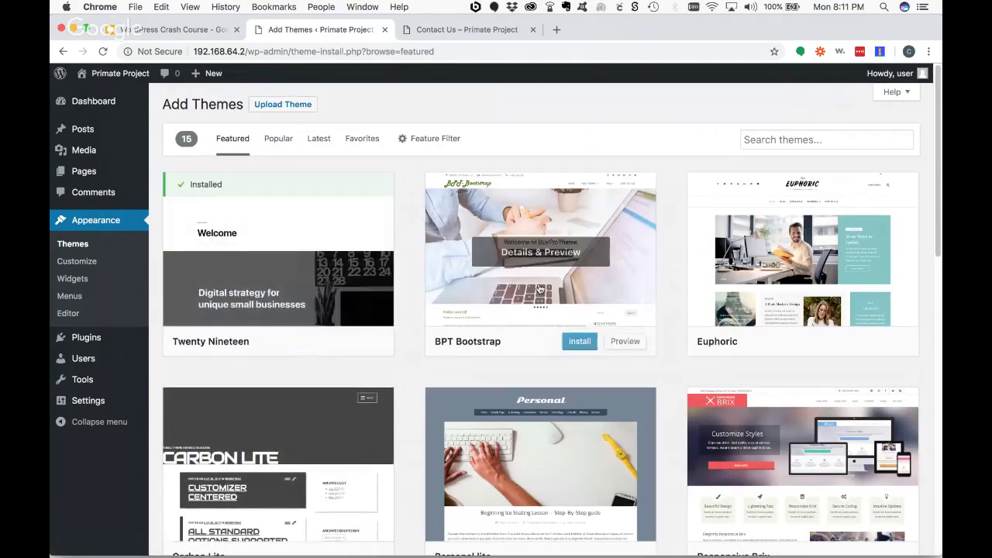
scroll(641, 328, "down", 10)
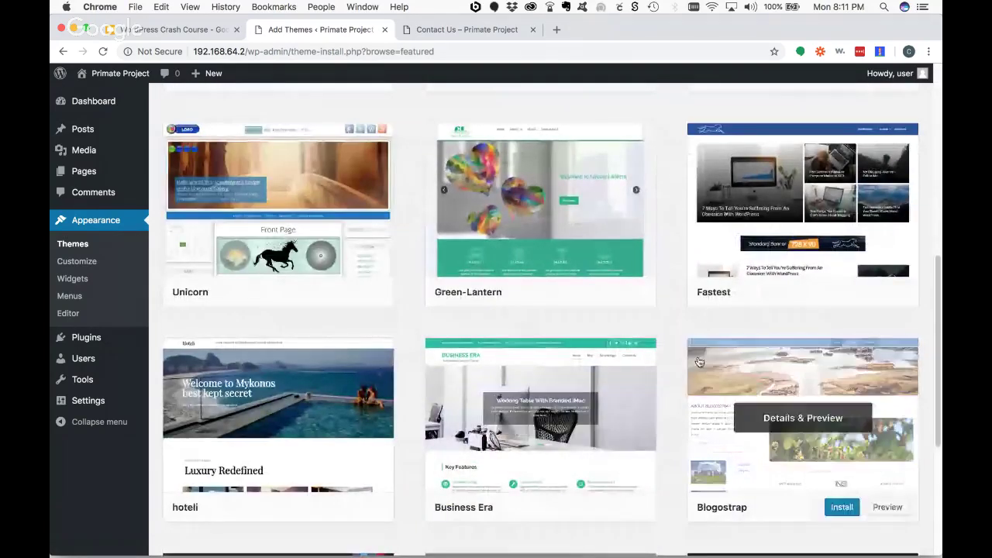
scroll(693, 364, "down", 3)
scroll(693, 365, "down", 2)
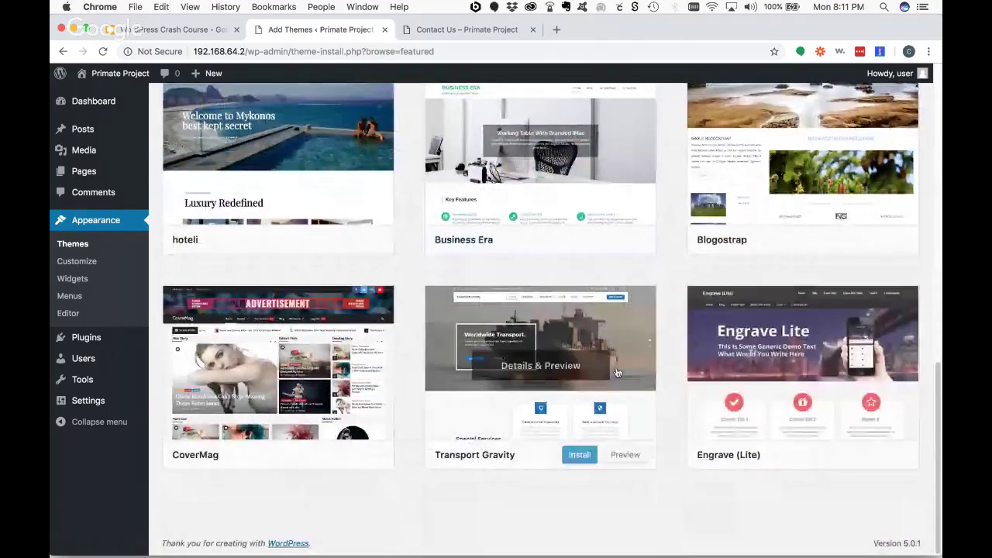
scroll(617, 368, "up", 10)
scroll(617, 368, "up", 2)
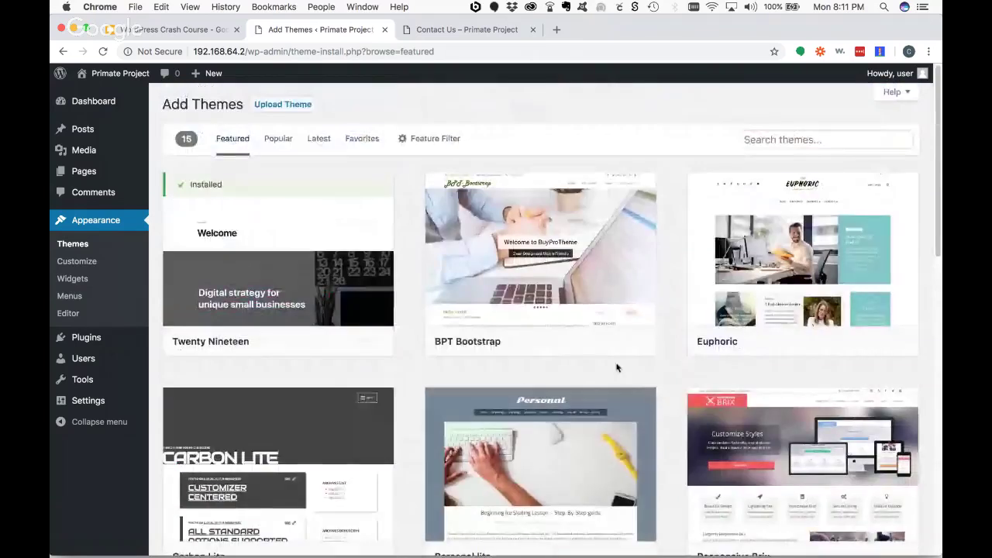
- Browse the Popular themes list, then bring up the Feature Filter panel
left_click(276, 140)
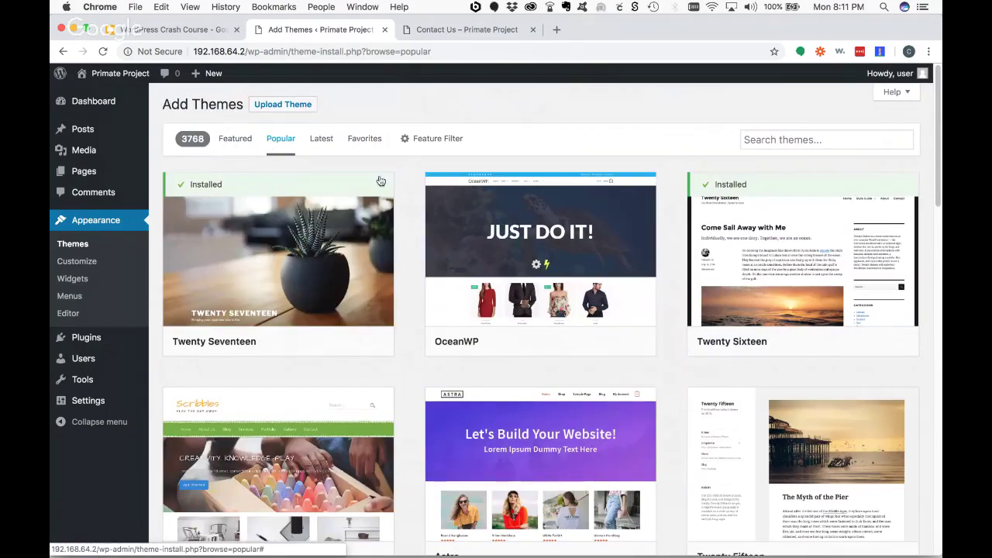
mouse_move(421, 267)
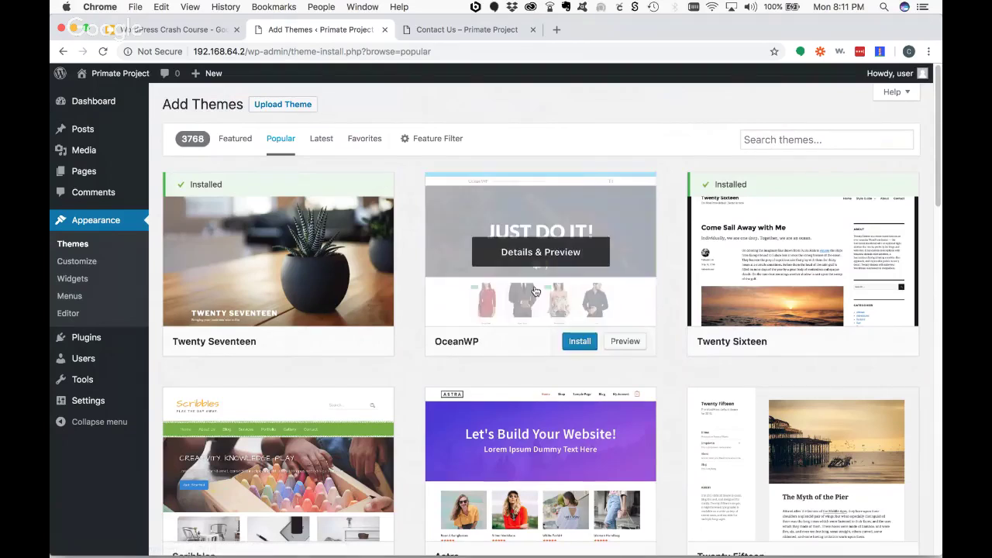
scroll(535, 291, "down", 5)
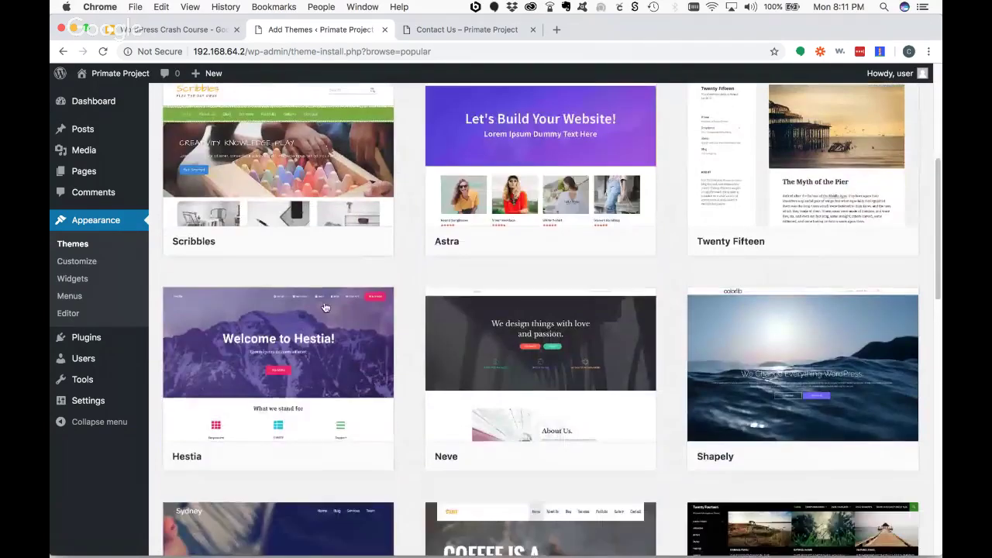
scroll(691, 338, "down", 3)
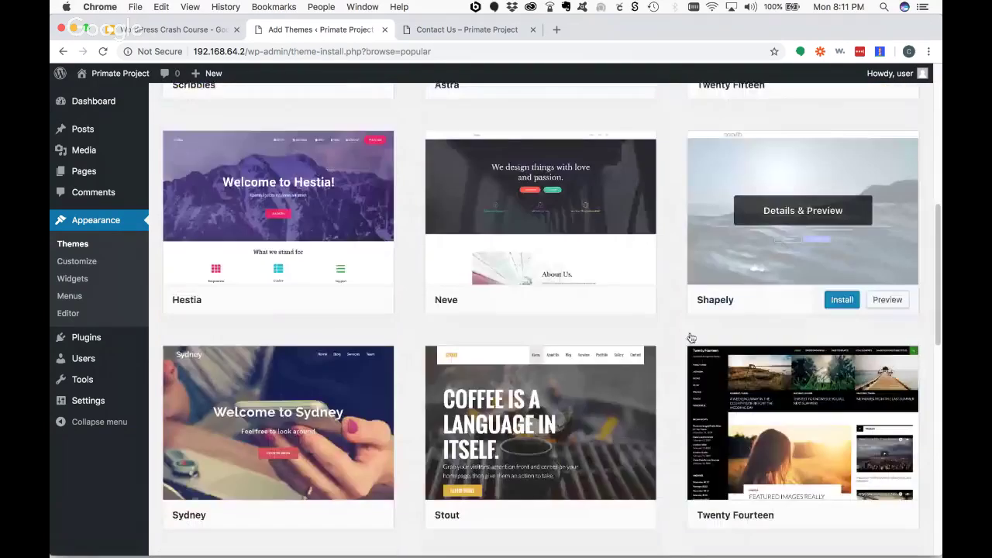
scroll(691, 338, "down", 2)
scroll(589, 349, "up", 9)
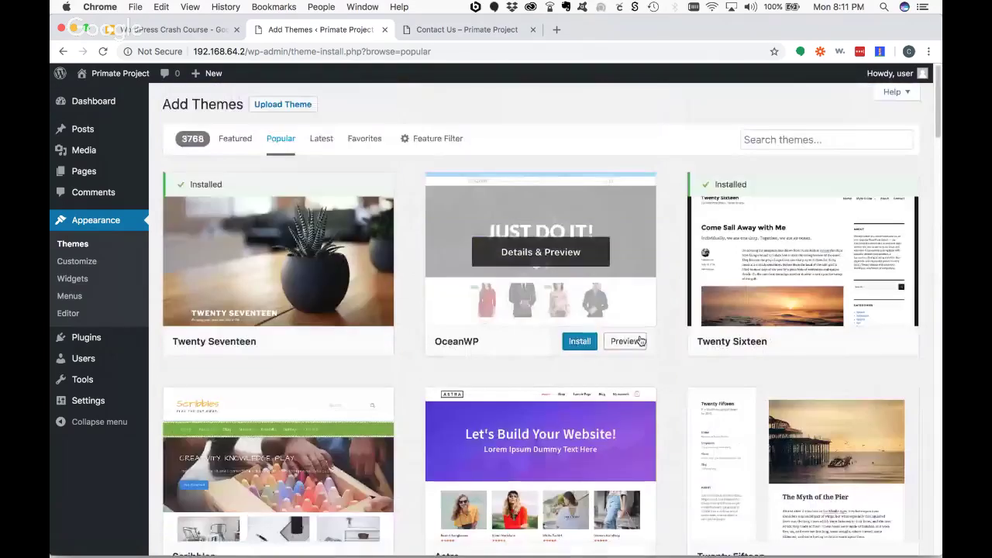
left_click(435, 146)
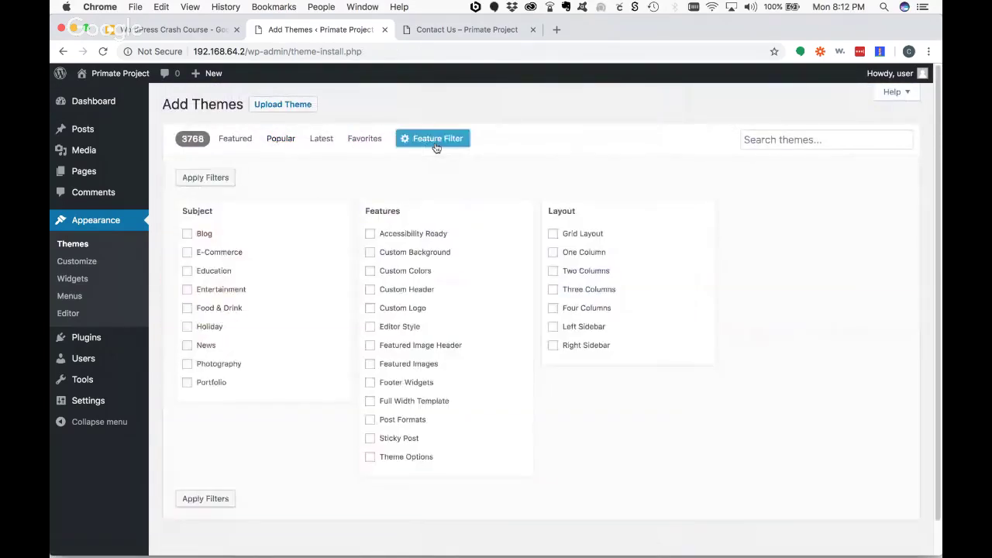
- Filter themes to Accessibility Ready and Blog, narrowing the catalogue to 69 results
left_click(370, 234)
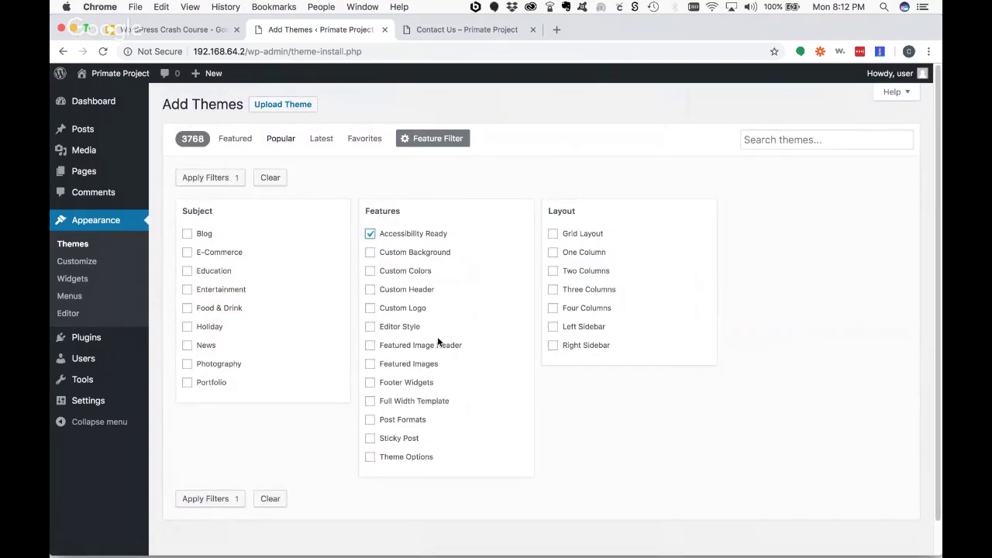
scroll(456, 364, "down", 1)
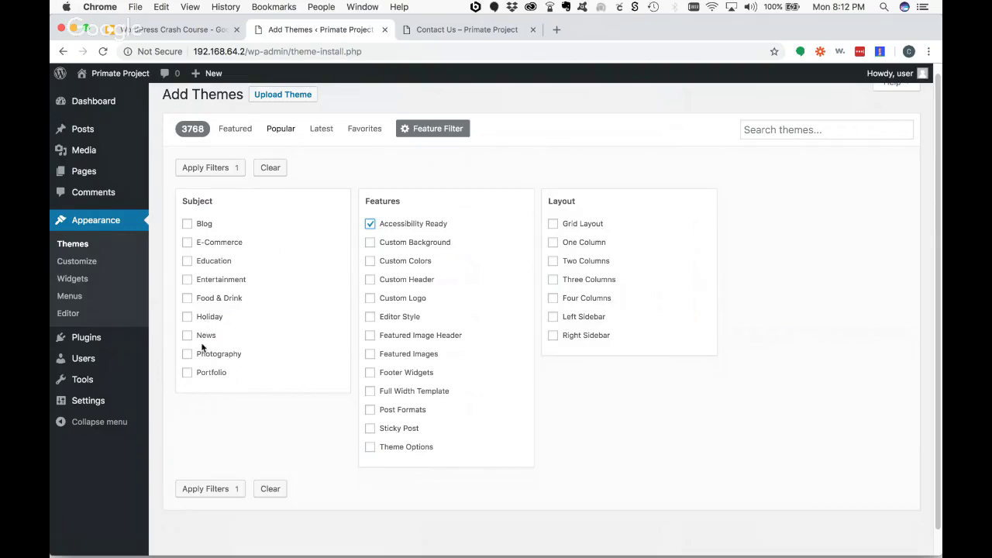
left_click(187, 224)
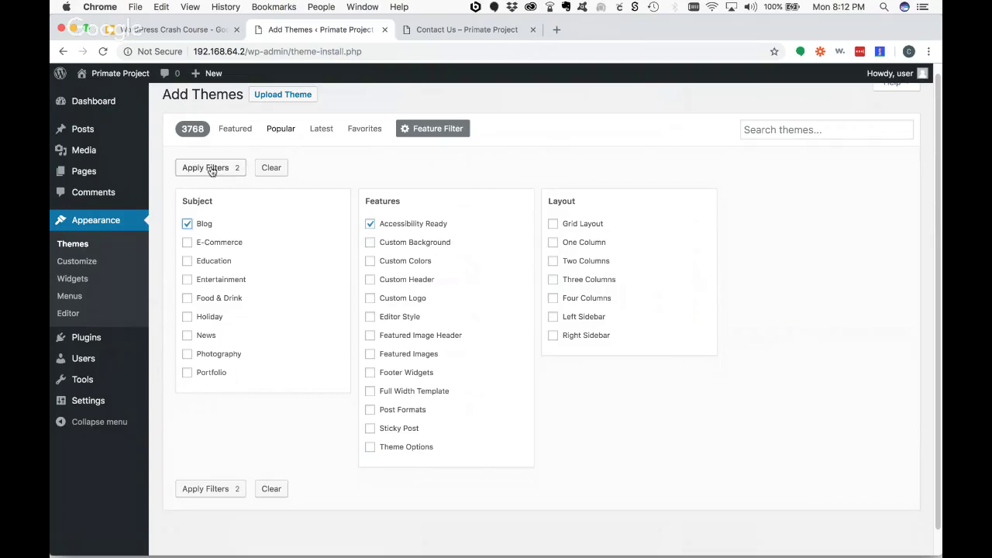
left_click(203, 168)
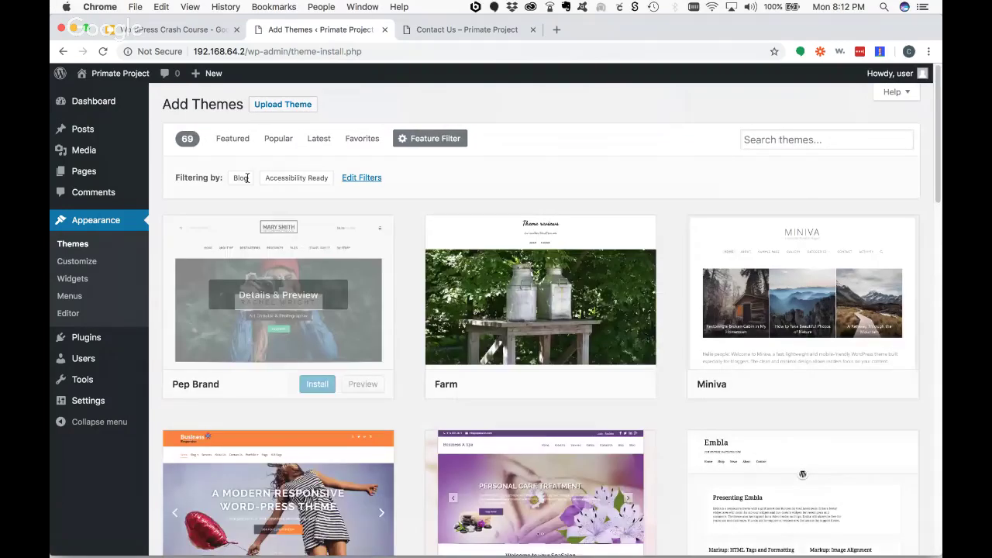
scroll(543, 310, "down", 2)
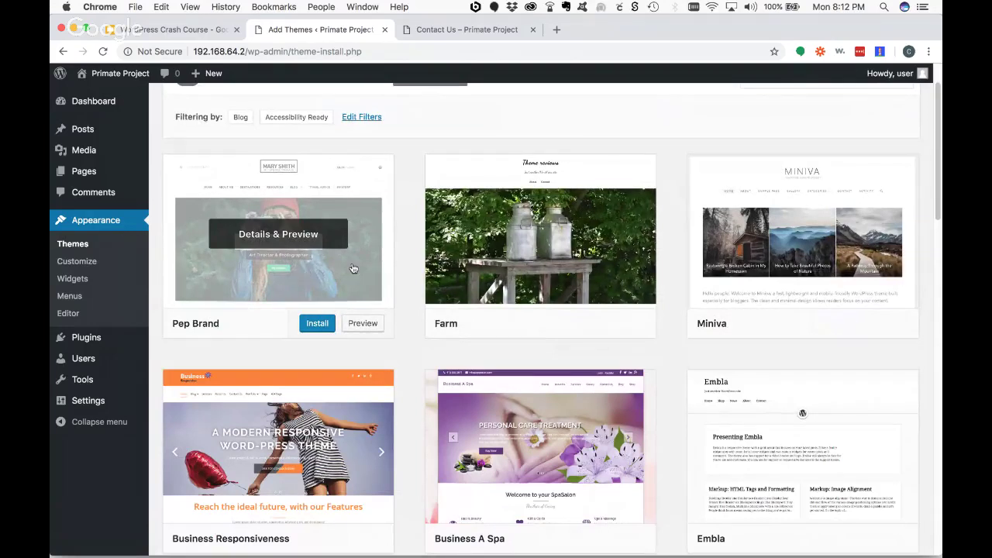
- Preview the Pep Brand and Farm themes from the filtered results
left_click(362, 325)
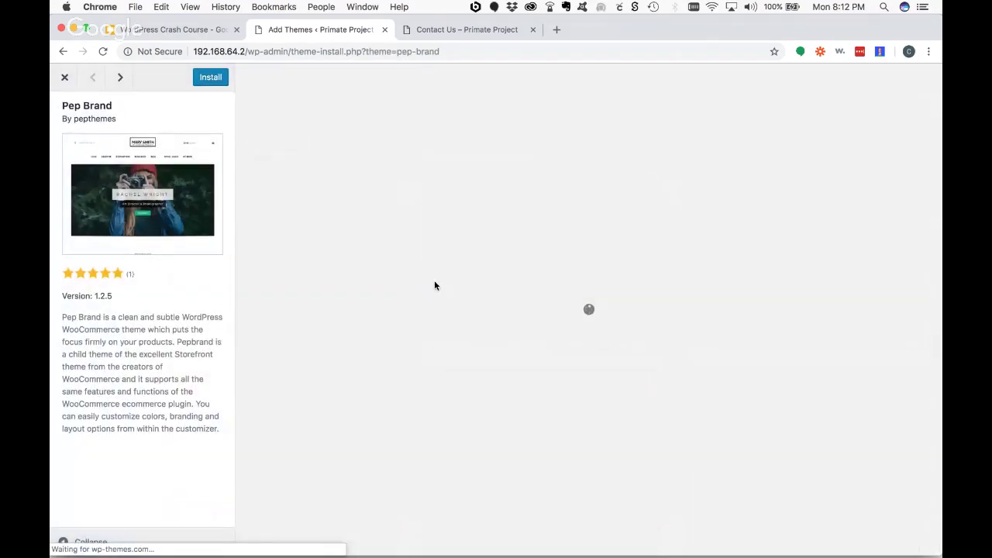
scroll(630, 253, "down", 9)
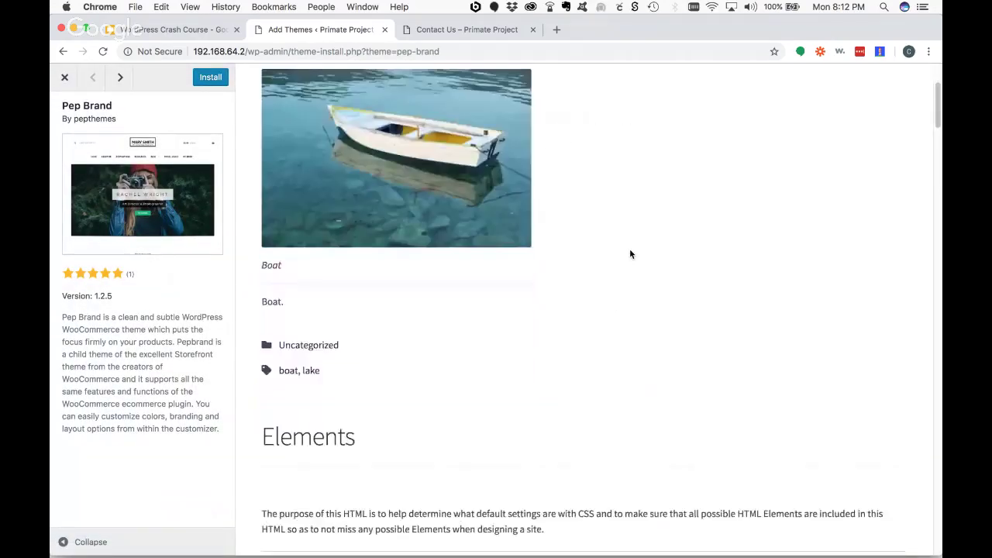
scroll(629, 252, "up", 10)
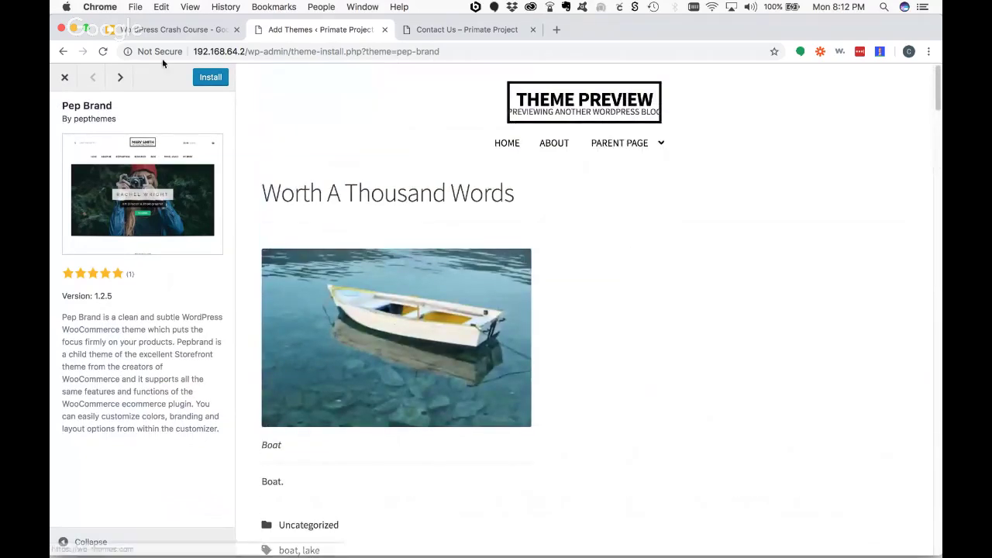
left_click(64, 77)
mouse_move(586, 290)
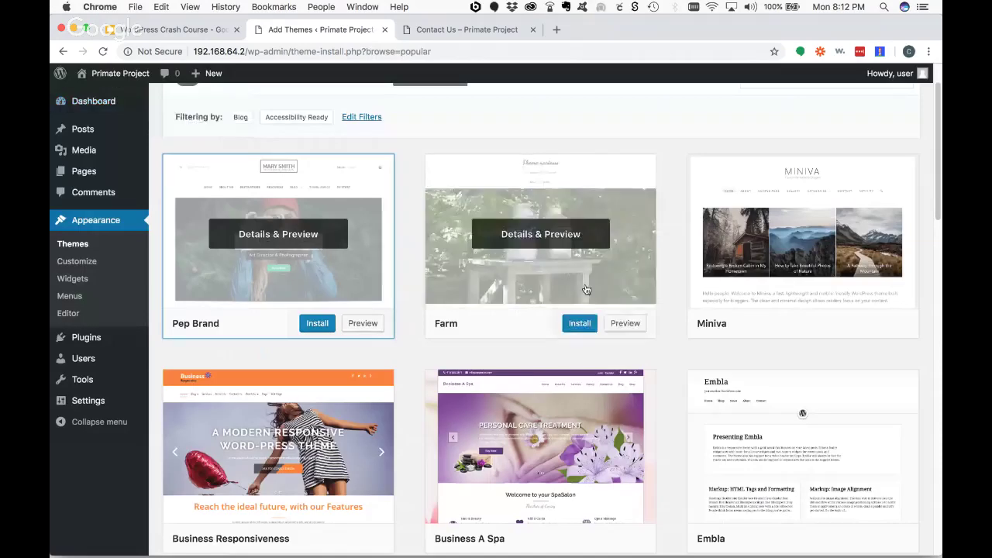
left_click(627, 326)
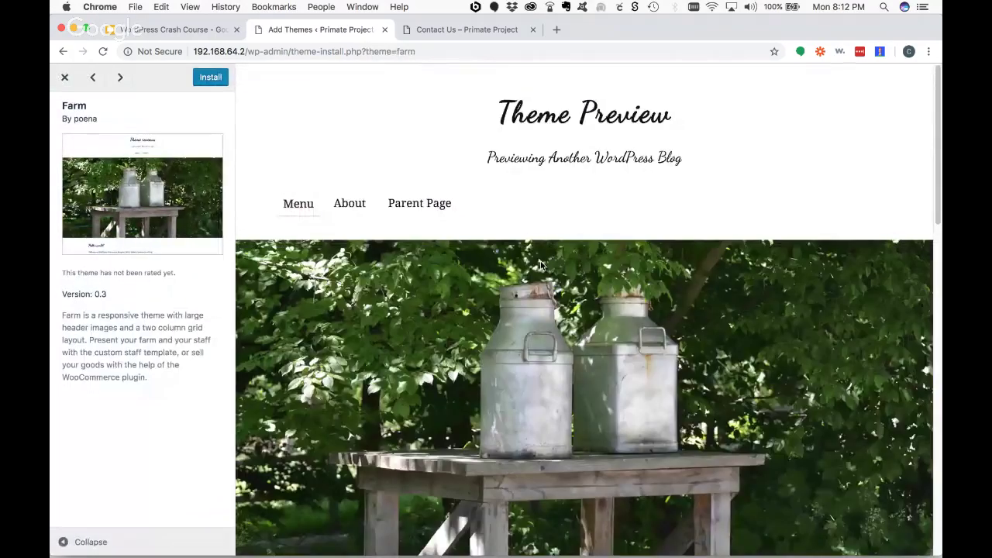
scroll(610, 244, "down", 3)
scroll(611, 248, "down", 3)
scroll(611, 248, "up", 10)
left_click(69, 80)
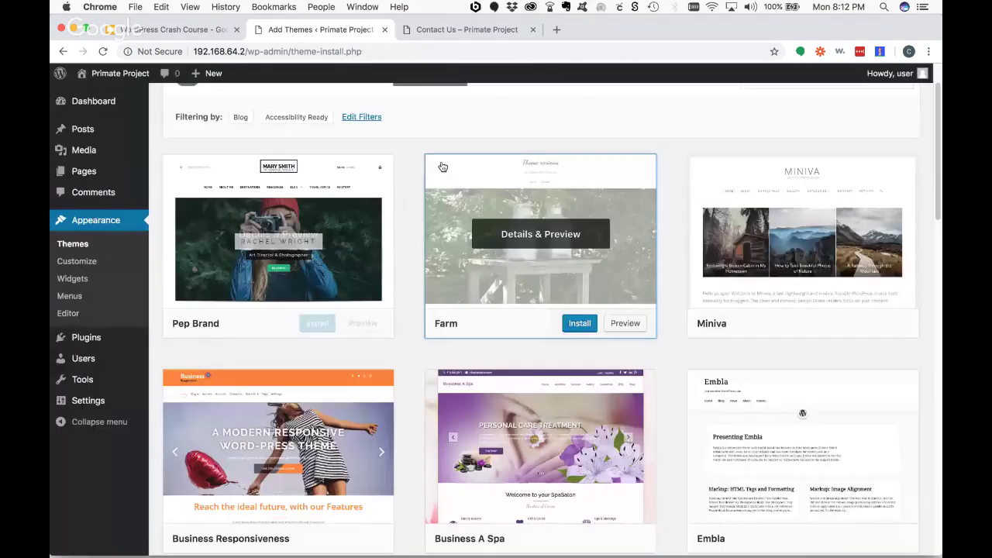
- Preview the Miniva theme and close it
left_click(886, 324)
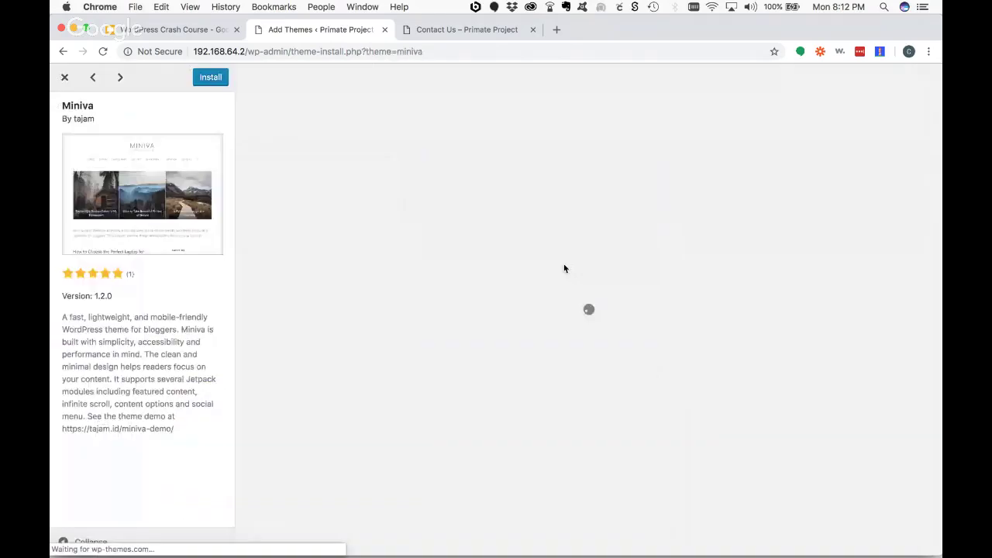
scroll(808, 299, "down", 8)
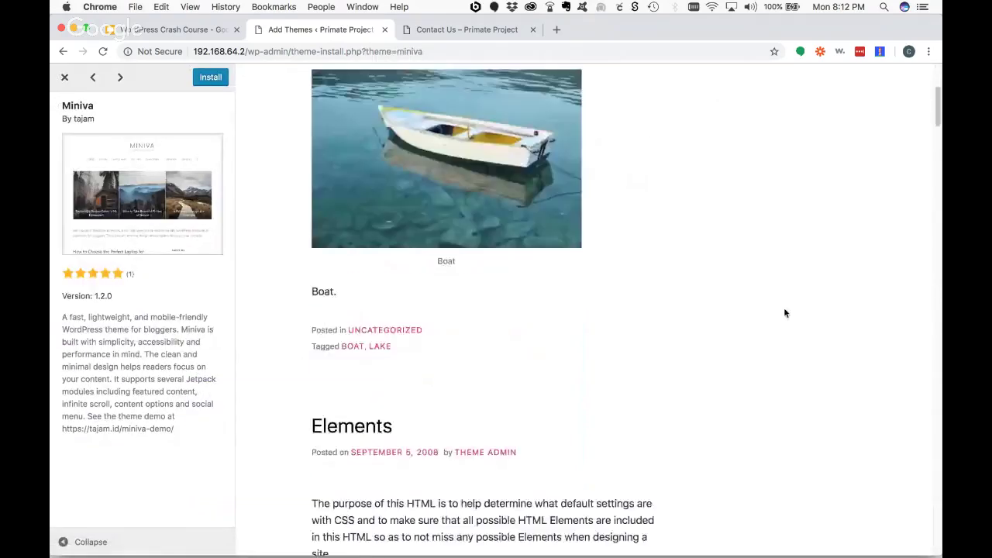
scroll(779, 312, "up", 10)
left_click(65, 77)
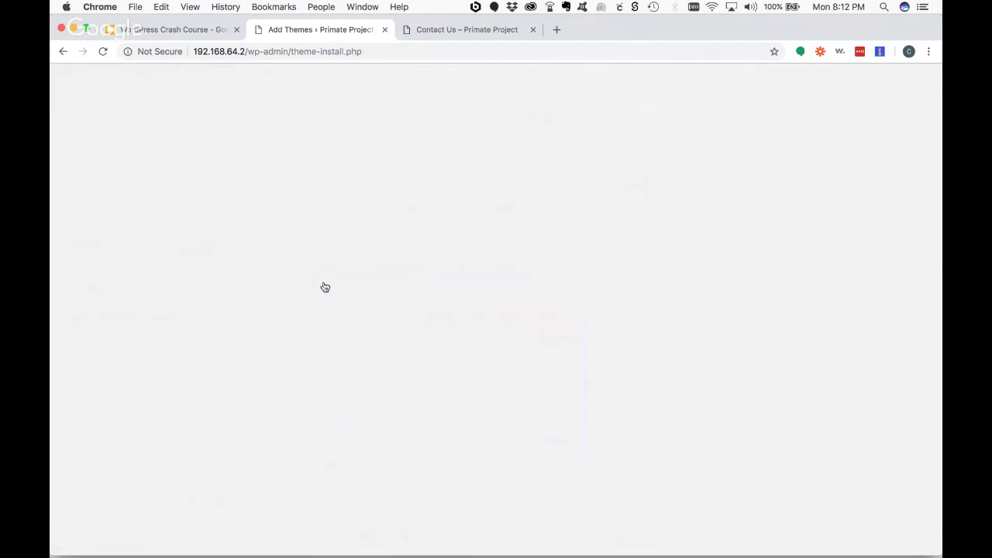
scroll(406, 339, "up", 1)
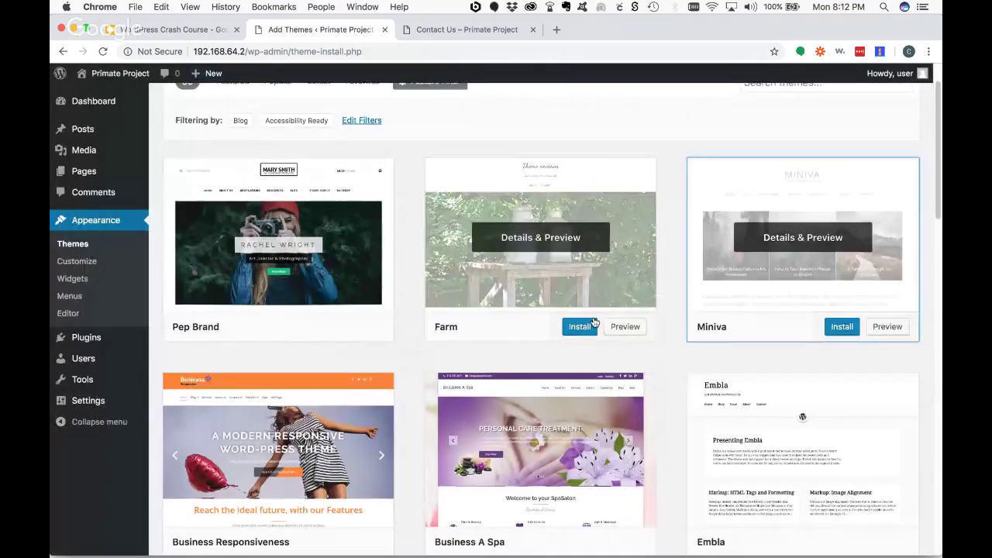
- Reopen Farm's preview, view its About page, and install the Farm theme
left_click(542, 246)
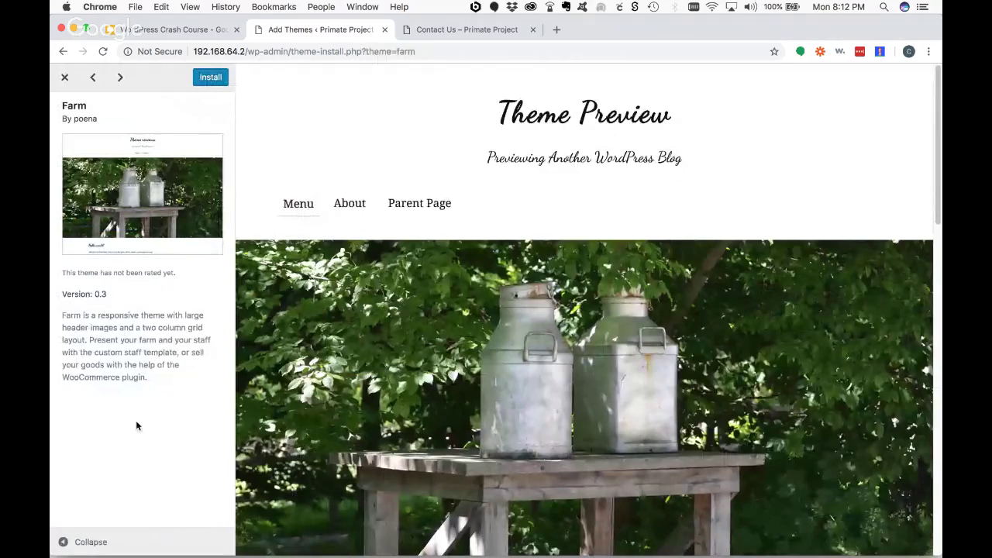
left_click(345, 204)
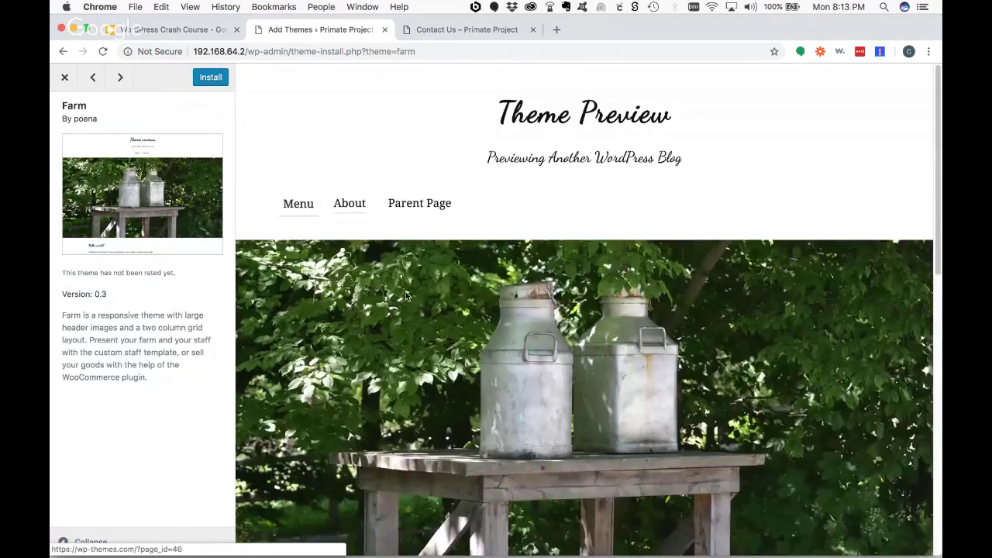
left_click(210, 79)
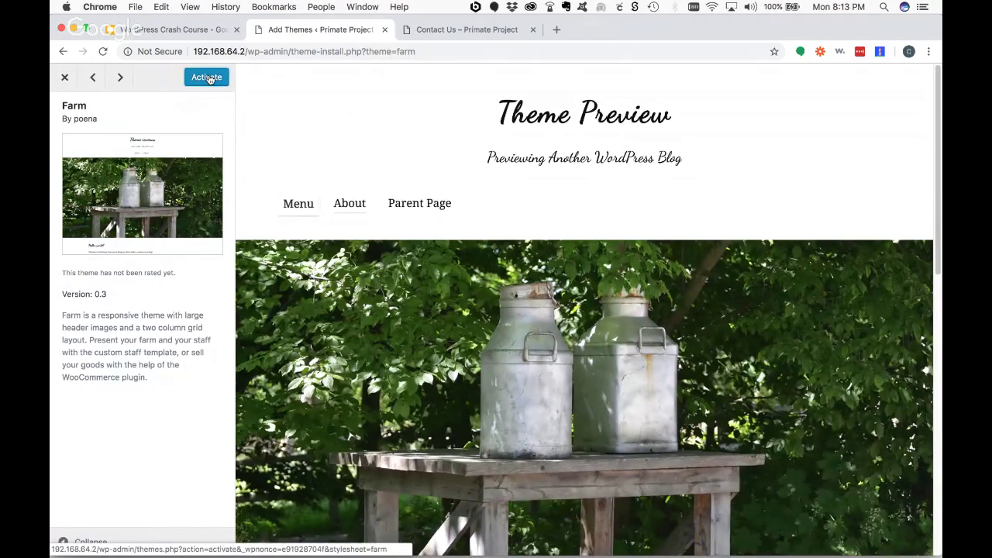
- Check the live Contact Us page, then activate the Farm theme
left_click(460, 31)
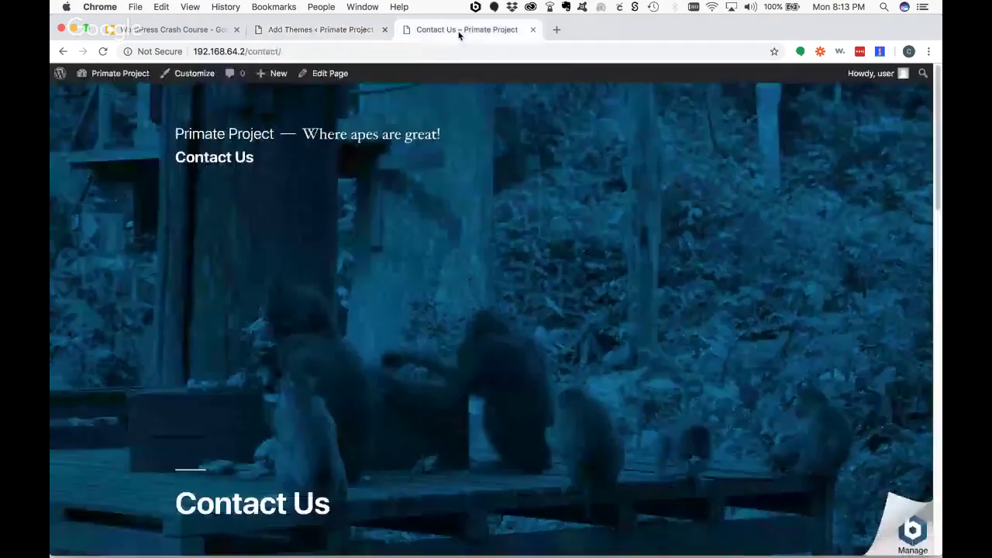
left_click(103, 51)
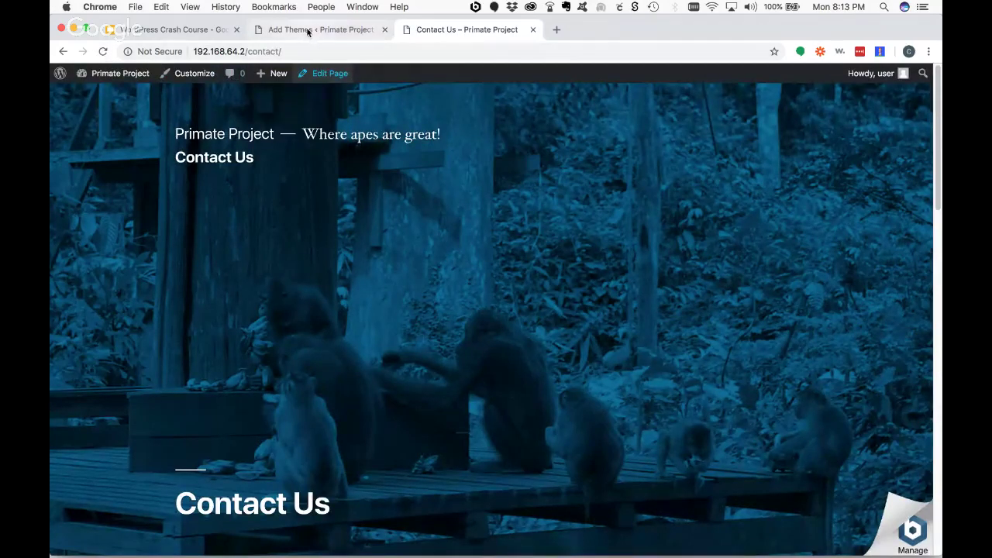
left_click(276, 29)
left_click(206, 77)
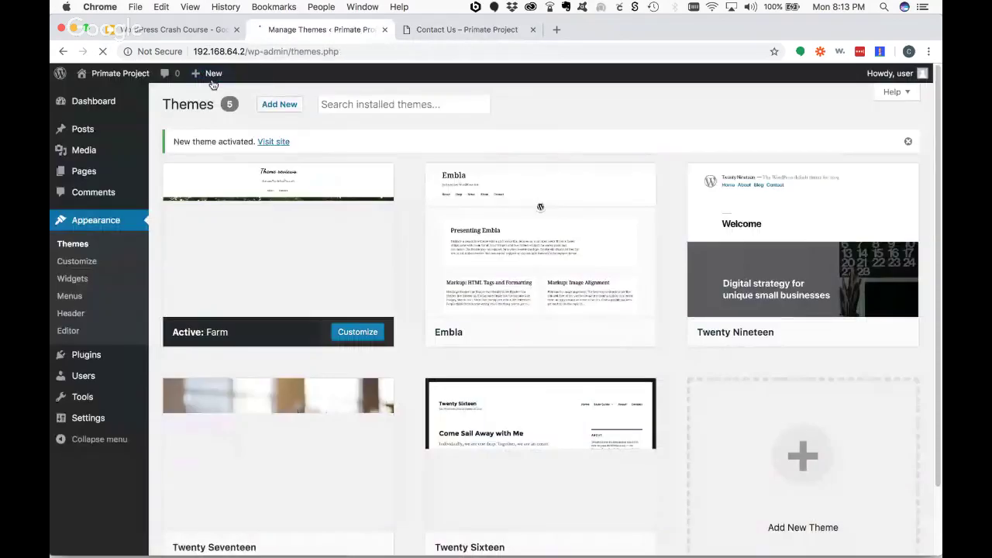
- Reload Contact Us in the Farm theme and scroll down to its footer widgets
mouse_move(218, 293)
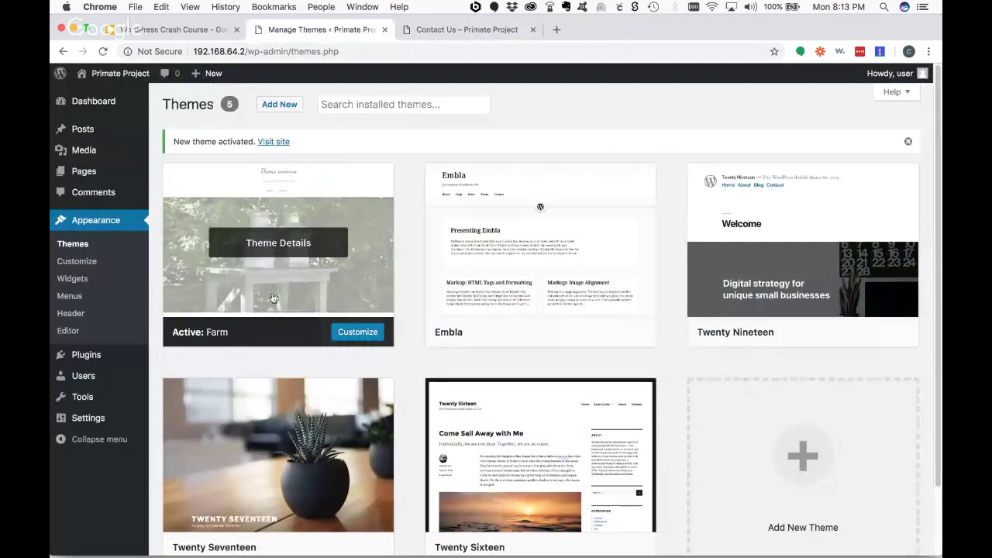
left_click(468, 30)
left_click(103, 51)
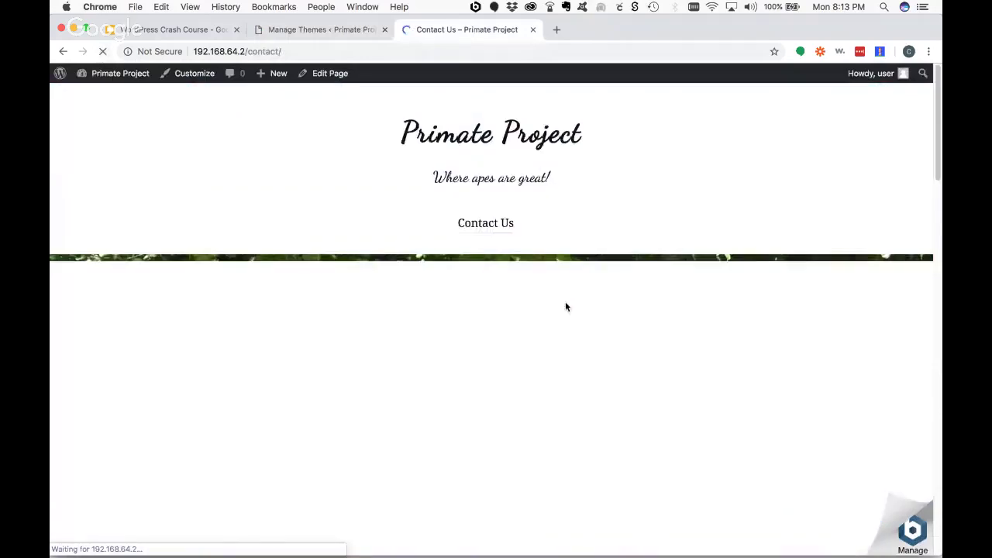
scroll(633, 310, "down", 10)
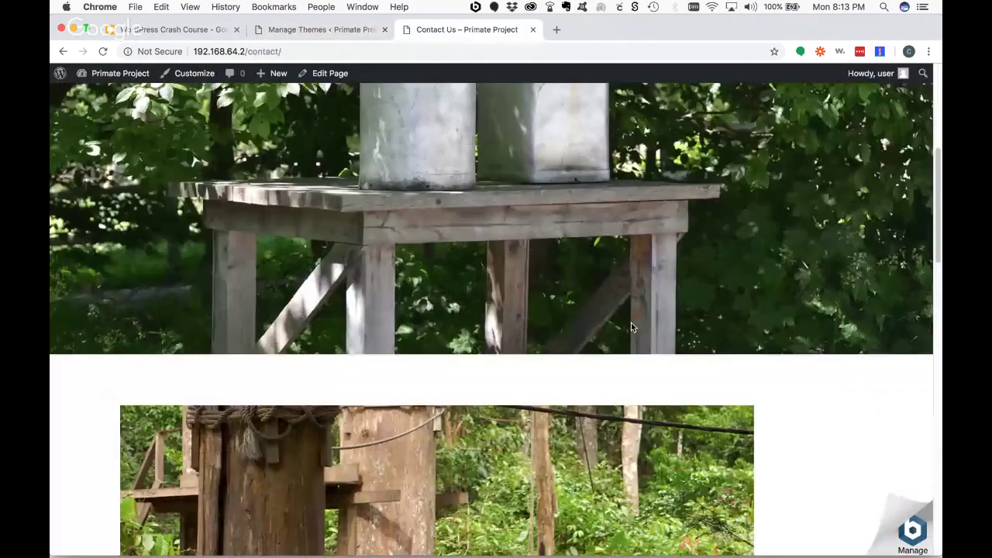
scroll(631, 323, "down", 10)
scroll(631, 327, "down", 5)
scroll(631, 327, "up", 8)
scroll(632, 327, "down", 6)
scroll(631, 327, "up", 2)
scroll(631, 327, "up", 10)
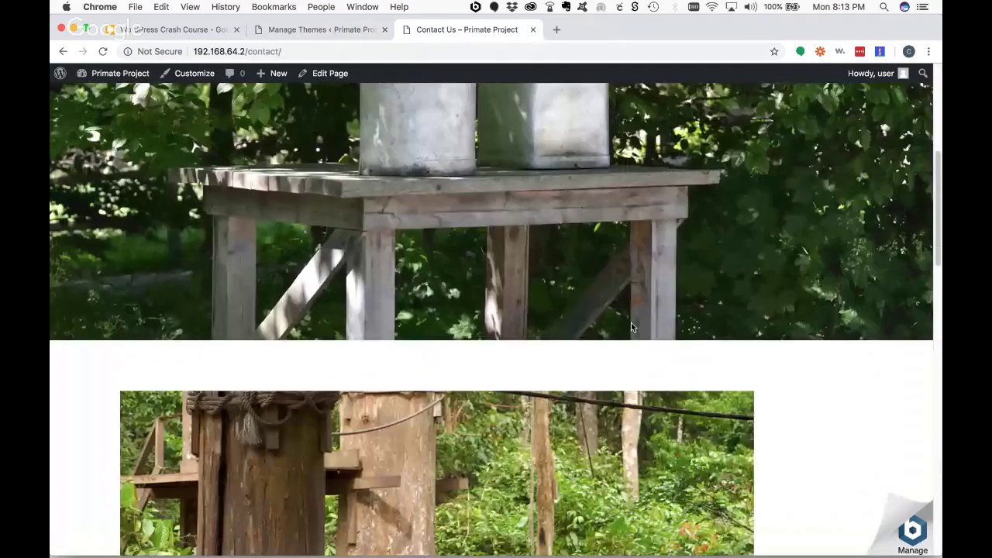
scroll(631, 327, "down", 9)
scroll(631, 327, "down", 4)
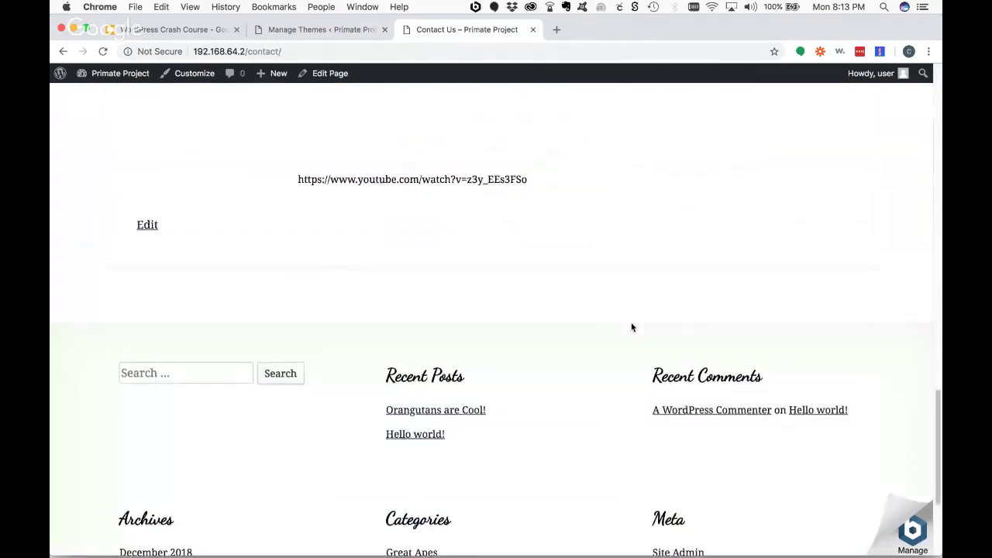
scroll(631, 327, "up", 10)
scroll(631, 325, "down", 10)
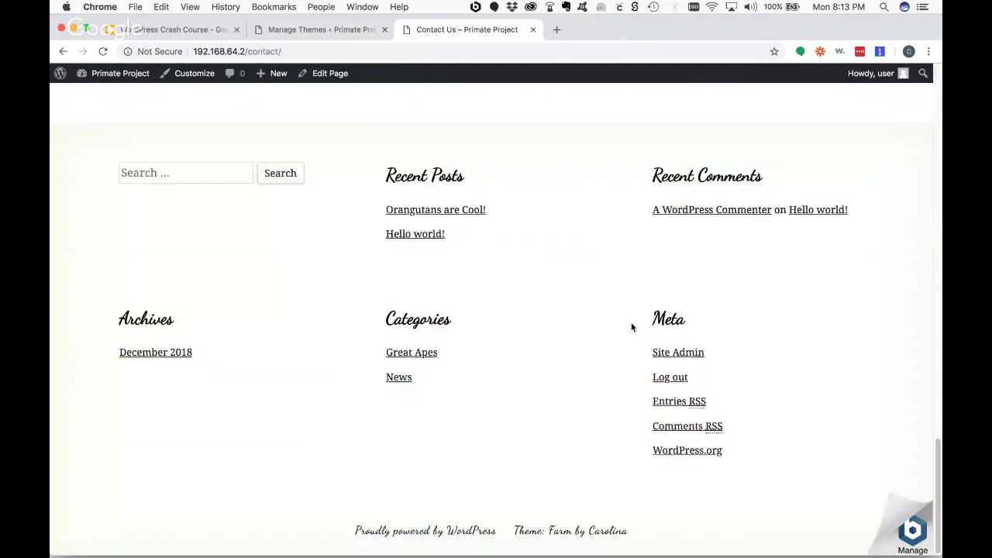
- Open the 'Orangutans are Cool!' post and look through it in Farm styling
left_click(442, 210)
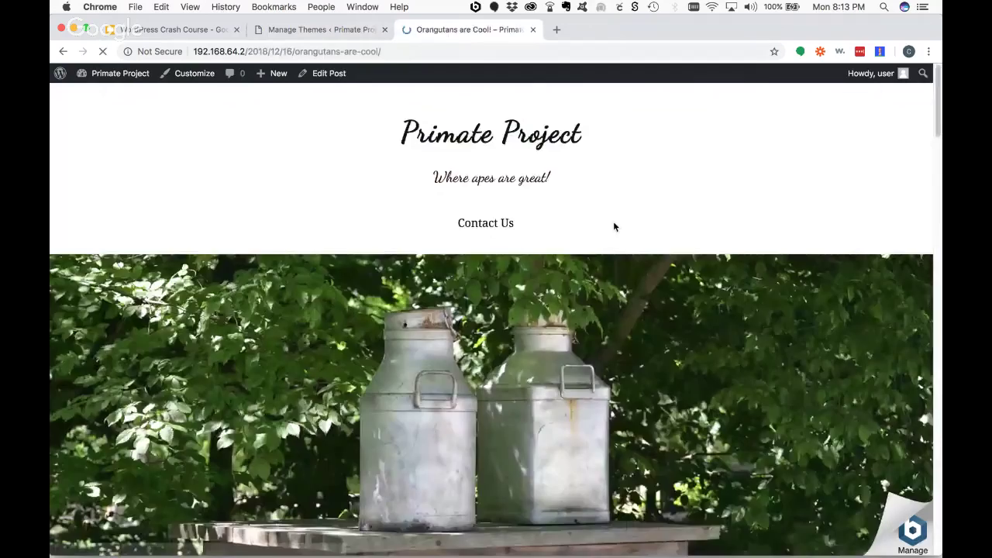
scroll(634, 292, "down", 3)
scroll(634, 292, "down", 5)
scroll(634, 292, "down", 6)
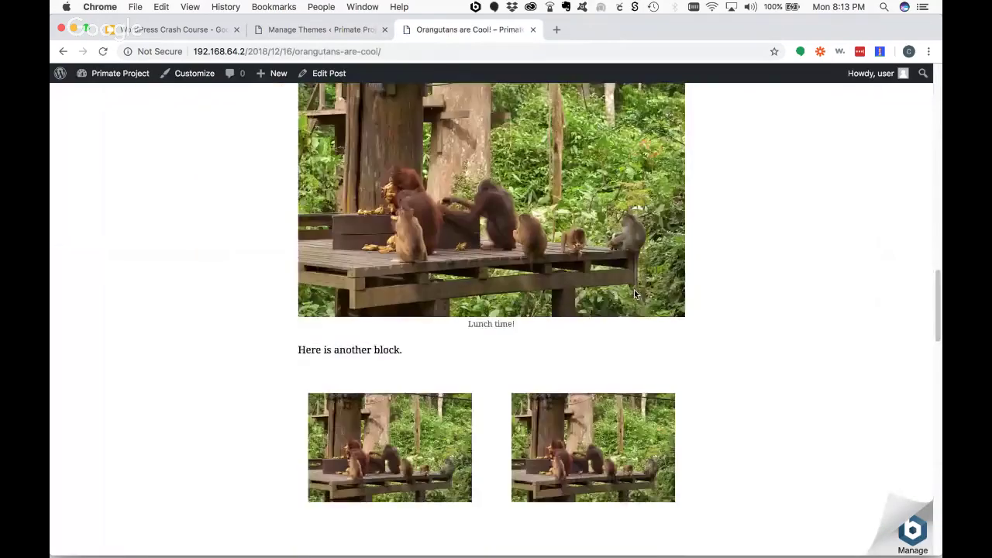
scroll(634, 291, "up", 6)
scroll(636, 285, "down", 2)
scroll(637, 287, "down", 2)
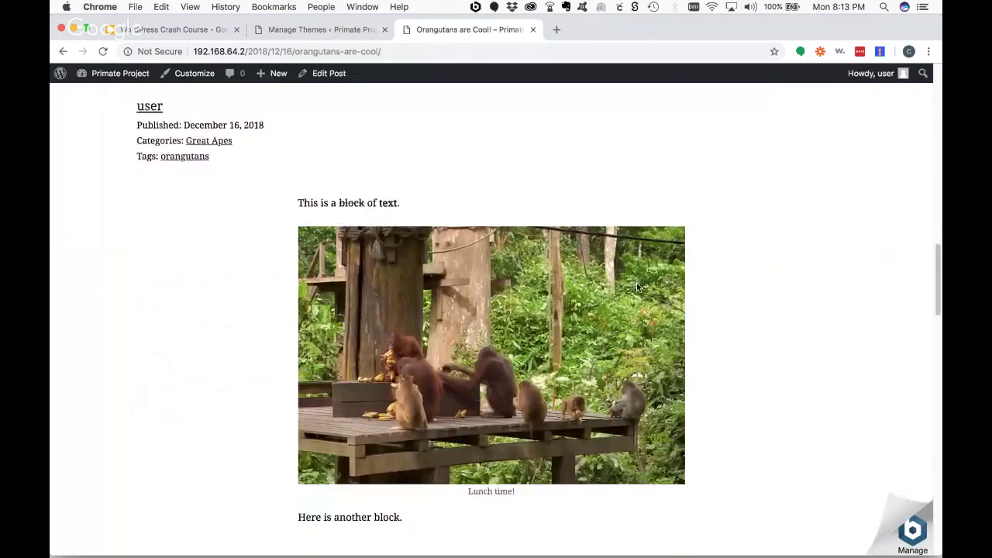
scroll(637, 287, "up", 8)
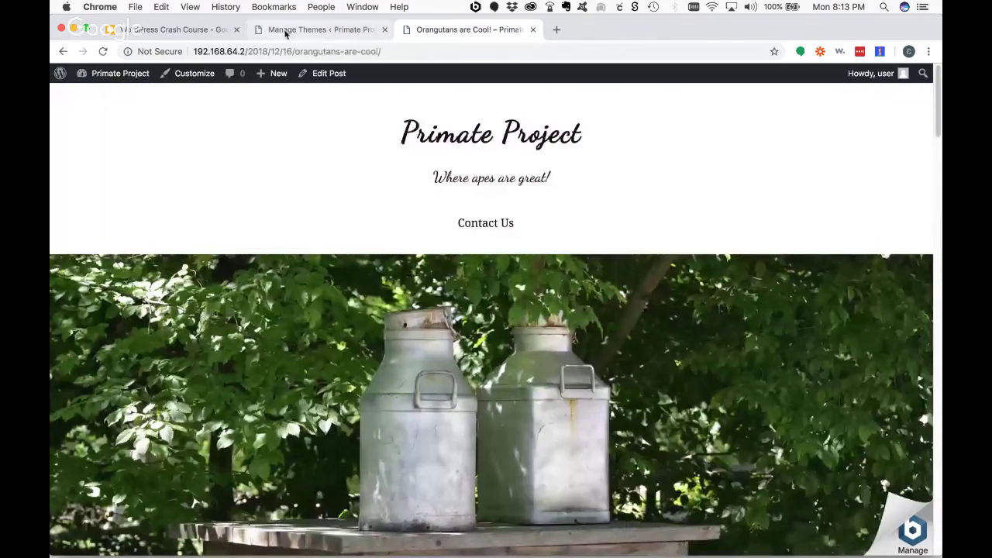
left_click(322, 30)
- Install the Engrave (Lite) theme from Add Themes and activate it
left_click(279, 104)
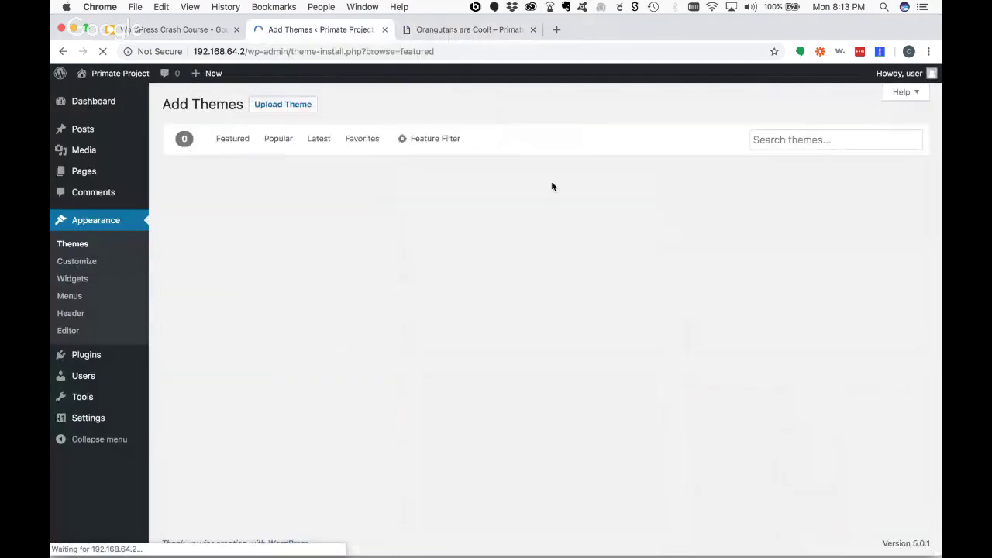
scroll(452, 303, "down", 4)
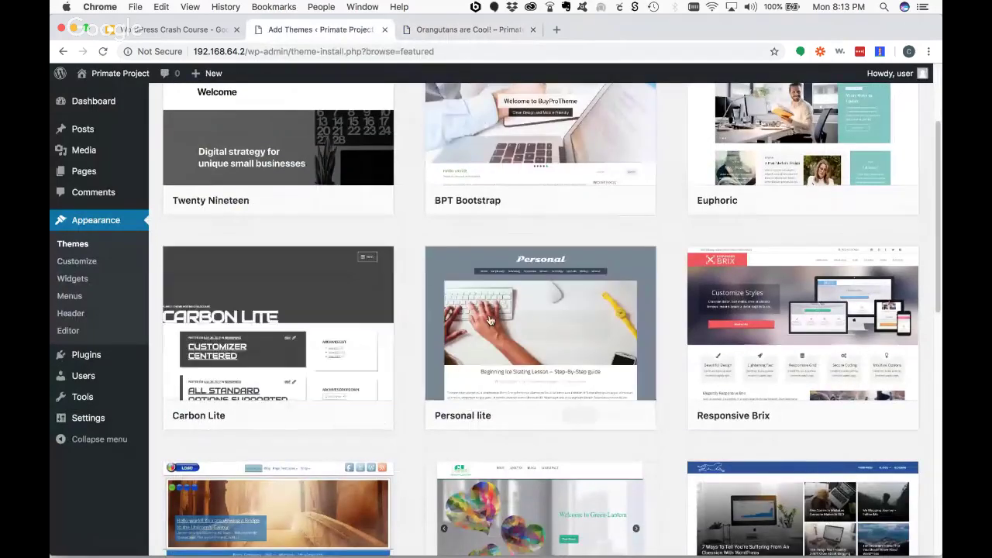
scroll(522, 326, "down", 8)
scroll(540, 328, "down", 8)
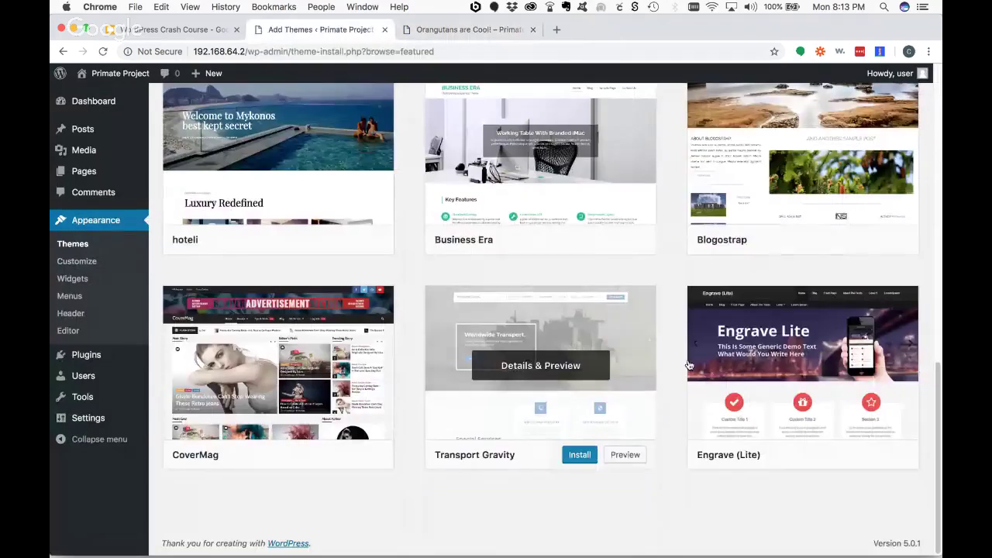
left_click(846, 456)
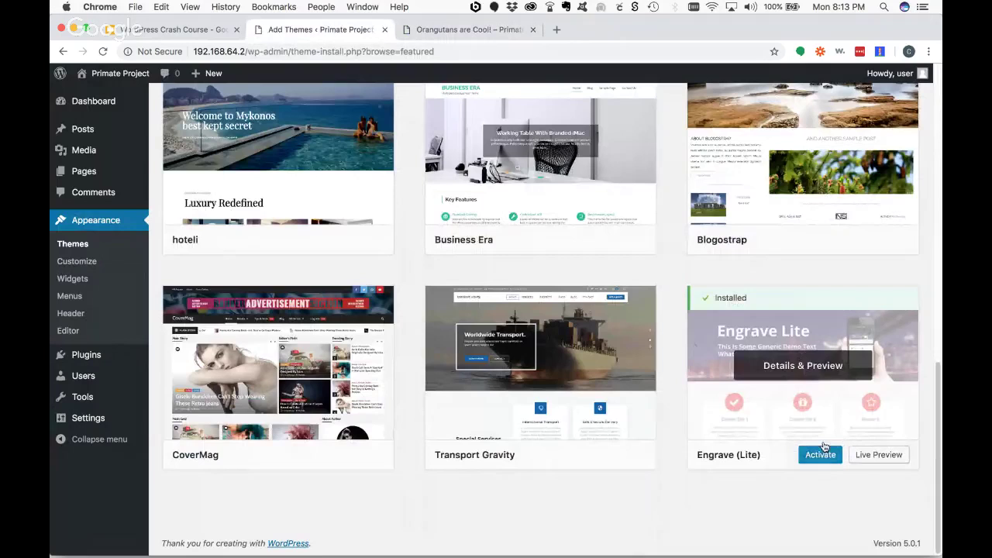
left_click(819, 458)
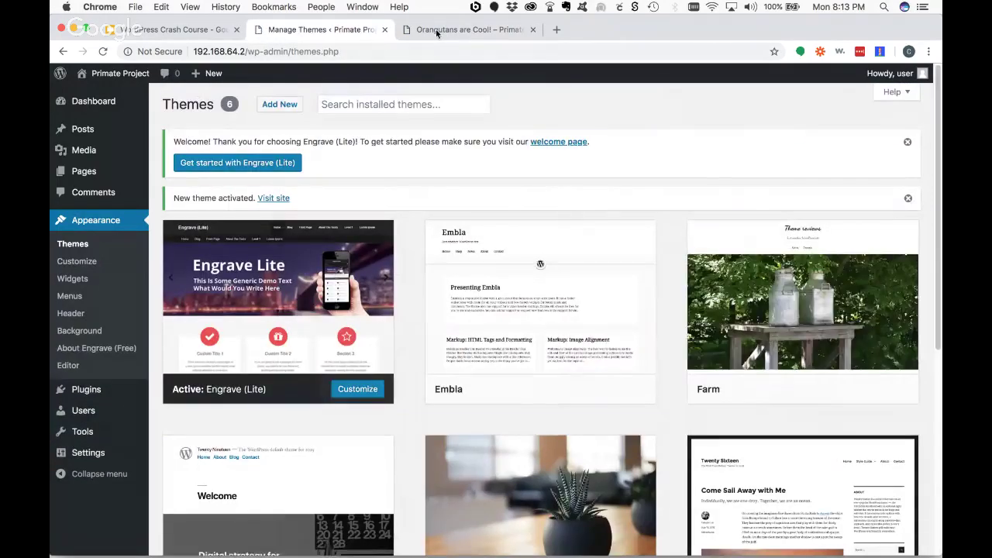
- Reload the 'Orangutans are Cool!' post to view it in Engrave (Lite)
left_click(436, 28)
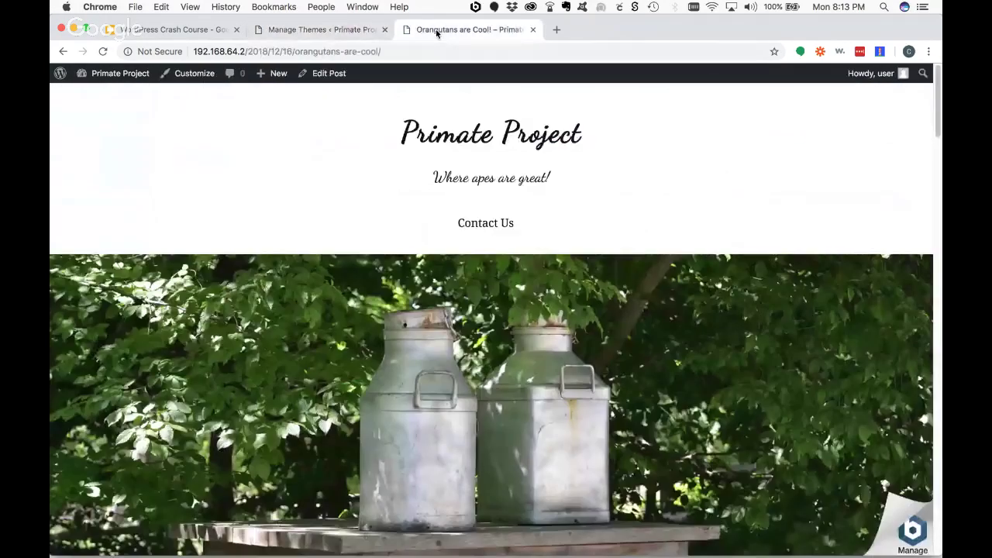
left_click(95, 50)
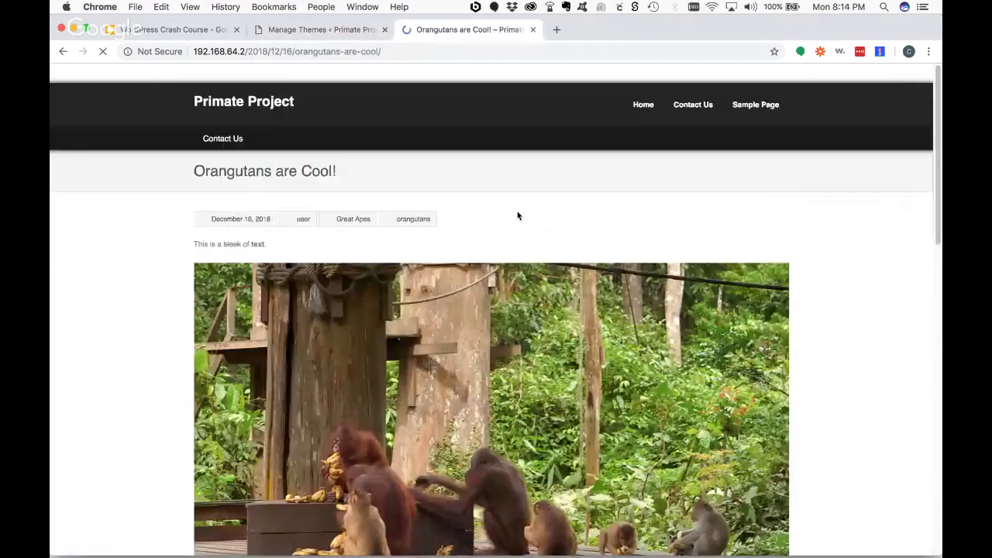
scroll(647, 244, "down", 2)
scroll(657, 242, "down", 15)
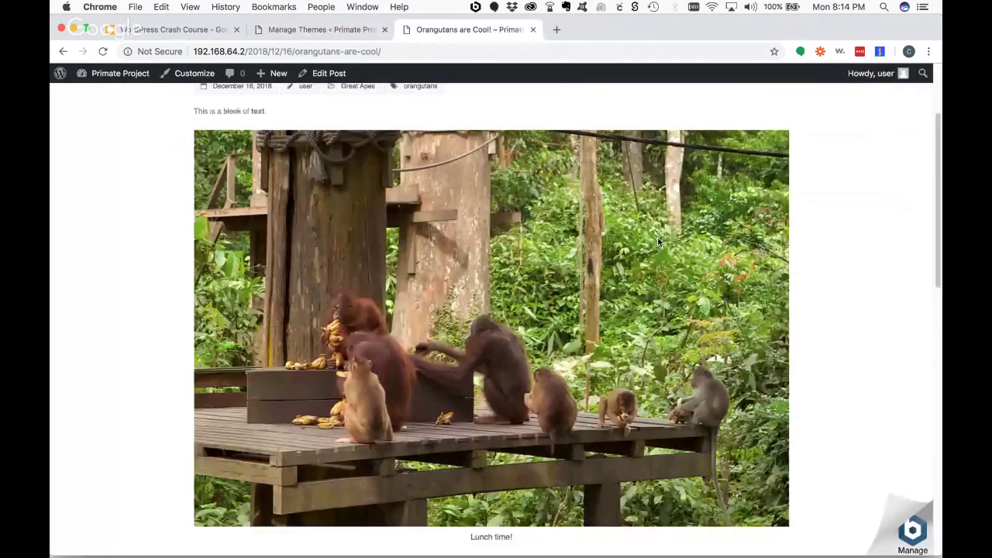
scroll(658, 243, "up", 18)
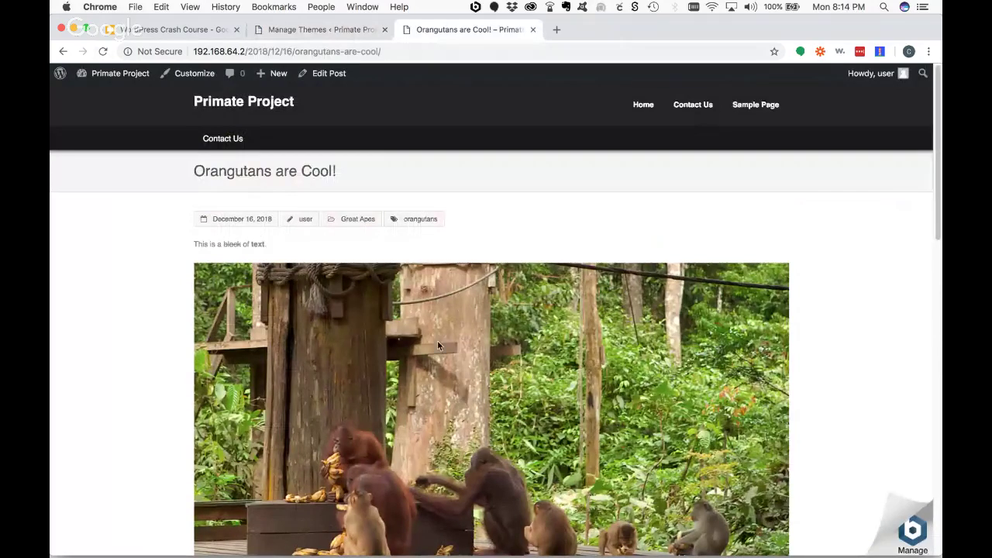
scroll(437, 345, "down", 15)
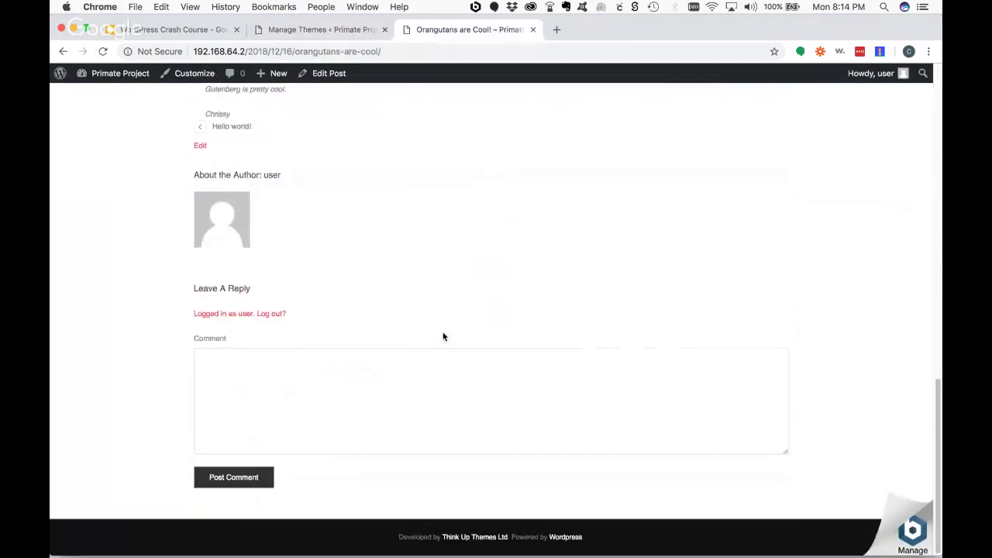
scroll(444, 336, "up", 15)
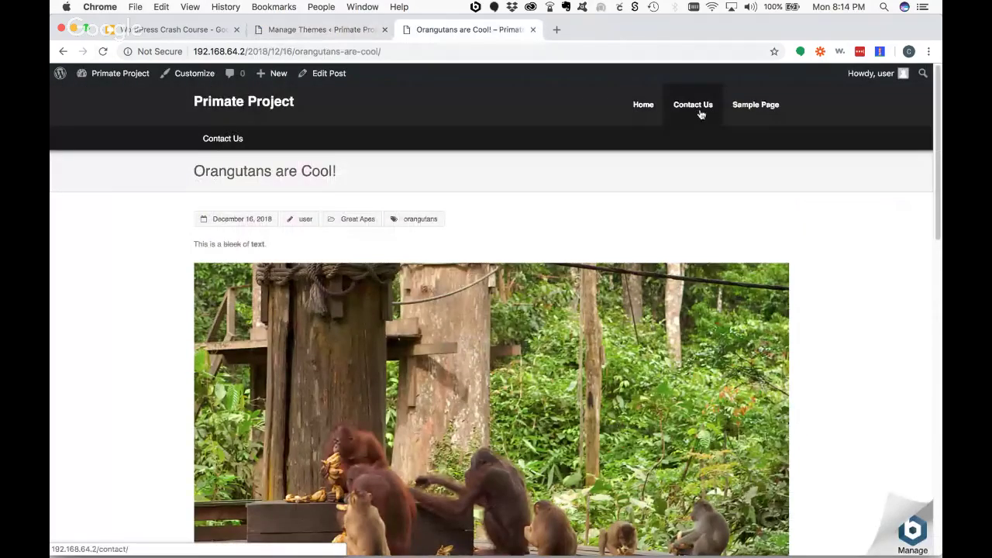
- View the Contact Us and home pages in Engrave (Lite)
left_click(207, 143)
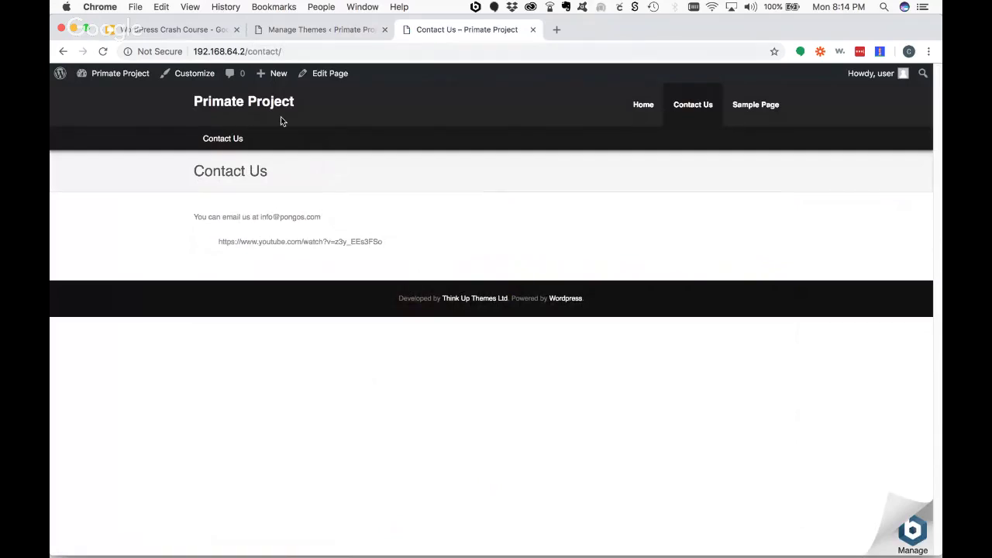
left_click(233, 104)
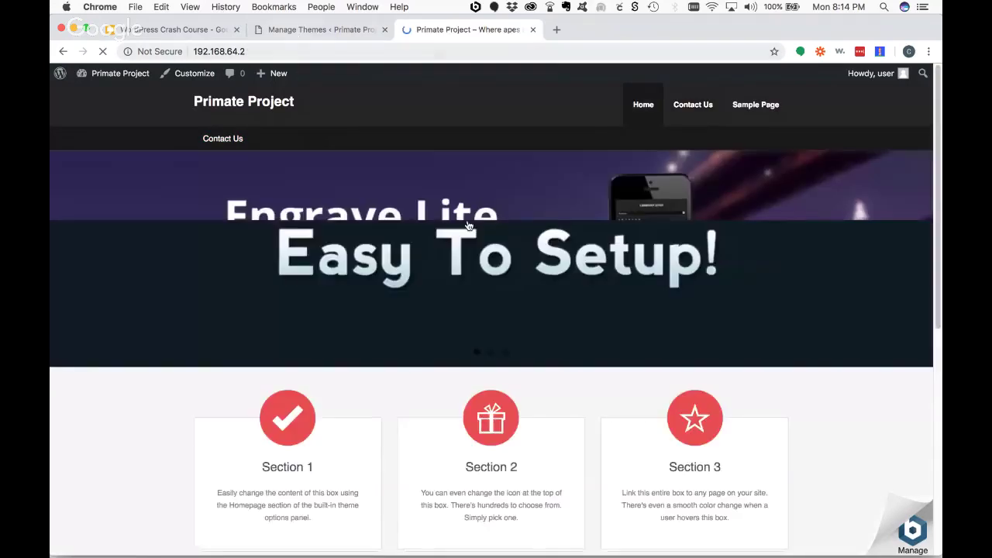
left_click(303, 33)
scroll(580, 302, "down", 3)
scroll(581, 302, "up", 3)
- Find Sydney among the Popular themes, install it and activate it
left_click(280, 105)
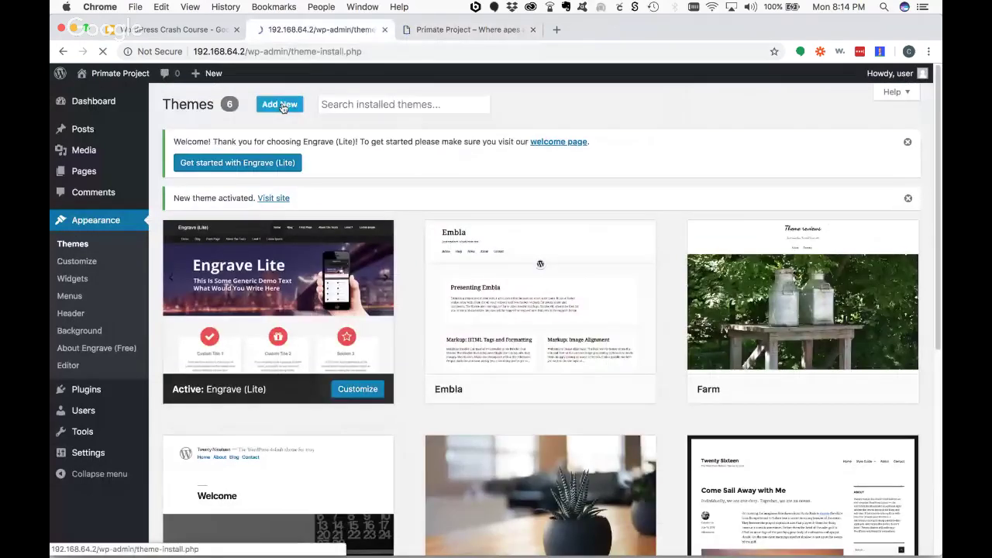
scroll(775, 320, "down", 1)
scroll(775, 320, "down", 10)
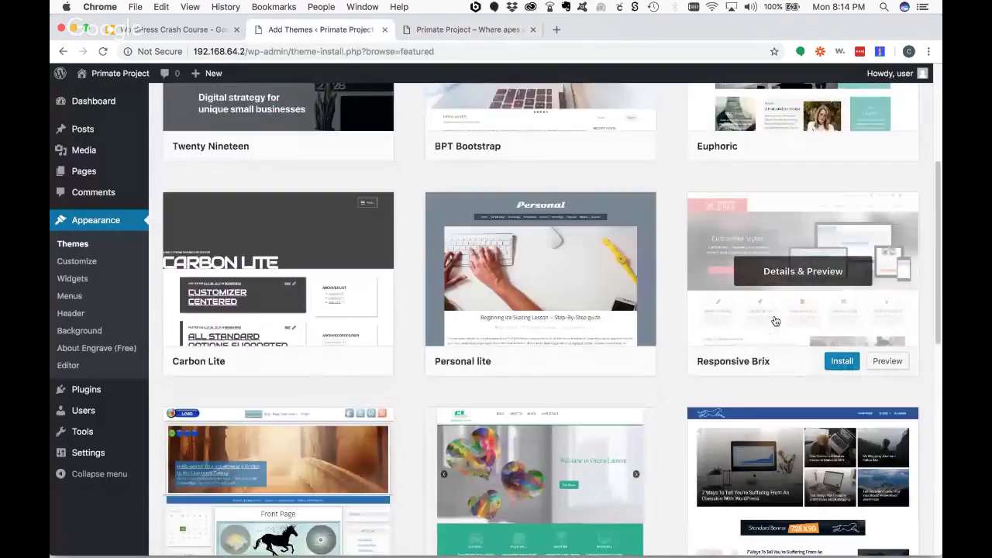
scroll(775, 320, "up", 10)
left_click(280, 199)
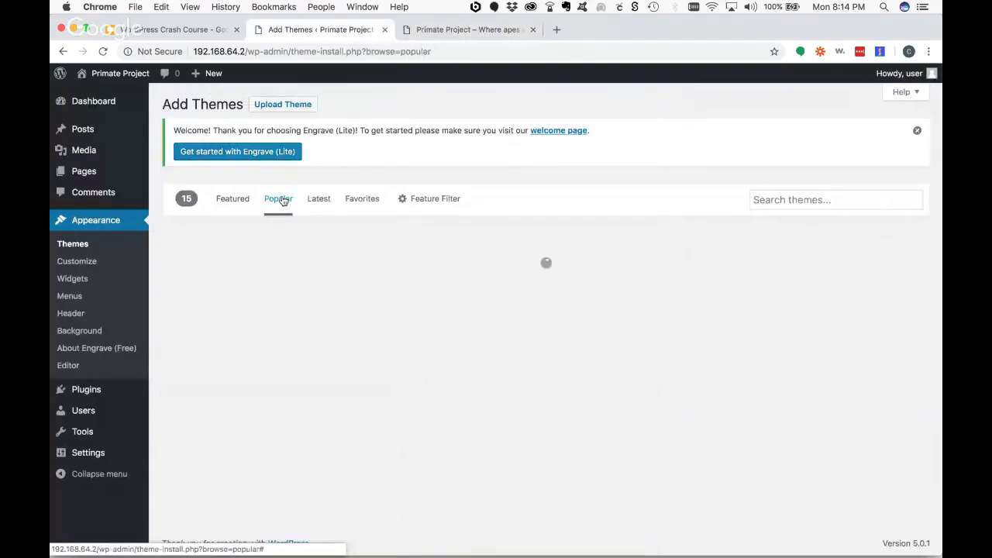
scroll(829, 357, "down", 7)
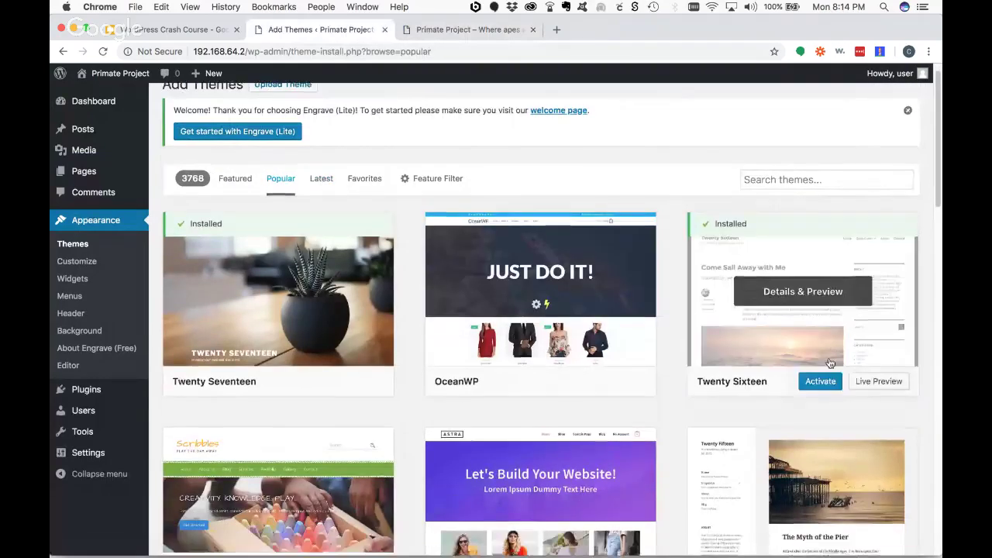
scroll(830, 362, "down", 8)
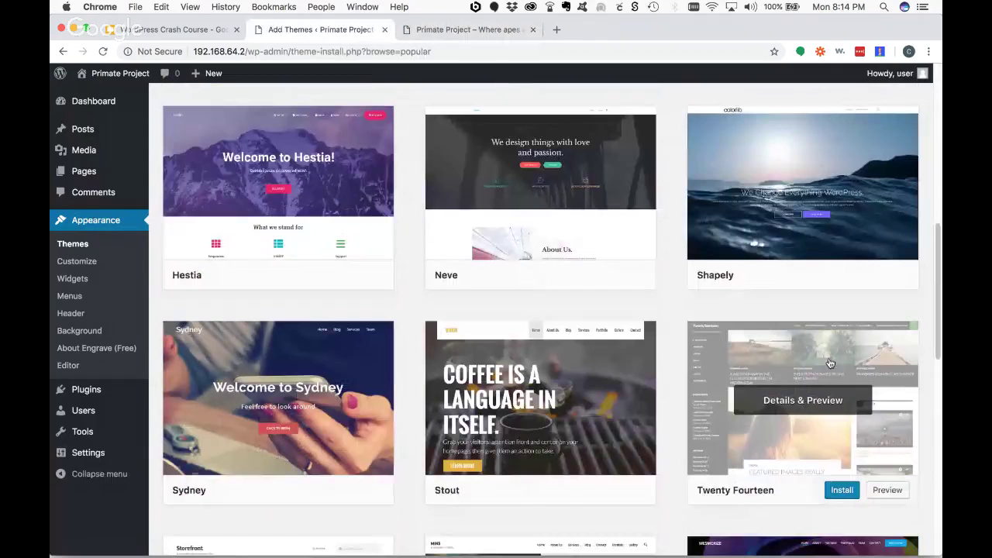
left_click(574, 478)
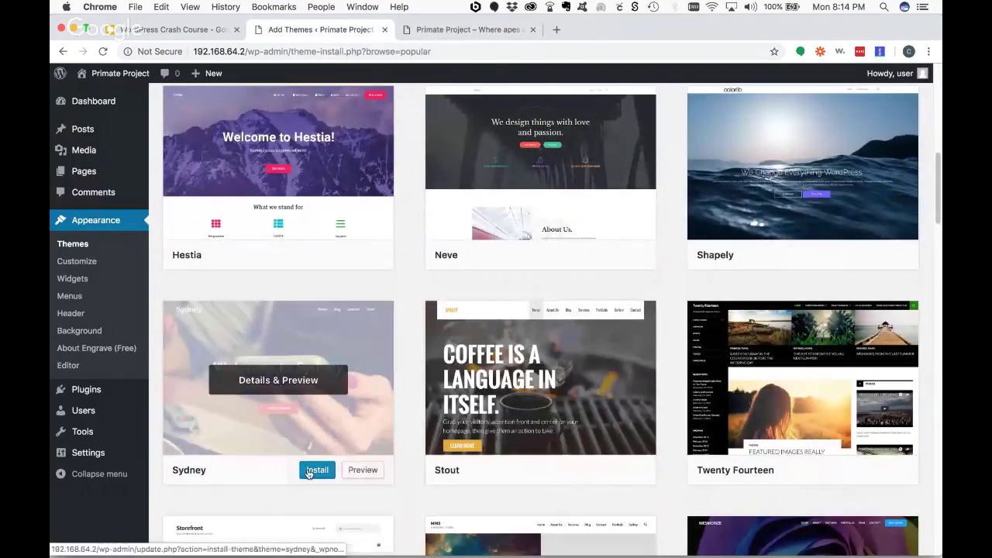
left_click(309, 472)
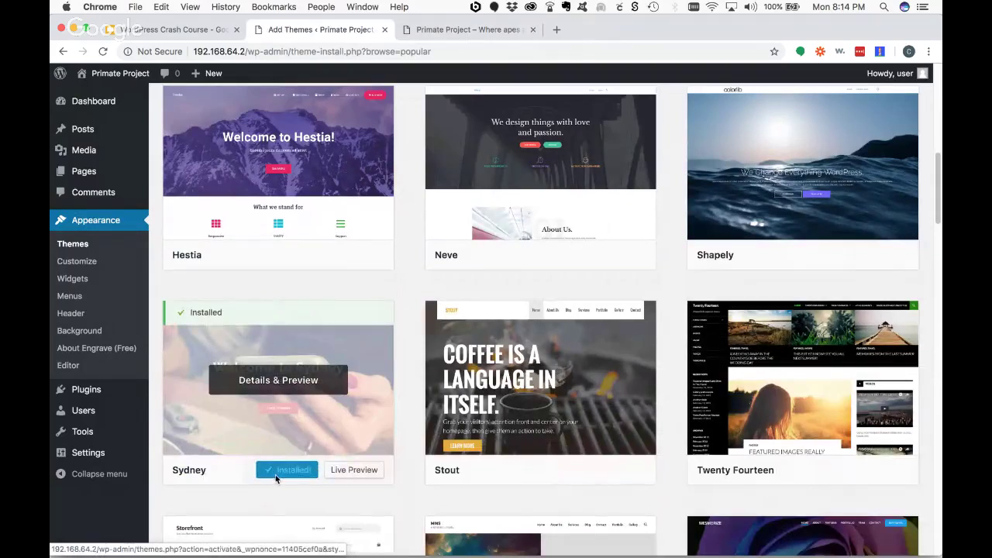
left_click(289, 471)
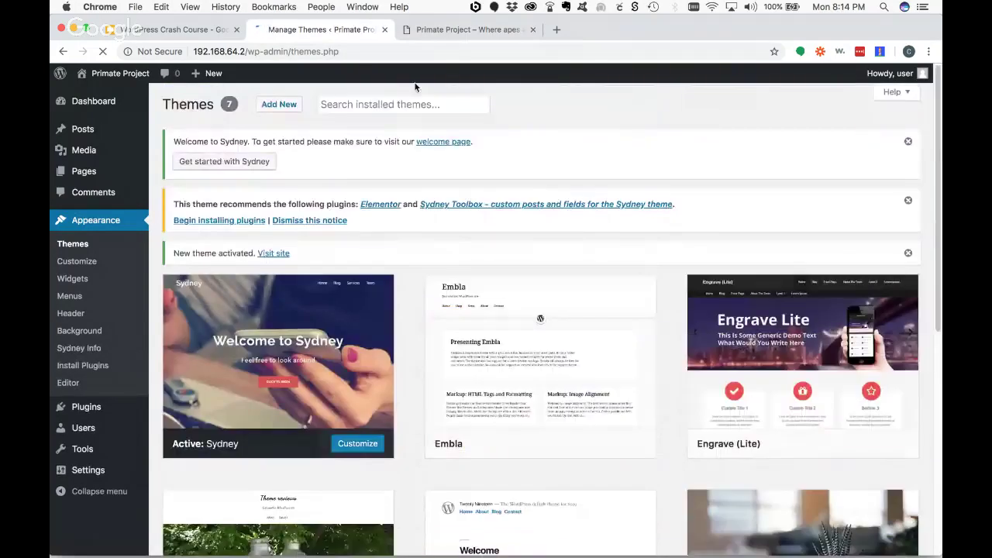
- Reload the Primate Project home page to see it in the Sydney theme
left_click(450, 29)
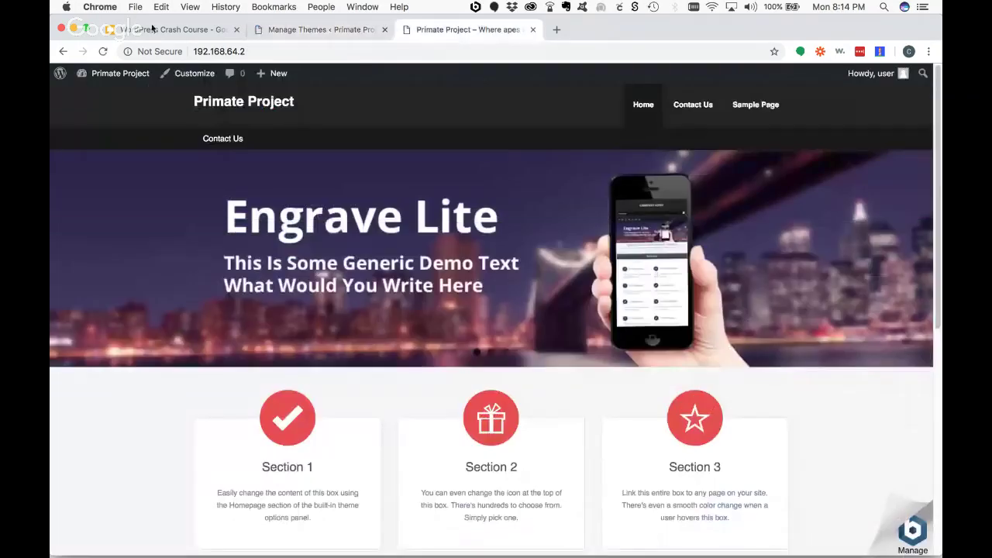
left_click(103, 51)
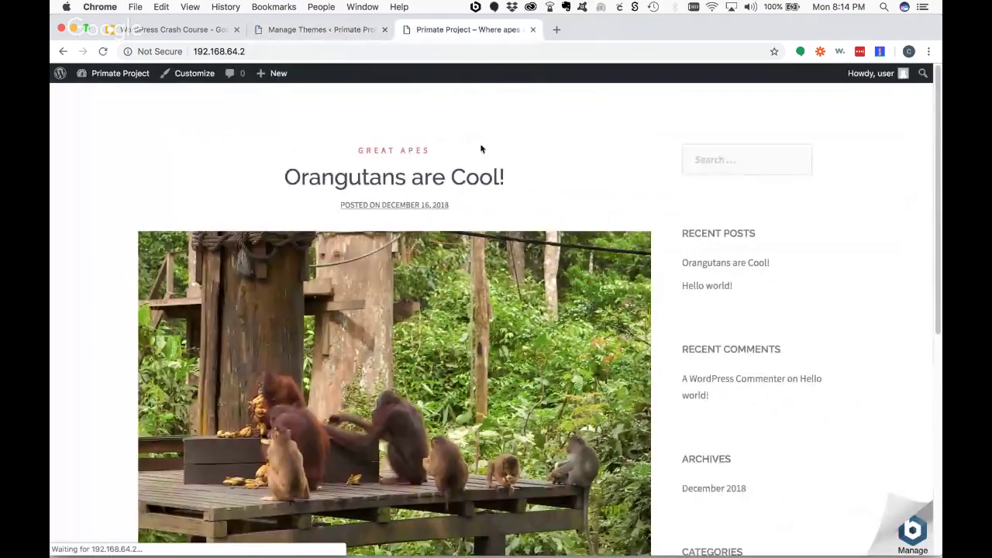
scroll(491, 169, "down", 5)
scroll(514, 186, "up", 3)
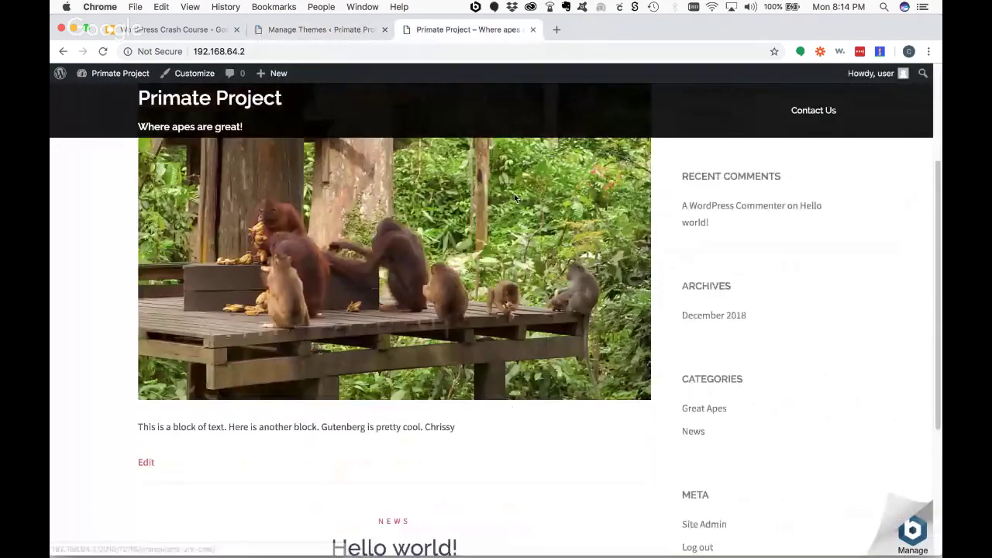
scroll(516, 201, "up", 3)
scroll(516, 200, "down", 6)
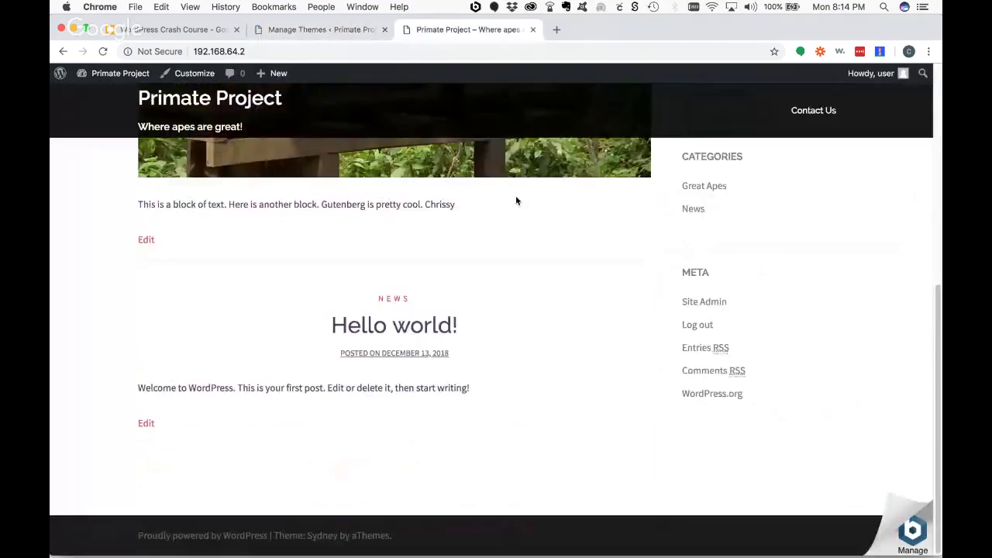
left_click(311, 31)
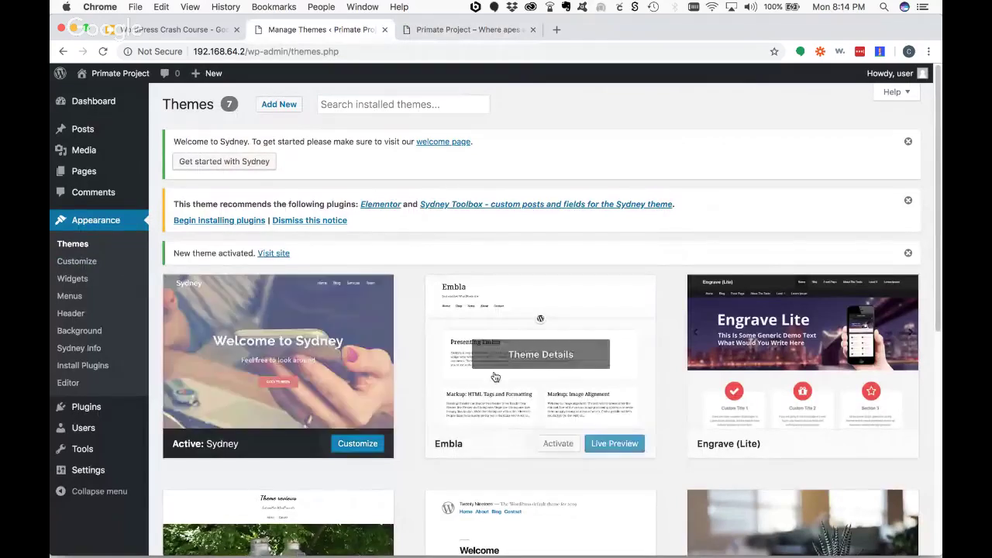
- Reactivate Engrave (Lite) and reload the live site to confirm it
scroll(519, 356, "down", 2)
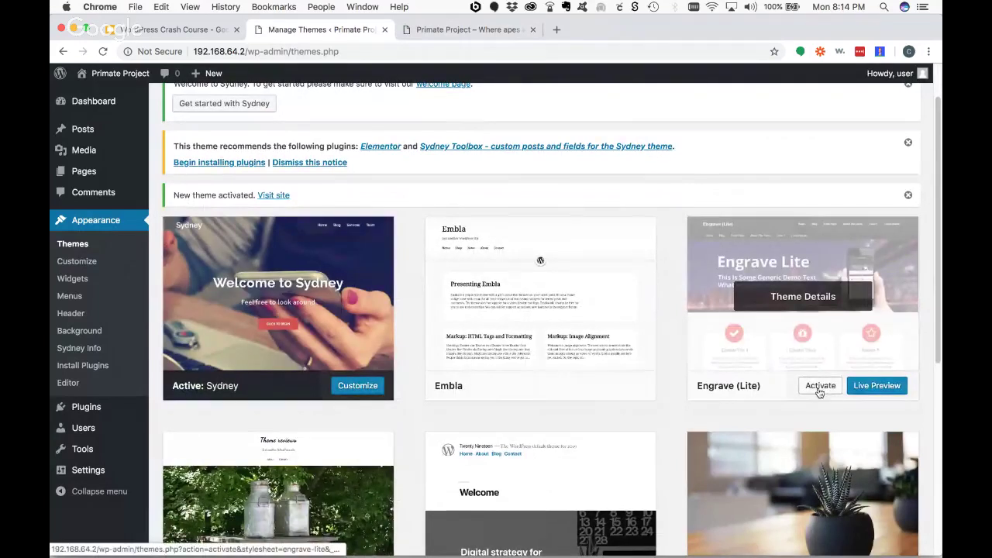
left_click(819, 386)
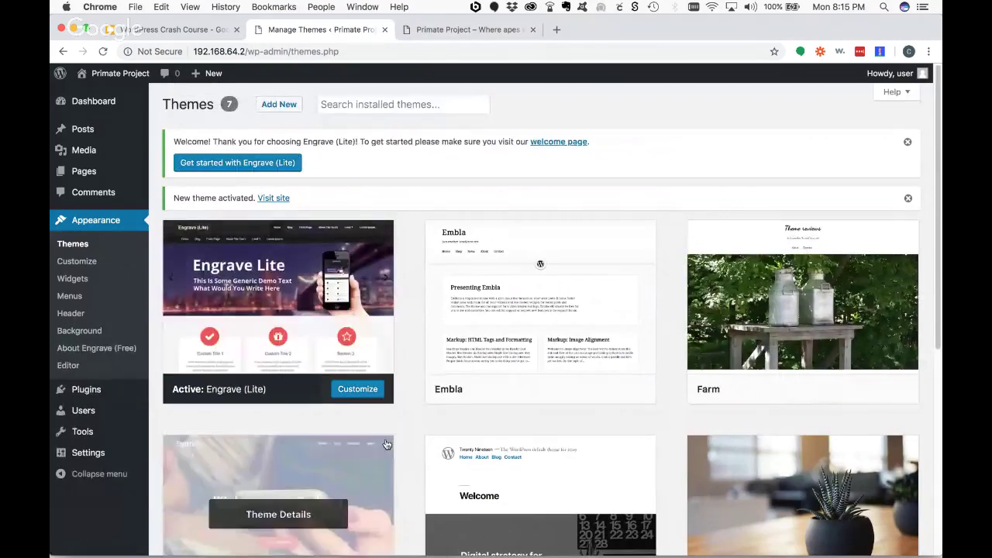
left_click(431, 36)
key("super+r")
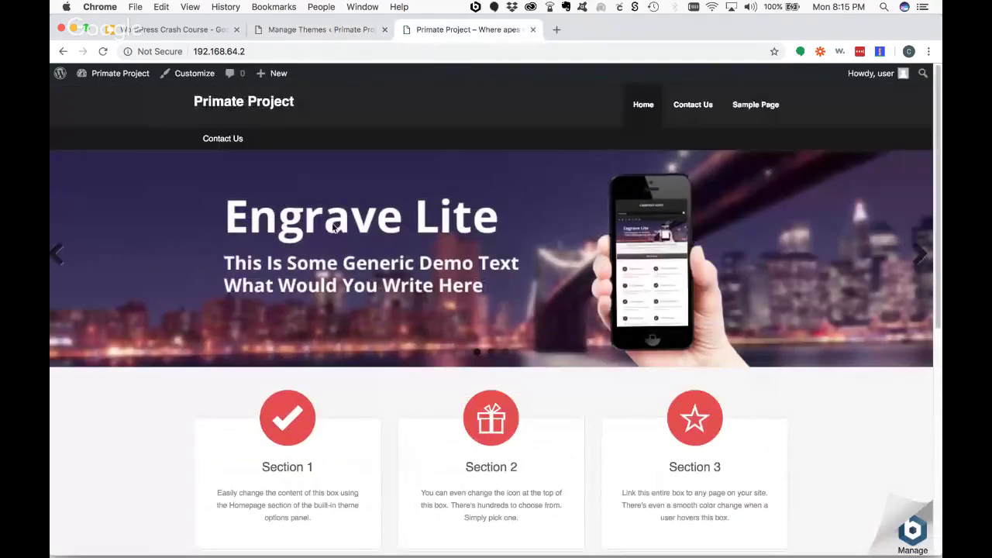
left_click(329, 36)
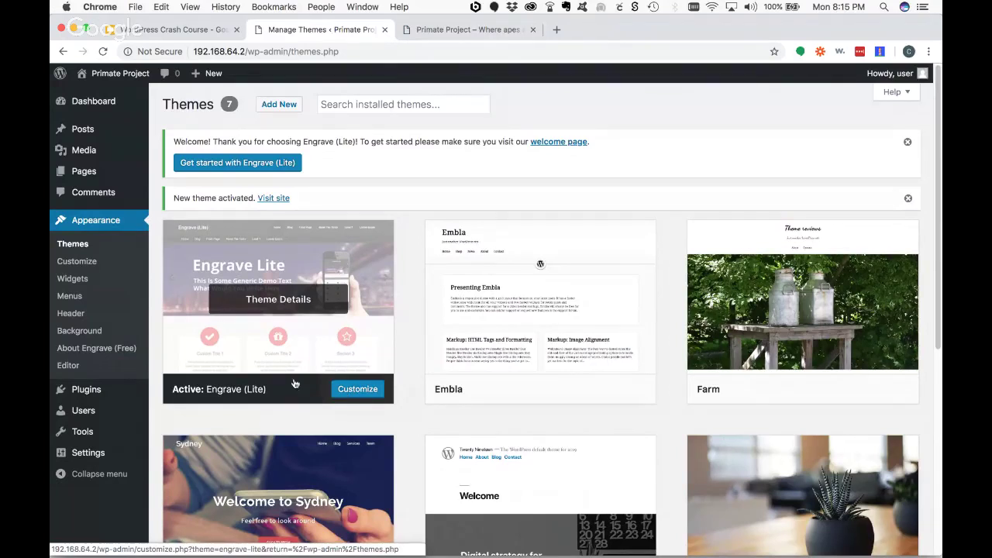
- In the Customizer, choose the first layout under Theme Options > Homepage
left_click(341, 389)
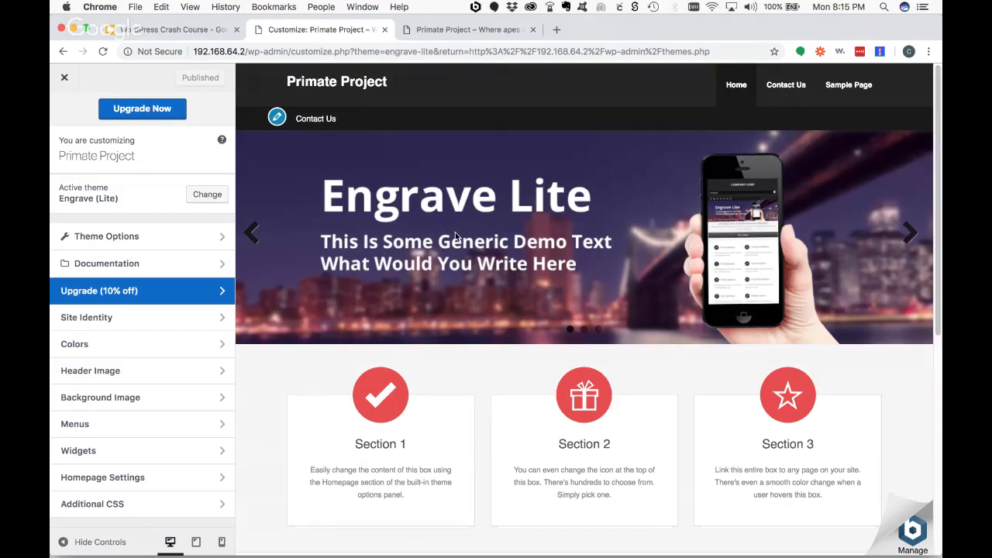
left_click(160, 237)
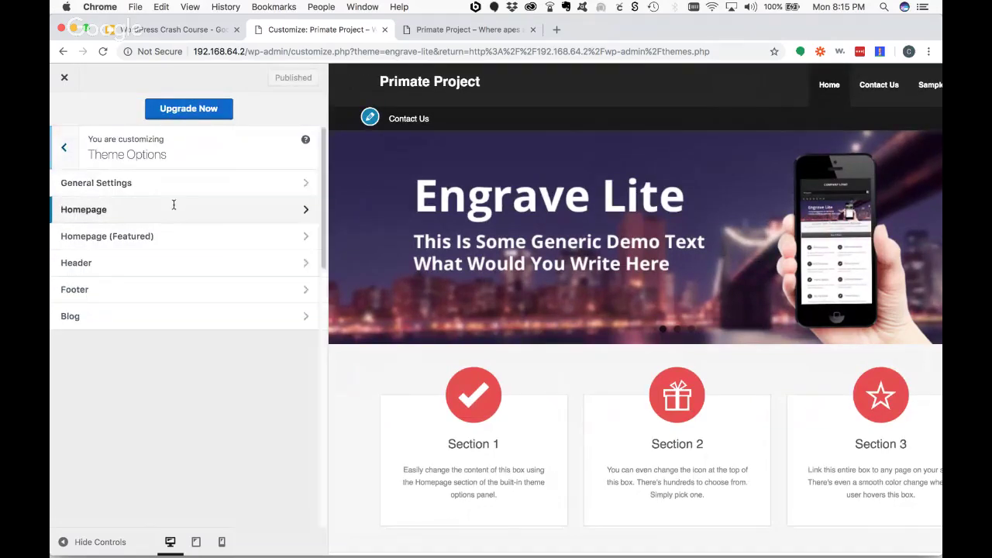
left_click(172, 208)
left_click(68, 277)
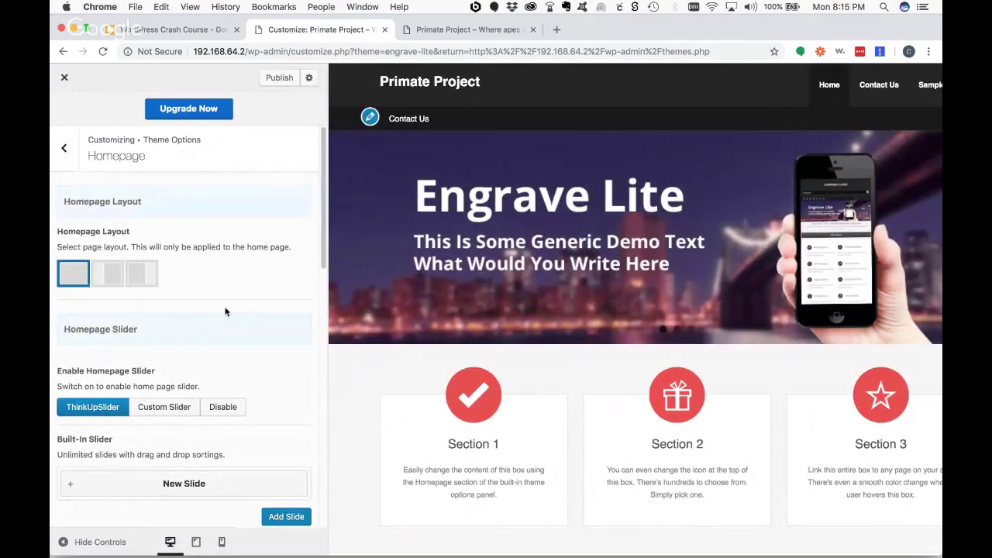
left_click(64, 148)
left_click(180, 264)
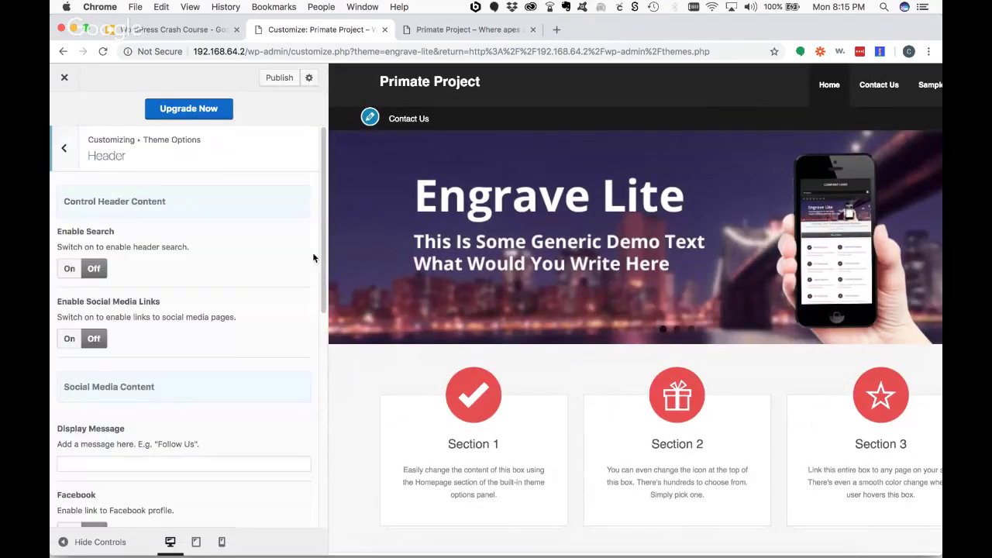
left_click(64, 147)
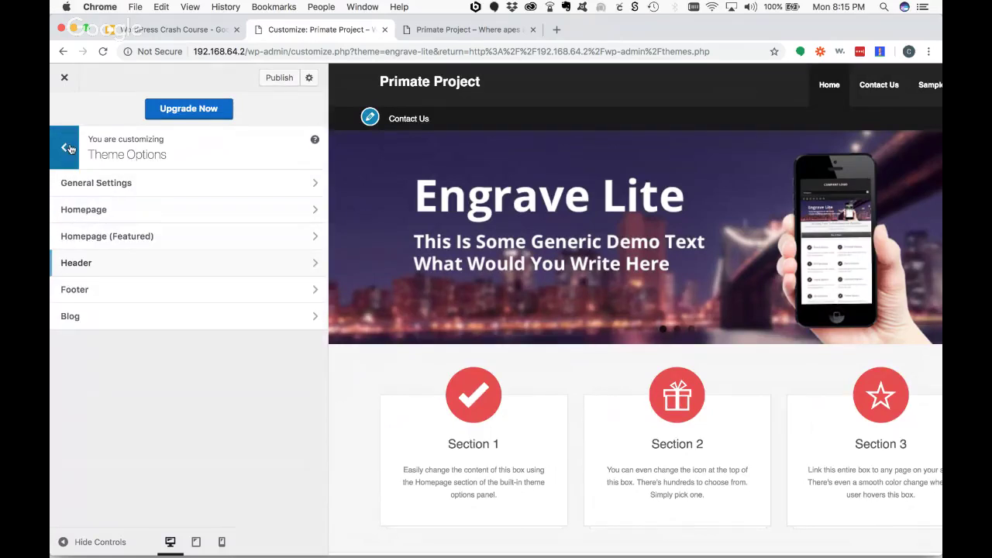
left_click(64, 147)
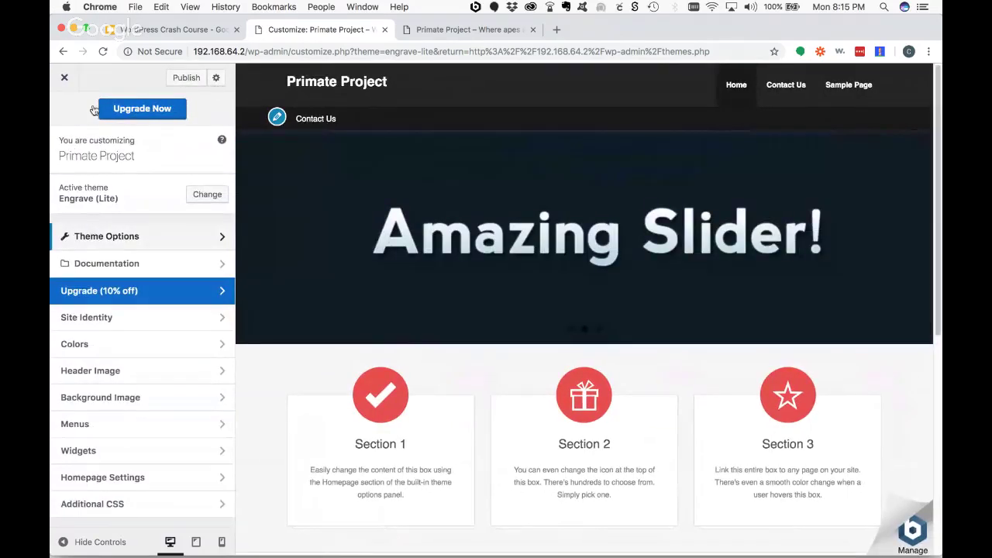
- Publish the homepage layout, check the live site, and close the Customizer
left_click(186, 78)
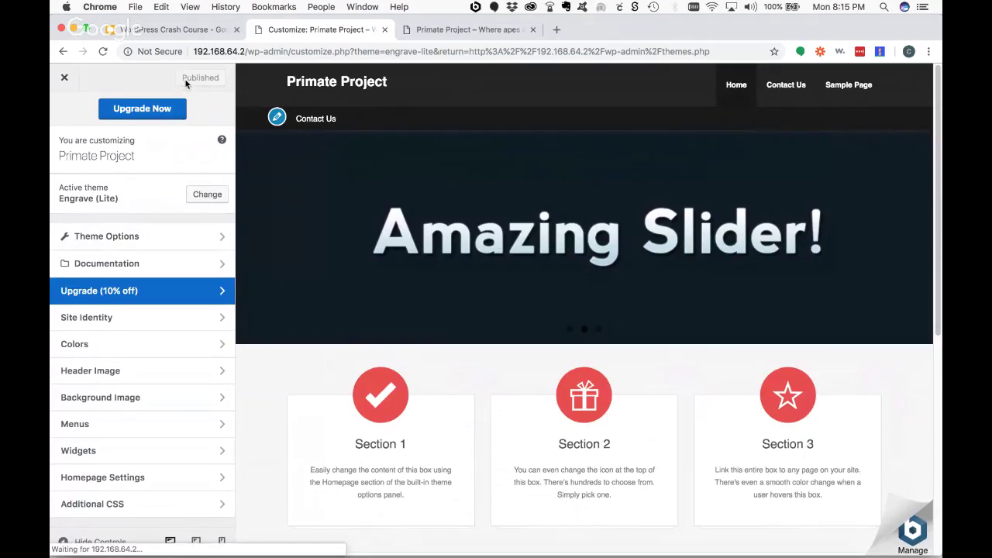
left_click(465, 30)
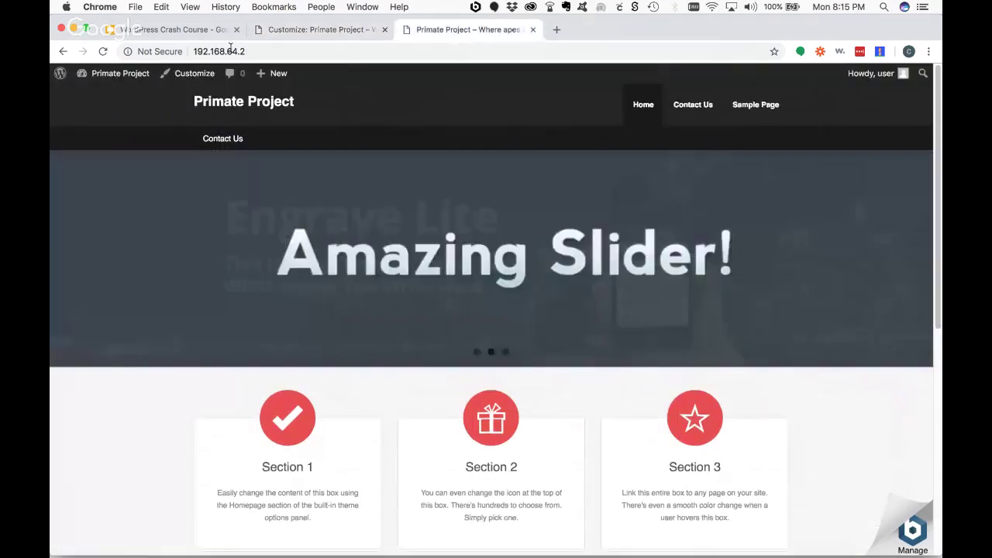
left_click(104, 51)
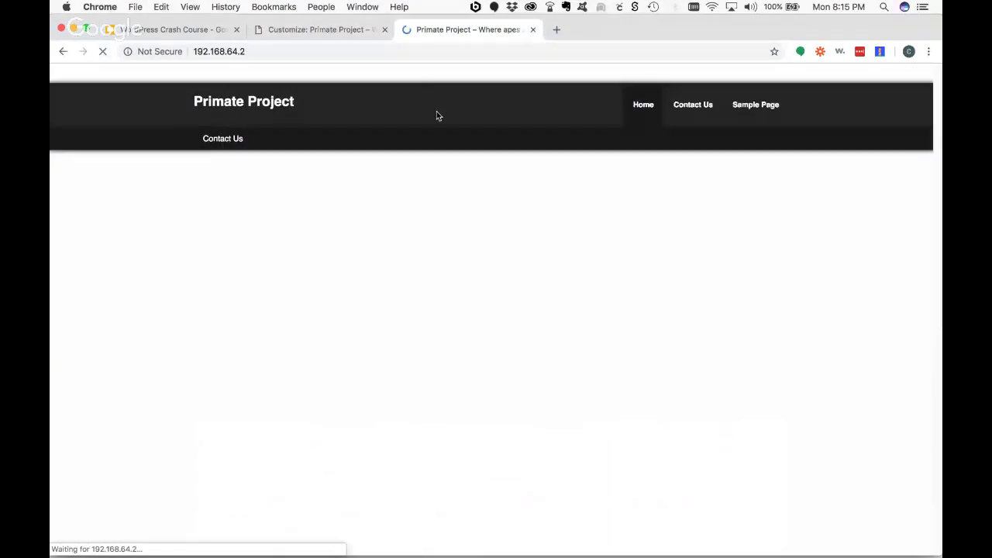
scroll(811, 258, "down", 5)
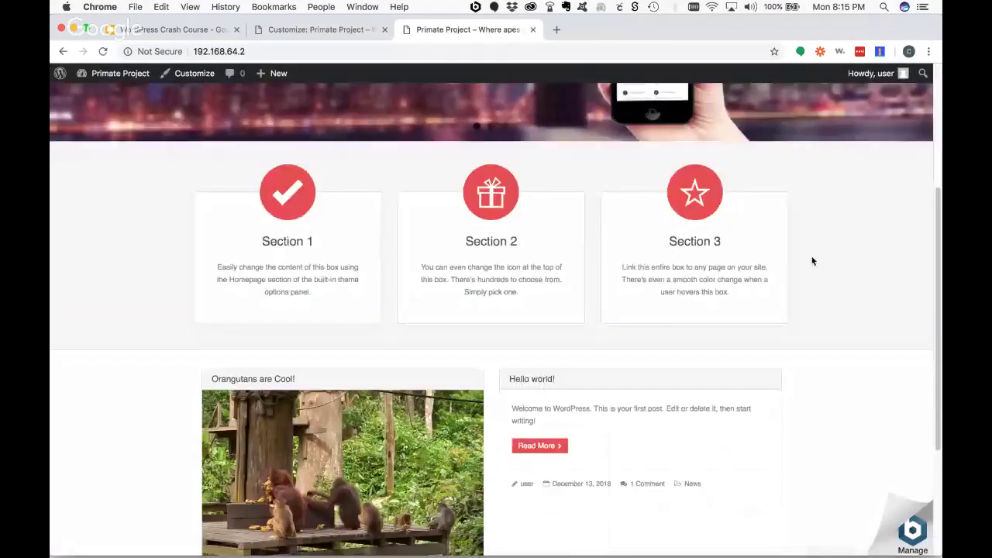
scroll(810, 259, "up", 2)
scroll(812, 261, "up", 5)
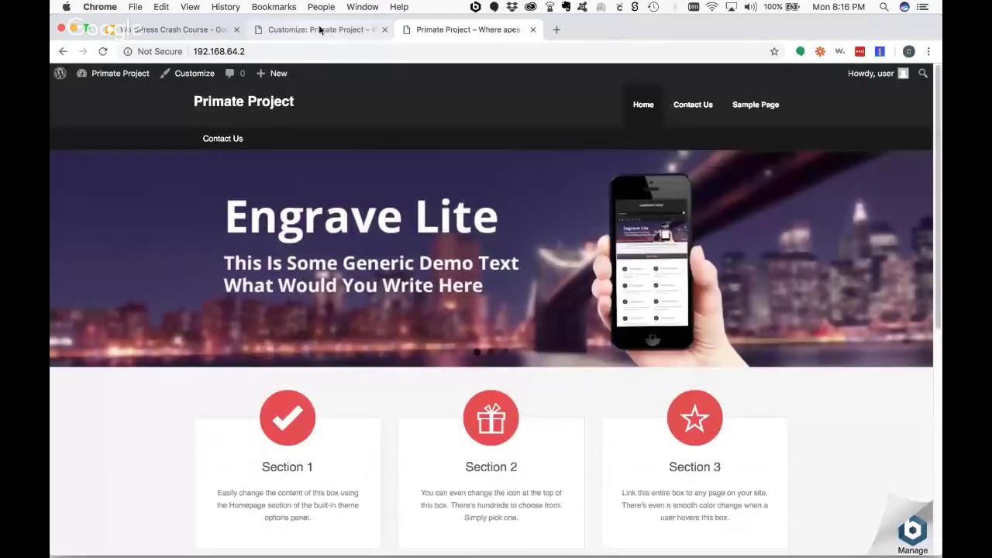
left_click(321, 29)
left_click(65, 78)
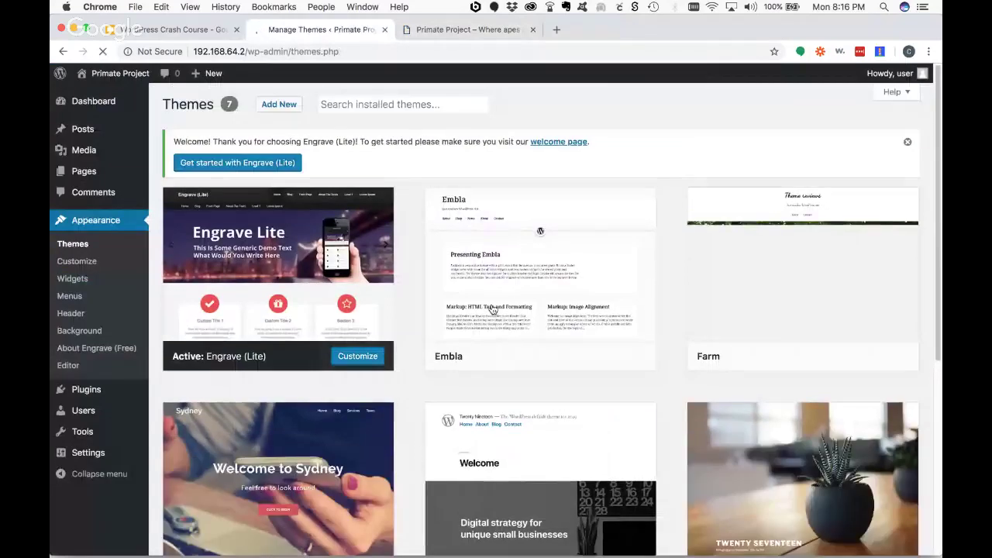
- Activate the Embla theme and open it in the Customizer
mouse_move(580, 293)
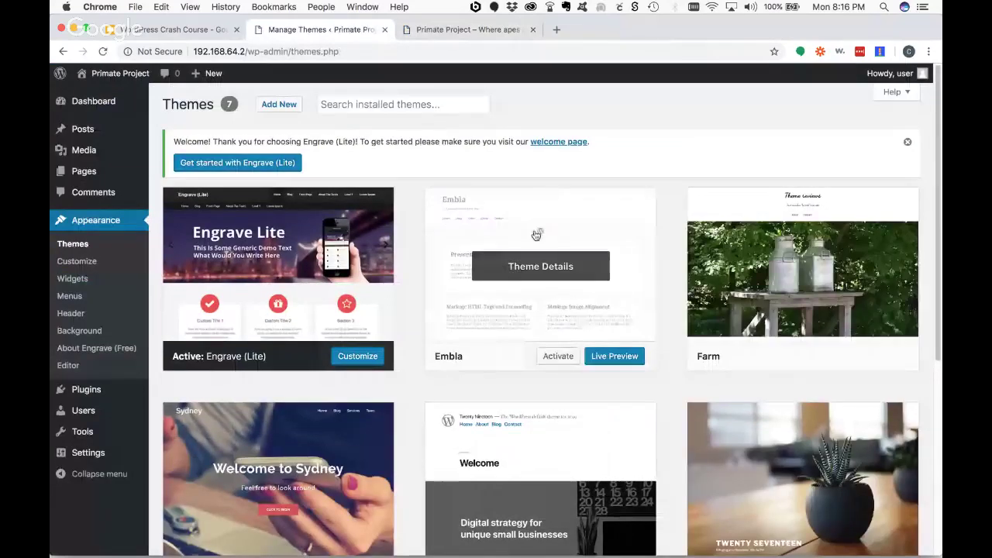
left_click(558, 357)
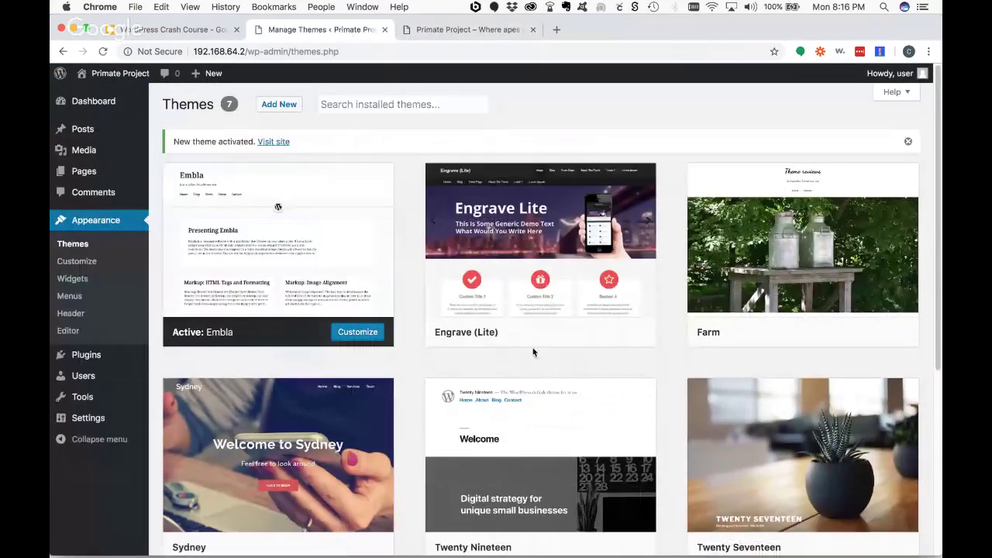
mouse_move(317, 290)
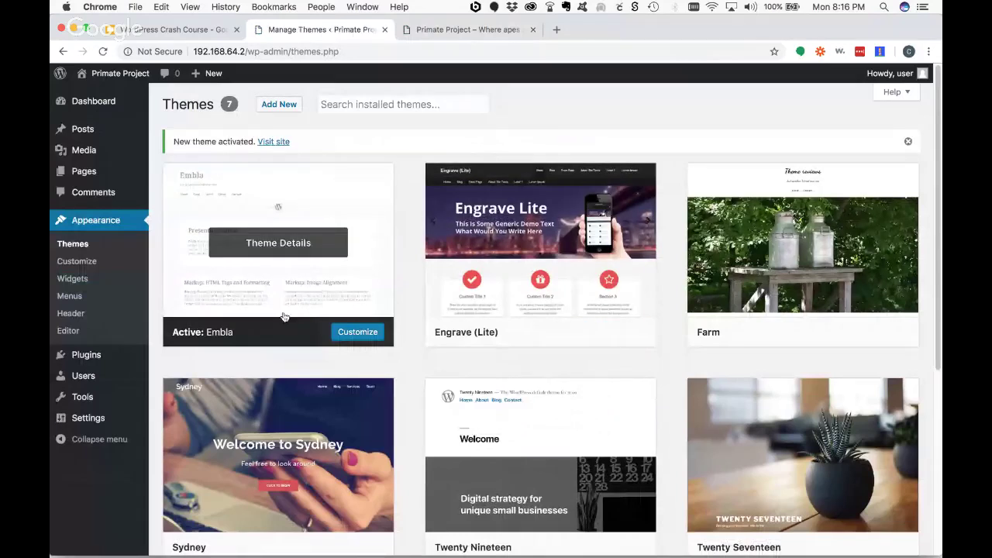
left_click(356, 333)
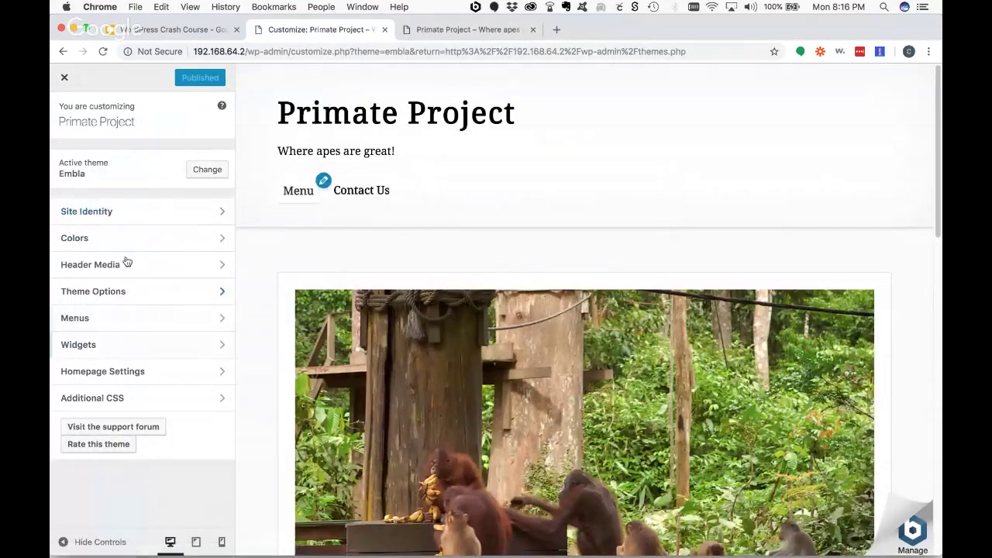
left_click(111, 216)
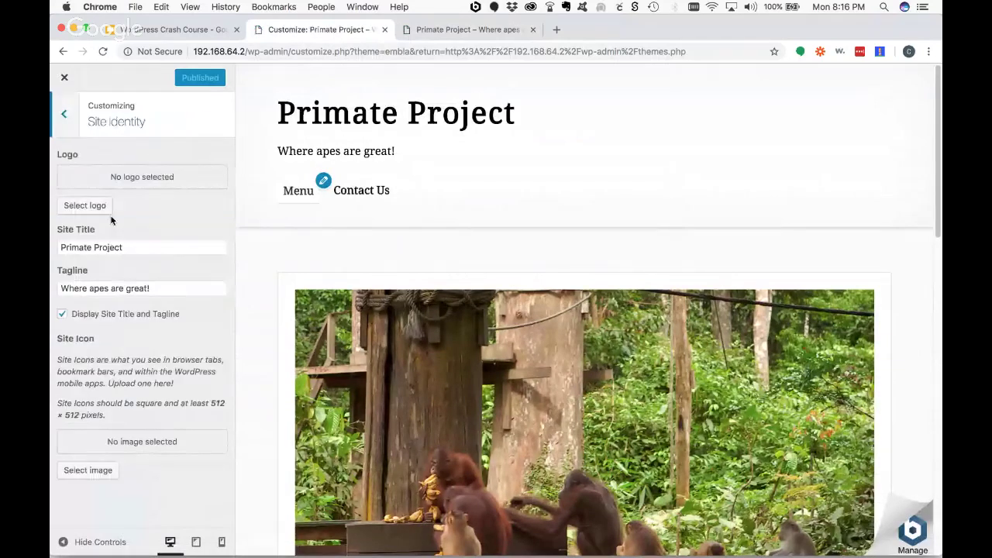
left_click(65, 122)
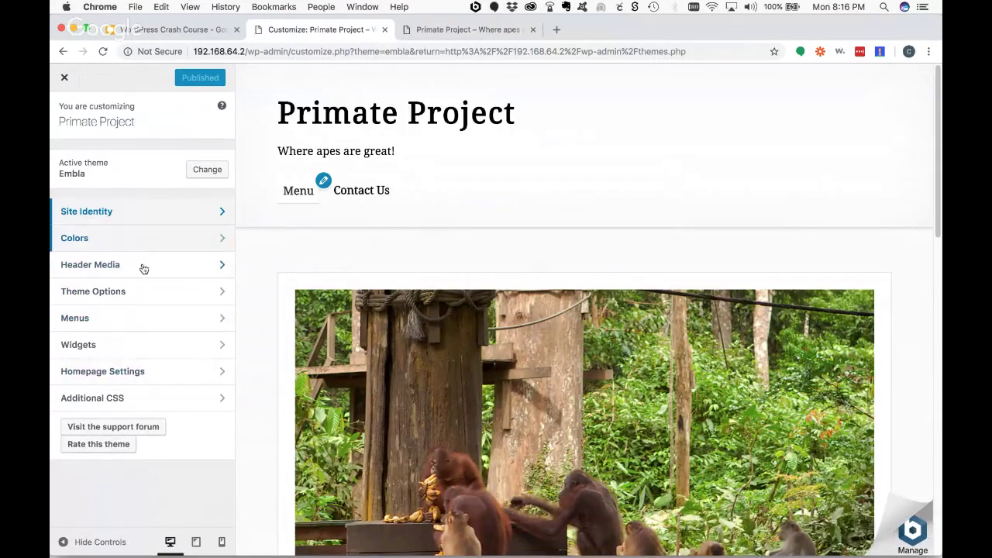
- Set the Embla accent colour to red #dd3333 and publish
left_click(136, 239)
left_click(99, 214)
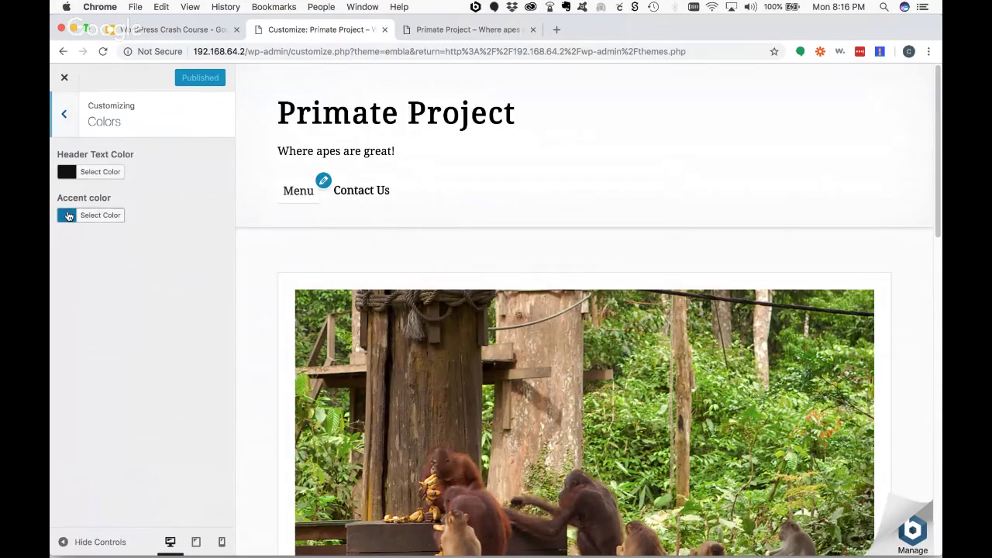
left_click(97, 358)
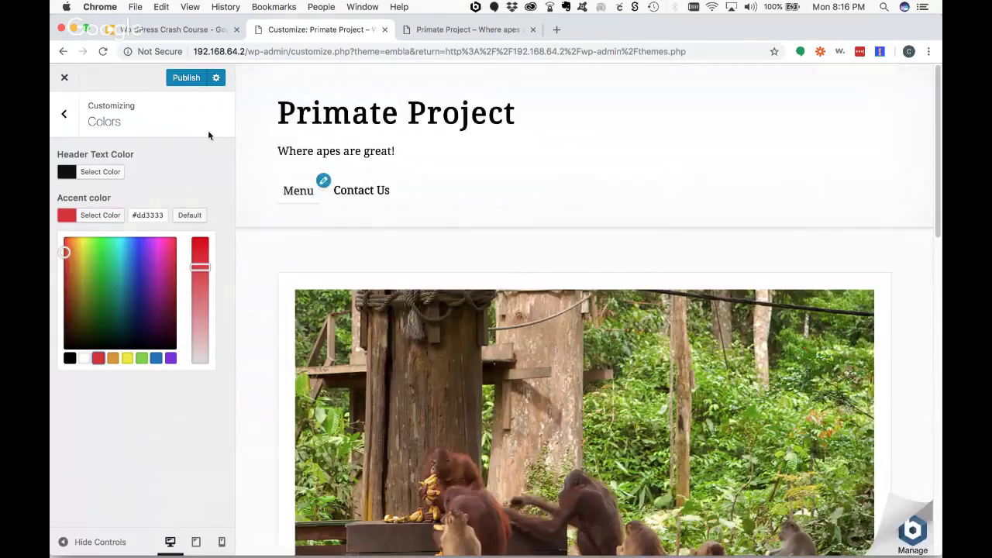
scroll(481, 293, "down", 10)
scroll(491, 301, "up", 9)
left_click(187, 78)
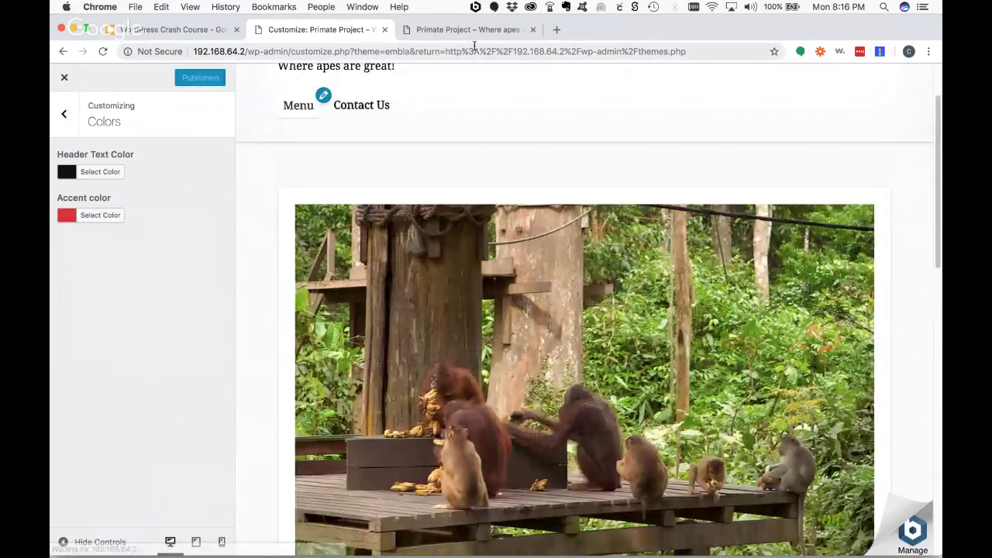
- Reload the live site to see the red accent colour applied
left_click(469, 30)
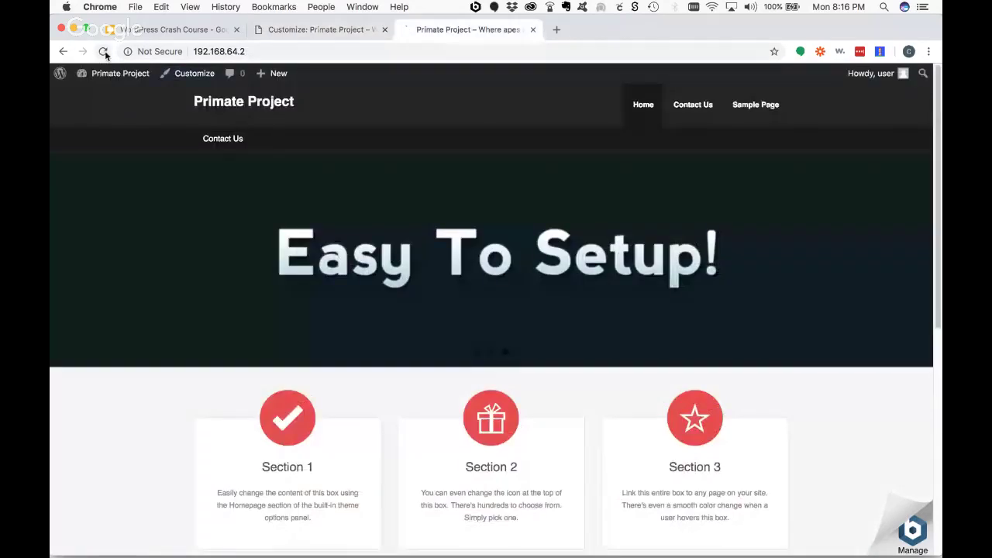
left_click(102, 51)
scroll(706, 276, "down", 6)
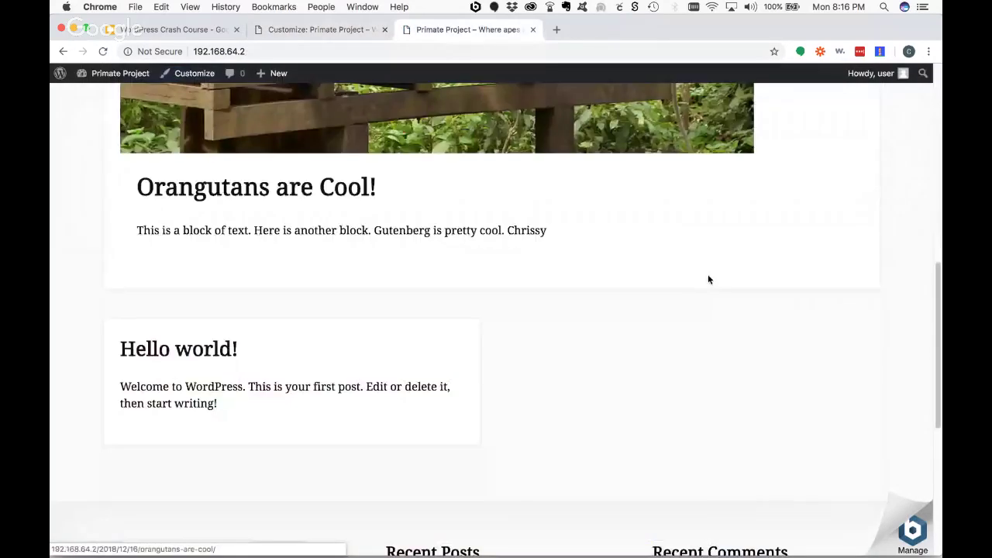
scroll(708, 277, "up", 6)
left_click(328, 31)
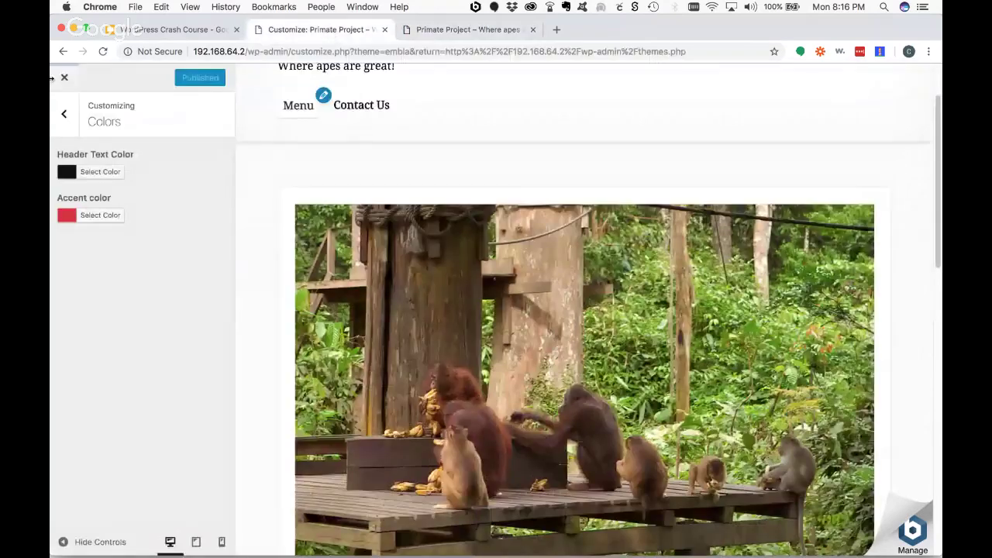
left_click(65, 118)
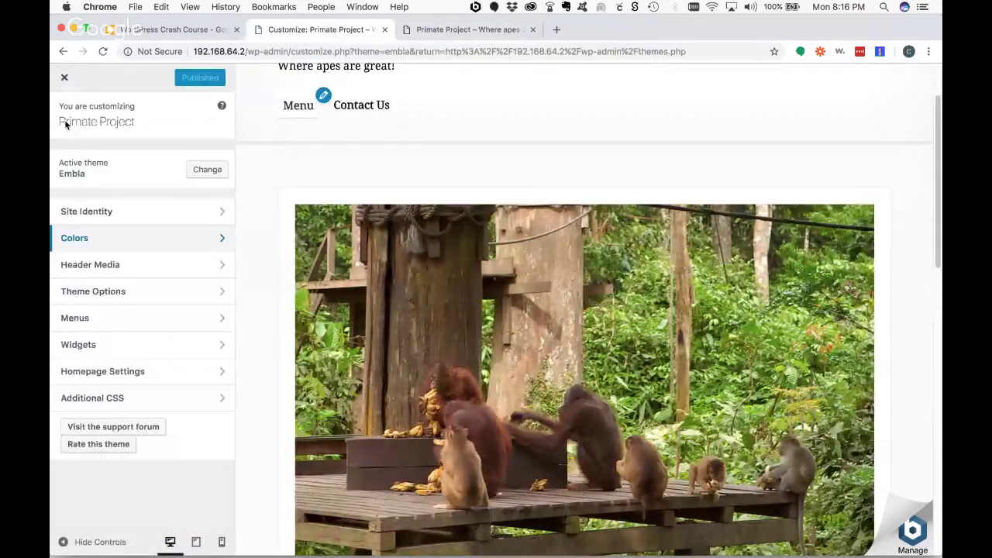
- Leave the Customizer and review Embla's two menu locations under Manage Locations
left_click(65, 79)
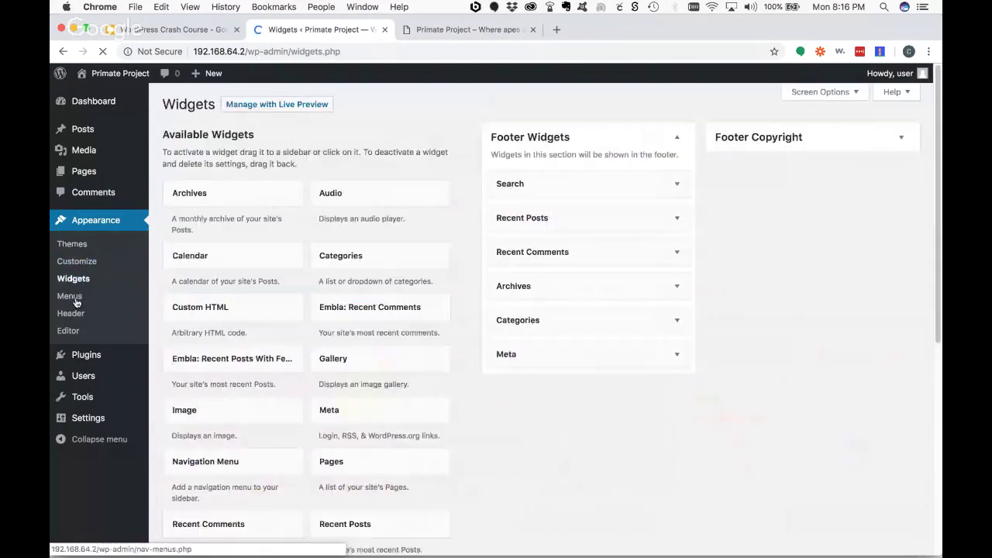
left_click(69, 295)
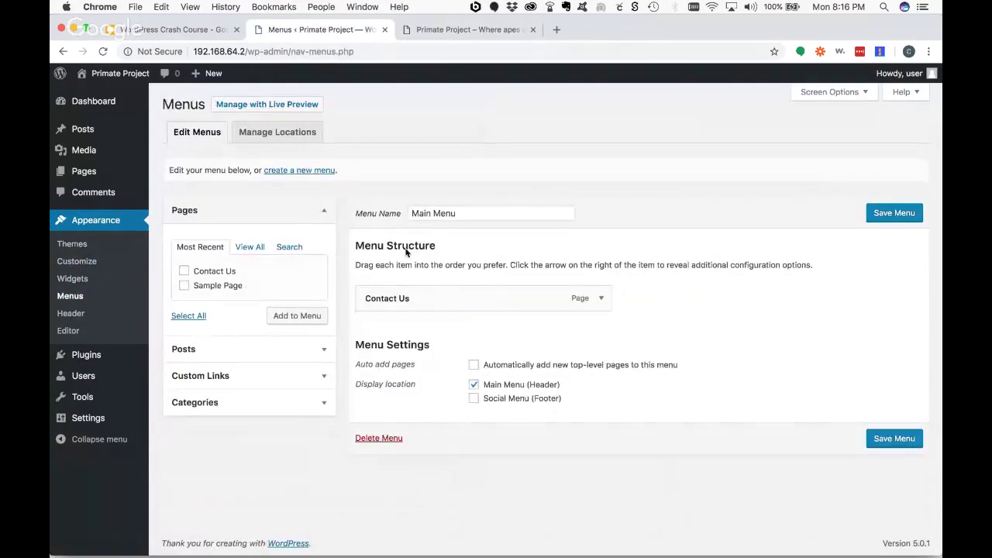
left_click(279, 133)
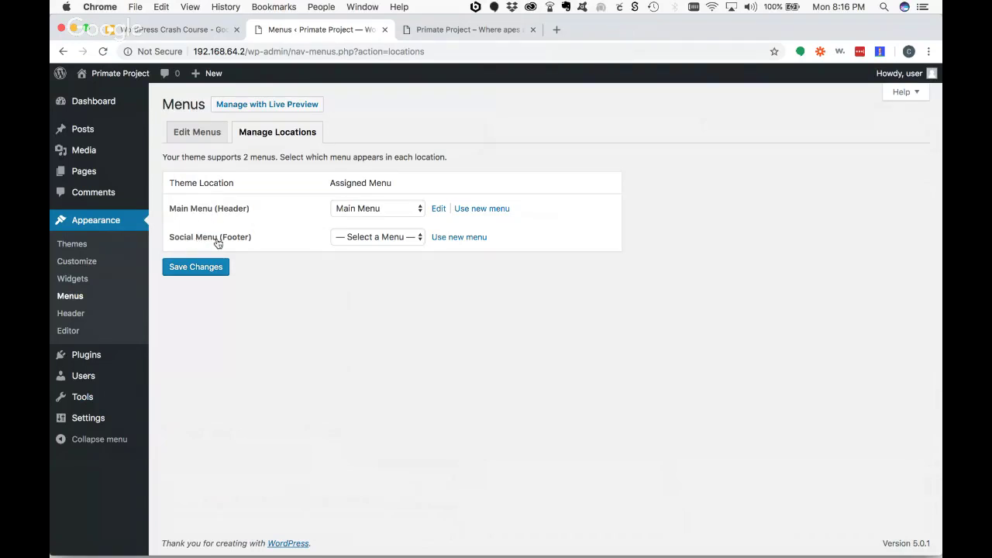
- Activate the Engrave (Lite) theme and review its three menu locations
left_click(73, 244)
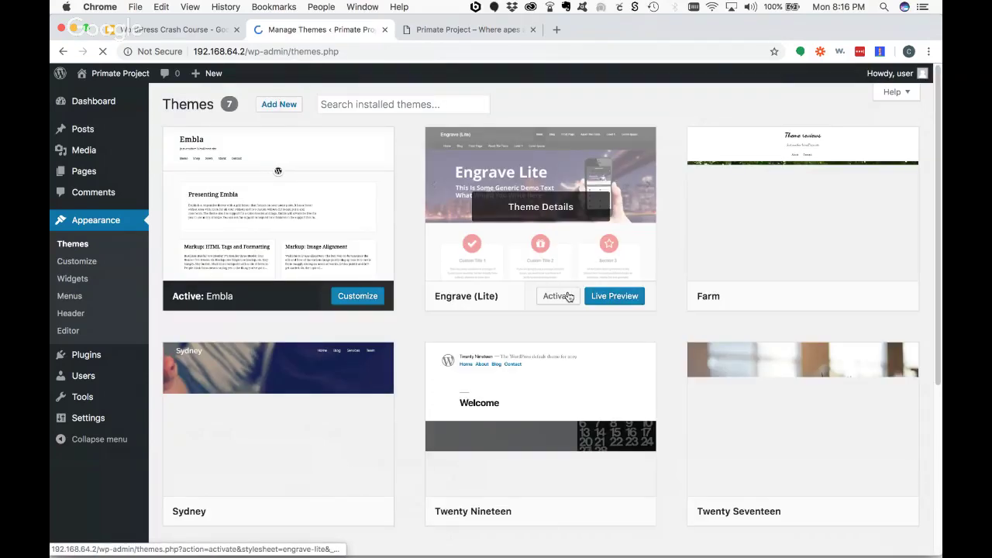
left_click(558, 295)
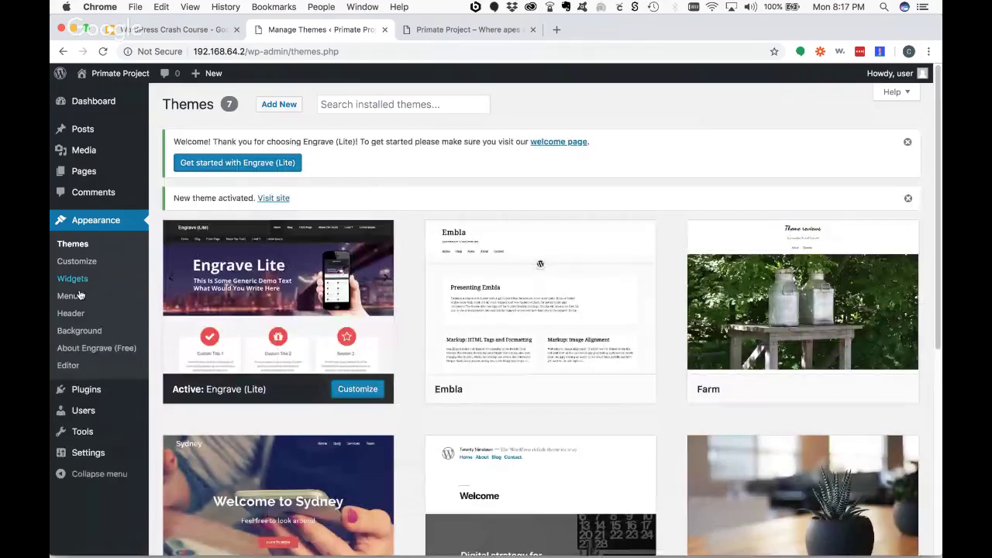
left_click(70, 295)
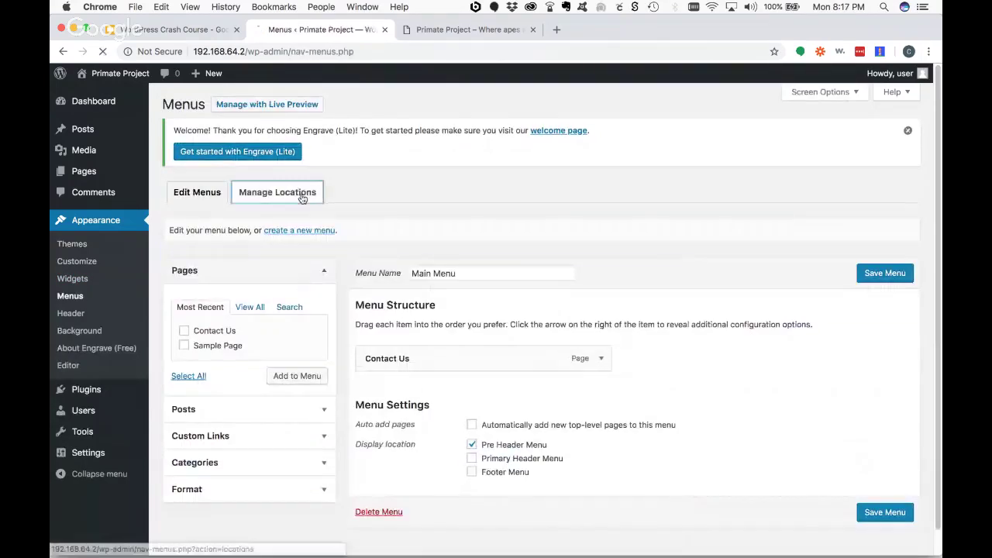
left_click(300, 193)
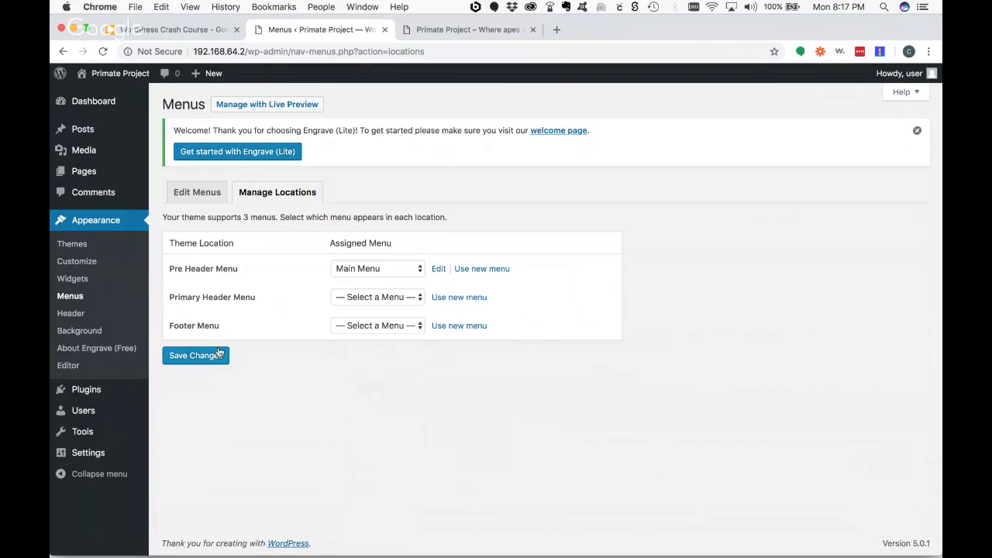
left_click(81, 247)
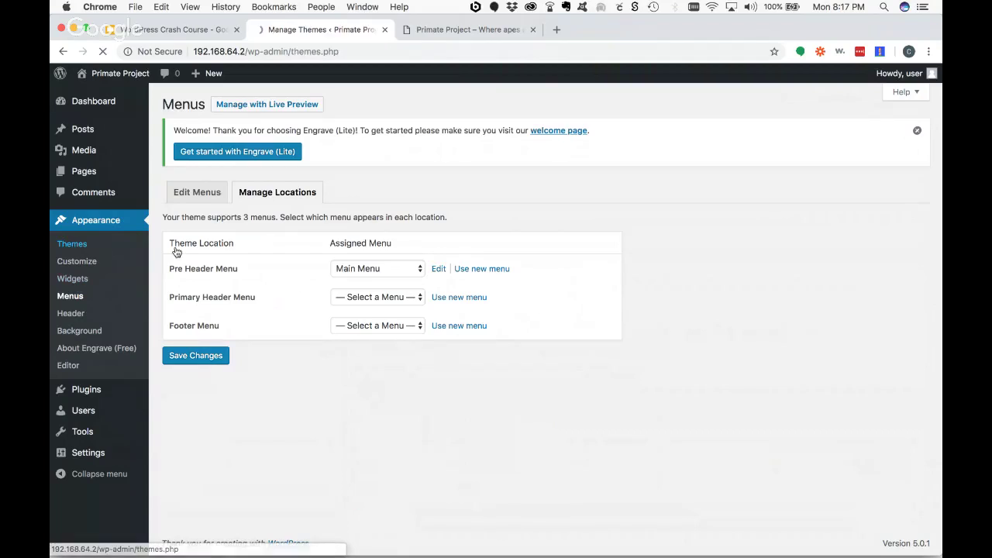
- Activate the Twenty Nineteen theme and view its widget areas
scroll(292, 297, "down", 5)
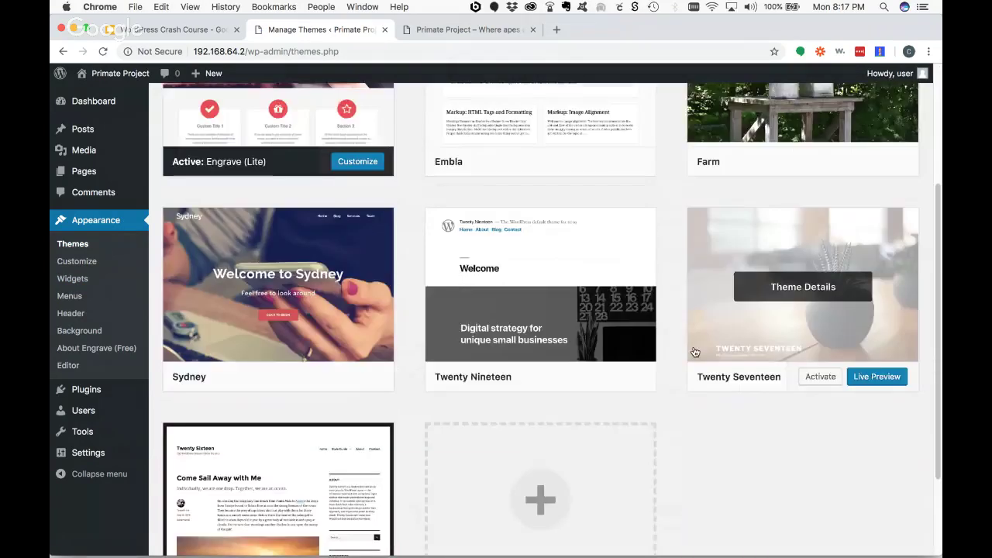
left_click(557, 292)
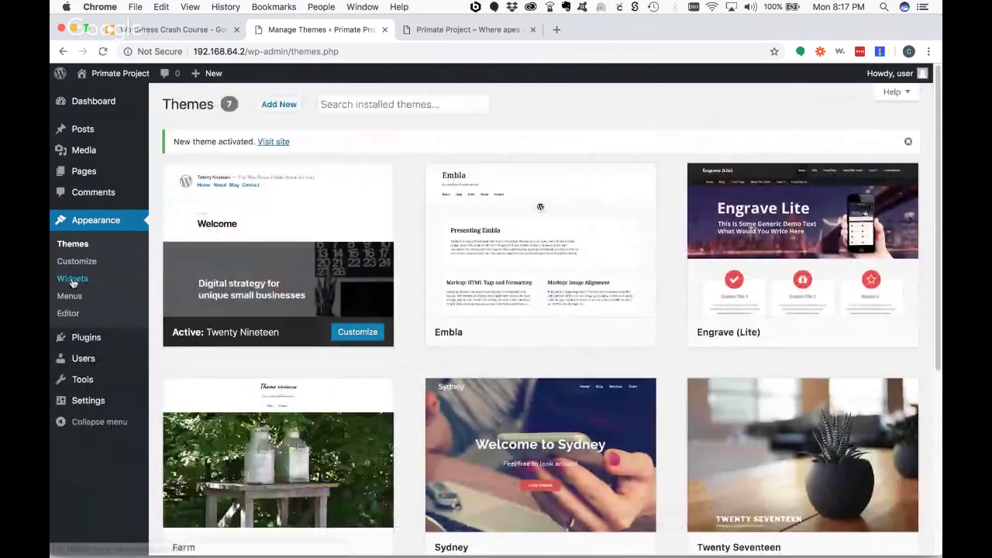
left_click(72, 280)
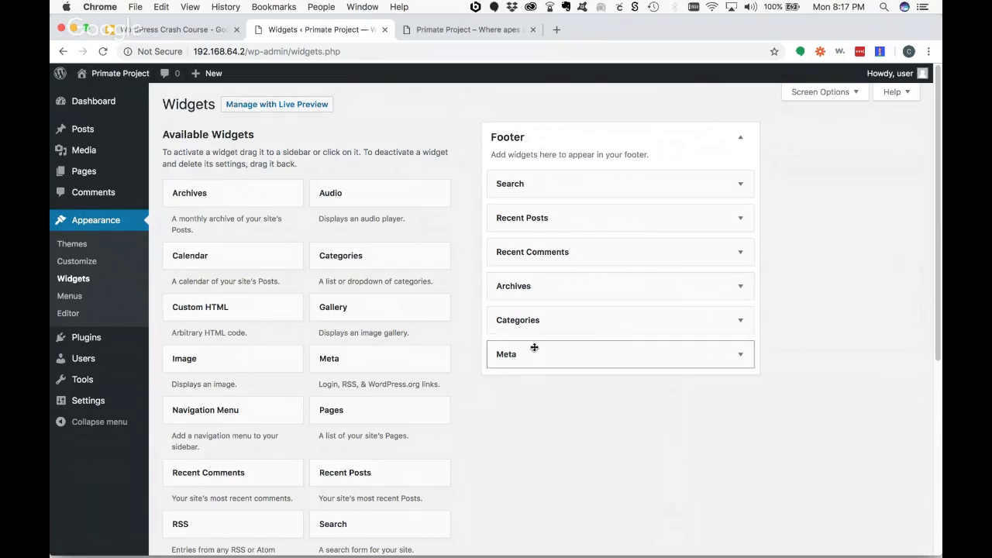
- Reload the live site and inspect the footer widgets under Twenty Nineteen
left_click(468, 30)
left_click(102, 51)
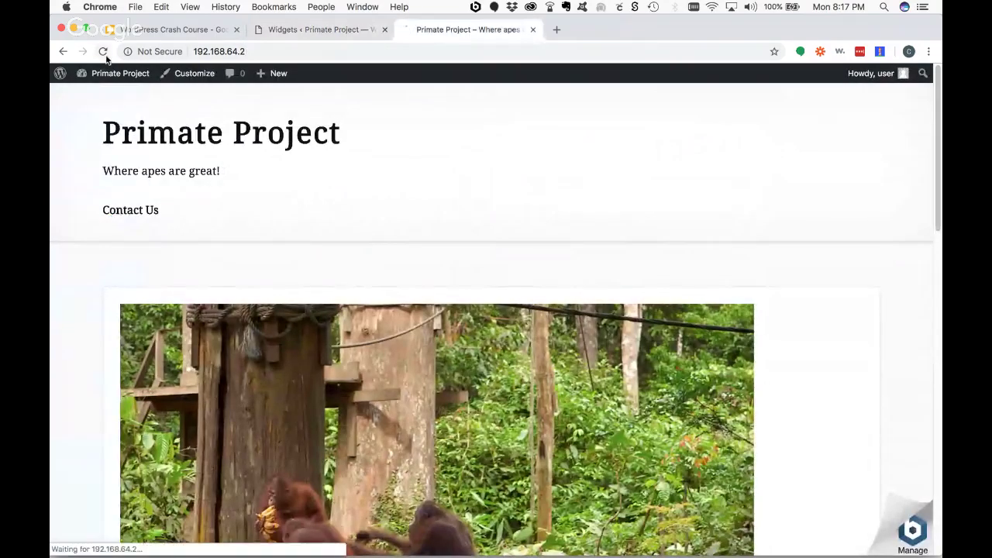
scroll(620, 203, "down", 15)
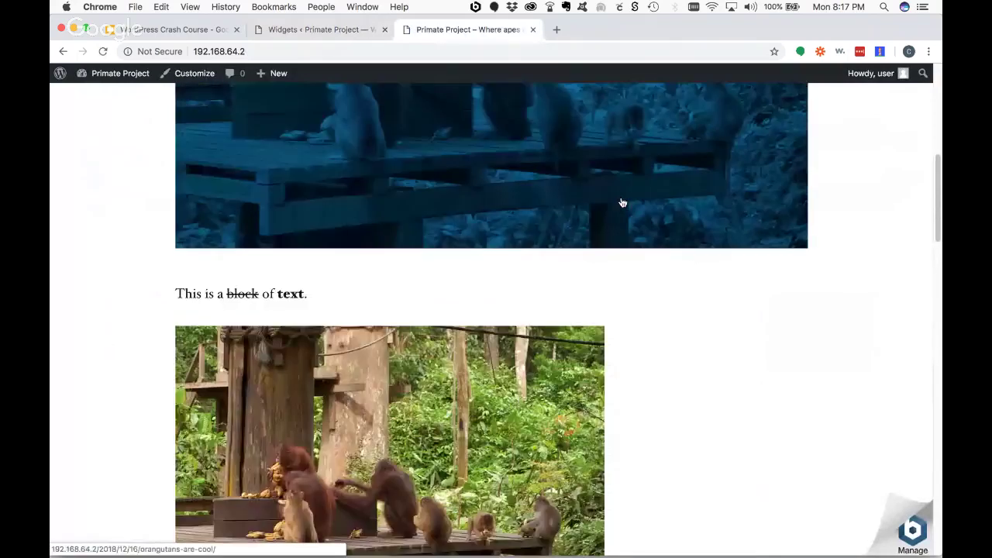
scroll(620, 203, "down", 20)
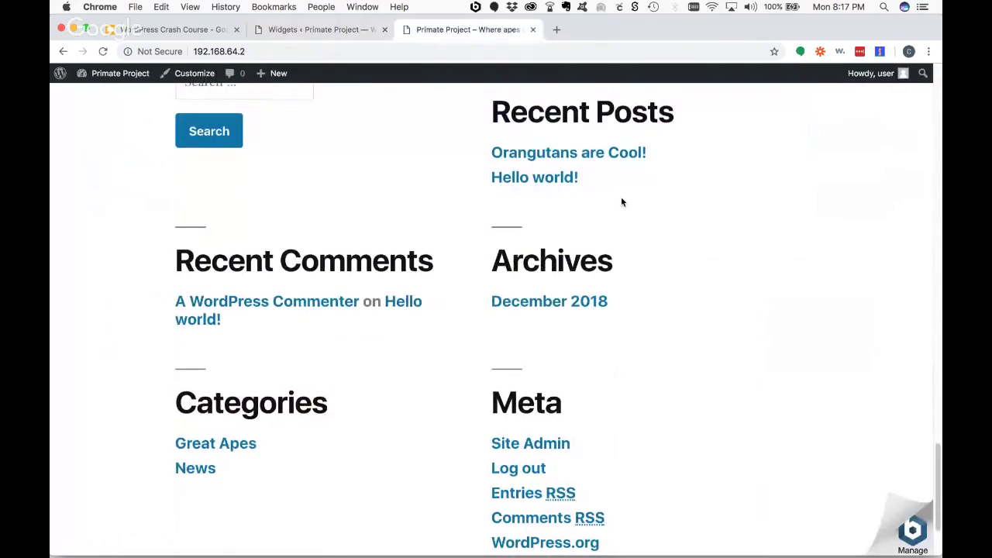
scroll(314, 212, "up", 3)
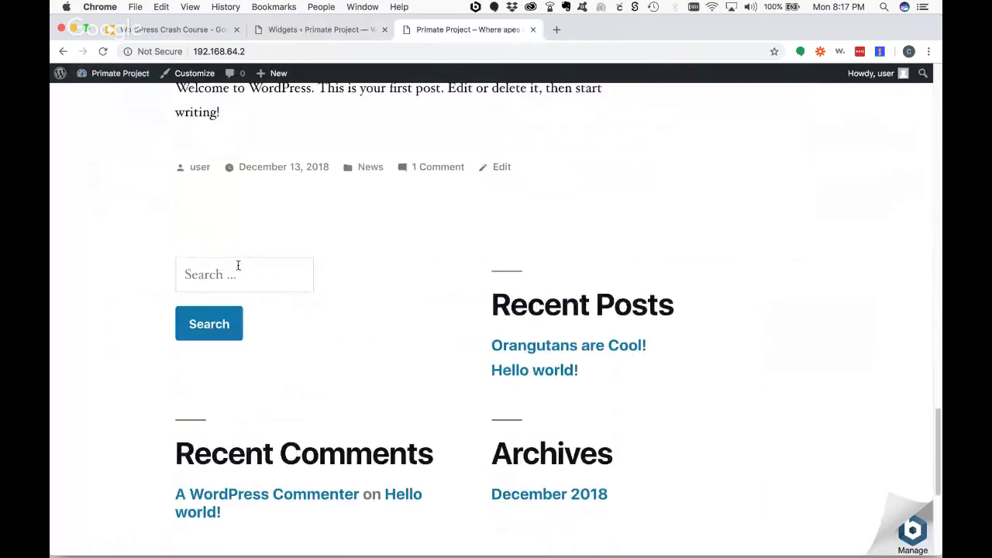
scroll(302, 419, "down", 5)
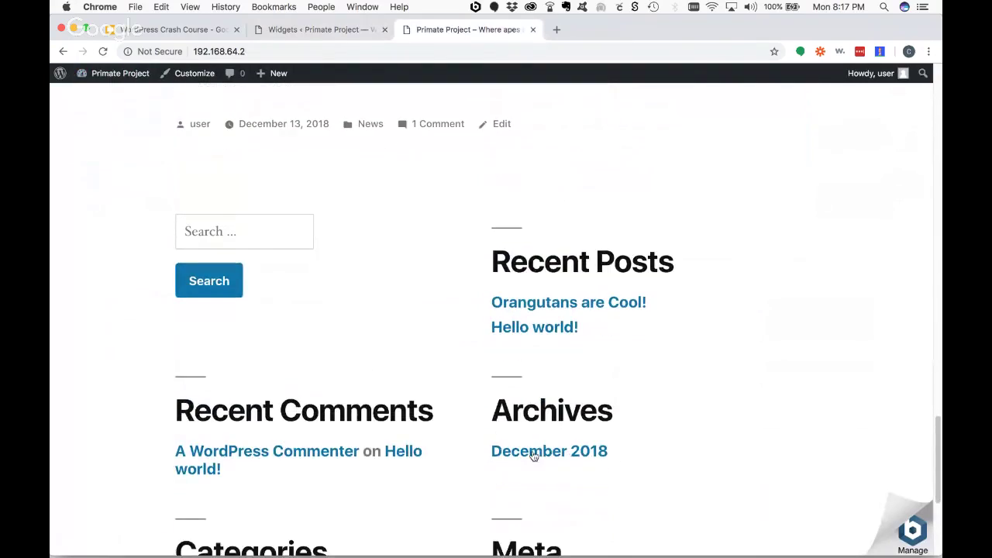
scroll(491, 472, "down", 3)
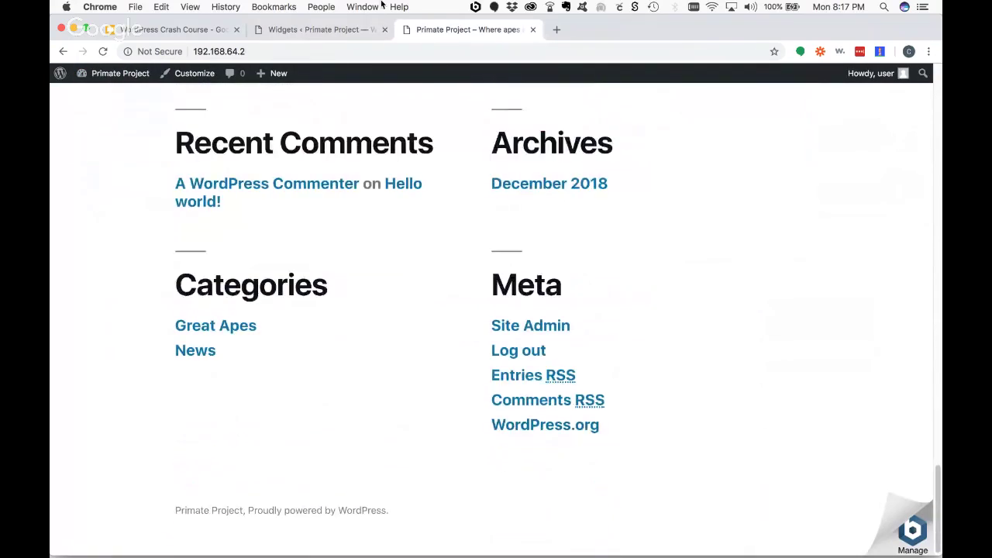
left_click(298, 31)
left_click(740, 354)
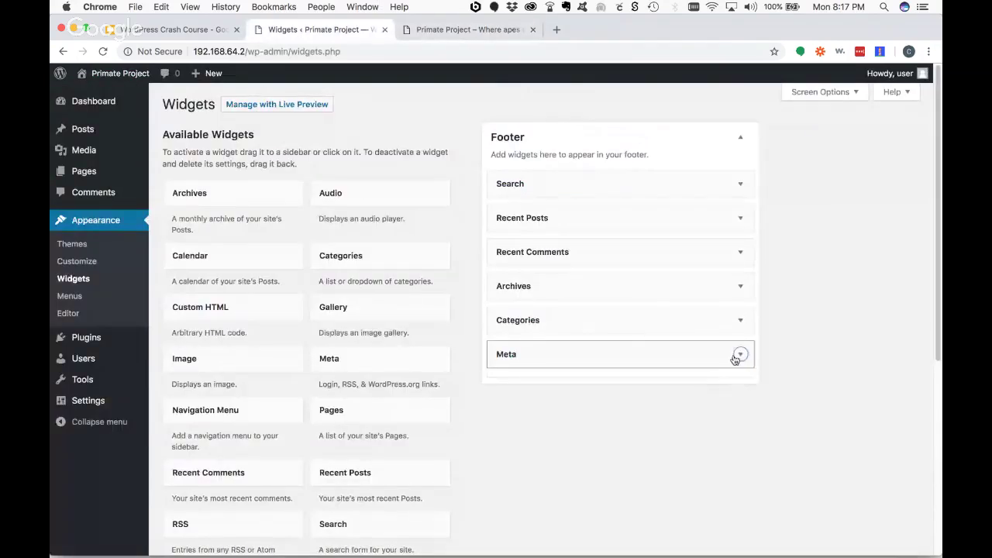
left_click(509, 419)
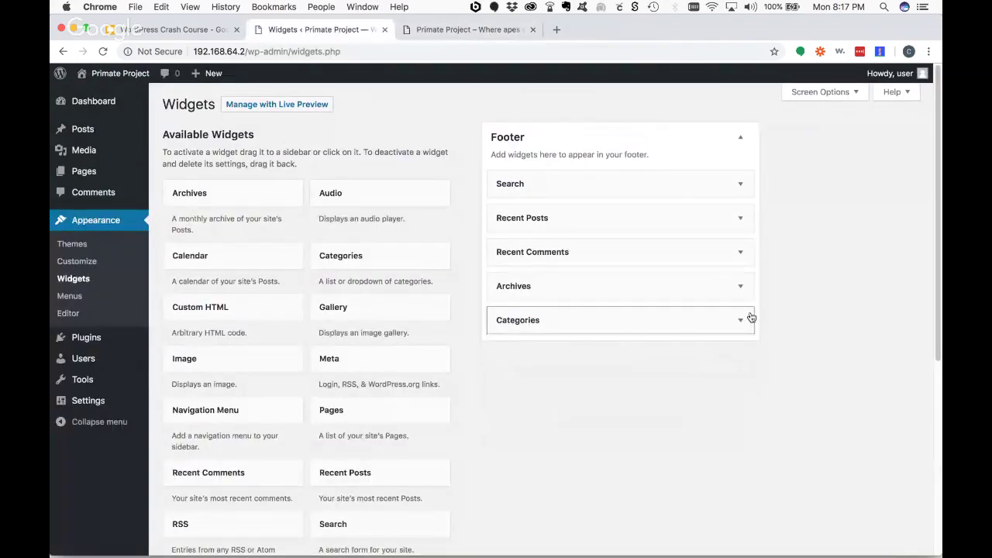
left_click_drag(213, 261, 582, 253)
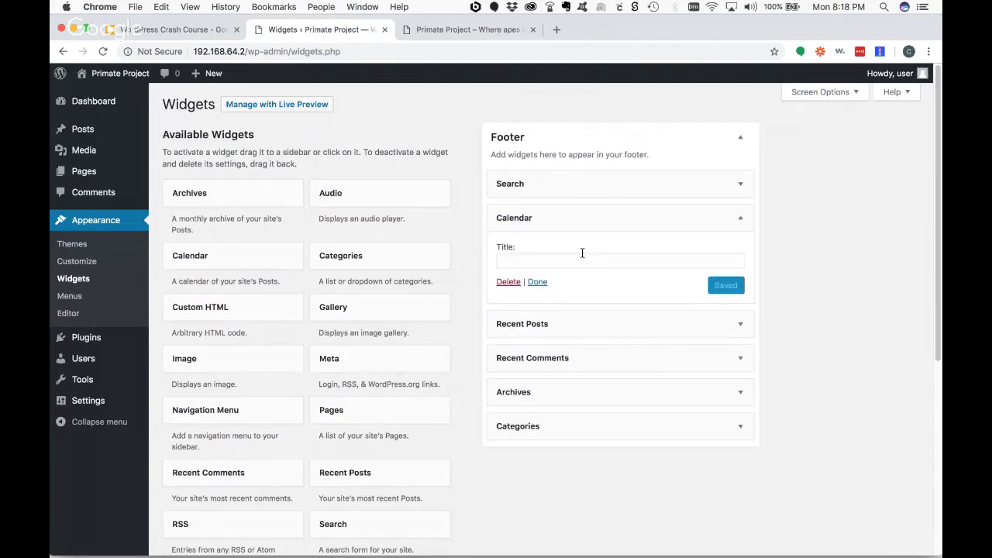
left_click(526, 263)
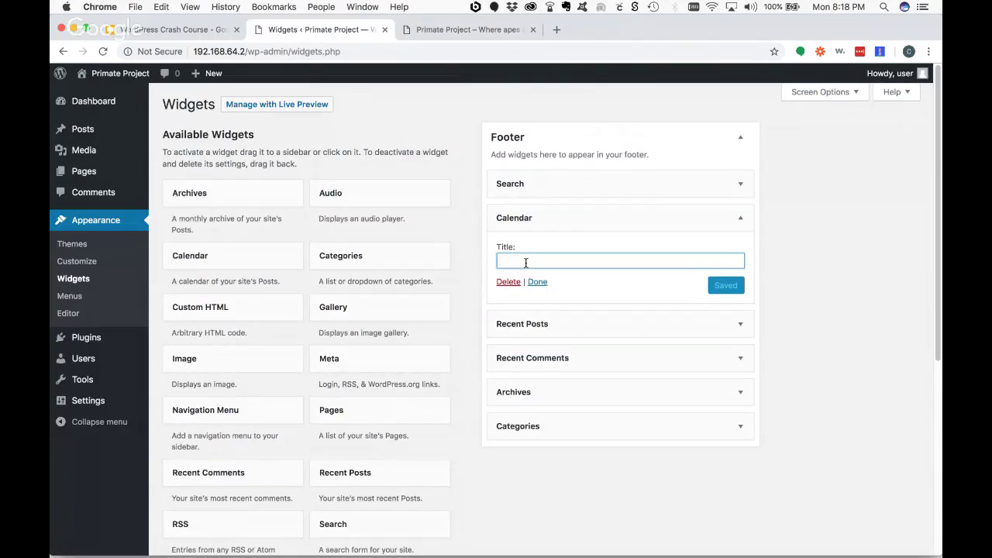
left_click(740, 183)
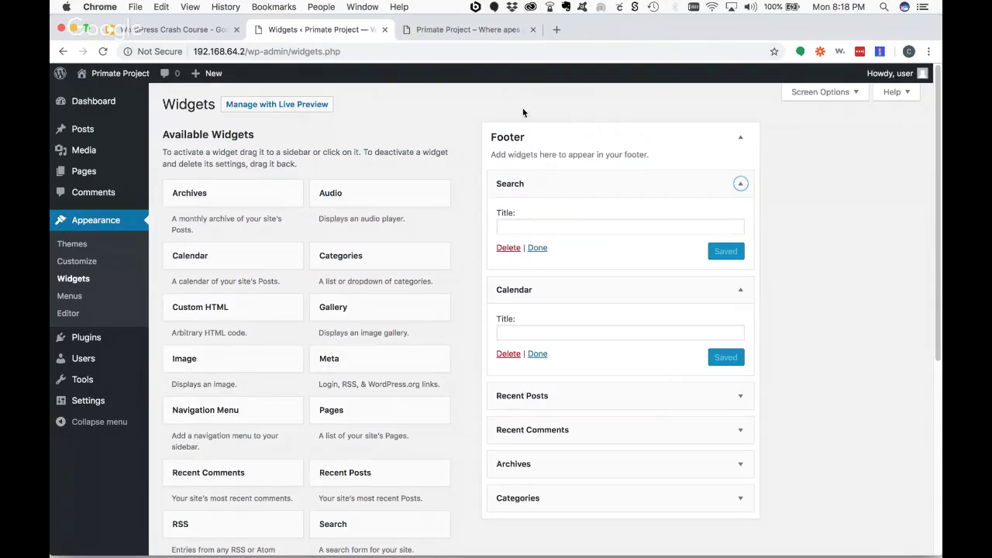
left_click(461, 28)
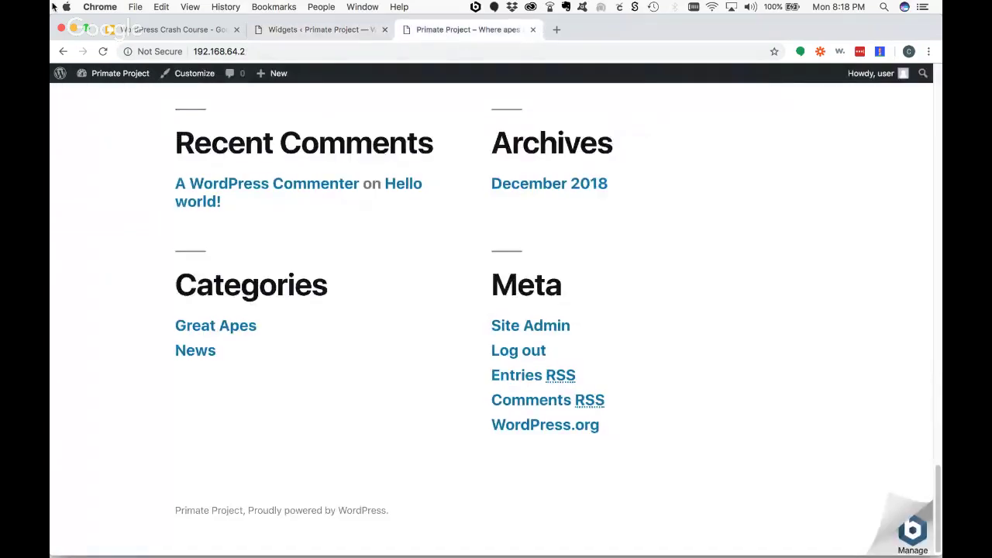
scroll(275, 153, "up", 5)
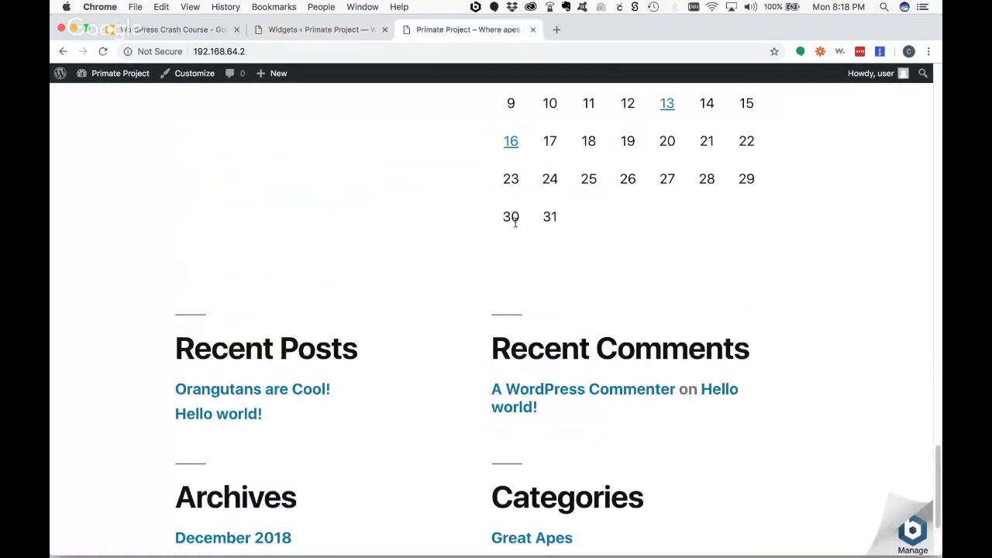
scroll(513, 225, "up", 2)
scroll(515, 229, "up", 2)
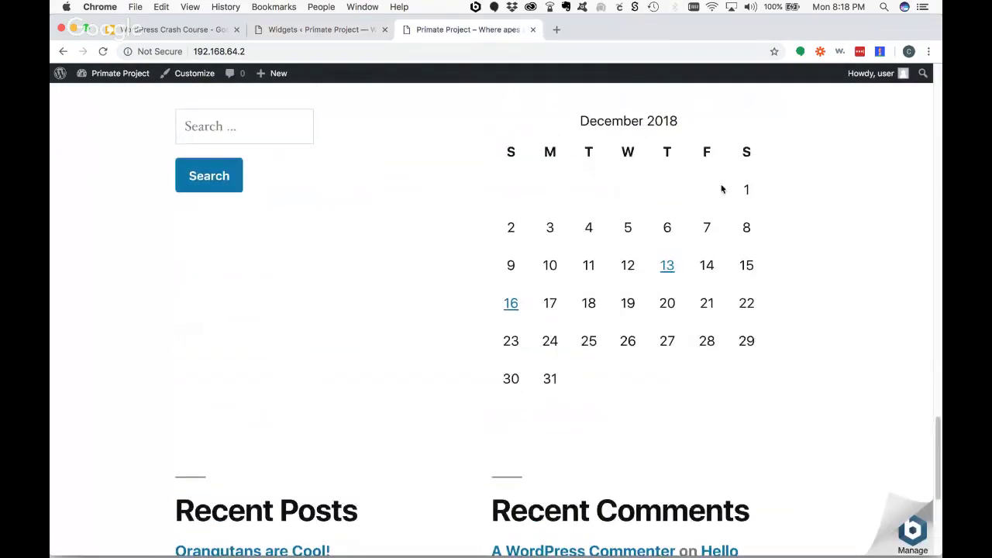
scroll(487, 176, "up", 1)
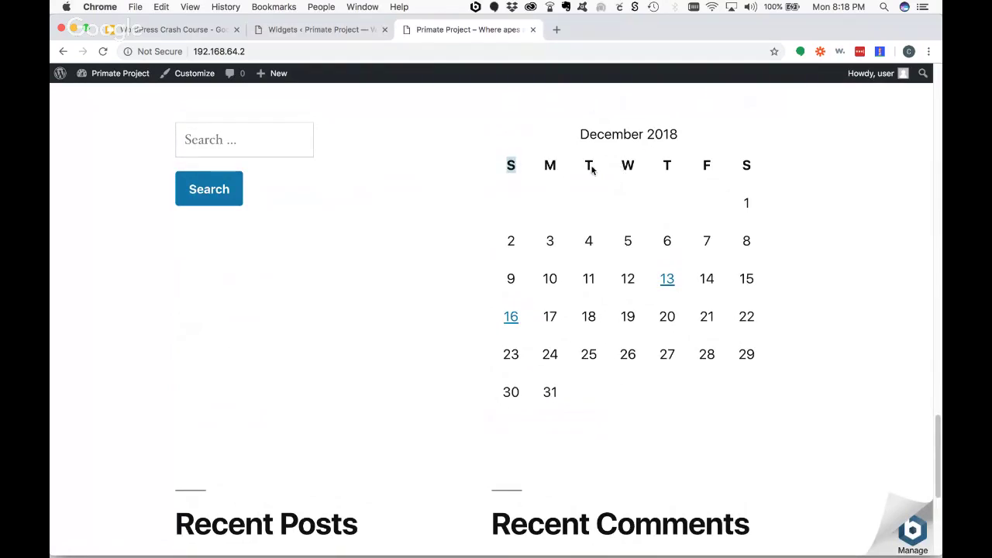
double_click(747, 165)
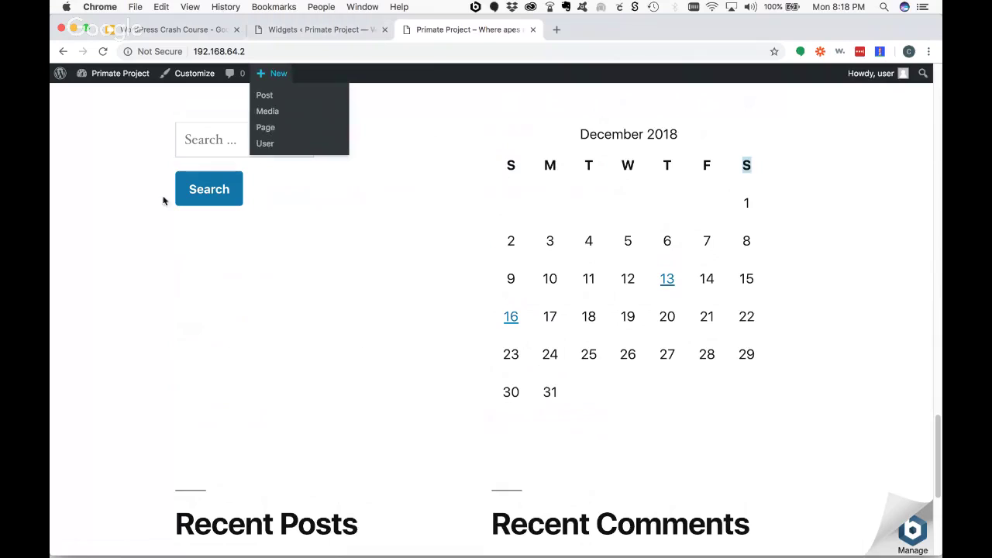
left_click(303, 29)
- Set the week to start on Monday, save, and reload the live site
mouse_move(85, 400)
left_click(172, 404)
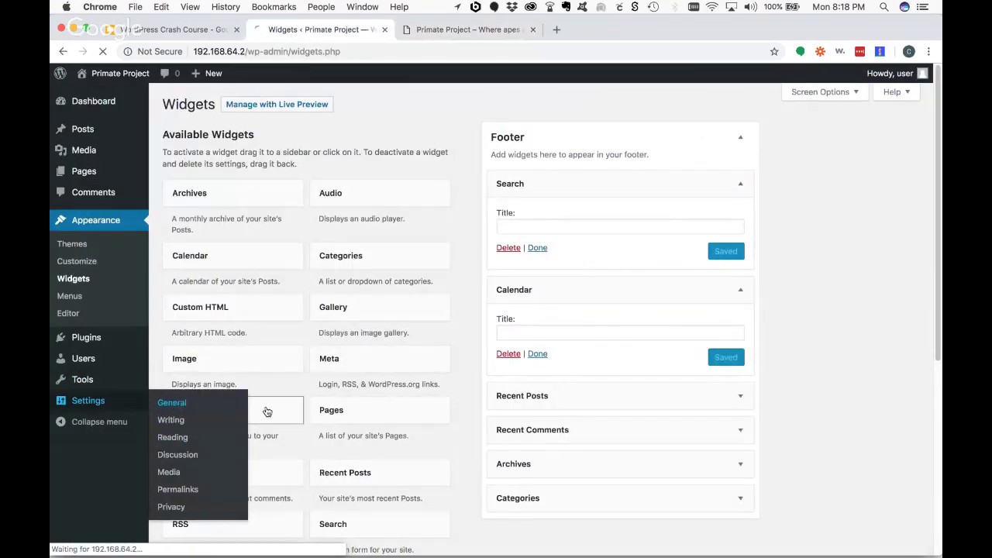
scroll(431, 376, "down", 10)
left_click(329, 463)
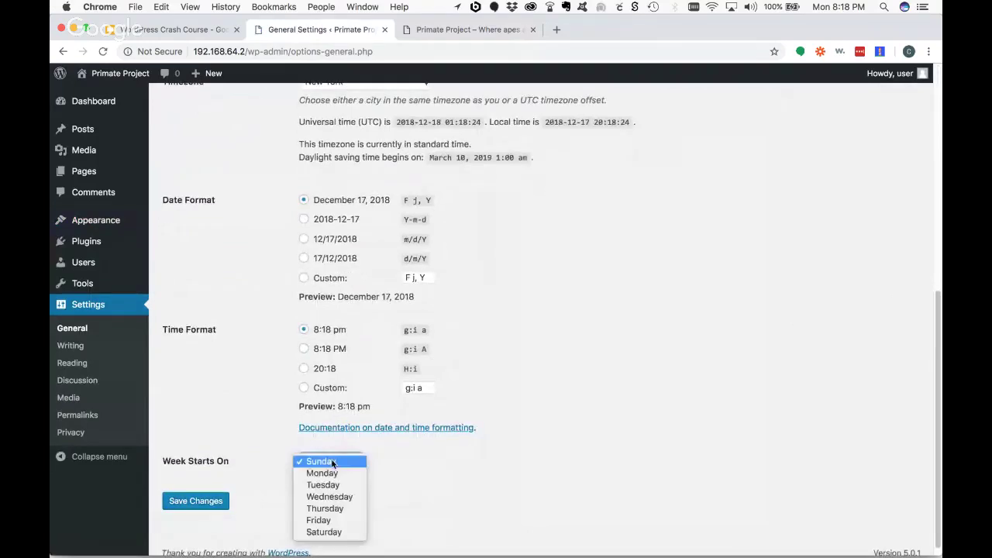
left_click(323, 473)
left_click(195, 502)
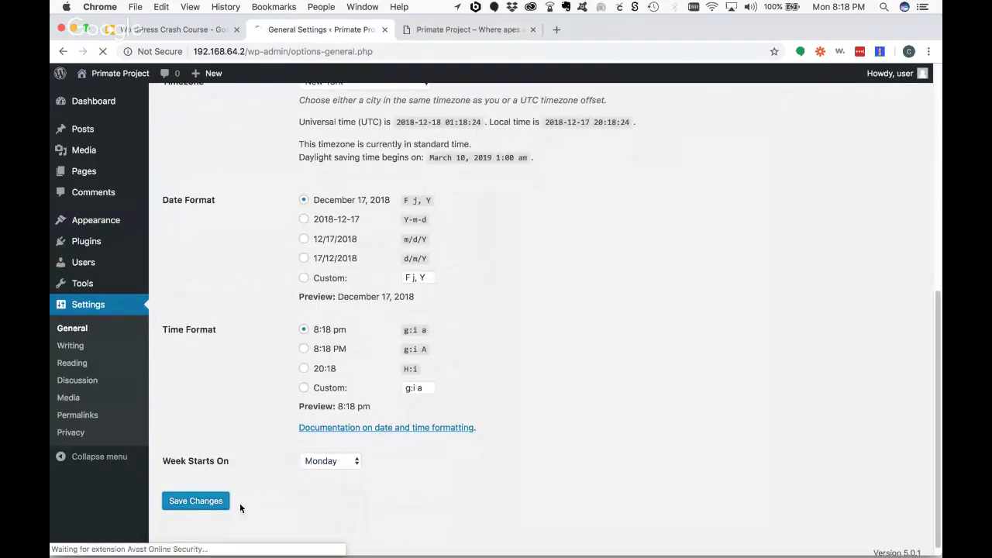
left_click(458, 30)
key("super+r")
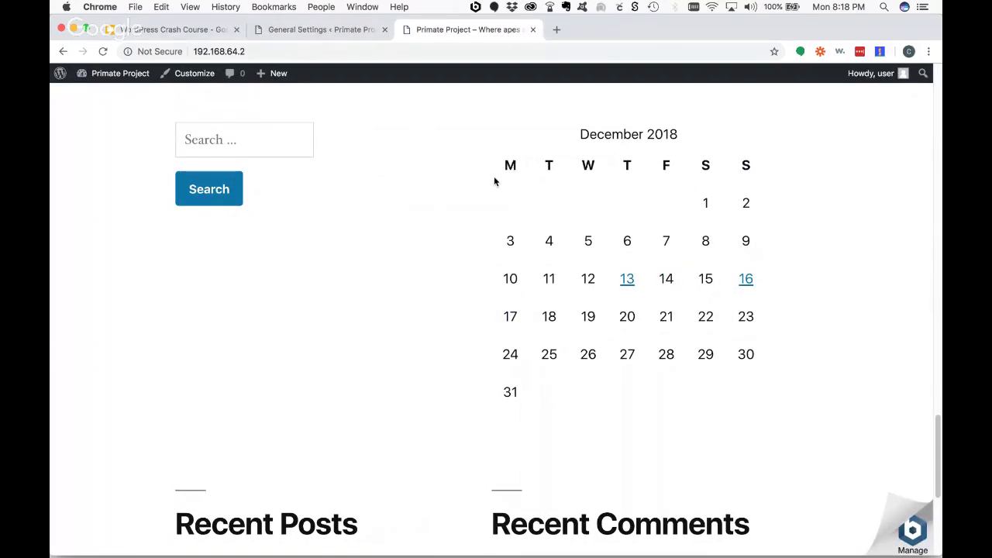
- Restore Sunday as the week start, save, and refresh the live site
left_click(303, 30)
scroll(409, 446, "down", 6)
left_click(330, 453)
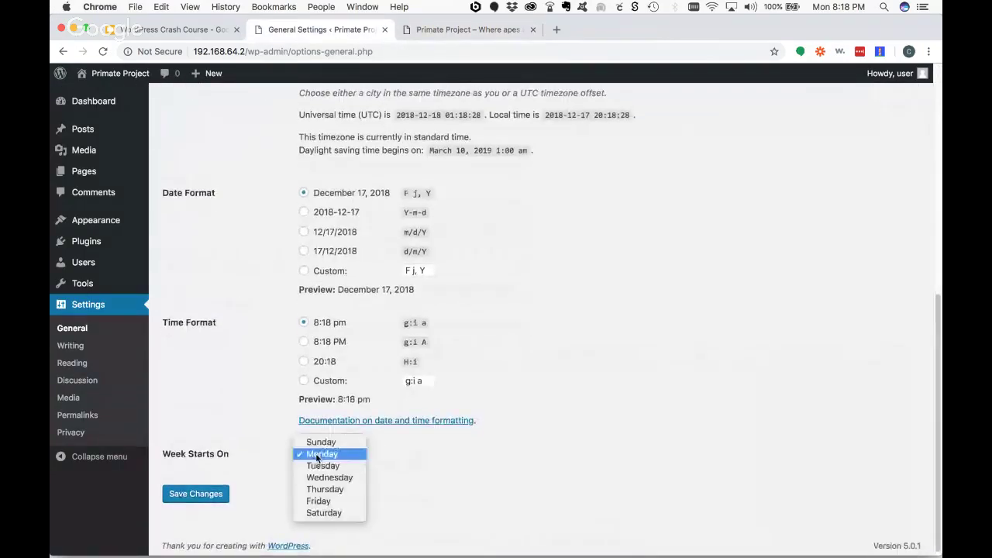
left_click(336, 442)
left_click(196, 494)
left_click(504, 31)
left_click(102, 51)
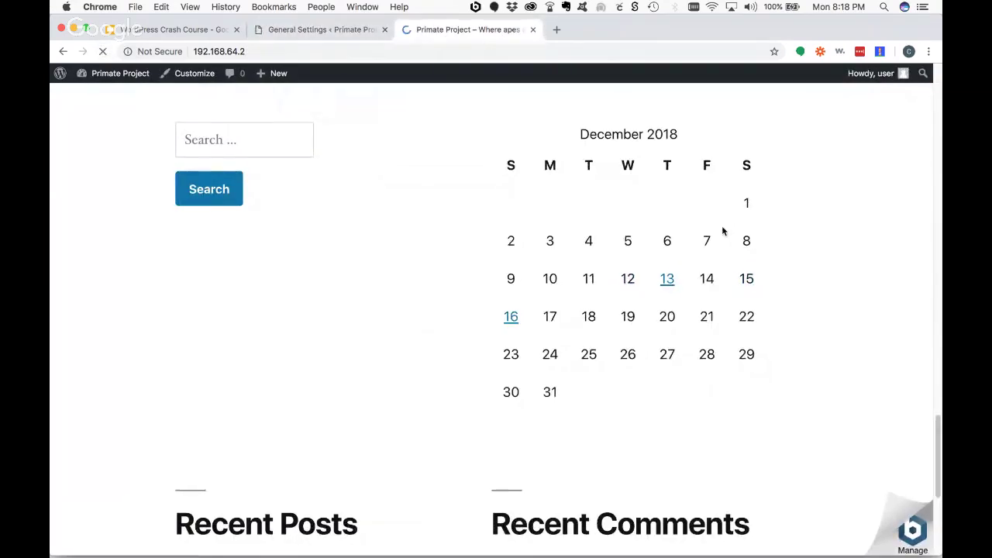
- Check the calendar's Sunday and Monday headings and the December 13 posts archive
double_click(510, 165)
double_click(548, 165)
left_click(669, 281)
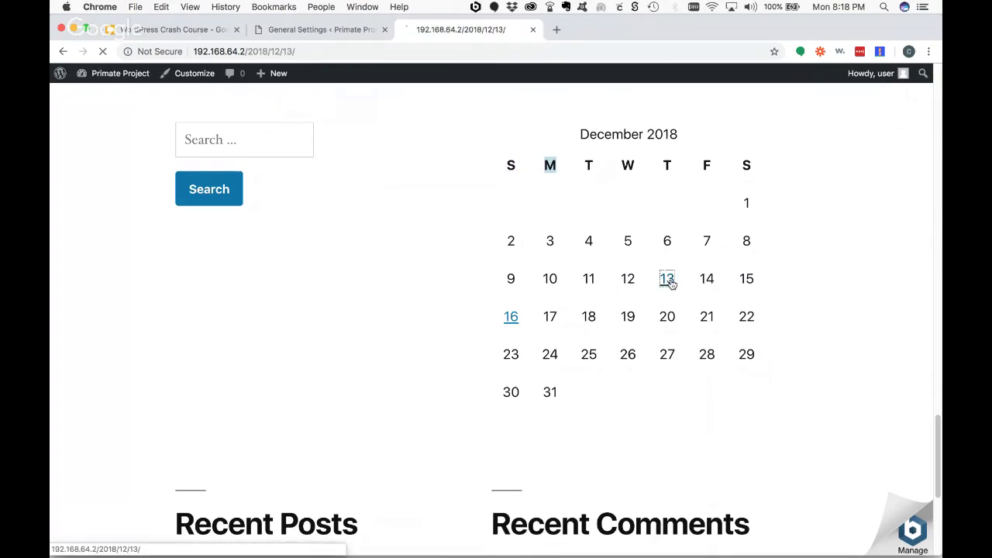
left_click(64, 52)
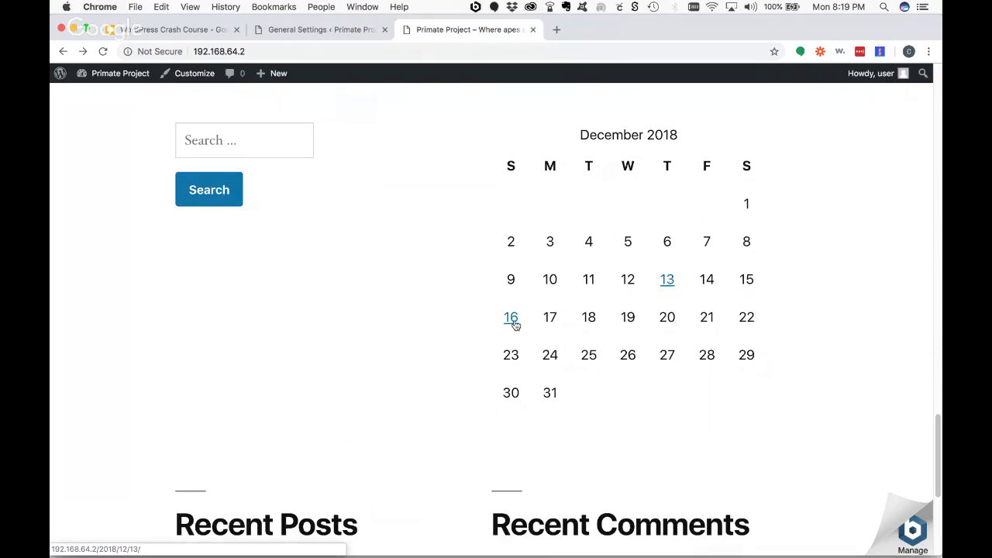
scroll(511, 326, "down", 5)
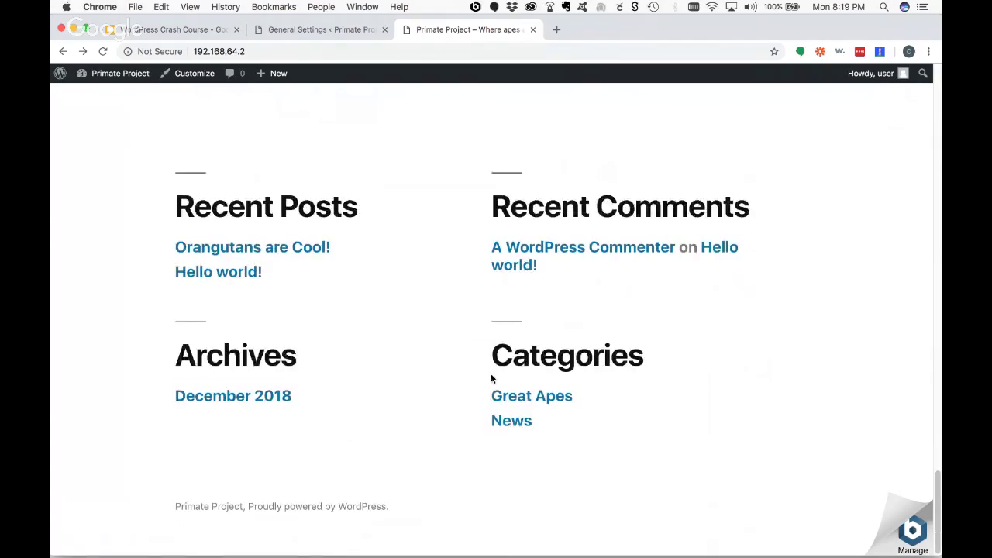
- Go to the Appearance > Widgets admin page
left_click(329, 30)
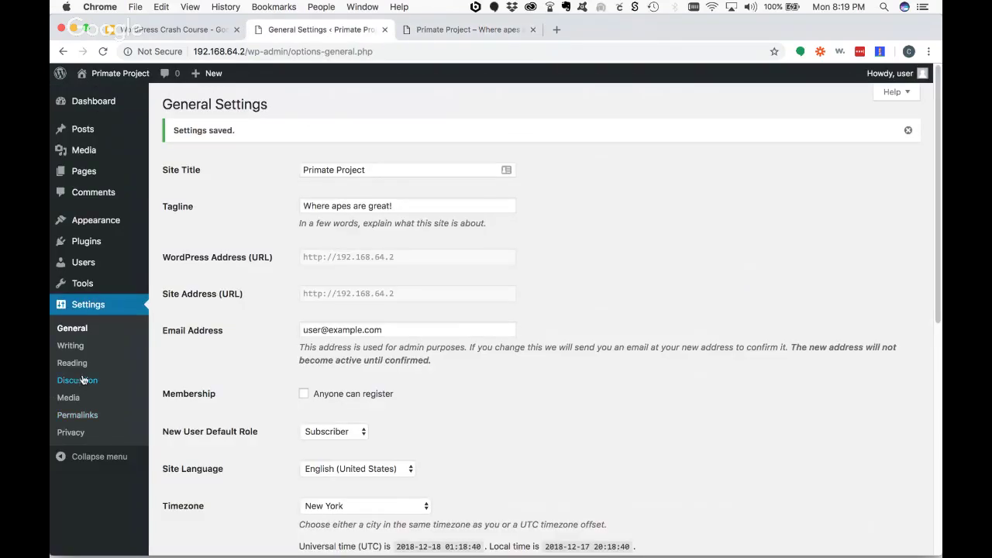
mouse_move(93, 221)
left_click(174, 256)
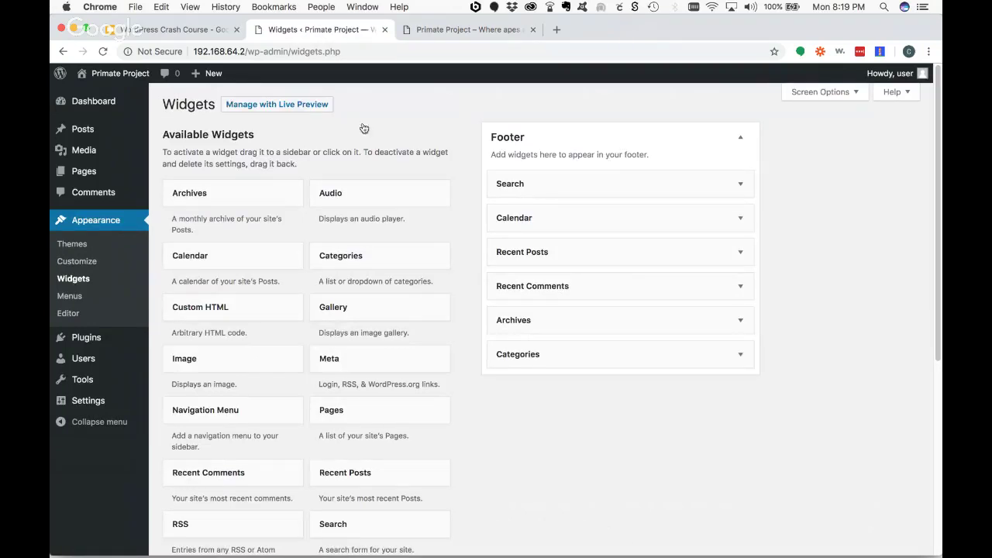
- Activate Embla and review its widget areas, including the Footer Copyright description
left_click(87, 245)
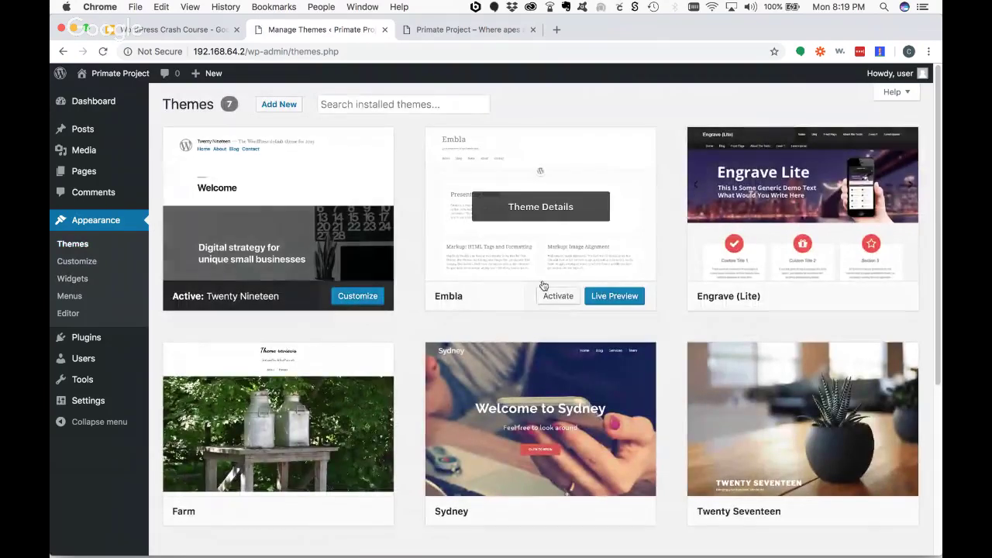
left_click(549, 302)
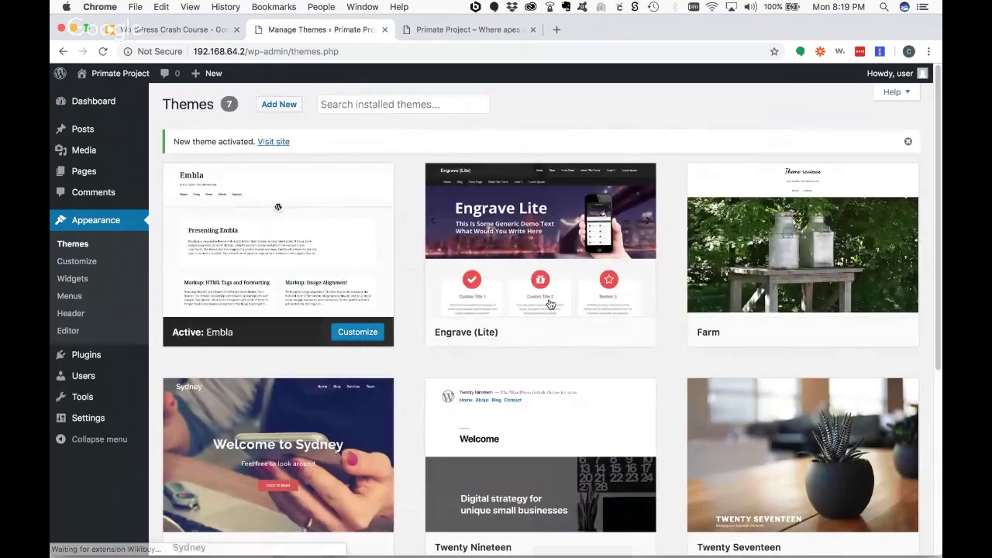
left_click(74, 279)
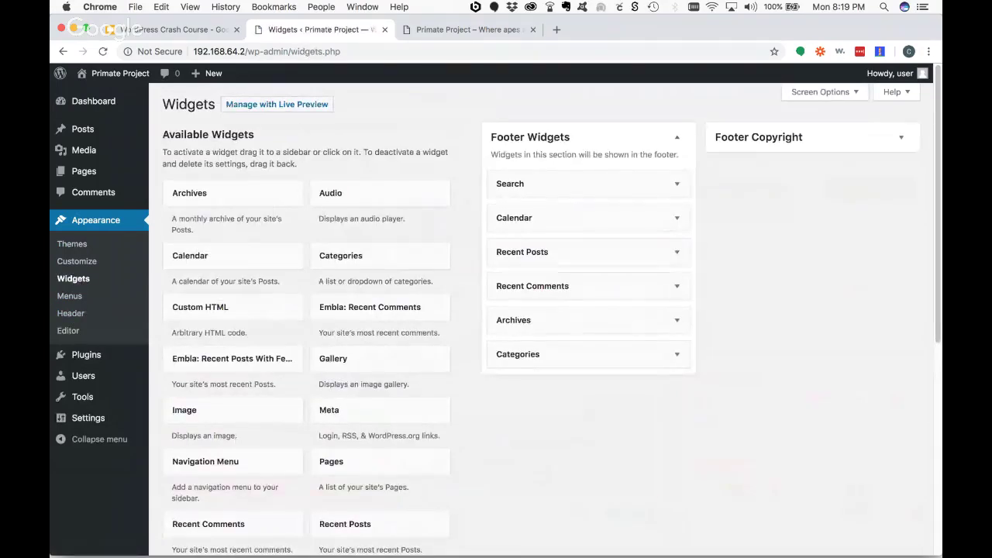
left_click(900, 137)
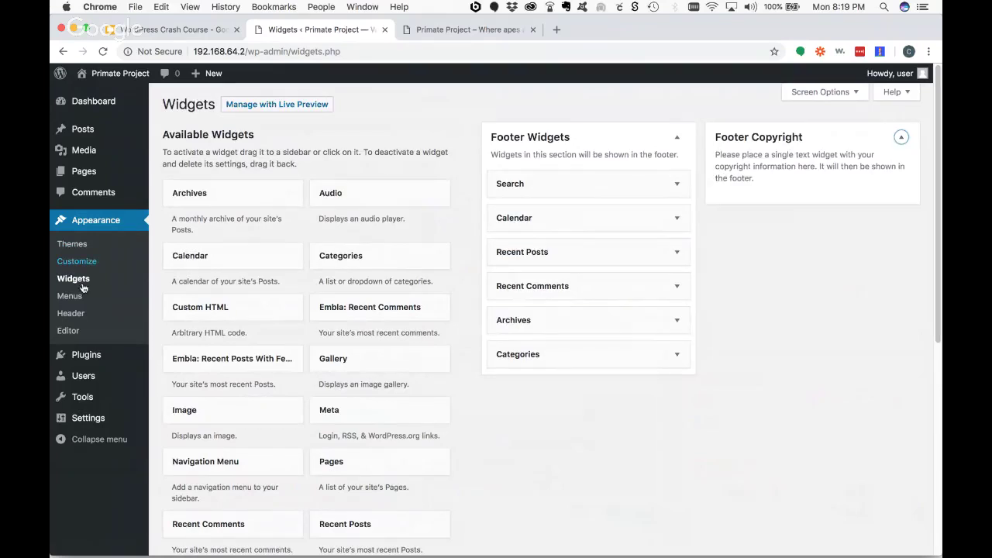
- Activate Engrave (Lite), review its widget areas, then present the Community Themes slide
left_click(73, 245)
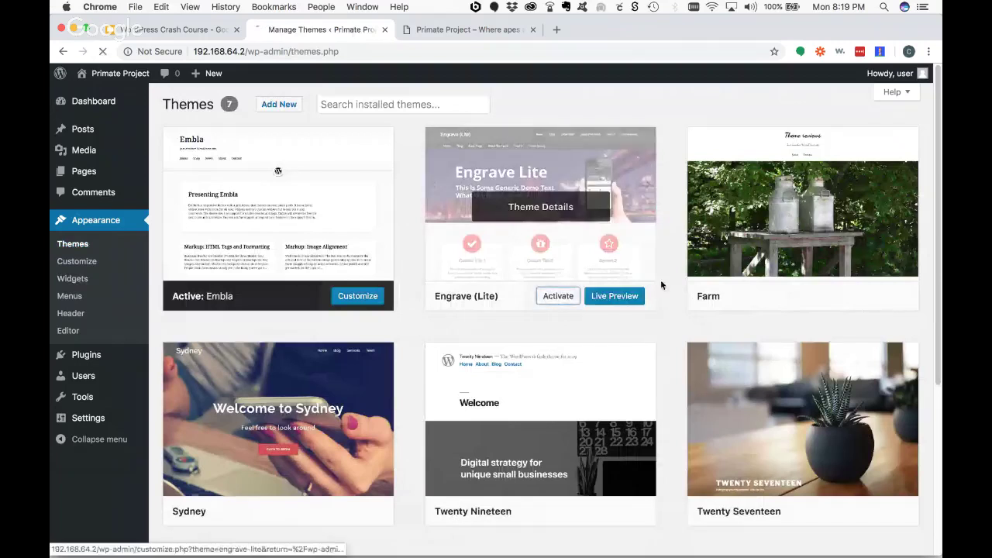
left_click(555, 295)
left_click(74, 279)
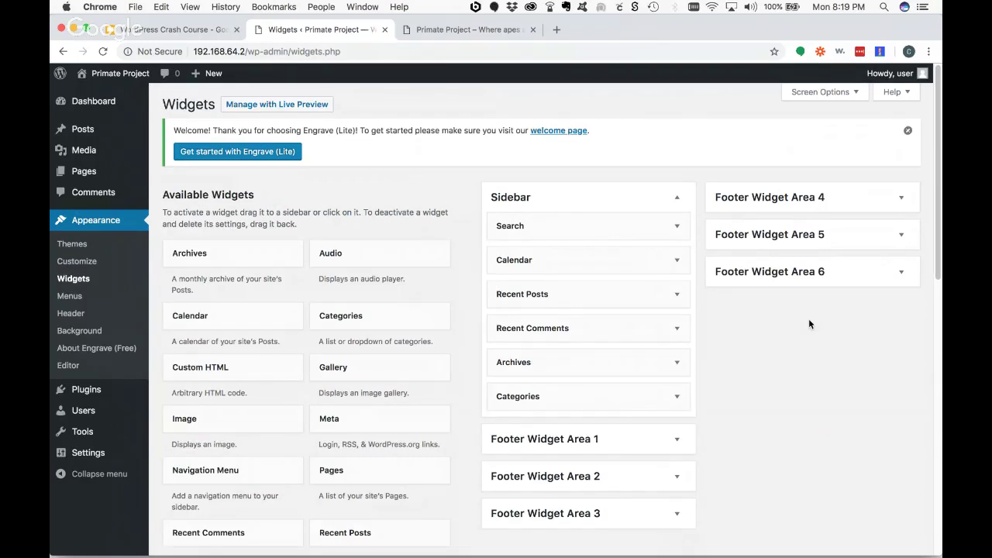
left_click(194, 29)
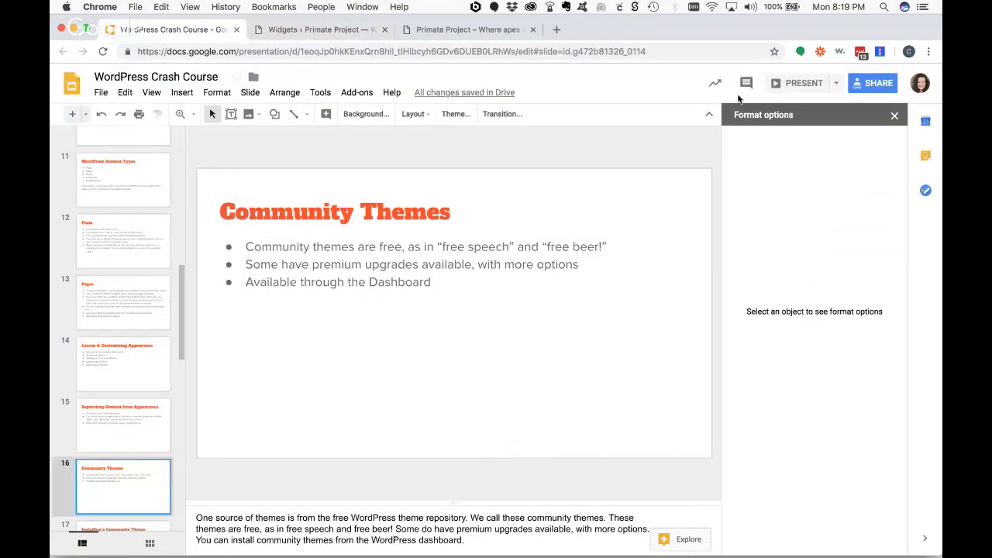
left_click(798, 83)
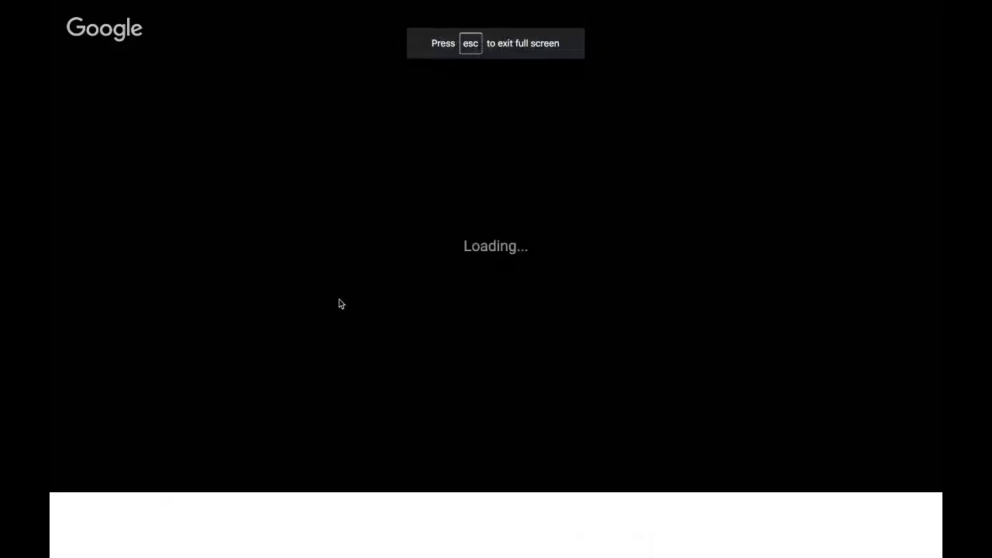
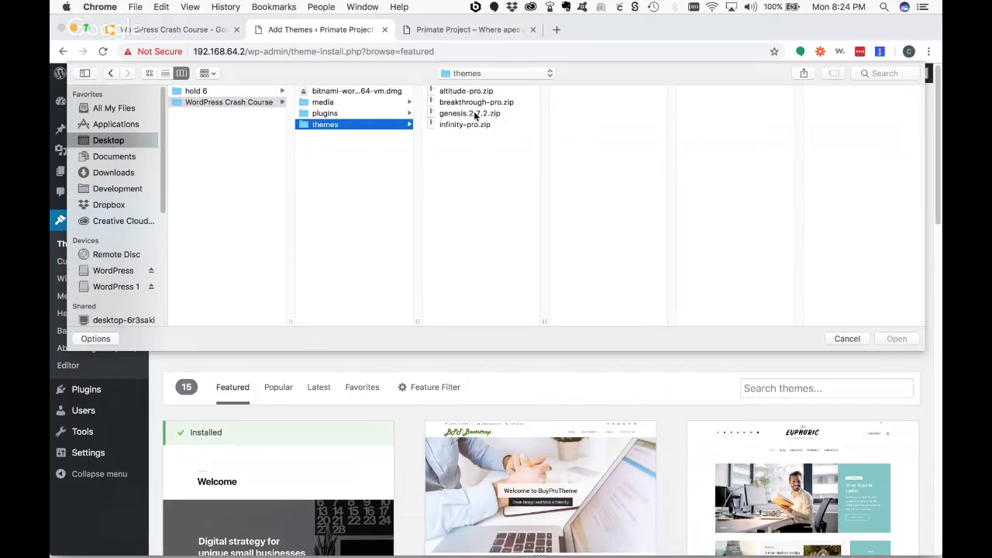
- Upload genesis.2.7.2.zip, install it, and activate the Genesis theme
left_click(476, 114)
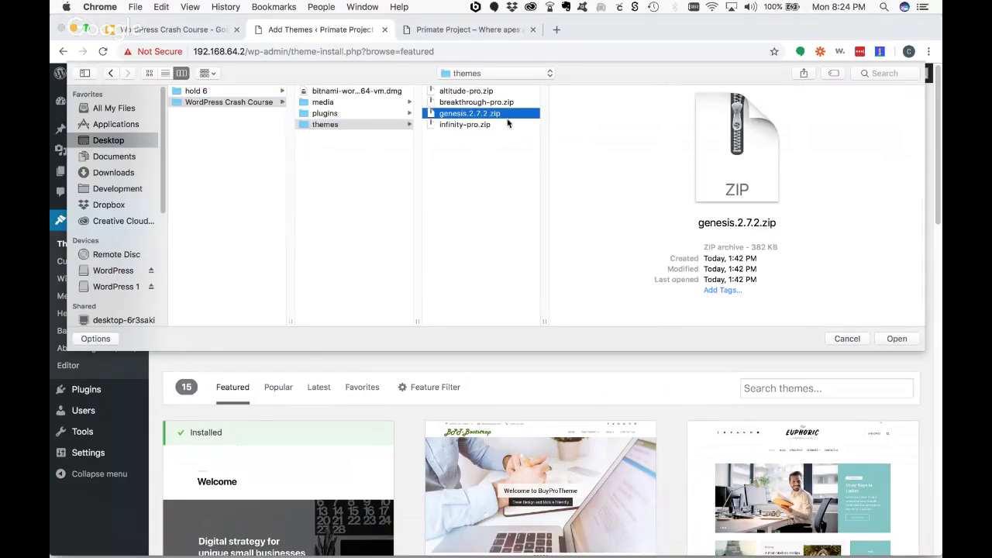
left_click(896, 339)
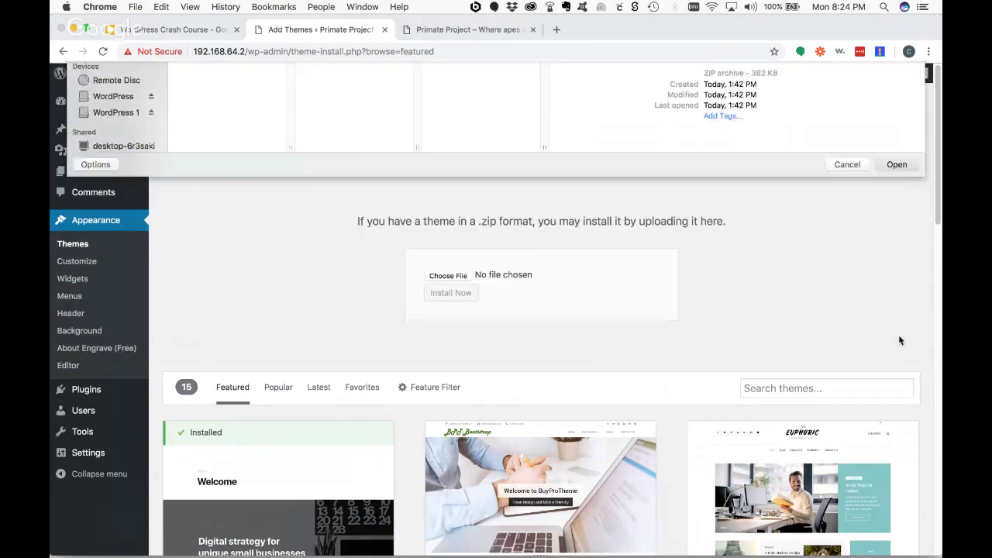
left_click(462, 291)
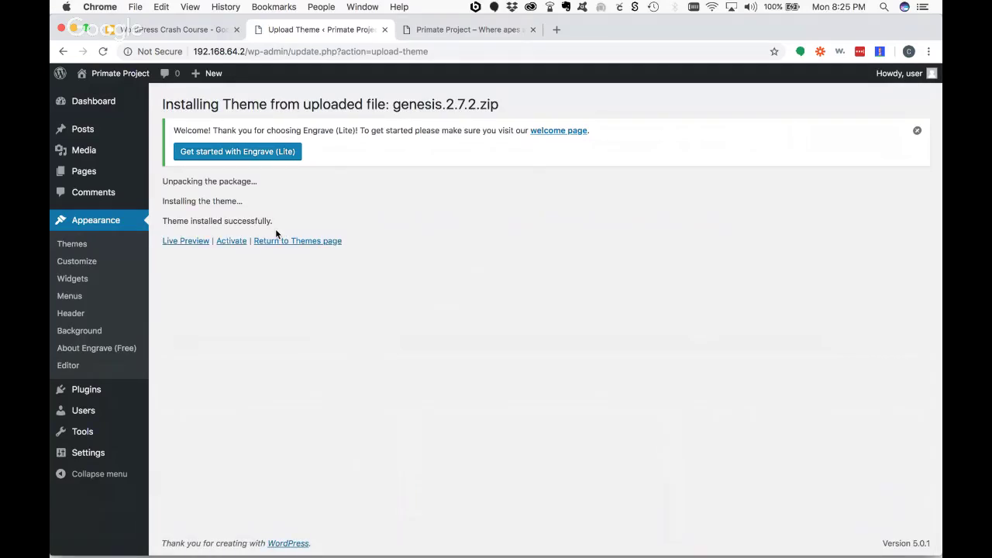
left_click(227, 241)
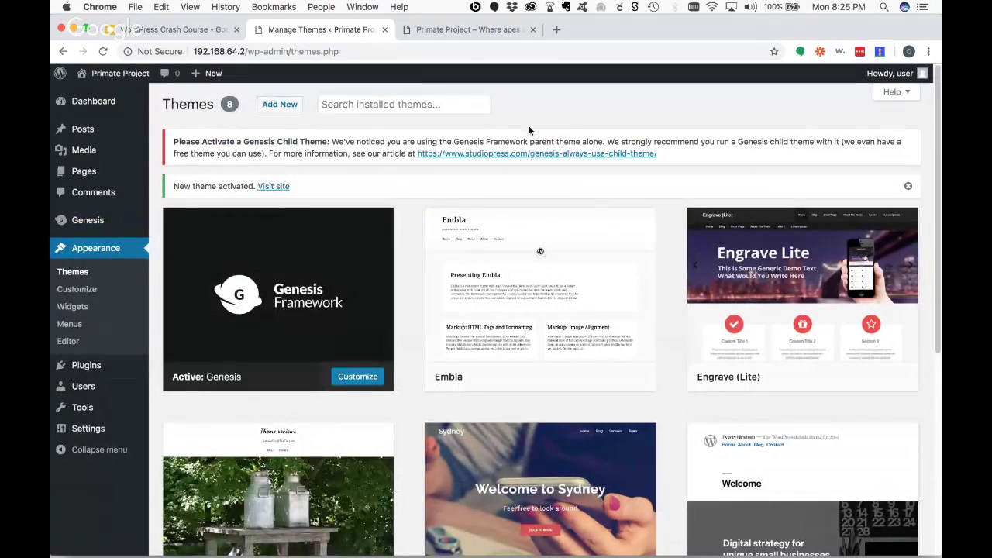
- Reload the live site to check the Genesis design, then return to Add New themes
left_click(465, 29)
left_click(102, 51)
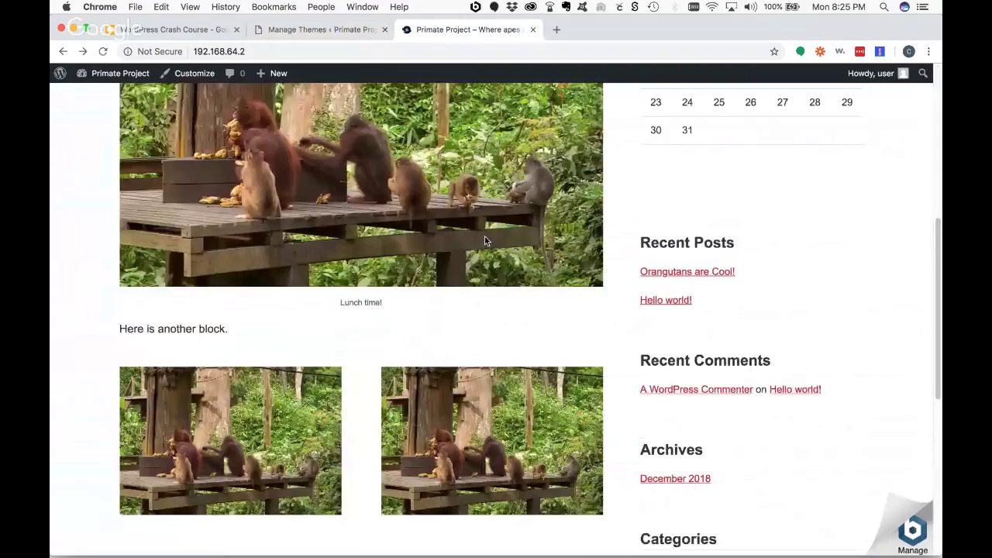
scroll(485, 241, "up", 5)
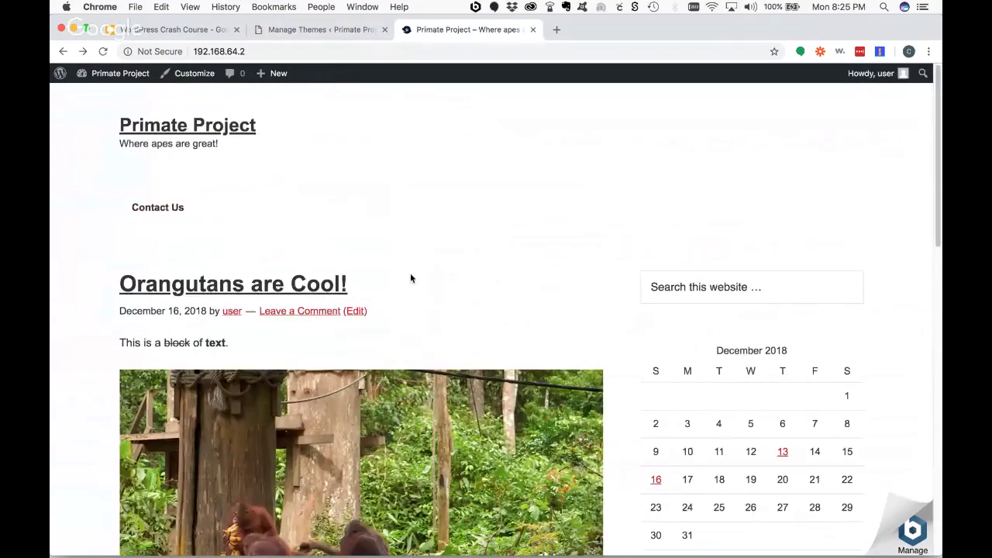
scroll(541, 315, "down", 10)
scroll(547, 317, "down", 5)
scroll(550, 308, "up", 5)
scroll(551, 308, "up", 10)
left_click(301, 28)
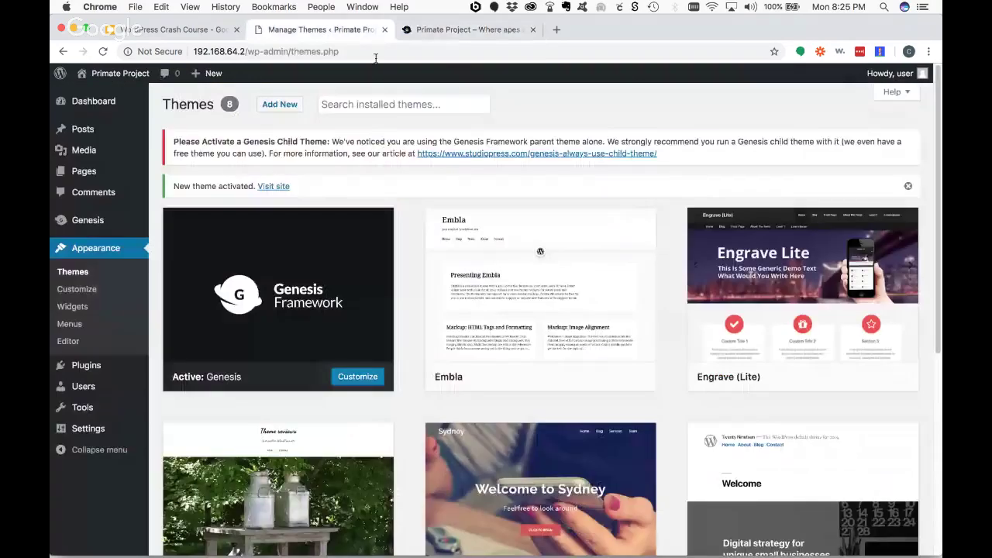
left_click(281, 104)
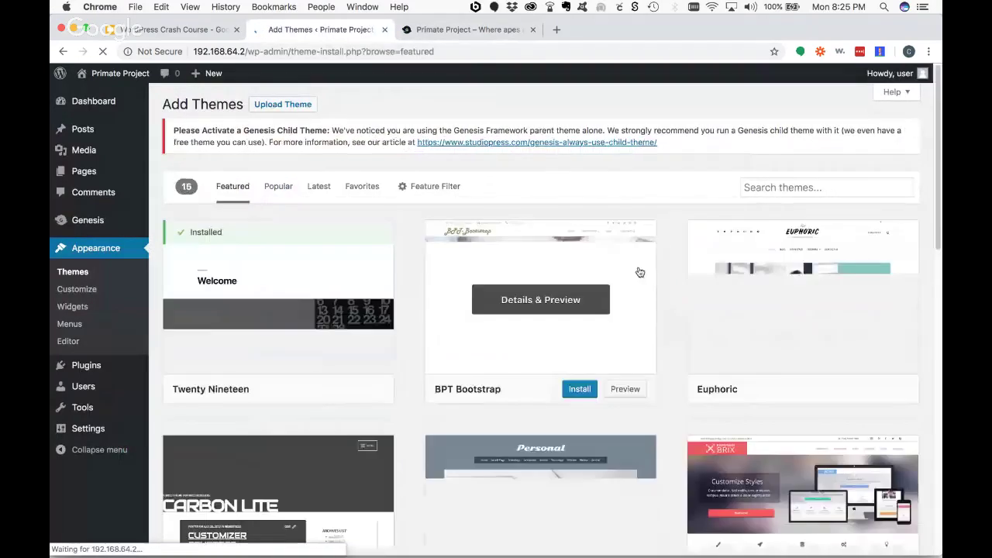
- Upload breakthrough-pro.zip and install the Breakthrough Pro theme
left_click(283, 104)
left_click(454, 264)
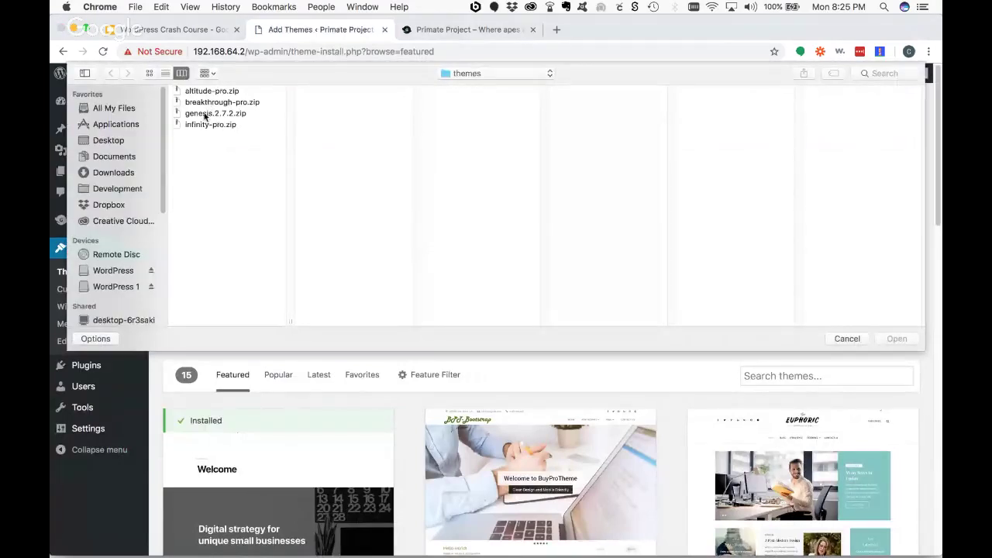
left_click(212, 106)
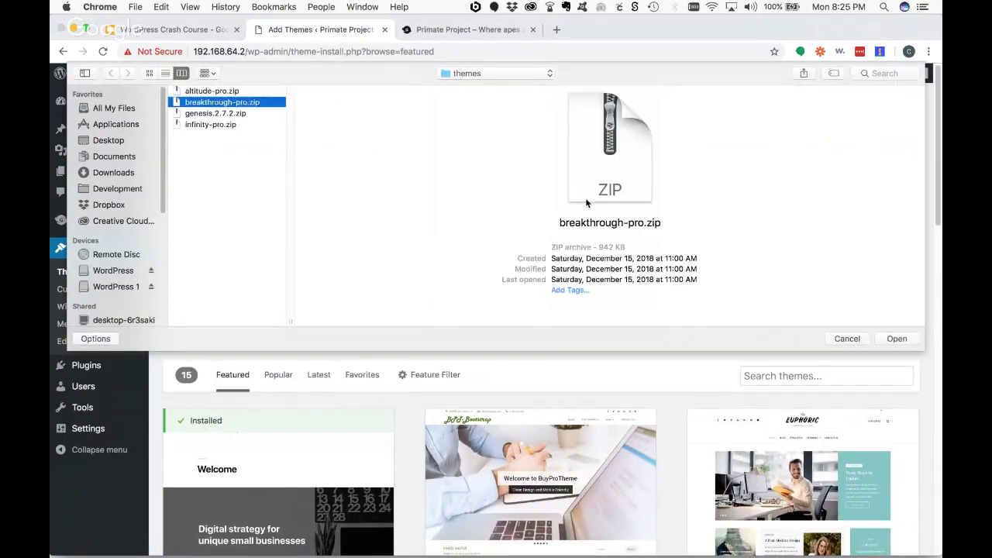
left_click(897, 338)
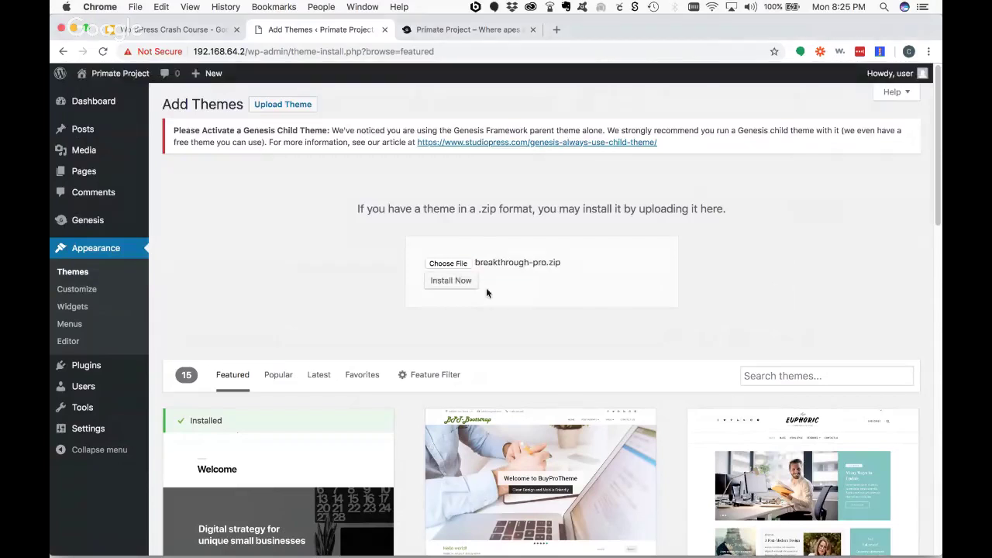
left_click(459, 282)
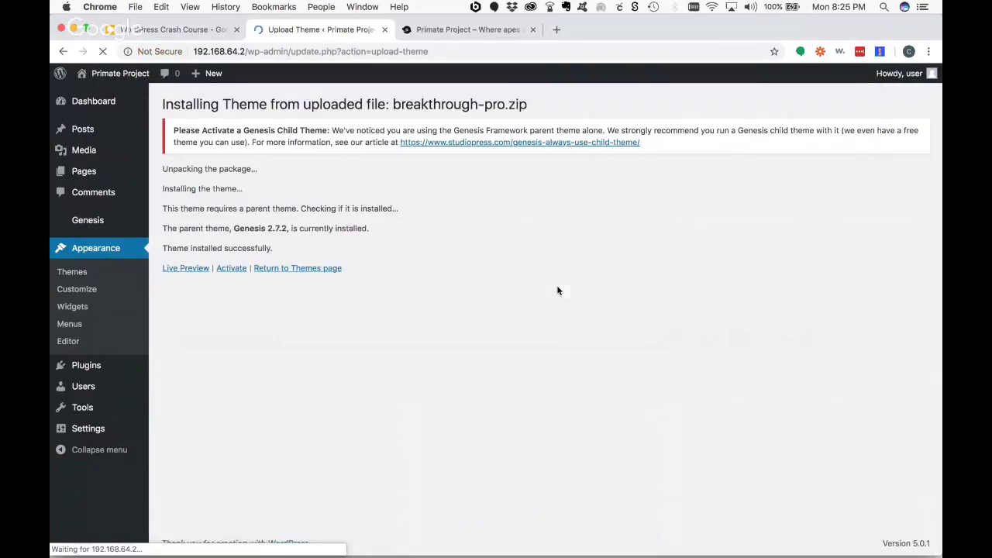
- Live-preview the site with Breakthrough Pro and scroll through the preview
left_click(190, 270)
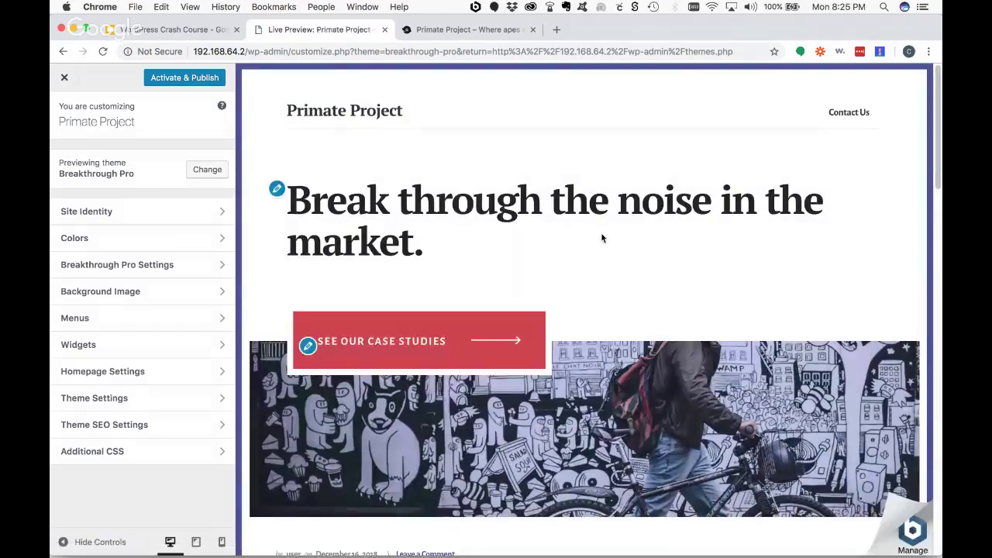
scroll(602, 238, "down", 10)
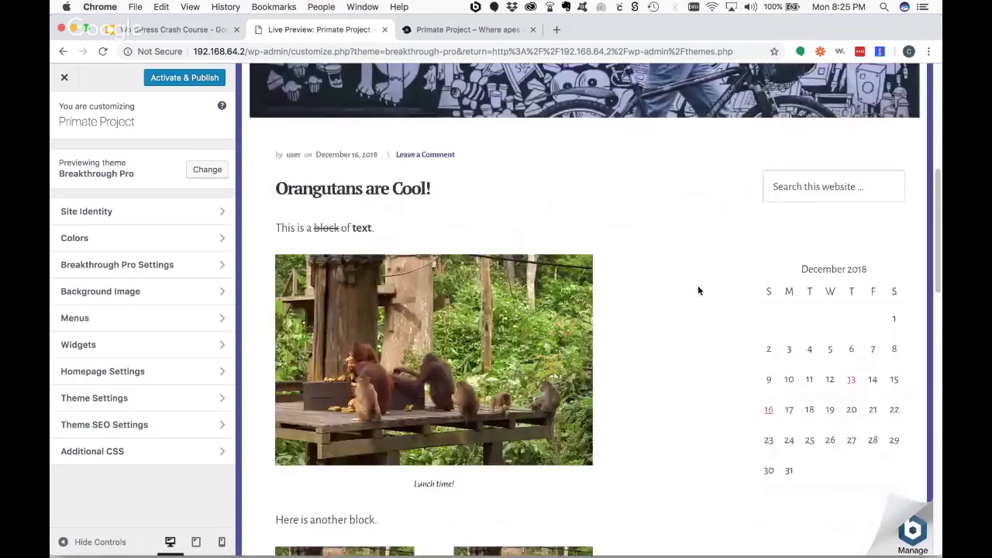
scroll(533, 349, "down", 5)
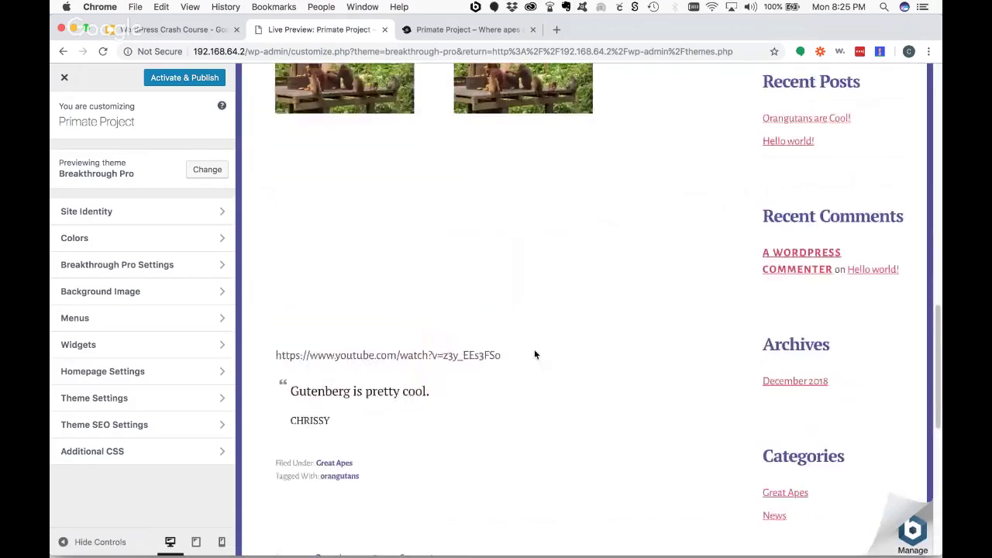
scroll(534, 349, "up", 5)
scroll(534, 354, "down", 10)
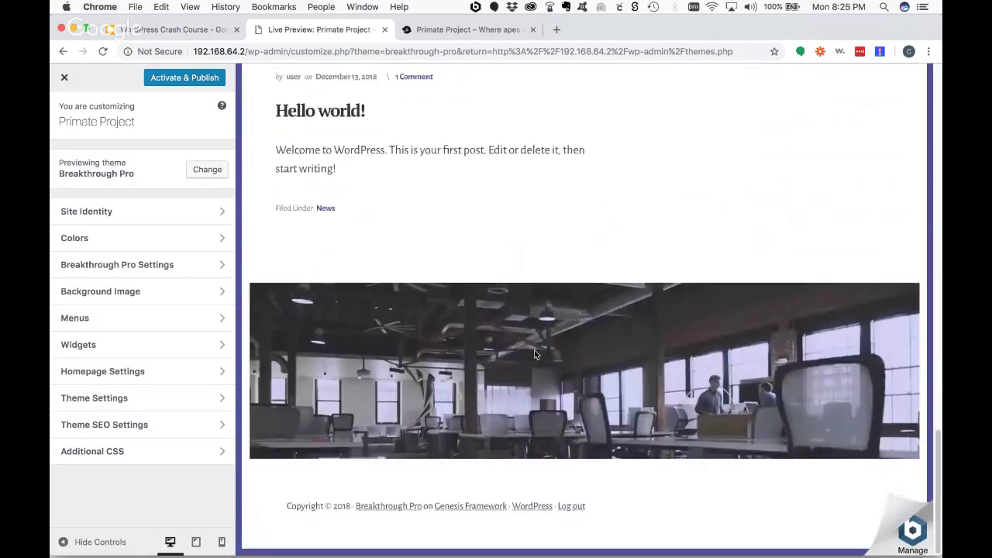
scroll(533, 354, "up", 12)
scroll(534, 354, "up", 15)
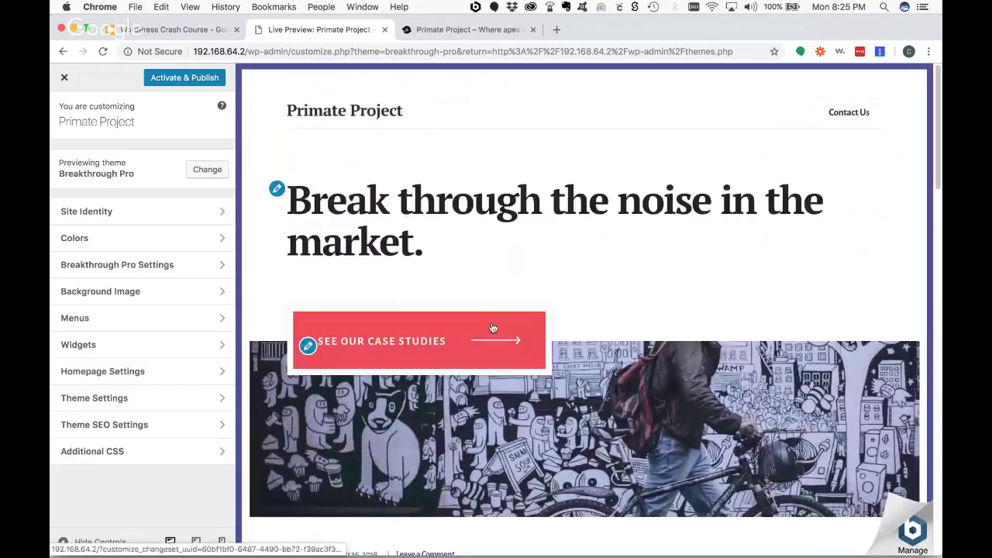
- Review the Site Title and Tagline under Site Identity, then go back
left_click(110, 212)
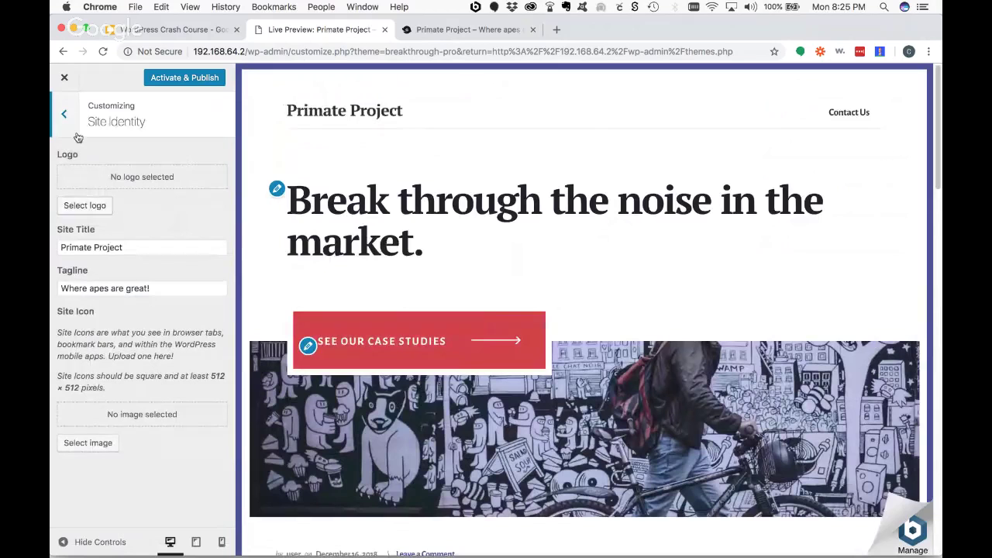
left_click(153, 249)
left_click(166, 286)
left_click(63, 114)
- Set the background to green, Color 1 to purple #8224e3 and Color 2 to blue #1e73be
left_click(136, 242)
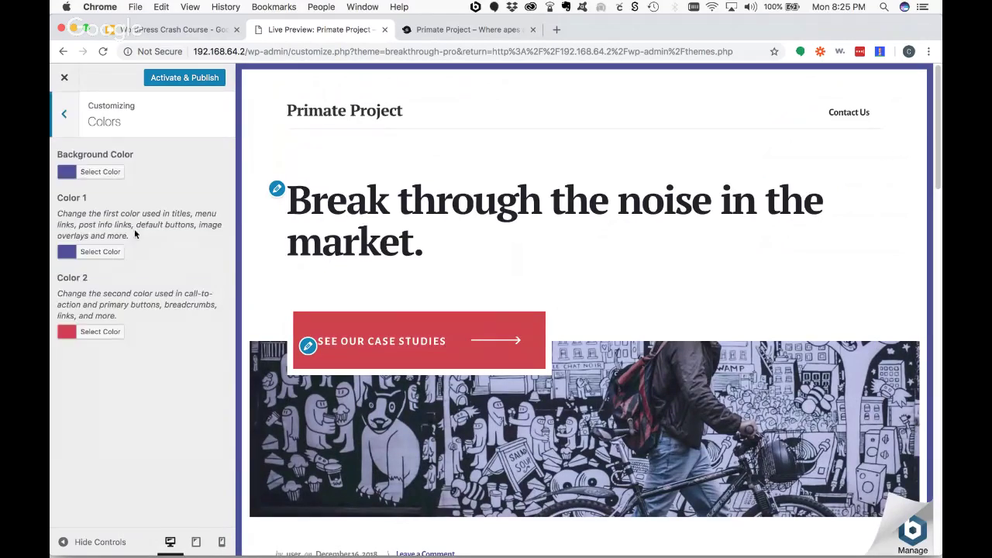
left_click(73, 176)
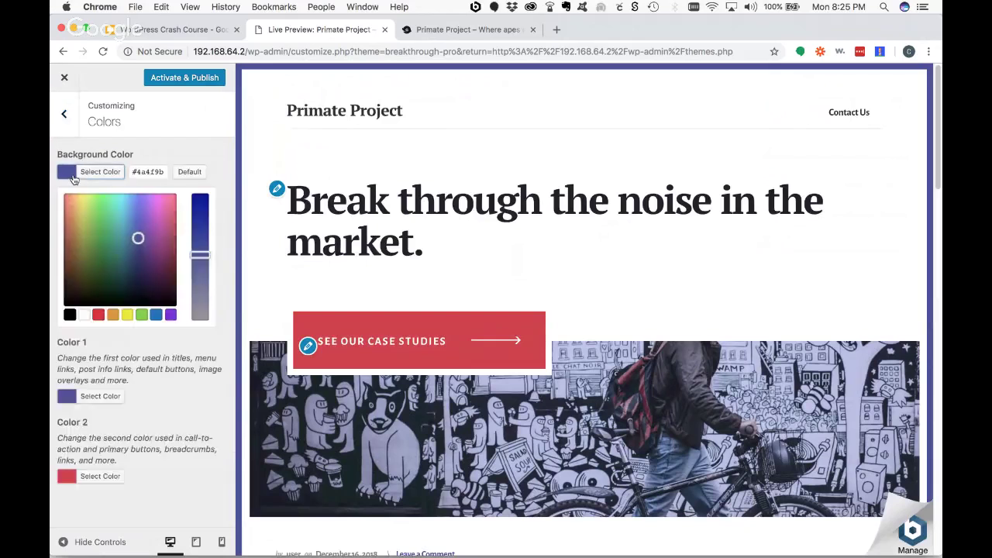
left_click(146, 315)
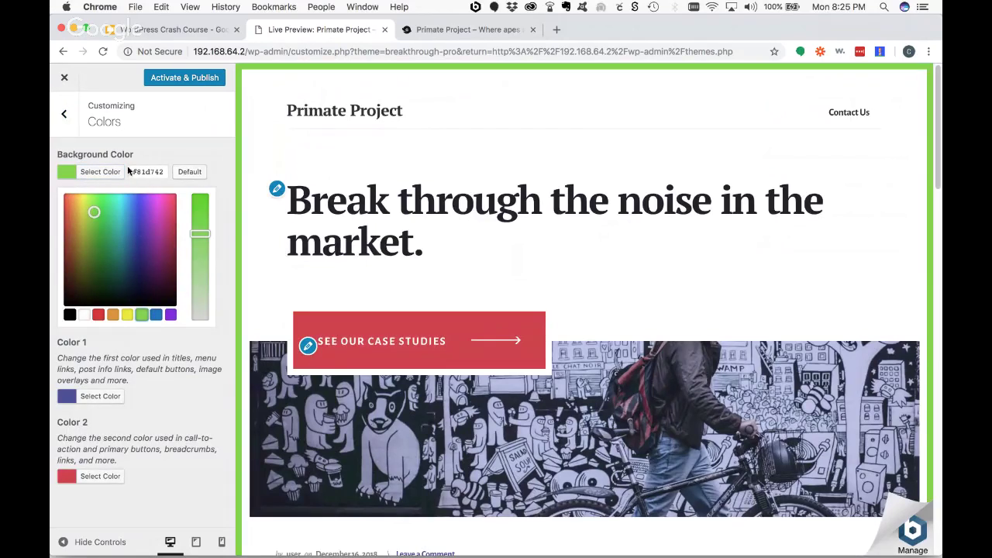
left_click(105, 172)
left_click(97, 251)
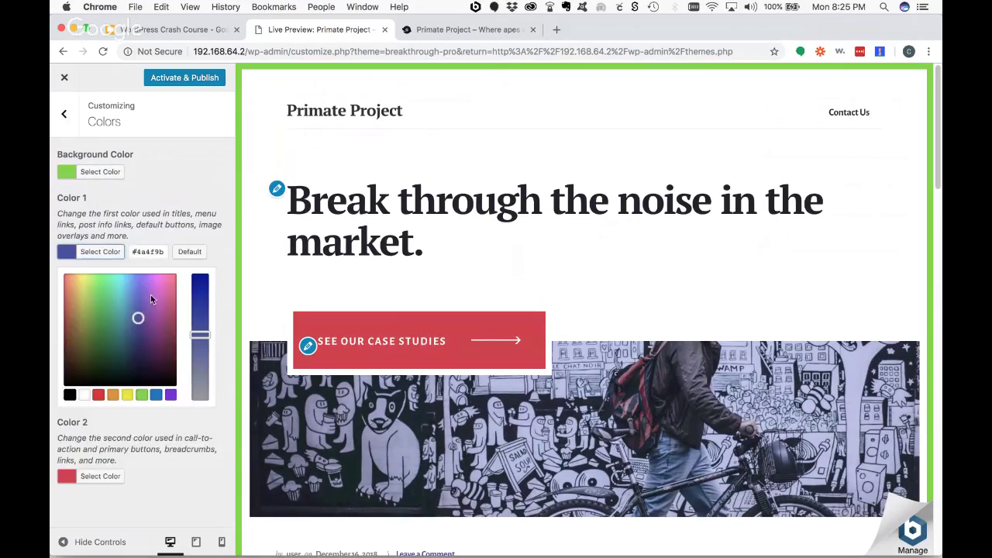
left_click(170, 395)
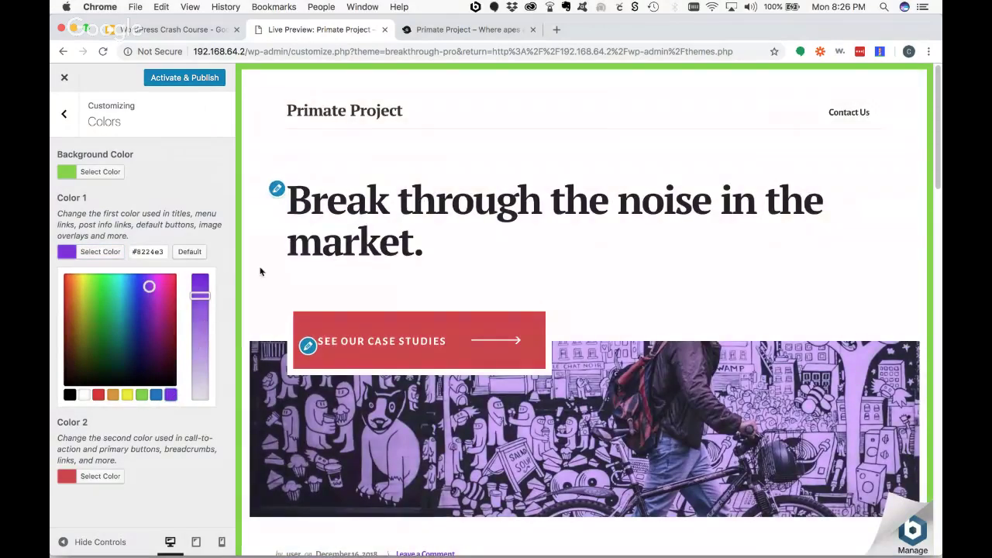
left_click(170, 210)
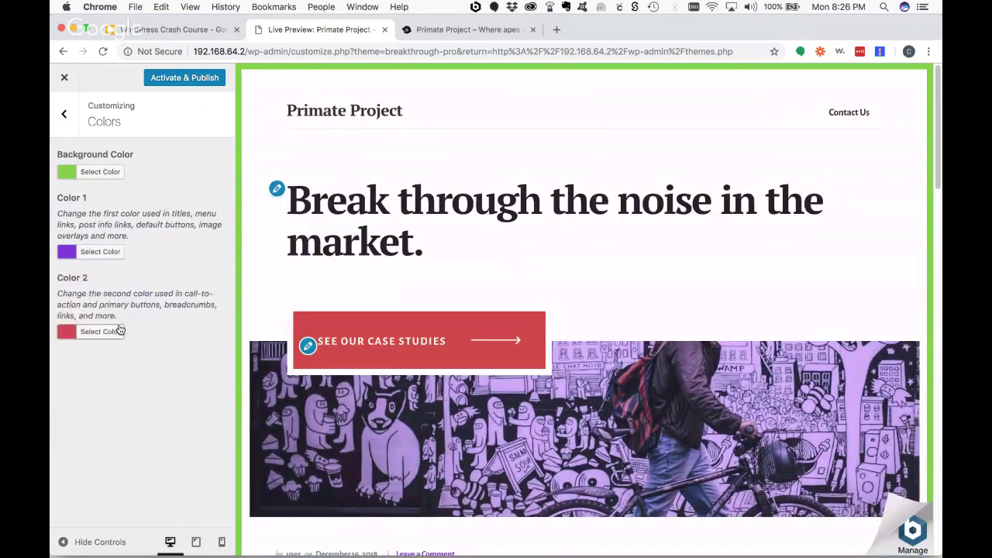
left_click(108, 331)
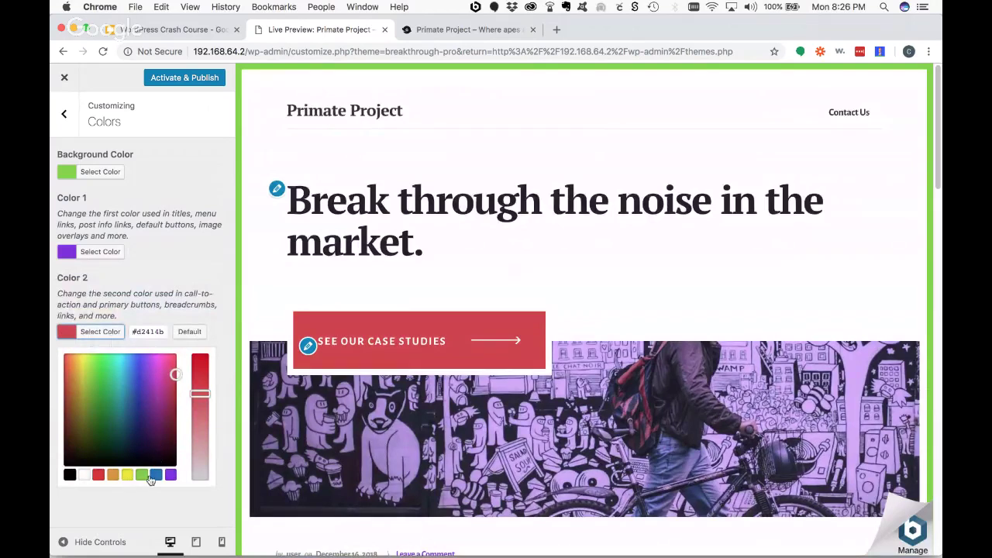
left_click(156, 475)
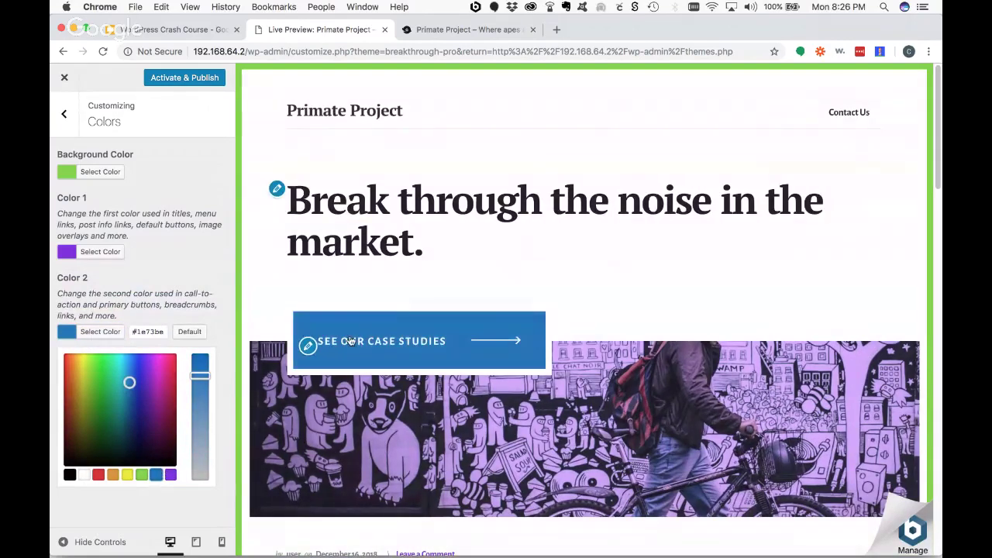
left_click(189, 277)
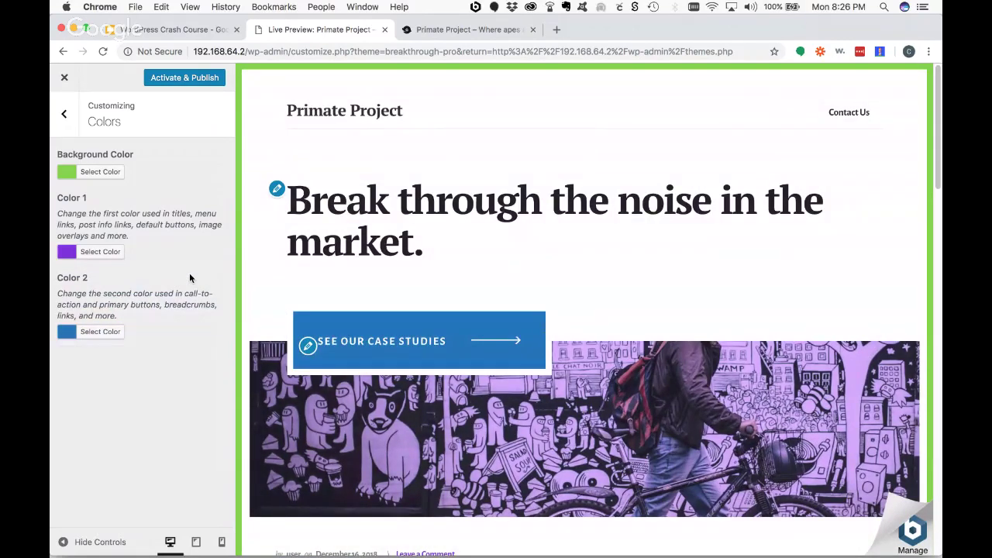
- Scroll the preview to review the new colours, then return to the main Customizer sections
scroll(601, 308, "down", 3)
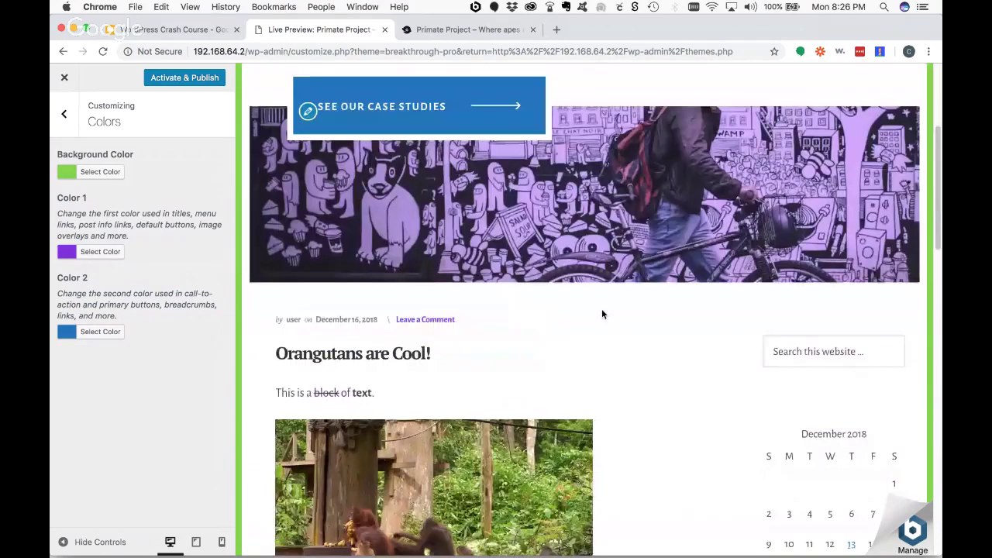
scroll(765, 411, "down", 4)
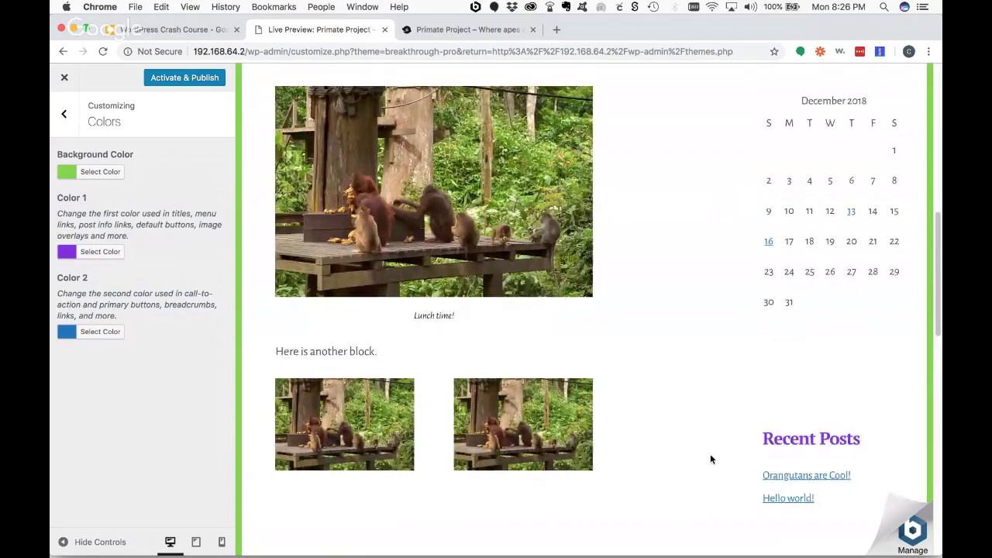
scroll(709, 460, "down", 3)
scroll(650, 373, "down", 8)
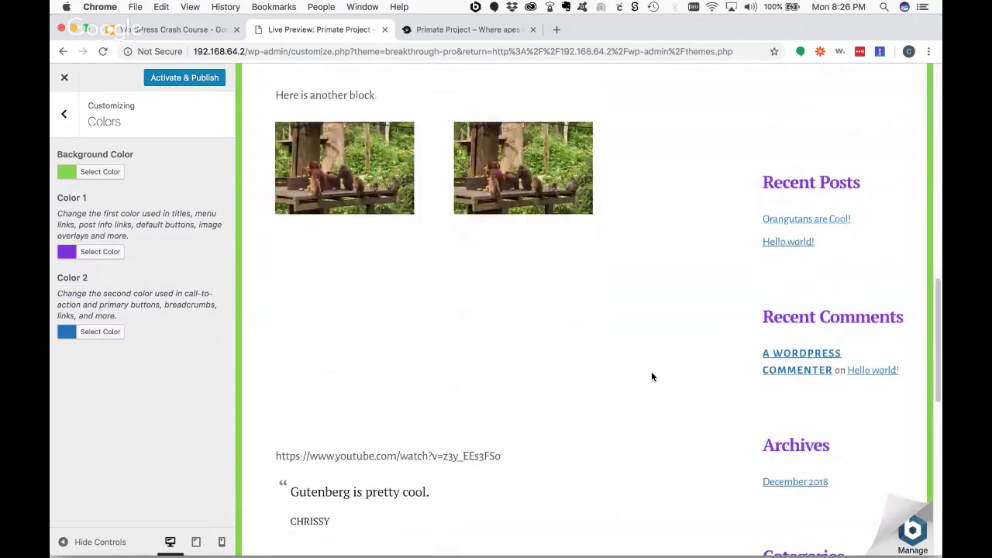
scroll(644, 378, "up", 15)
scroll(644, 378, "up", 10)
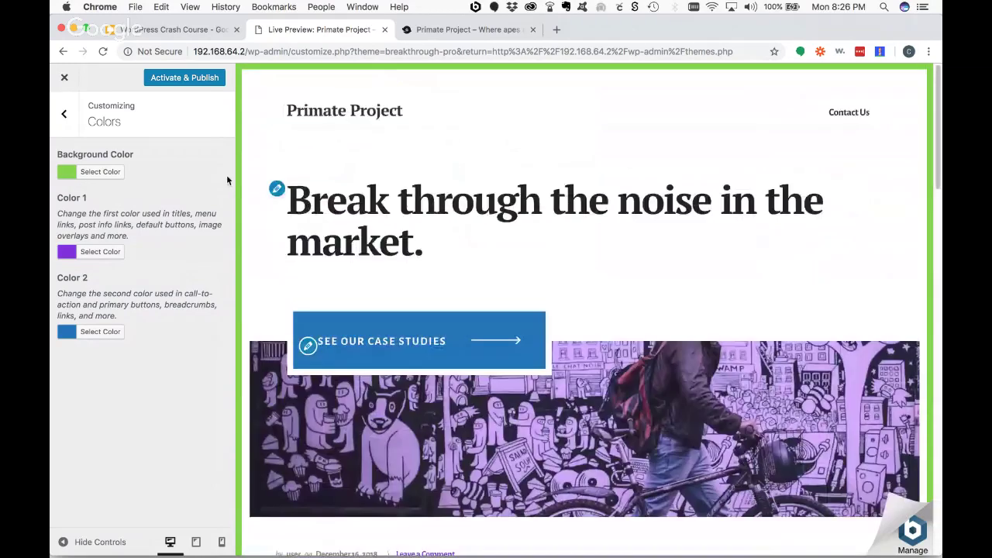
left_click(64, 114)
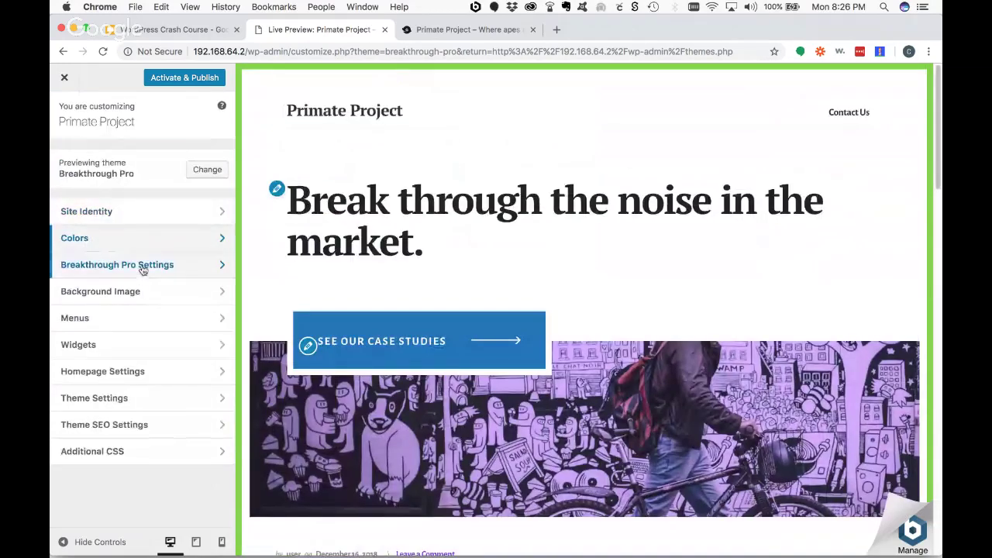
- Set Front Page Image 1 in Breakthrough Pro Image Settings to Orangutan_feeding-3.jpg
left_click(112, 295)
left_click(63, 114)
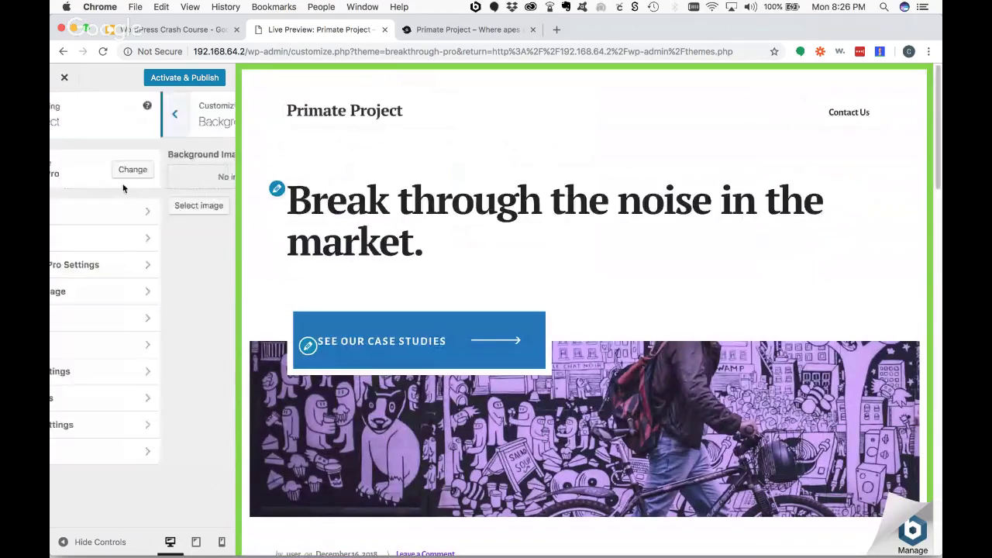
left_click(125, 269)
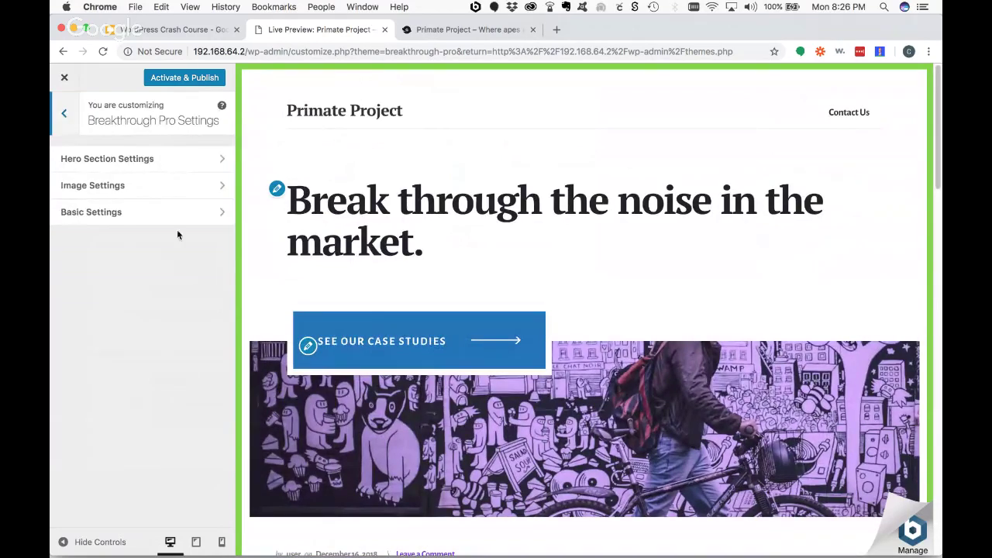
left_click(140, 190)
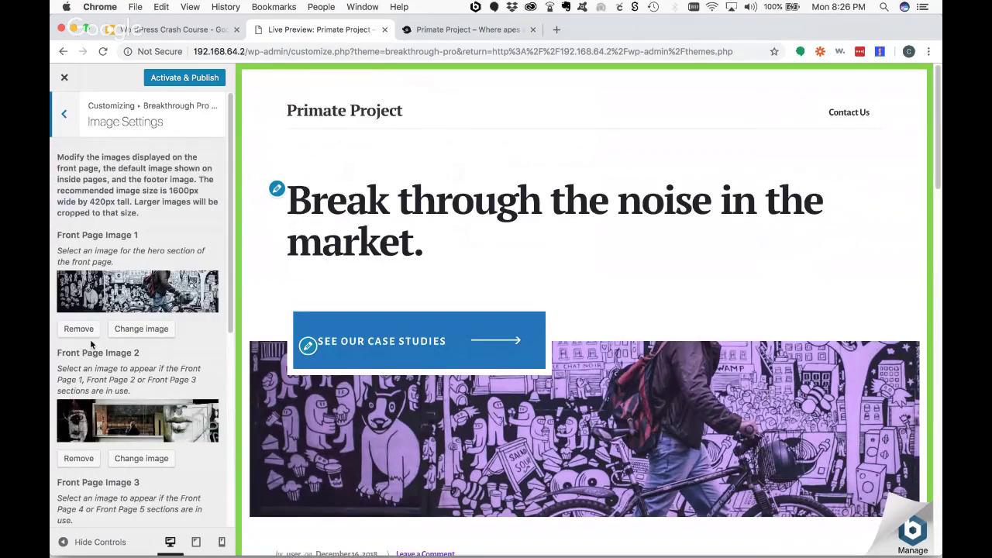
left_click(141, 328)
left_click(124, 217)
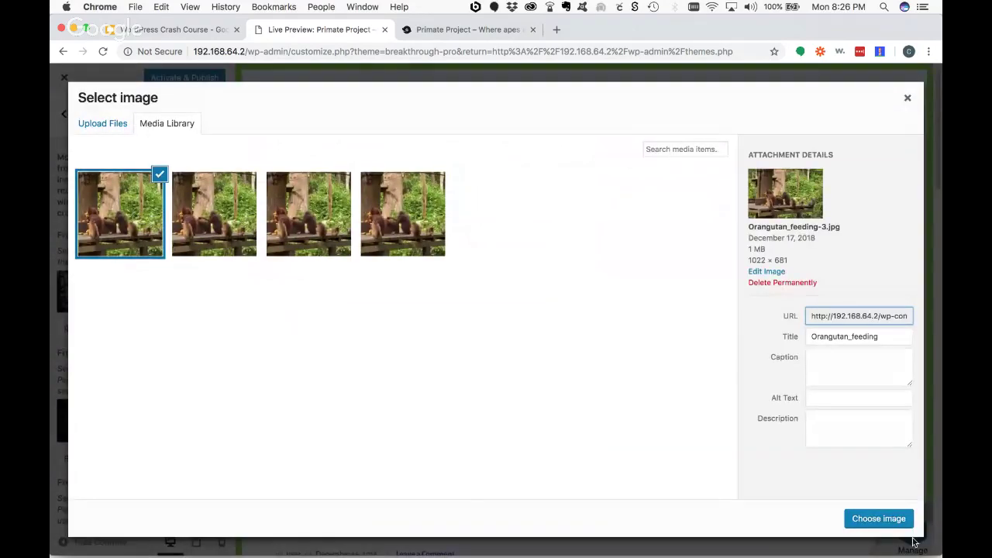
left_click(879, 518)
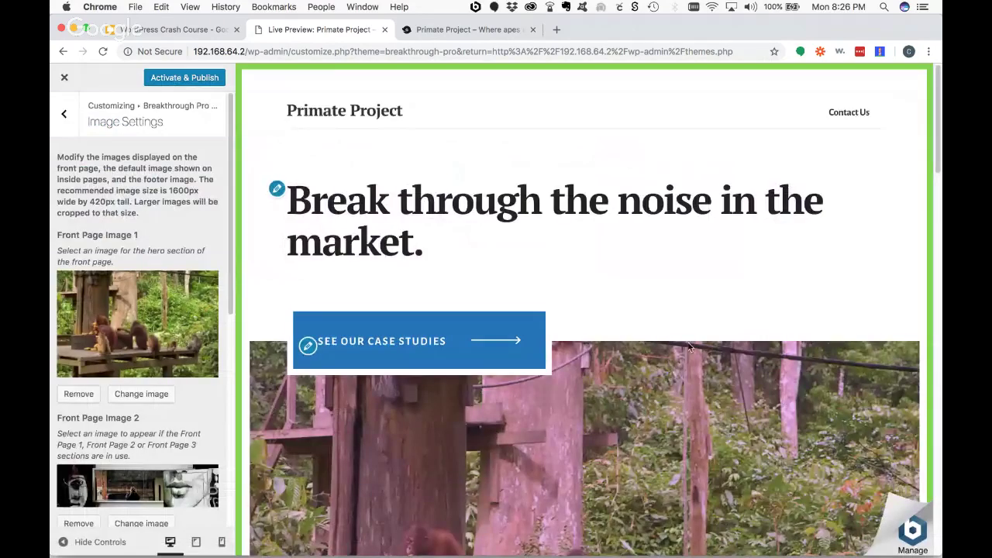
- Scroll the preview to check the orangutan hero image, then leave Image Settings
scroll(689, 340, "down", 5)
scroll(689, 346, "up", 3)
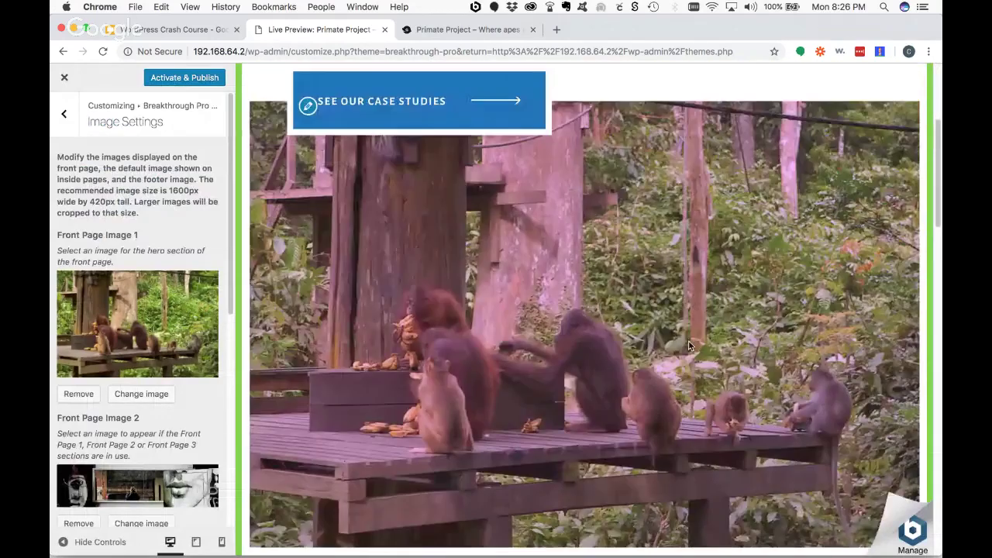
scroll(206, 292, "down", 5)
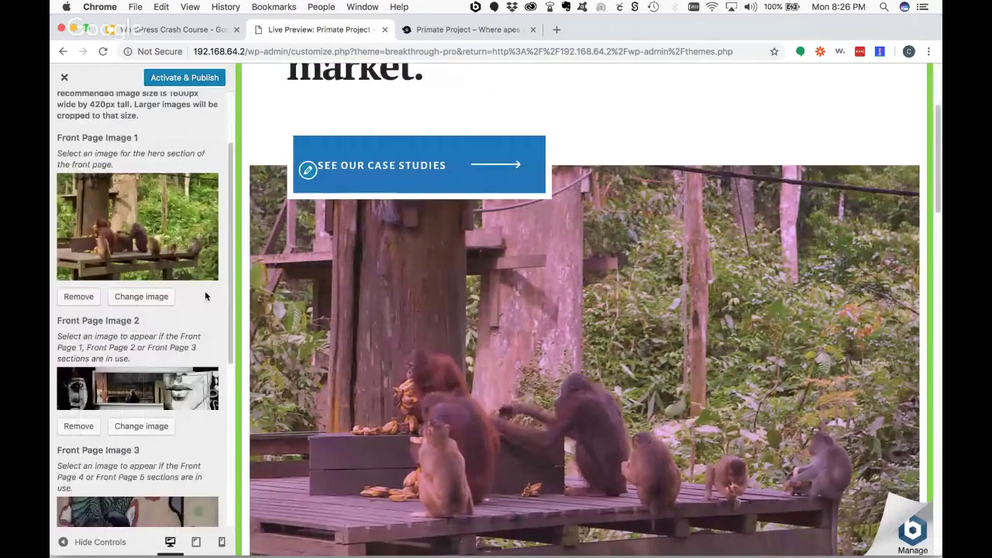
scroll(186, 292, "up", 5)
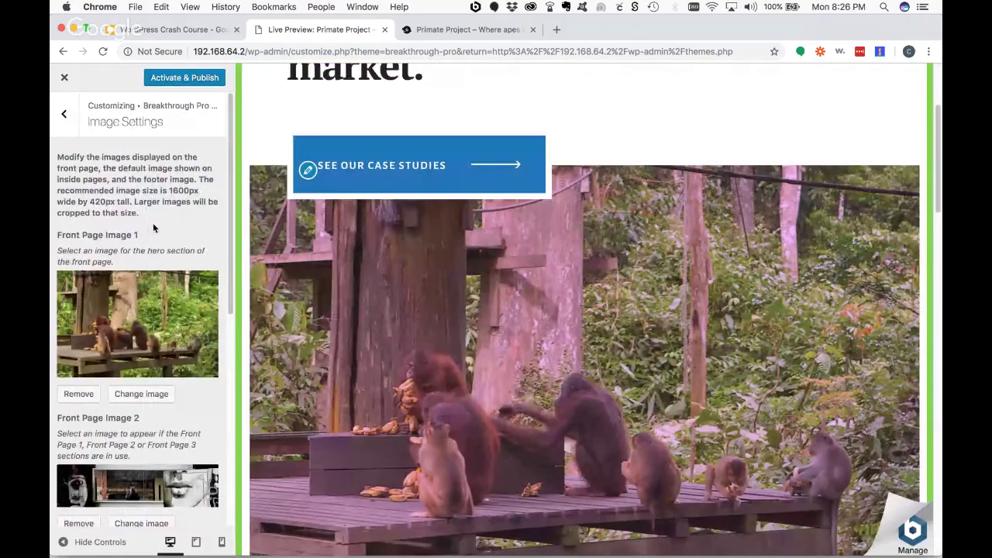
scroll(155, 248, "down", 8)
scroll(547, 334, "down", 3)
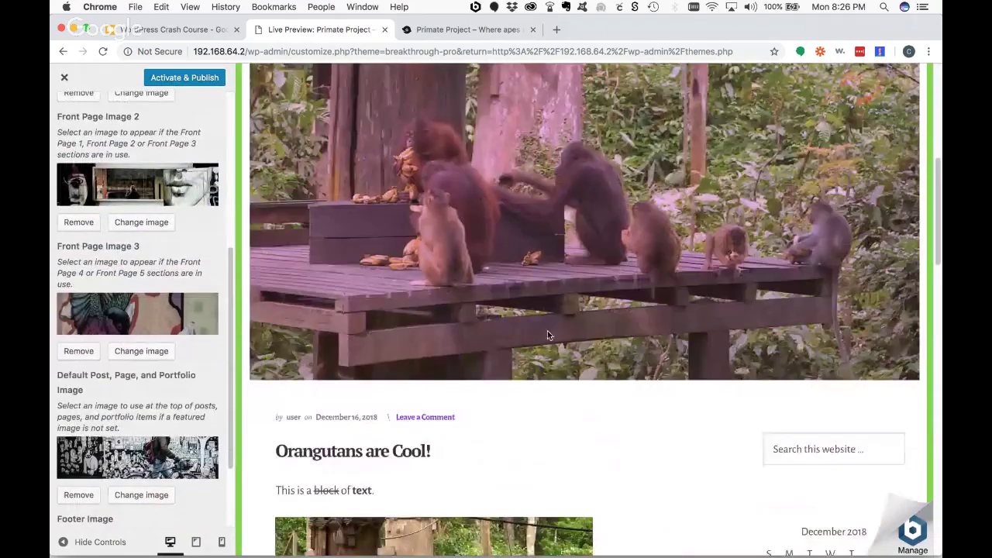
scroll(165, 273, "down", 3)
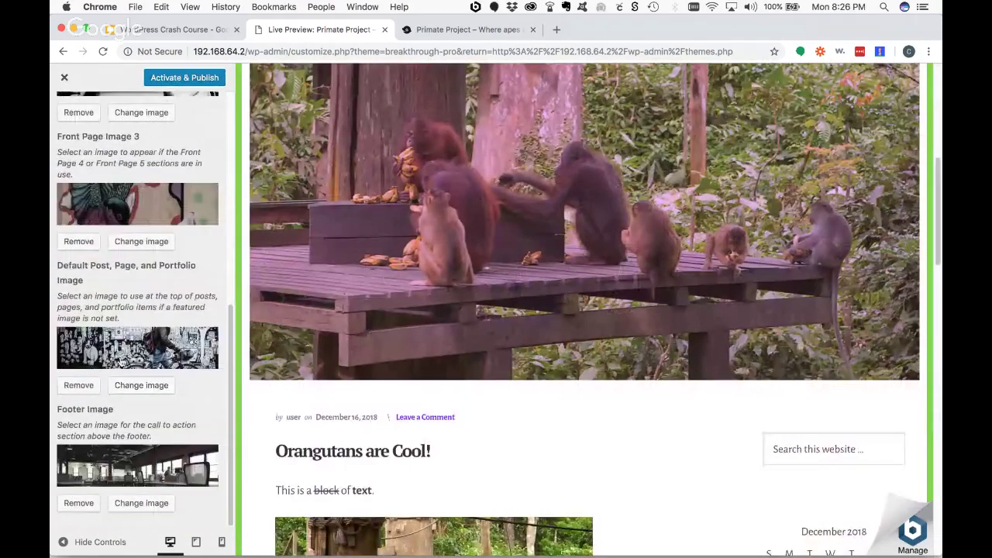
scroll(589, 434, "down", 6)
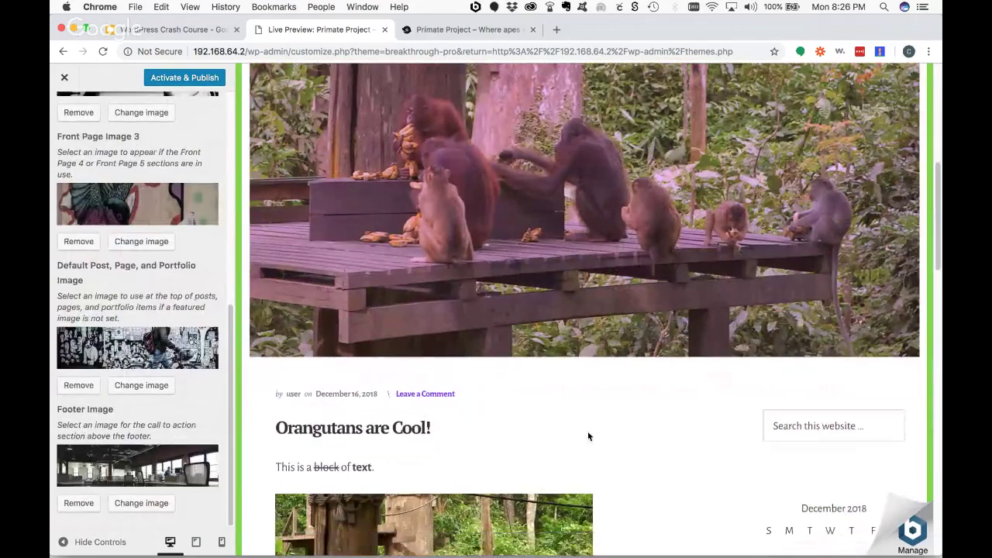
scroll(586, 385, "up", 15)
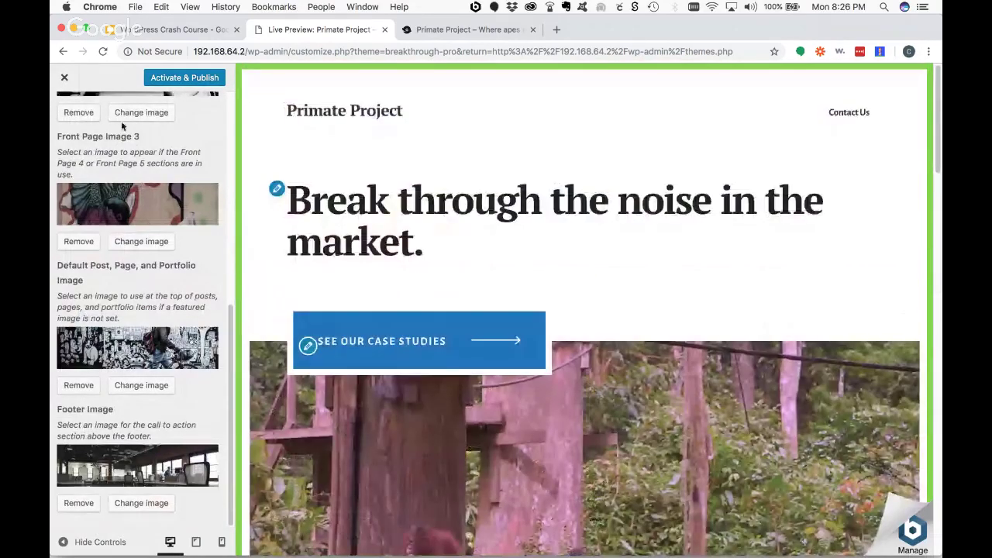
scroll(116, 124, "up", 10)
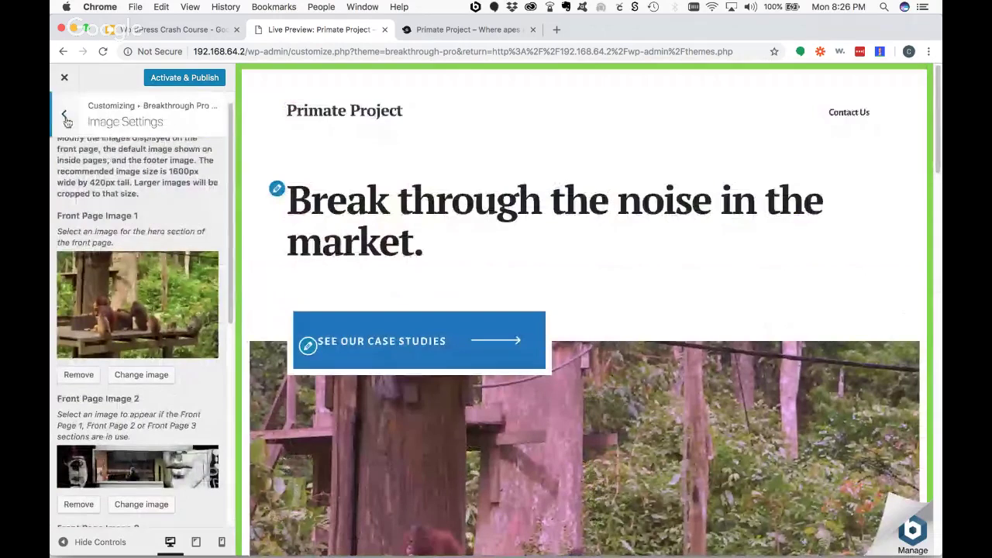
left_click(67, 122)
- Look over the Widgets panel and return to the main Customizer sections
left_click(69, 118)
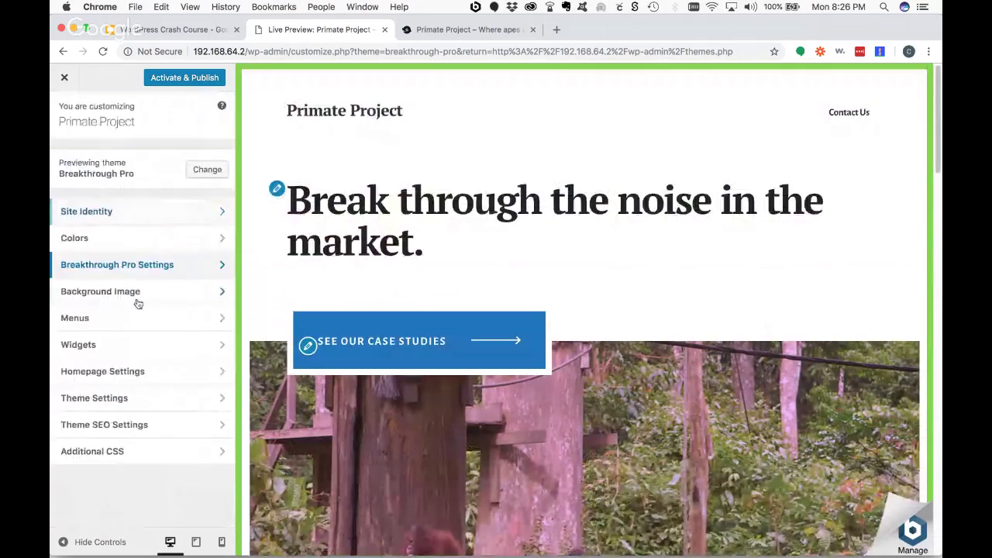
left_click(102, 343)
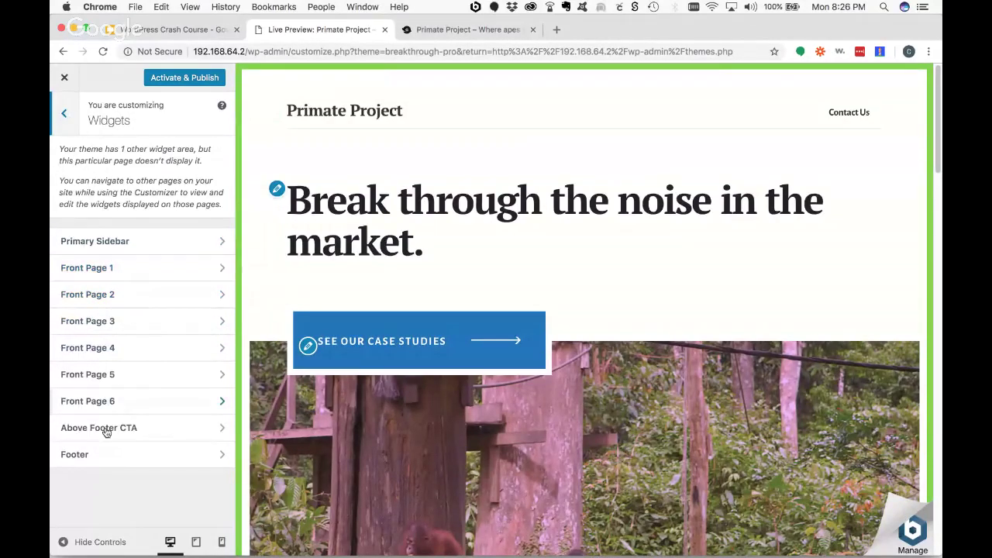
left_click(65, 122)
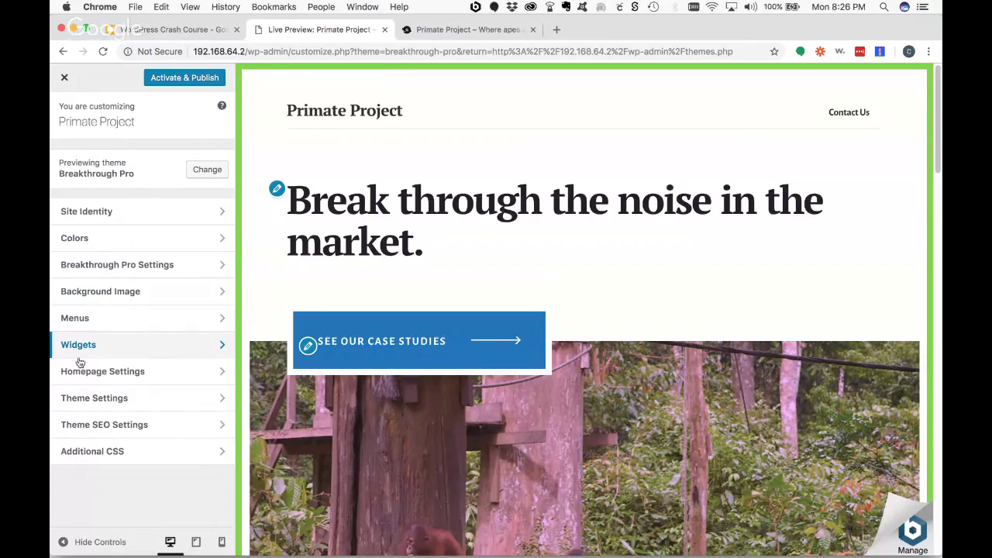
- Add Sample Page from the Pages list to the Main Menu
left_click(98, 320)
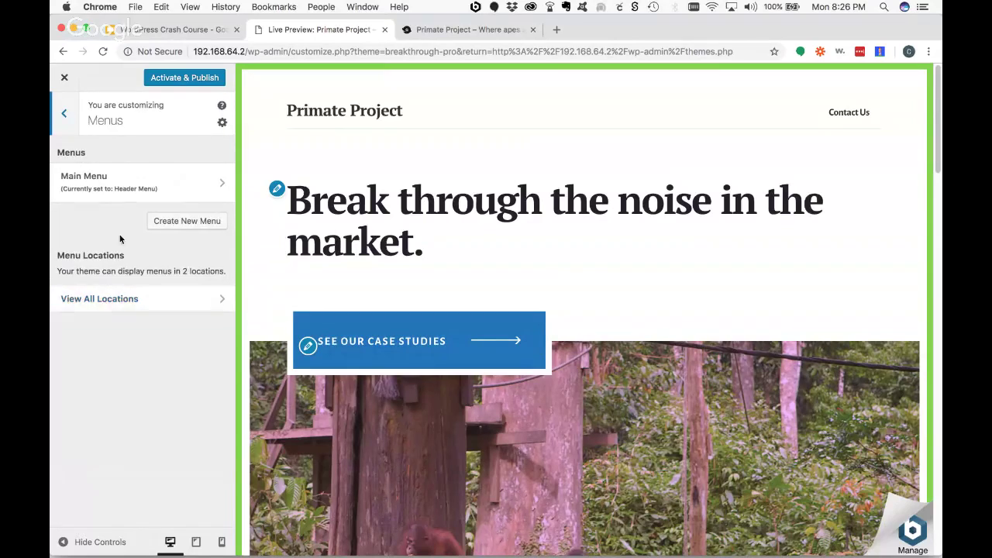
left_click(179, 190)
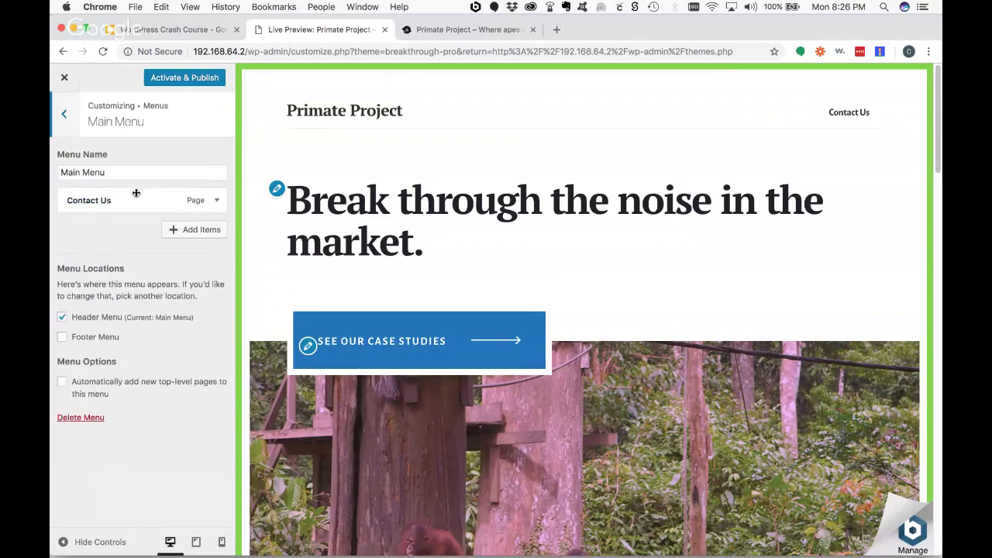
left_click(194, 238)
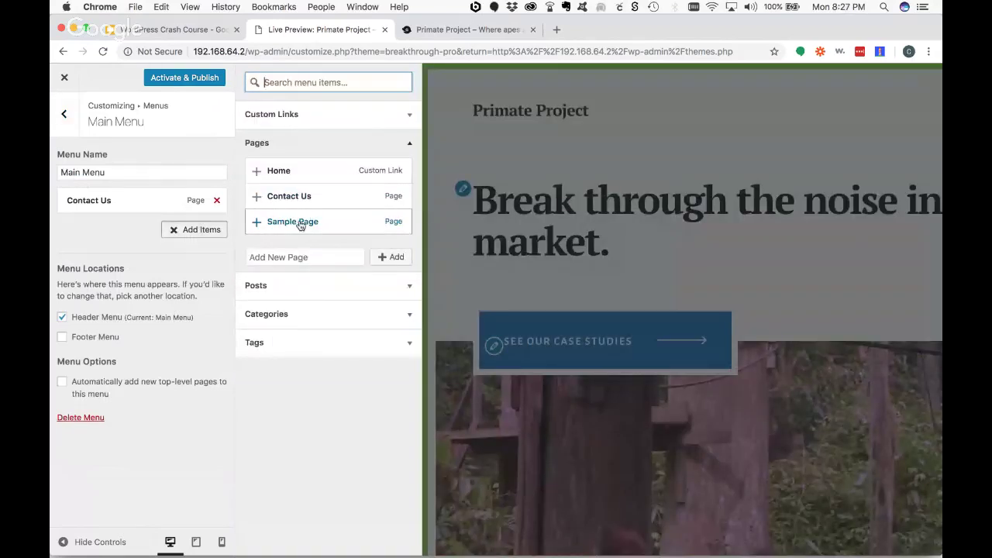
left_click(292, 221)
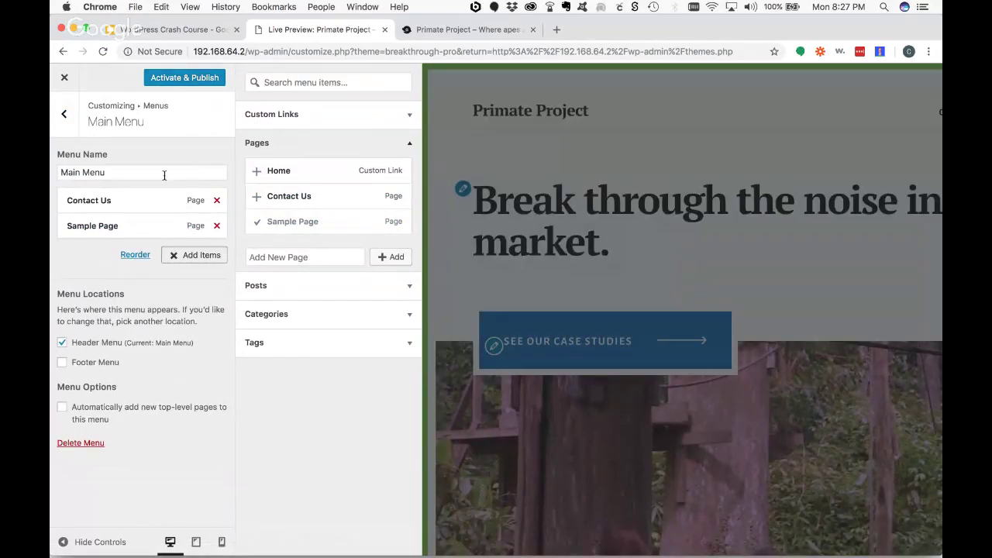
left_click(64, 114)
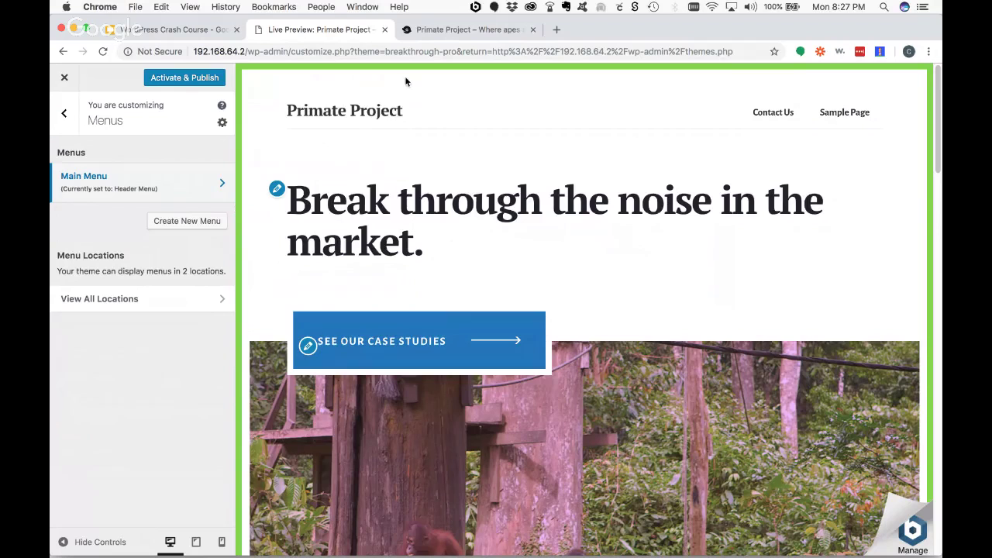
- Reload the live site, then Activate & Publish Breakthrough Pro from the Customizer
left_click(475, 32)
left_click(103, 51)
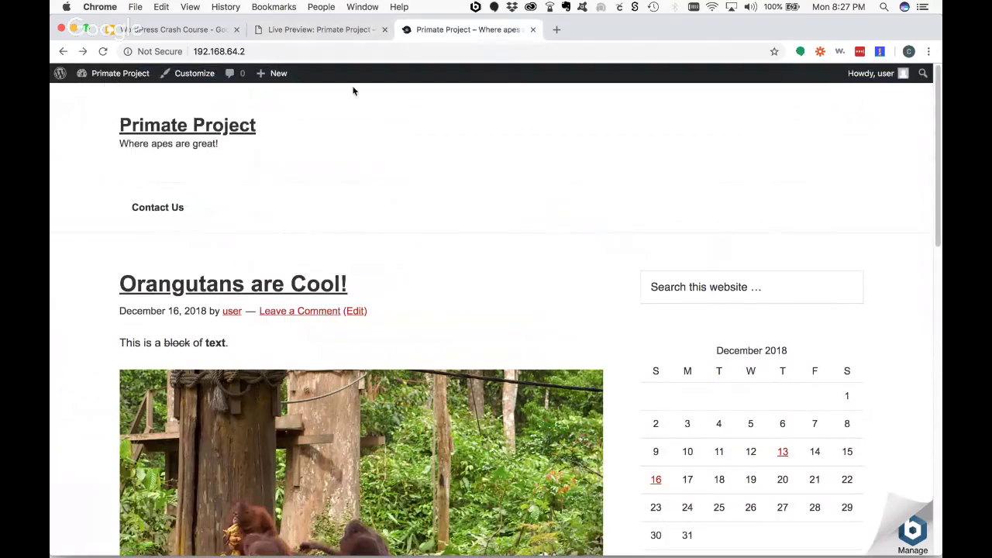
left_click(258, 31)
left_click(155, 81)
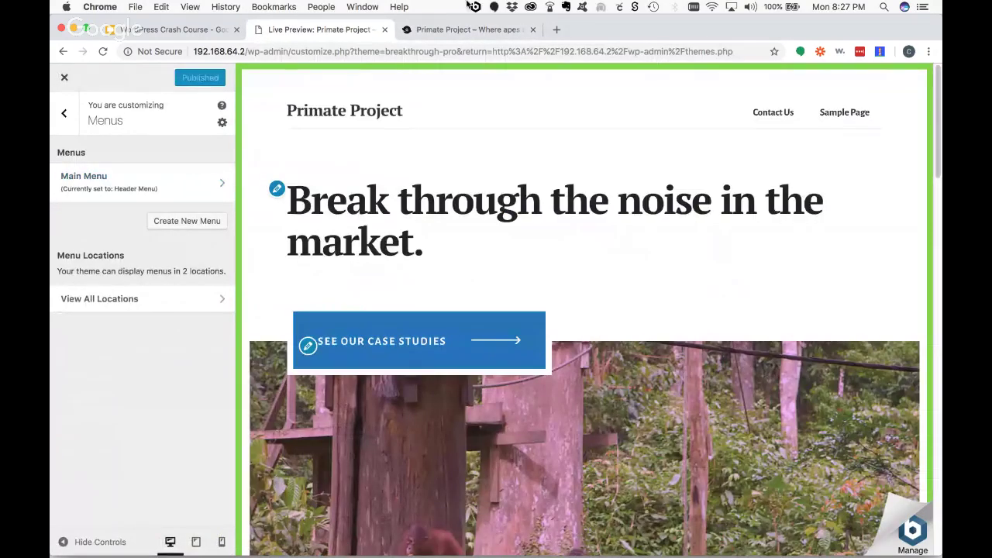
- Scroll the live site to confirm the Breakthrough Pro design, then close the Customizer
left_click(434, 31)
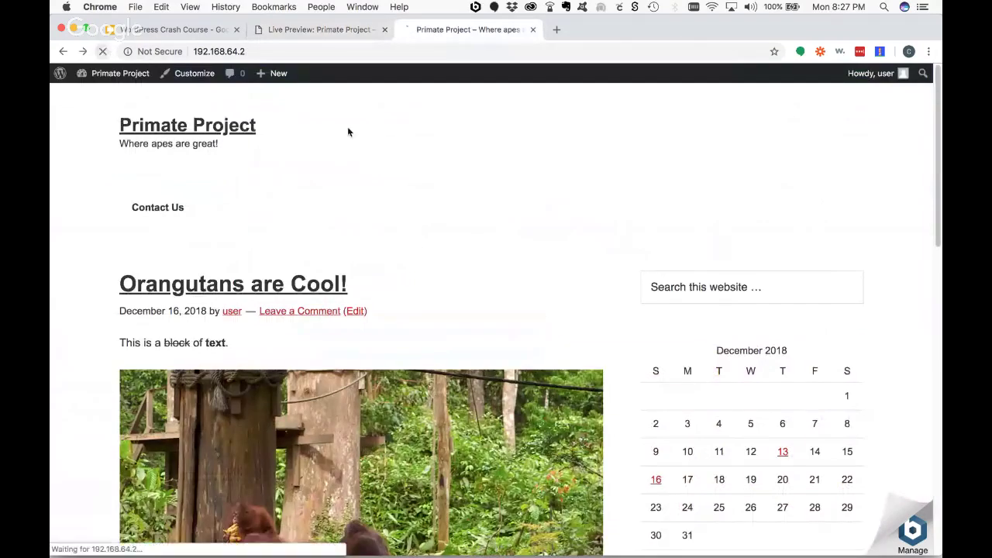
scroll(496, 293, "down", 3)
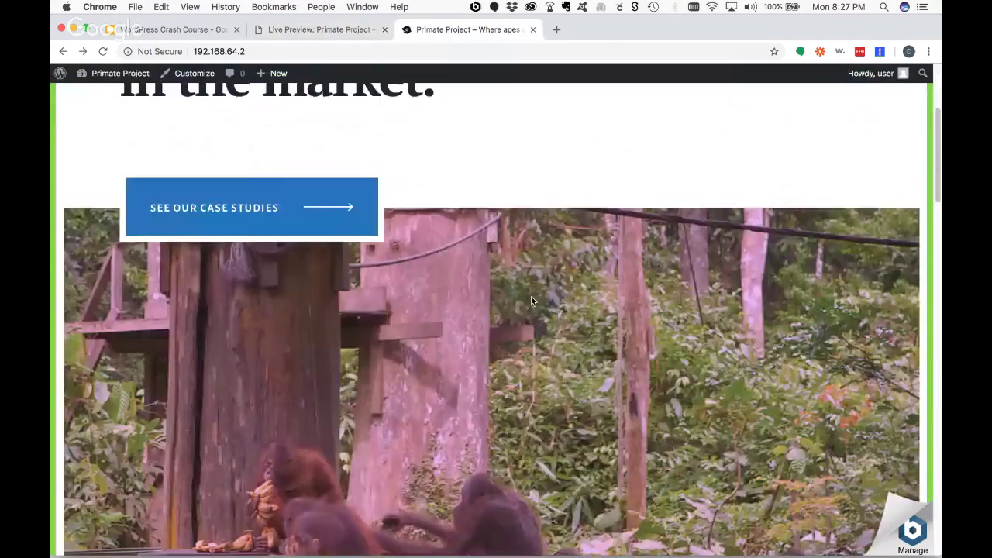
scroll(531, 301, "down", 6)
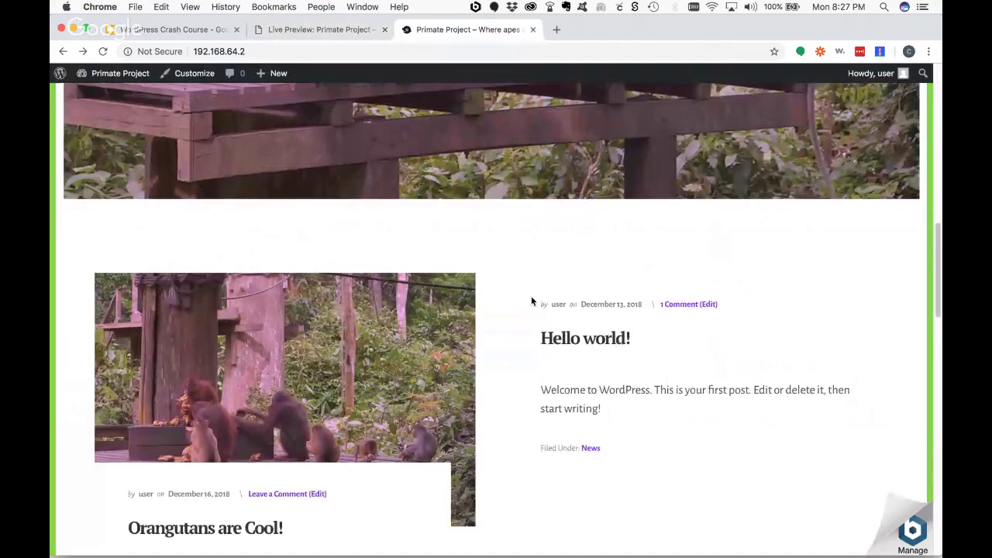
scroll(530, 300, "down", 2)
scroll(531, 301, "up", 10)
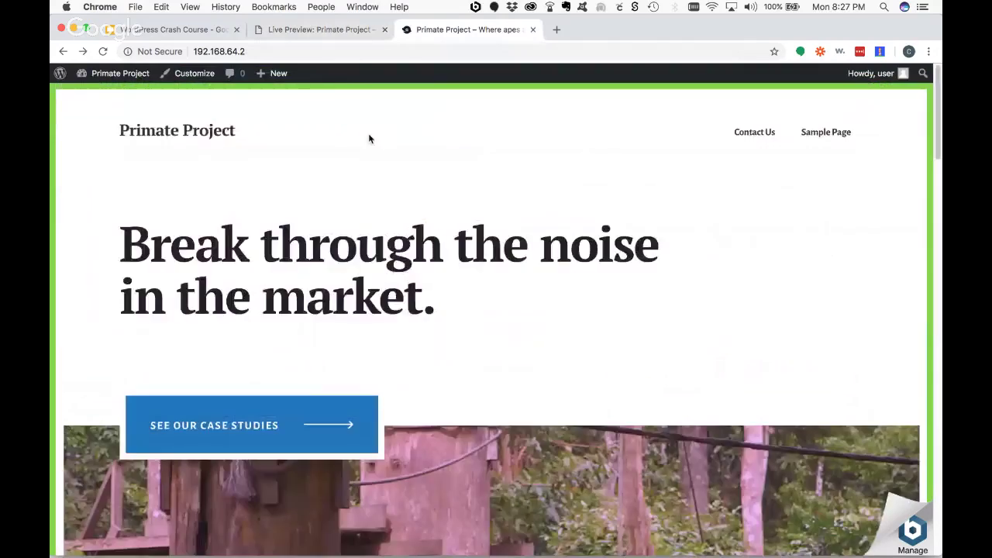
left_click(301, 29)
left_click(71, 87)
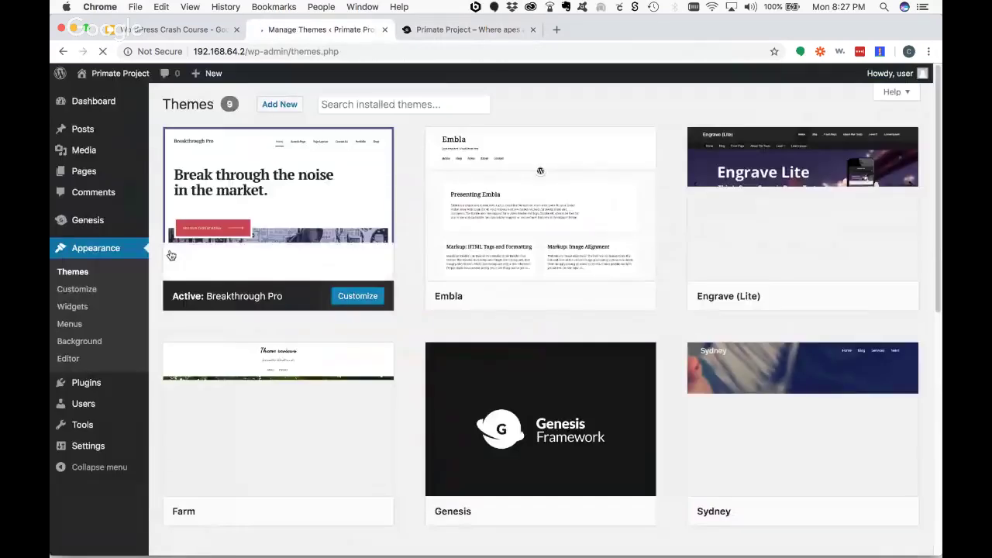
- Delete the Embla and Engrave (Lite) themes from their Theme Details
mouse_move(310, 235)
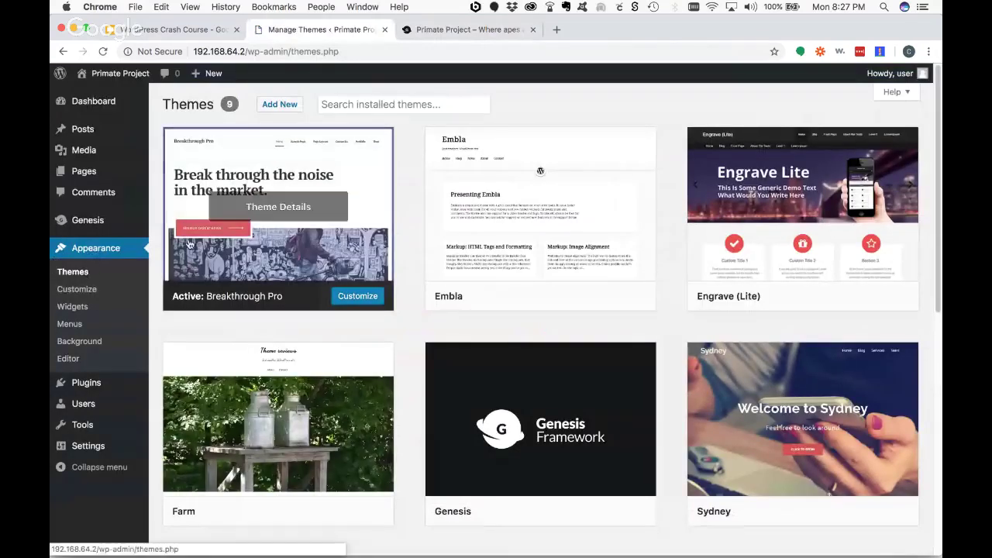
mouse_move(622, 203)
scroll(698, 361, "down", 3)
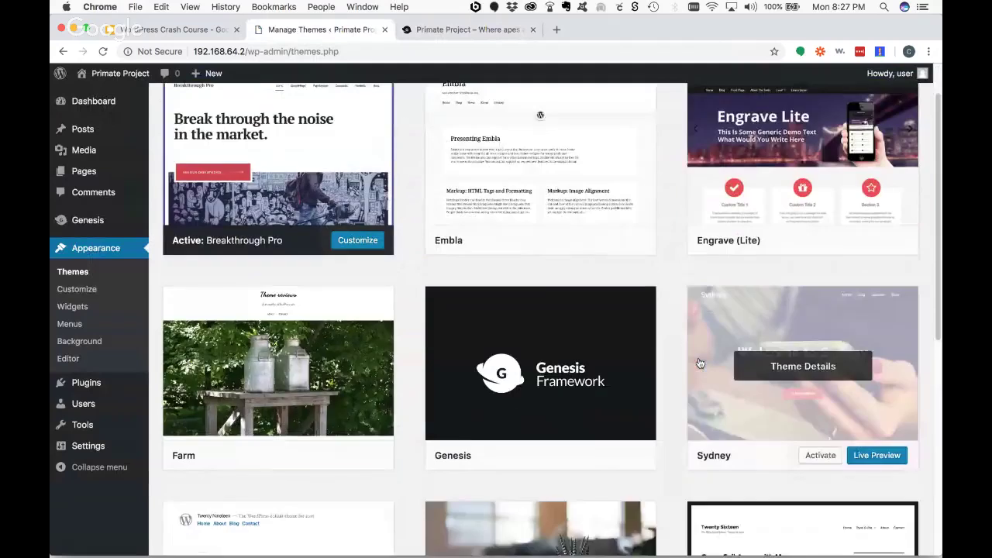
mouse_move(455, 342)
scroll(455, 342, "up", 3)
mouse_move(252, 241)
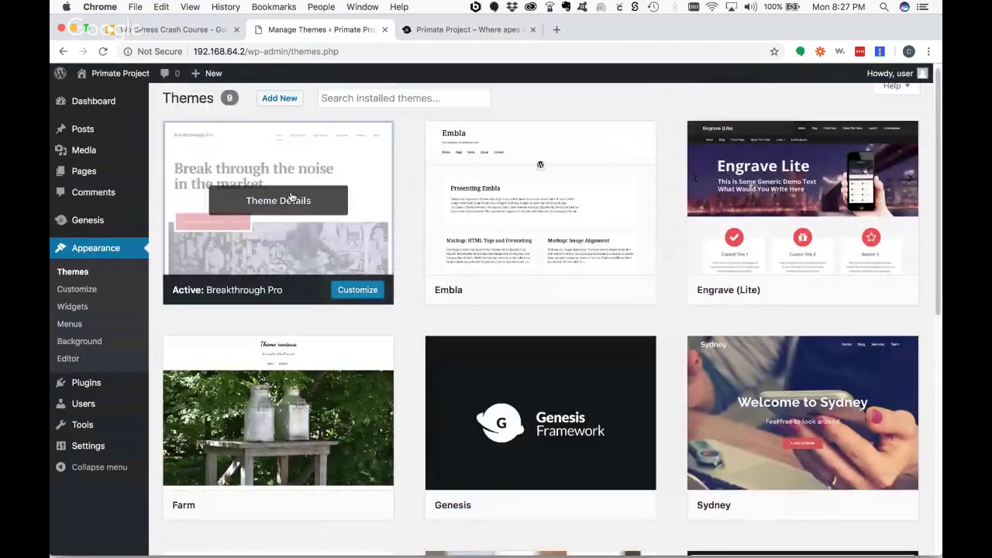
mouse_move(501, 245)
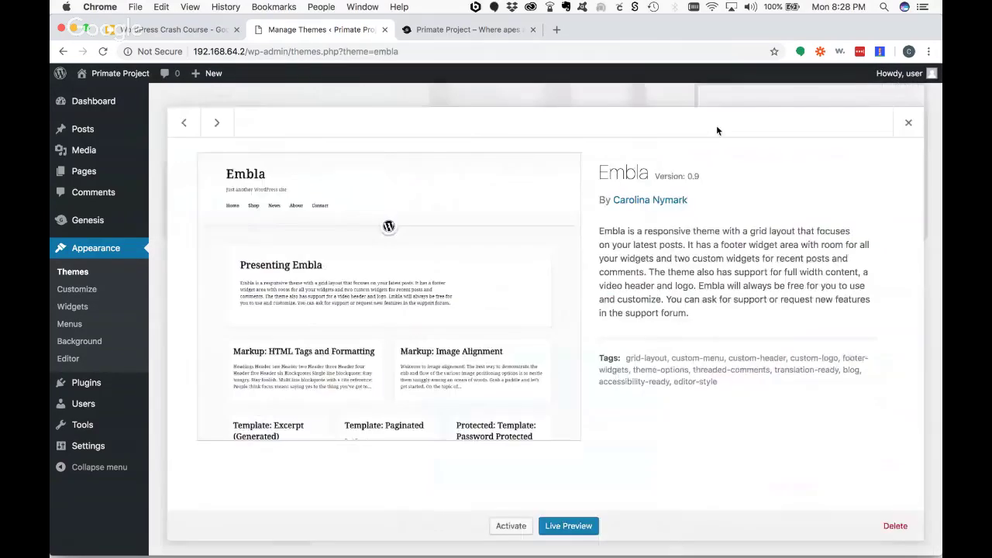
left_click(571, 215)
left_click(895, 525)
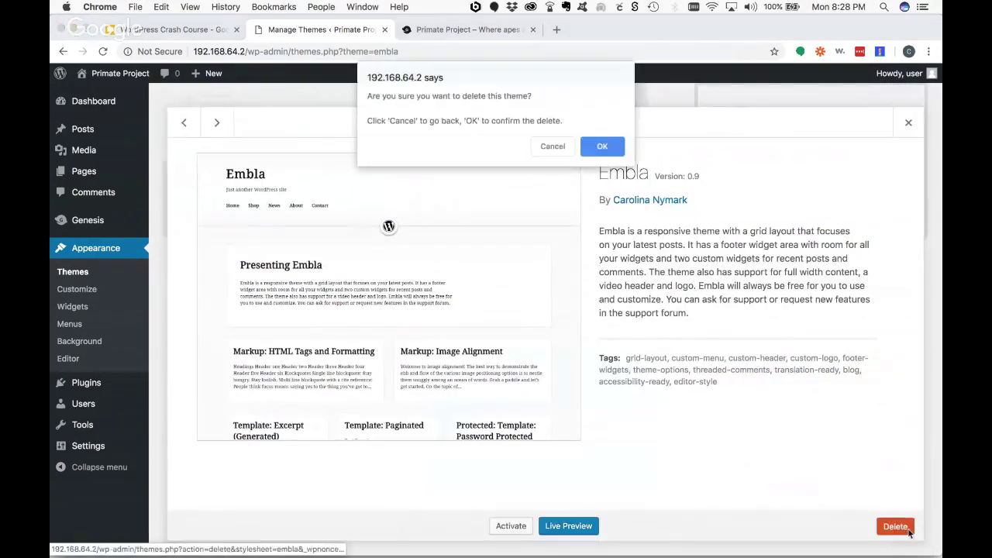
left_click(608, 148)
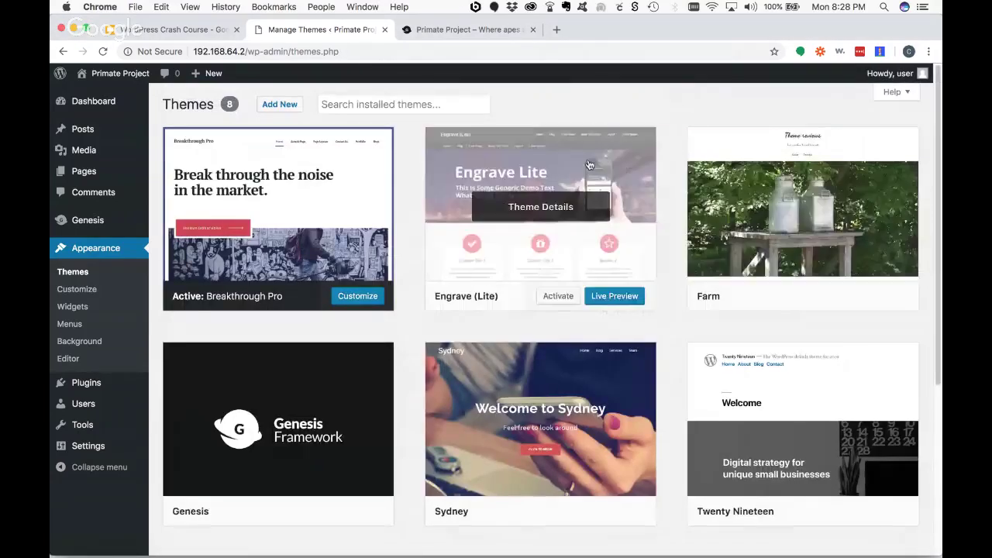
left_click(612, 232)
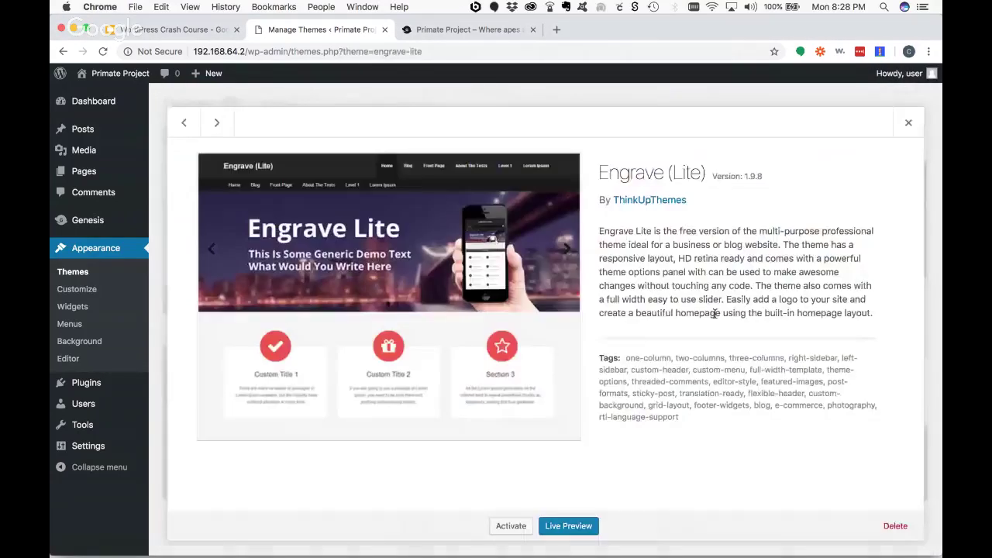
left_click(896, 525)
left_click(602, 147)
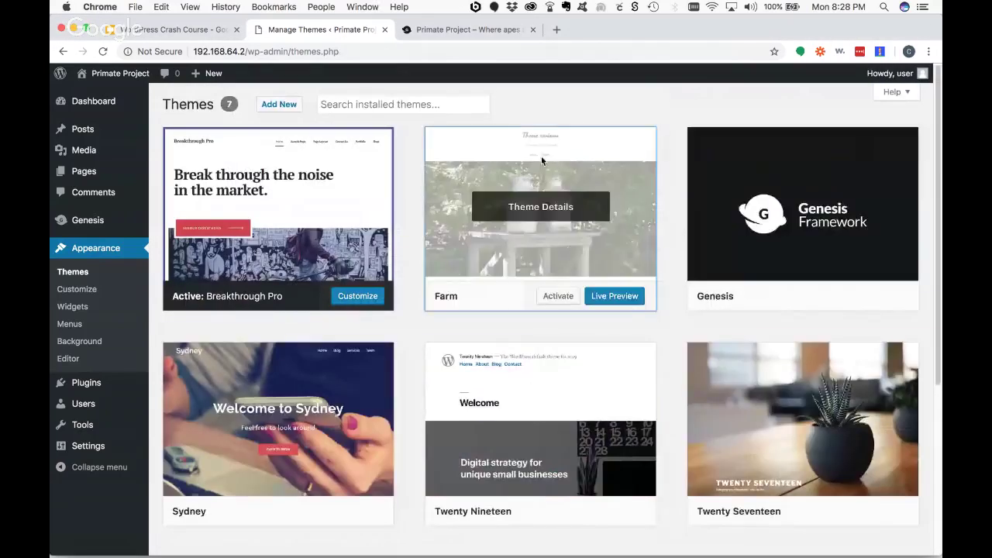
- Delete the Farm and Sydney themes, leaving five installed themes
left_click(540, 205)
left_click(895, 526)
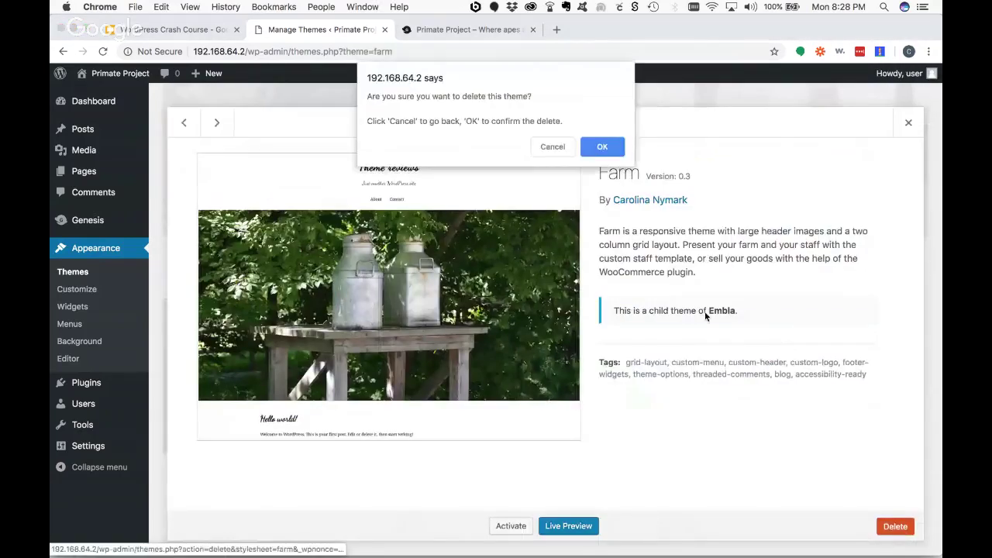
left_click(602, 147)
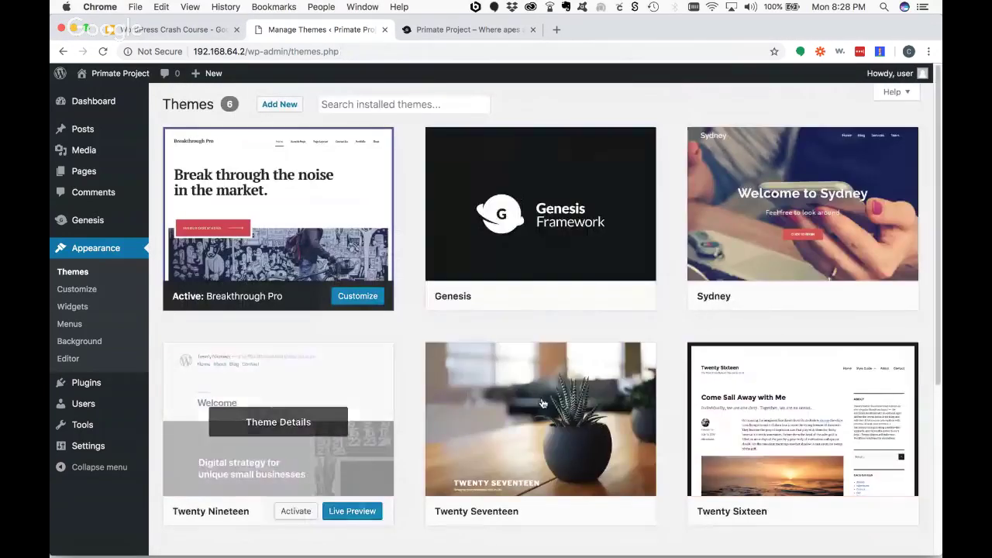
left_click(870, 151)
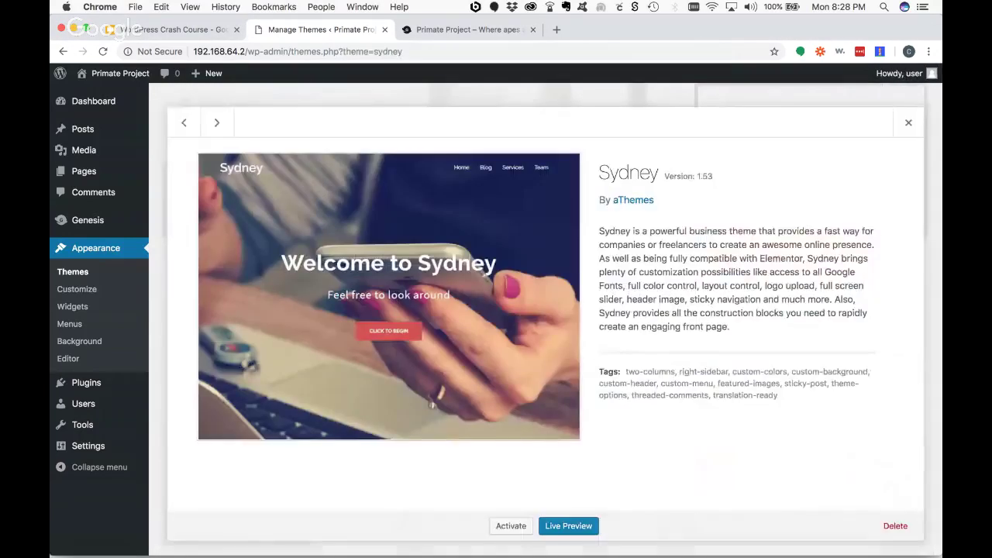
left_click(895, 526)
left_click(598, 152)
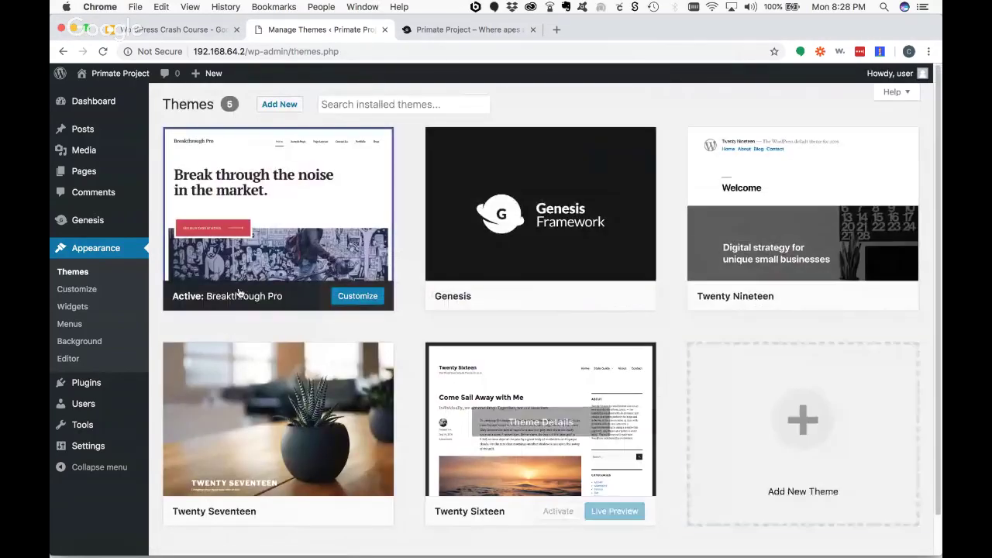
- Upload infinity-pro.zip and install the Infinity Pro theme
left_click(280, 105)
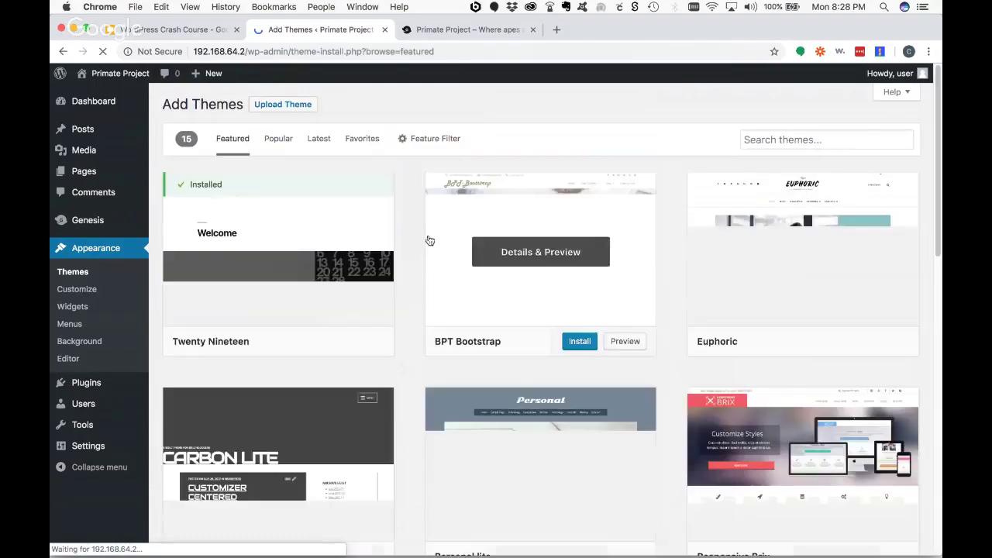
left_click(293, 106)
left_click(447, 214)
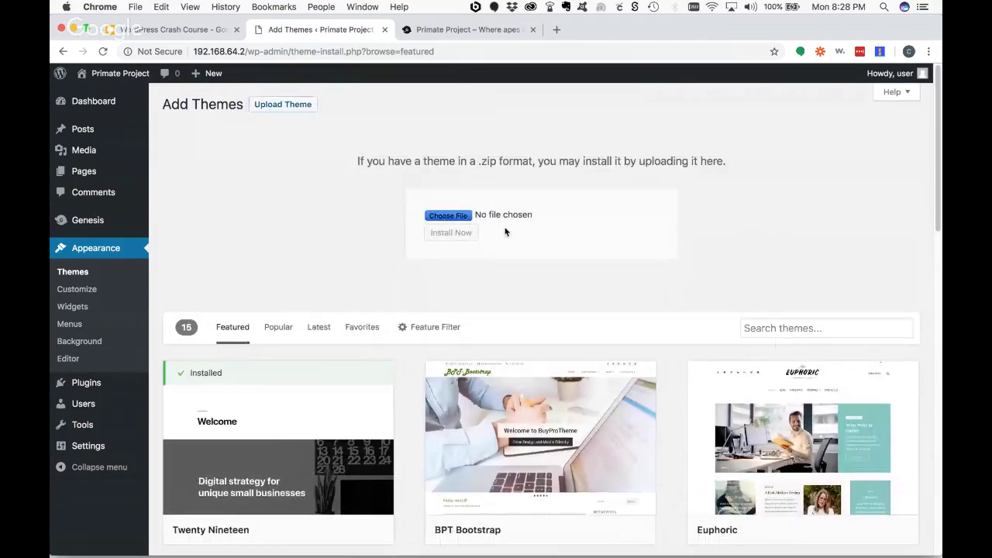
left_click(208, 125)
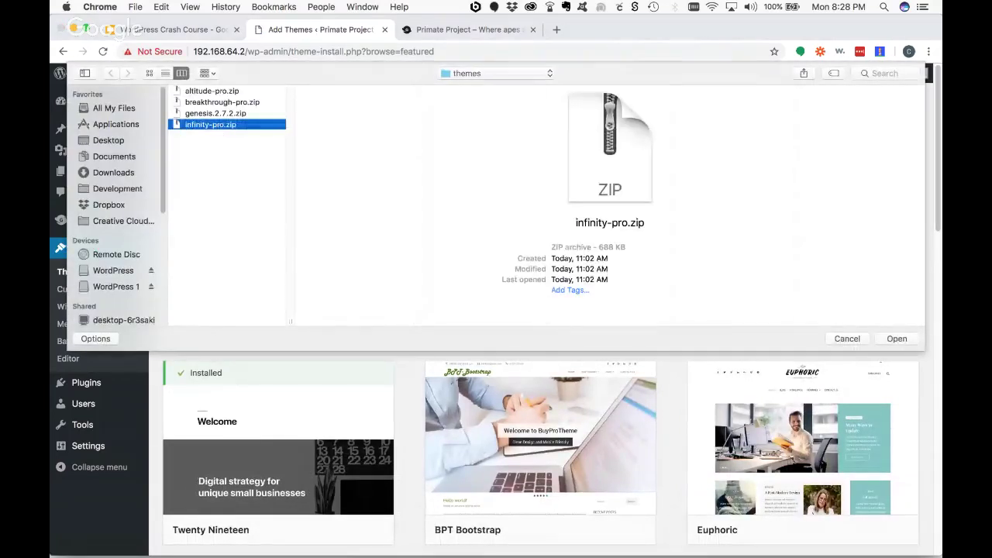
left_click(896, 339)
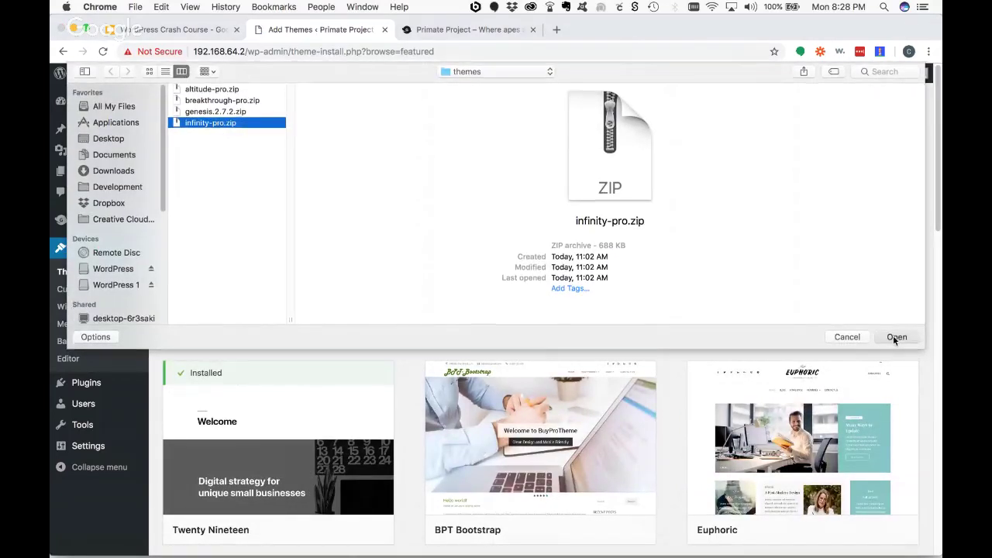
left_click(466, 234)
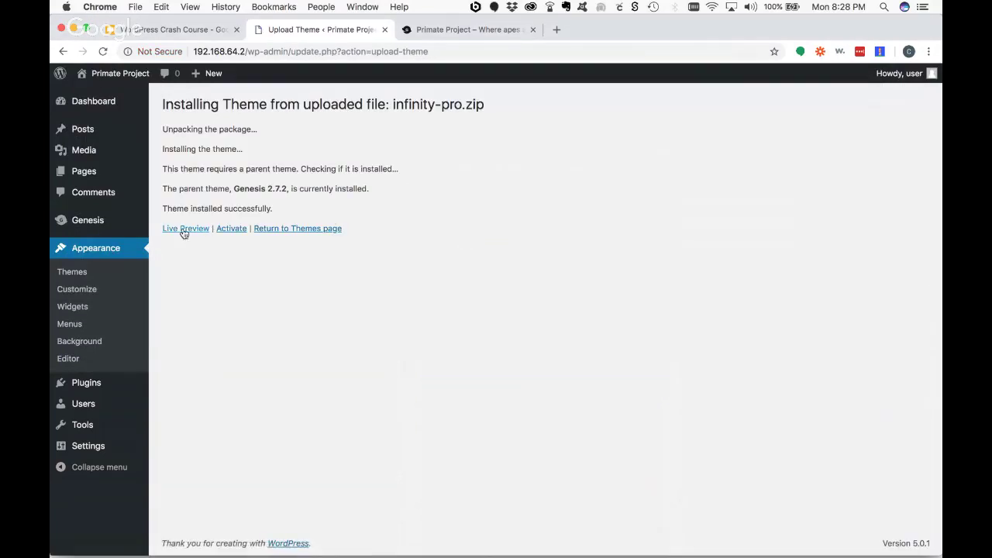
- Live-preview the site with Infinity Pro, then close the Customizer without activating
left_click(185, 231)
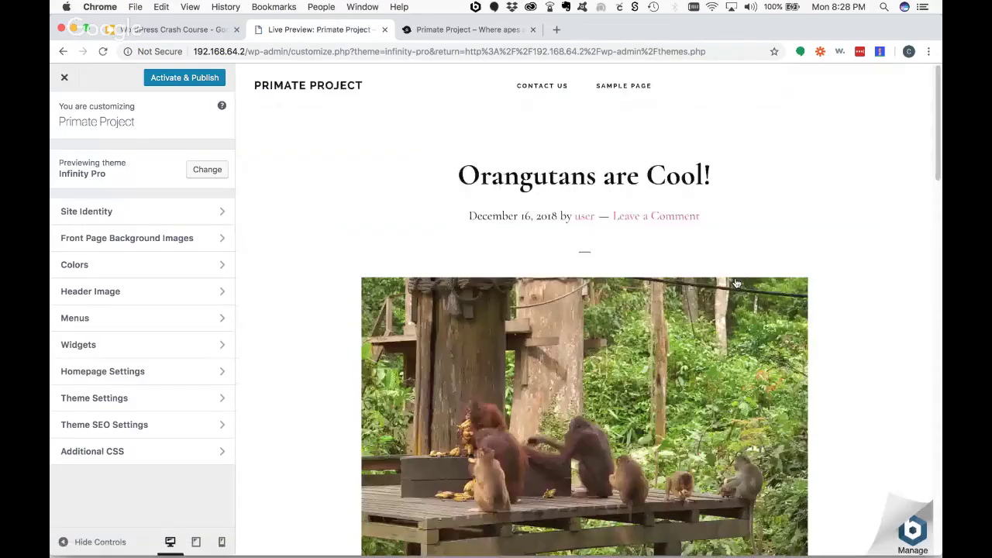
scroll(867, 336, "down", 15)
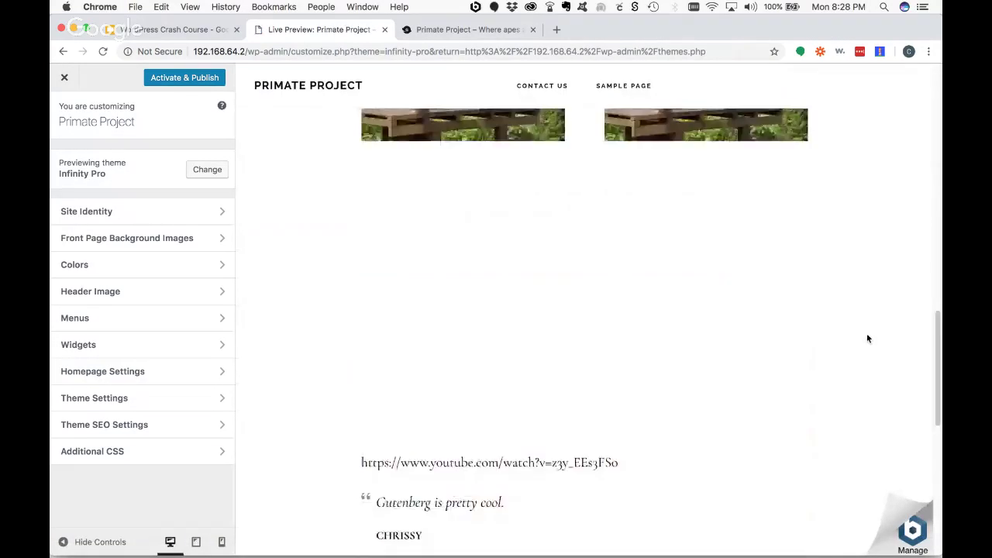
scroll(867, 338, "down", 4)
scroll(859, 297, "up", 20)
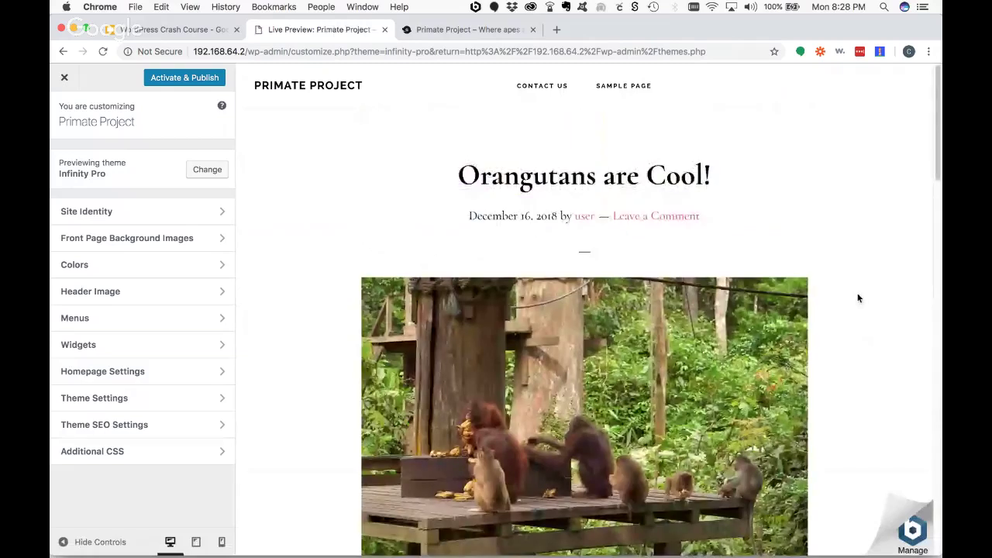
left_click(124, 238)
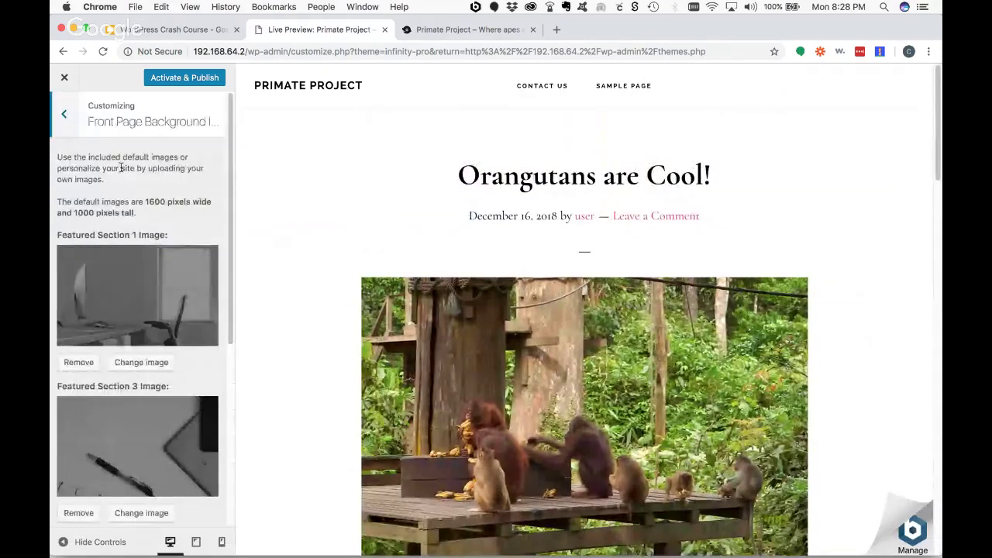
left_click(66, 114)
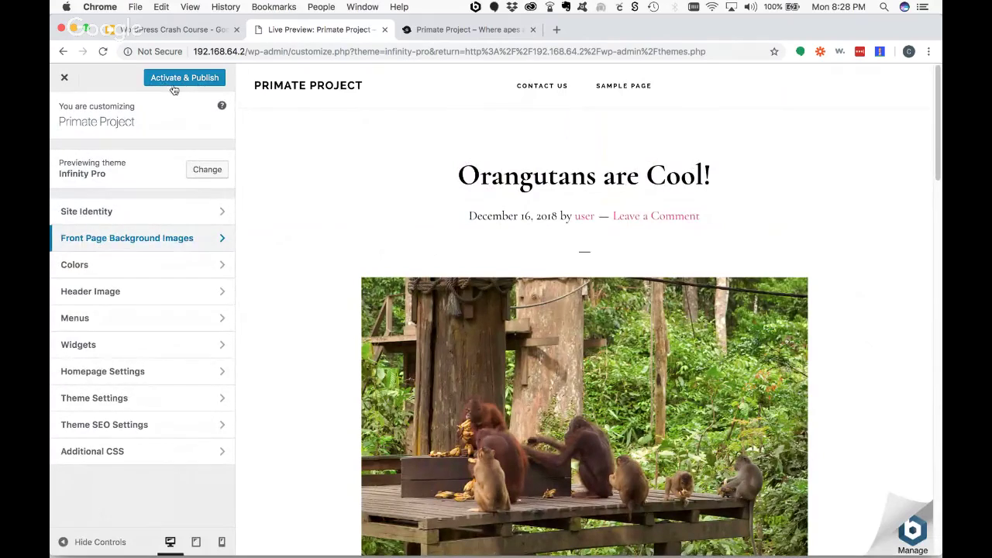
left_click(64, 77)
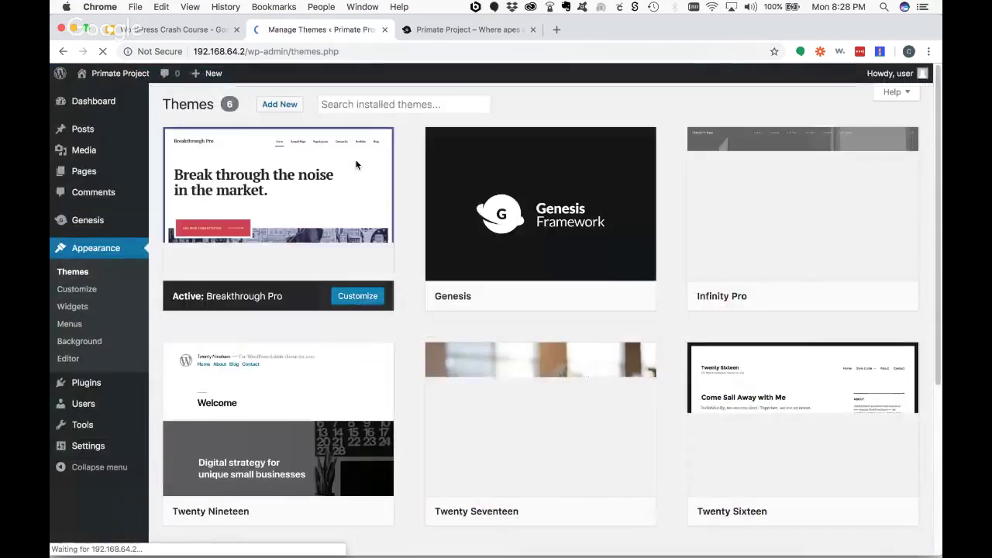
- Review the six installed themes including Infinity Pro, then open a new browser tab
mouse_move(371, 193)
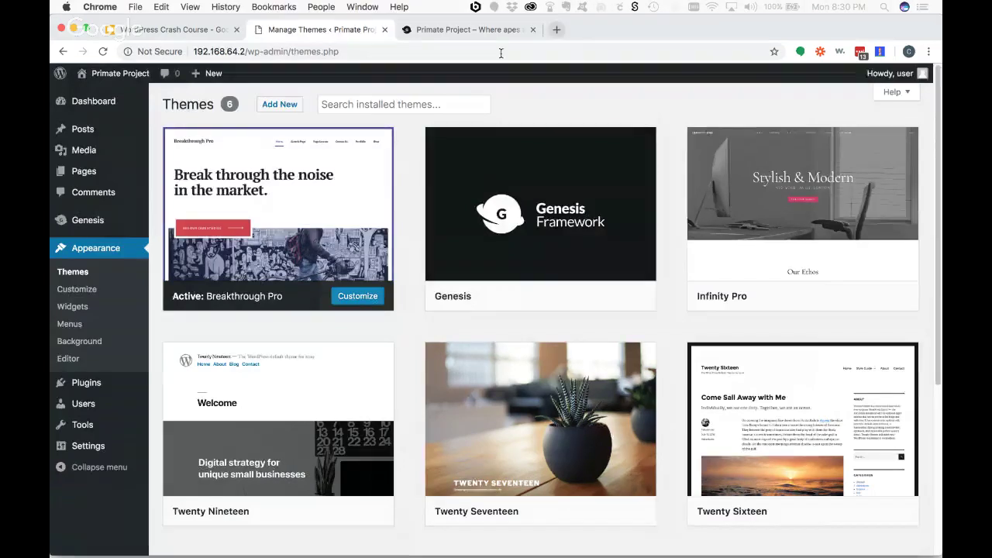
left_click(557, 30)
- Search the web for 'theme forest', open ThemeForest and dismiss the location request
type("theme forest")
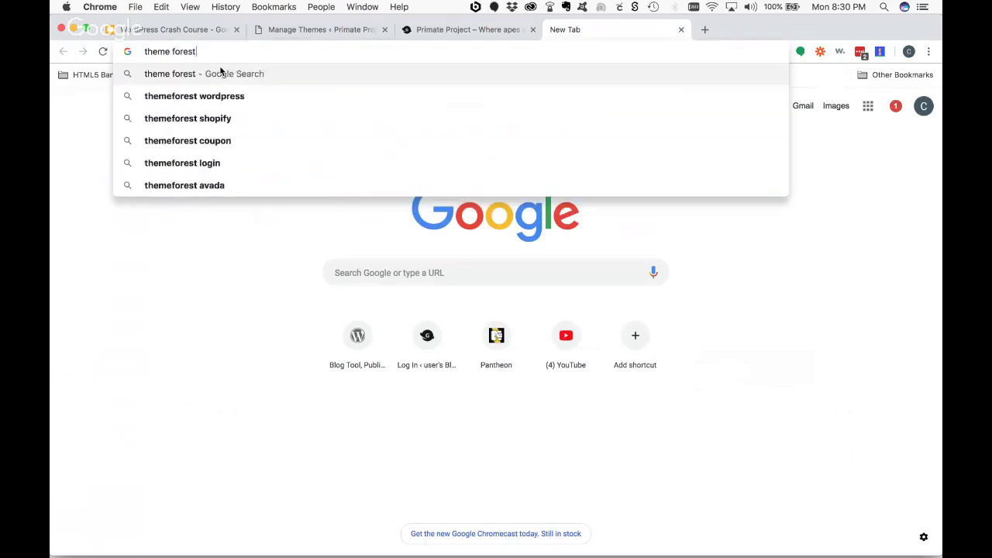
key("Return")
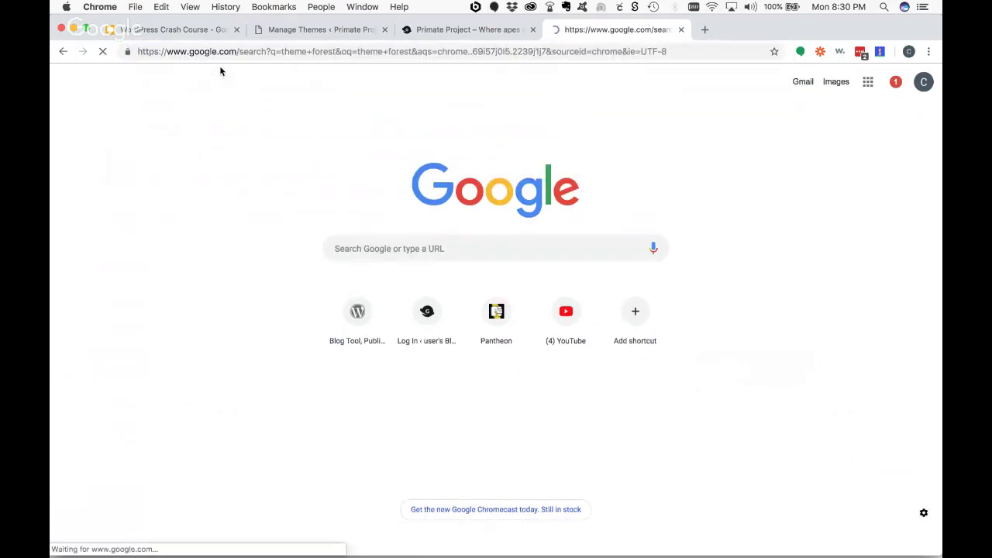
left_click(252, 180)
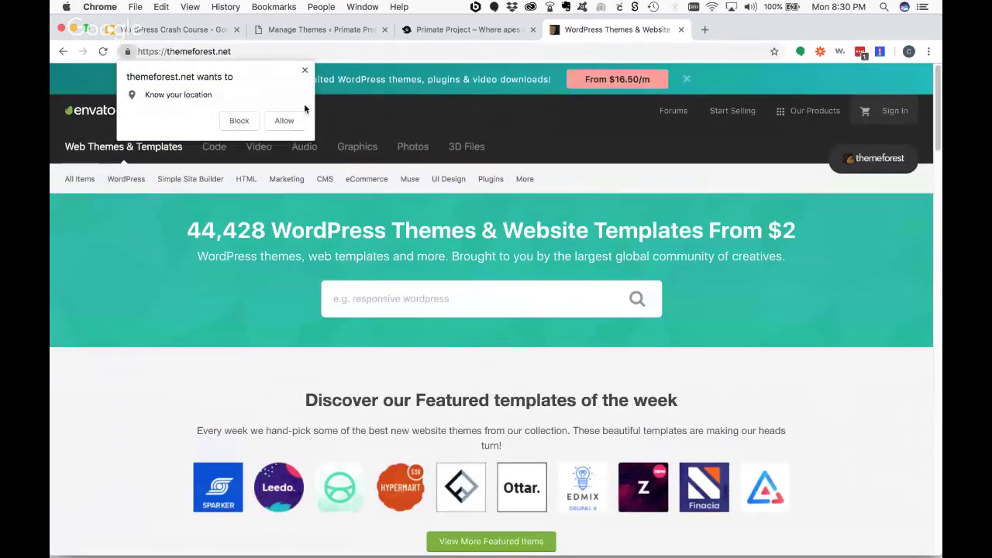
left_click(305, 70)
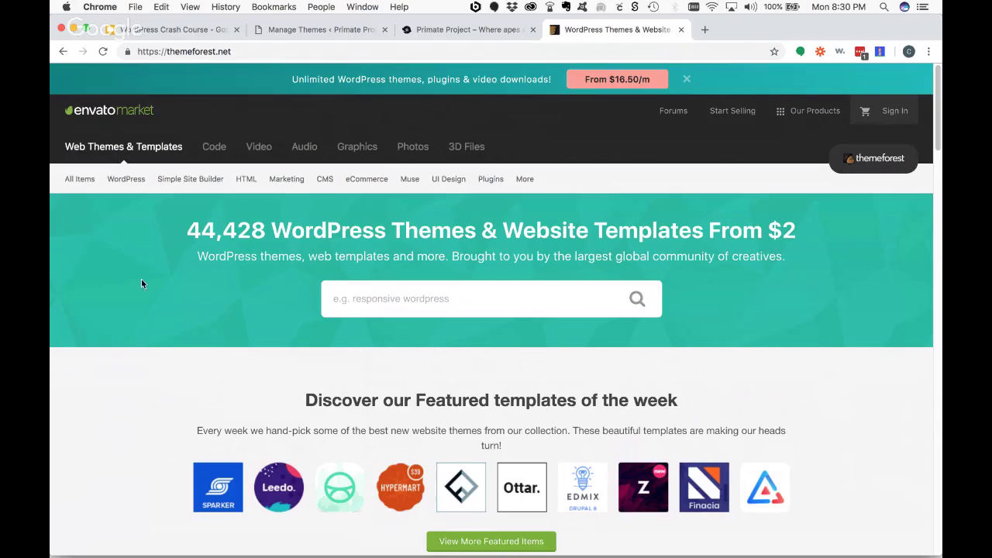
- Scroll through ThemeForest's featured and newest WordPress themes and back up
scroll(147, 311, "down", 3)
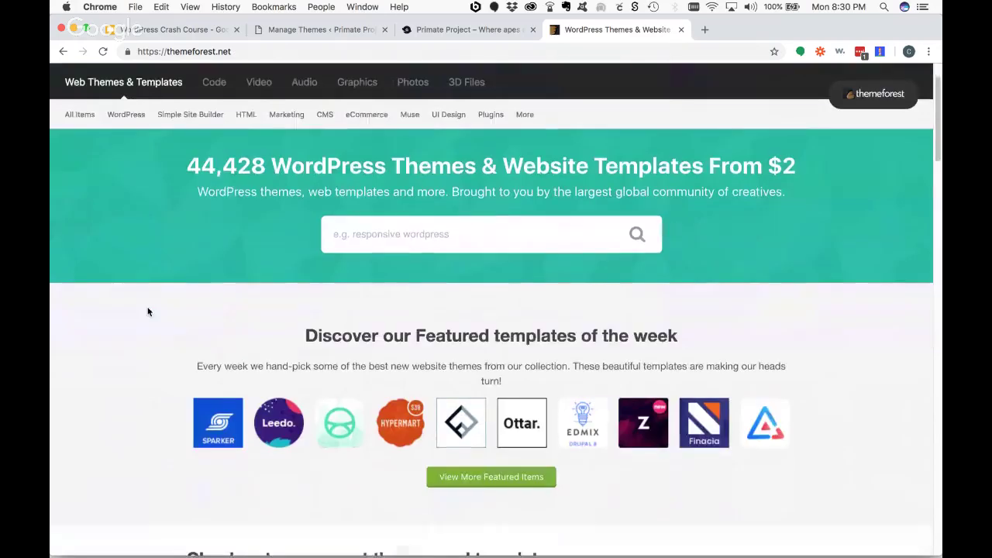
scroll(147, 311, "down", 3)
scroll(148, 312, "down", 2)
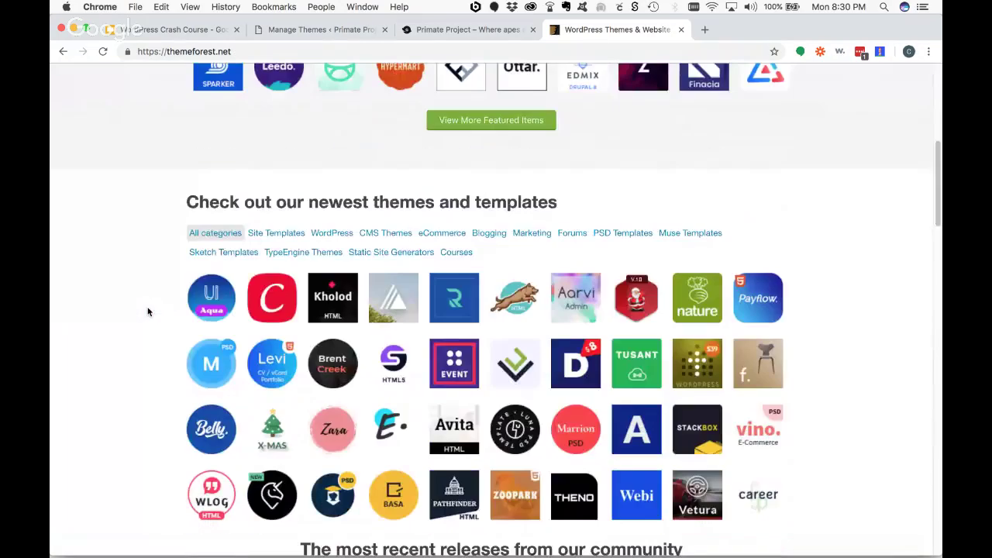
scroll(147, 311, "up", 5)
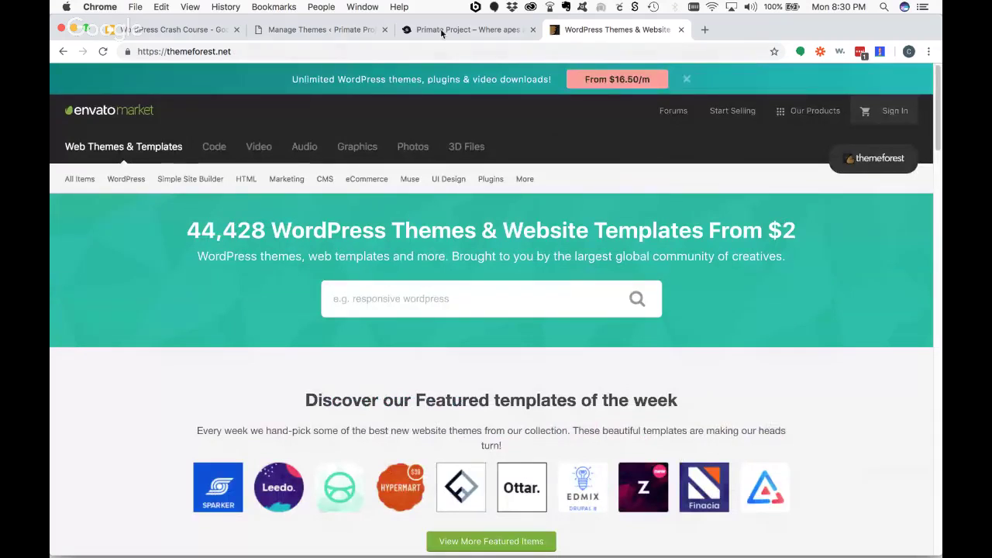
- Go to wordpress.org and open the Theme Directory's Commercially Supported GPL Themes page
left_click(367, 52)
type("wordpress.or")
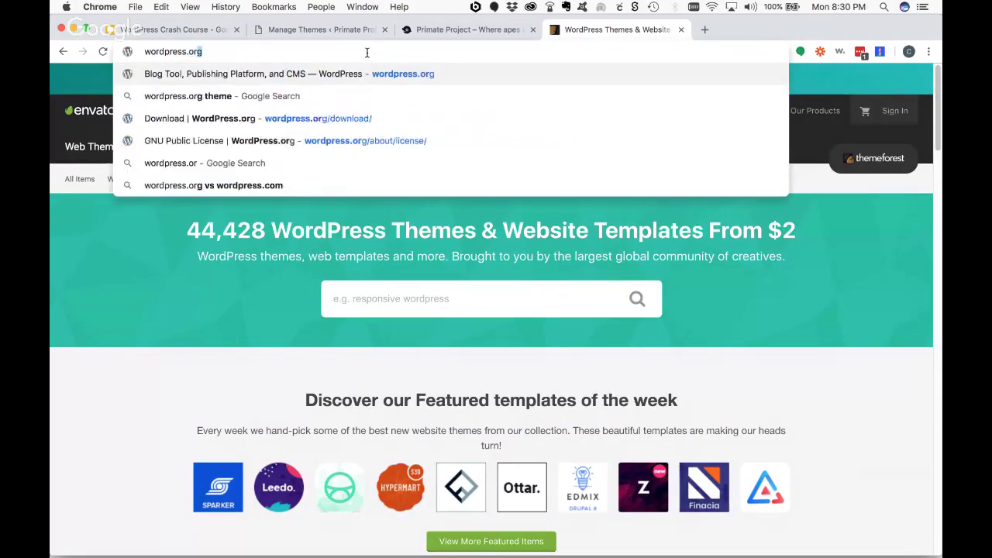
key("Return")
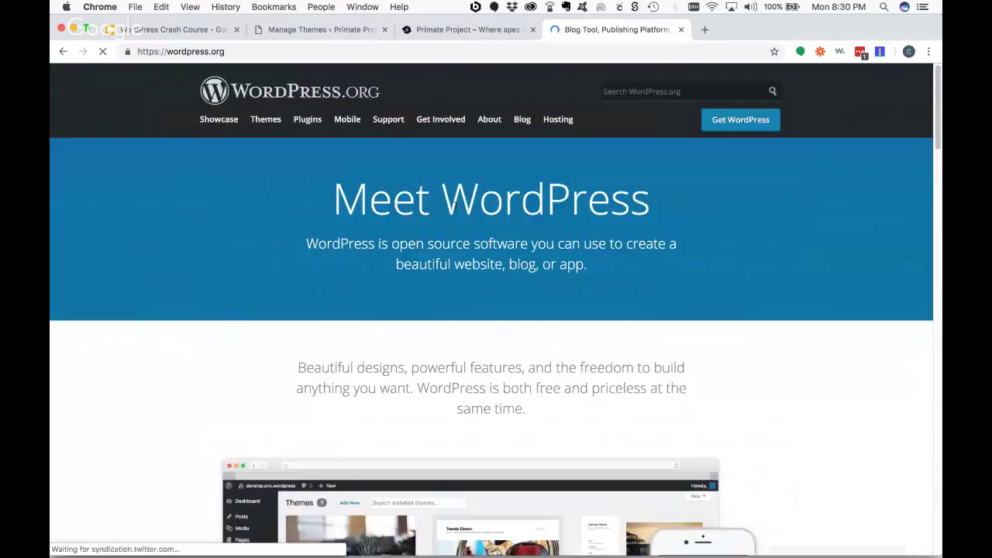
left_click(266, 120)
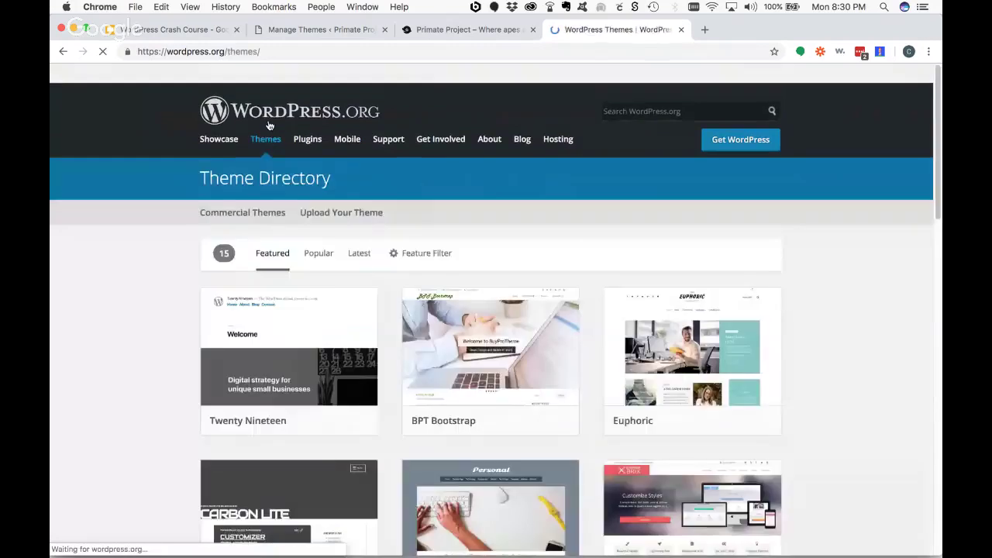
left_click(232, 216)
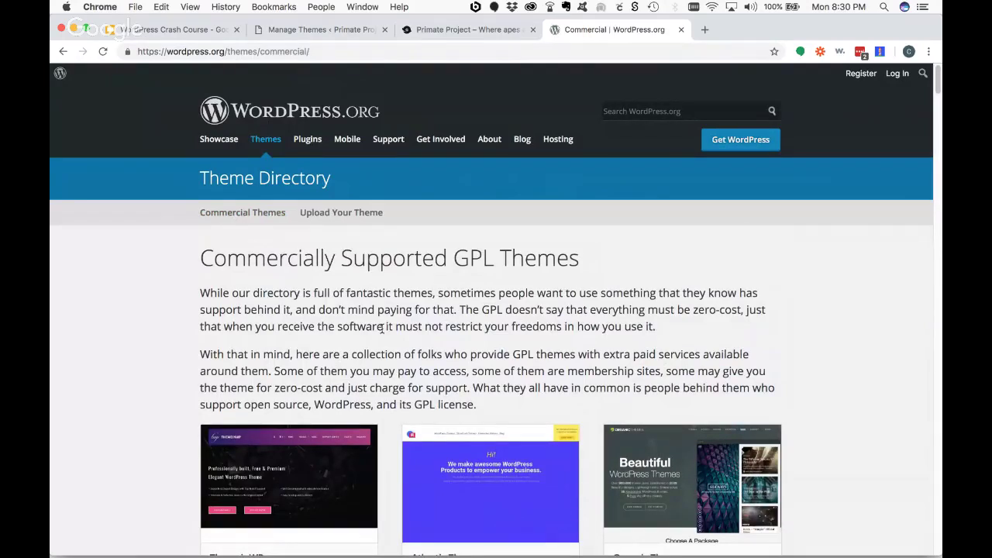
- Browse the full list of commercial theme providers, then return to the WordPress Crash Course slides
scroll(802, 359, "down", 5)
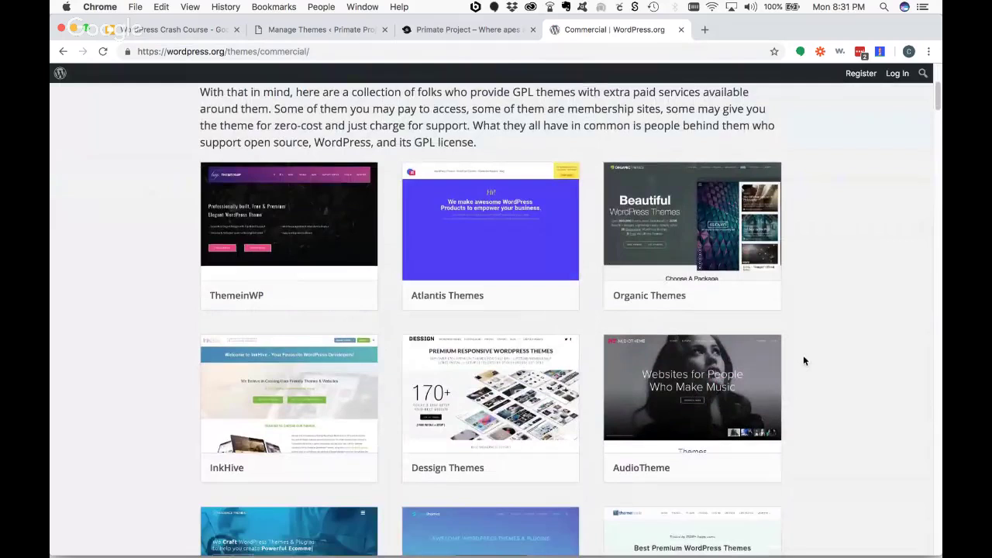
scroll(803, 359, "down", 5)
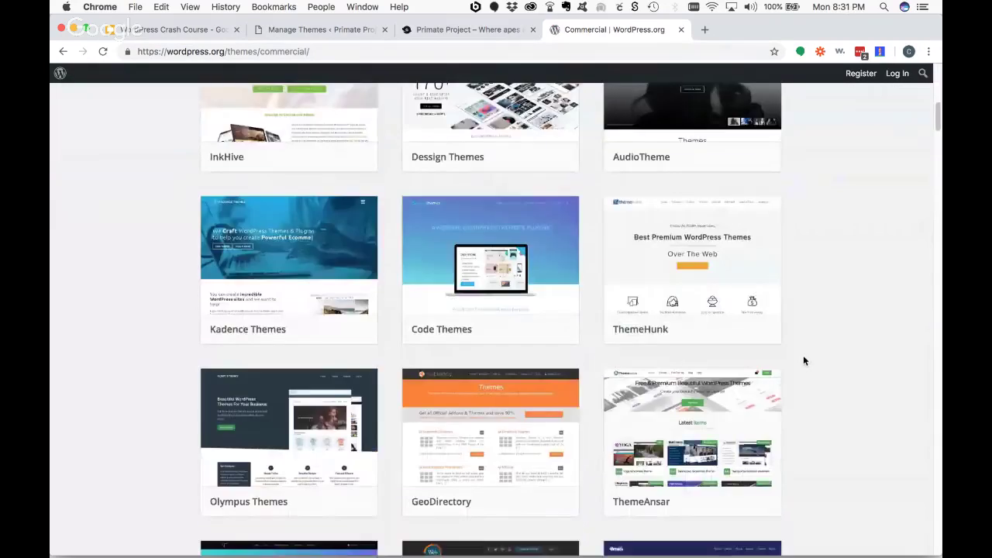
scroll(804, 360, "down", 3)
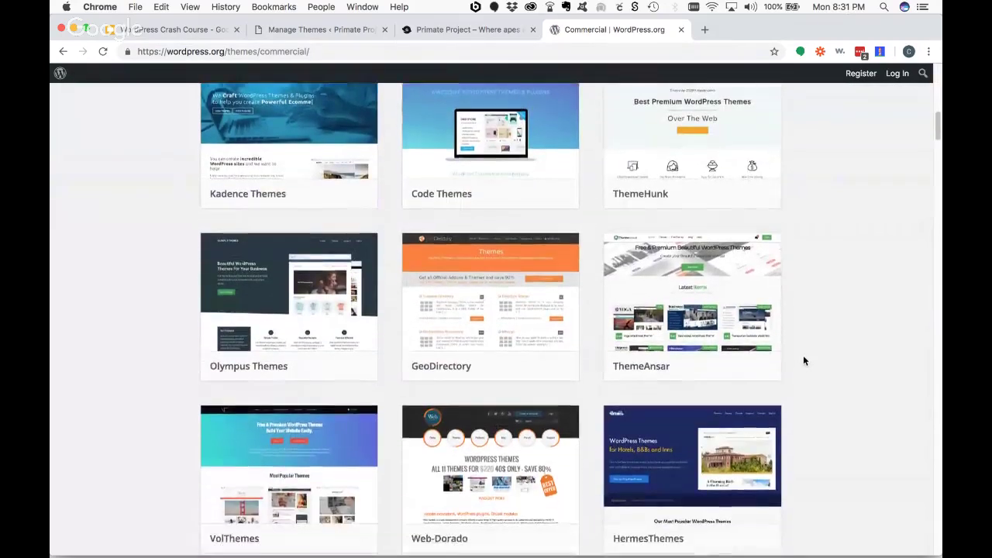
scroll(803, 360, "down", 6)
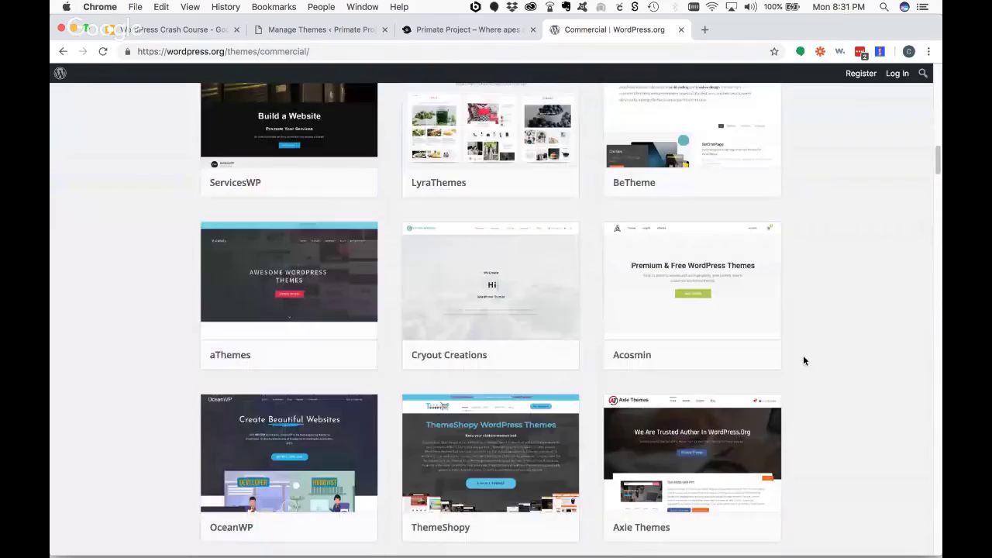
scroll(804, 360, "down", 6)
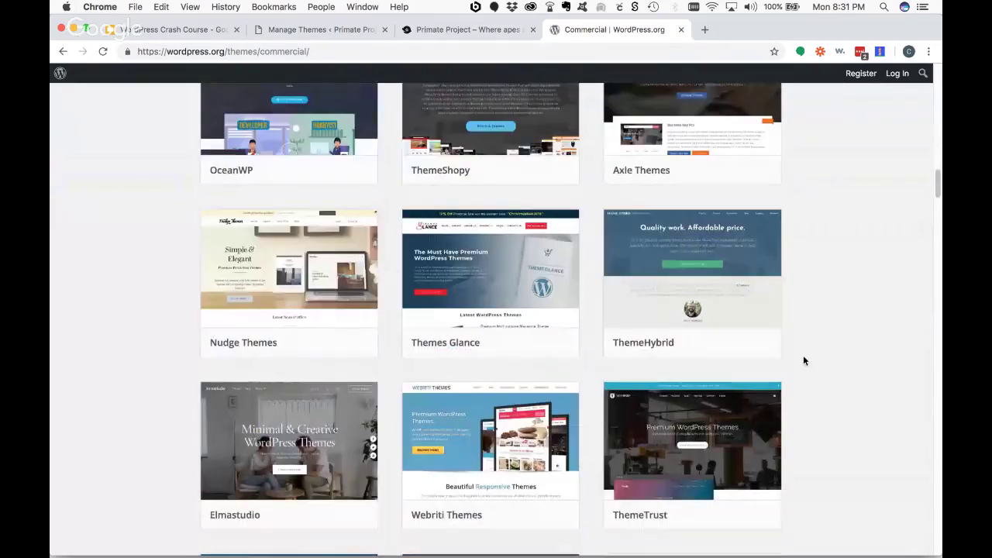
scroll(803, 360, "down", 4)
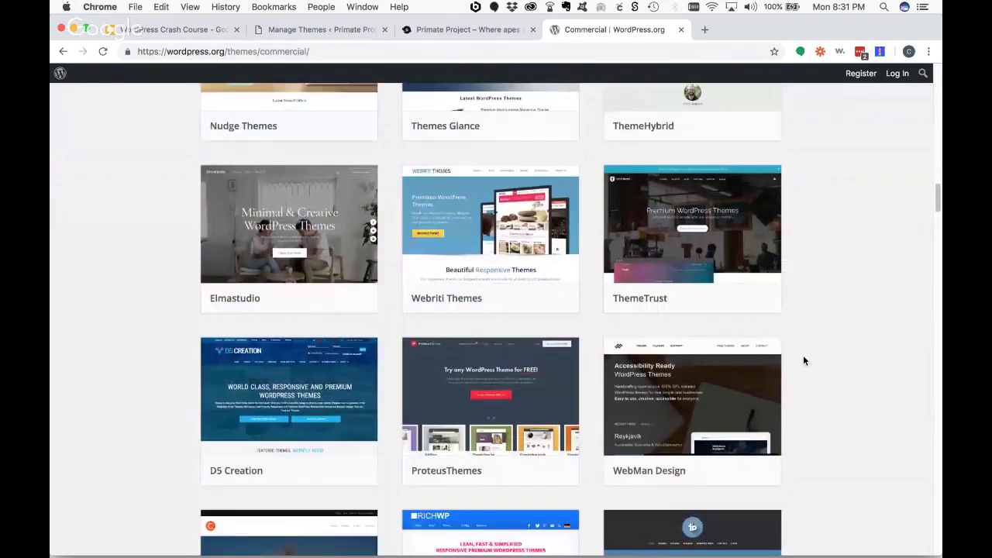
scroll(804, 360, "down", 8)
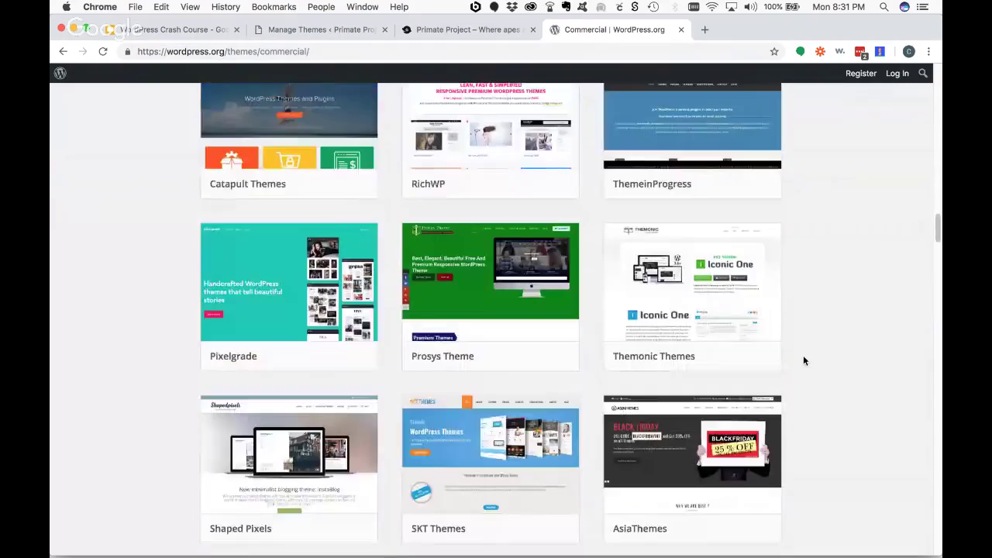
scroll(803, 360, "down", 8)
scroll(803, 360, "down", 7)
scroll(804, 360, "down", 5)
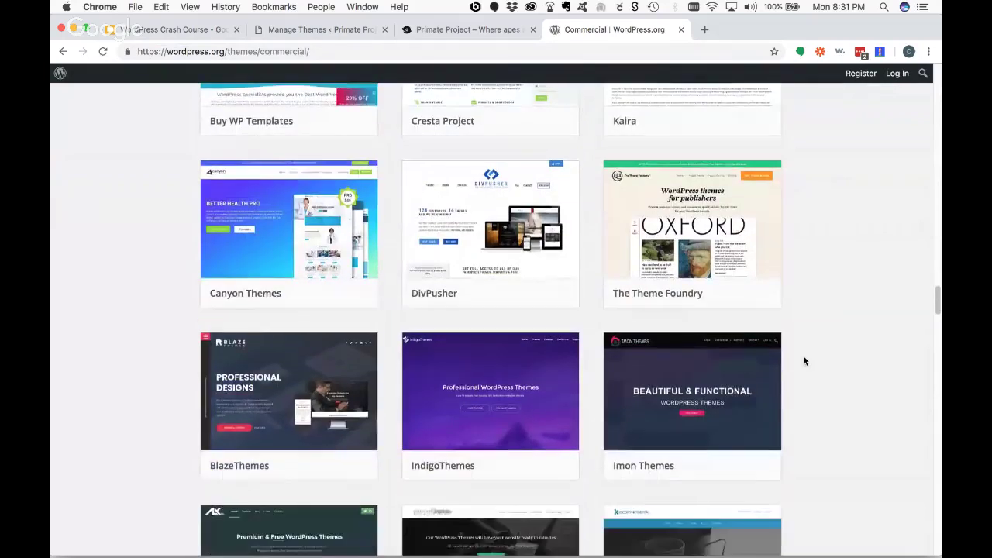
scroll(803, 360, "down", 3)
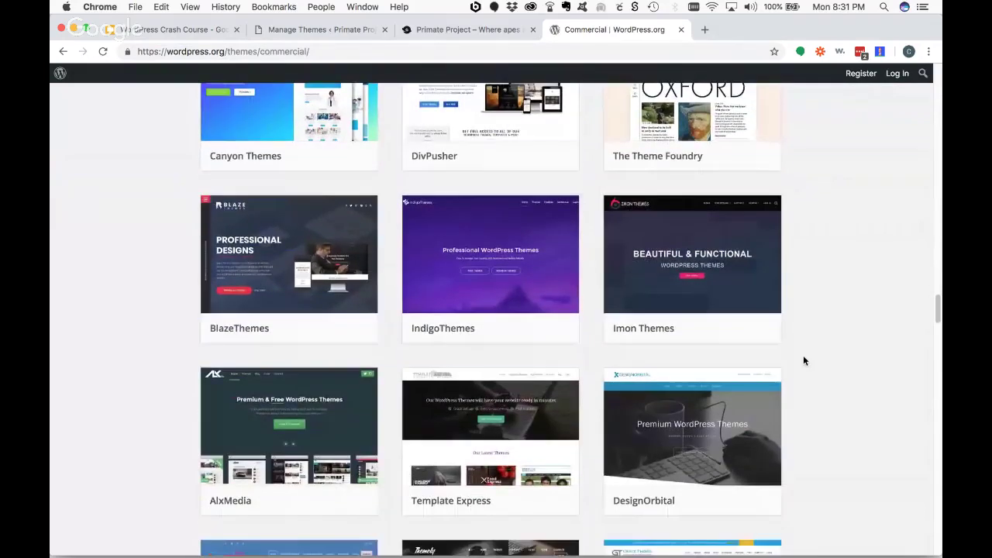
scroll(804, 361, "down", 5)
scroll(803, 360, "down", 2)
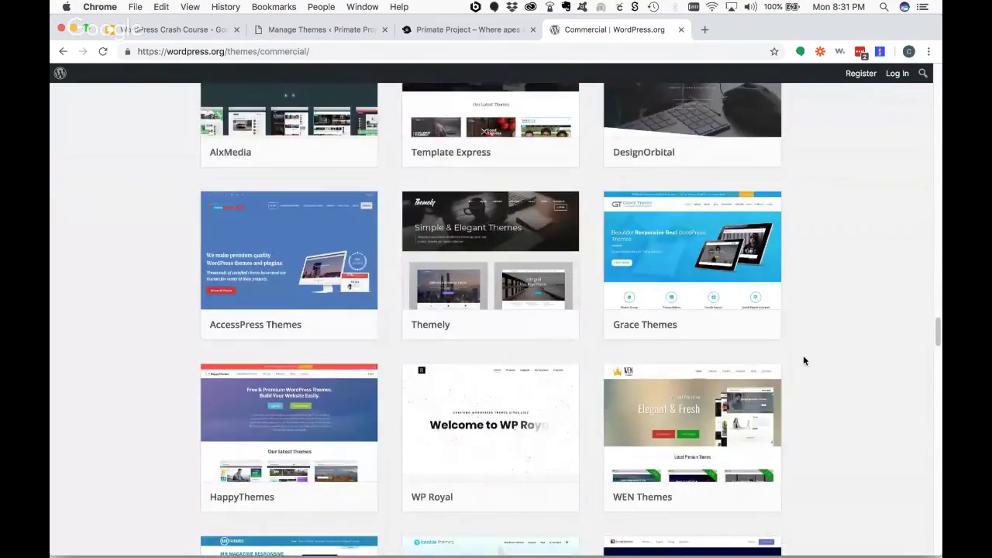
scroll(803, 361, "down", 2)
scroll(804, 360, "down", 8)
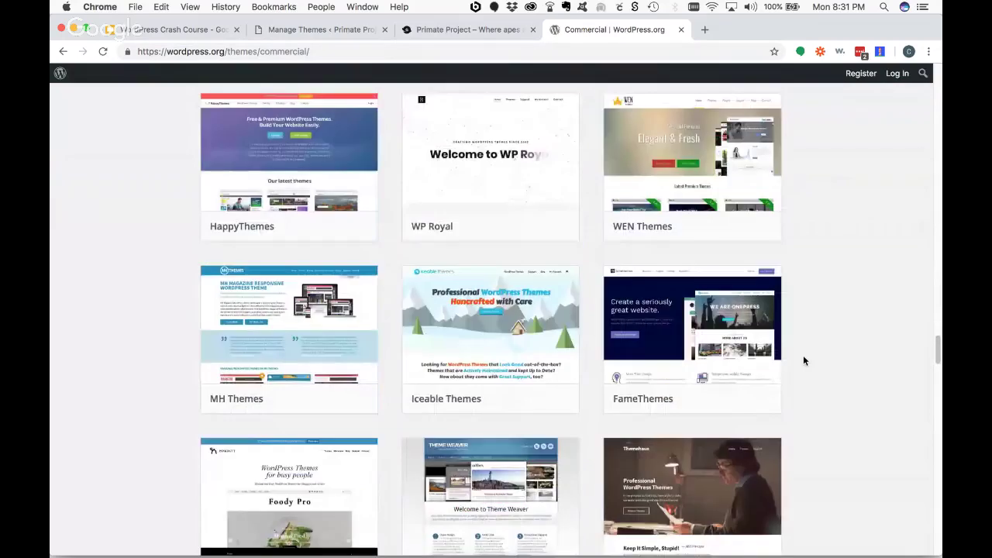
scroll(802, 361, "down", 5)
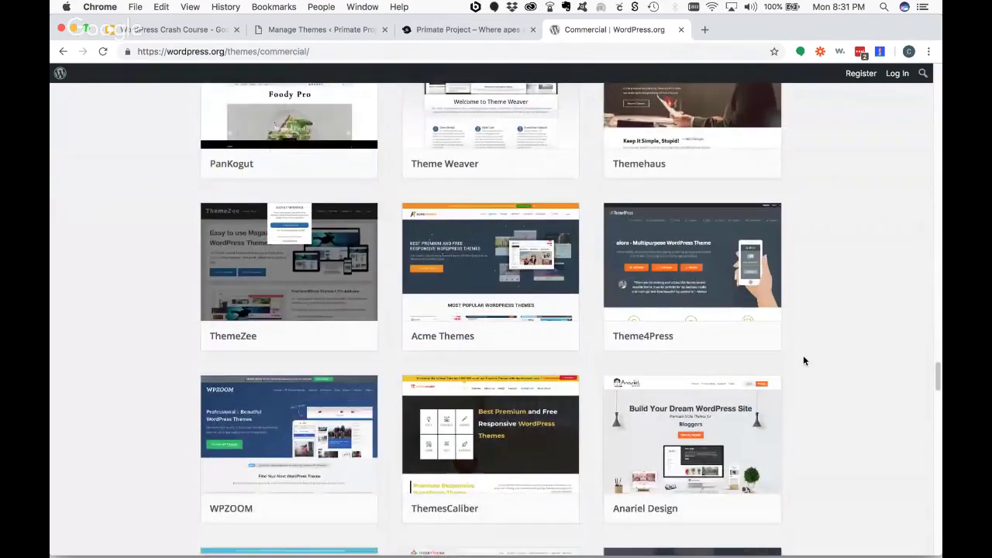
scroll(803, 360, "down", 2)
scroll(803, 361, "down", 1)
scroll(802, 360, "down", 3)
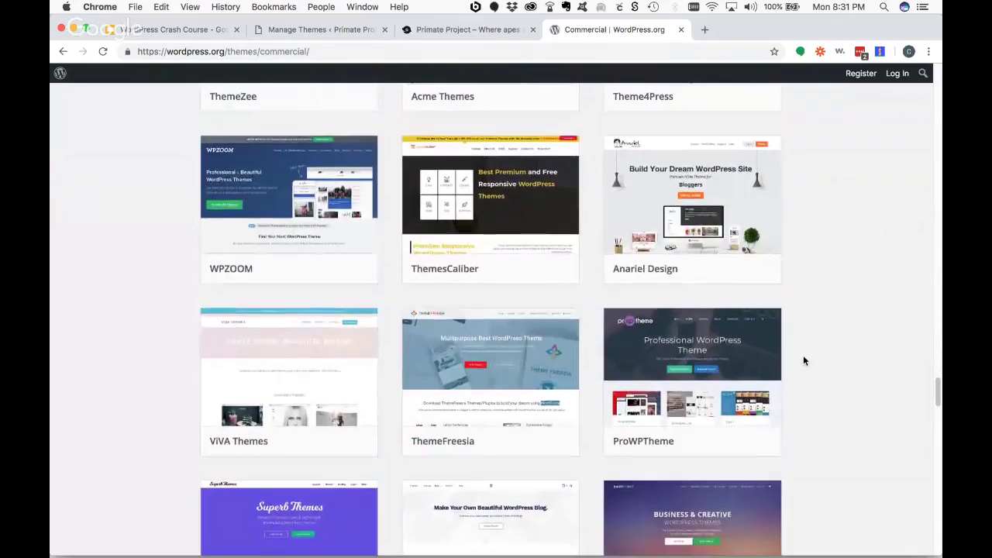
scroll(803, 360, "down", 1)
scroll(803, 361, "down", 5)
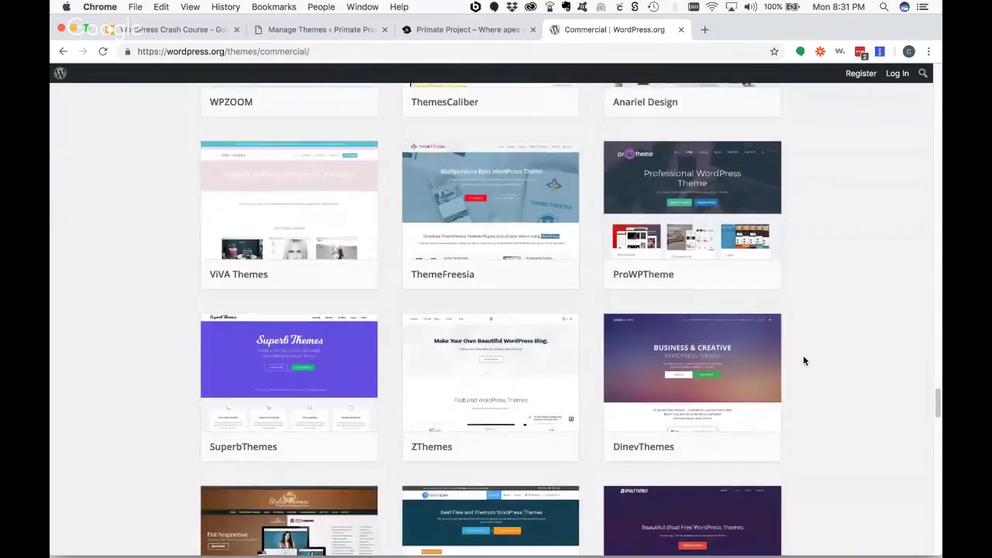
scroll(803, 360, "up", 1)
scroll(803, 360, "down", 5)
scroll(803, 361, "down", 7)
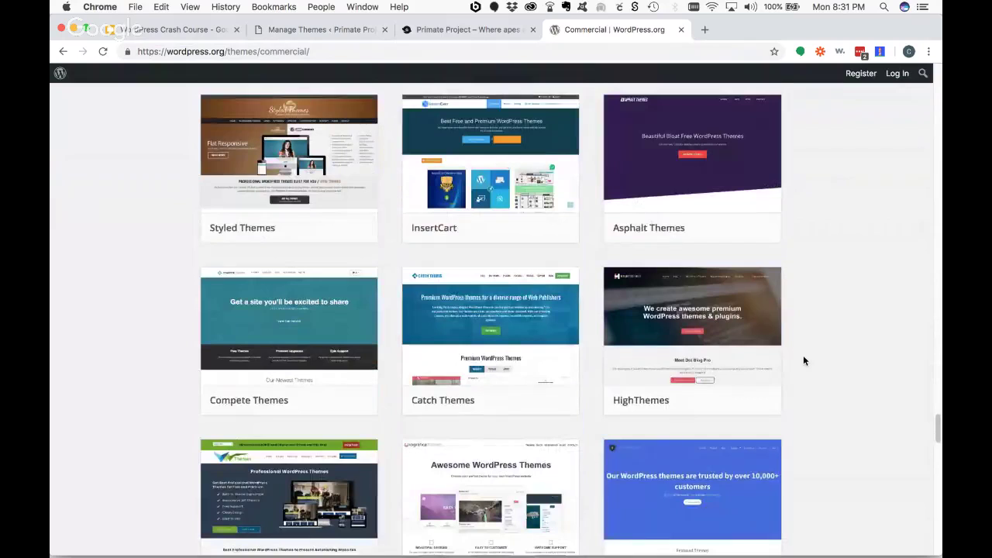
scroll(803, 361, "down", 16)
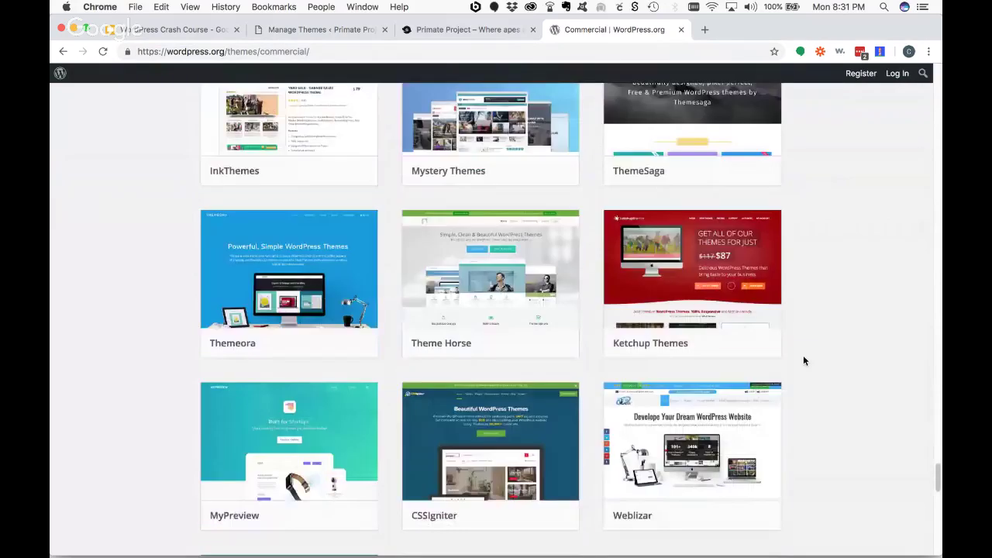
scroll(803, 361, "down", 1)
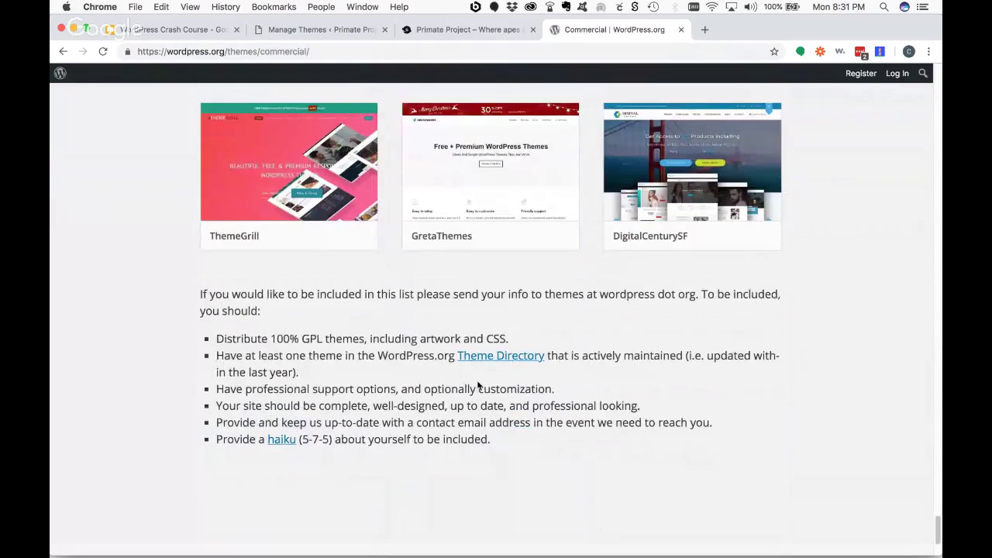
scroll(666, 398, "up", 15)
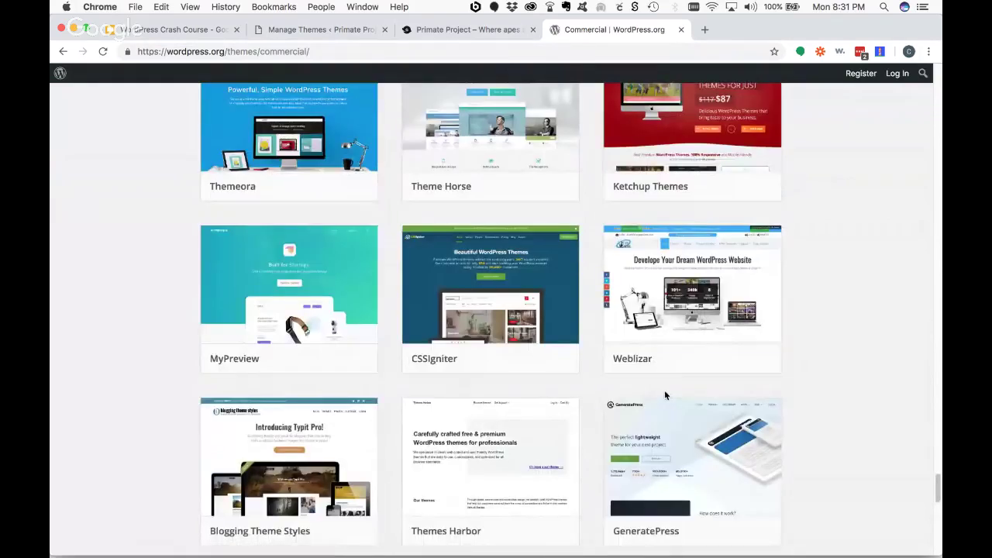
scroll(665, 396, "up", 20)
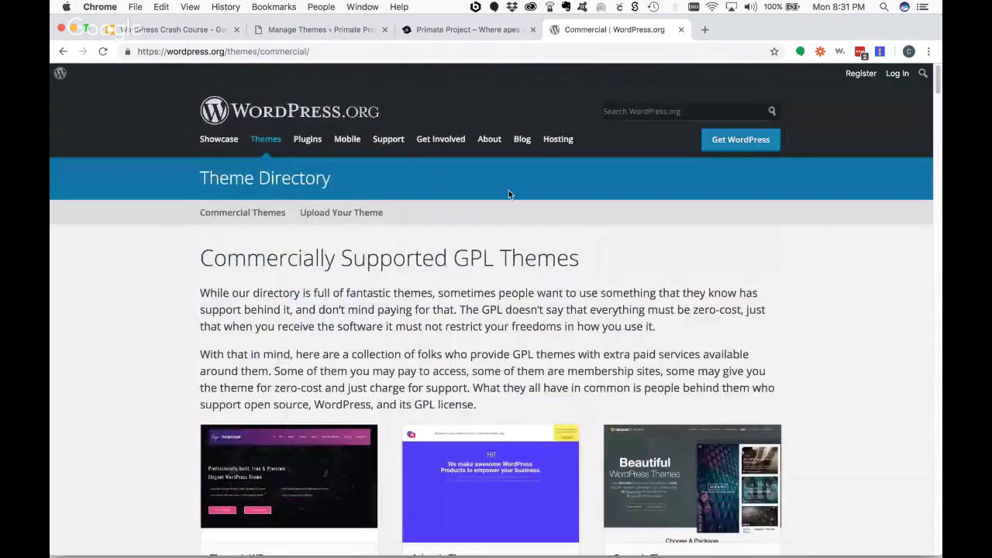
key("super+1")
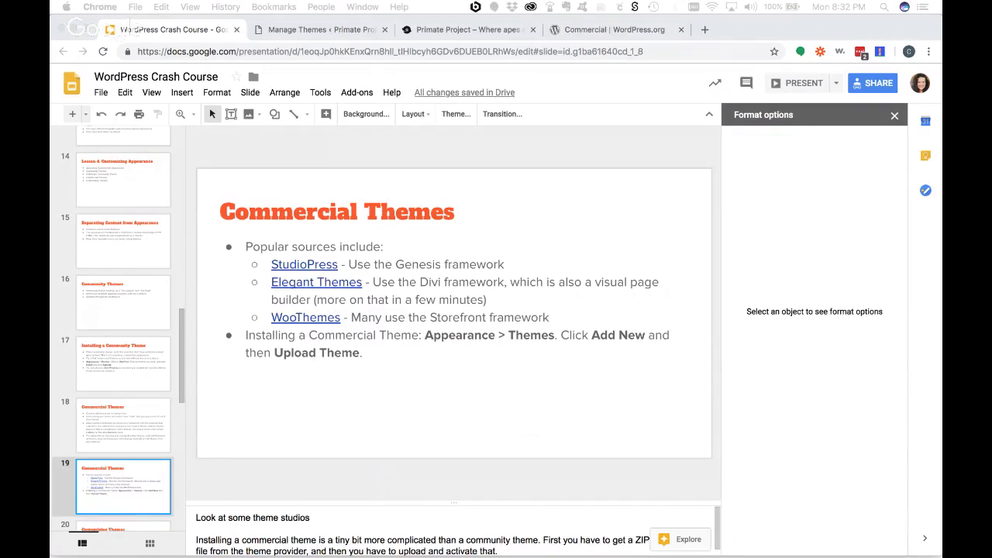
- Select slide 20, 'Customizing Themes', and present it full screen
scroll(124, 504, "down", 1)
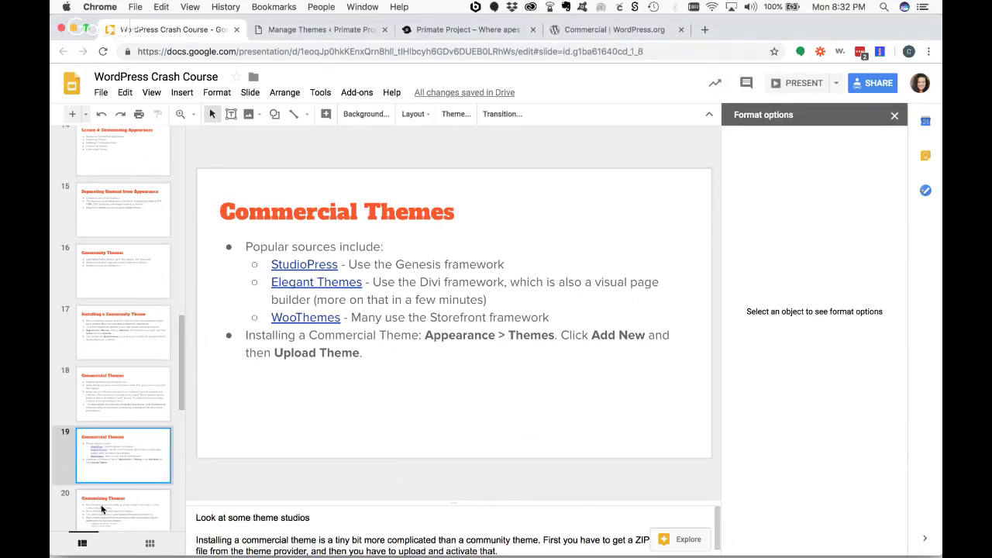
left_click(102, 509)
left_click(799, 83)
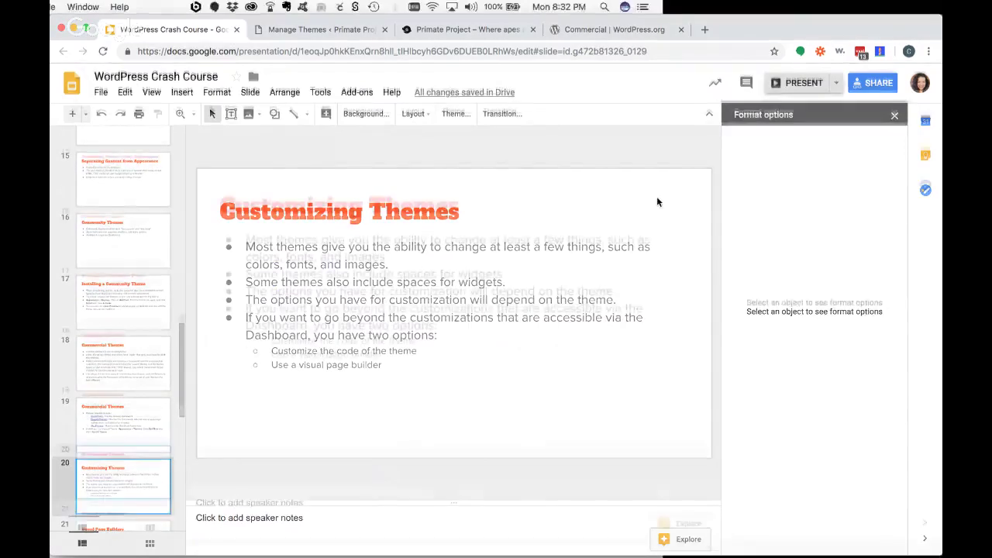
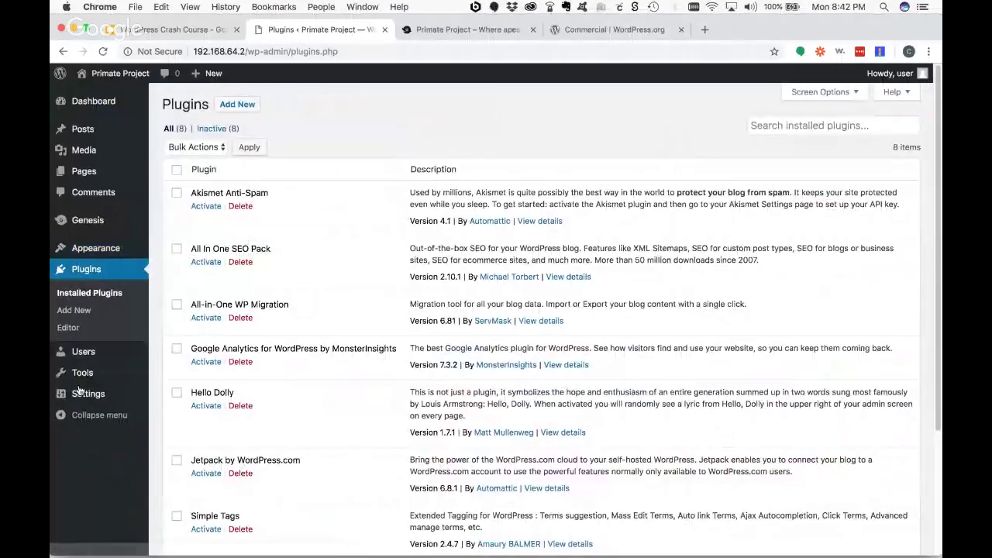
scroll(366, 230, "down", 6)
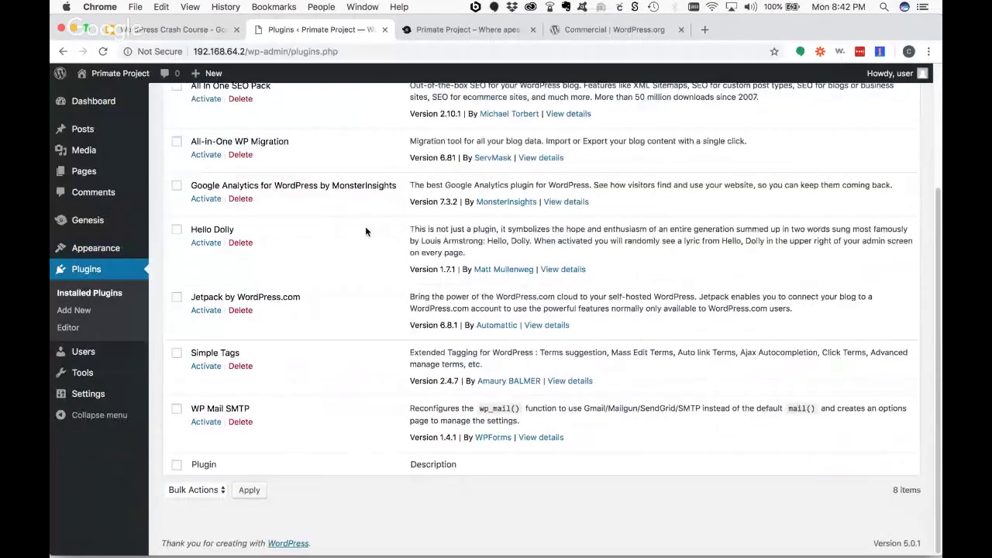
scroll(366, 231, "up", 6)
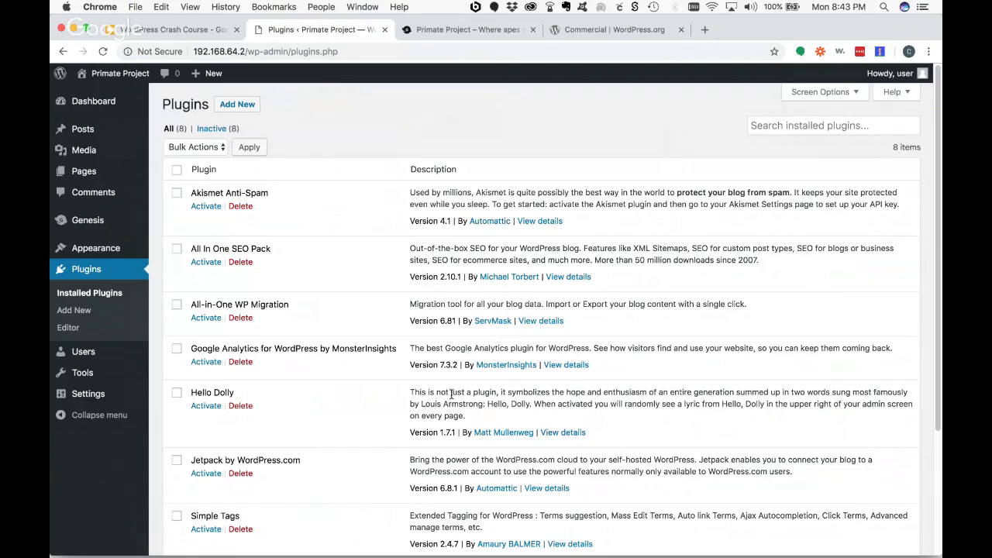
scroll(465, 387, "down", 1)
scroll(452, 395, "down", 1)
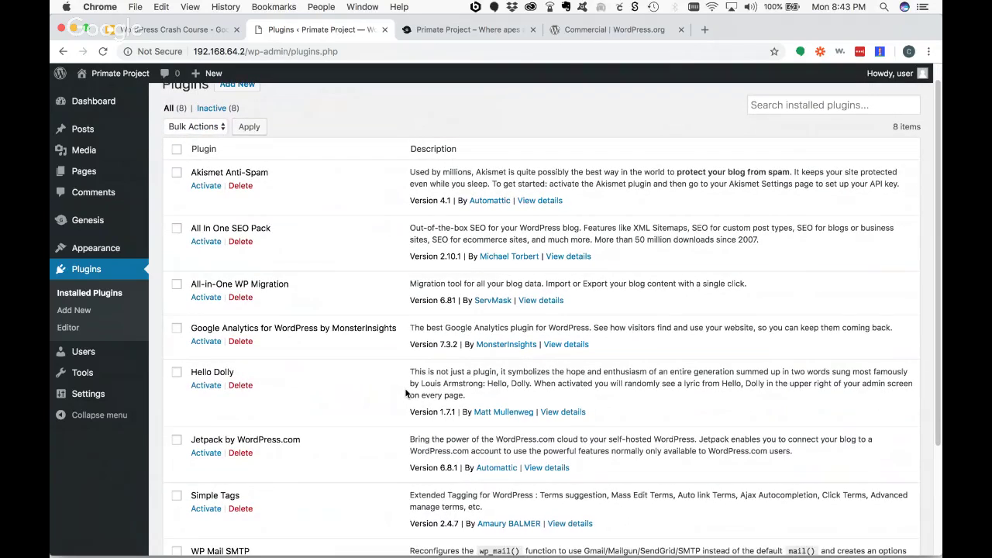
scroll(406, 393, "up", 1)
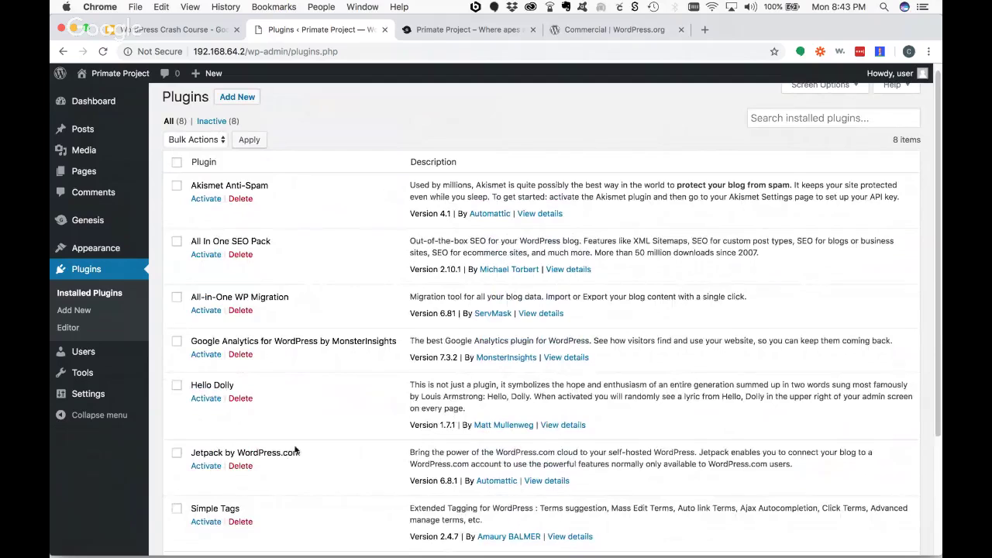
scroll(293, 444, "down", 4)
scroll(294, 444, "up", 1)
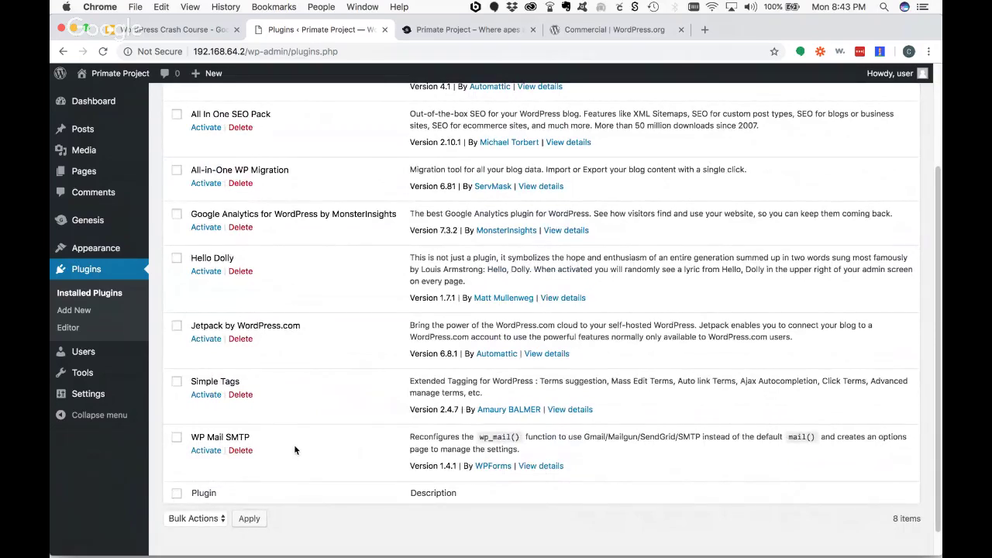
scroll(155, 317, "up", 3)
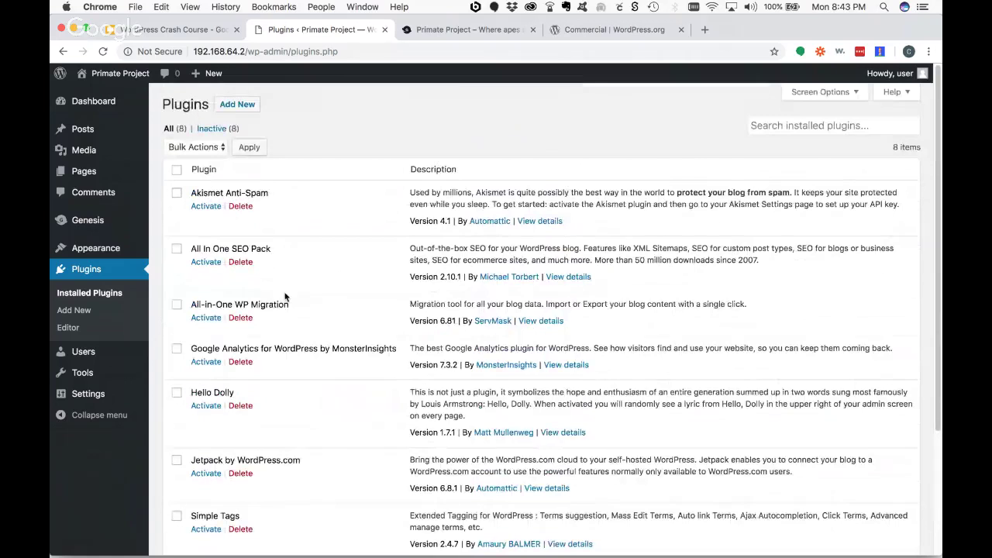
- Install the Classic Editor plugin from Add Plugins and activate it
left_click(236, 106)
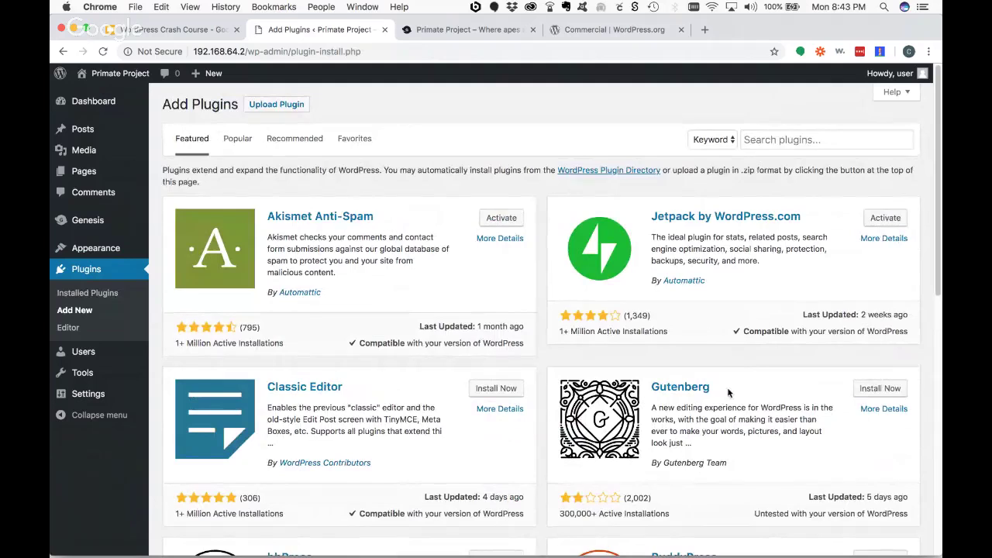
scroll(727, 392, "down", 1)
scroll(727, 391, "down", 2)
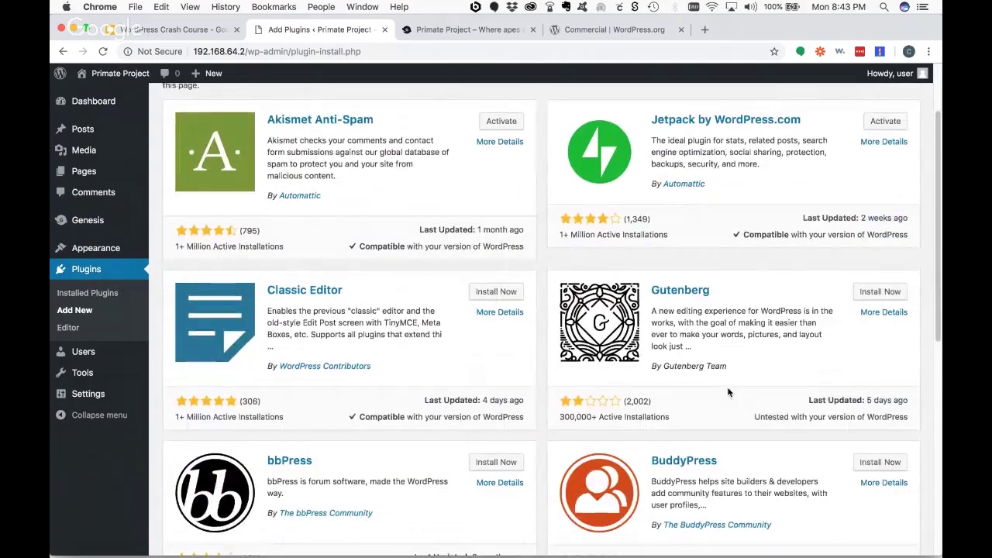
scroll(279, 380, "down", 5)
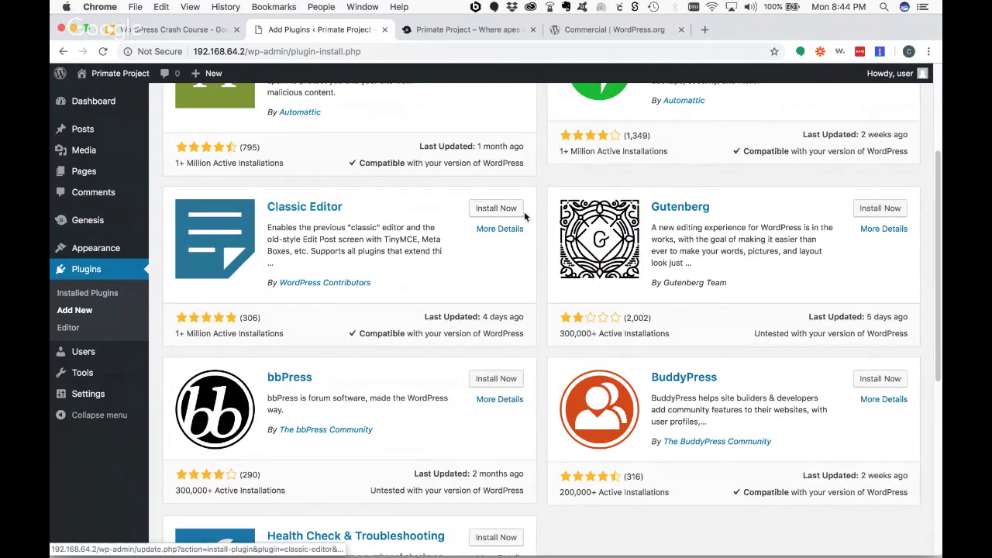
left_click(485, 212)
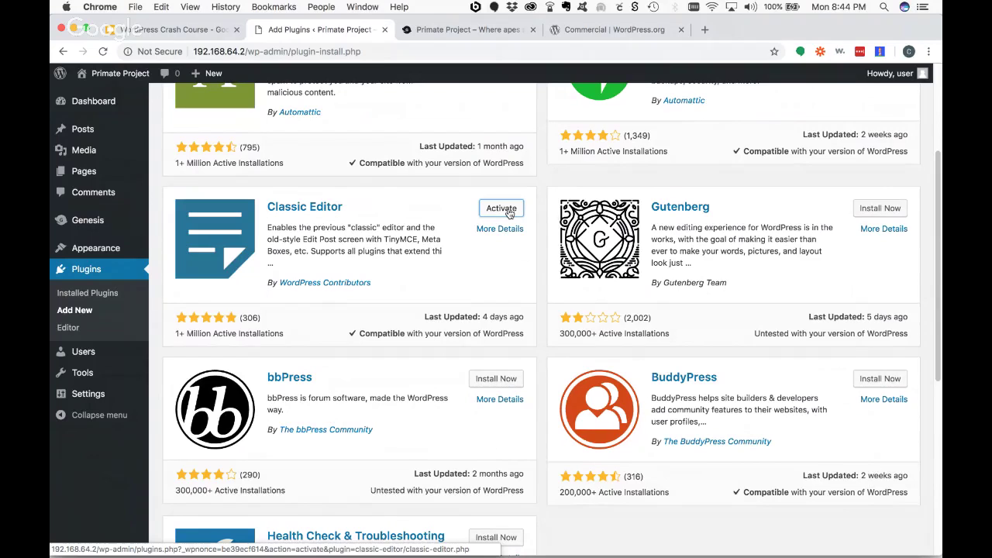
left_click(500, 211)
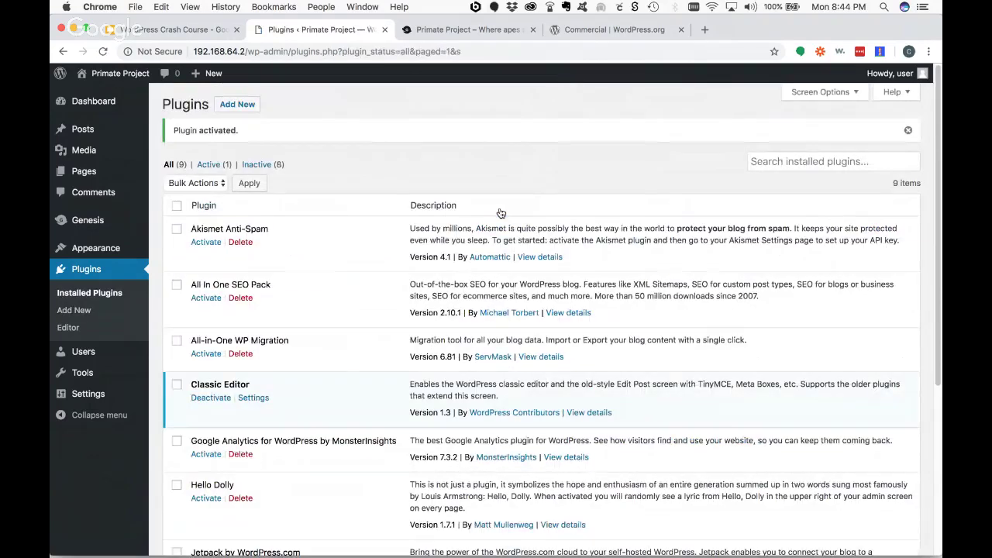
- Preview a new post and the 'Orangutans are Cool!' post in the Classic Editor
mouse_move(88, 139)
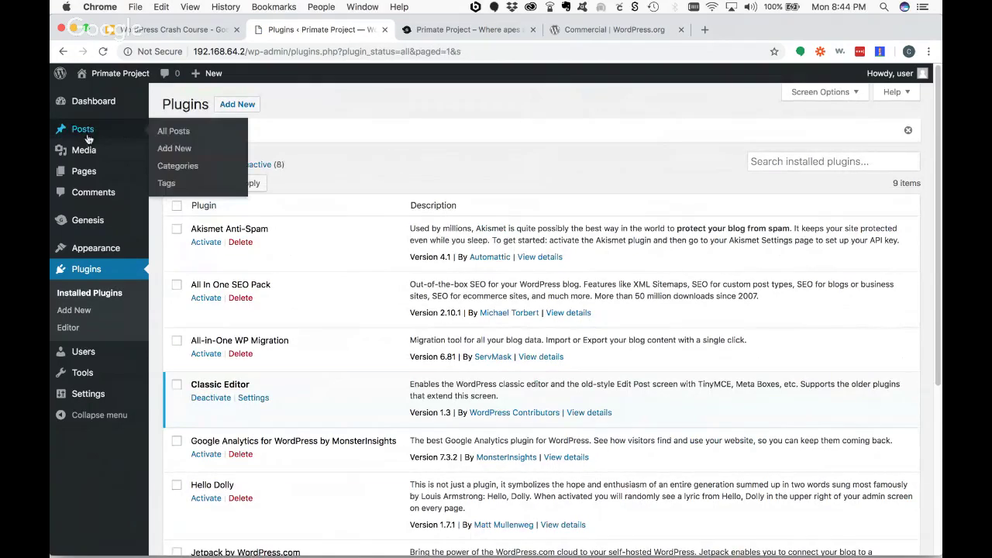
left_click(164, 151)
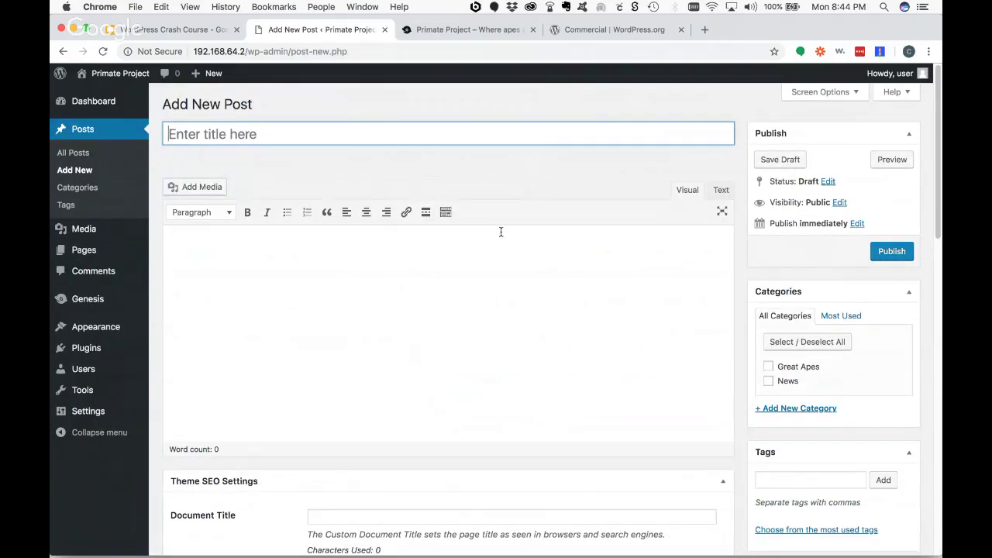
scroll(795, 364, "down", 5)
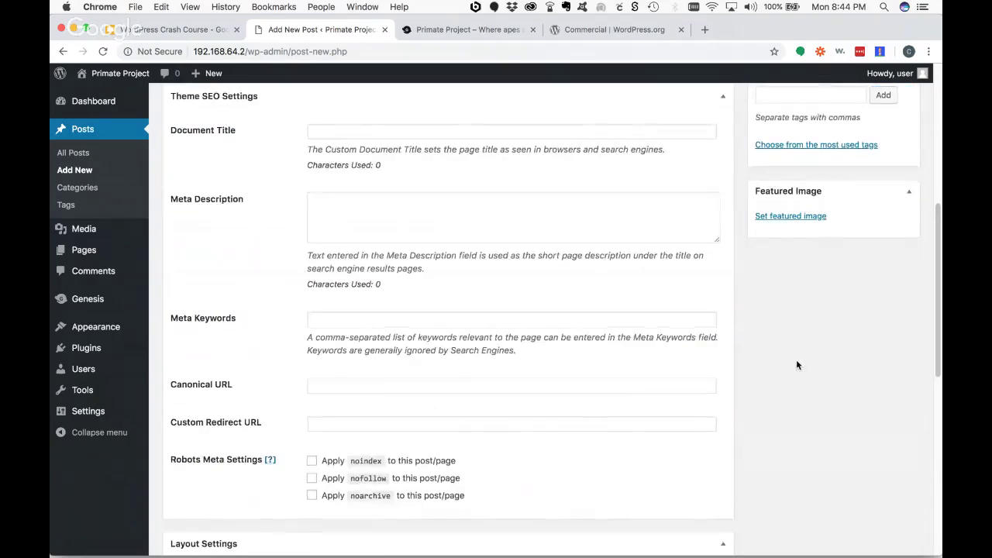
scroll(796, 364, "up", 5)
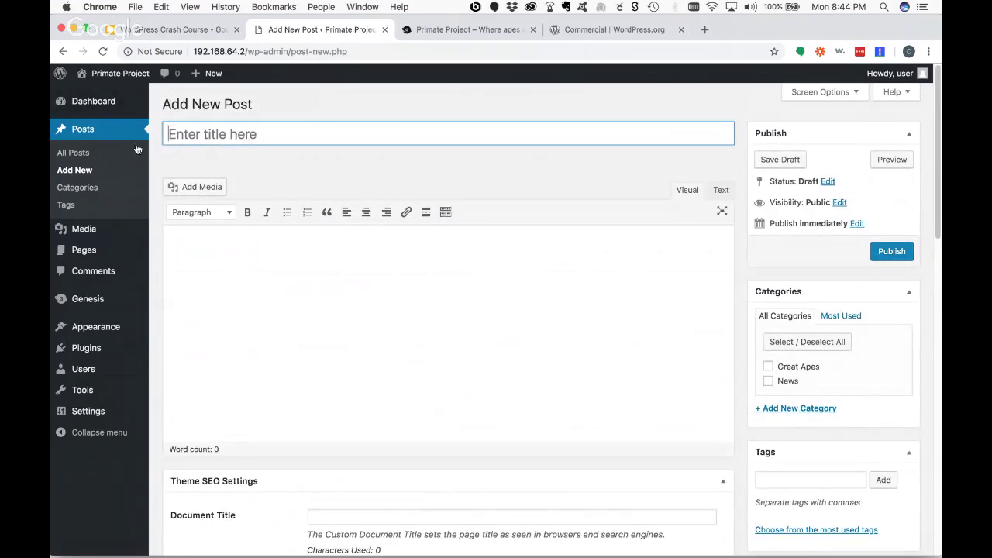
left_click(73, 152)
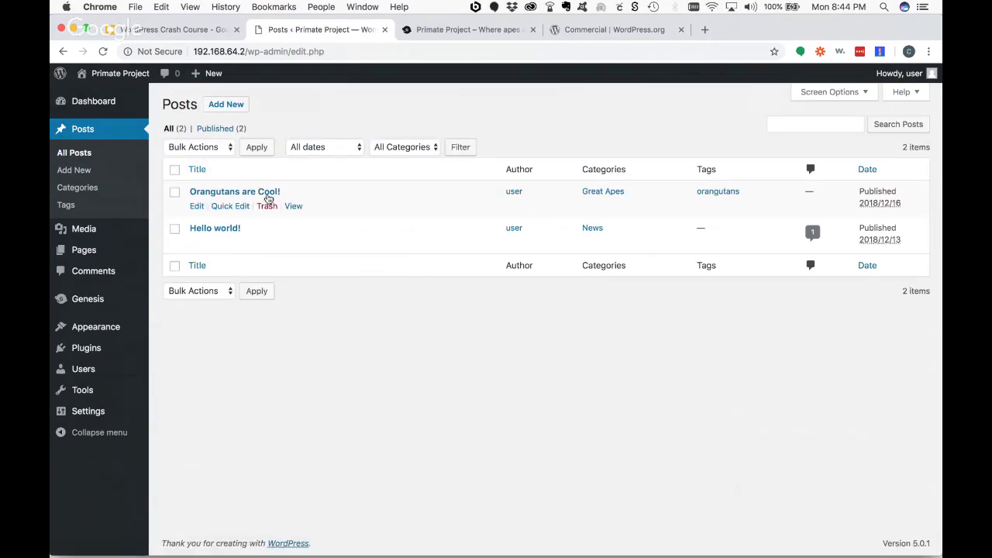
left_click(196, 206)
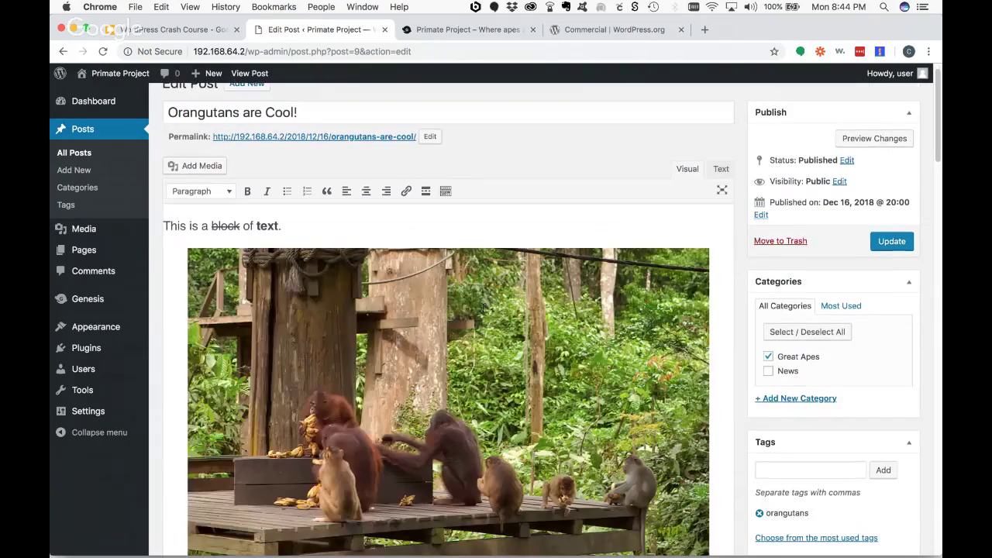
scroll(481, 308, "down", 3)
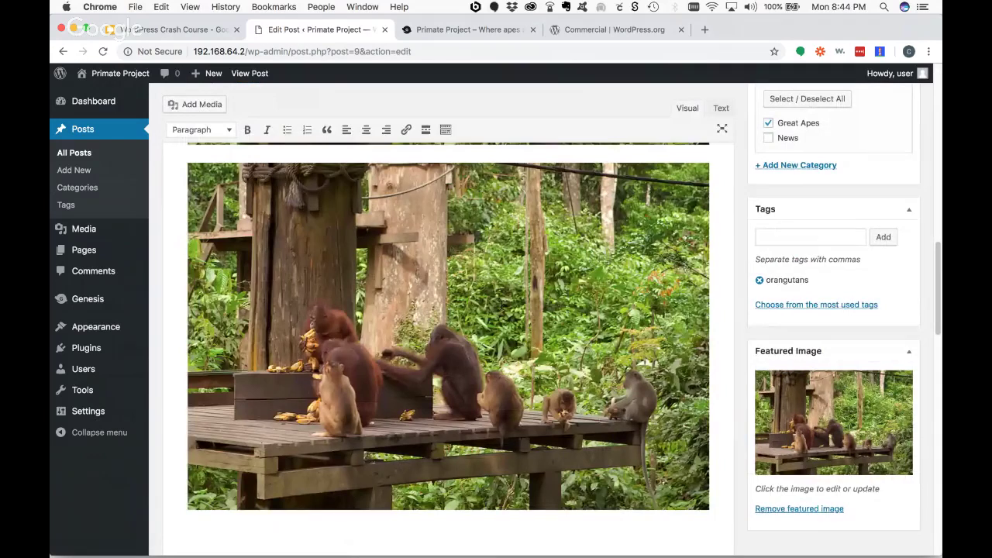
scroll(138, 313, "up", 3)
- Deactivate Classic Editor, reopen 'Orangutans are Cool!' in the block editor, then return to All Posts
left_click(86, 347)
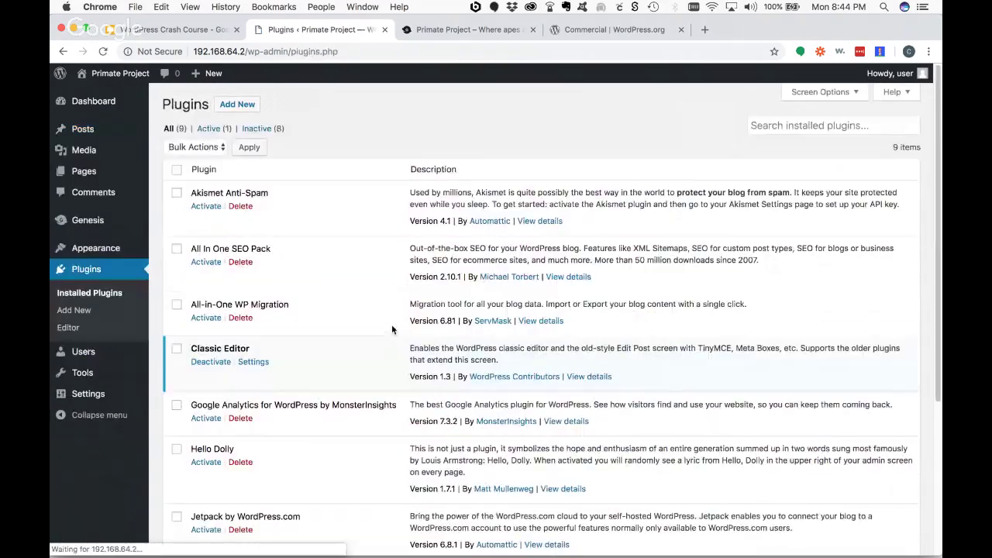
left_click(211, 361)
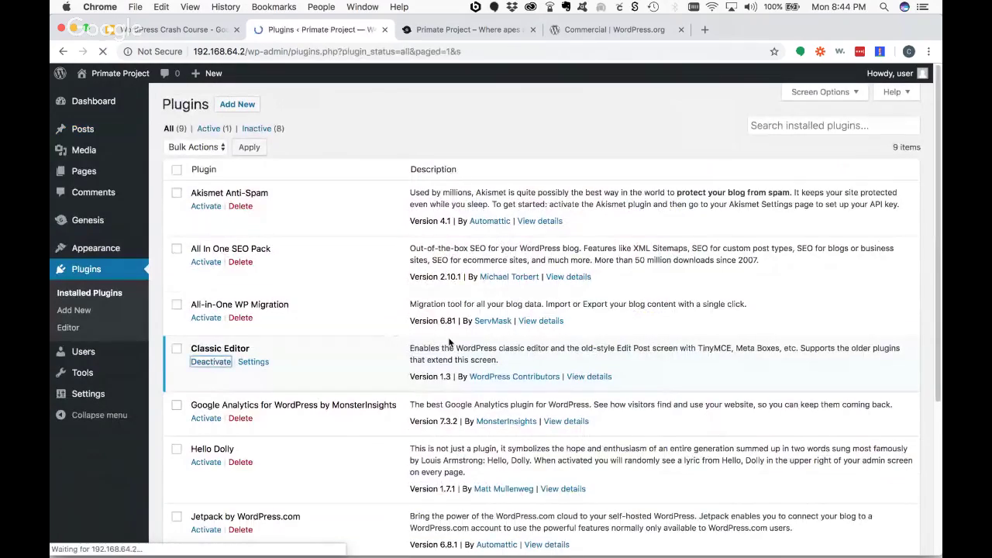
left_click(82, 128)
left_click(230, 192)
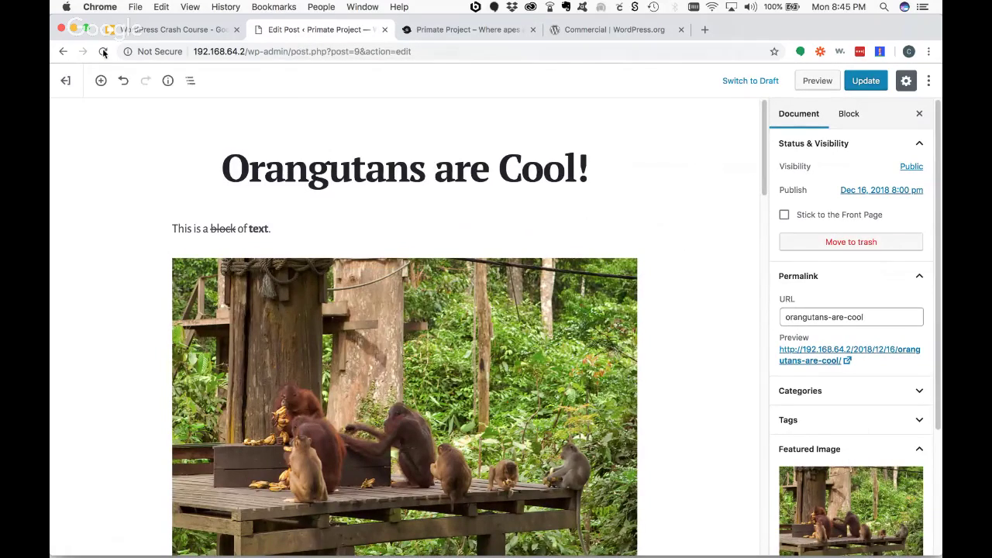
left_click(65, 81)
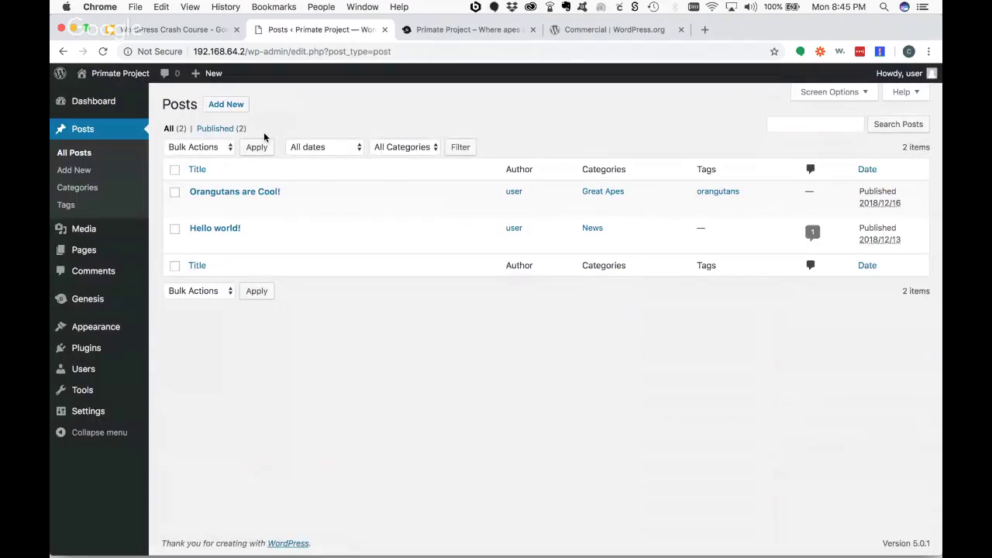
mouse_move(284, 206)
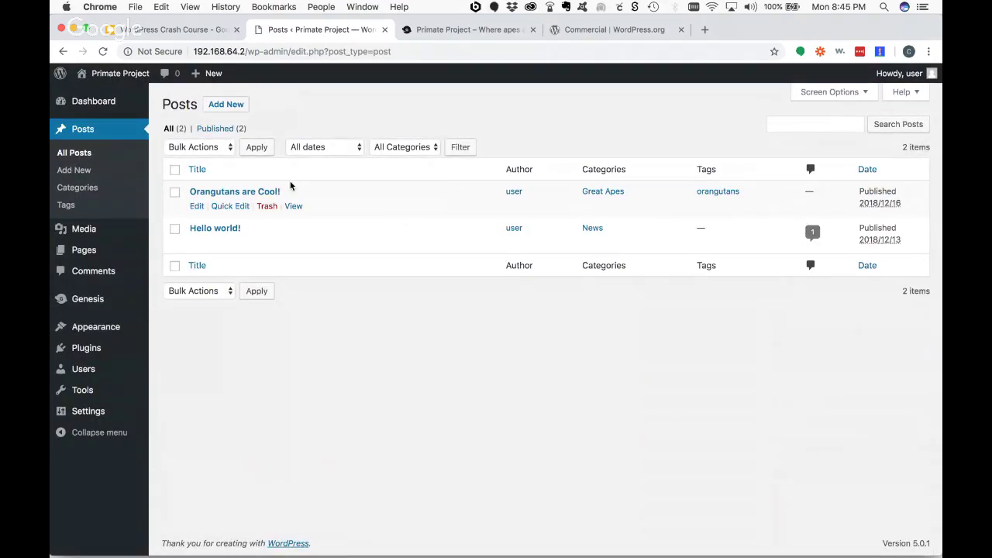
- Open the Add Plugins page and scroll through the Popular plugins
left_click(85, 350)
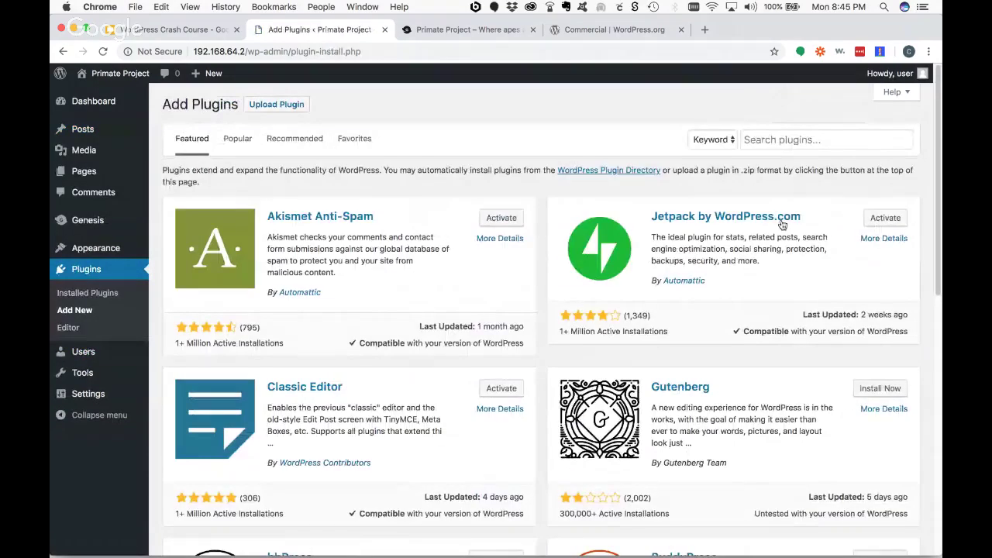
left_click(790, 139)
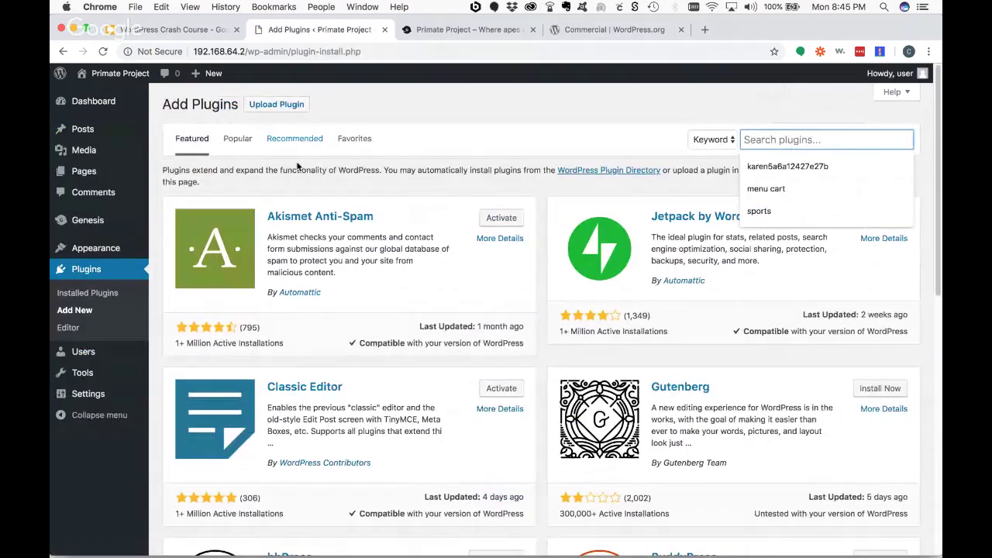
left_click(231, 139)
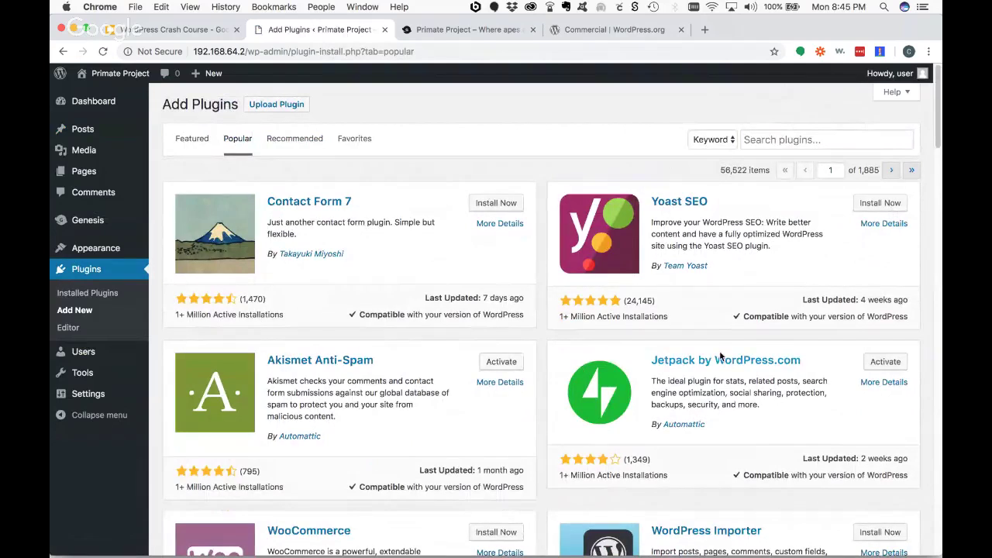
scroll(719, 341, "down", 5)
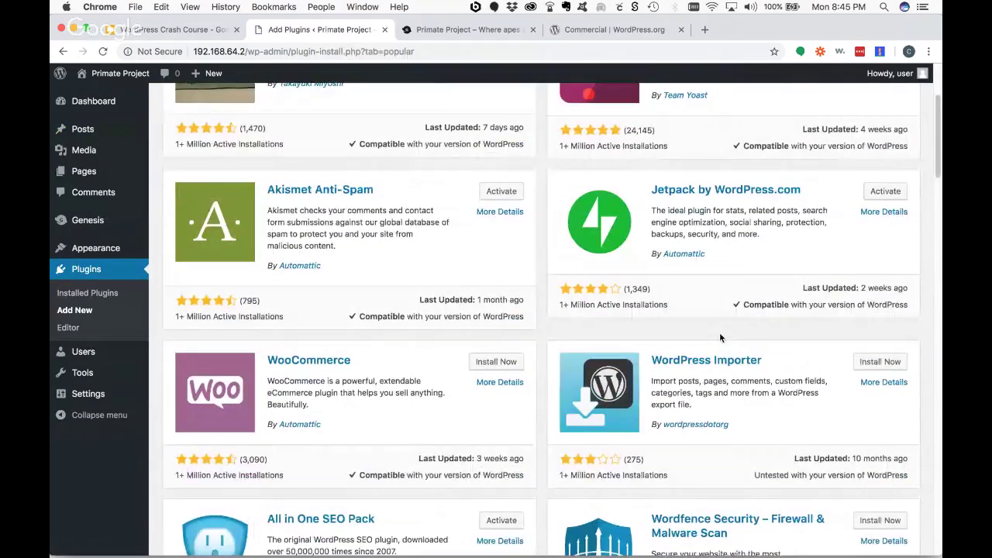
scroll(719, 337, "down", 1)
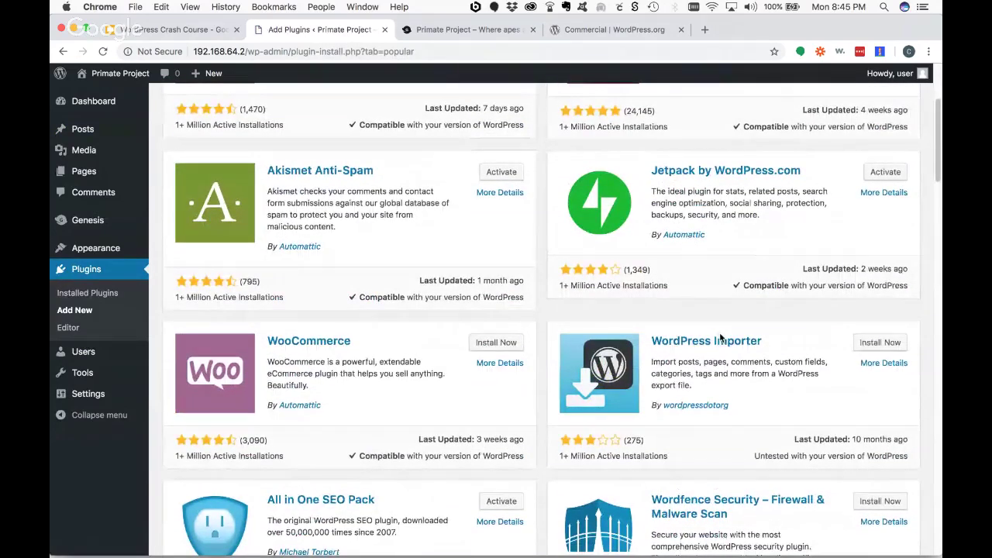
scroll(365, 267, "down", 2)
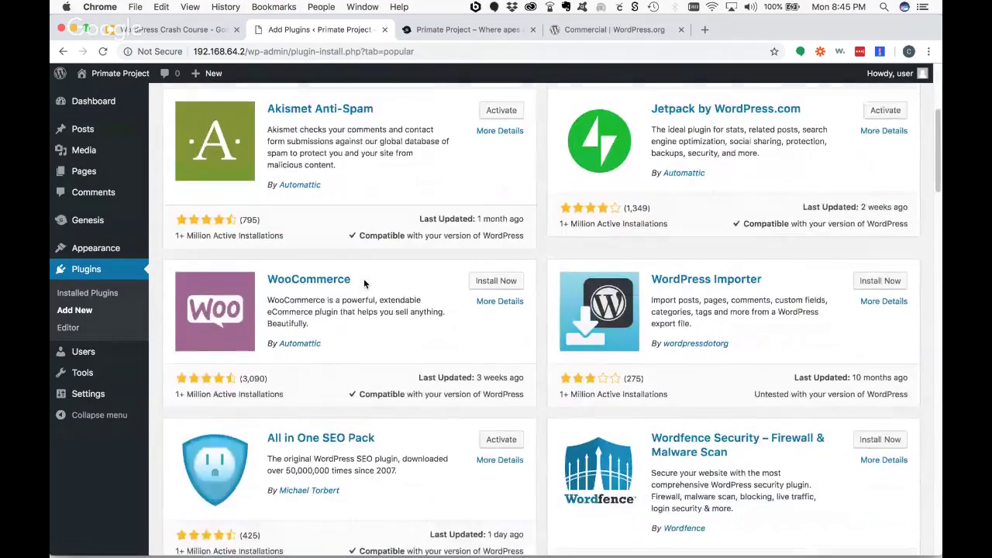
scroll(364, 279, "up", 8)
- Switch to Recommended plugins and highlight WooCommerce's review count and update date
left_click(313, 155)
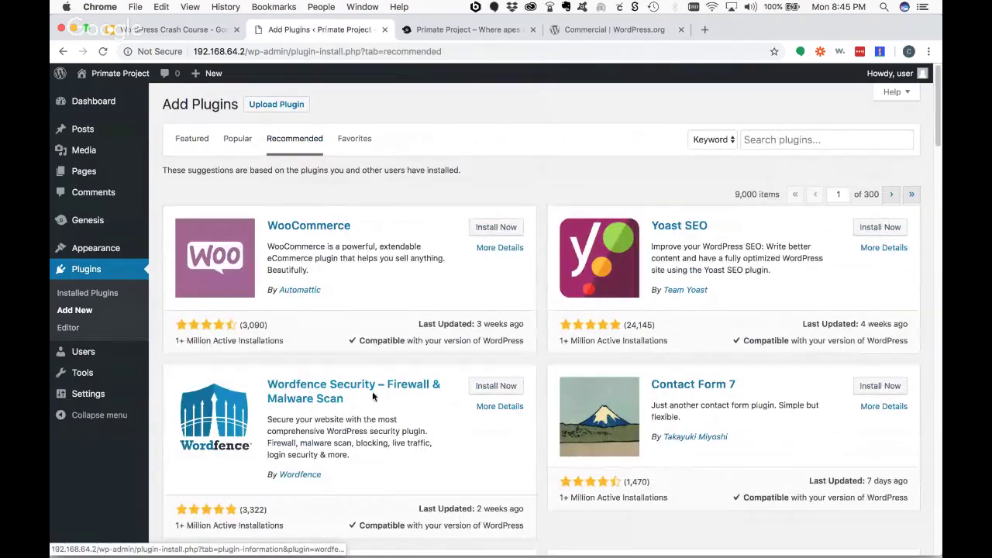
scroll(339, 325, "down", 5)
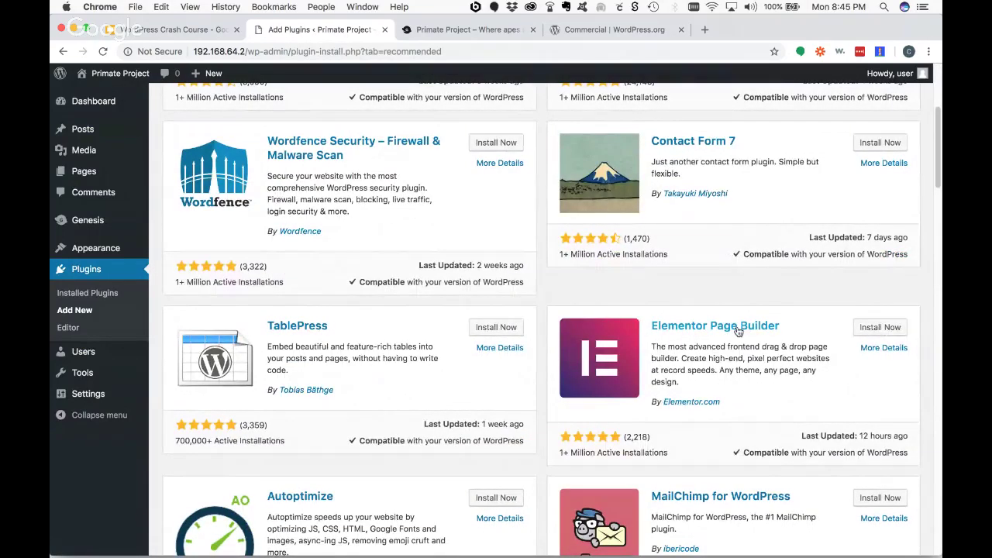
scroll(720, 391, "down", 2)
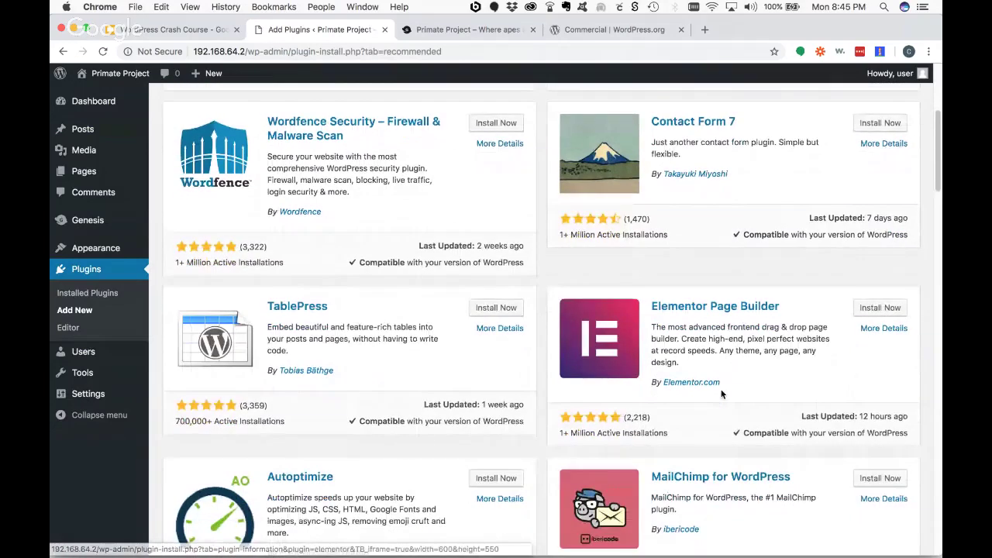
scroll(426, 256, "down", 3)
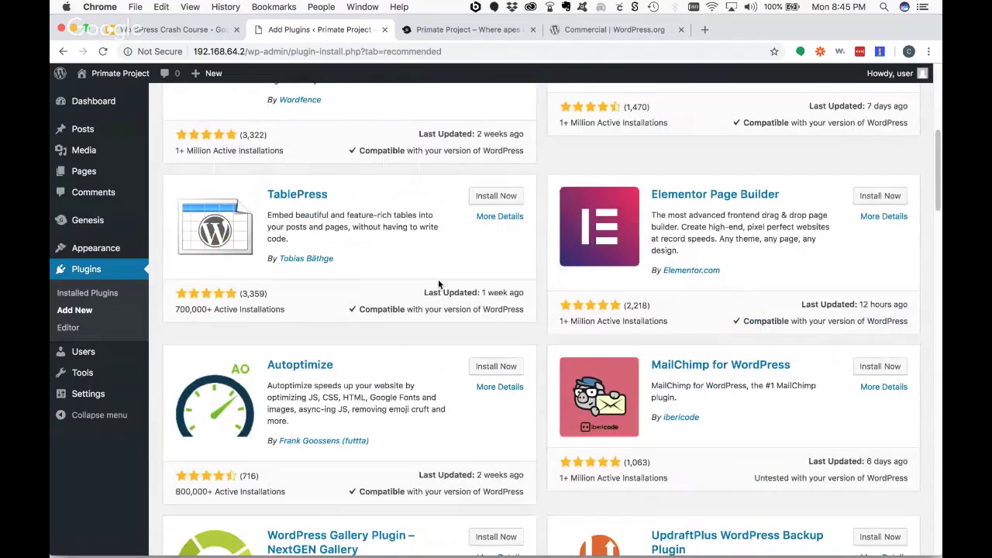
scroll(574, 294, "down", 8)
scroll(549, 294, "up", 8)
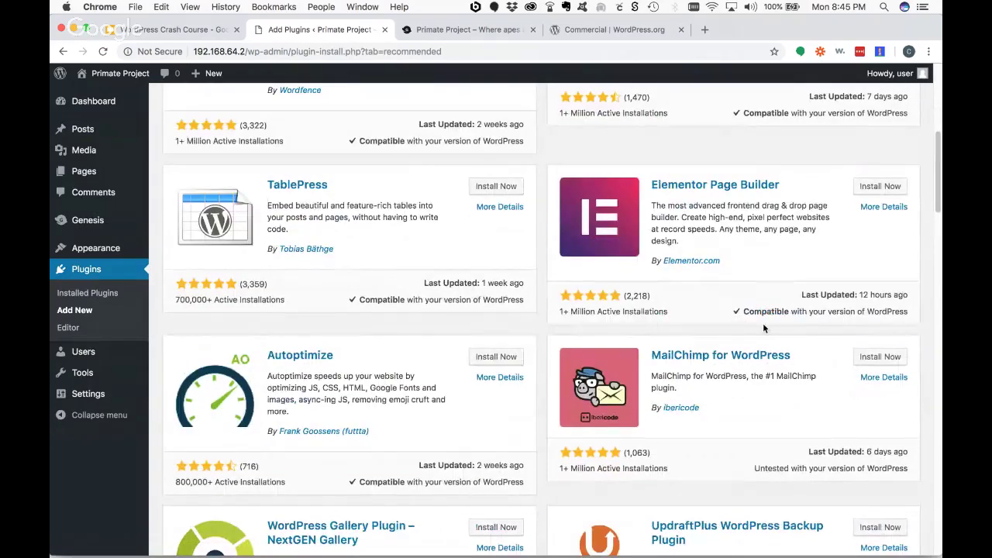
scroll(763, 326, "up", 12)
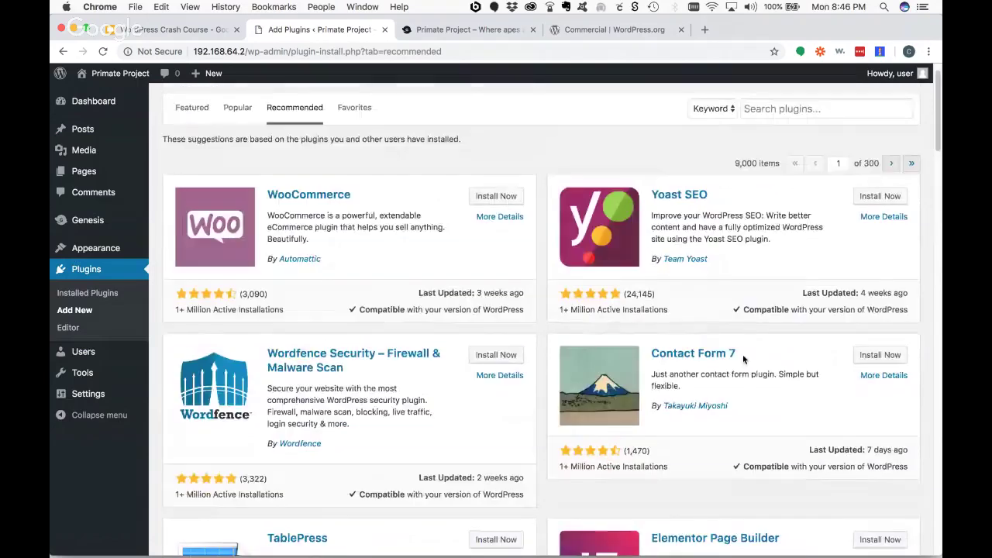
left_click_drag(527, 299, 509, 293)
scroll(689, 302, "down", 4)
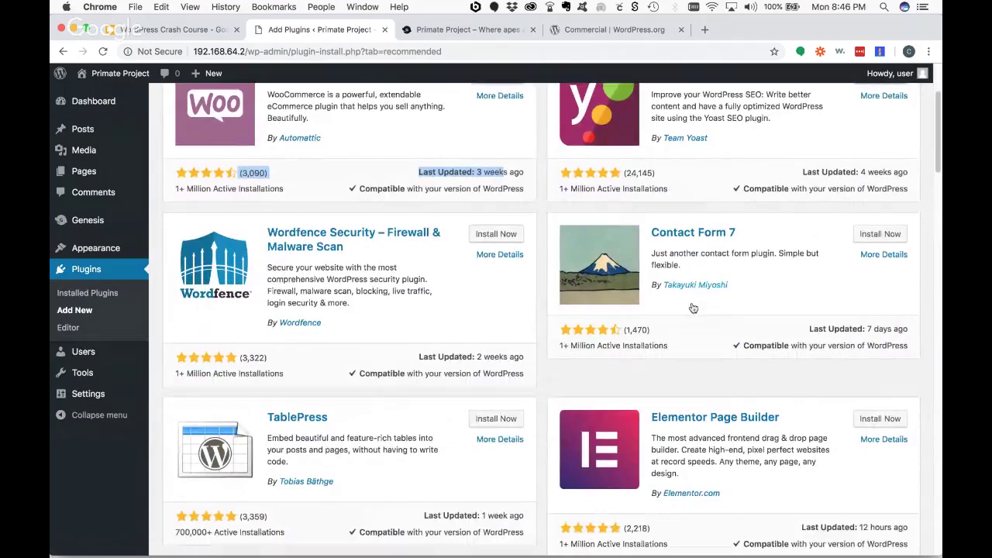
scroll(857, 407, "down", 2)
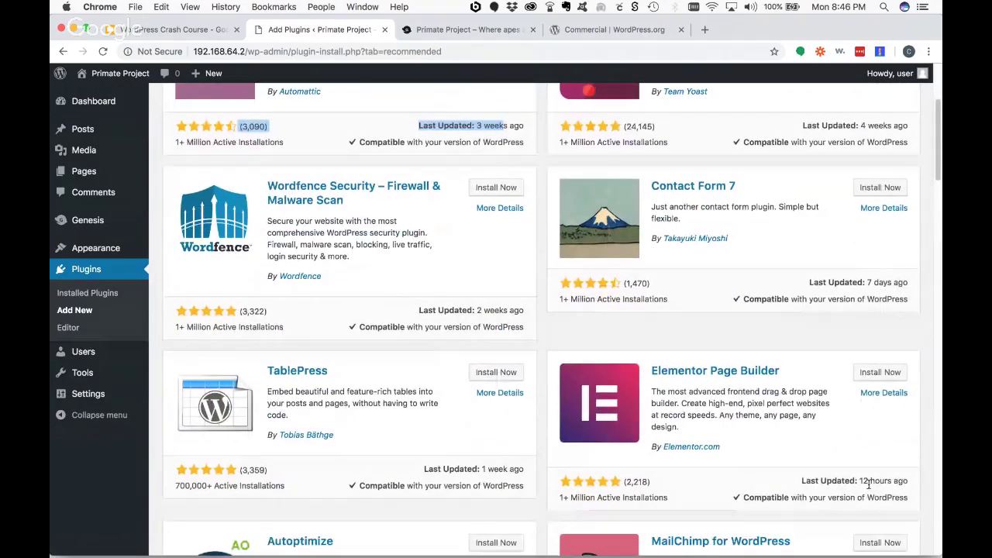
scroll(678, 269, "up", 5)
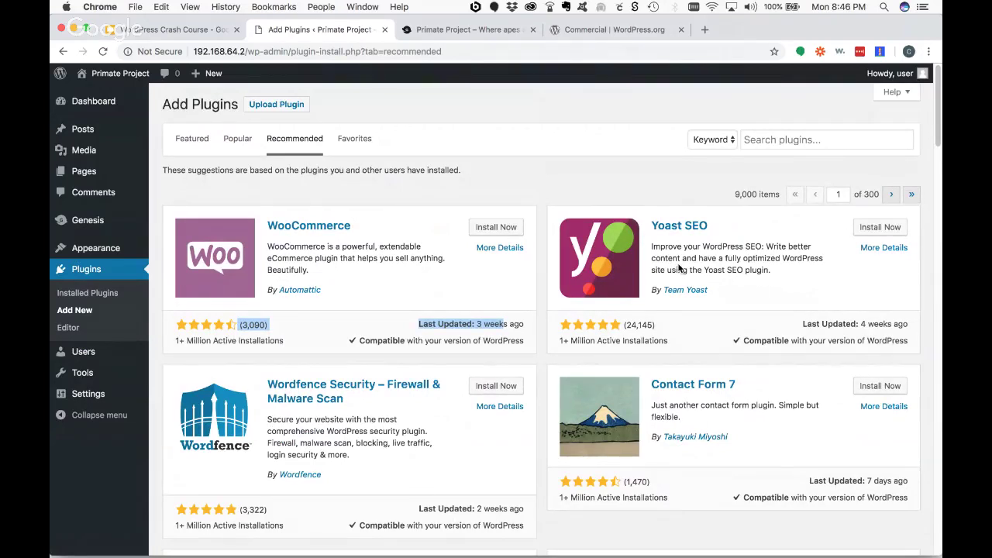
- Clear the highlight and scroll through the rest of the Recommended list
left_click(465, 186)
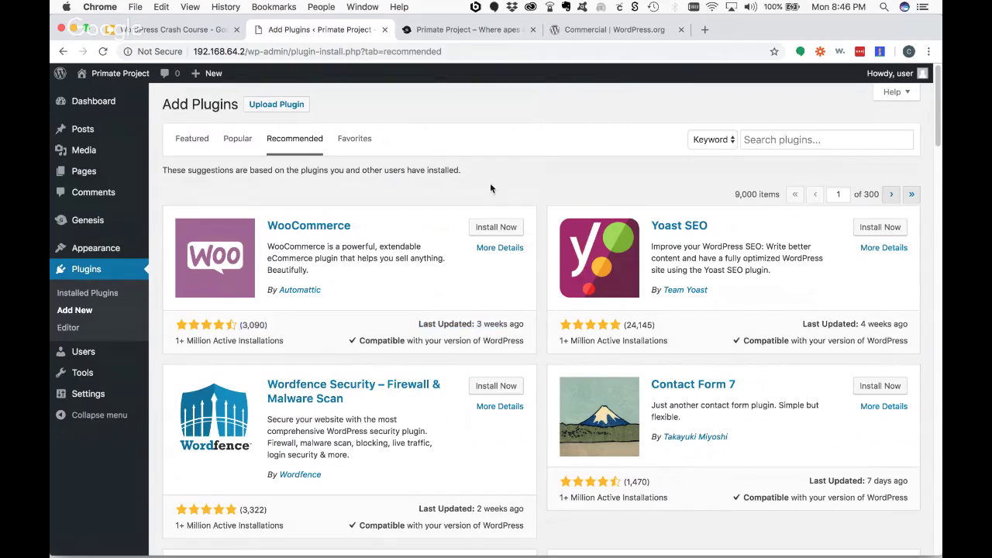
scroll(496, 210, "down", 5)
scroll(465, 232, "down", 2)
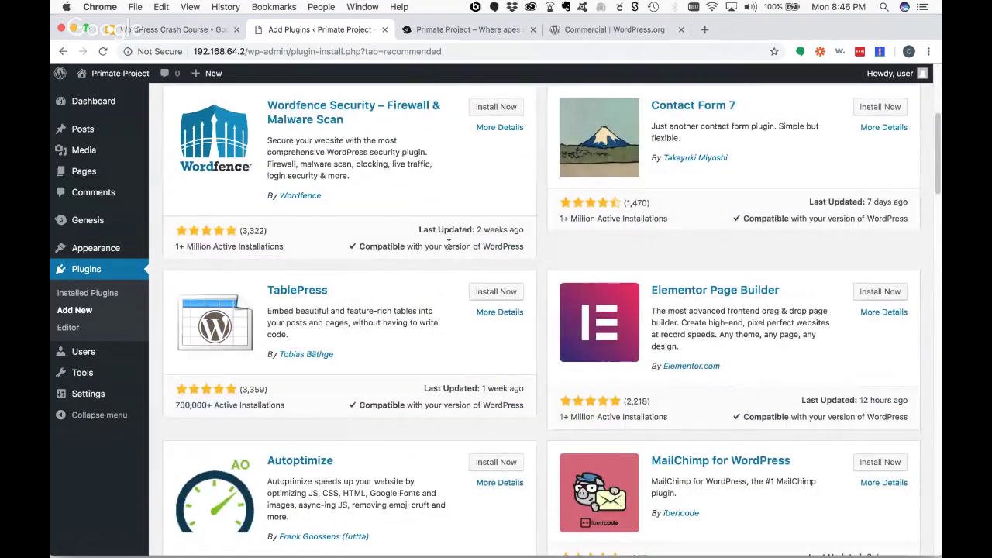
scroll(448, 245, "down", 10)
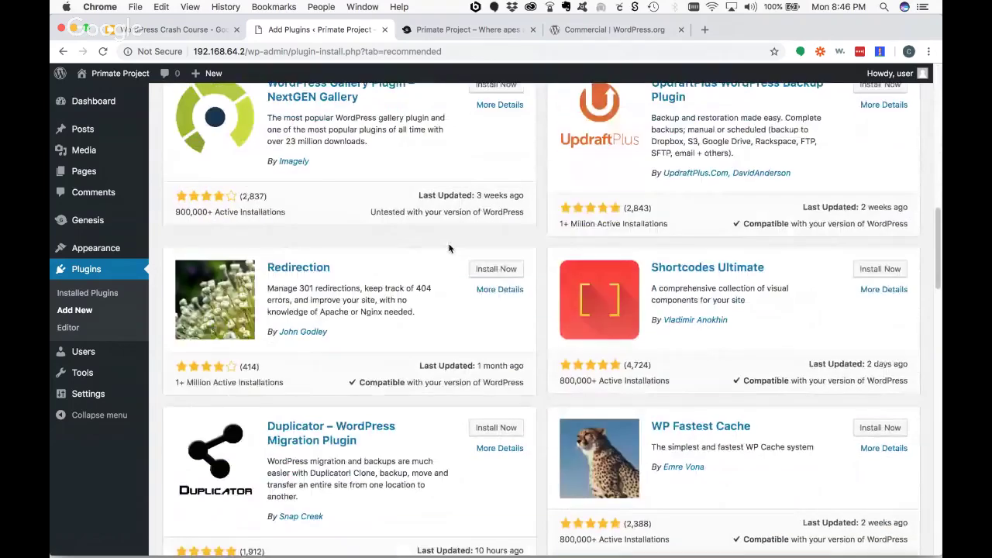
scroll(428, 265, "down", 7)
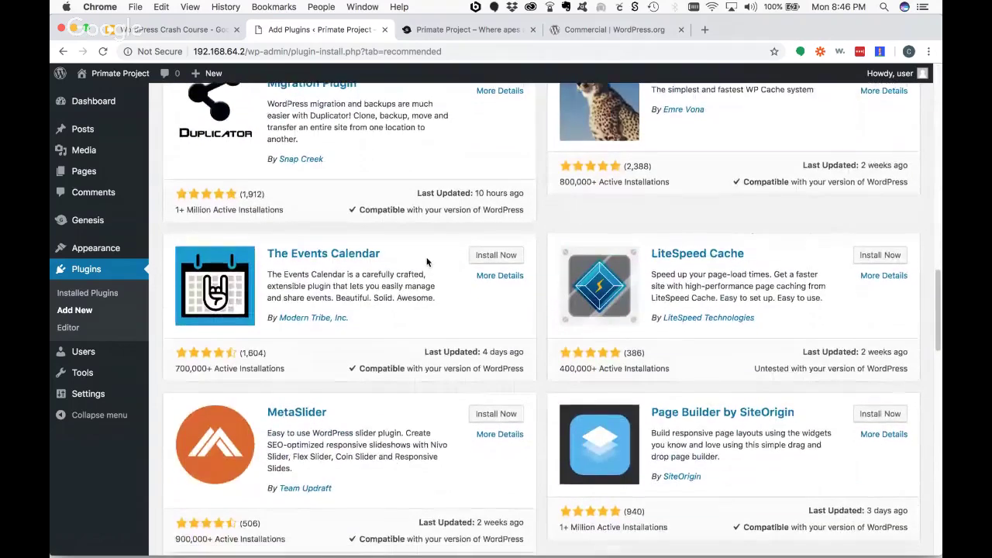
scroll(426, 262, "down", 3)
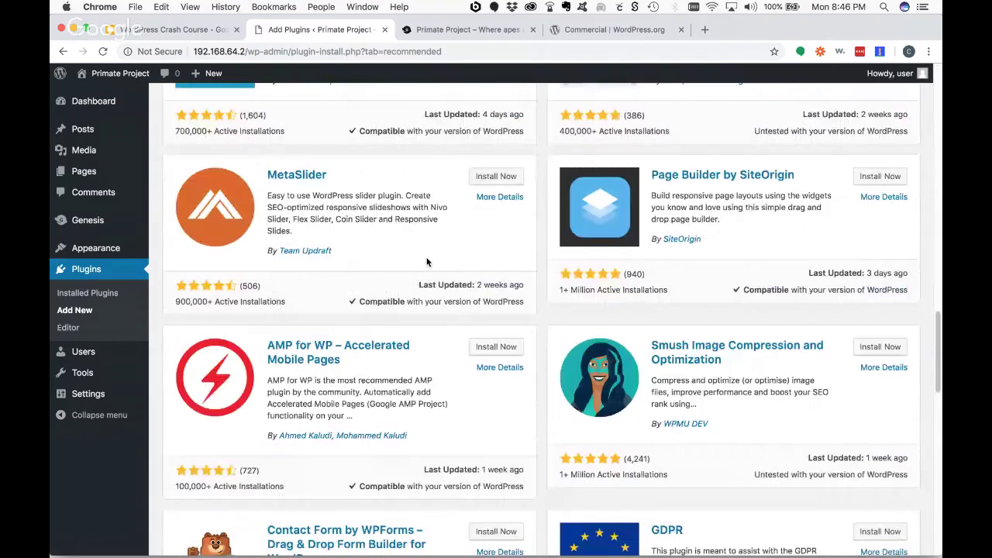
scroll(426, 263, "down", 4)
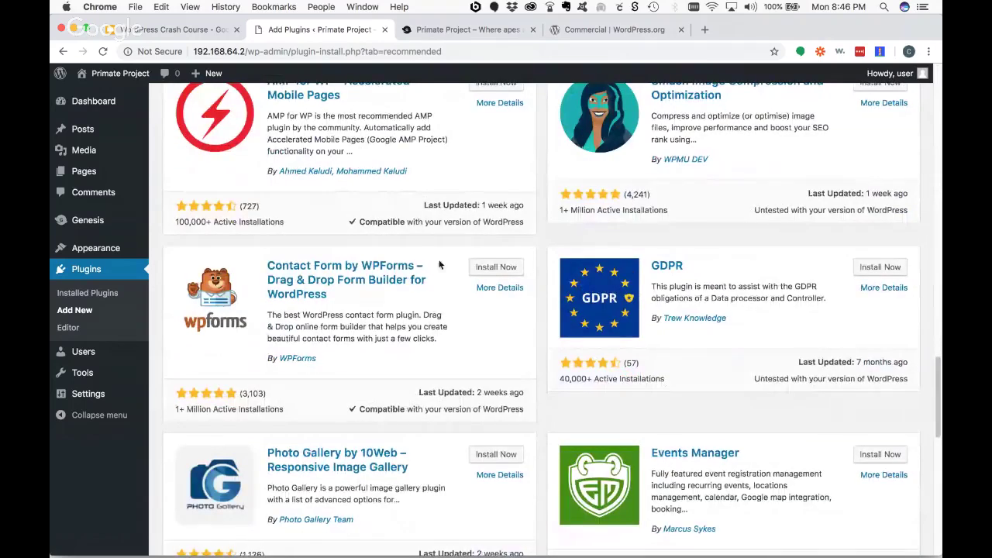
scroll(438, 265, "up", 15)
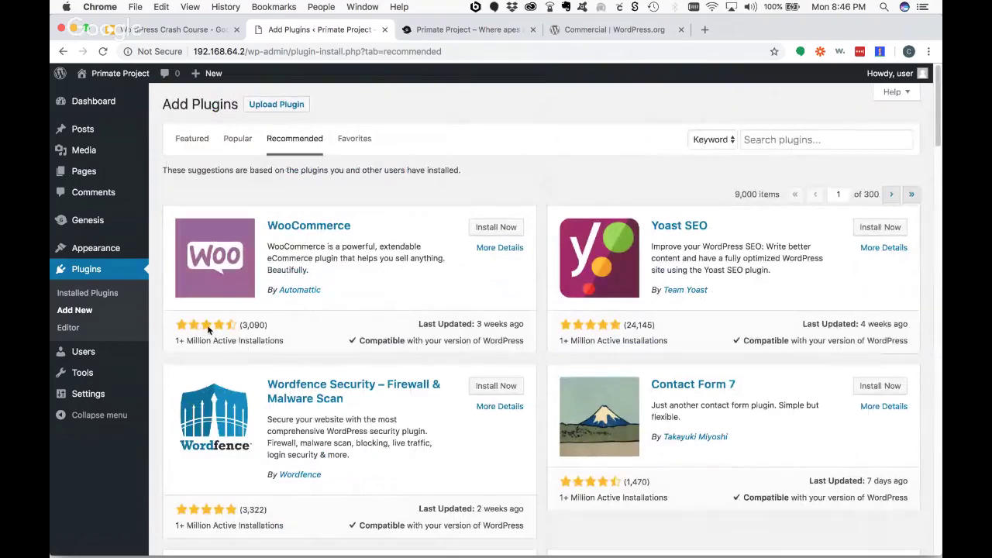
scroll(366, 312, "down", 3)
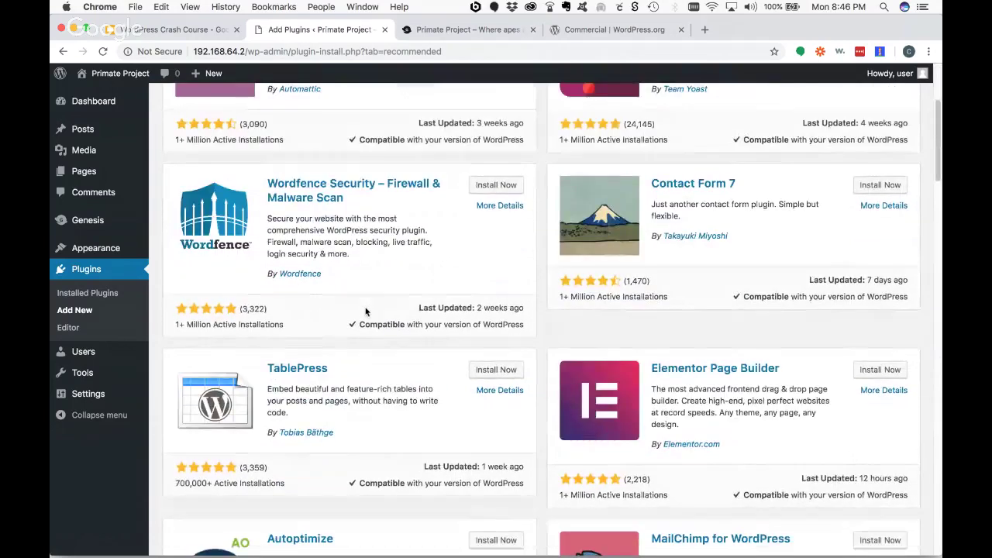
scroll(366, 311, "up", 3)
- Switch to the Featured plugins list and scroll through it
left_click(192, 138)
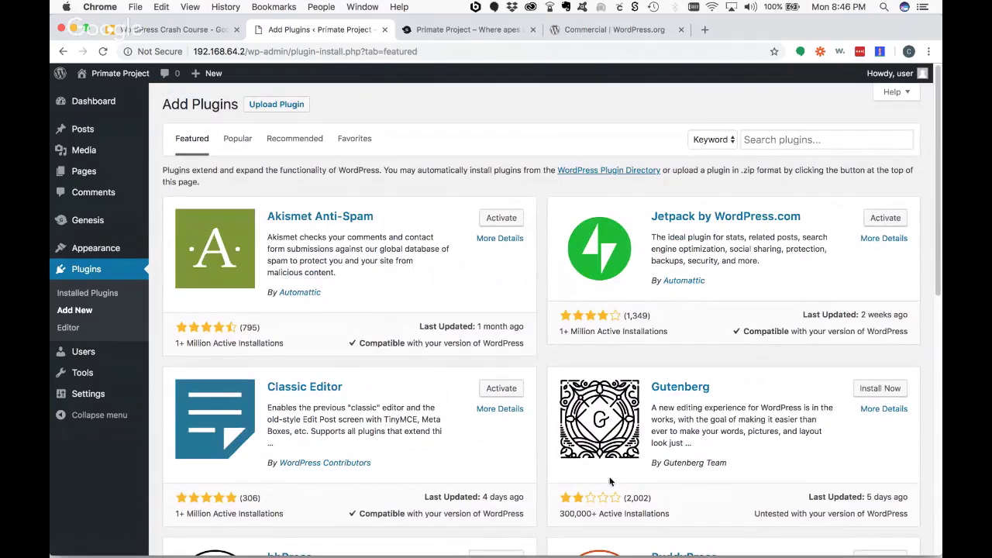
scroll(614, 486, "down", 2)
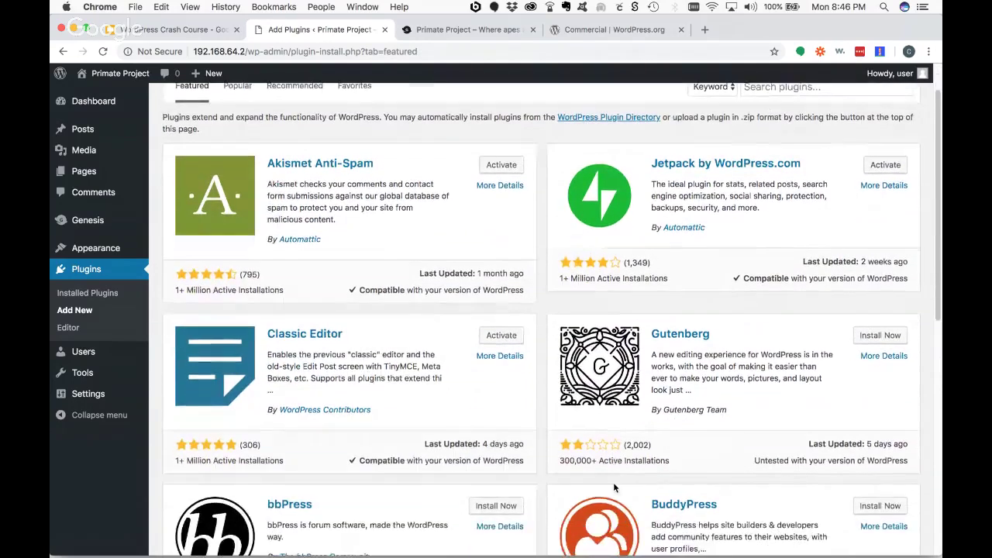
scroll(613, 352, "down", 5)
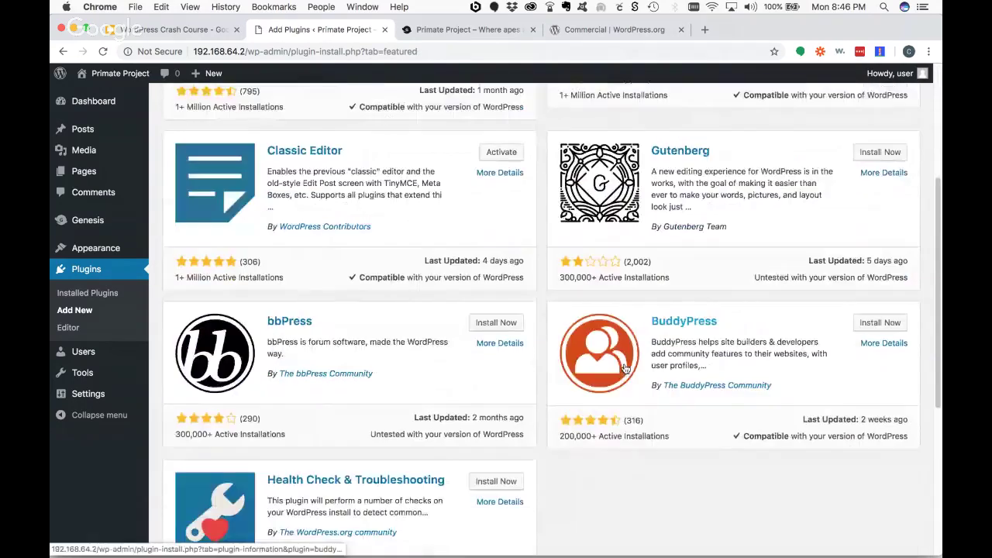
scroll(605, 368, "down", 5)
scroll(606, 368, "up", 5)
scroll(608, 370, "down", 5)
scroll(607, 369, "up", 10)
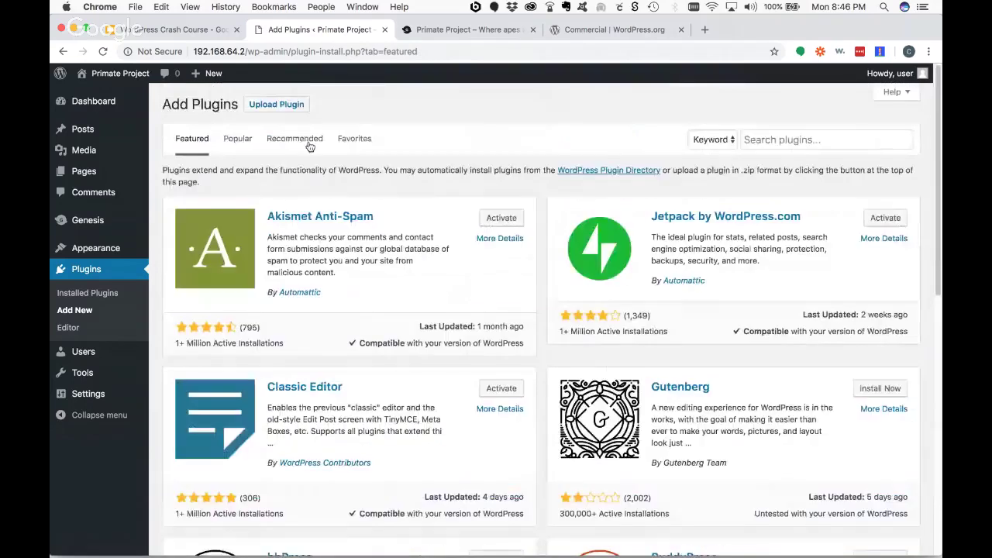
- Check the Favorites tab, then return to the Recommended plugins
left_click(355, 141)
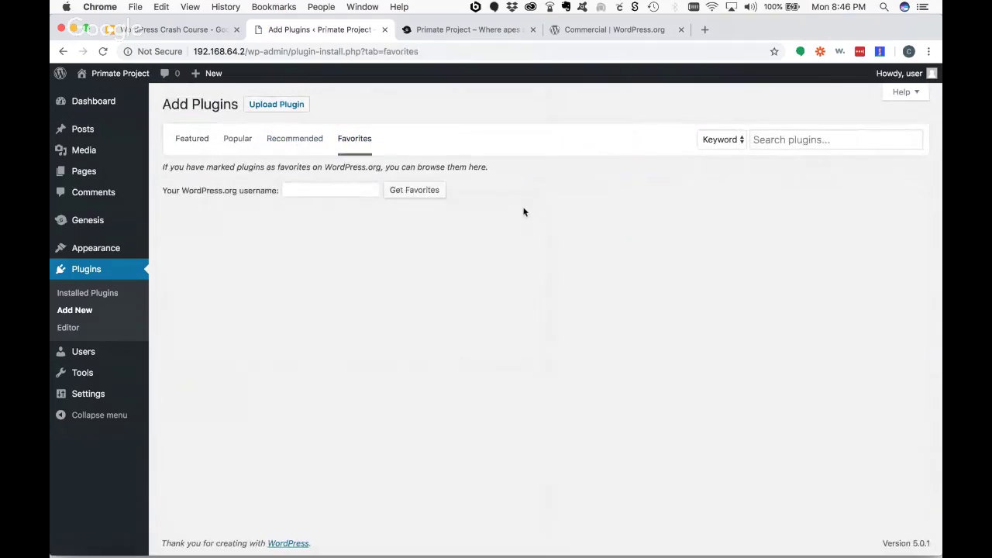
left_click(293, 149)
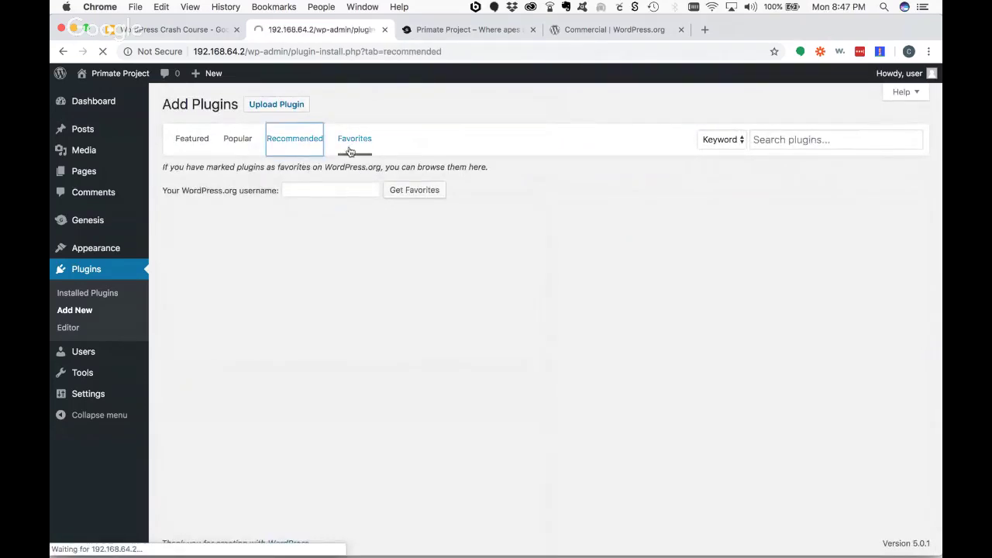
scroll(735, 310, "down", 6)
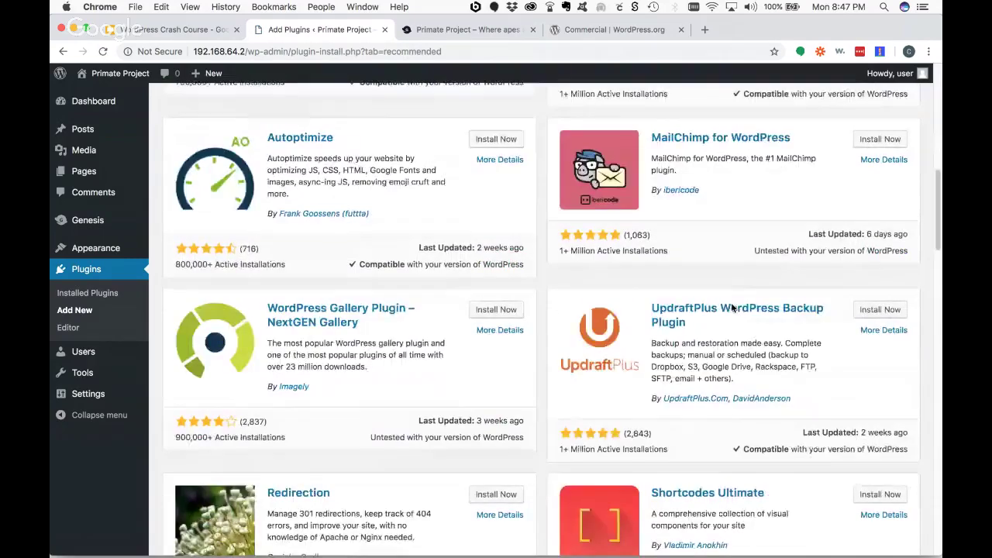
scroll(732, 308, "down", 10)
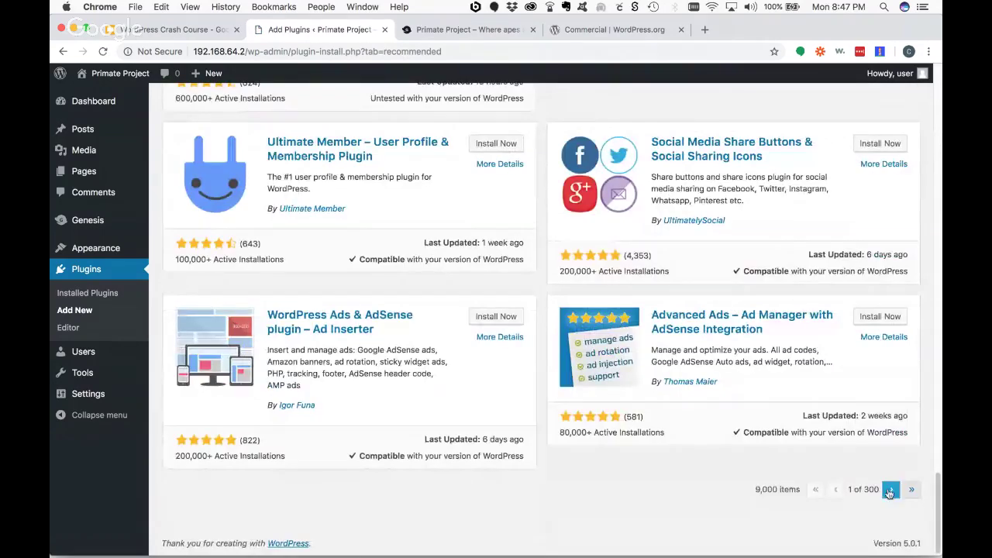
left_click(911, 489)
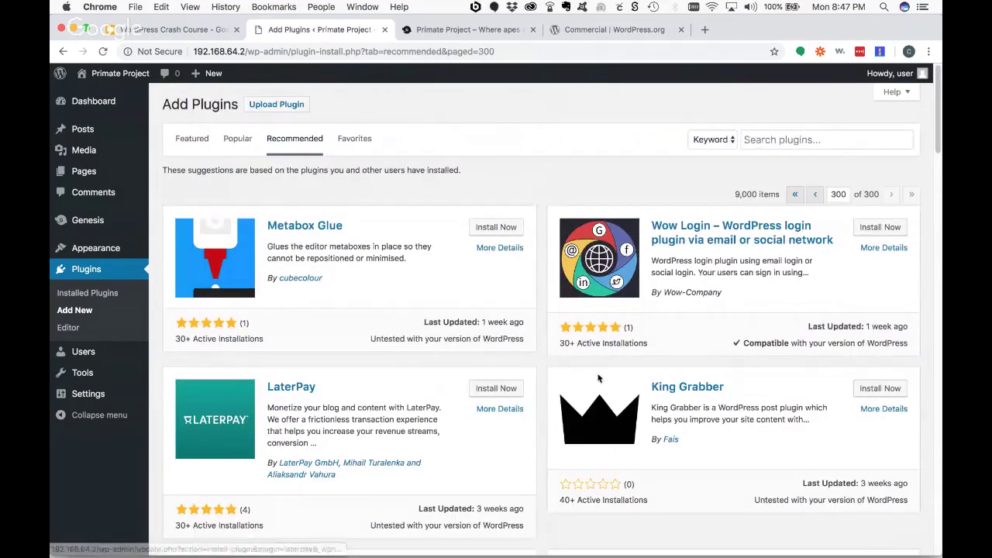
scroll(686, 385, "down", 3)
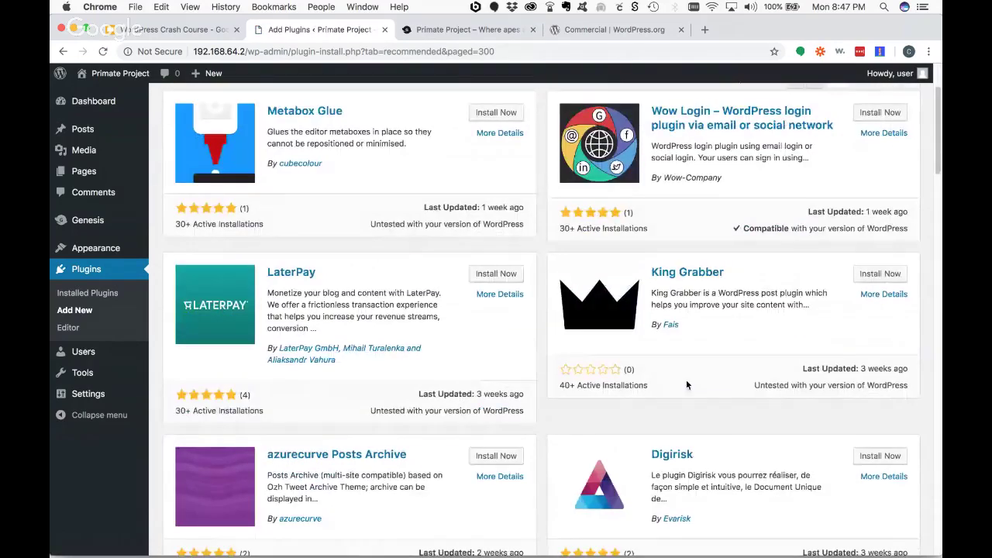
scroll(685, 381, "down", 10)
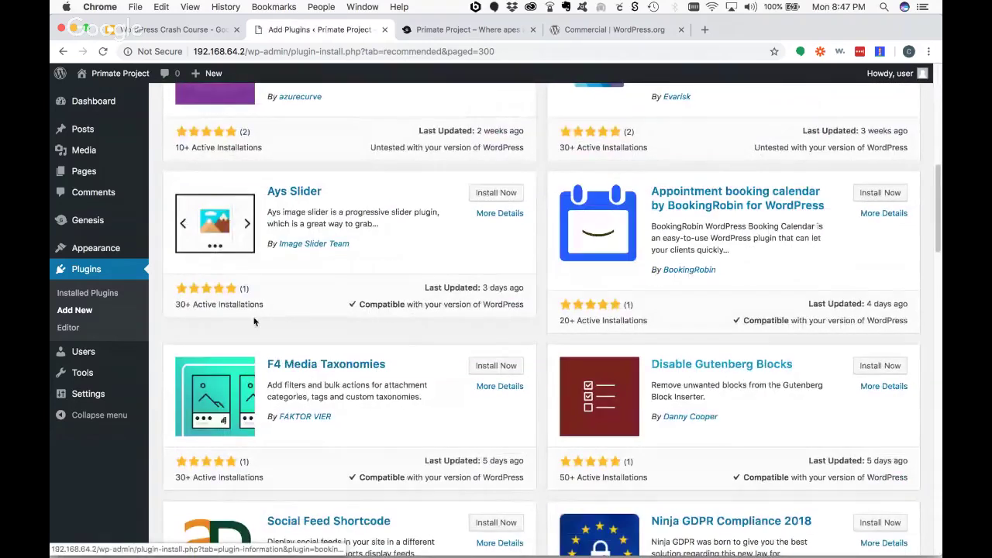
scroll(493, 400, "down", 8)
scroll(355, 361, "down", 13)
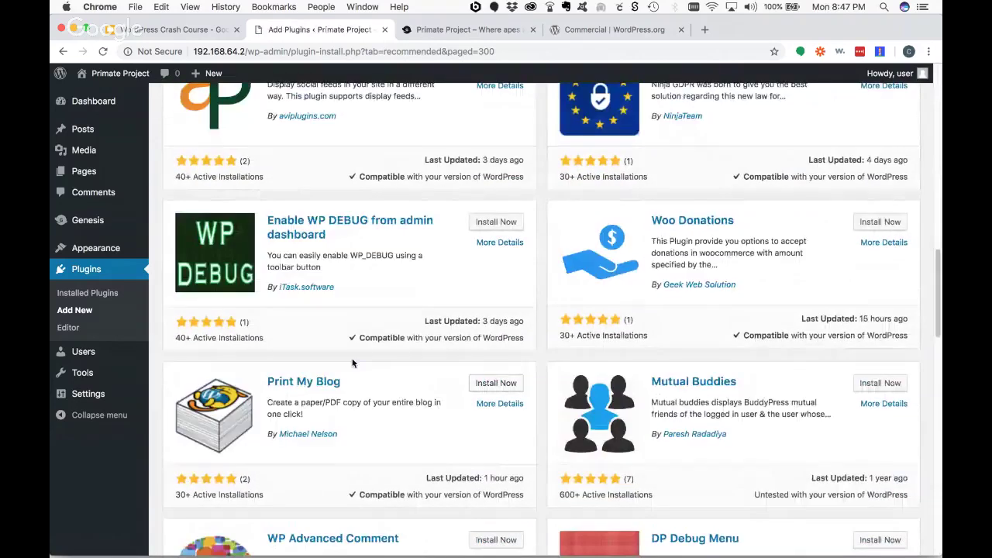
scroll(356, 363, "down", 8)
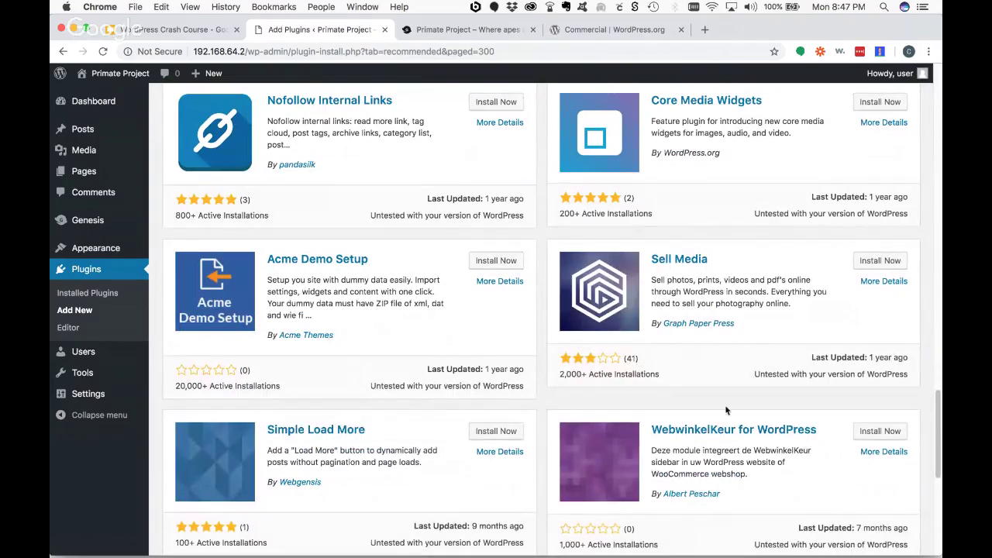
scroll(589, 345, "down", 1)
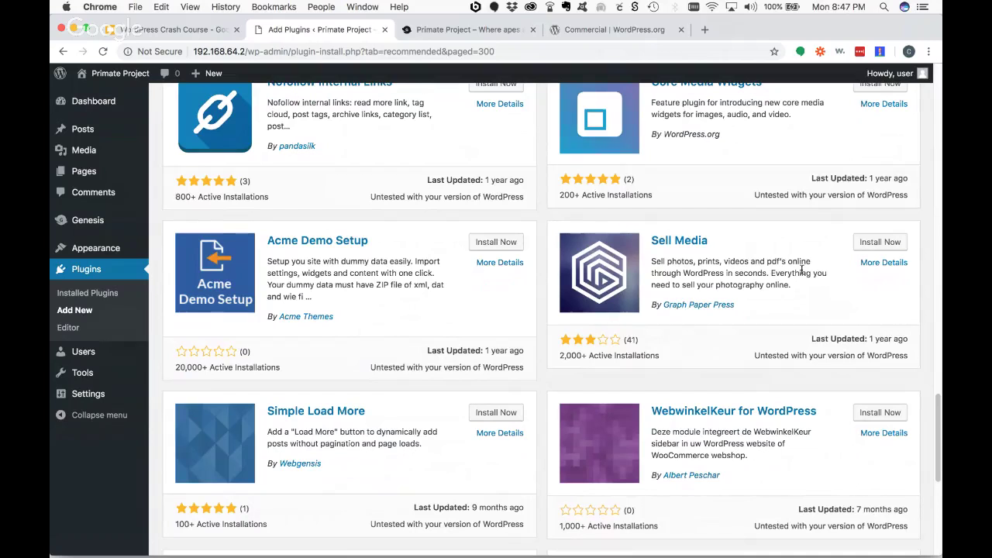
left_click(679, 241)
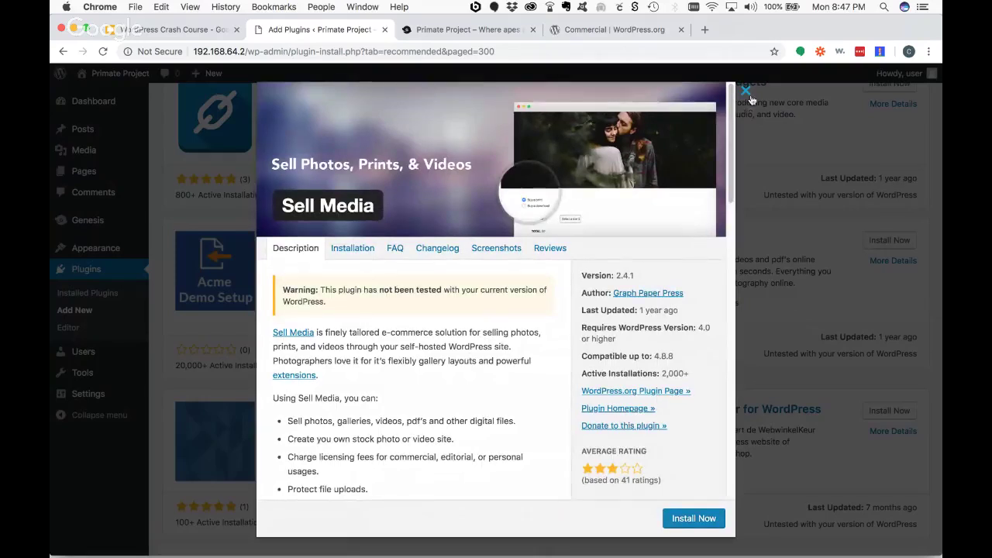
left_click(746, 91)
left_click(891, 261)
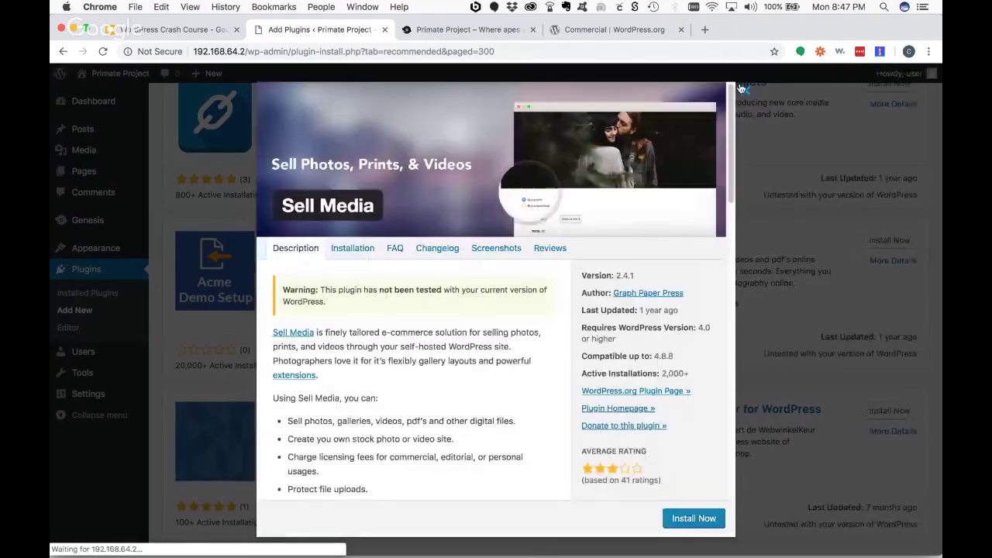
left_click(746, 90)
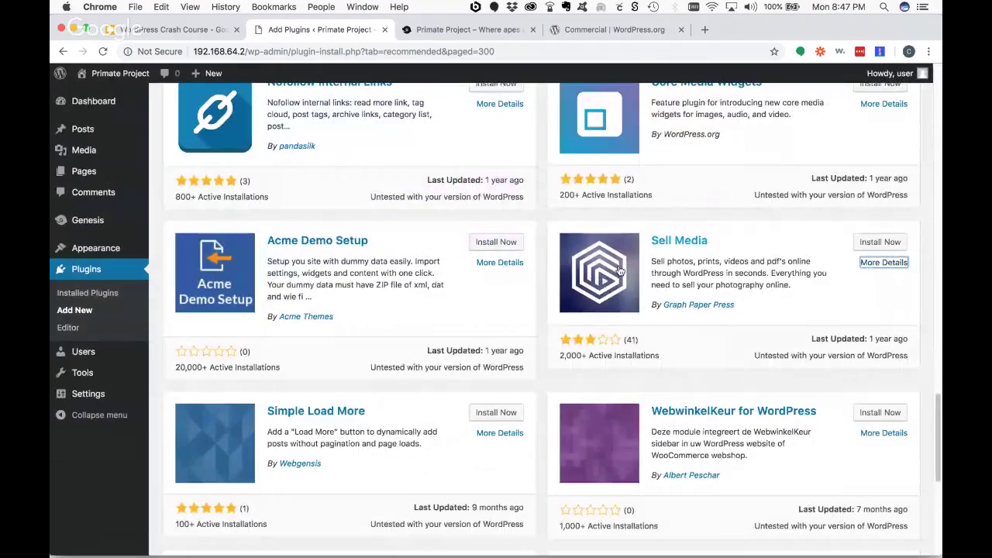
left_click(676, 241)
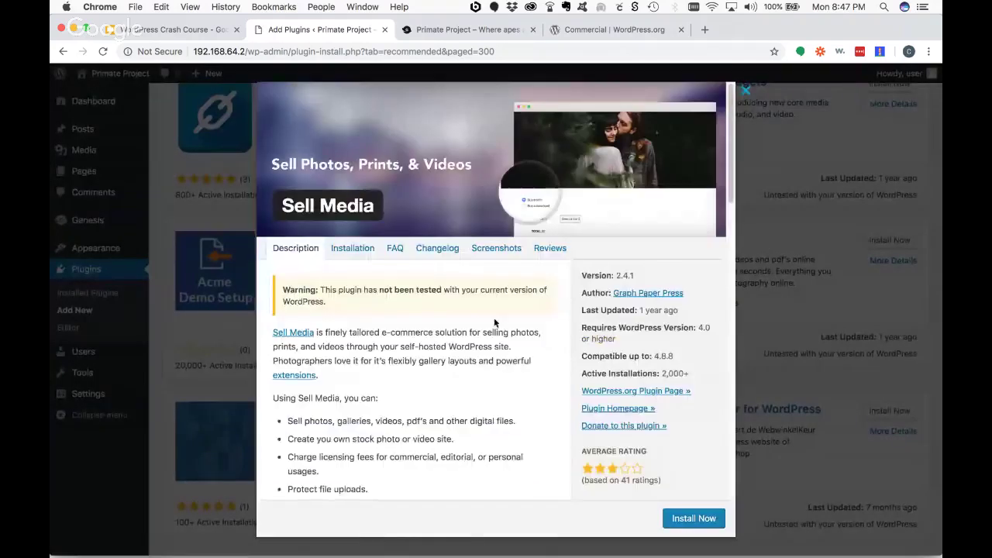
scroll(449, 325, "down", 6)
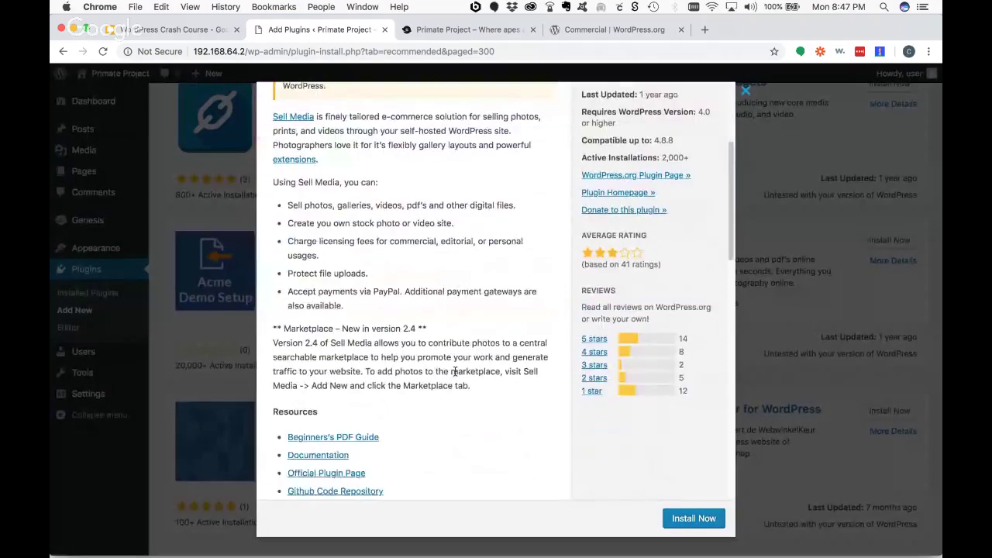
scroll(455, 370, "up", 6)
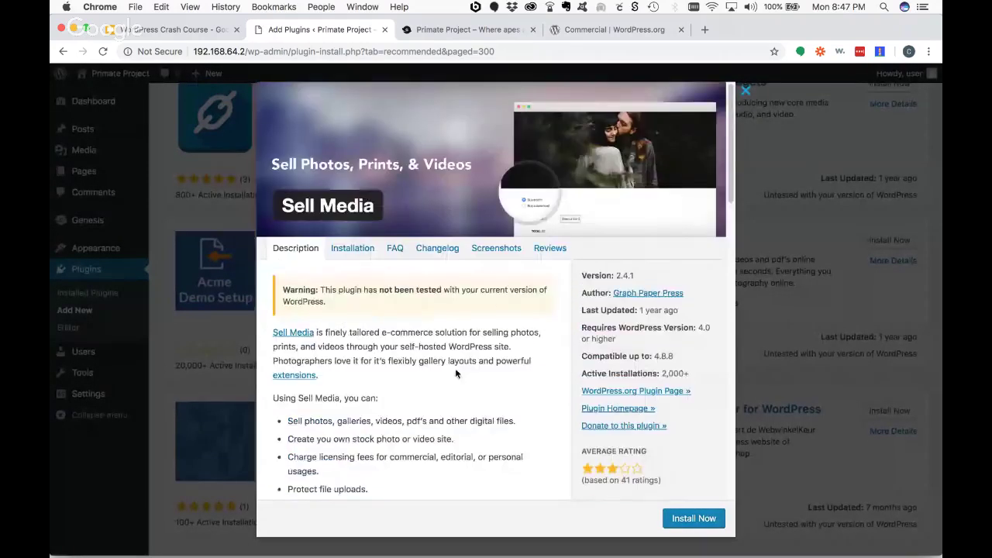
left_click(547, 250)
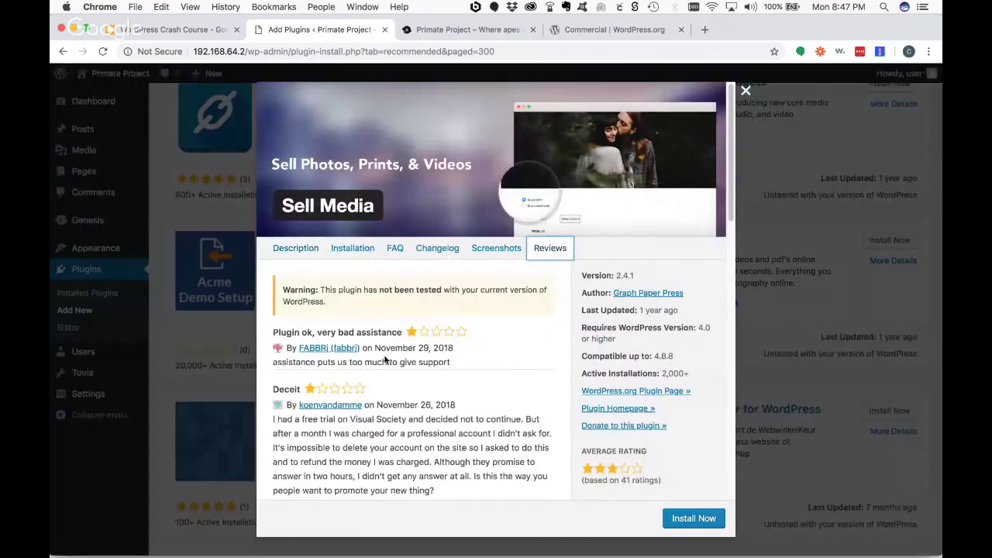
scroll(457, 371, "down", 3)
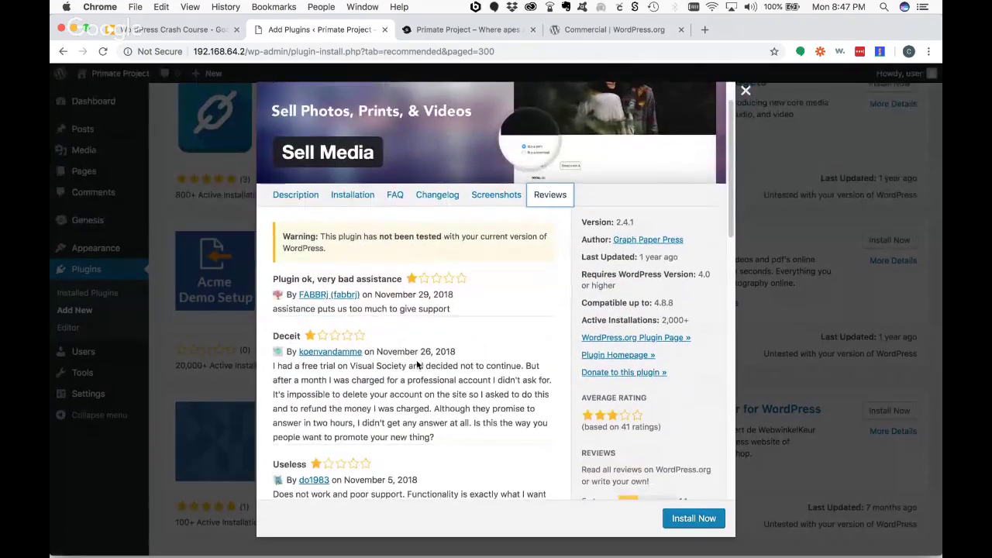
scroll(468, 366, "down", 5)
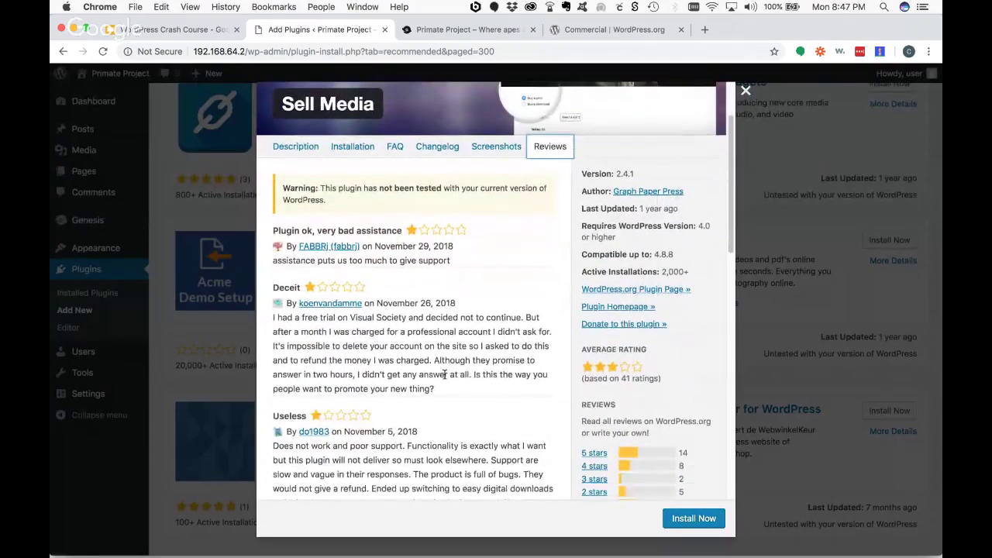
scroll(445, 383, "down", 5)
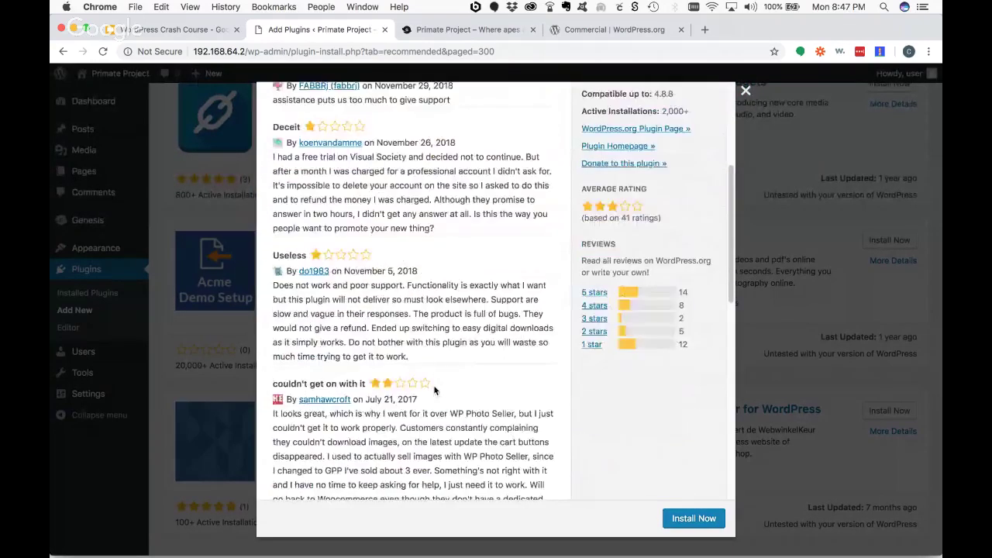
scroll(434, 391, "up", 10)
left_click(482, 250)
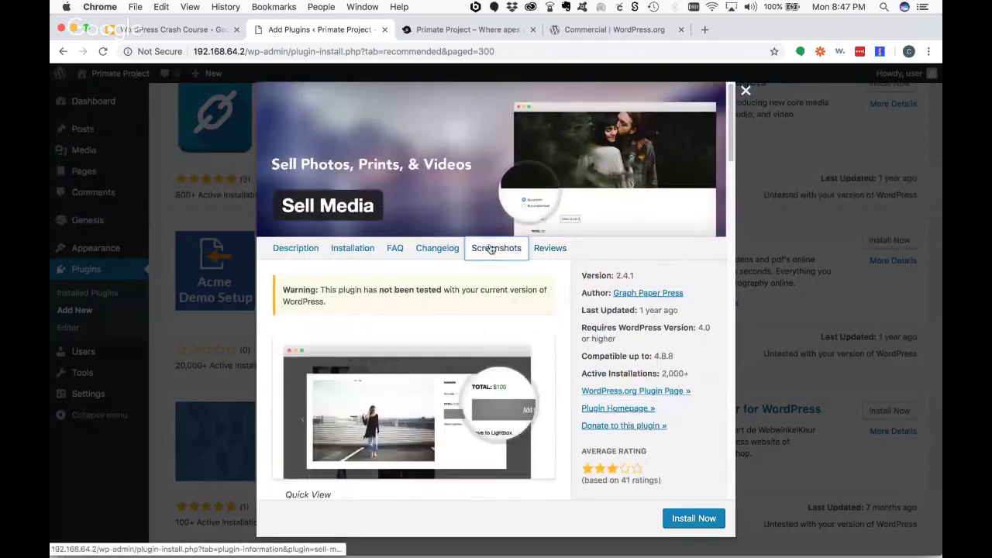
left_click(438, 251)
left_click(390, 249)
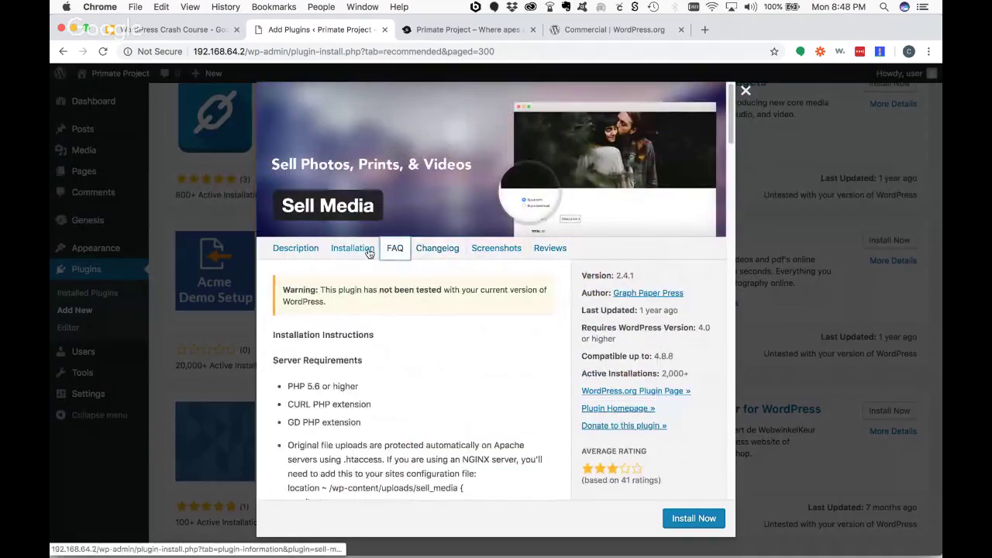
left_click(364, 249)
left_click(285, 251)
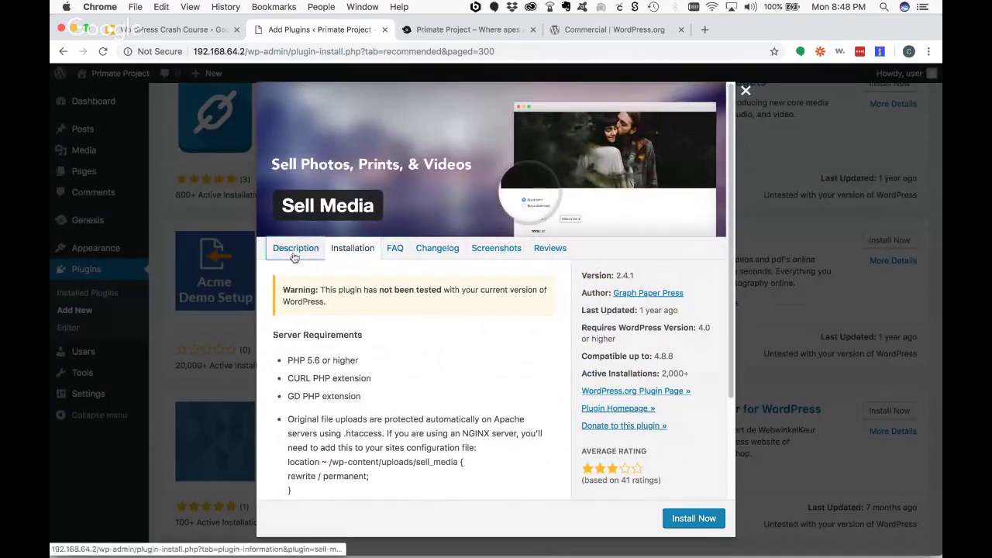
left_click(748, 92)
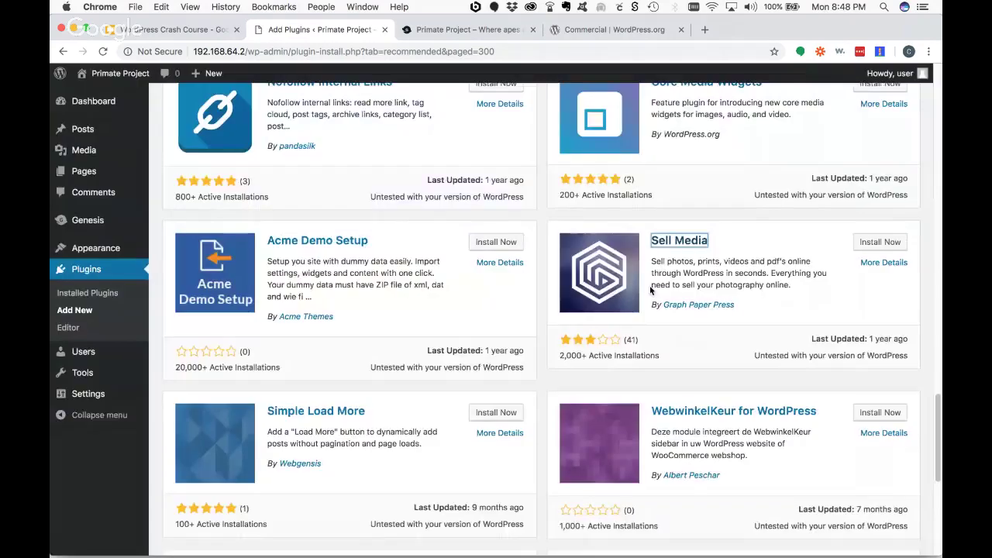
scroll(496, 377, "down", 5)
scroll(496, 377, "down", 2)
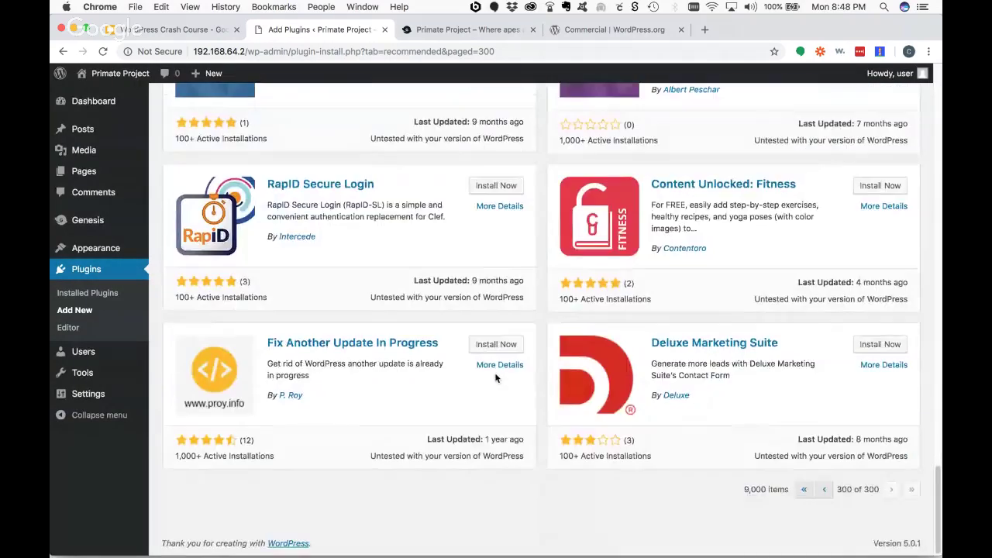
scroll(725, 360, "up", 8)
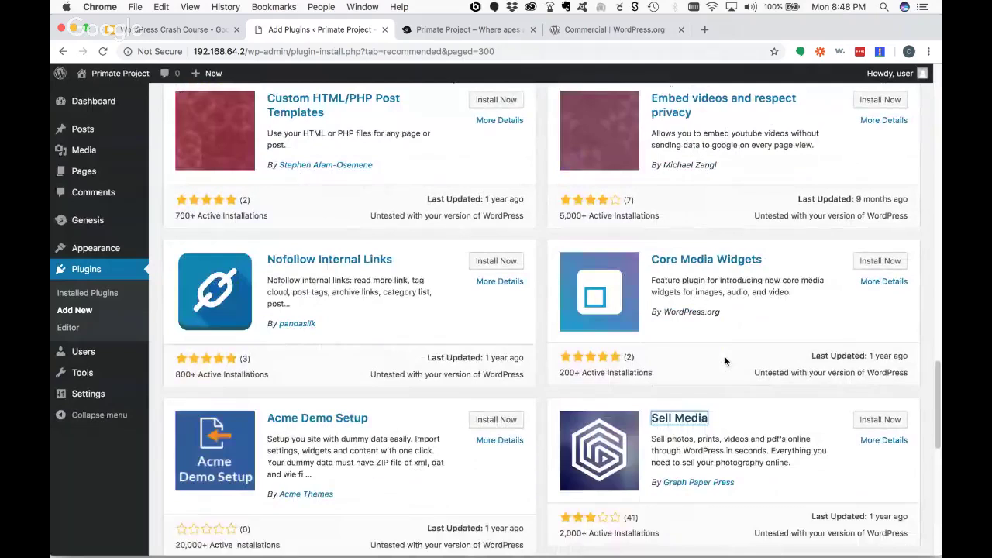
scroll(725, 360, "up", 15)
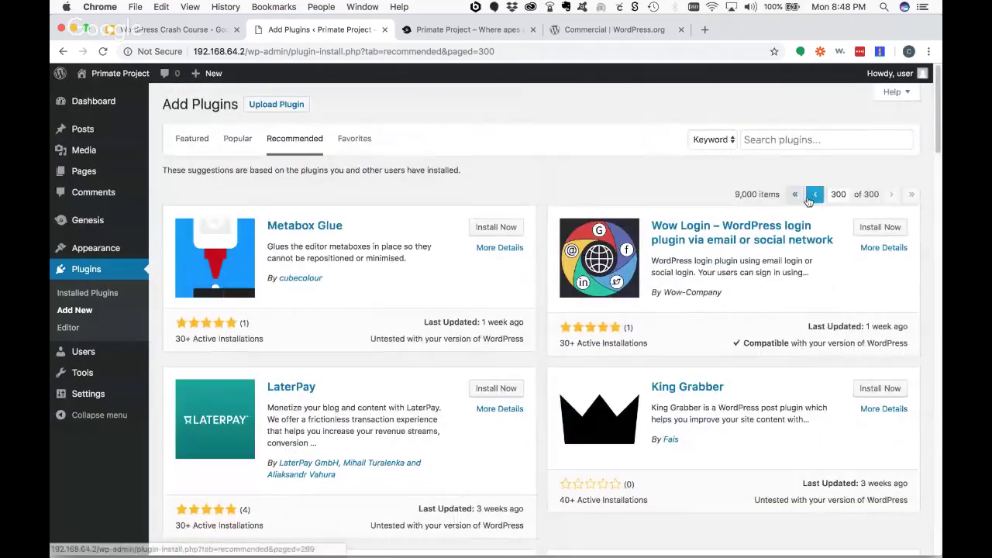
- Return to page 1 of recommendations and read WooCommerce's details and user reviews
left_click(793, 197)
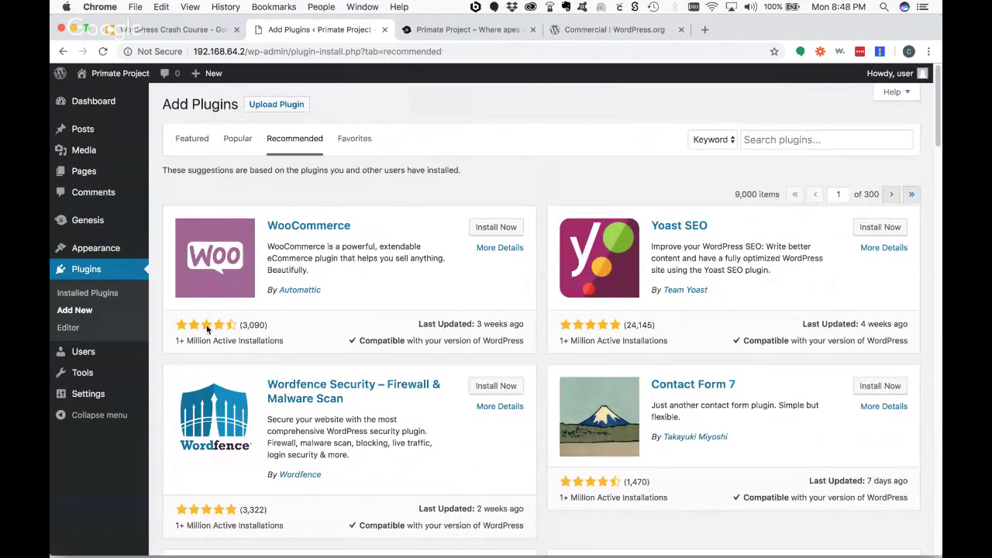
left_click(302, 227)
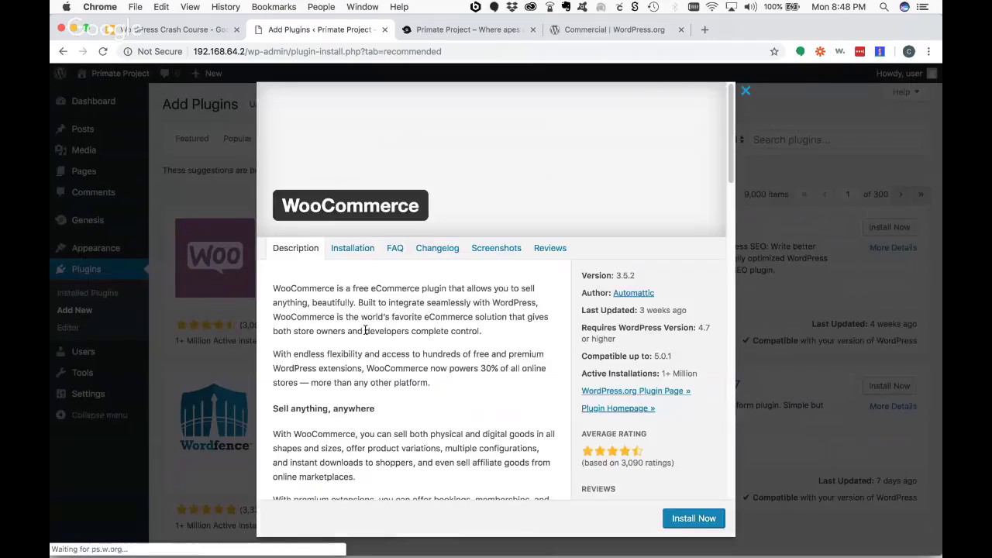
left_click(540, 250)
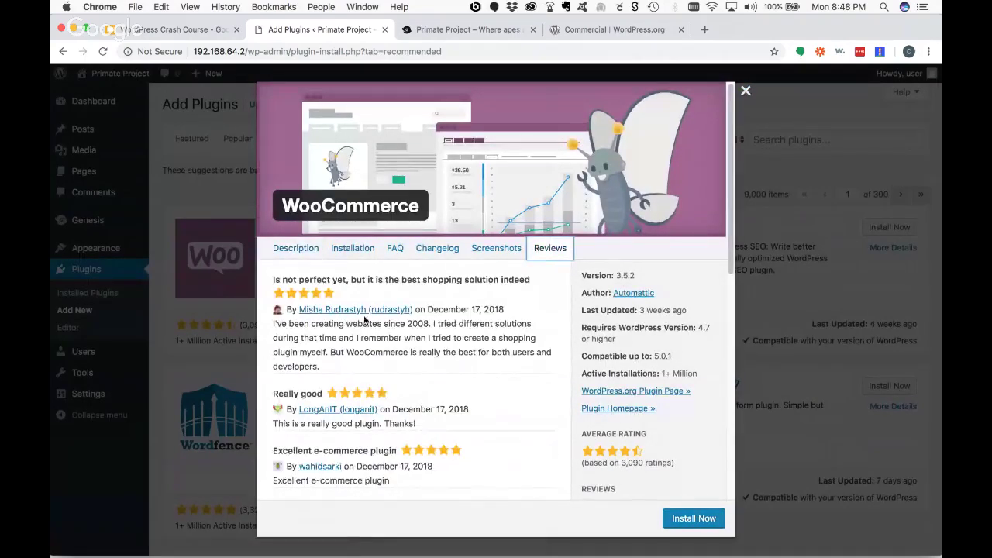
scroll(372, 315, "down", 5)
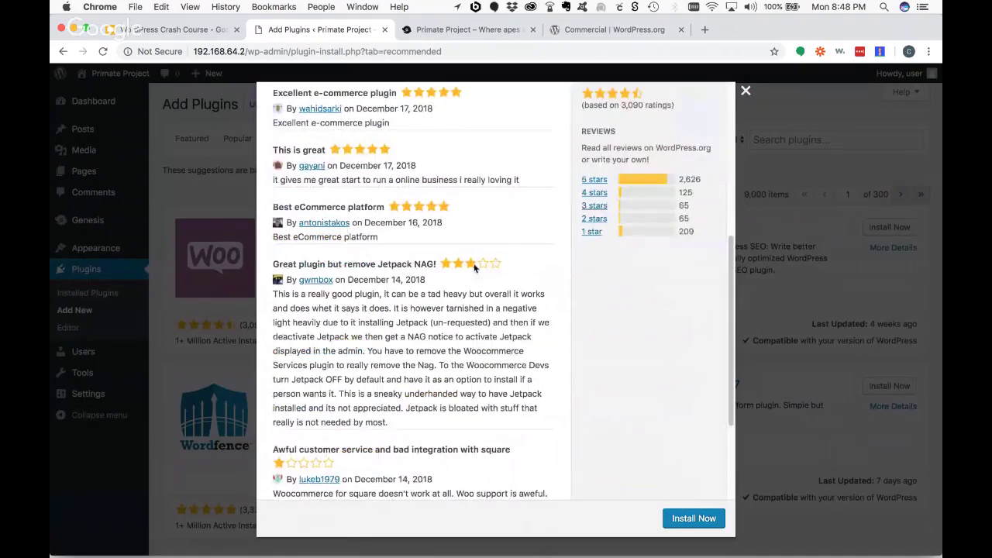
scroll(454, 332, "down", 3)
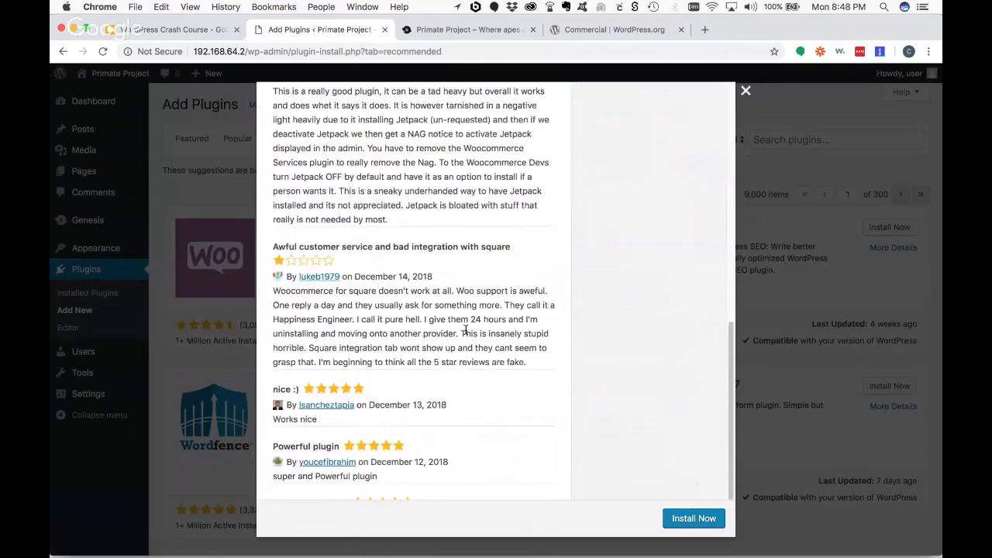
scroll(465, 328, "down", 1)
scroll(471, 317, "up", 3)
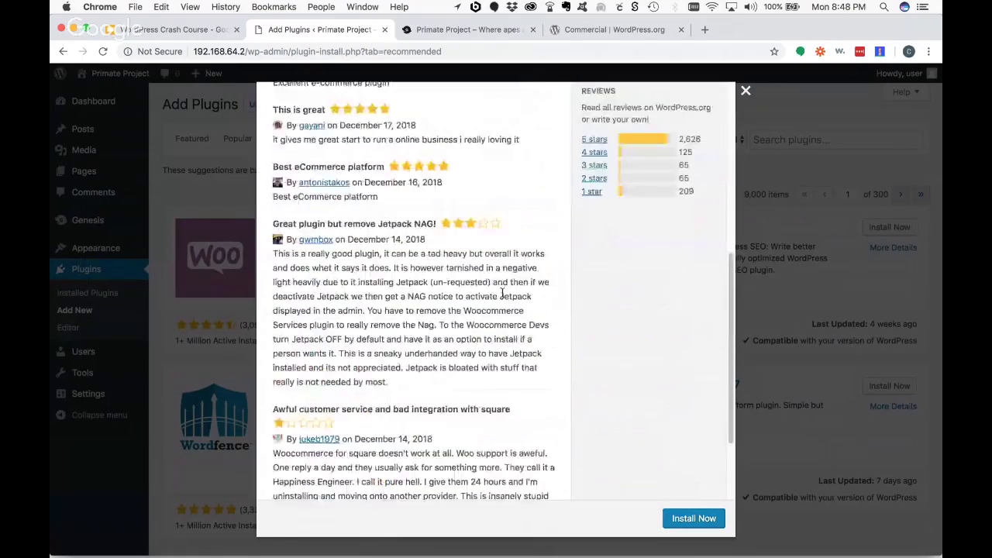
scroll(501, 293, "up", 3)
scroll(488, 278, "down", 5)
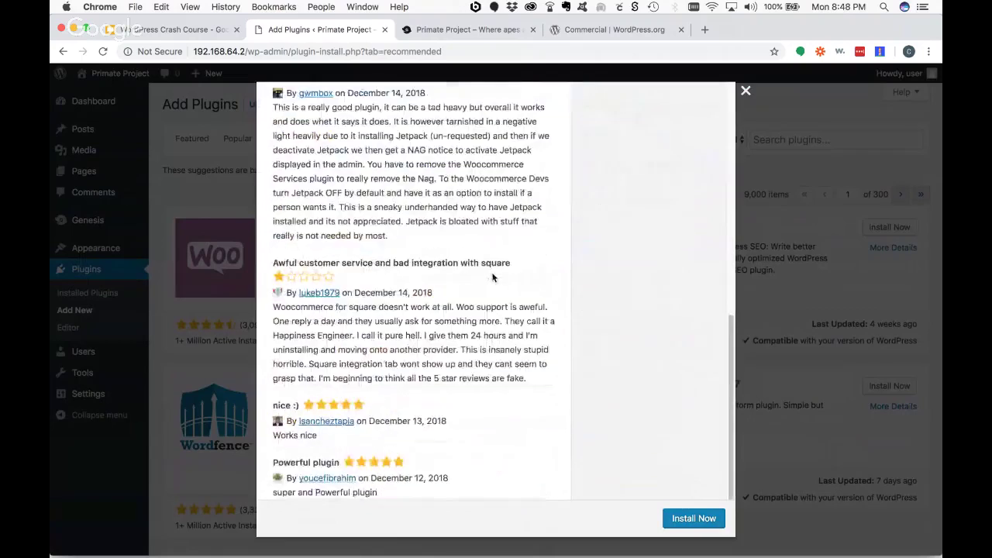
scroll(465, 280, "up", 4)
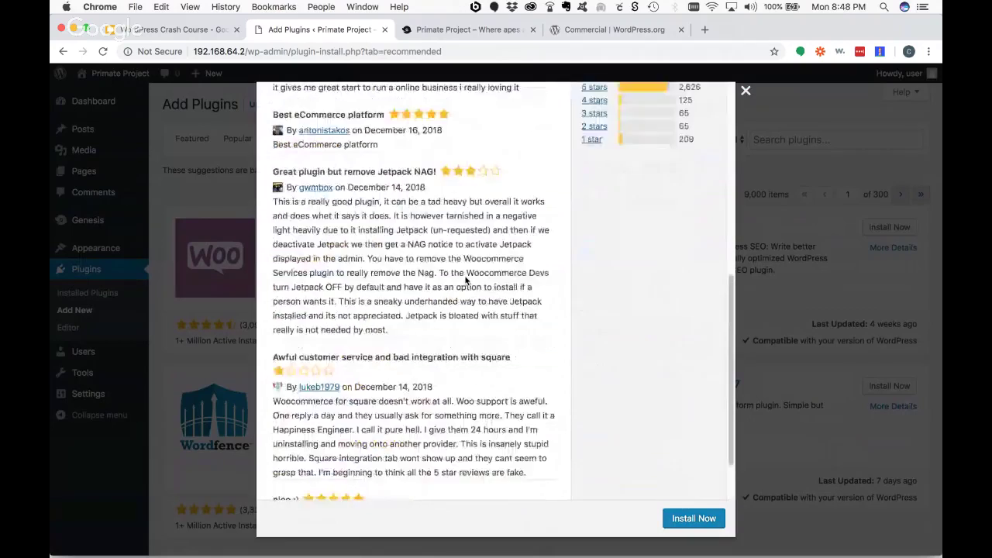
scroll(465, 281, "up", 5)
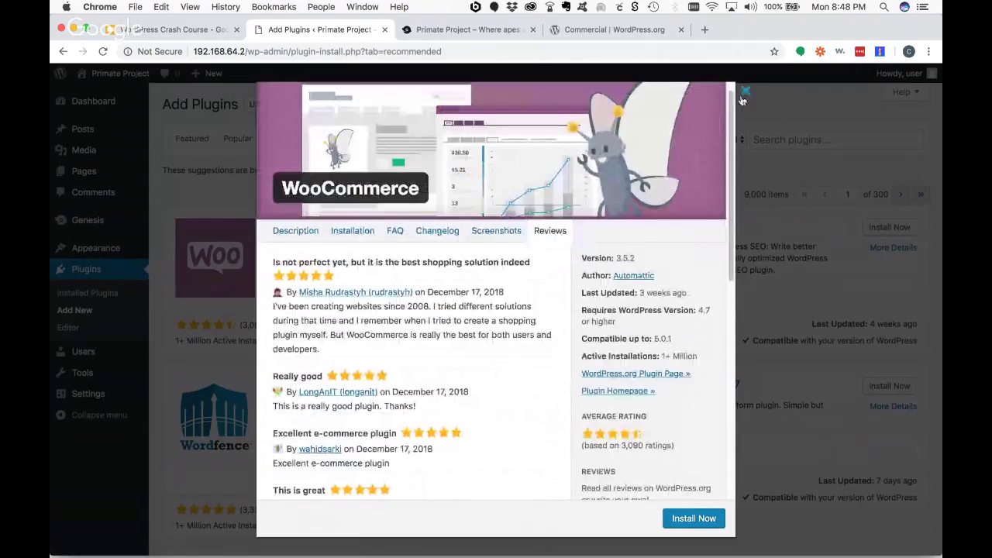
key("Escape")
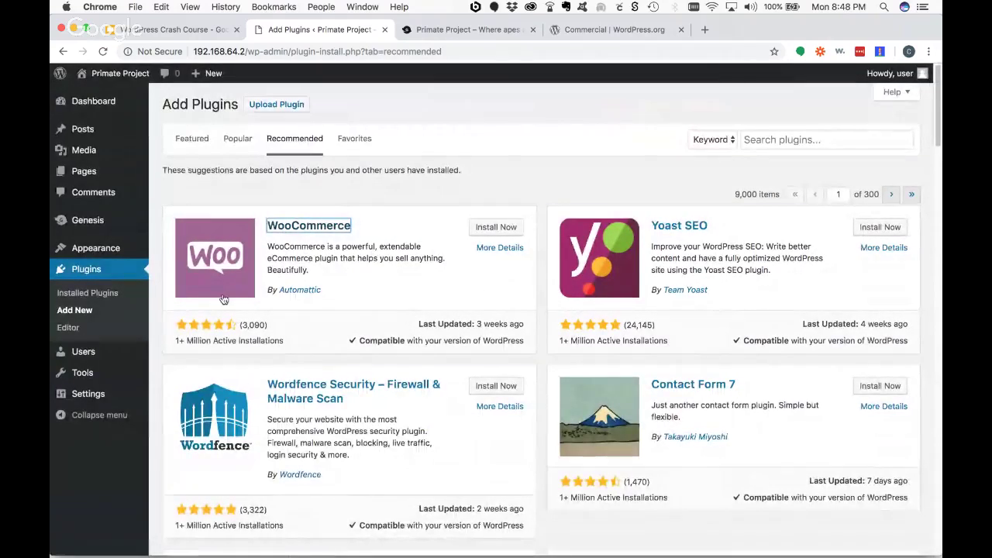
- Install WooCommerce and activate it
left_click(485, 228)
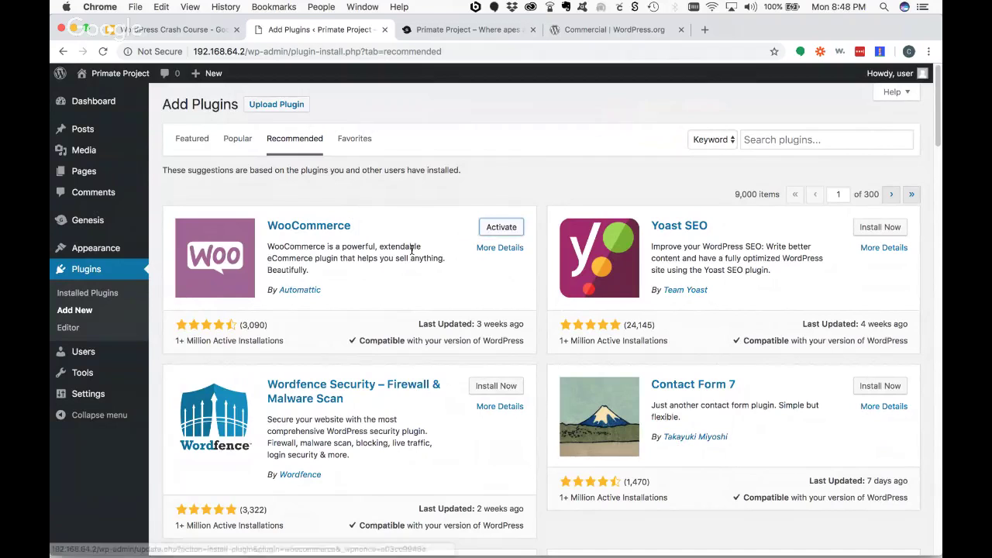
left_click(490, 232)
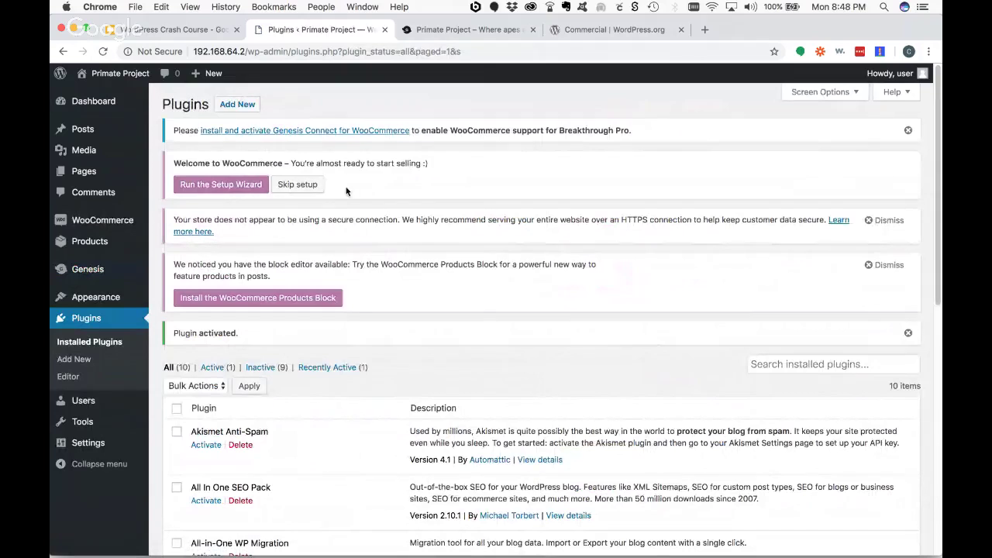
- Start the WooCommerce setup wizard and set the store country to United States
left_click(219, 185)
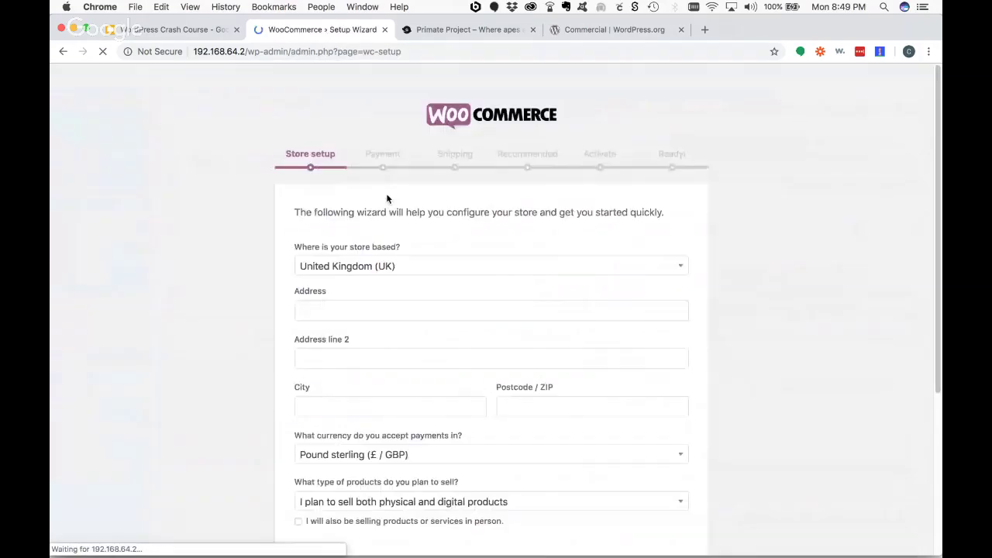
left_click(434, 271)
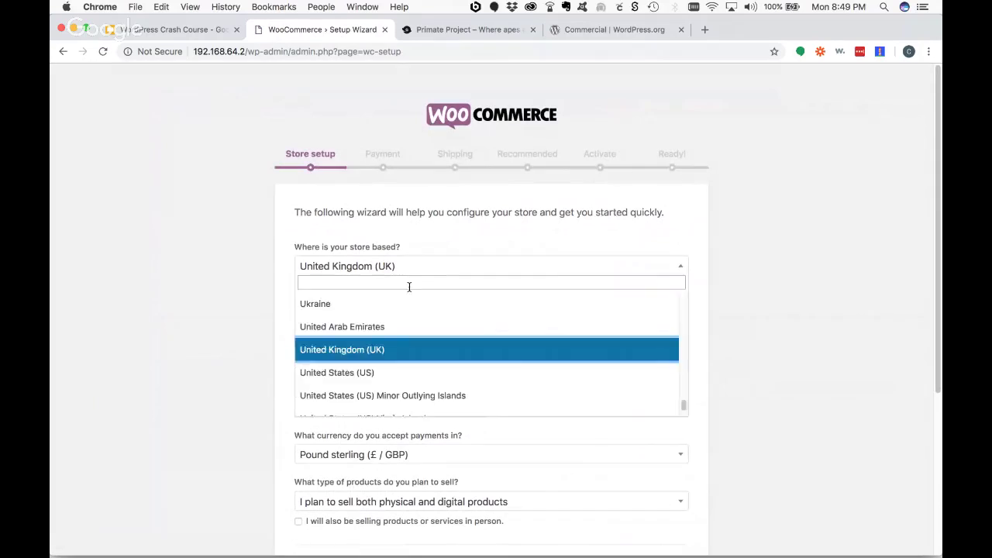
left_click(369, 364)
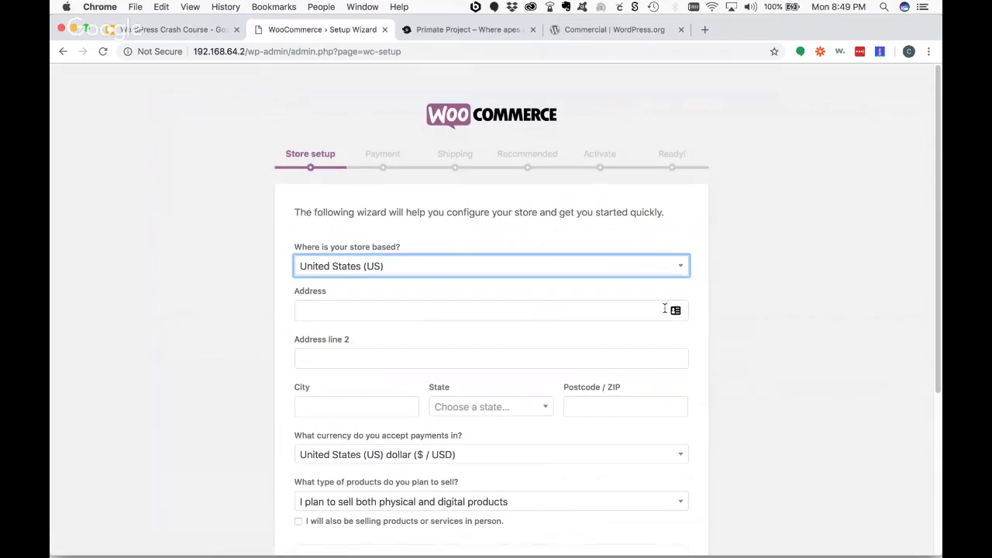
scroll(671, 310, "down", 5)
left_click(490, 464)
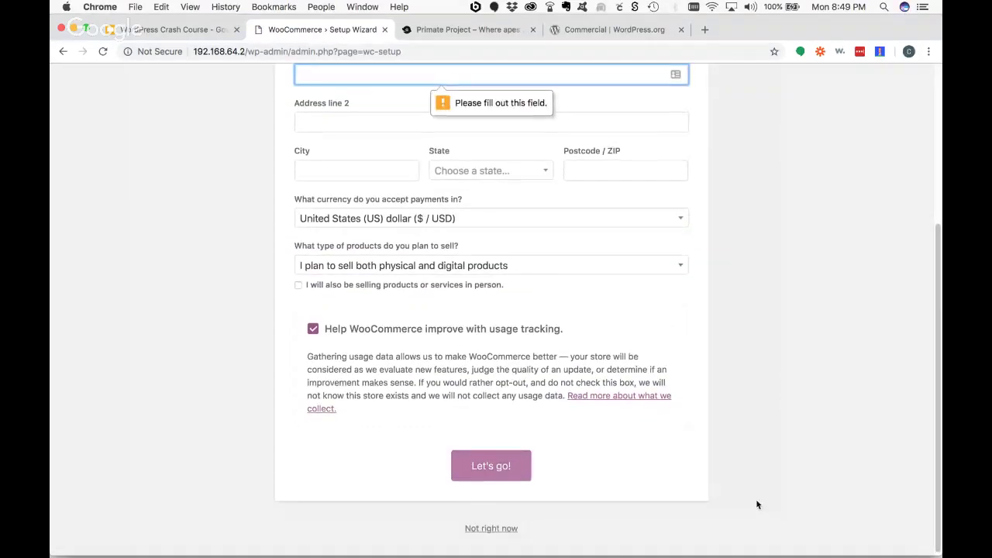
- Enter placeholder address lines 'aaa', city 'aa', and state Maryland
type("aaa")
key("Tab")
type("aaa")
key("Tab")
type("aa")
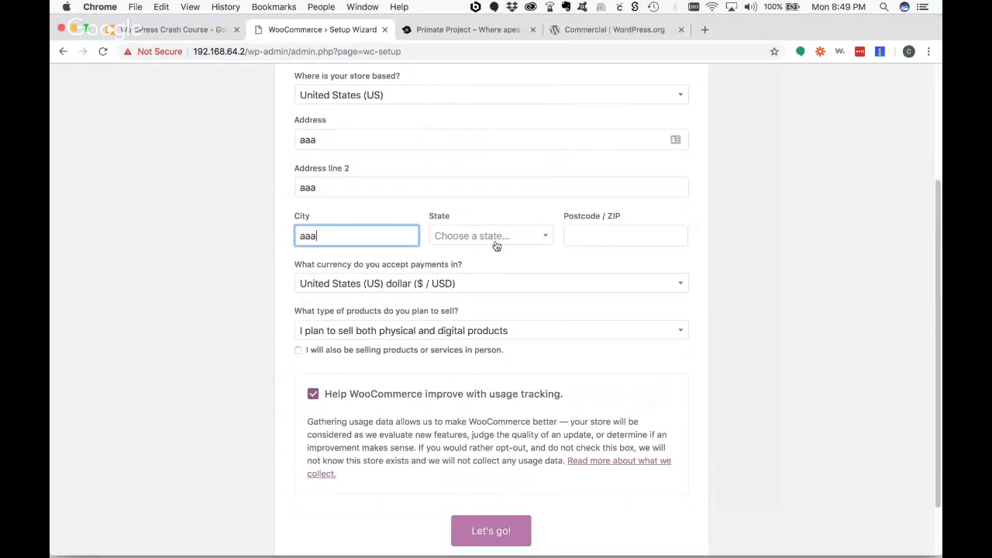
left_click(496, 246)
type("m")
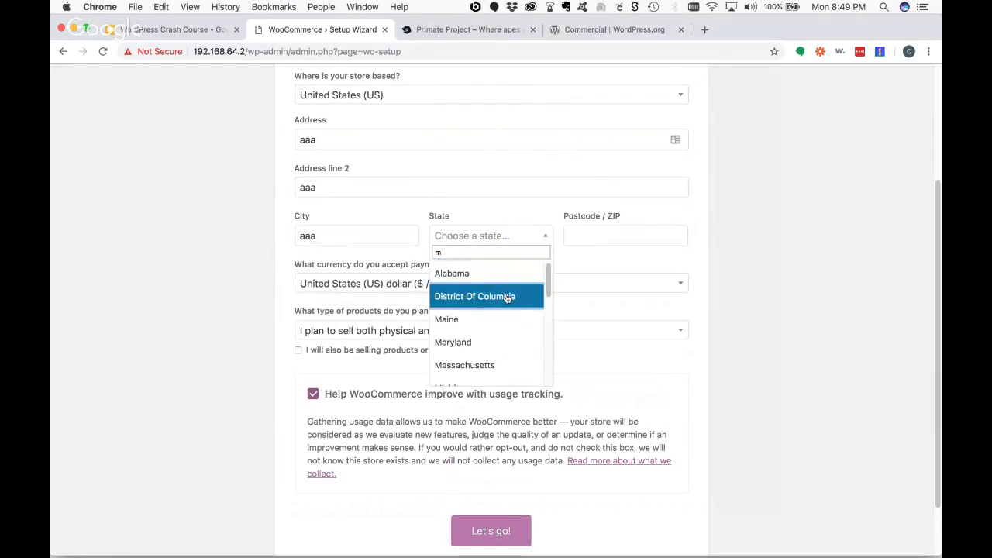
scroll(507, 297, "down", 3)
scroll(500, 293, "up", 1)
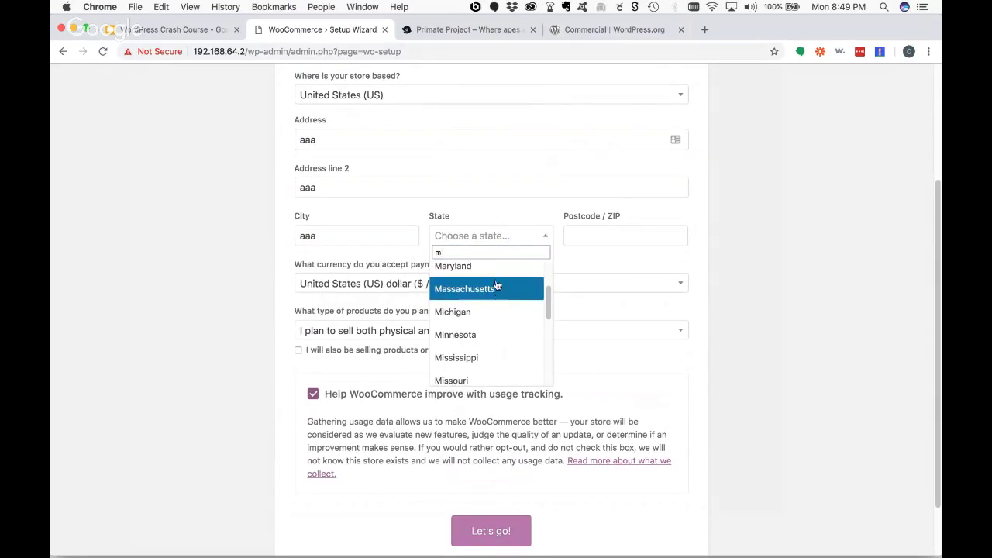
left_click(494, 269)
- Enter postcode 21114 and submit the store details
left_click(480, 545)
type("21114")
key("Tab")
left_click(511, 530)
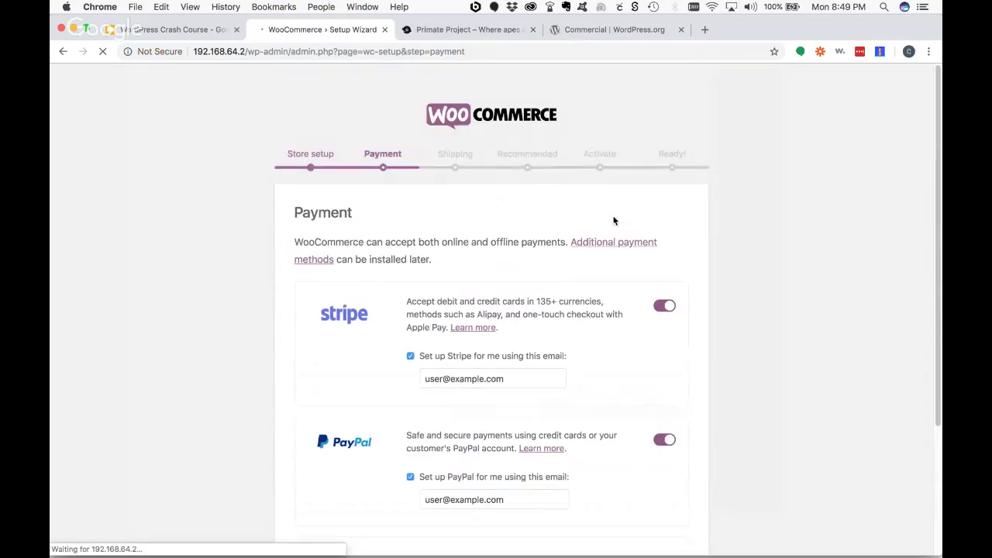
- Keep the default payment options and continue past the Payment step
scroll(698, 264, "down", 2)
scroll(704, 265, "down", 1)
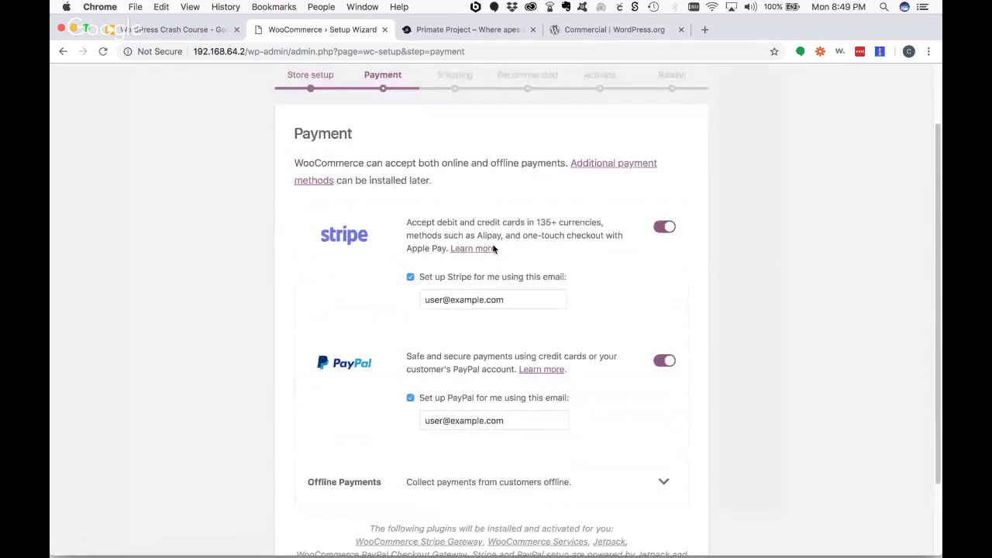
scroll(801, 263, "down", 3)
left_click(503, 515)
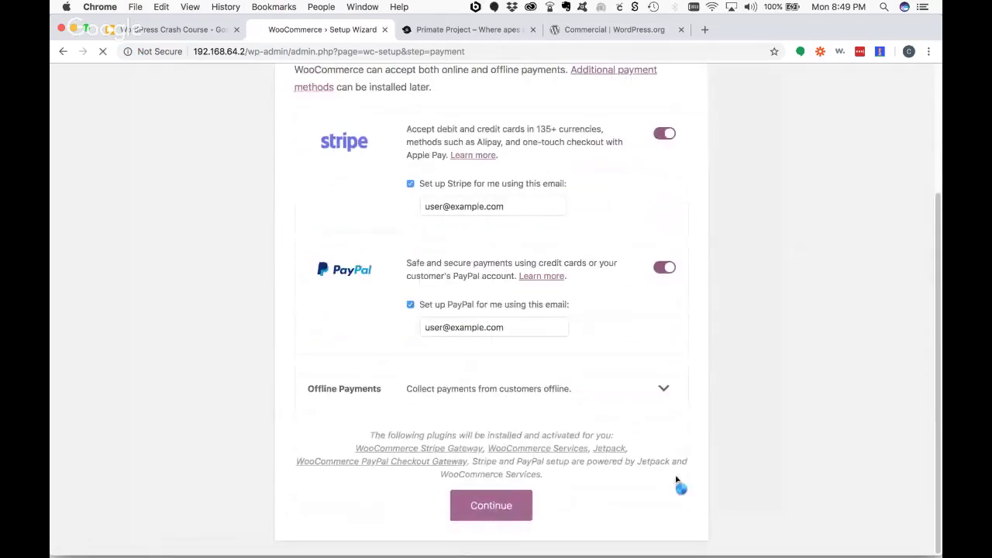
- Switch off both flat-rate shipping options and pass the Recommended step
scroll(700, 441, "down", 5)
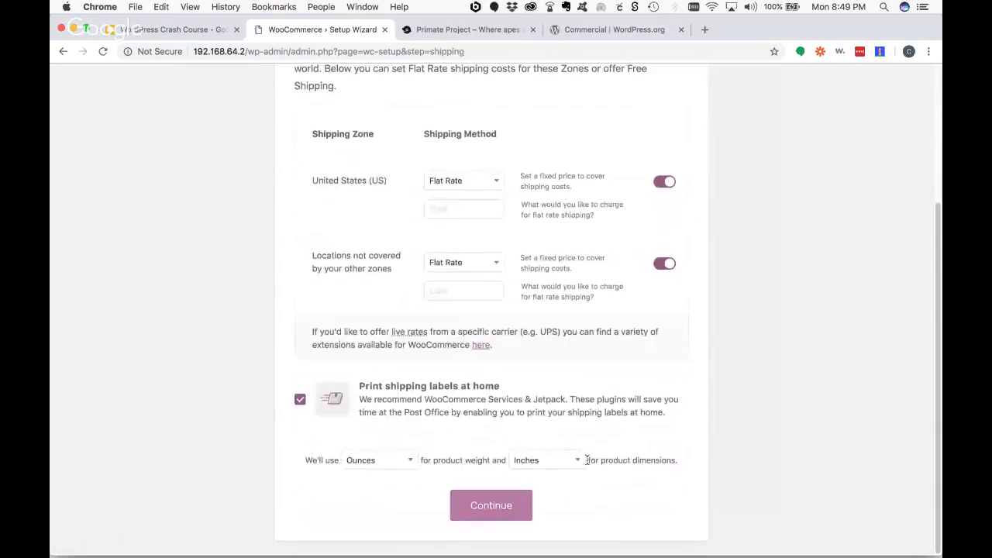
left_click(498, 519)
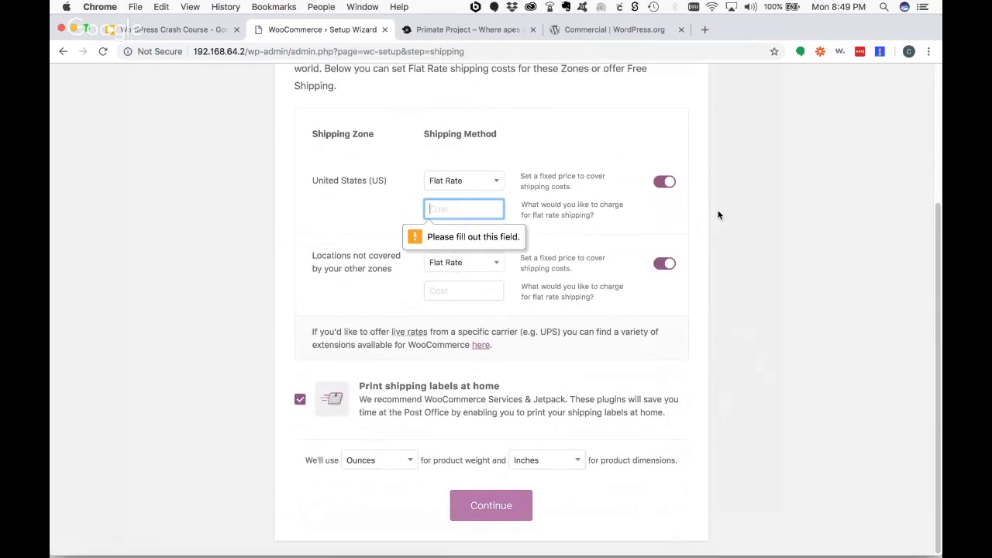
left_click(661, 184)
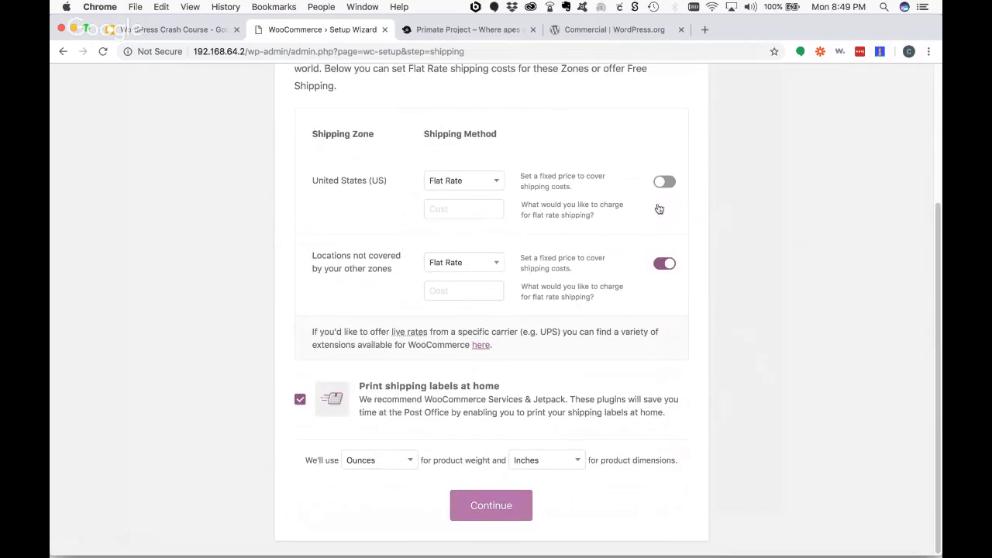
left_click(662, 265)
left_click(500, 505)
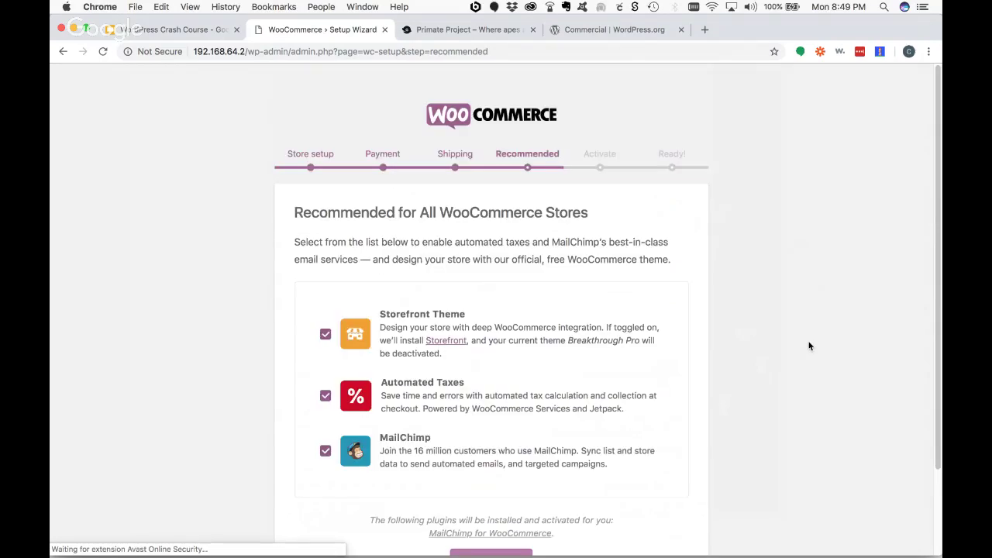
scroll(809, 345, "down", 3)
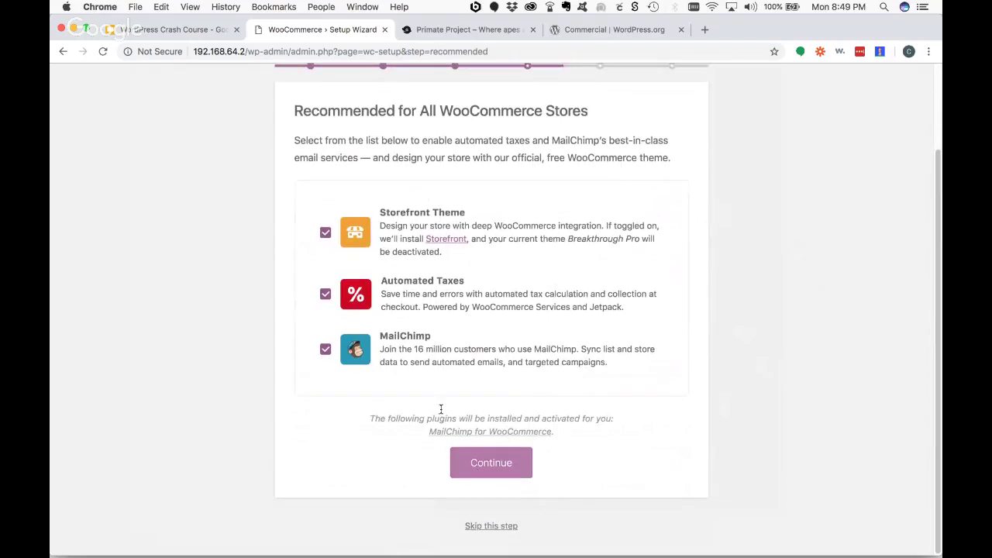
left_click(485, 464)
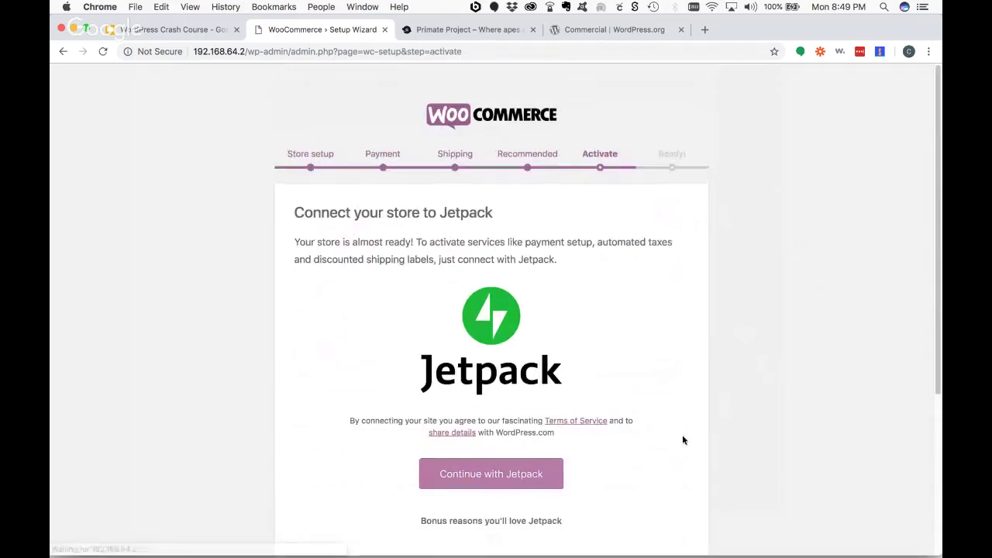
- Attempt the Jetpack connection, then finish store setup despite its error
scroll(689, 418, "down", 5)
scroll(698, 396, "down", 1)
scroll(698, 396, "up", 5)
left_click(534, 475)
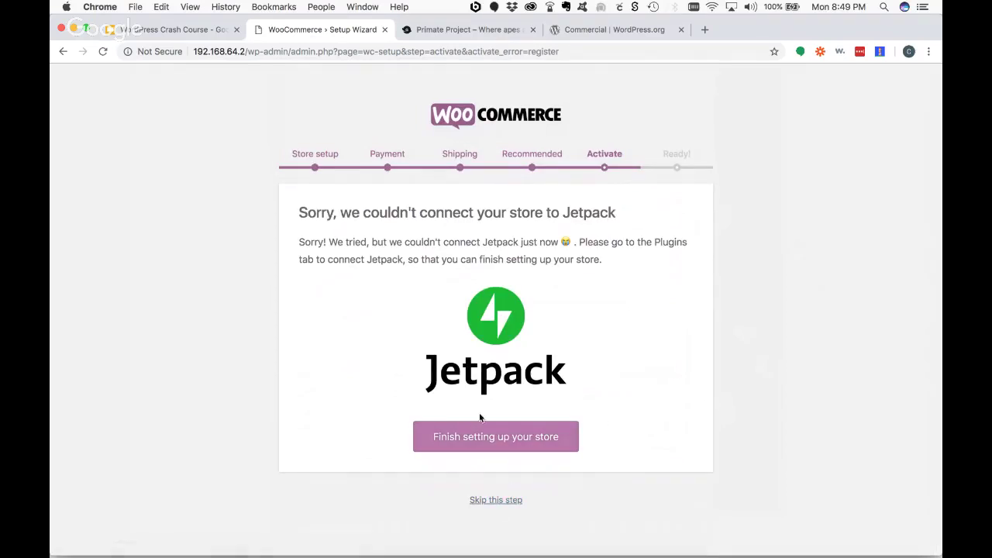
left_click(482, 501)
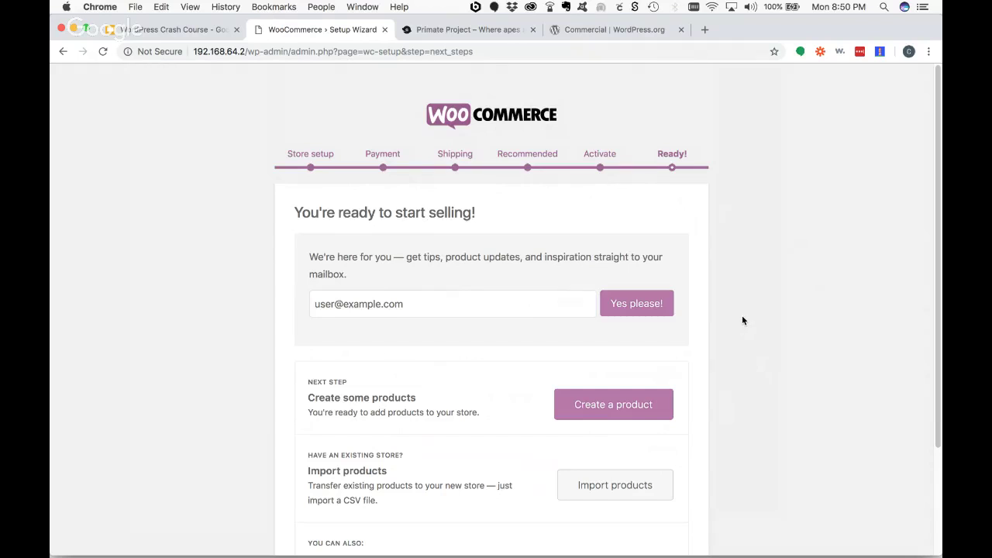
scroll(742, 320, "down", 3)
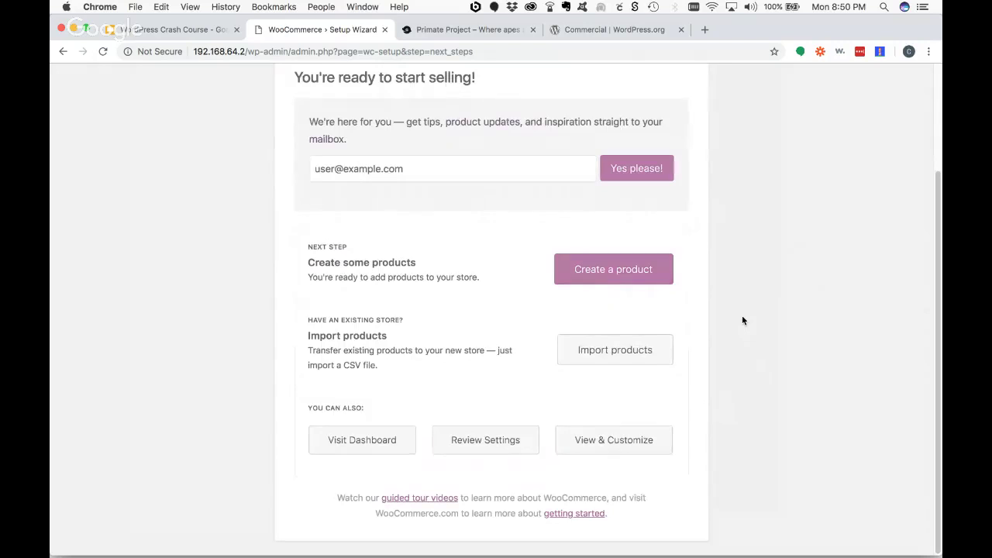
scroll(741, 320, "up", 3)
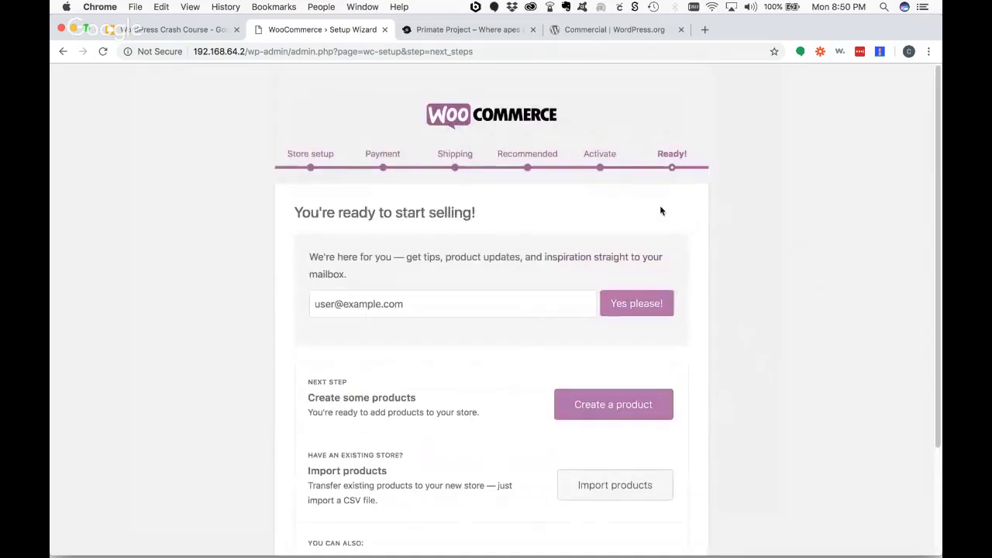
scroll(800, 302, "down", 3)
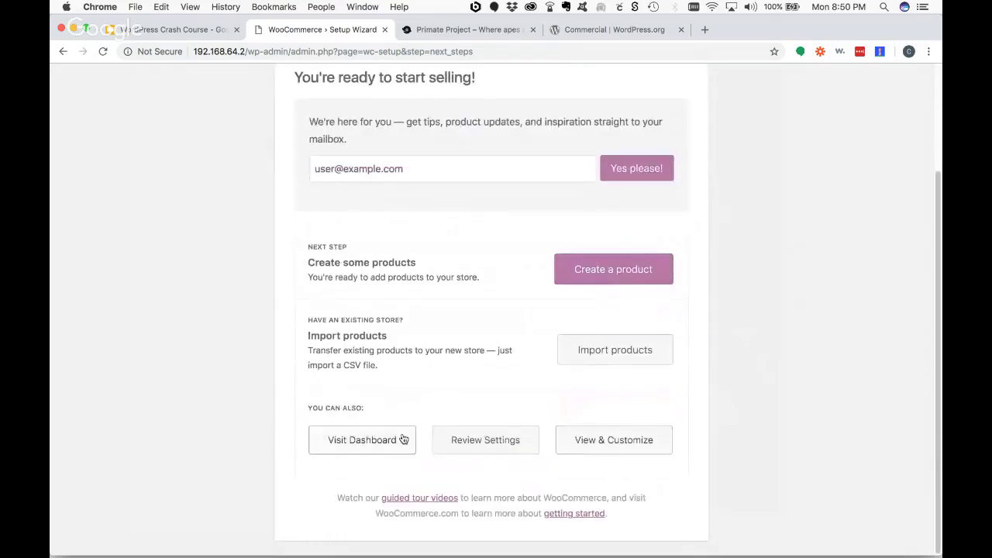
- Go from the dashboard to WooCommerce's All Products list, currently empty
left_click(365, 441)
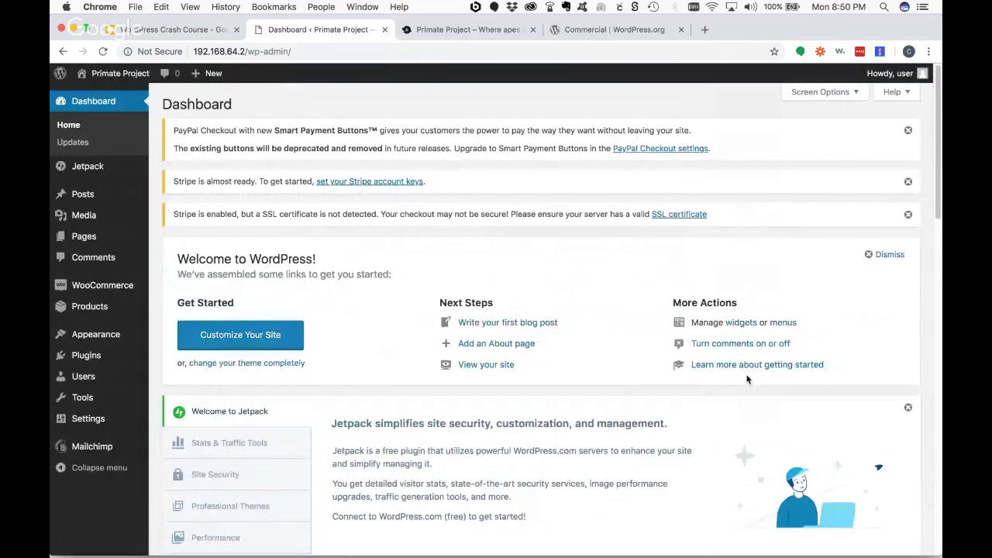
mouse_move(104, 292)
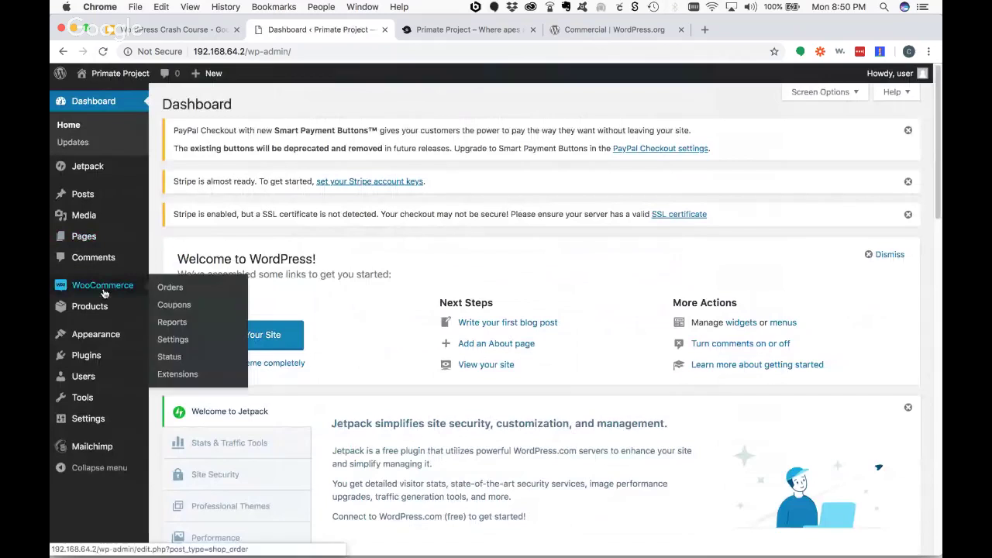
mouse_move(147, 308)
left_click(168, 326)
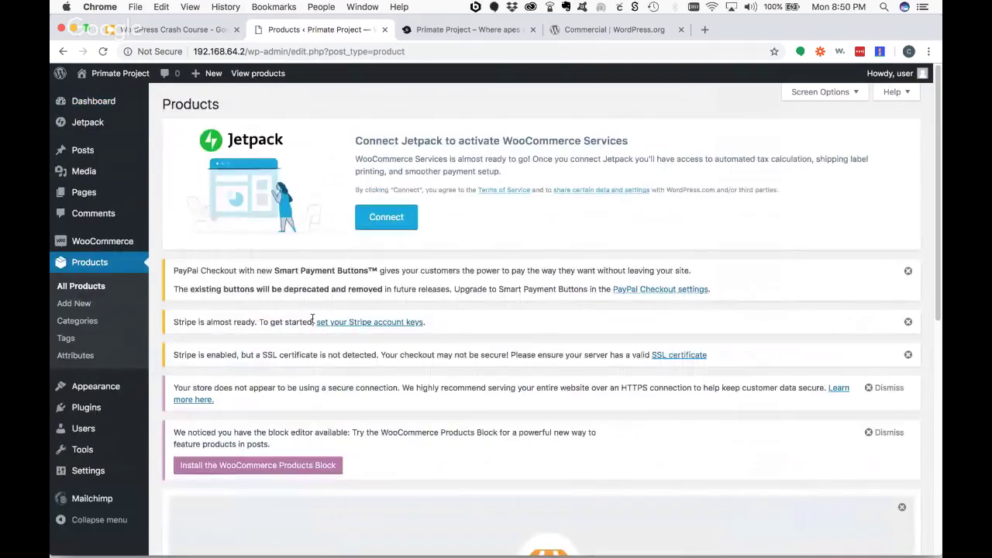
scroll(361, 333, "down", 10)
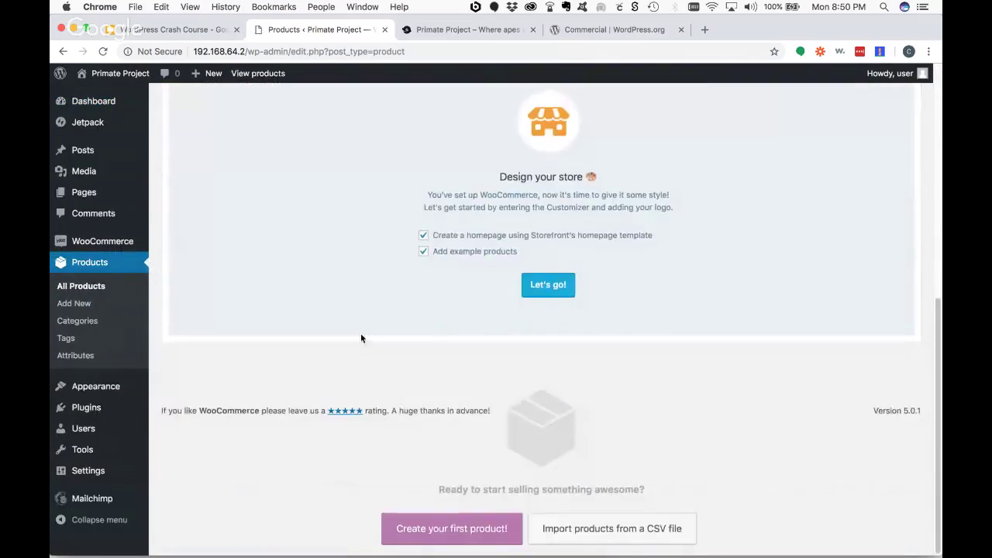
scroll(360, 336, "up", 8)
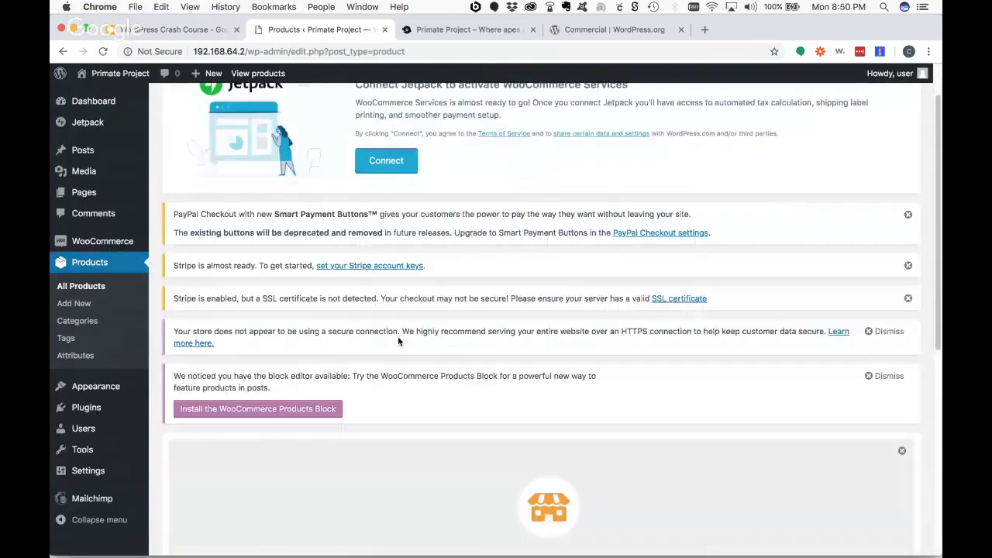
left_click(79, 288)
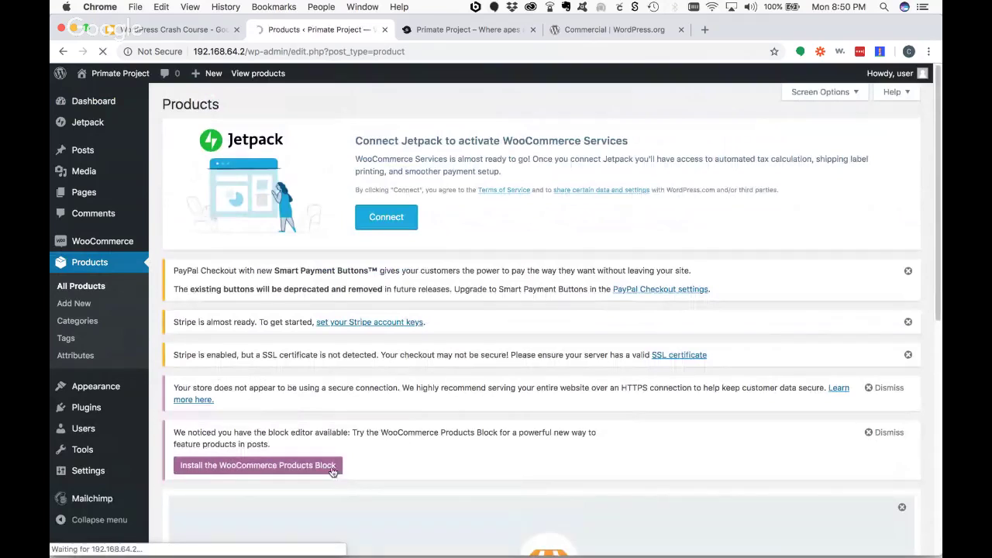
- Install and activate the WooCommerce Blocks 1.2.0 products block plugin
left_click(310, 466)
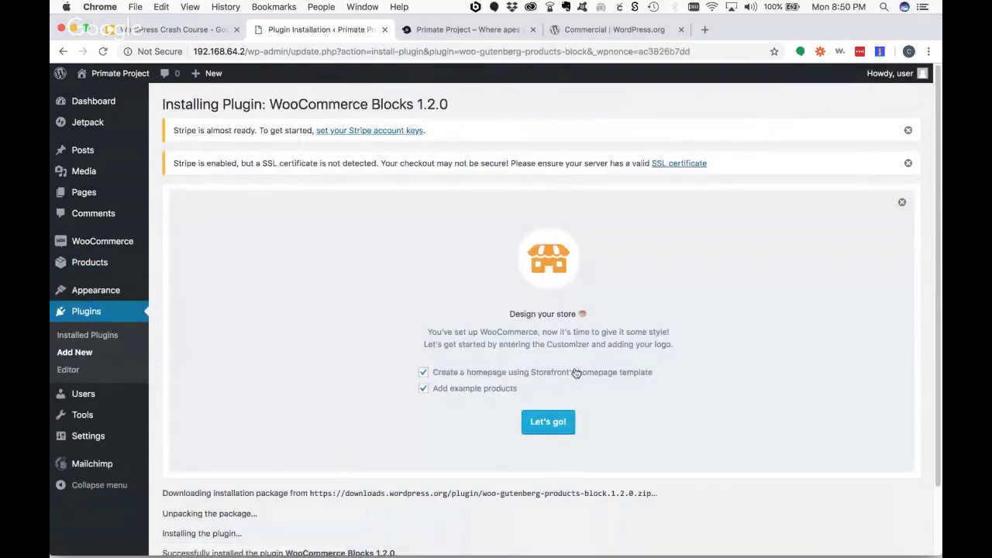
scroll(550, 341, "down", 2)
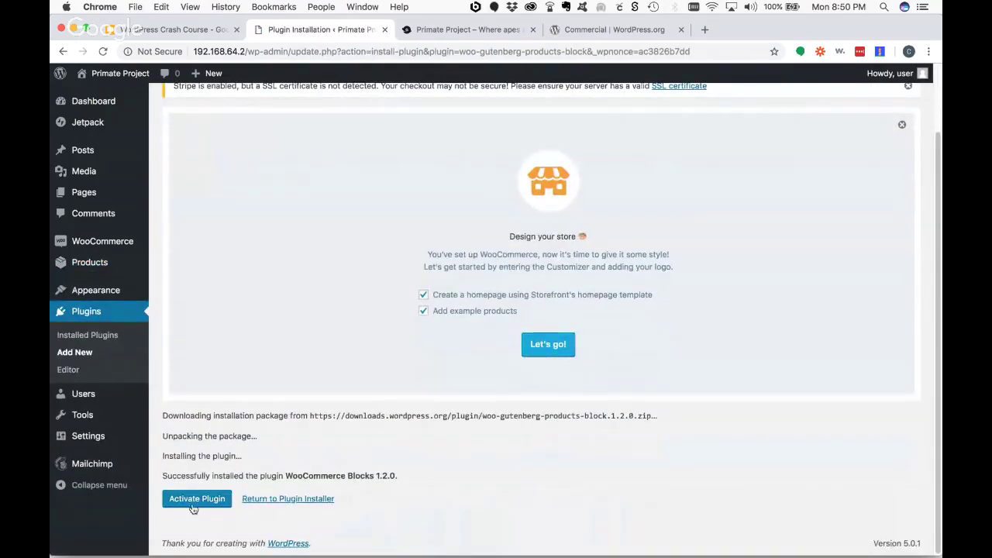
left_click(321, 499)
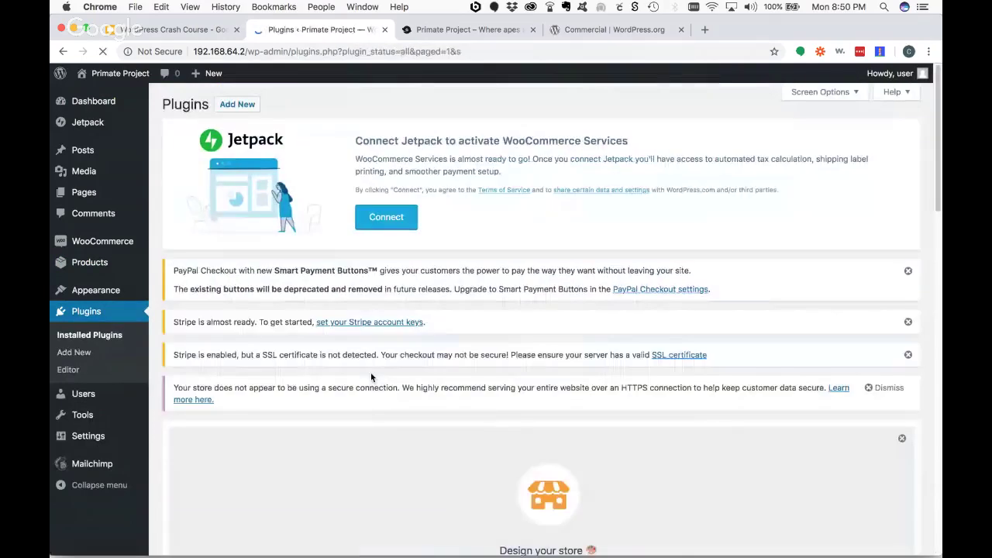
scroll(370, 372, "down", 3)
scroll(371, 372, "down", 4)
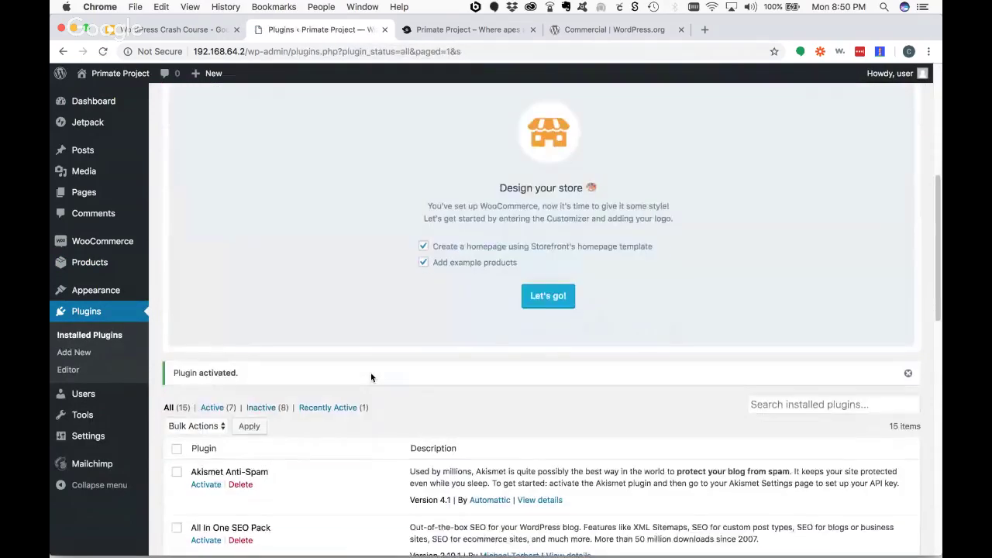
scroll(371, 372, "up", 6)
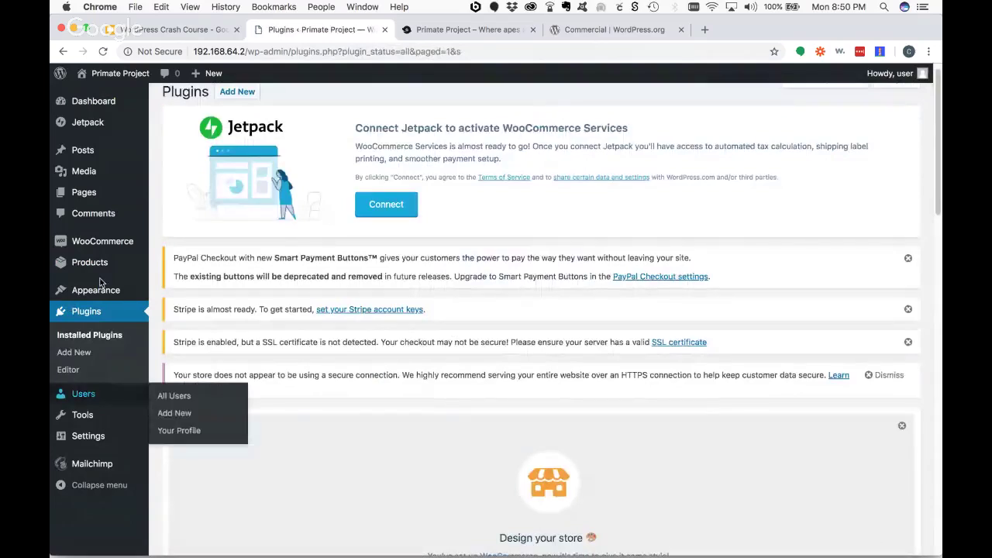
- Return to All Products and start a new product
mouse_move(96, 266)
left_click(158, 273)
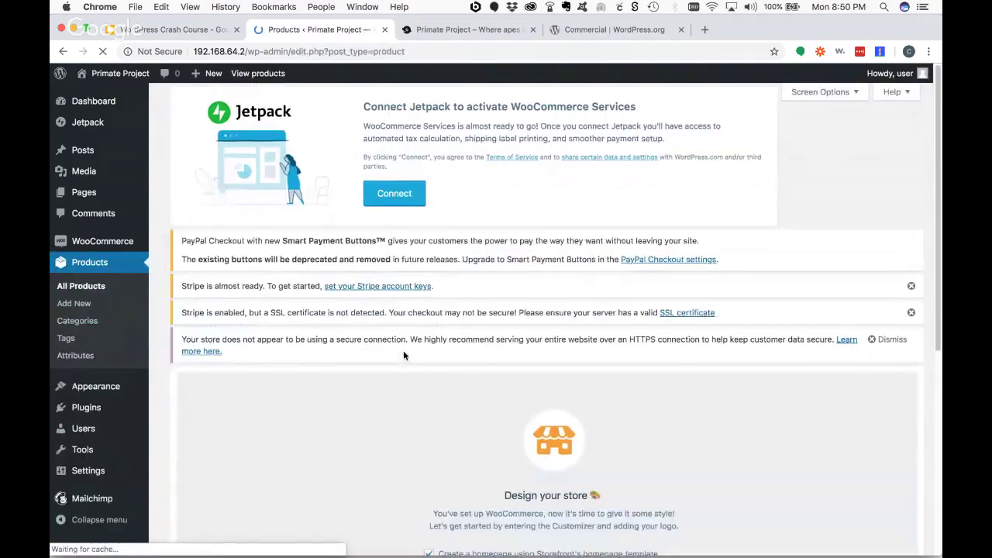
scroll(397, 338, "down", 2)
left_click(74, 303)
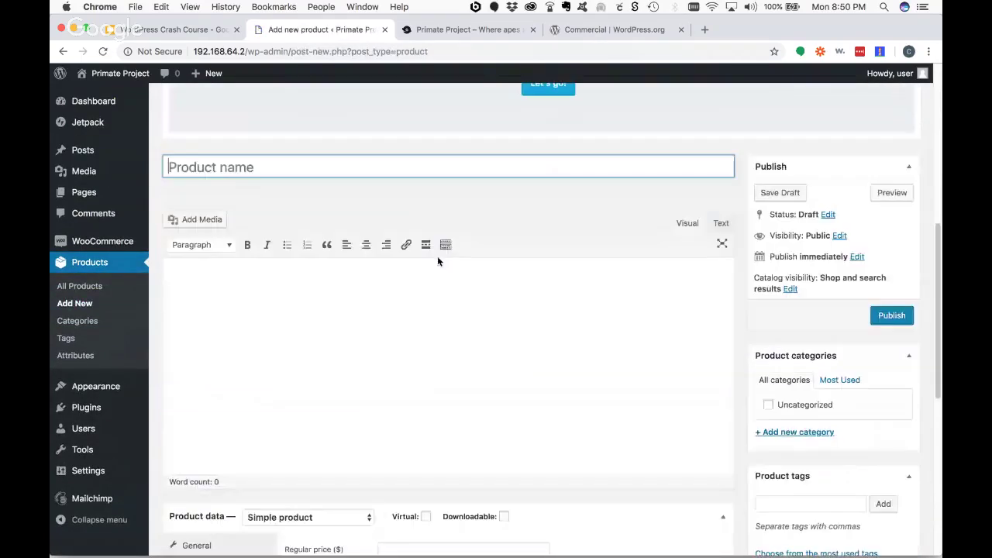
- Place the caret in the new product's description and scroll through the empty product form
left_click(394, 306)
scroll(520, 343, "down", 5)
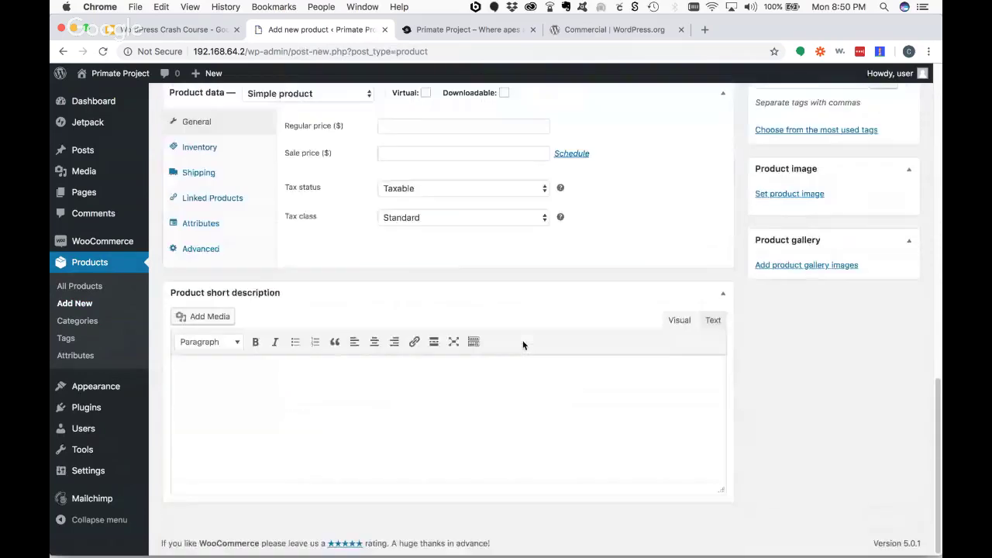
scroll(521, 343, "up", 3)
scroll(500, 359, "down", 2)
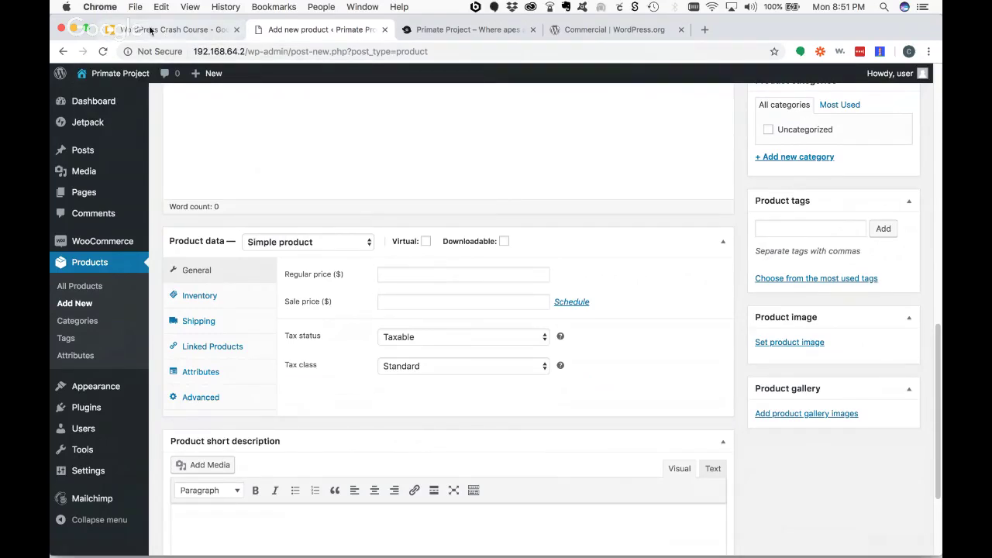
- Load woocommerce.com in a new browser tab
left_click(188, 31)
key("super+t")
type("woocommerce.com")
key("Return")
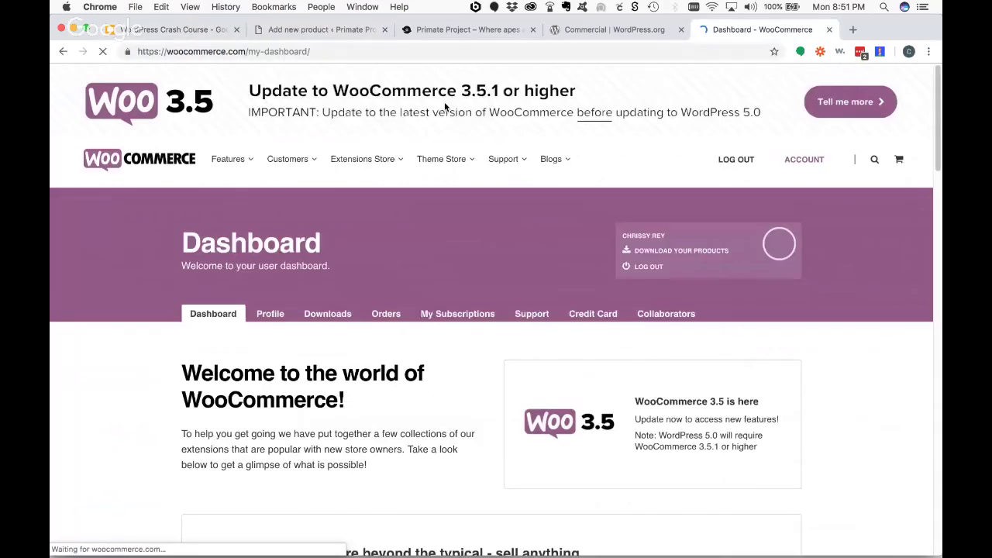
- Browse the All Extensions catalogue, with PayPal Checkout and popular picks
mouse_move(347, 161)
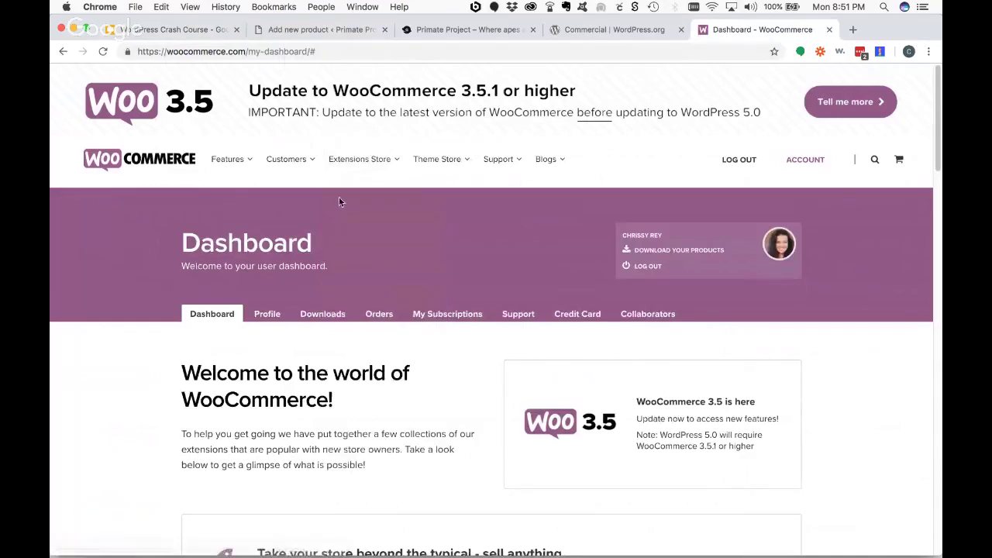
left_click(340, 200)
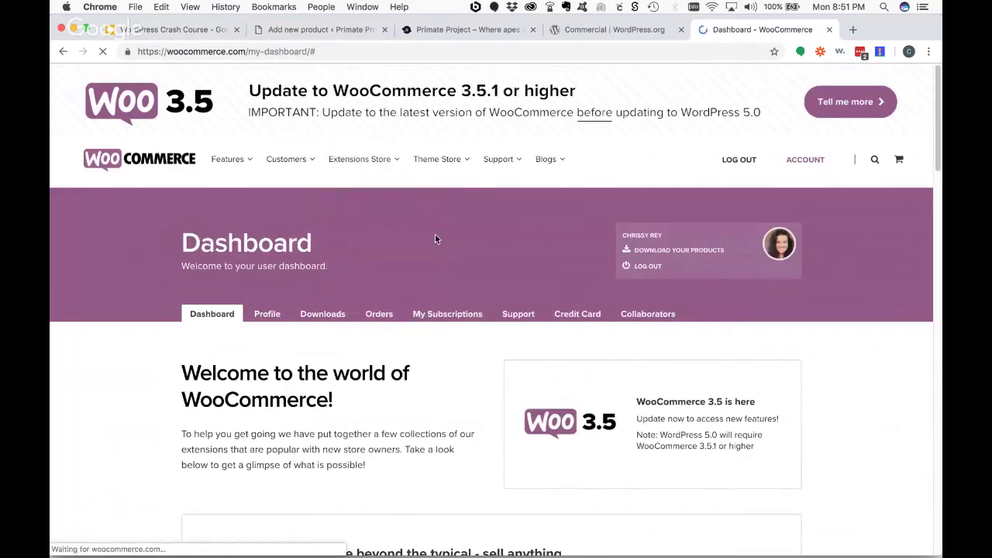
scroll(496, 271, "down", 5)
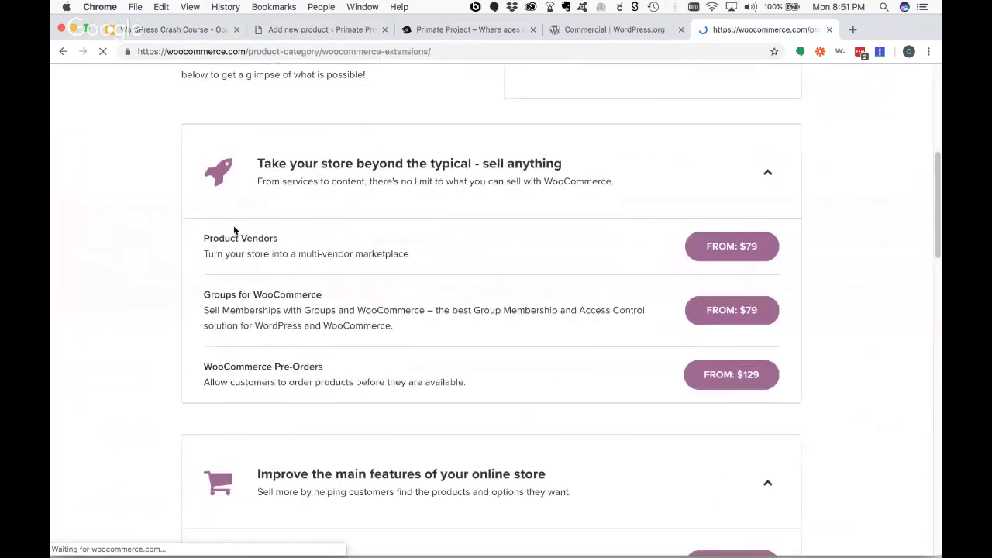
scroll(483, 293, "down", 3)
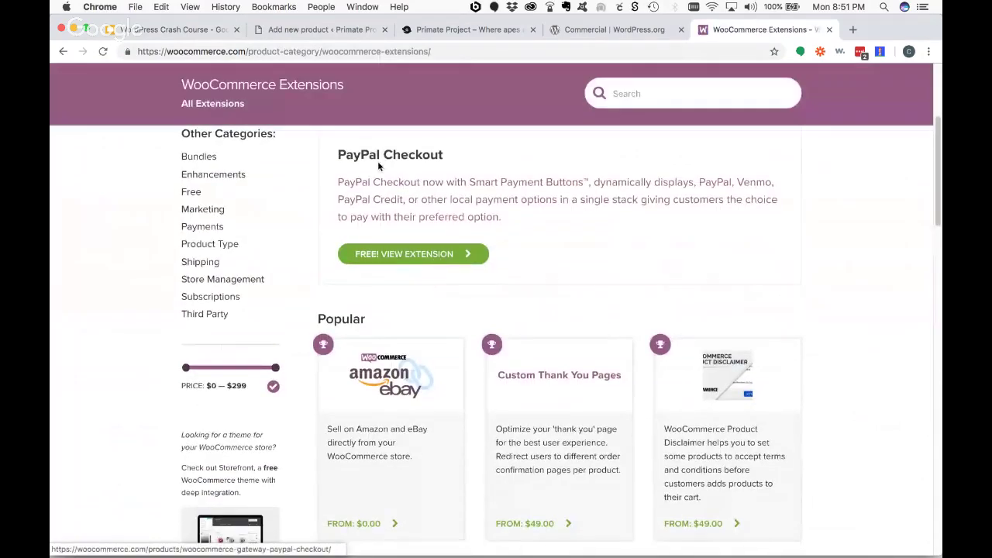
scroll(780, 269, "down", 3)
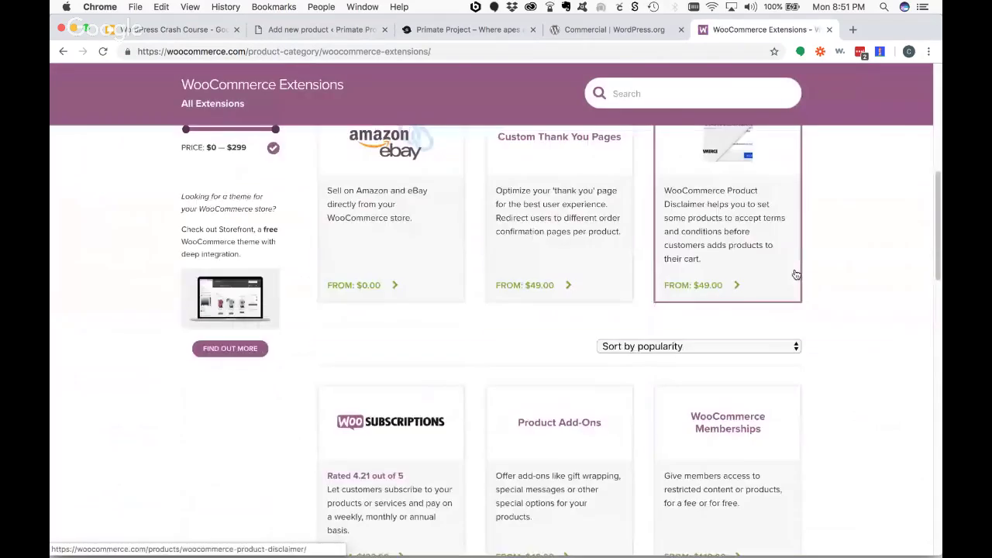
scroll(803, 272, "up", 1)
scroll(596, 270, "up", 5)
- Show the Bundles category of WooCommerce extensions
mouse_move(361, 159)
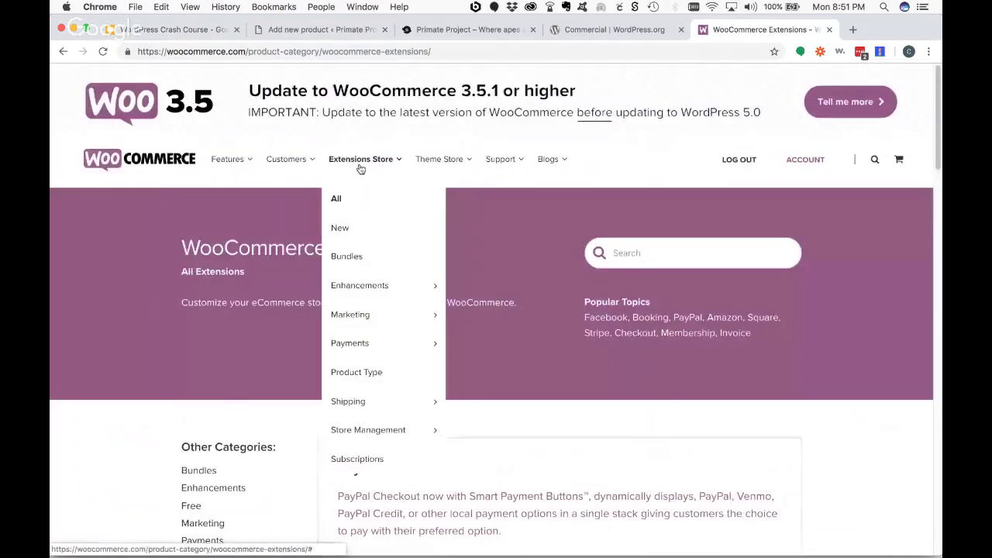
left_click(345, 256)
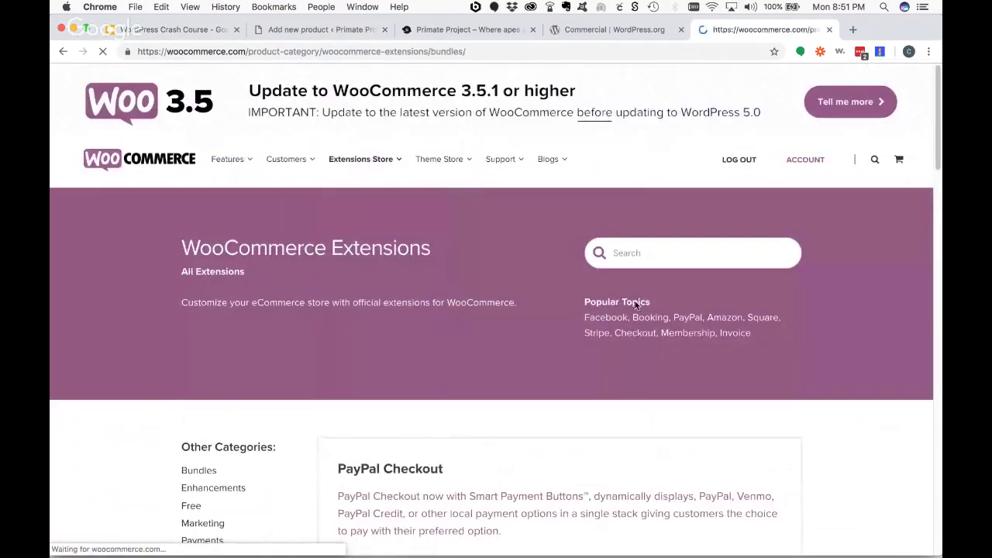
scroll(640, 308, "down", 4)
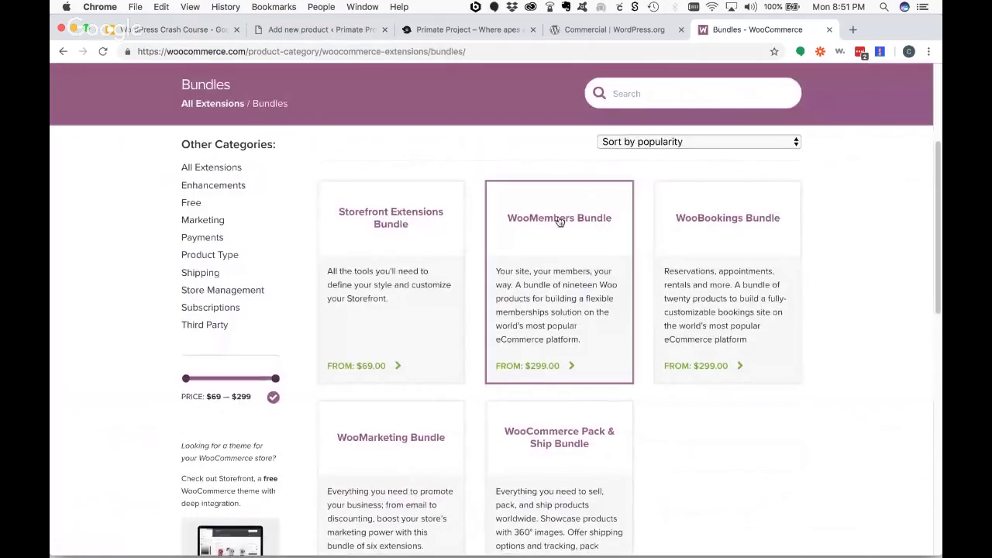
- Read through the WooMembers Bundle product page
left_click(543, 368)
scroll(244, 401, "down", 1)
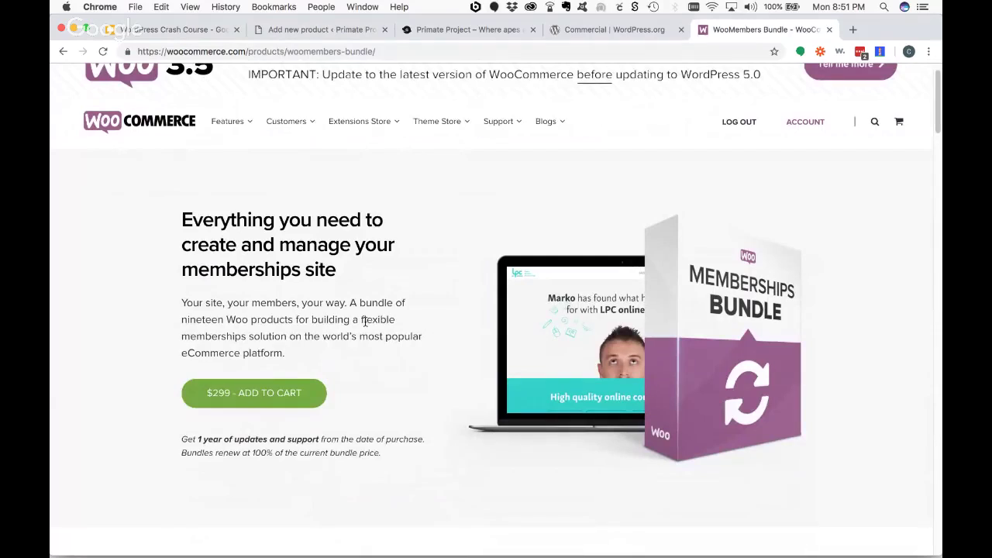
scroll(330, 317, "down", 5)
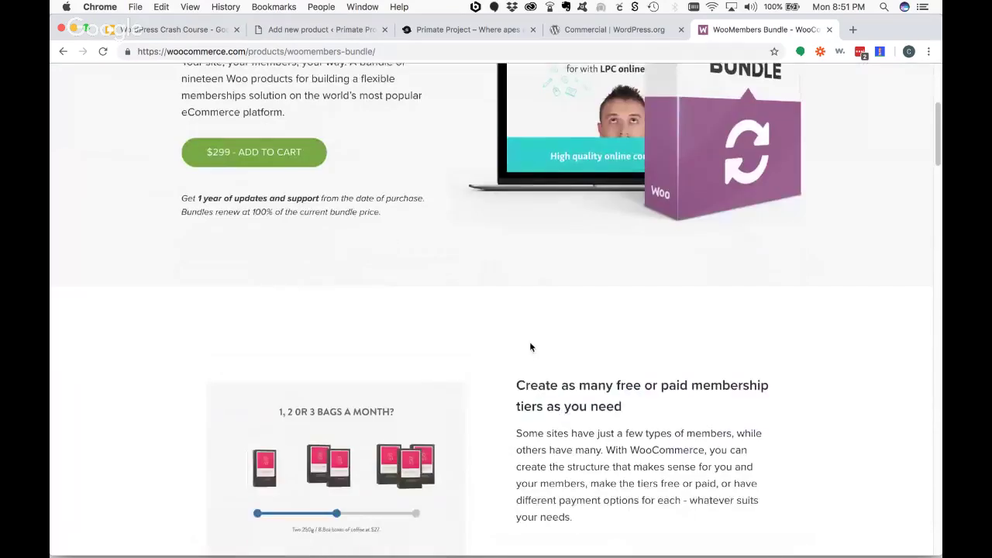
scroll(530, 346, "down", 8)
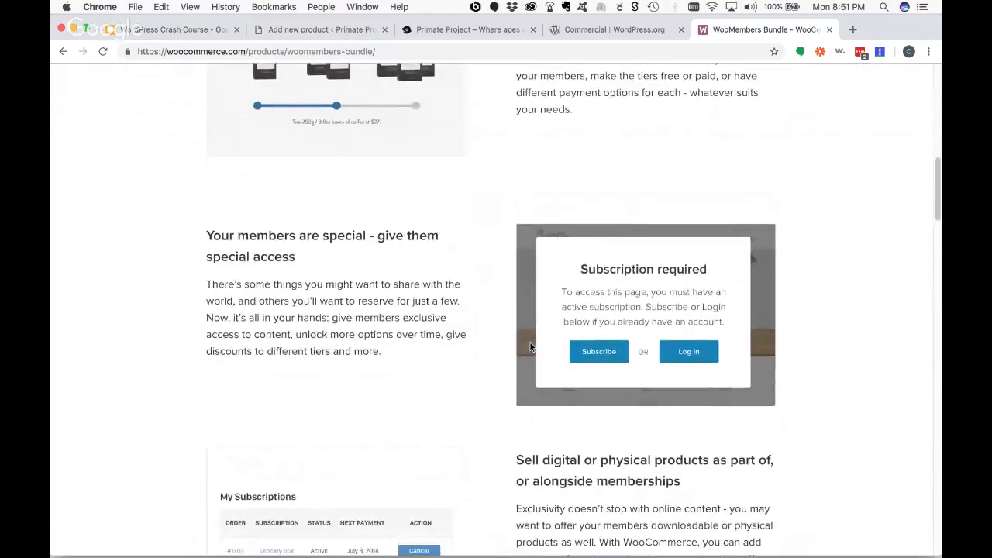
scroll(530, 347, "down", 20)
scroll(530, 346, "down", 15)
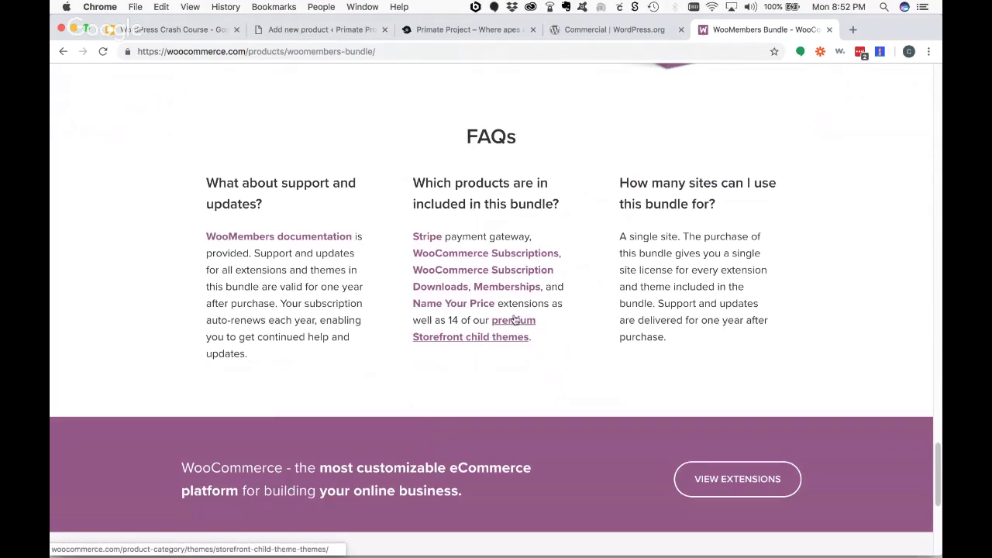
- Return to the Bundles list, from the $69 Storefront bundle to $299 bundles
left_click(62, 51)
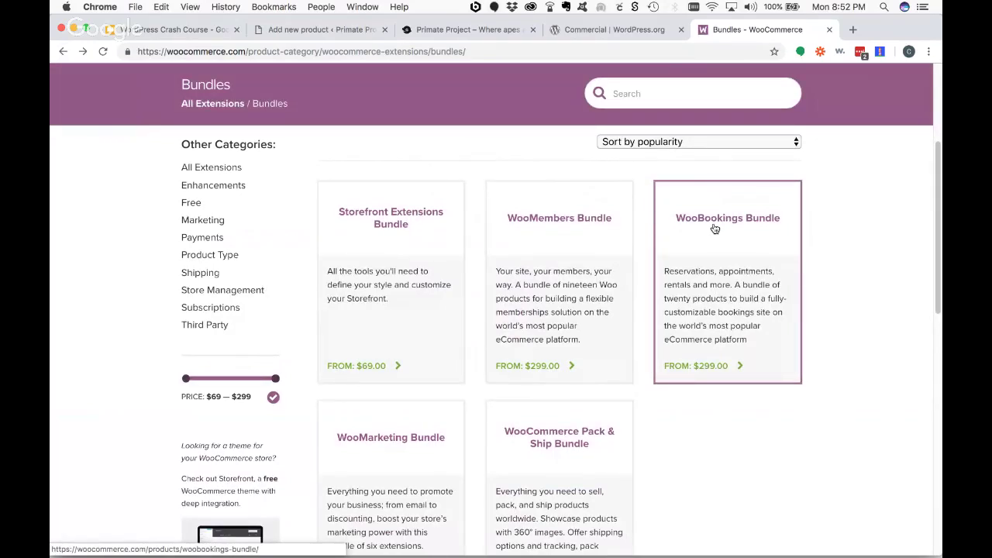
scroll(542, 310, "down", 3)
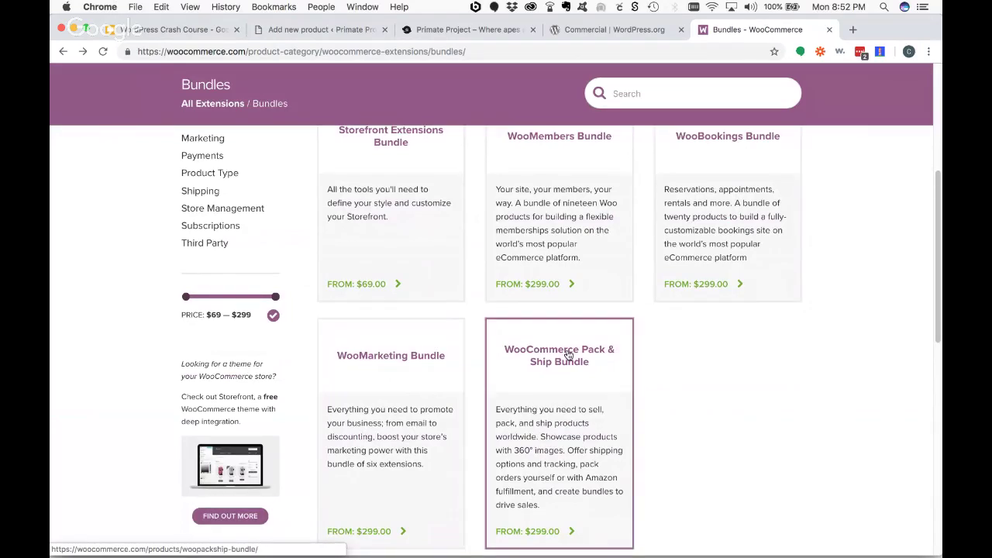
scroll(683, 373, "up", 5)
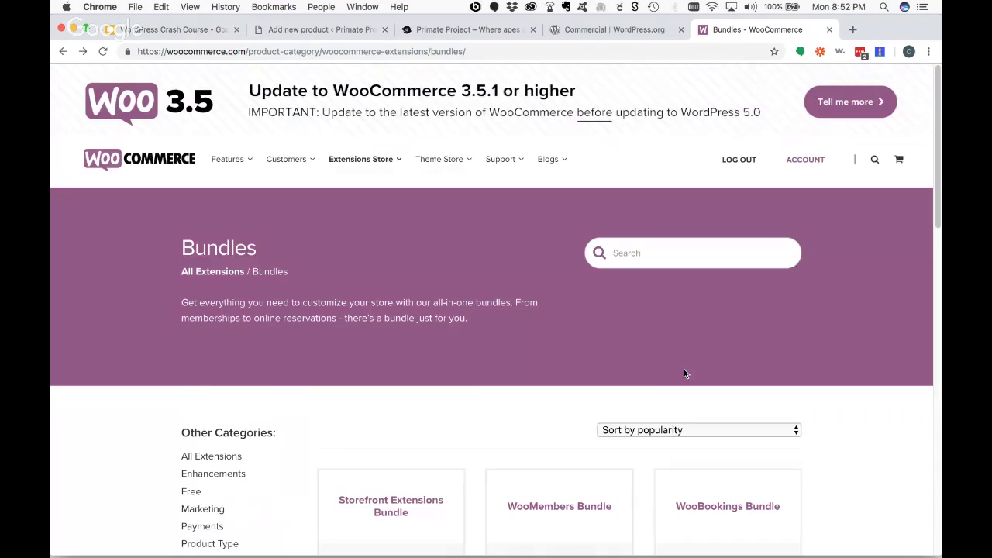
mouse_move(360, 159)
mouse_move(440, 303)
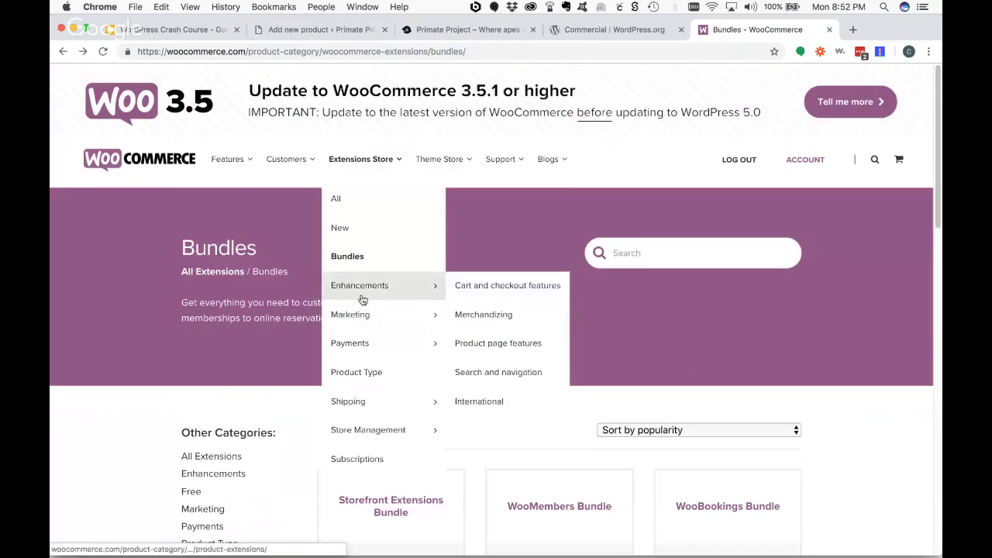
left_click(465, 315)
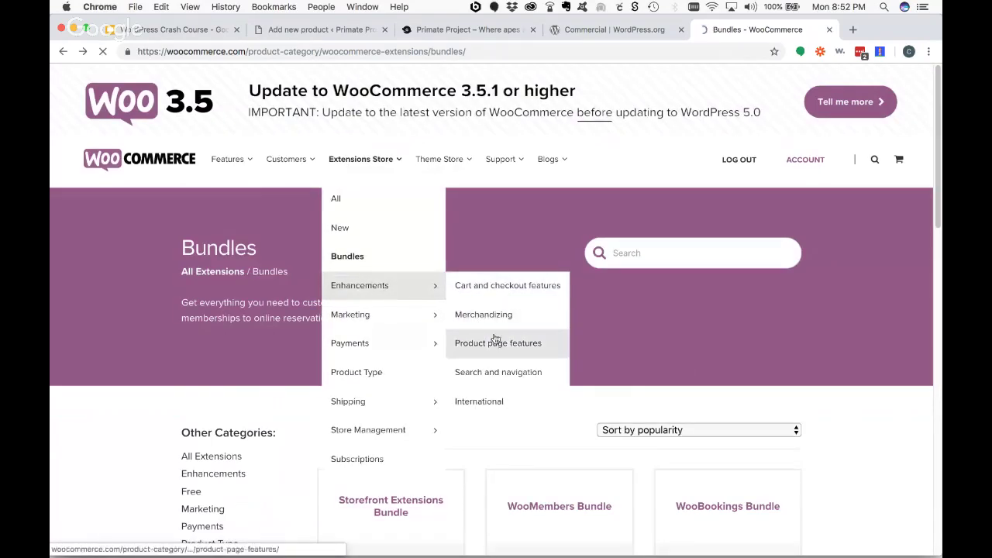
scroll(907, 377, "down", 10)
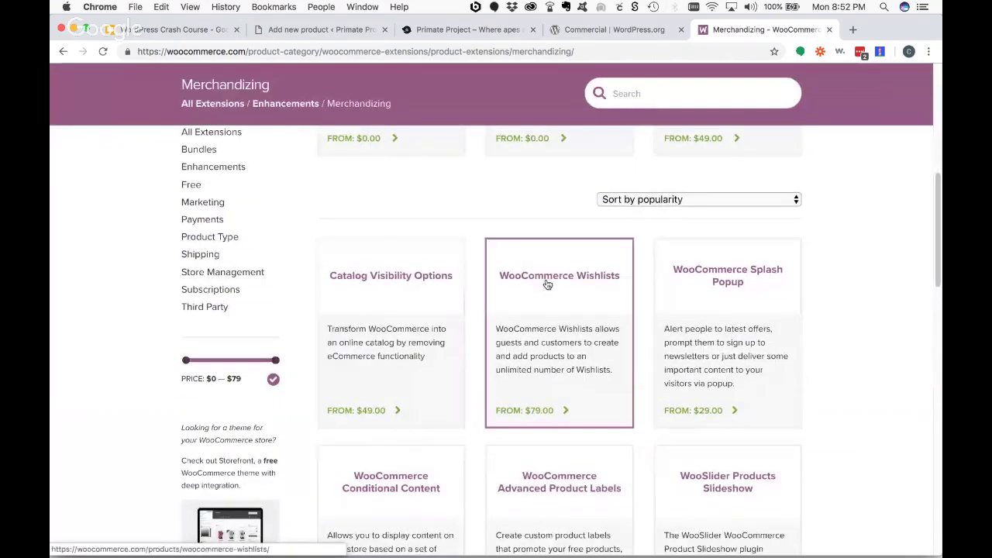
left_click(551, 362)
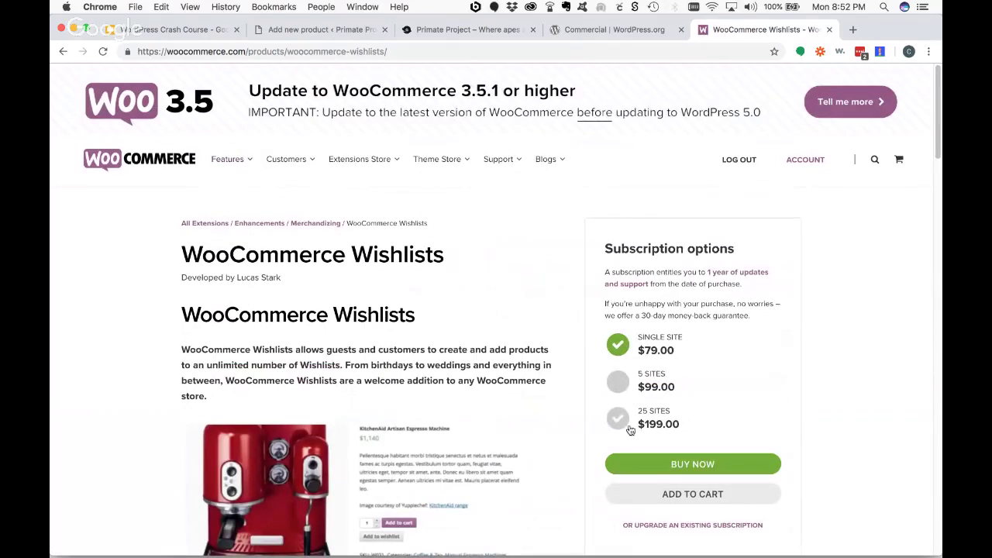
left_click(404, 51)
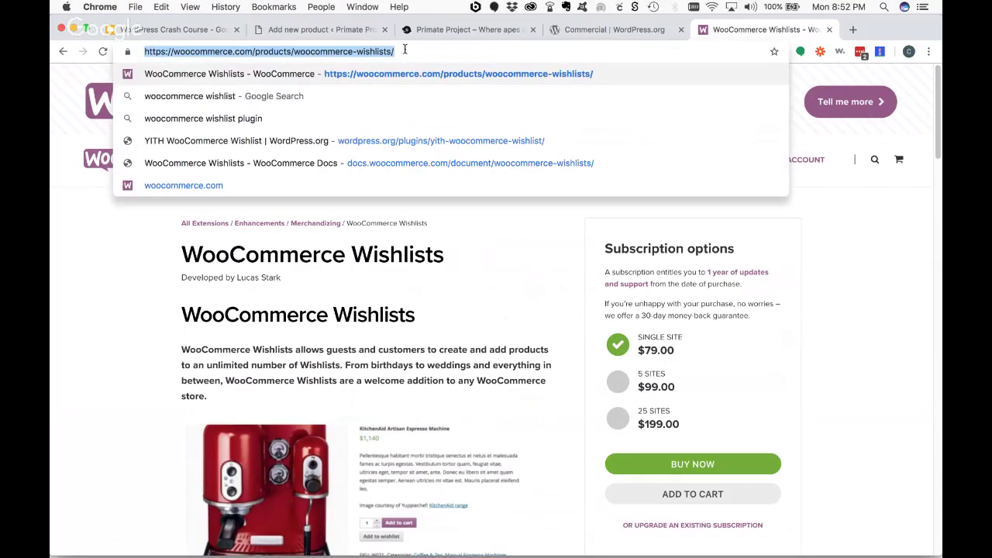
- Search Google for gravity forms and open the official gravityforms.com site
type("gravity forms")
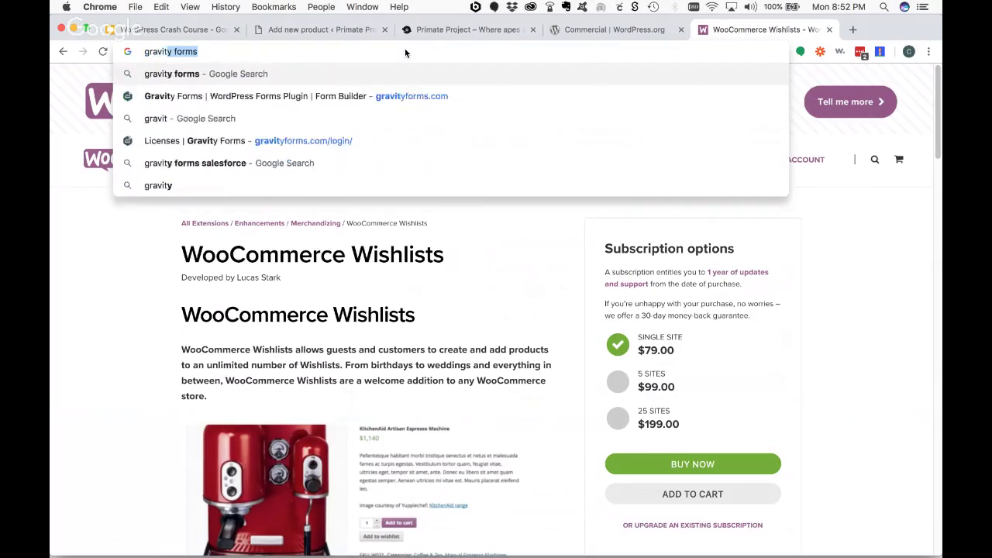
key("Return")
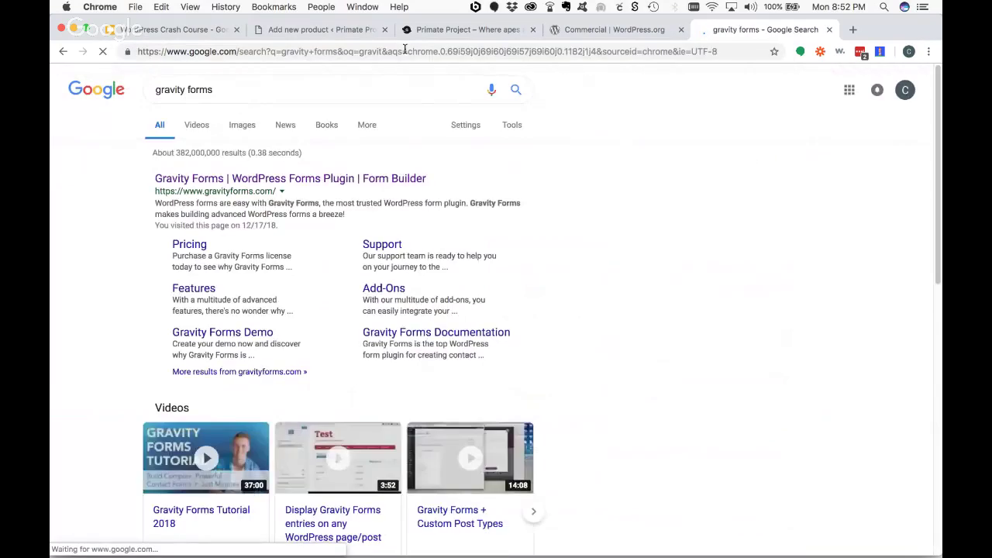
left_click(317, 180)
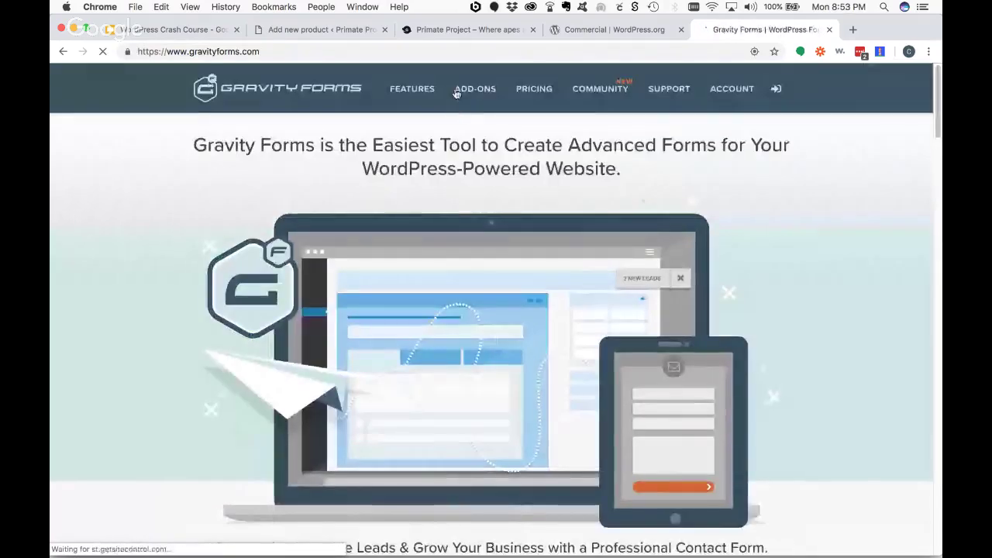
- Review the pricing tiers: Basic $59, Pro $159 and Elite $259 per year
left_click(526, 90)
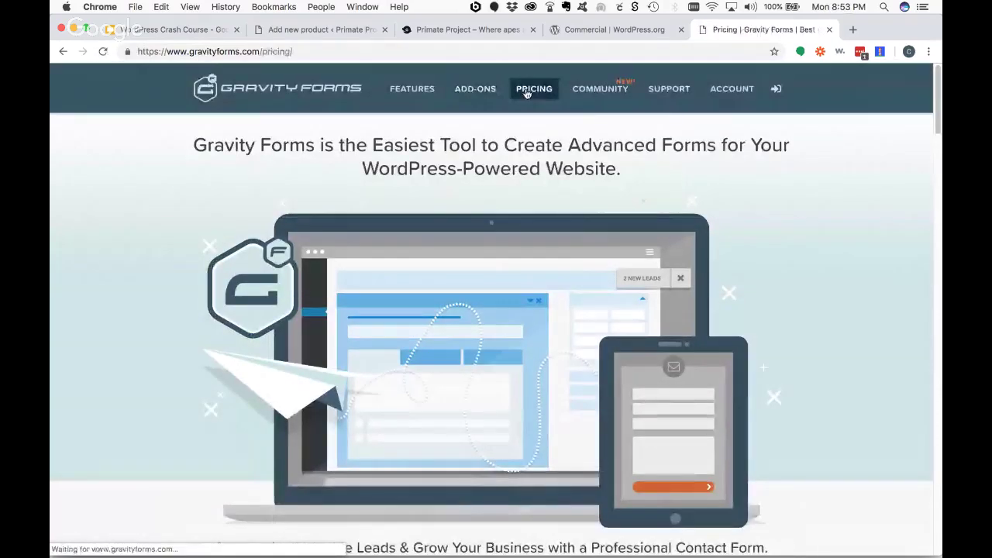
scroll(746, 195, "down", 3)
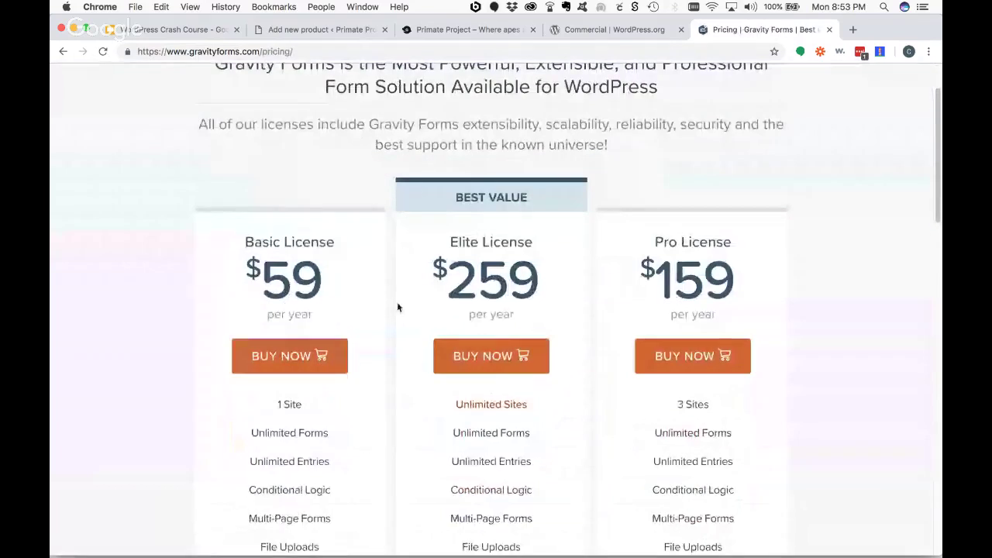
scroll(491, 297, "down", 1)
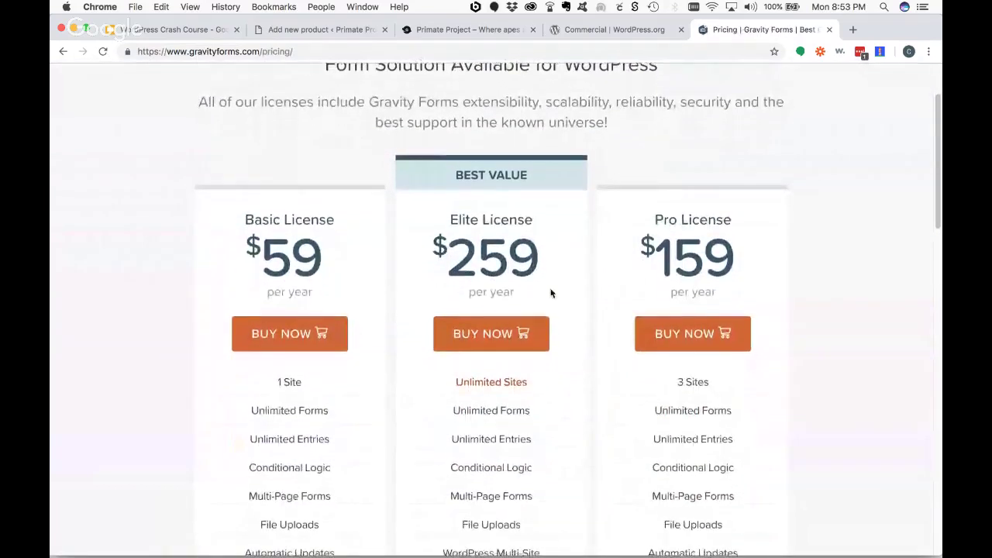
scroll(551, 290, "down", 4)
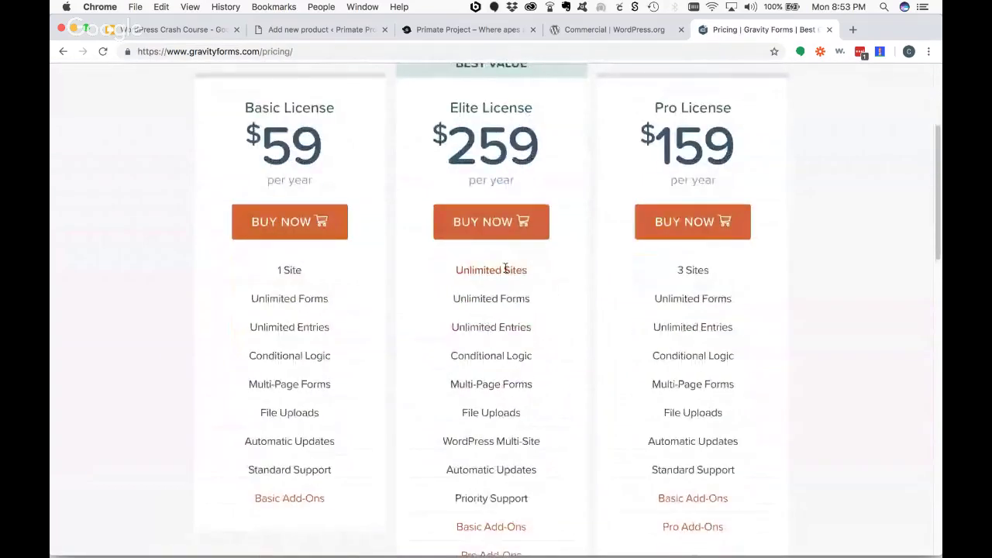
left_click_drag(542, 147, 446, 148)
left_click(514, 147)
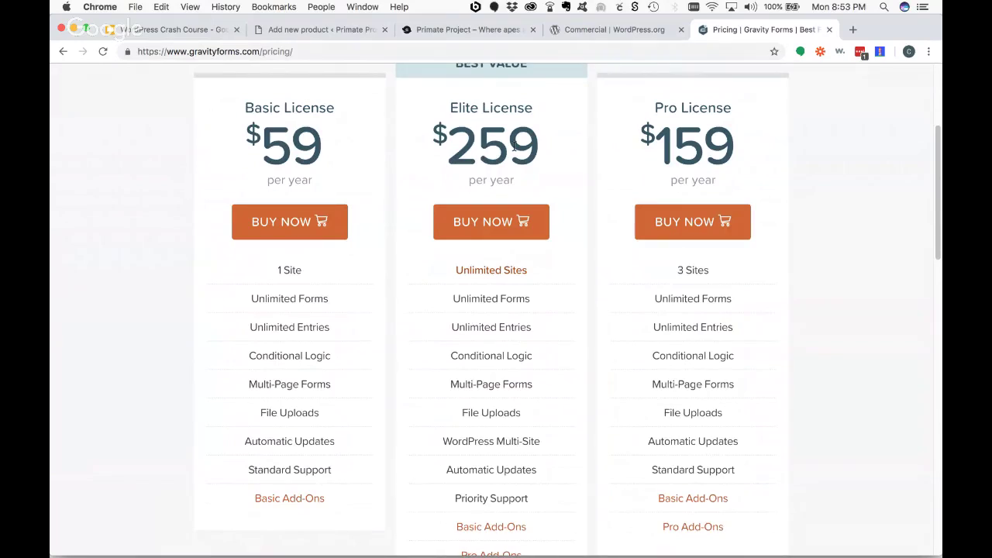
scroll(508, 205, "down", 3)
scroll(511, 219, "down", 6)
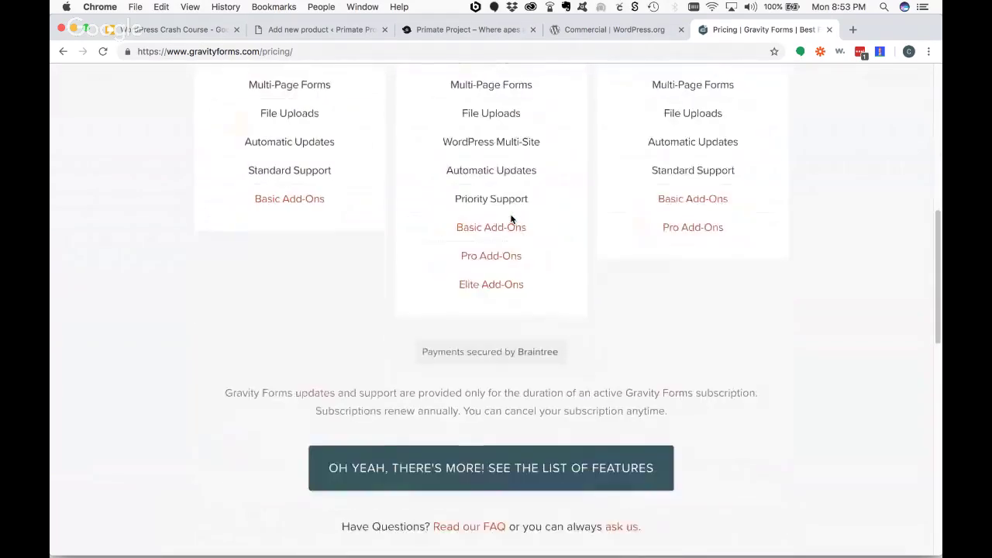
scroll(510, 217, "up", 10)
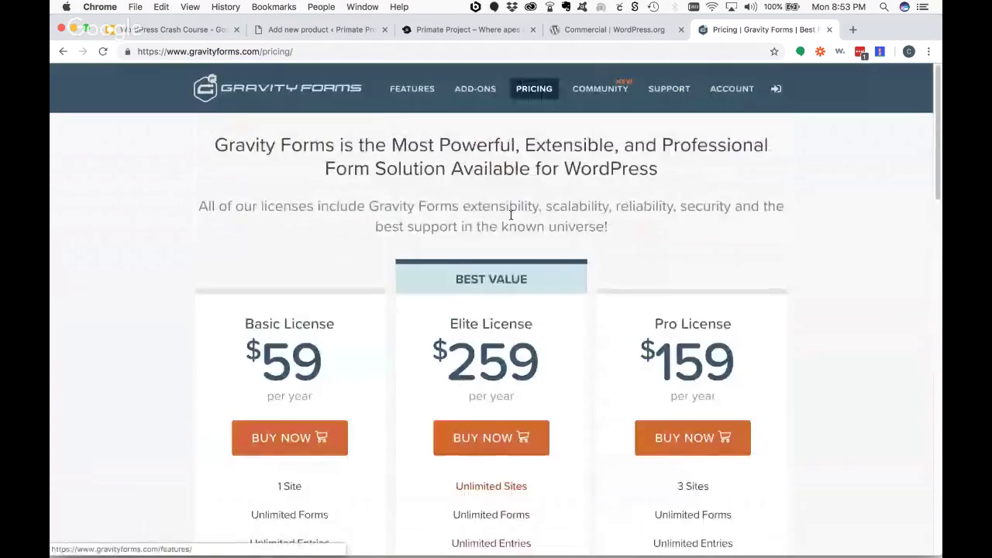
left_click(316, 53)
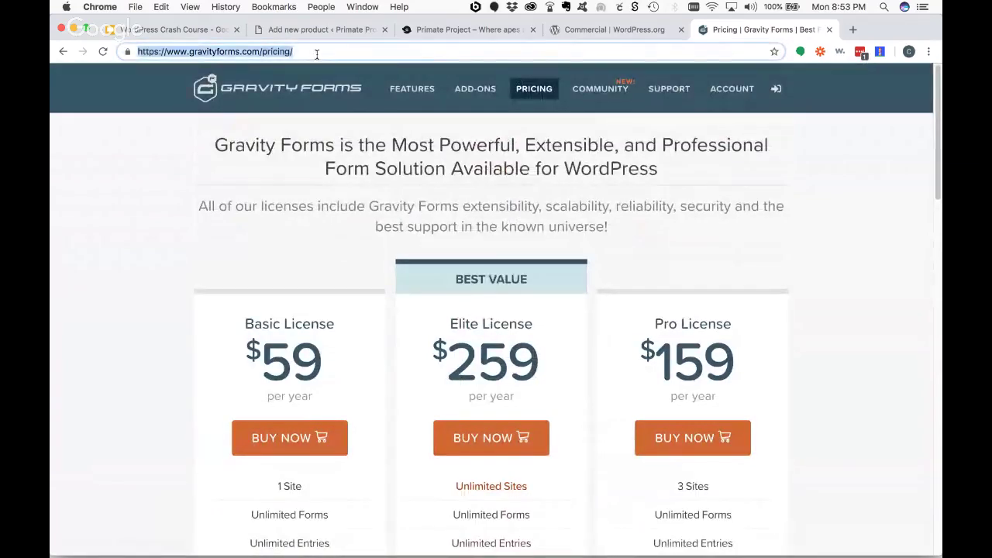
- Load smartsimian.com and scroll its Plugin Suite homepage down to Features and back
type("smart")
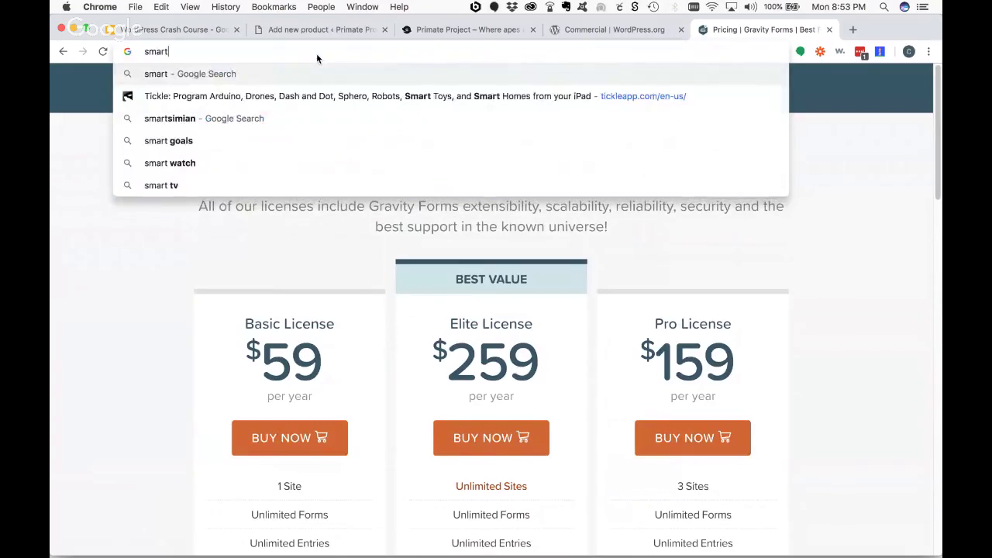
type("simian.com")
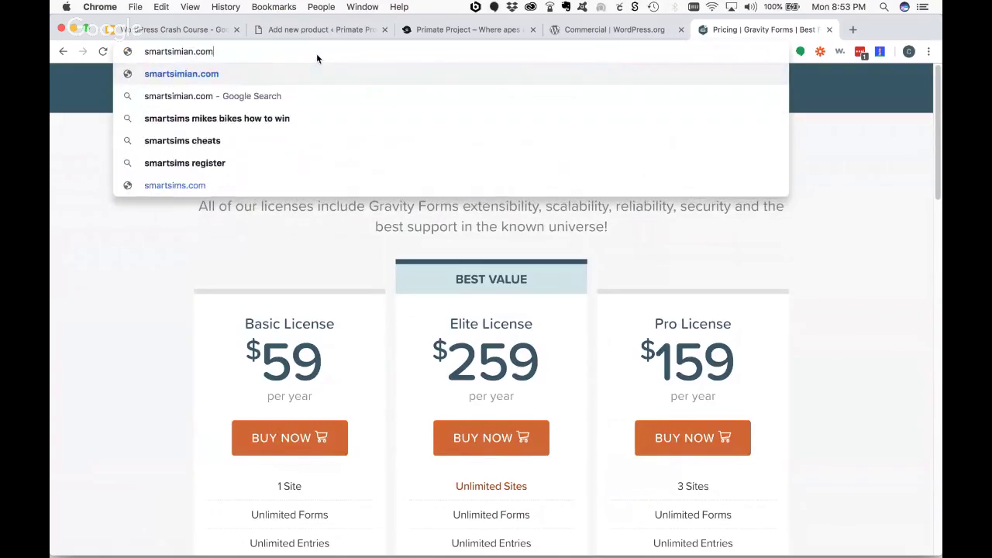
key("Return")
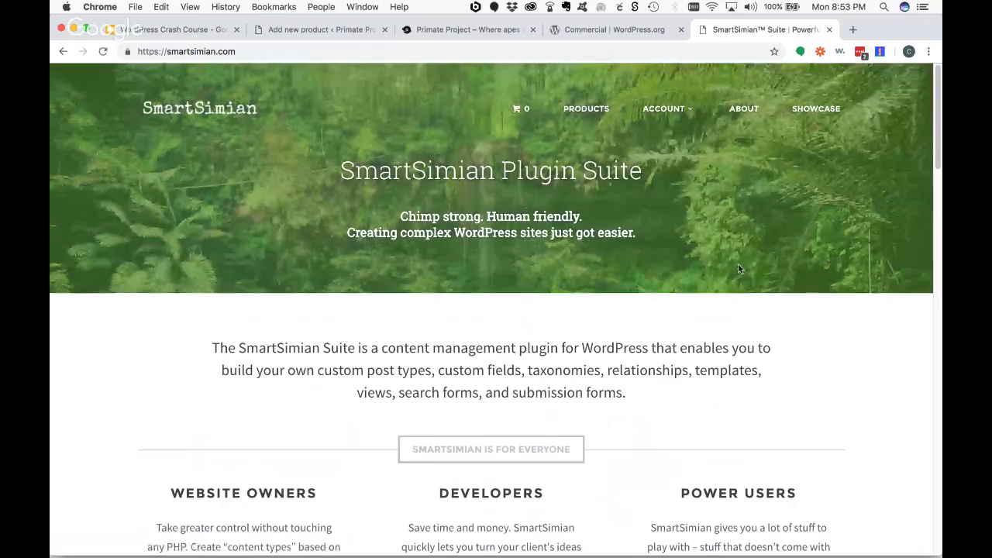
scroll(738, 268, "down", 3)
scroll(739, 269, "down", 3)
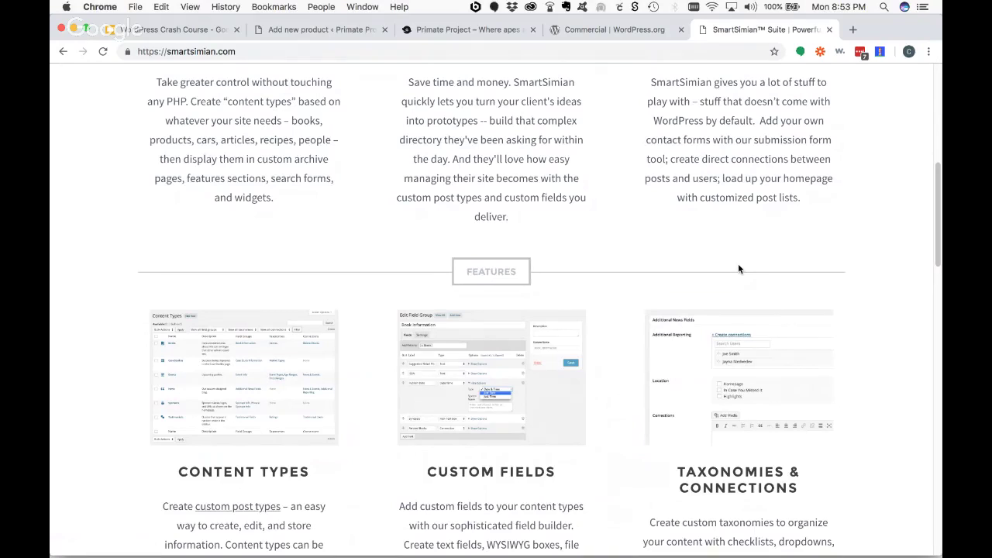
scroll(738, 267, "up", 3)
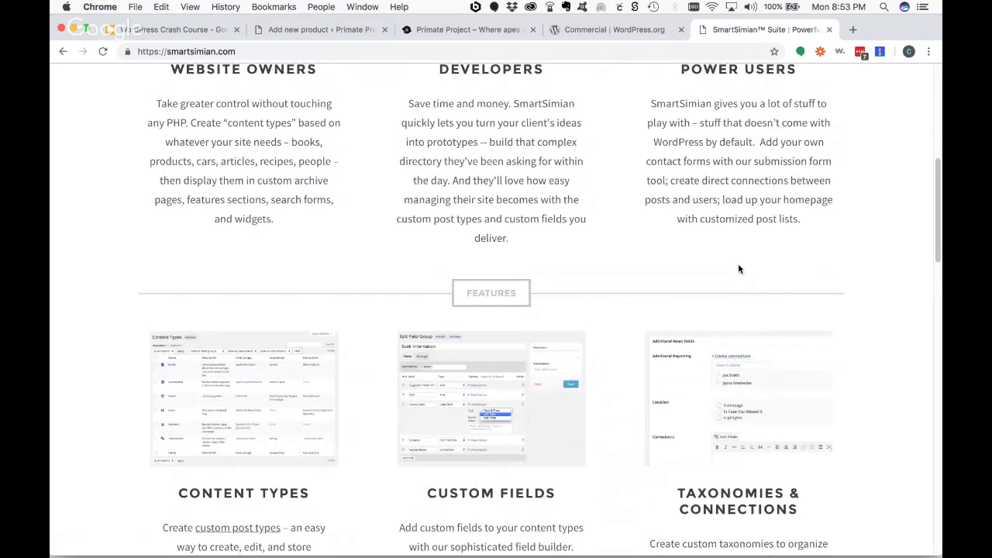
scroll(738, 263, "up", 5)
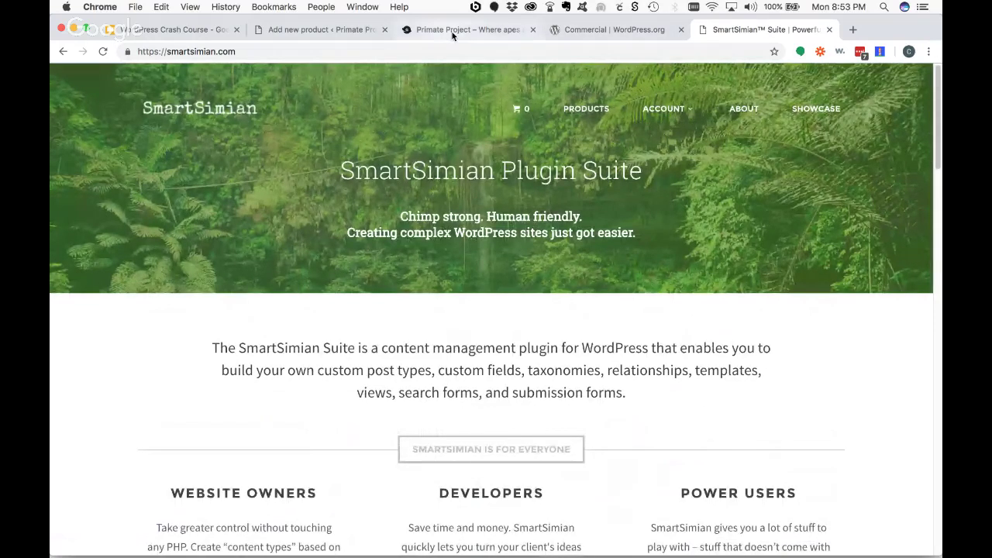
- Present slide 26, Commercial Plugins, full screen and follow its Events Calendar Pro link
left_click(582, 30)
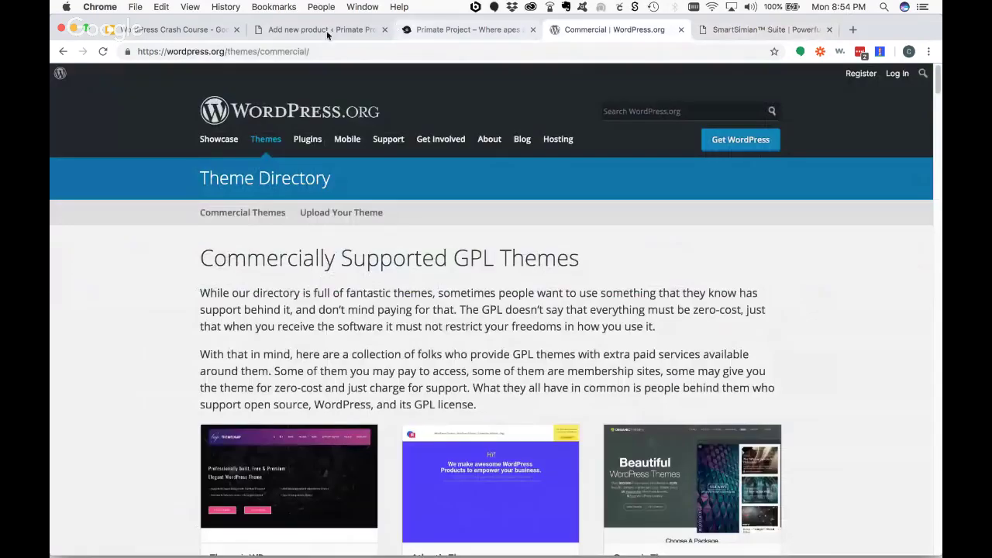
left_click(161, 29)
scroll(133, 426, "down", 5)
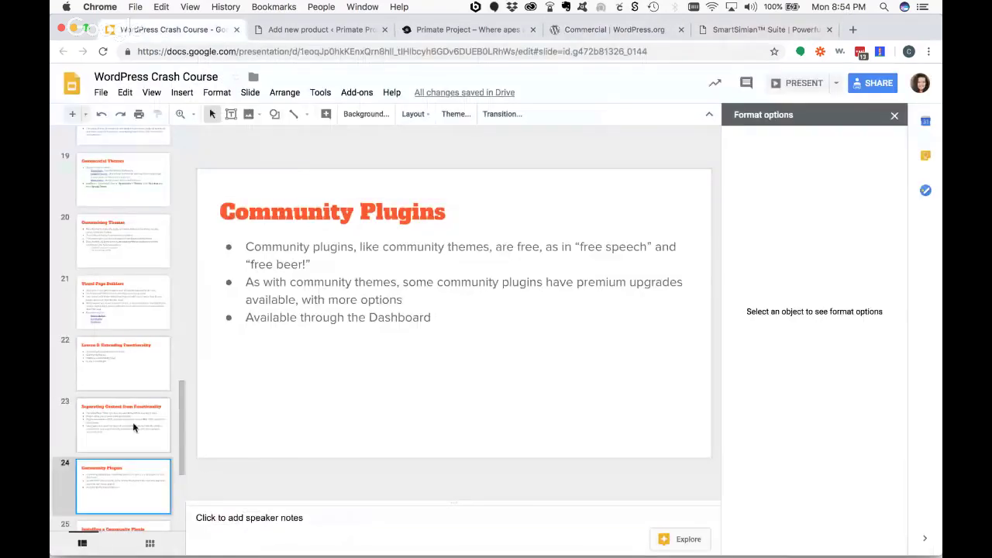
left_click(126, 381)
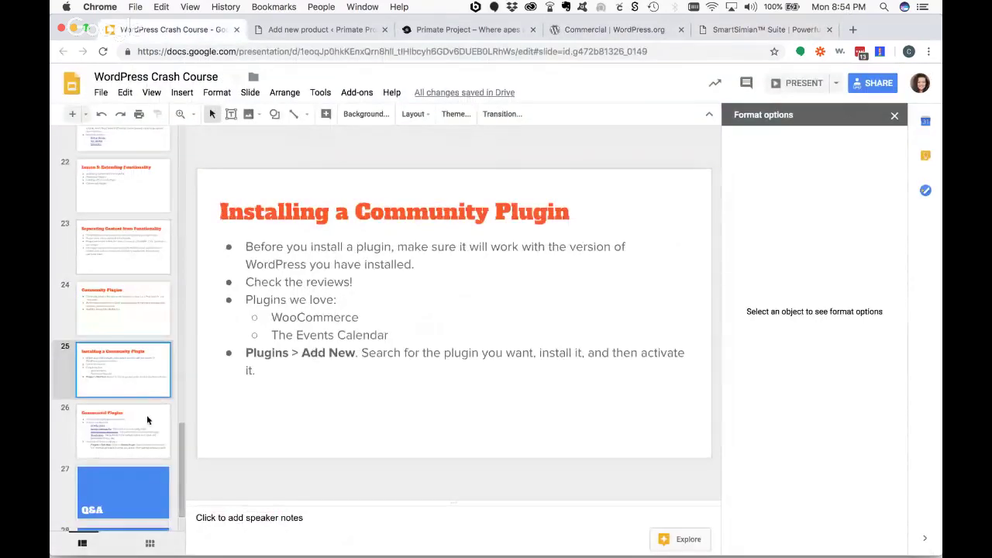
left_click(107, 437)
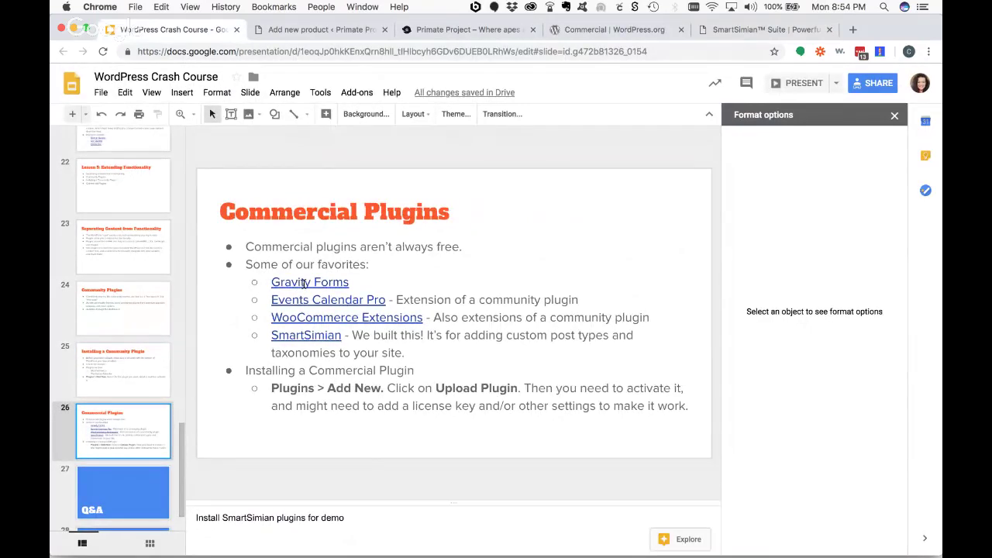
left_click(804, 87)
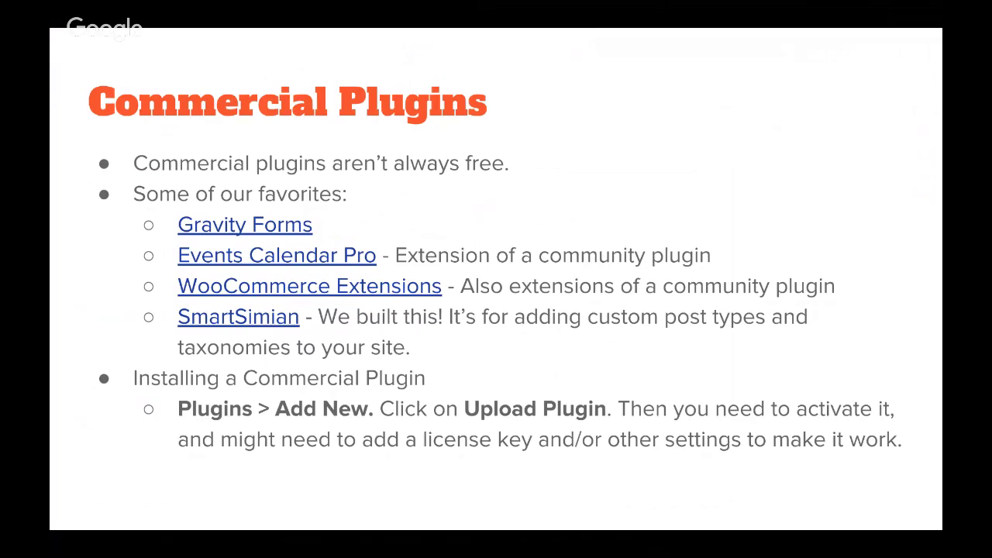
left_click(322, 262)
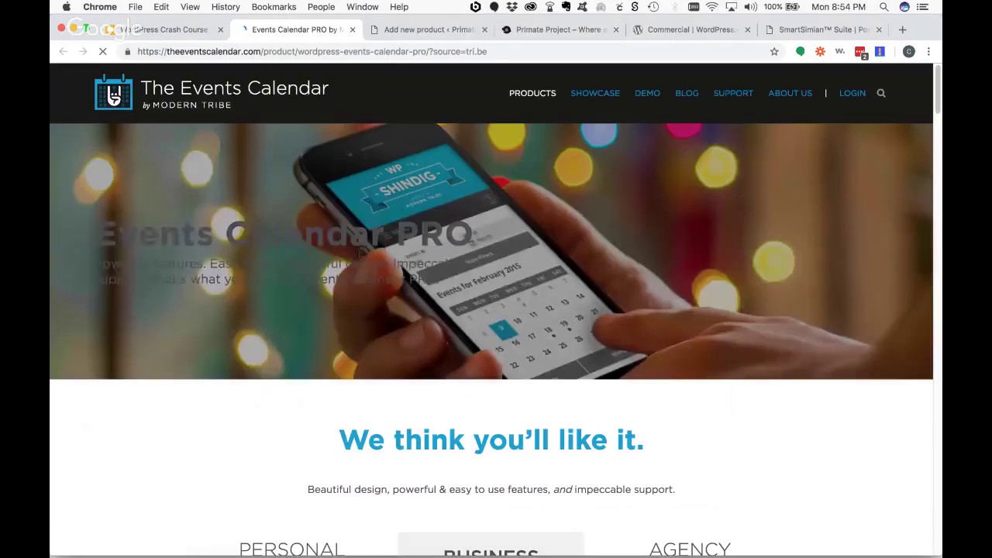
- Reload the Events Calendar Pro product page and skim it
mouse_move(521, 93)
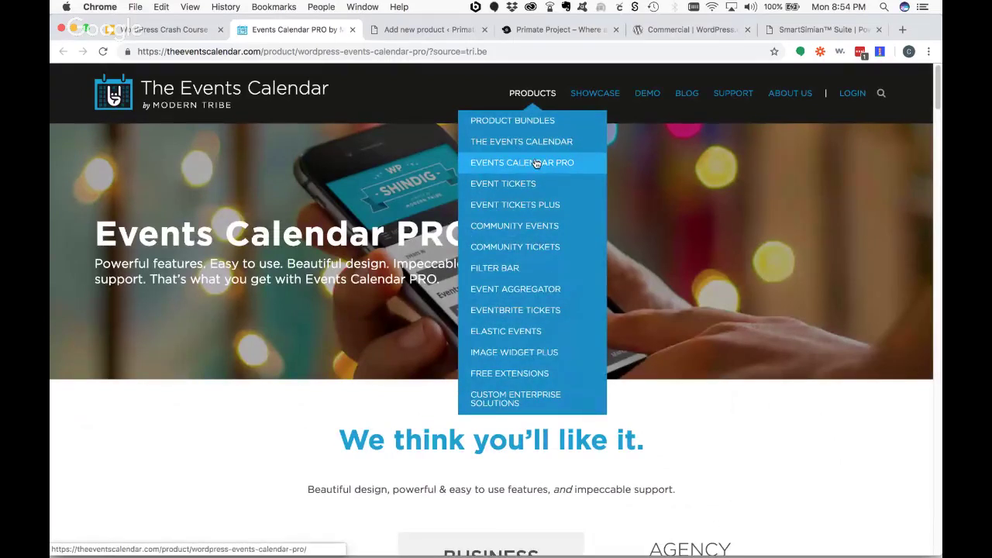
left_click(603, 170)
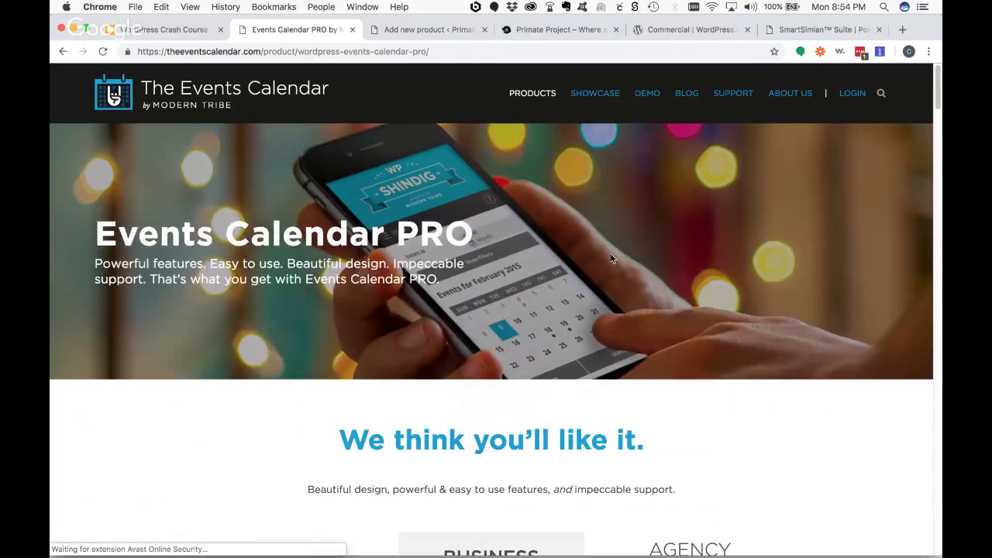
scroll(644, 418, "down", 5)
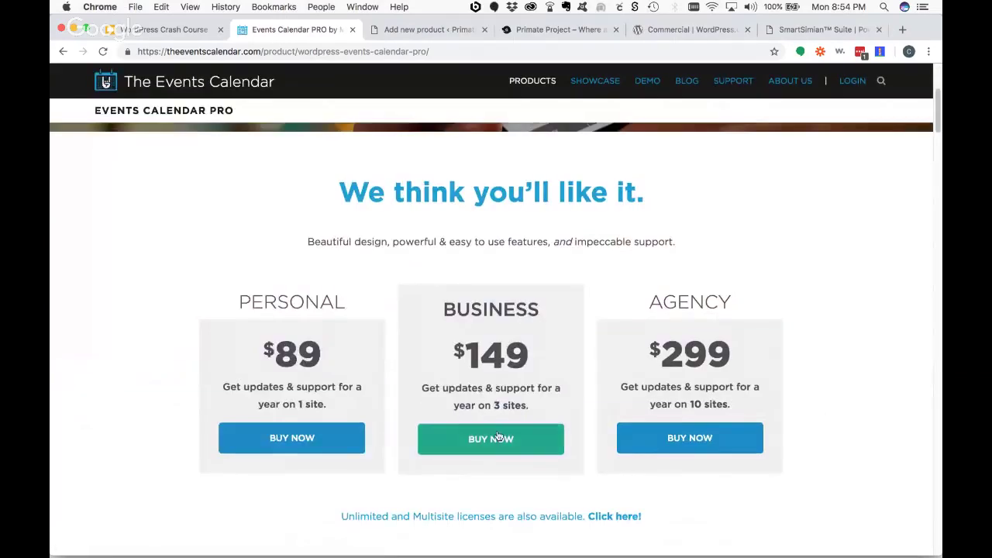
scroll(497, 423, "down", 6)
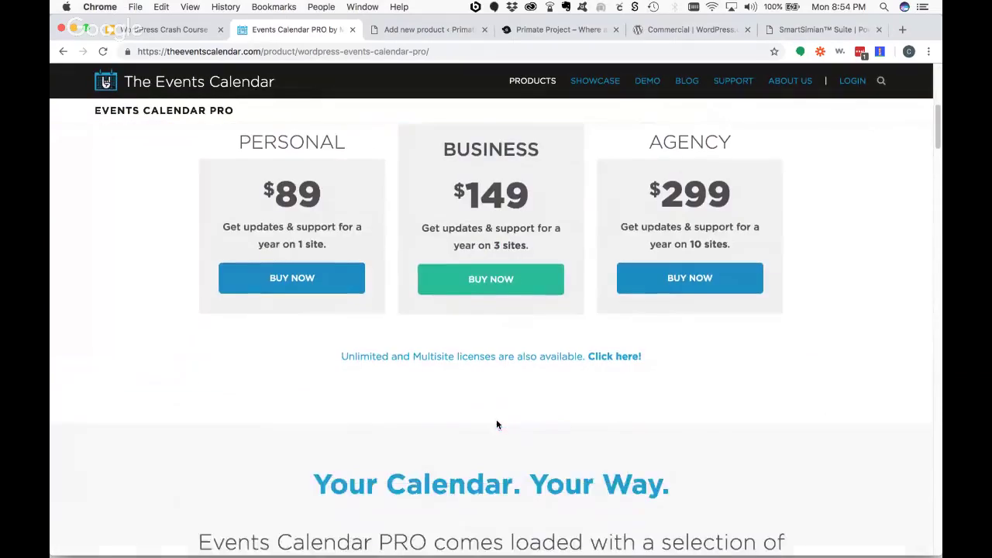
scroll(496, 420, "up", 10)
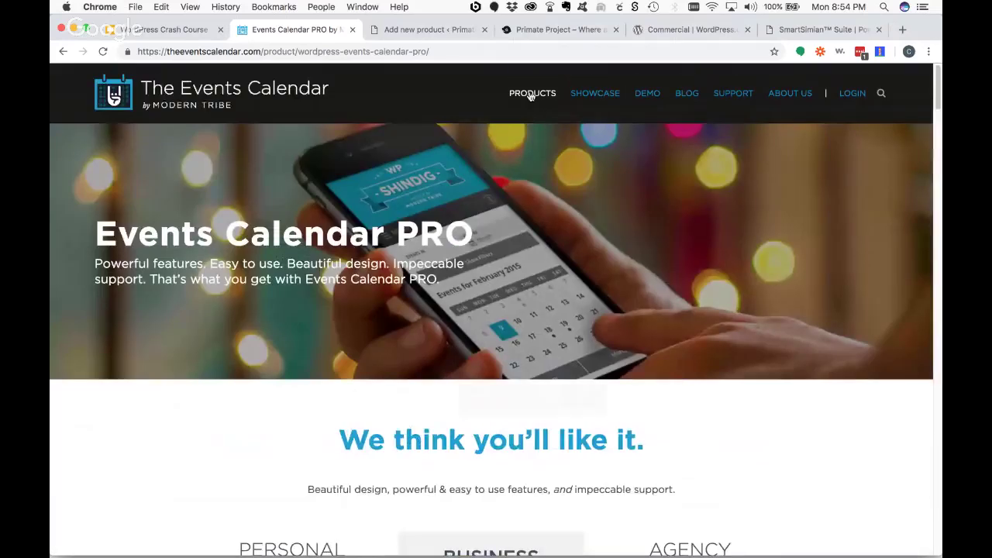
- View the Event Tickets product page
mouse_move(531, 94)
left_click(532, 189)
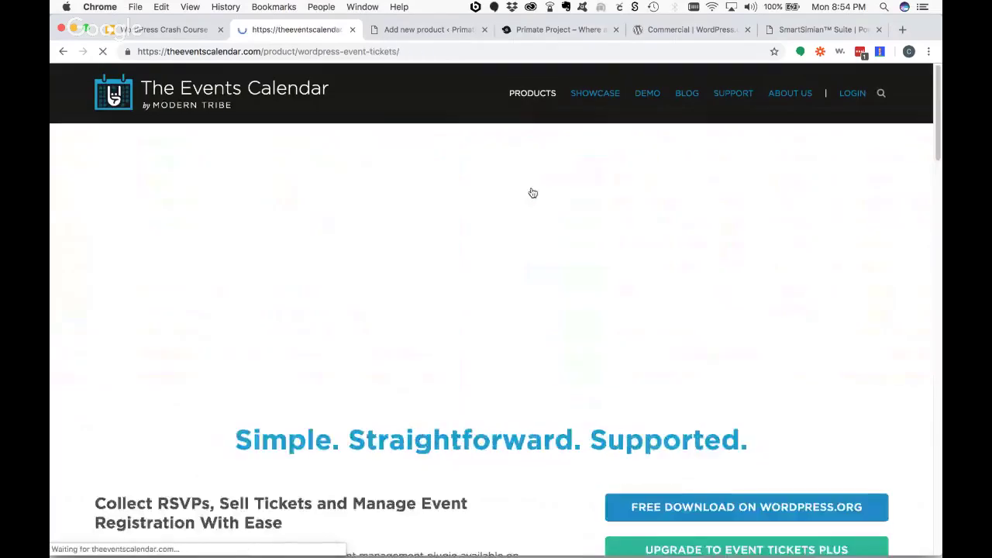
scroll(655, 327, "down", 3)
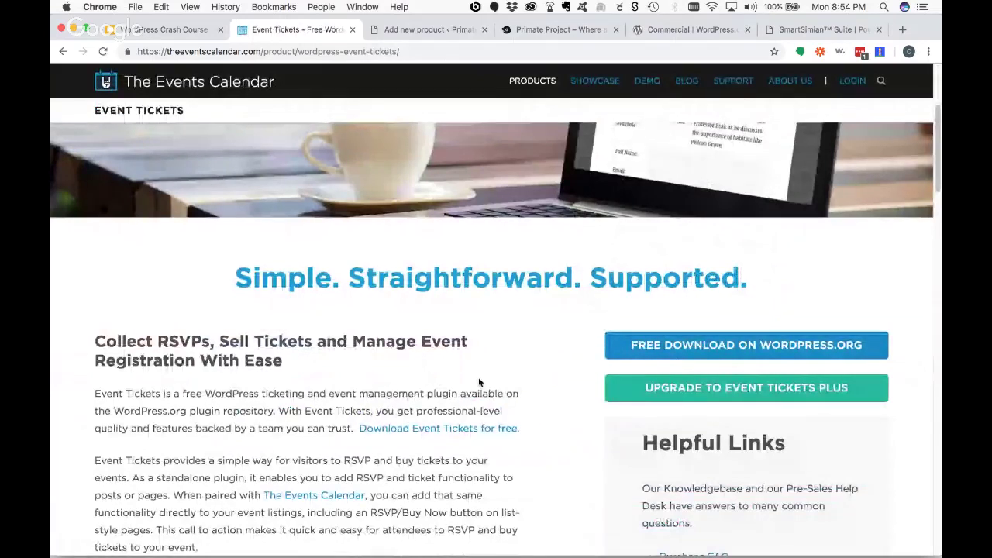
scroll(479, 377, "up", 5)
- View Event Tickets Plus license options, then return to the Commercial Plugins slide
mouse_move(532, 93)
left_click(526, 206)
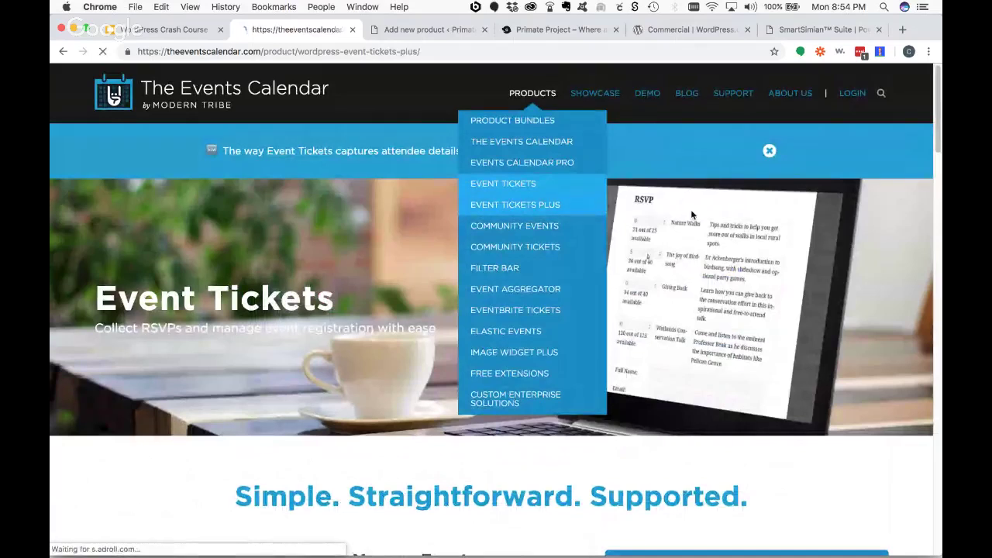
scroll(626, 322, "down", 5)
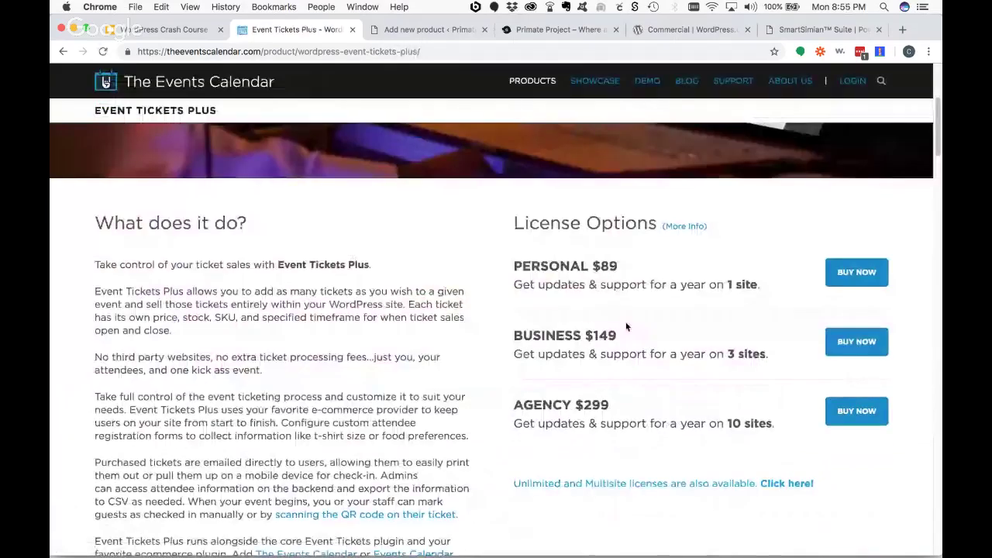
scroll(393, 396, "up", 4)
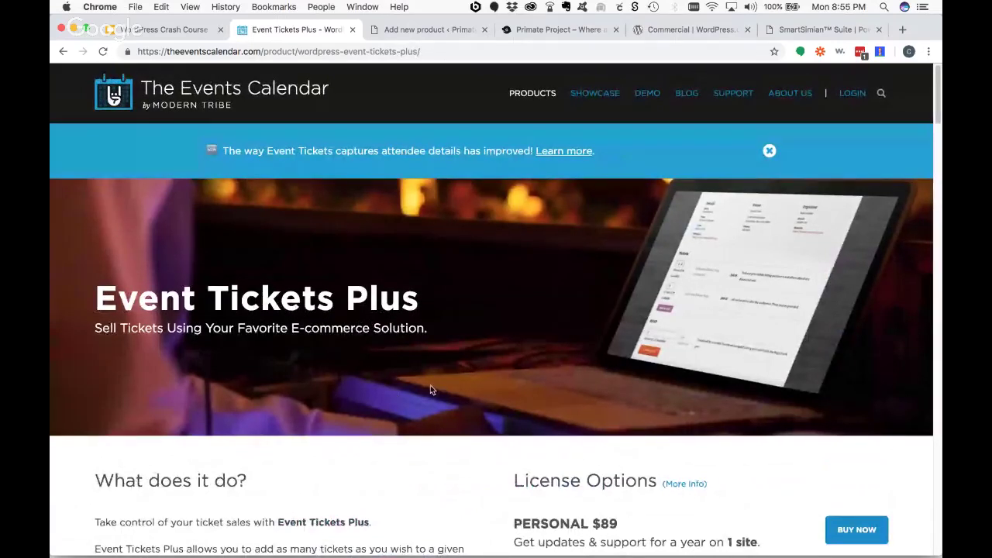
mouse_move(523, 100)
left_click(158, 31)
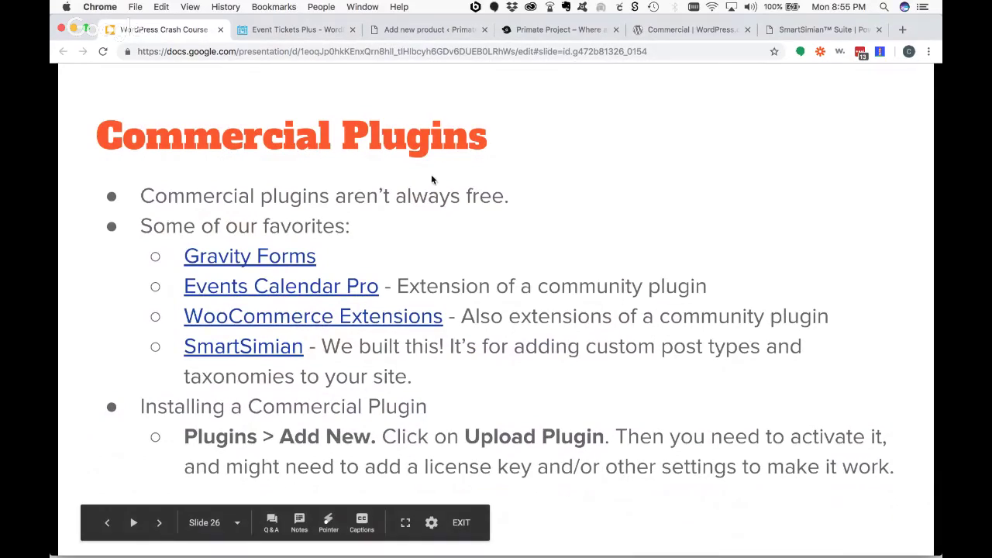
- Go to Plugins > Add New and dismiss the store-design panel, SSL and Stripe notices
left_click(397, 31)
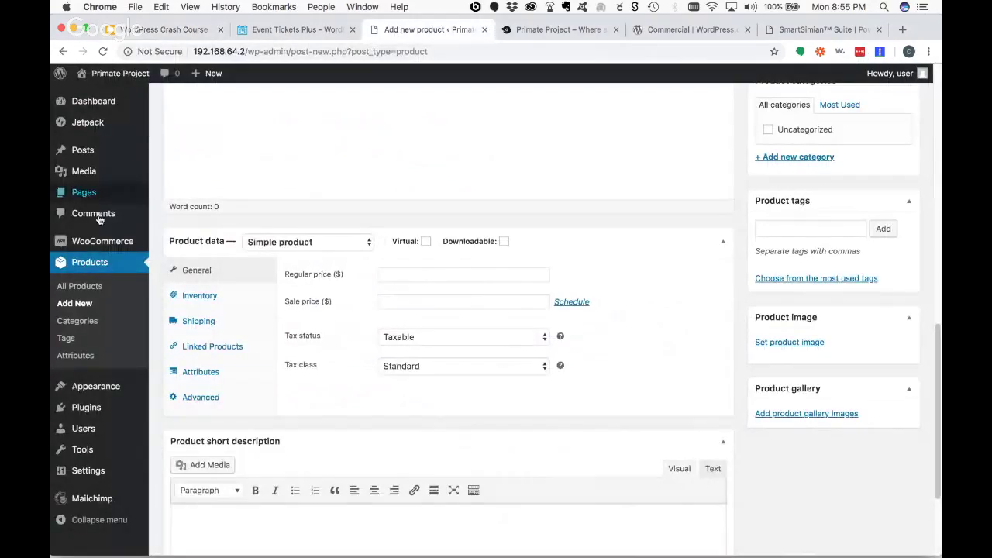
mouse_move(96, 413)
left_click(179, 414)
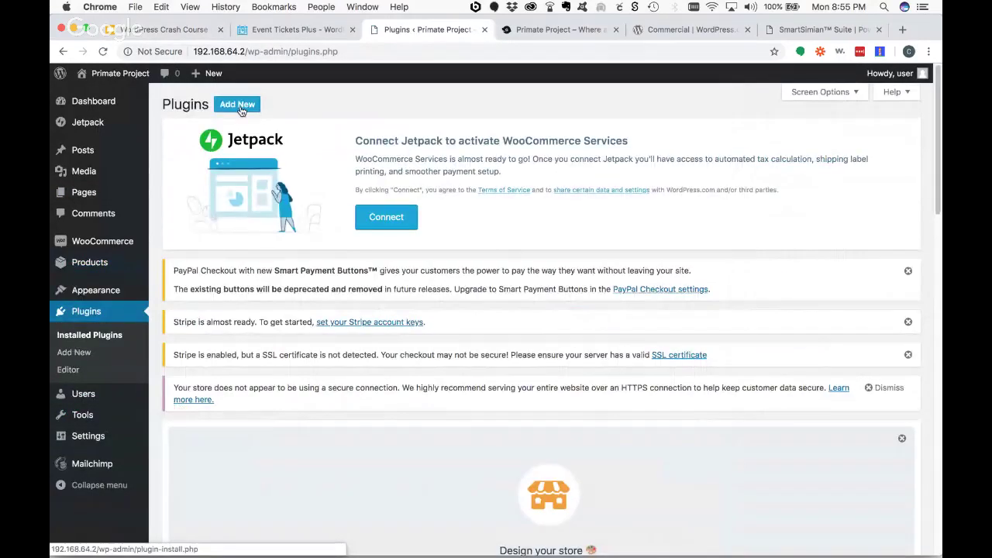
left_click(240, 109)
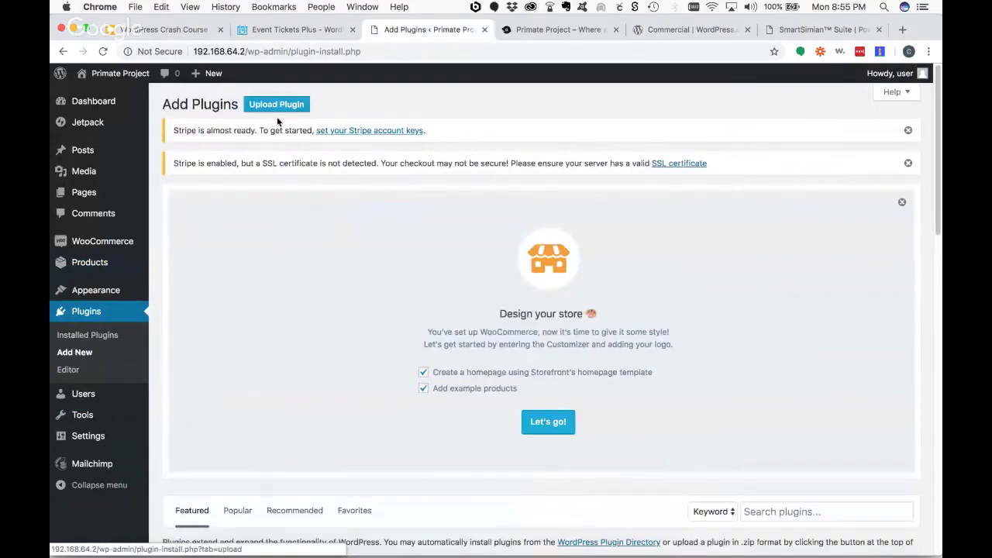
scroll(562, 394, "down", 5)
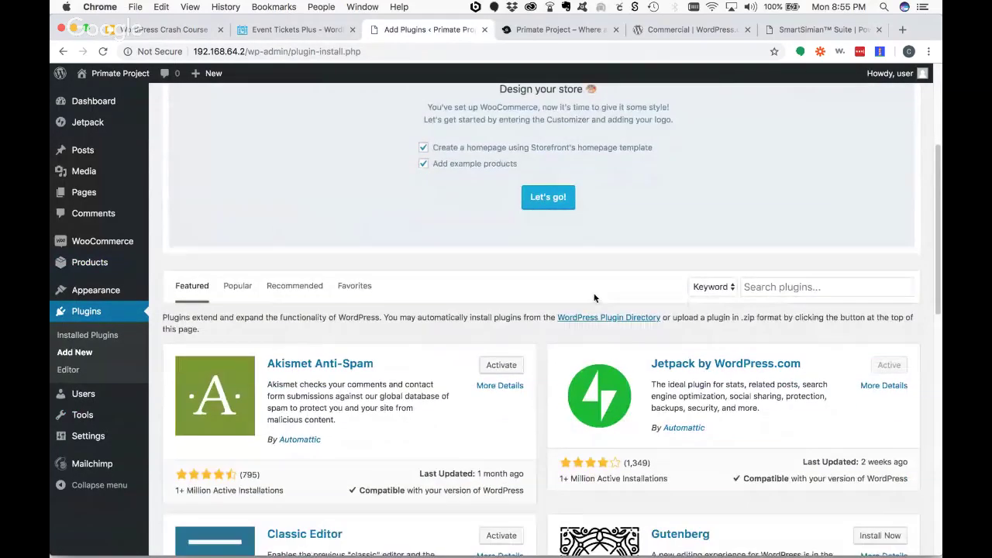
scroll(594, 294, "up", 5)
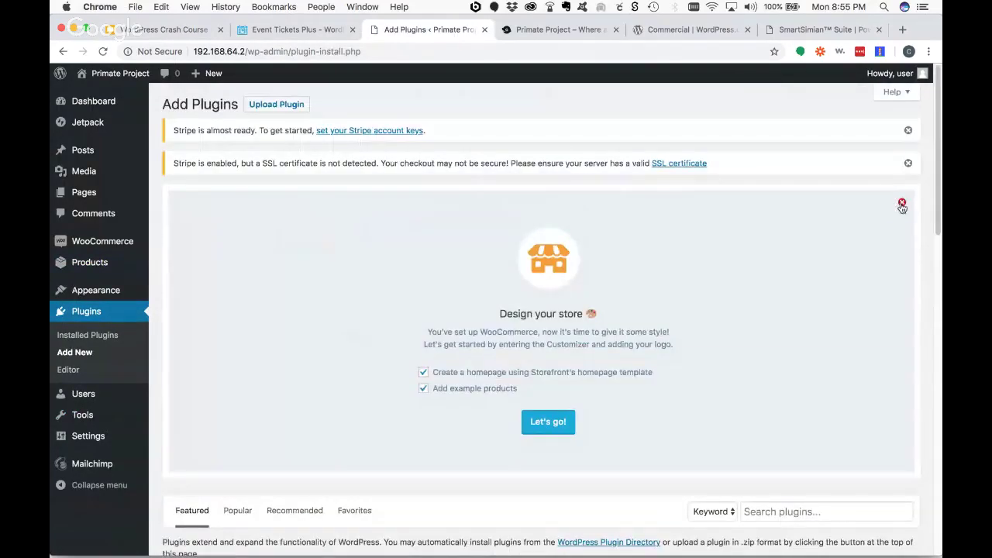
left_click(900, 202)
left_click(908, 132)
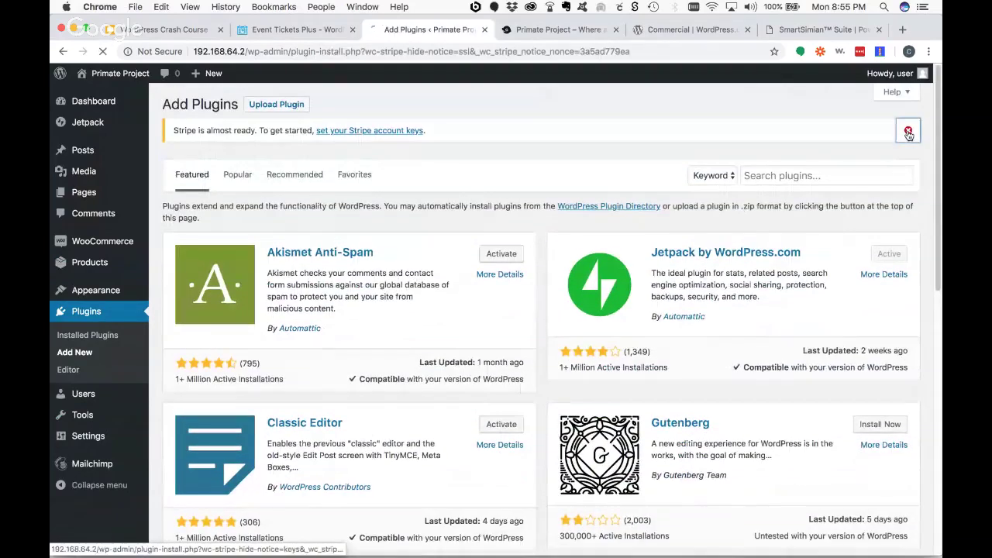
left_click(909, 132)
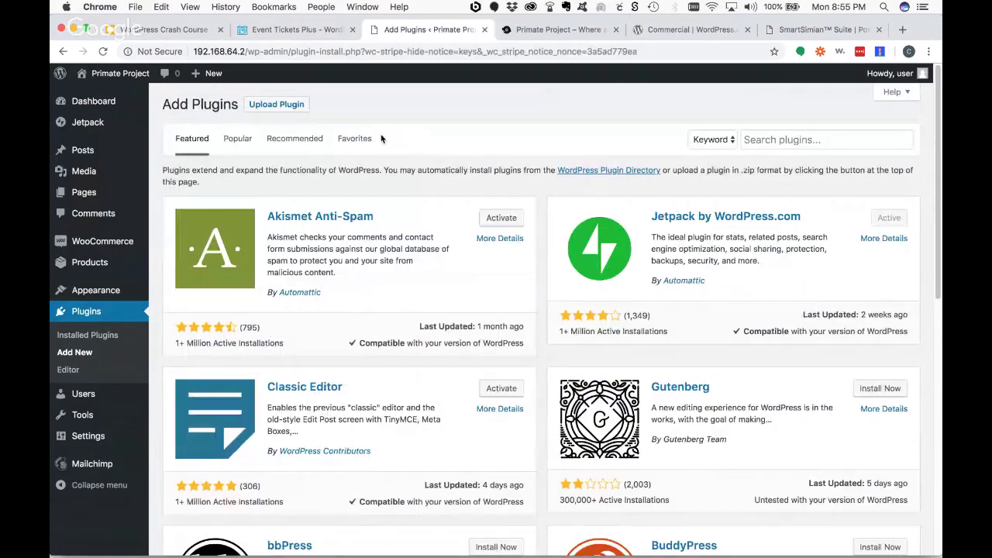
- Upload plugins/gravityforms_2.4.3.zip and install it
left_click(288, 108)
left_click(457, 216)
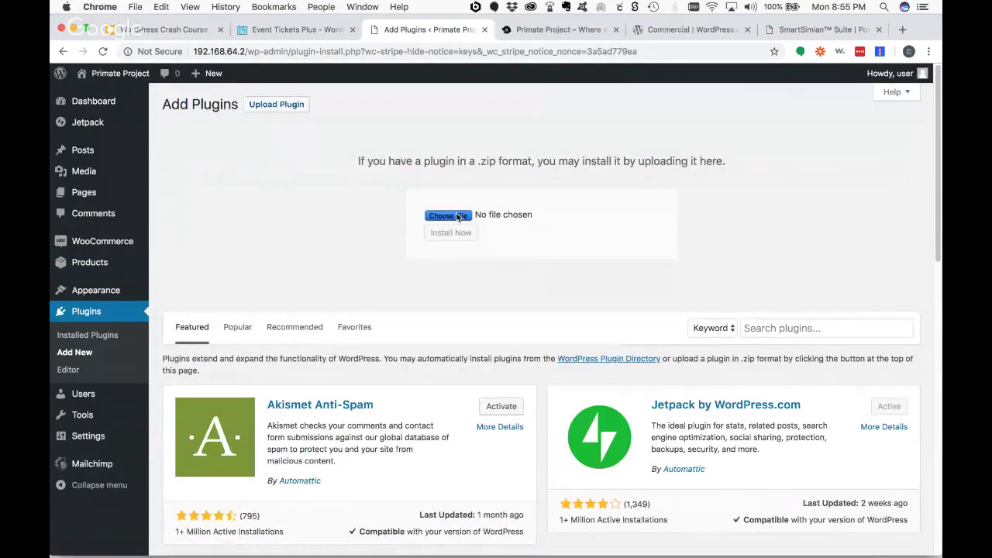
left_click(463, 76)
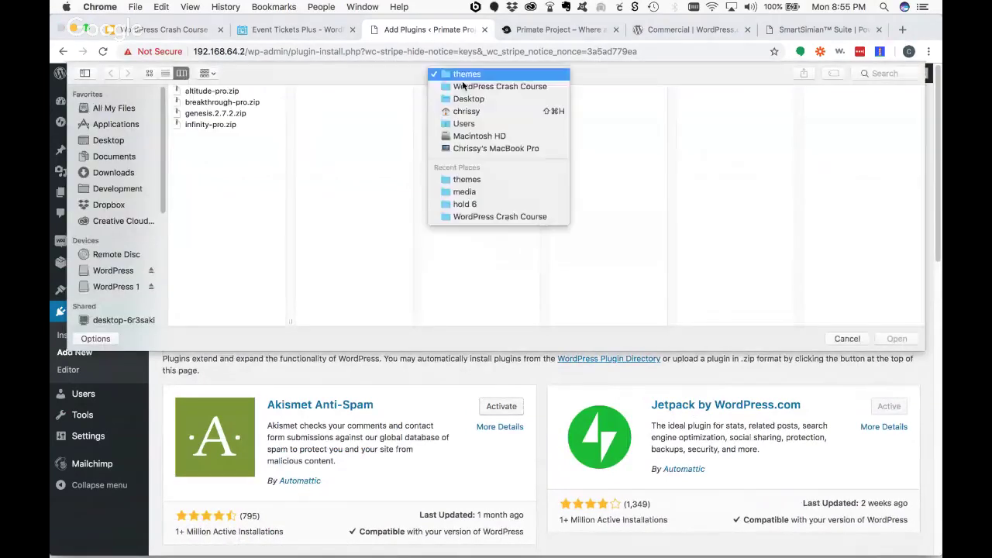
left_click(465, 86)
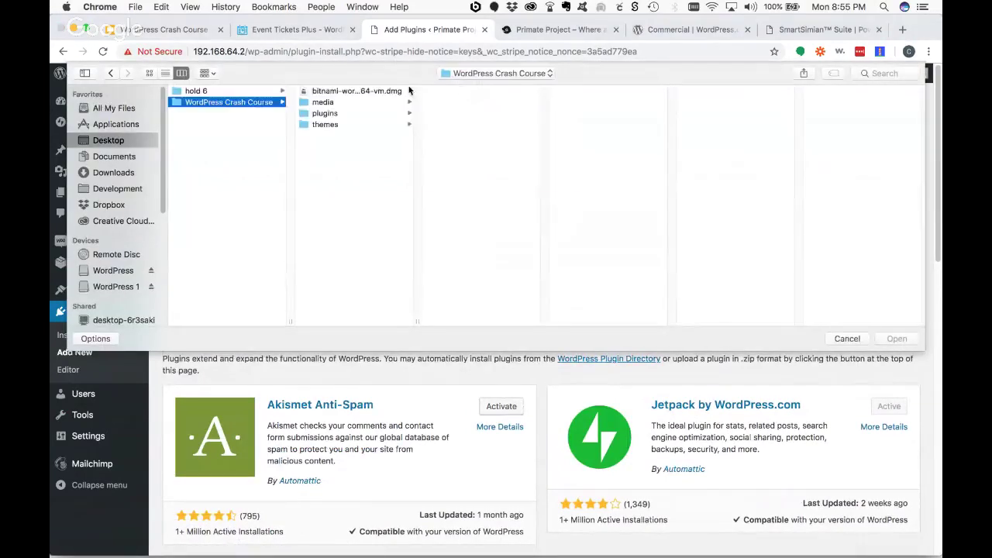
left_click(341, 114)
left_click(474, 91)
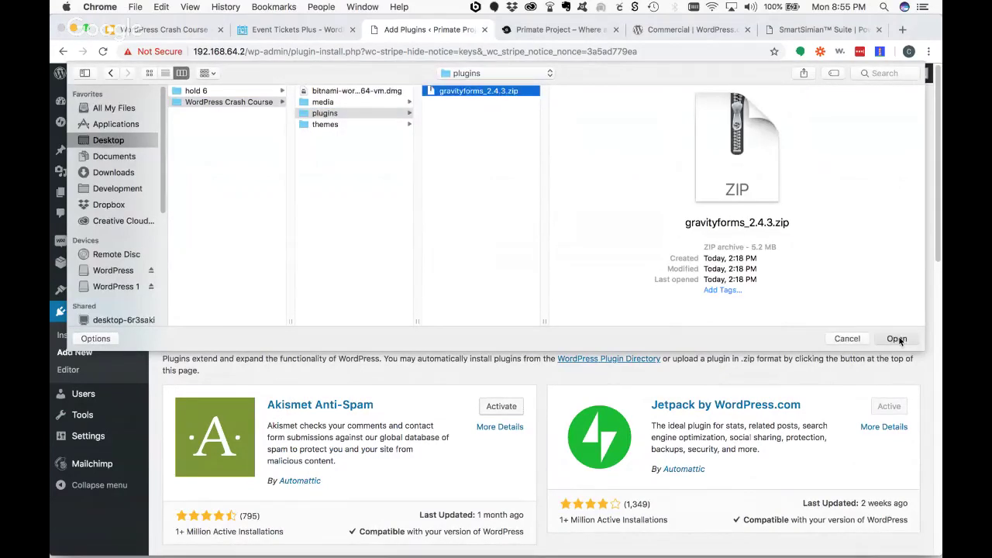
left_click(897, 339)
left_click(459, 236)
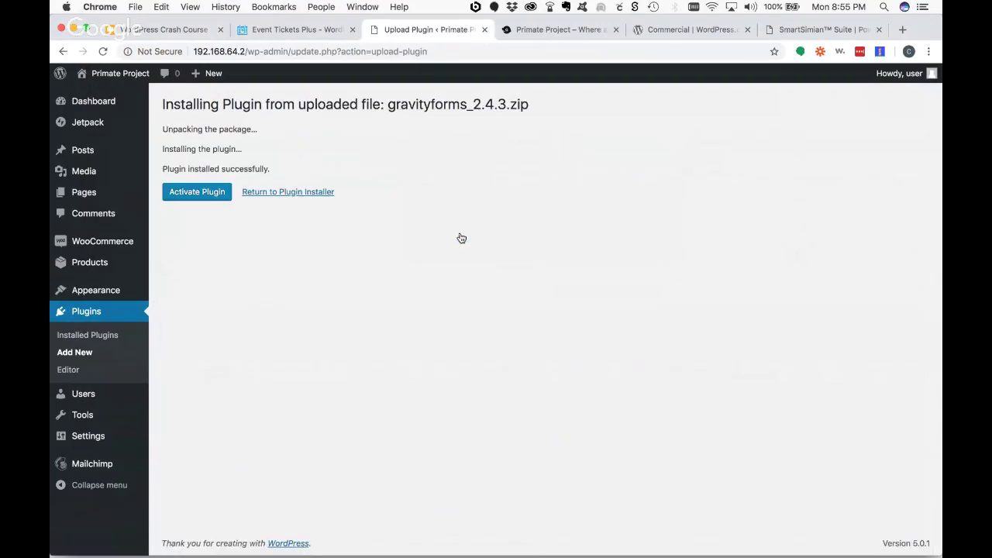
- Activate Gravity Forms and open its Forms page, landing on the License Key welcome screen
left_click(198, 196)
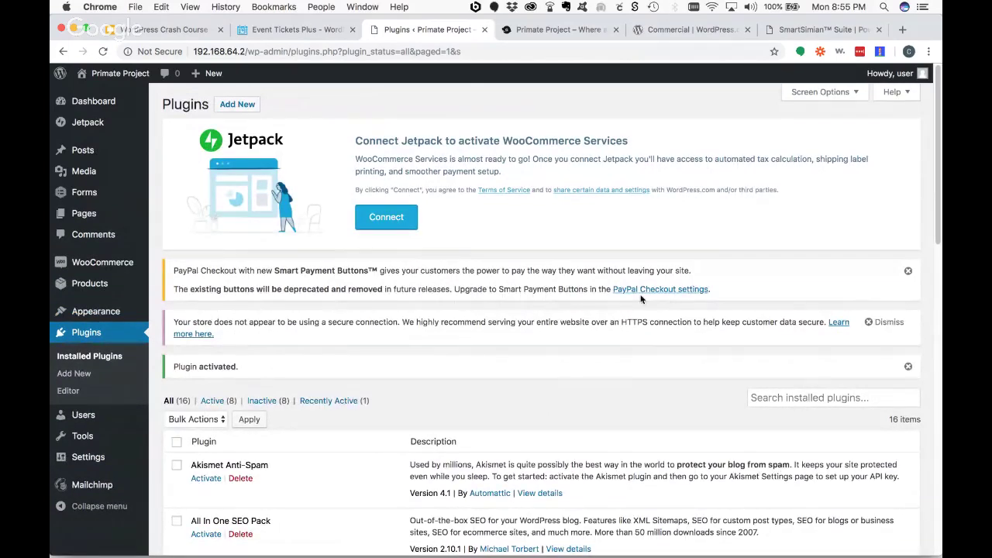
mouse_move(58, 162)
mouse_move(73, 195)
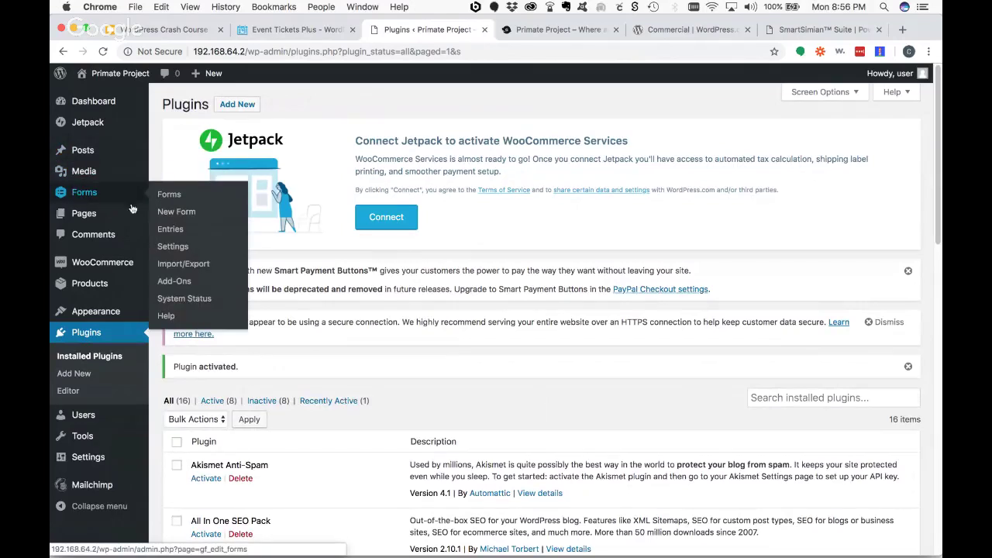
left_click(168, 194)
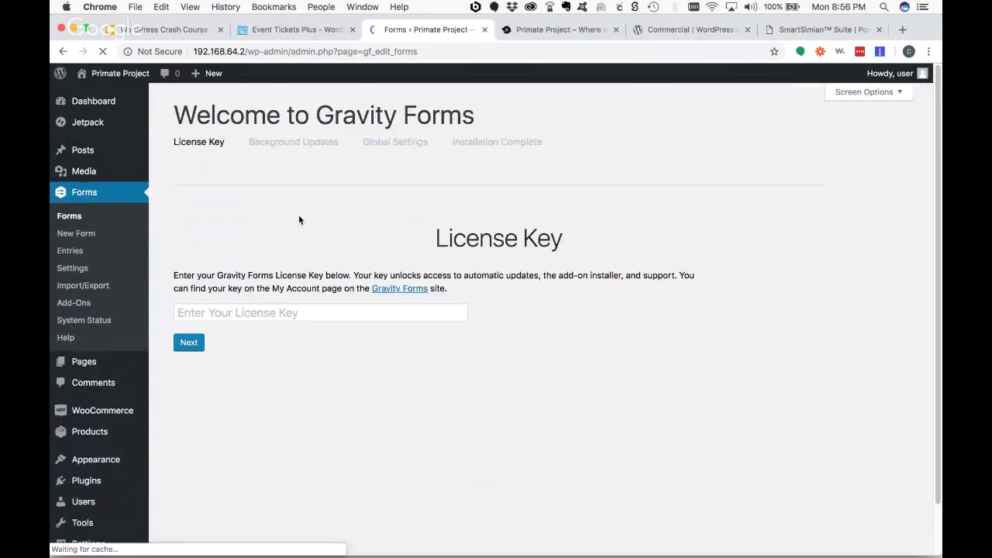
left_click(307, 317)
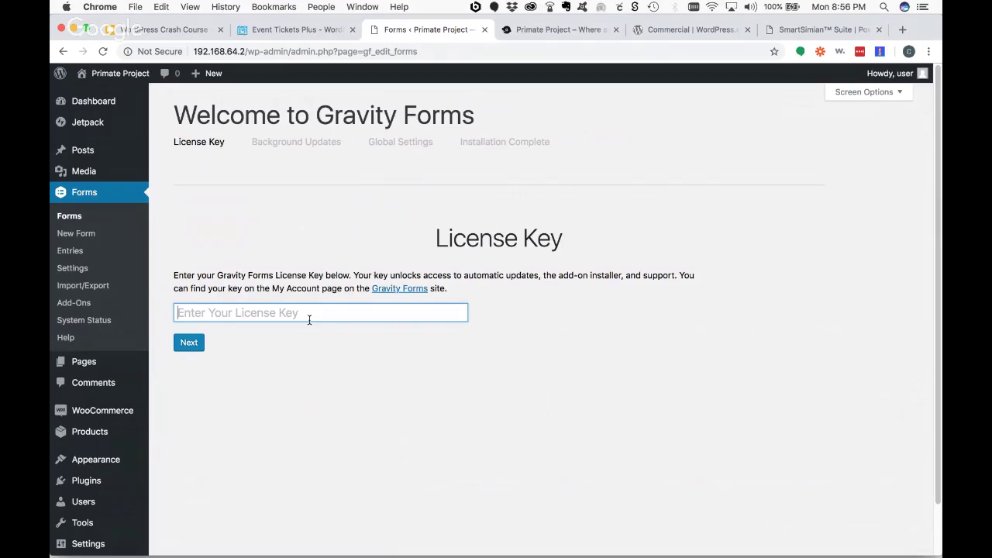
left_click(71, 217)
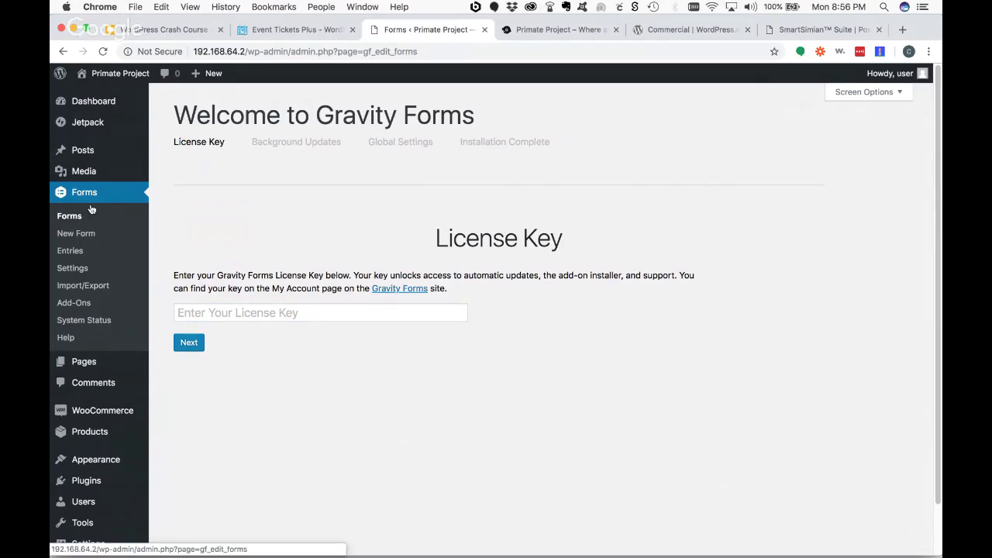
left_click(155, 236)
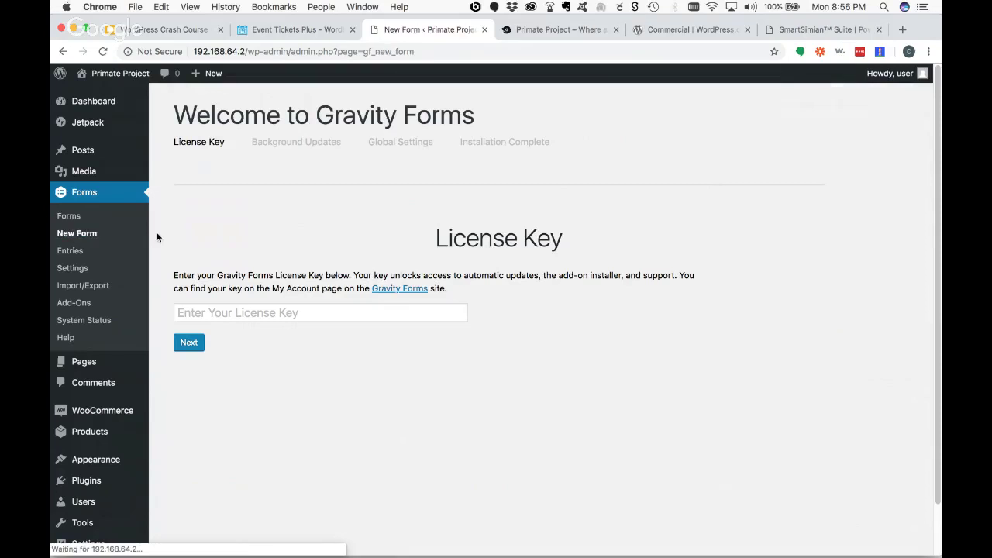
left_click(76, 234)
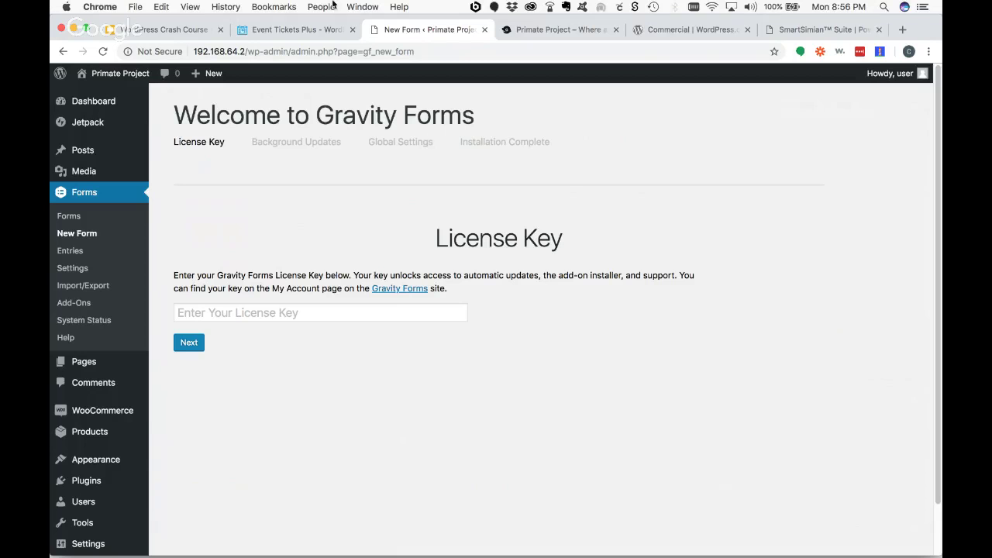
- Return to the slideshow and advance full screen to slide 27, Q&A
left_click(167, 29)
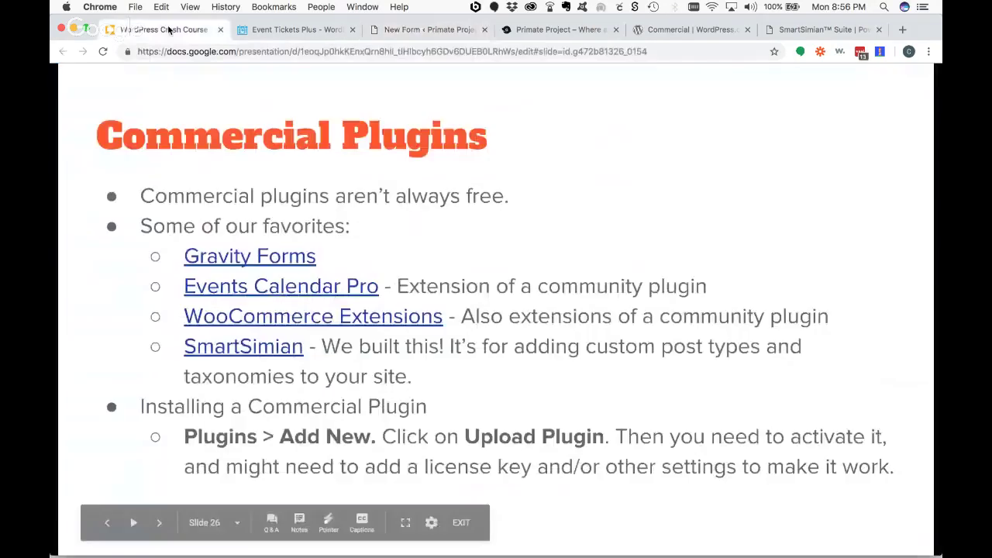
left_click(567, 378)
key("ctrl+super+f")
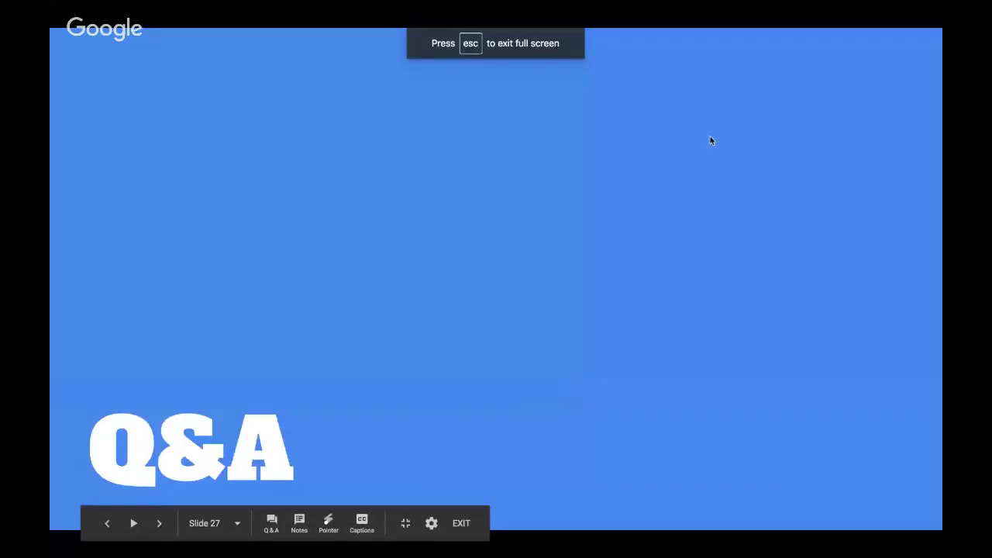